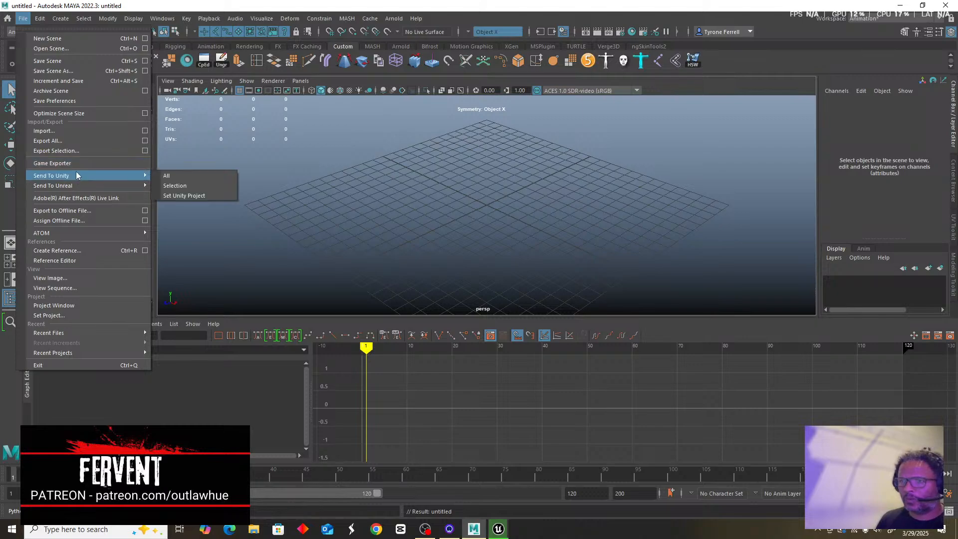
# Start importing a file and go up from the scenes folder to the Fervent_TheGame1_Assets folder.
pyautogui.moveTo(82, 334)
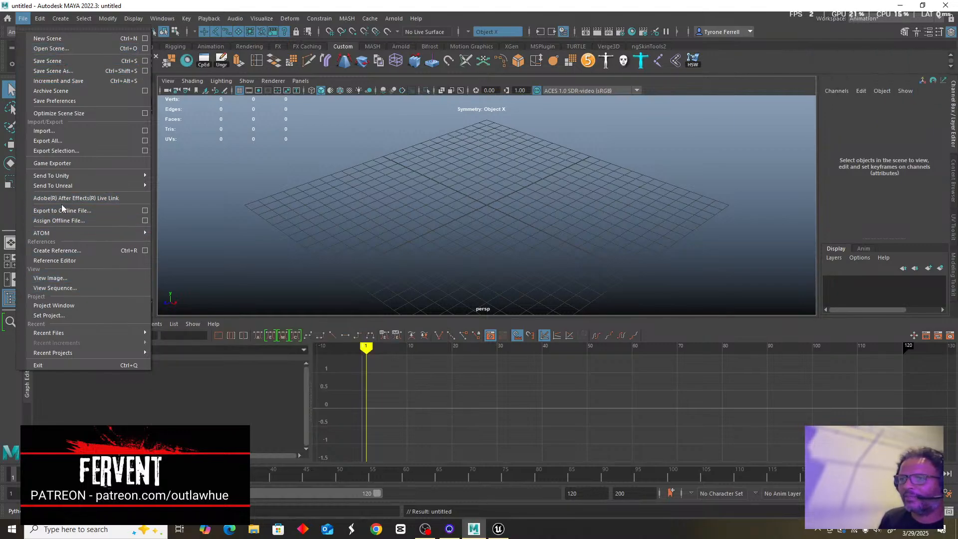
pyautogui.click(53, 132)
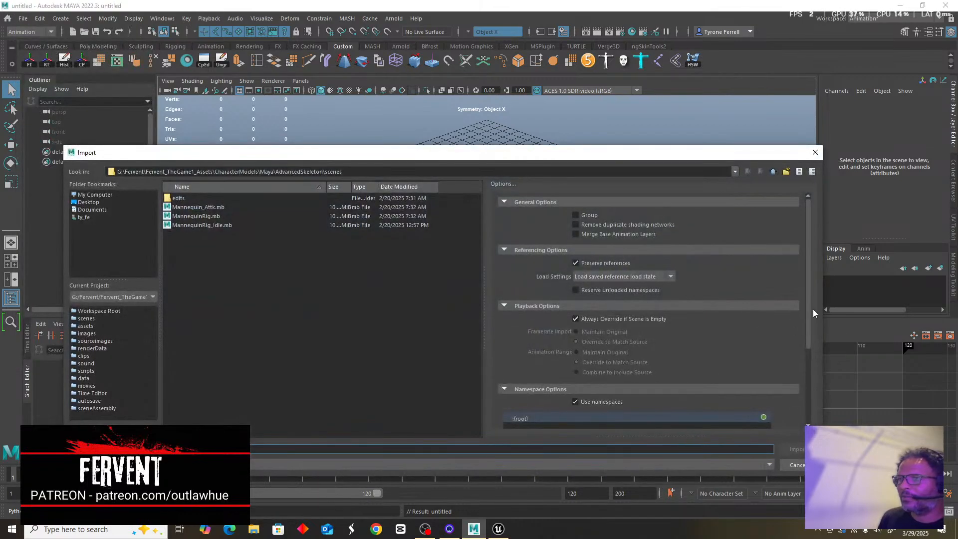
pyautogui.click(773, 172)
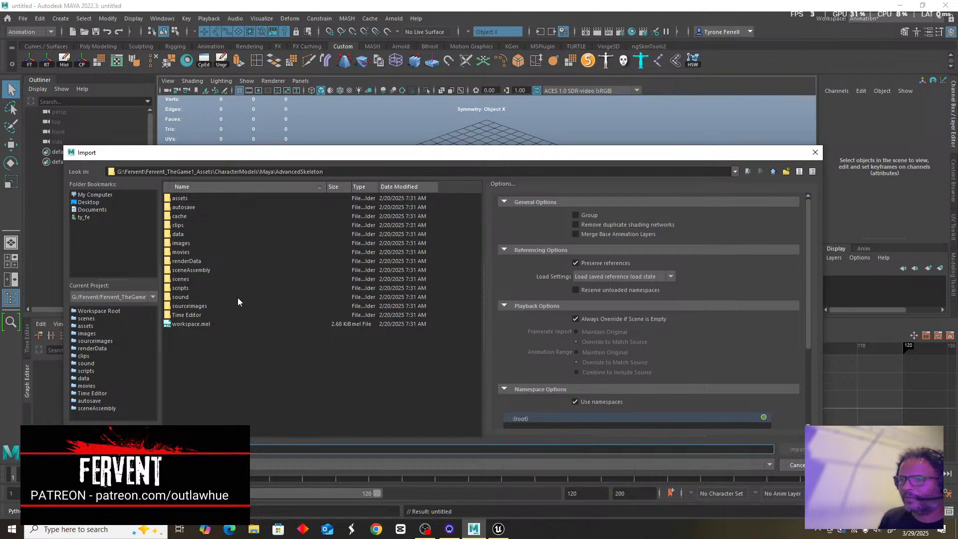
pyautogui.click(773, 172)
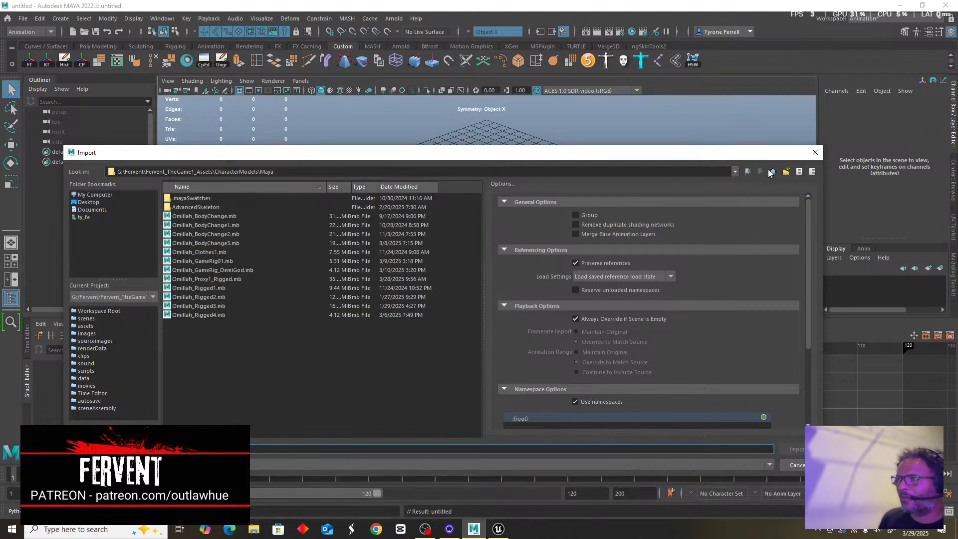
pyautogui.click(772, 172)
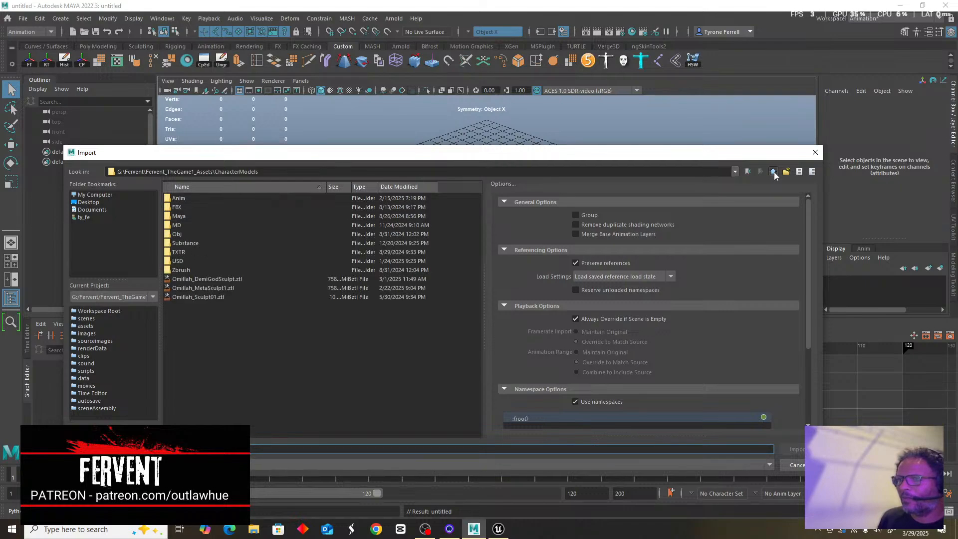
pyautogui.click(773, 172)
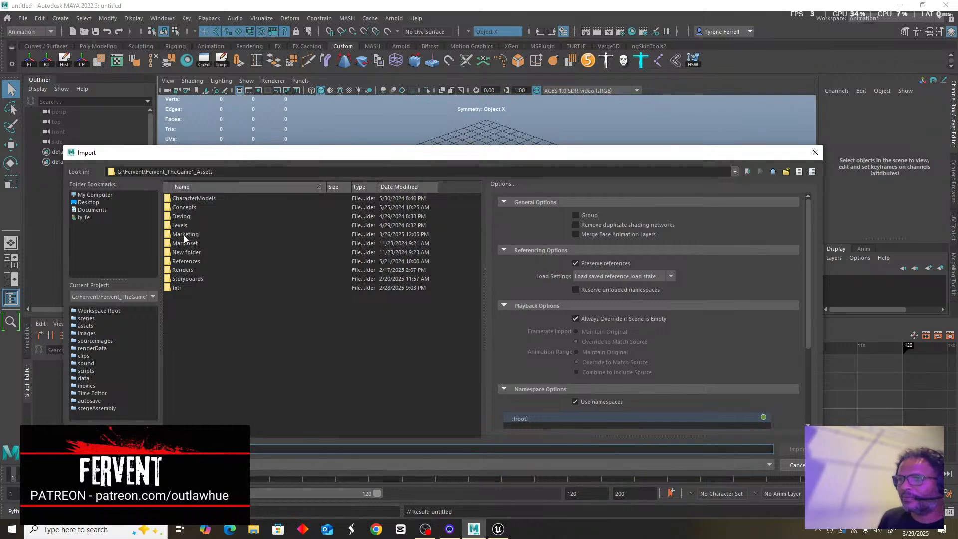
# Browse to the CharacterModels\Anim\Player\DemiGod\Melee1 folder for the import.
pyautogui.doubleClick(193, 198)
pyautogui.doubleClick(179, 199)
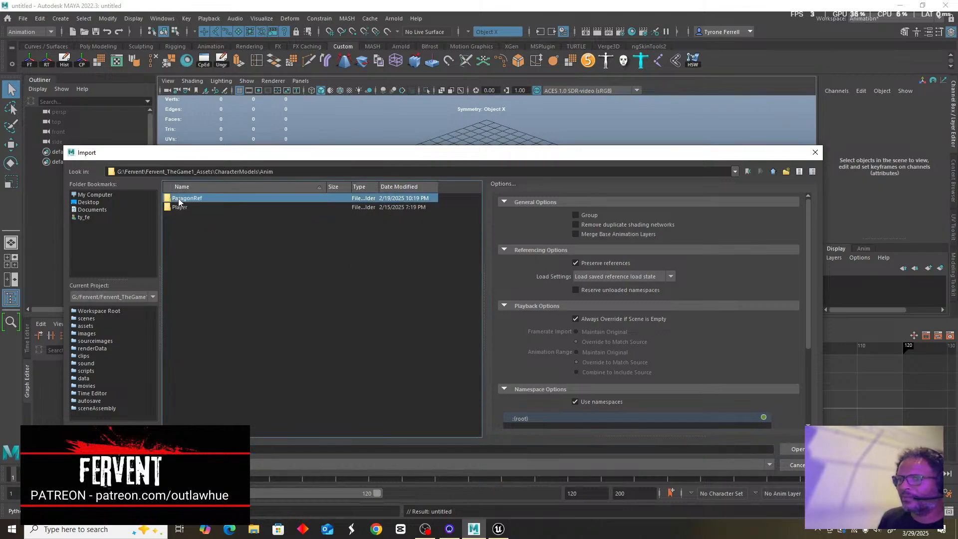
pyautogui.doubleClick(179, 207)
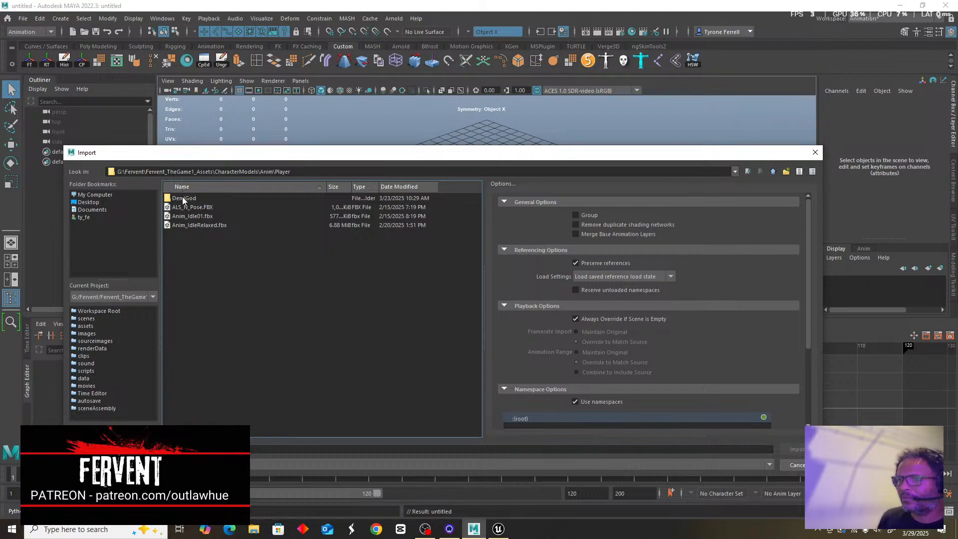
pyautogui.doubleClick(183, 198)
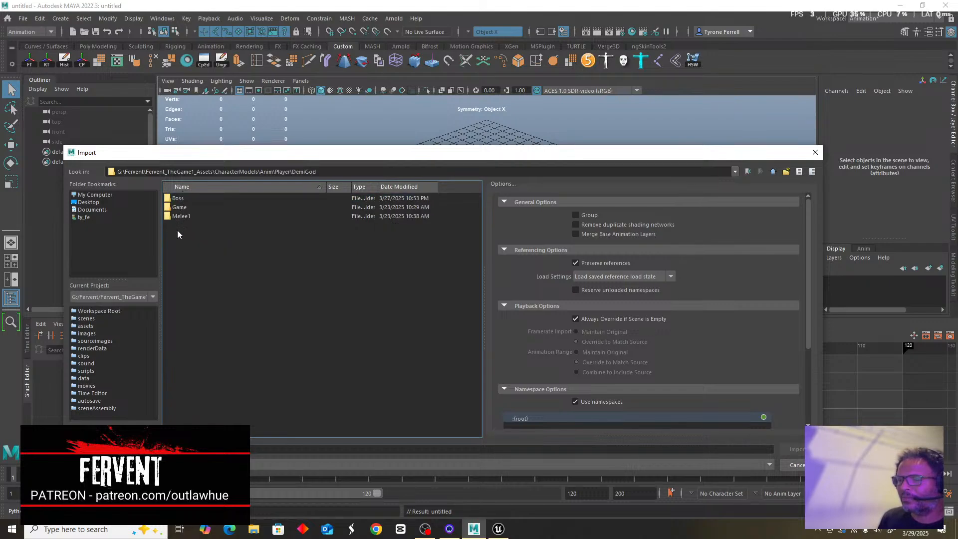
pyautogui.doubleClick(178, 216)
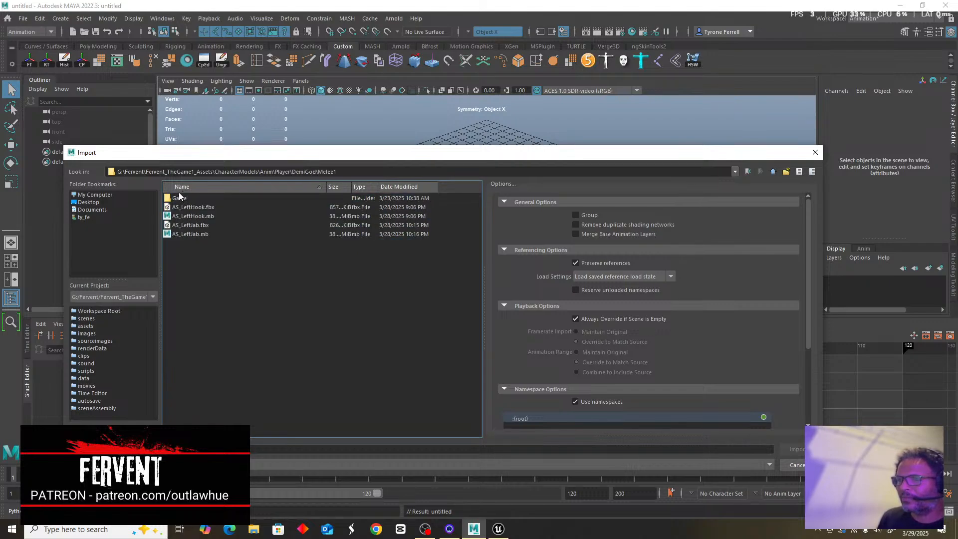
# Go down from Melee1 to the Game\ThirdPersonKit\Mannequin\Animations\MeleeAttacks\Unarmed folder.
pyautogui.doubleClick(178, 198)
pyautogui.doubleClick(178, 198)
pyautogui.click(178, 199)
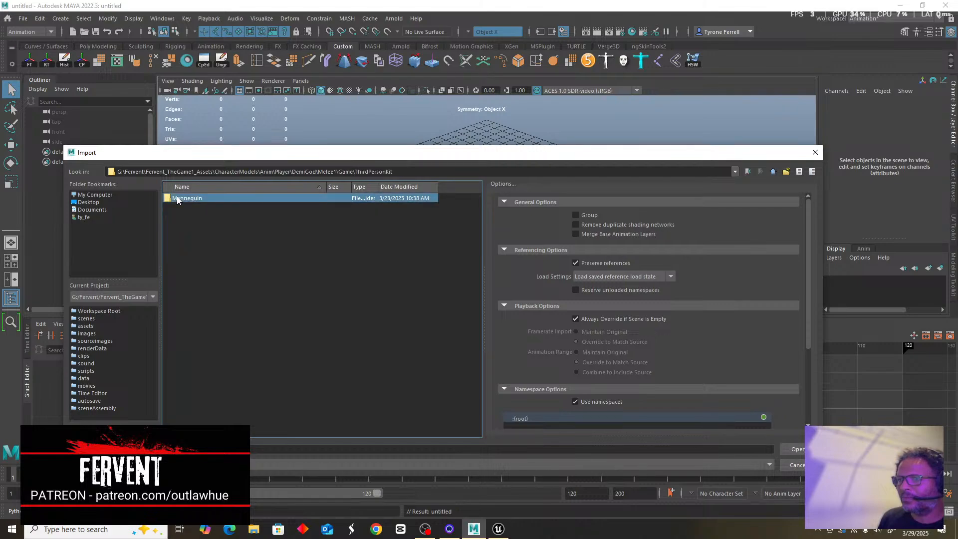
pyautogui.doubleClick(177, 198)
pyautogui.doubleClick(178, 199)
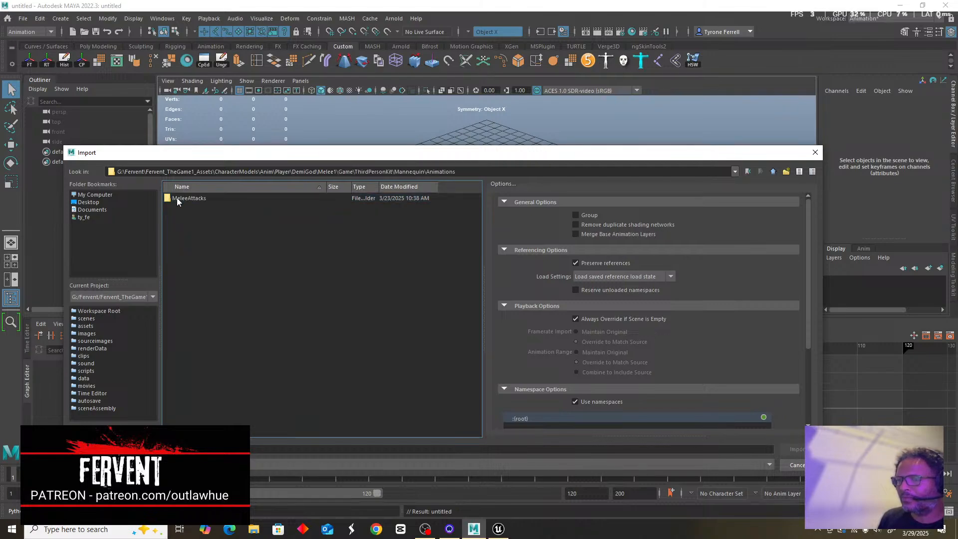
pyautogui.doubleClick(177, 198)
pyautogui.click(177, 199)
pyautogui.doubleClick(177, 199)
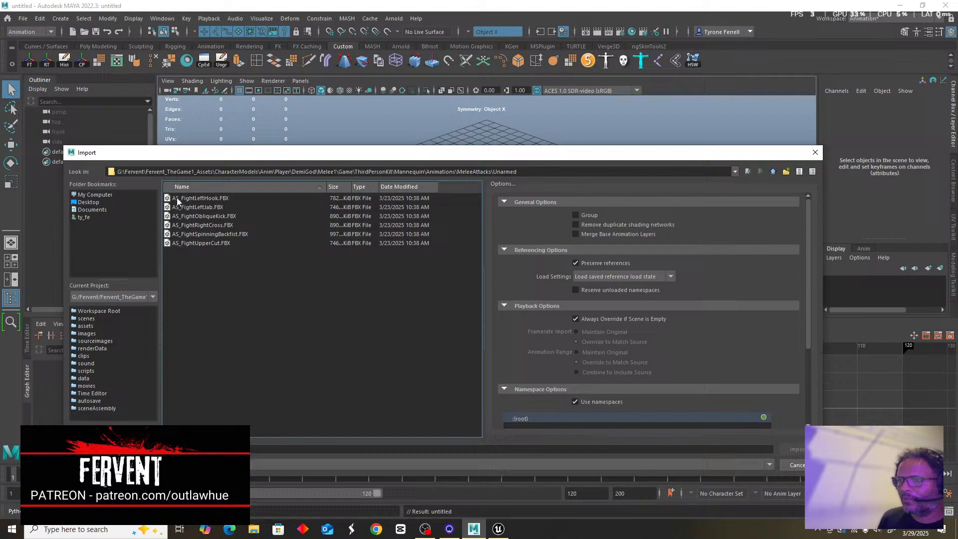
# Import the right cross animation AS_FightRightCross.FBX into the untitled scene.
pyautogui.click(207, 200)
pyautogui.click(201, 207)
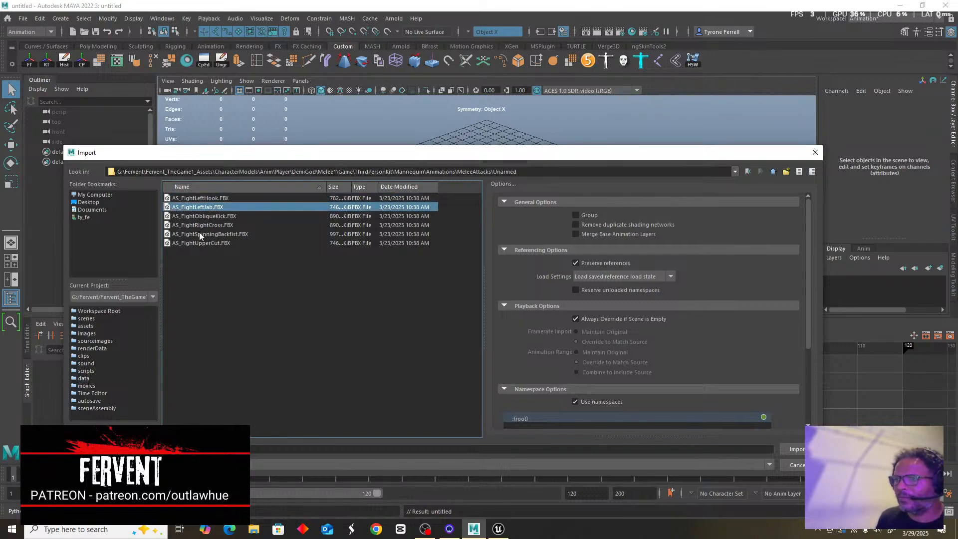
pyautogui.click(199, 225)
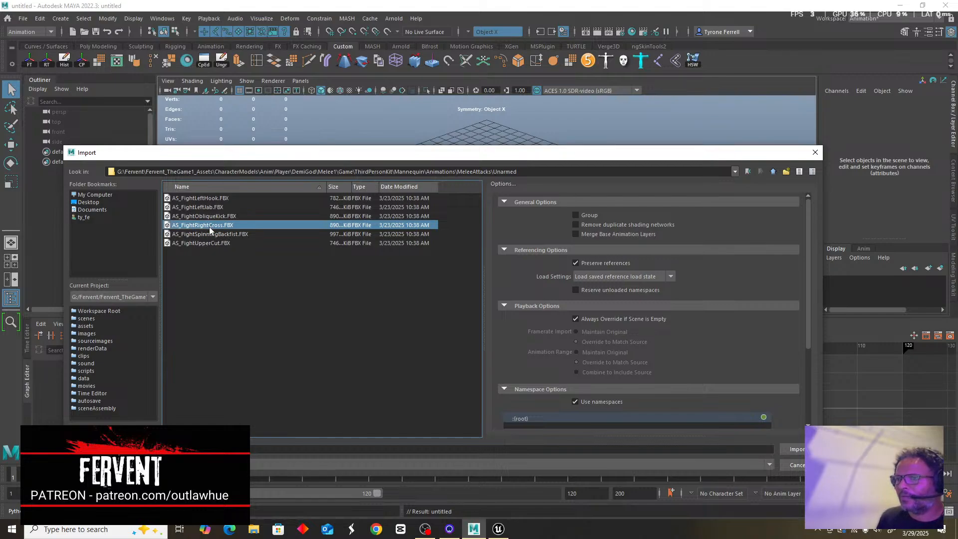
pyautogui.click(202, 234)
pyautogui.click(202, 226)
pyautogui.click(796, 449)
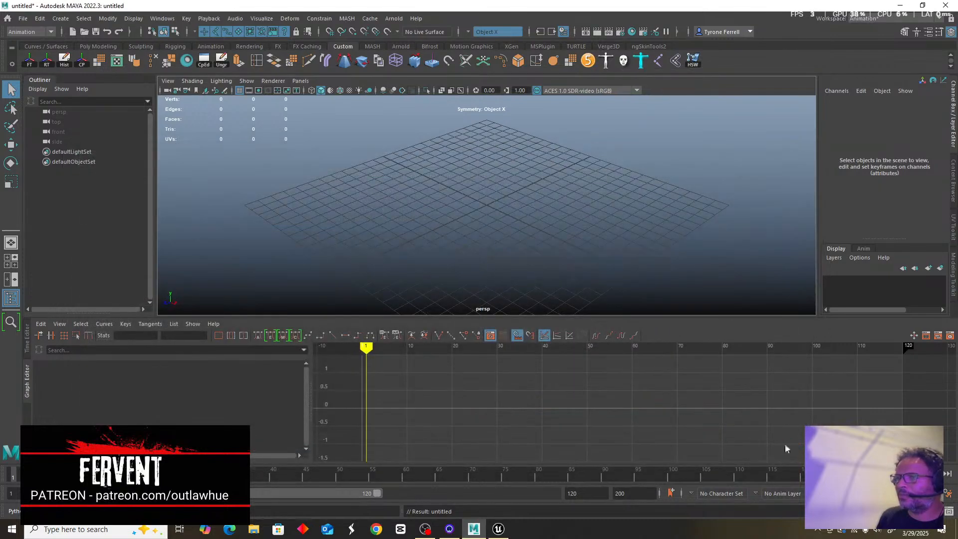
pyautogui.scroll(-5, 423, 253)
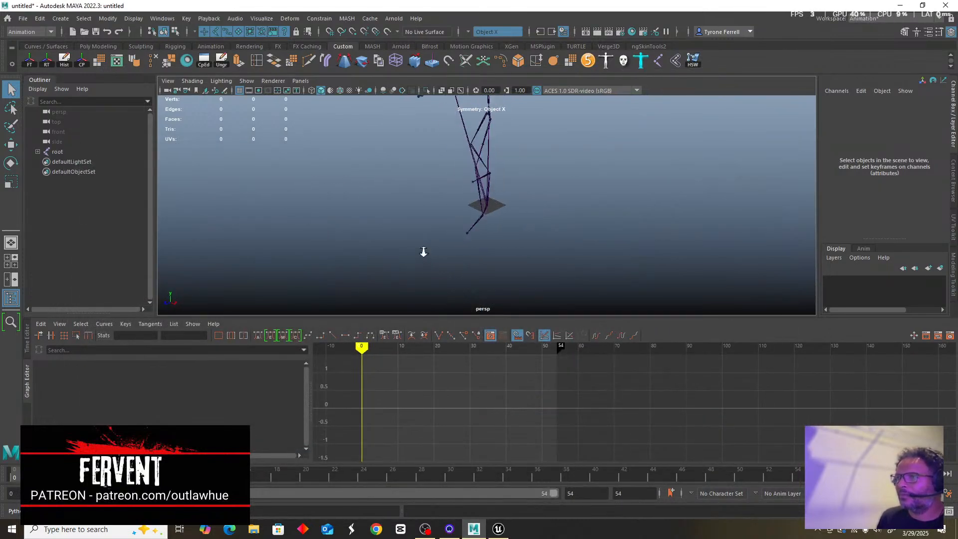
# Open the recent scene Omillah_Proxy1_Rigged.mb without saving the untitled scene.
pyautogui.click(23, 18)
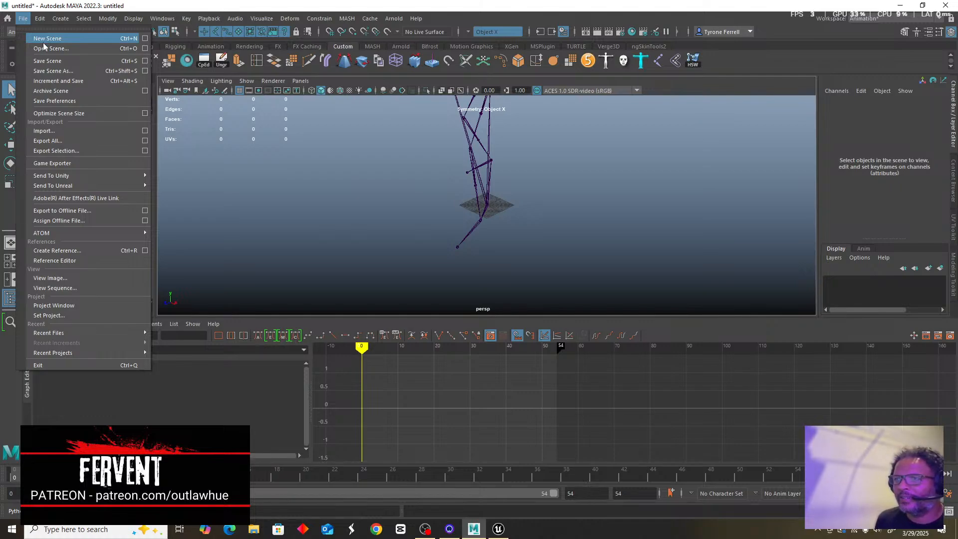
pyautogui.moveTo(75, 334)
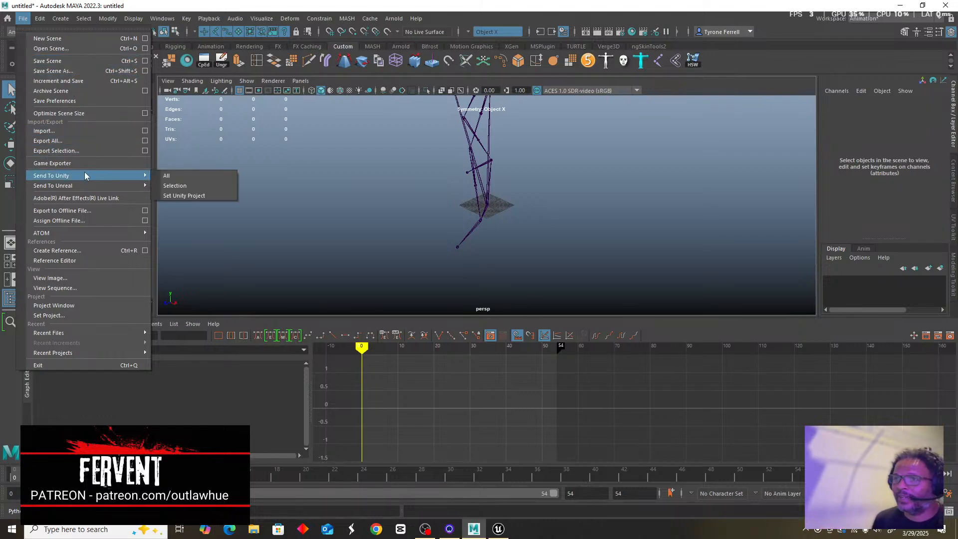
pyautogui.moveTo(85, 184)
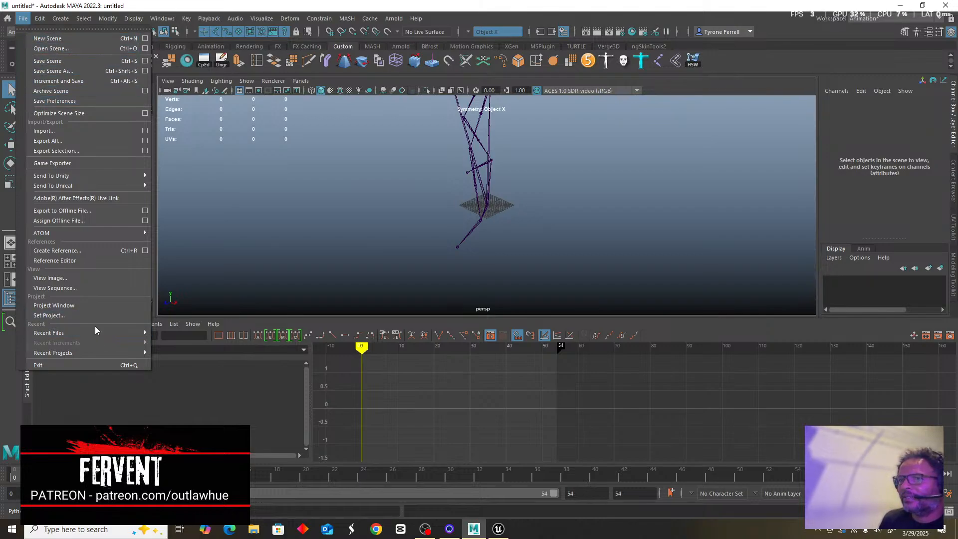
pyautogui.moveTo(94, 334)
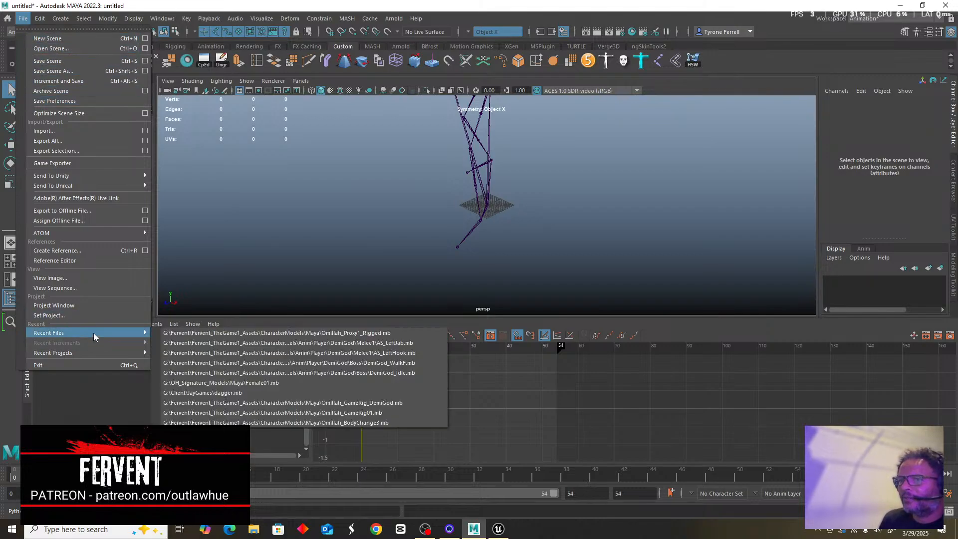
pyautogui.click(310, 334)
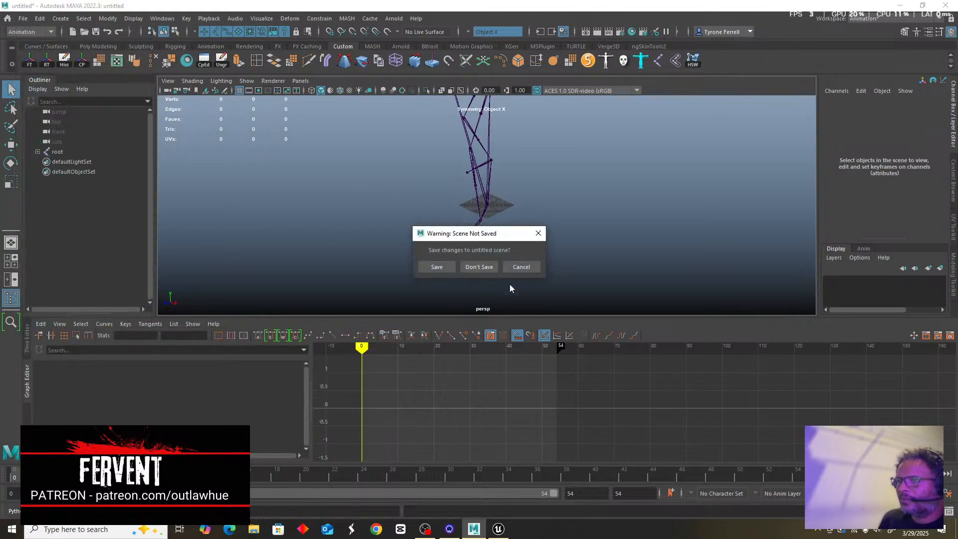
pyautogui.click(487, 268)
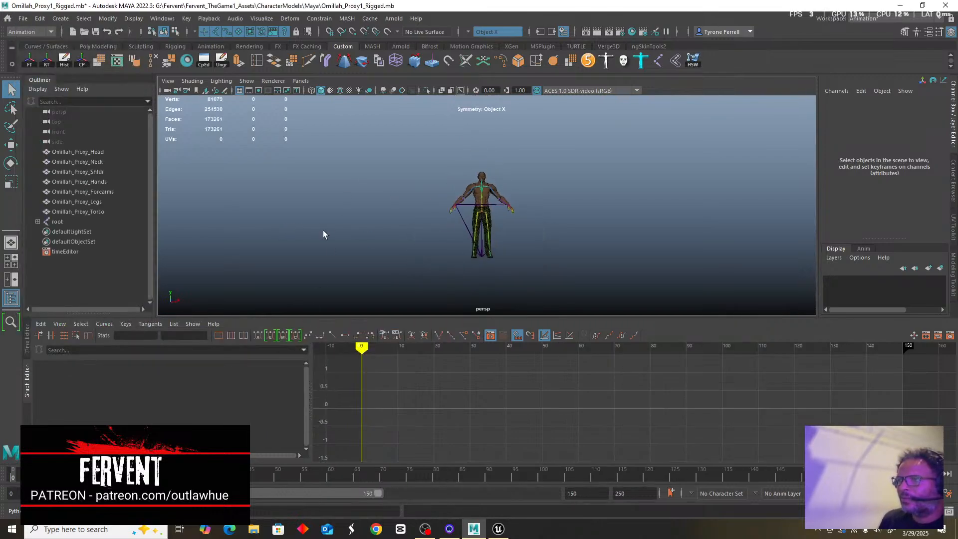
# Enlarge the perspective viewport by shrinking the Graph Editor, and view the rigged proxy character from the front and back.
pyautogui.scroll(5, 329, 226)
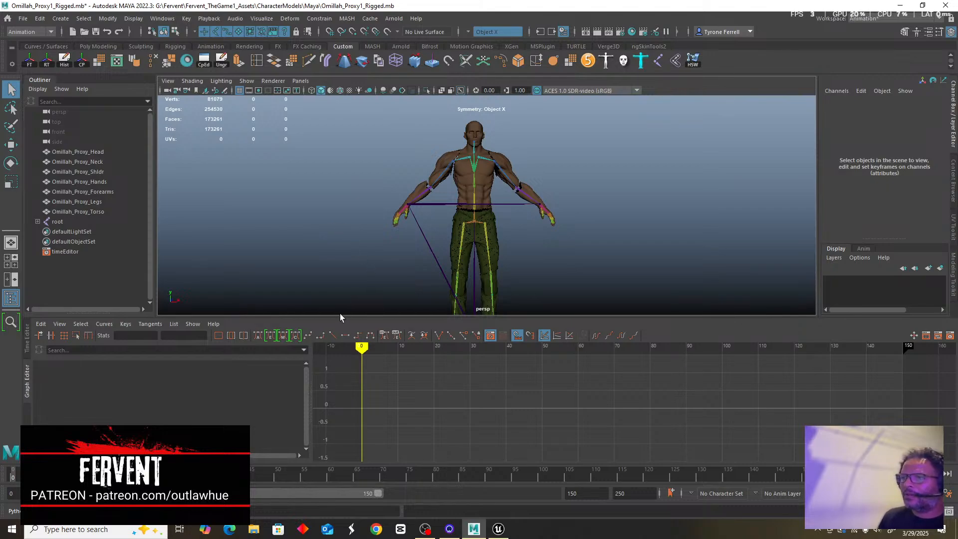
pyautogui.moveTo(340, 319); pyautogui.dragTo(336, 354)
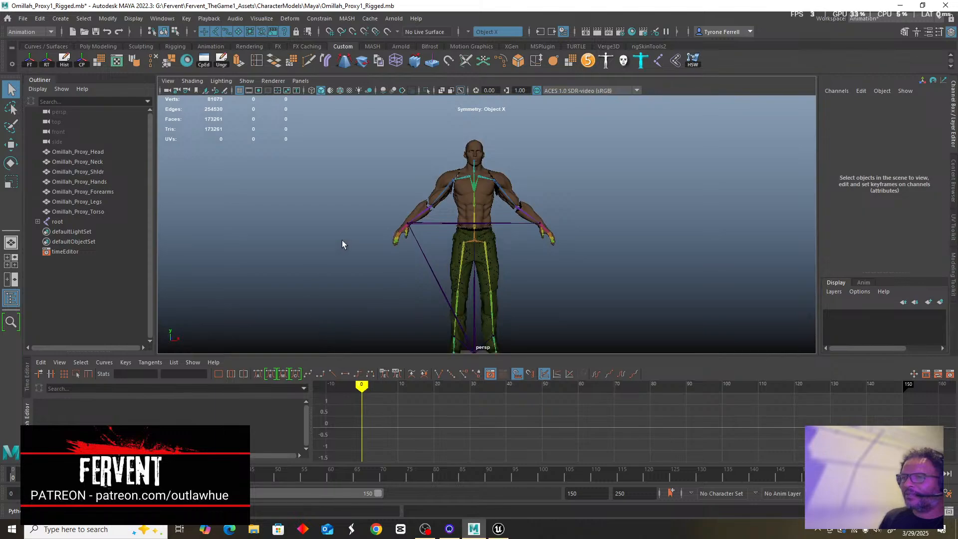
pyautogui.keyDown('alt'); pyautogui.moveTo(338, 247); pyautogui.dragTo(290, 242); pyautogui.keyUp('alt')
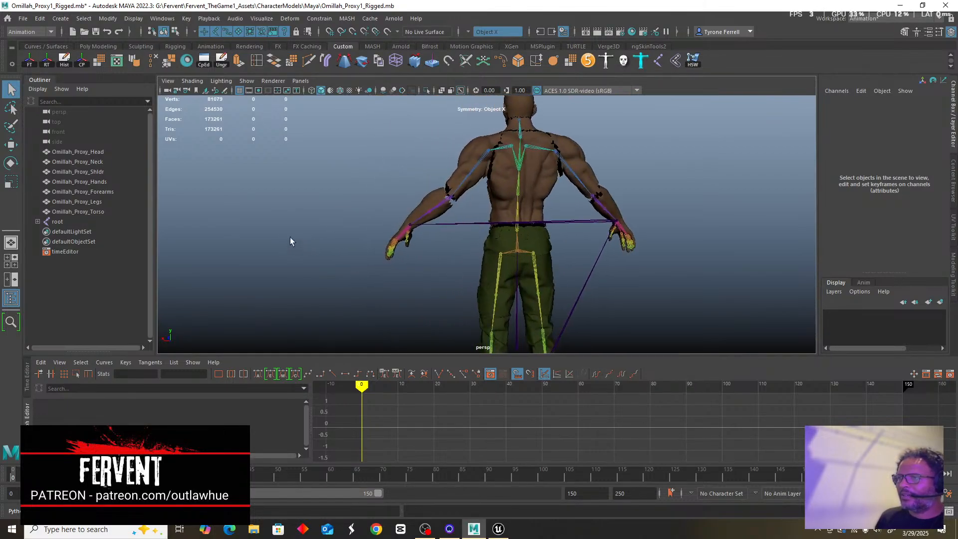
pyautogui.keyDown('alt'); pyautogui.moveTo(339, 224); pyautogui.dragTo(260, 294, button='middle'); pyautogui.keyUp('alt')
pyautogui.keyDown('alt'); pyautogui.moveTo(235, 252); pyautogui.dragTo(326, 280, button='right'); pyautogui.keyUp('alt')
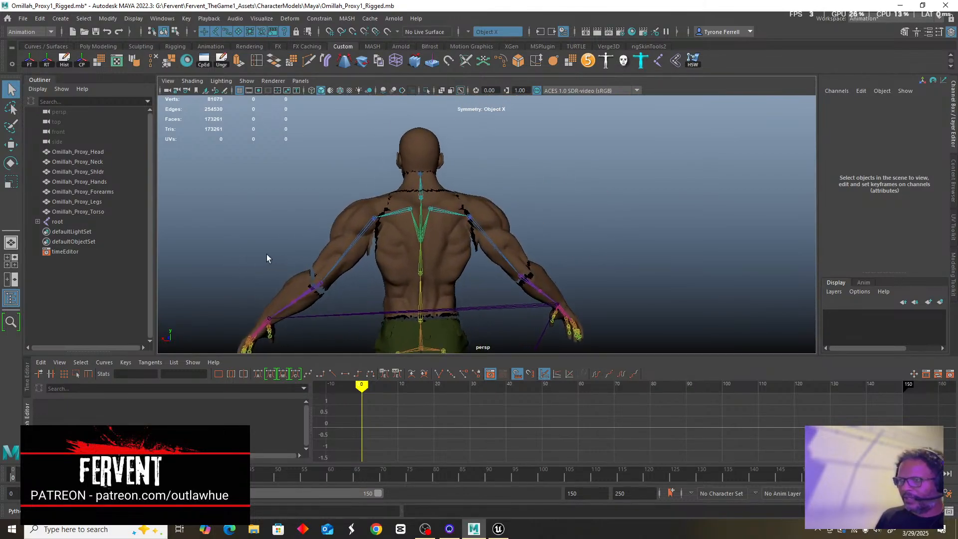
pyautogui.keyDown('alt'); pyautogui.moveTo(266, 258); pyautogui.dragTo(250, 272); pyautogui.keyUp('alt')
pyautogui.keyDown('alt'); pyautogui.moveTo(250, 271); pyautogui.dragTo(349, 256, button='middle'); pyautogui.keyUp('alt')
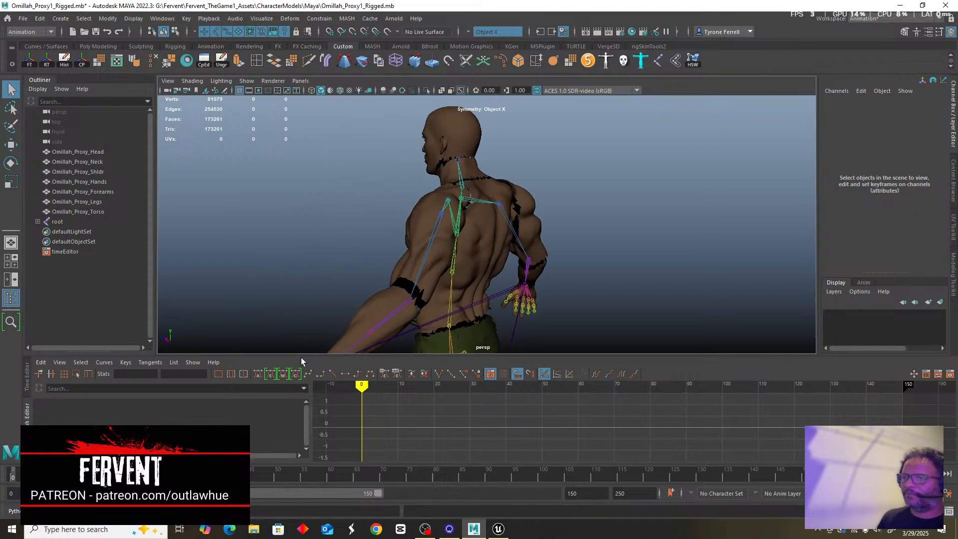
pyautogui.moveTo(301, 354); pyautogui.dragTo(321, 280)
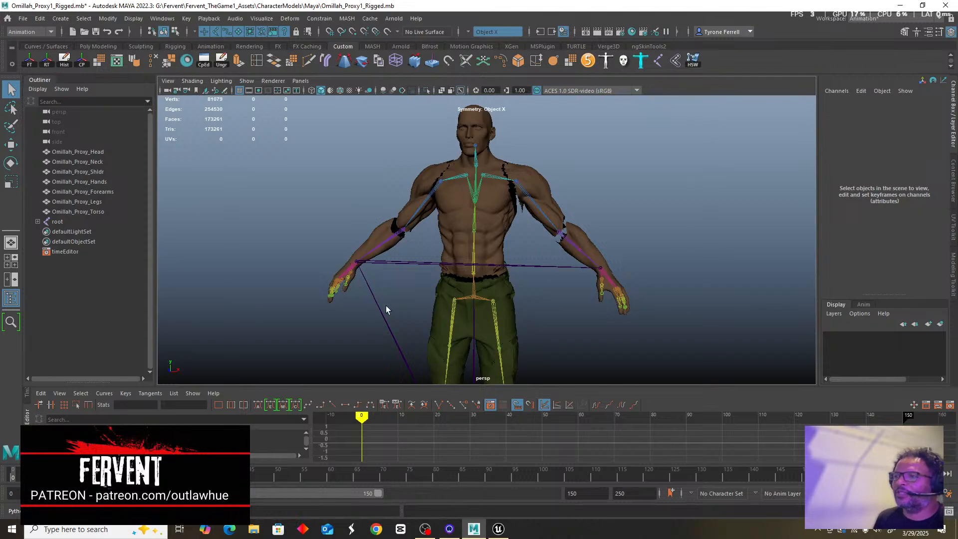
# Examine the proxy character's separate body segments and joint skeleton from head to feet, especially around the shoulders and elbows.
pyautogui.keyDown('alt'); pyautogui.moveTo(385, 305); pyautogui.dragTo(373, 256, button='middle'); pyautogui.keyUp('alt')
pyautogui.scroll(-5, 372, 256)
pyautogui.keyDown('alt'); pyautogui.moveTo(372, 256); pyautogui.dragTo(318, 265); pyautogui.keyUp('alt')
pyautogui.scroll(5, 376, 250)
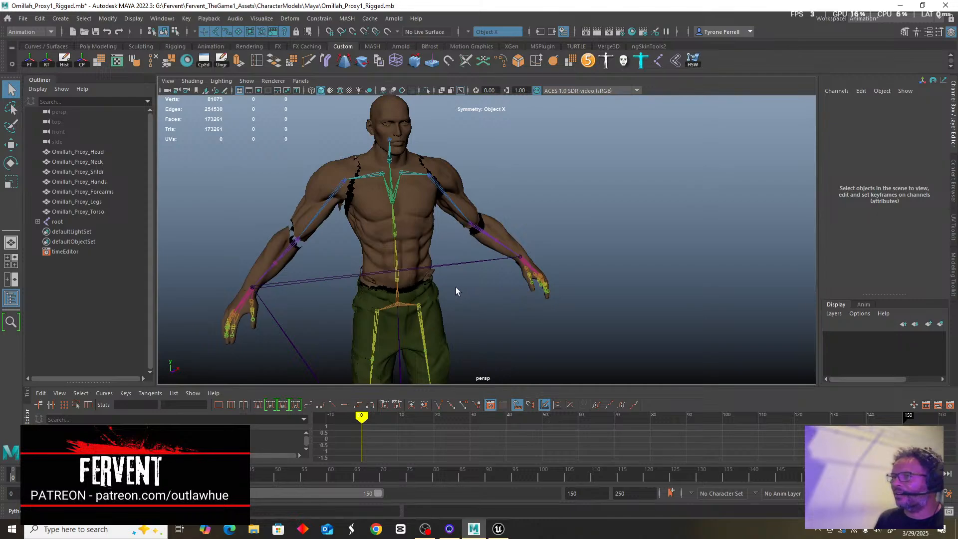
pyautogui.scroll(-3, 454, 288)
pyautogui.keyDown('alt'); pyautogui.moveTo(453, 289); pyautogui.dragTo(467, 239, button='middle'); pyautogui.keyUp('alt')
pyautogui.keyDown('alt'); pyautogui.moveTo(438, 305); pyautogui.dragTo(504, 291); pyautogui.keyUp('alt')
pyautogui.keyDown('alt'); pyautogui.moveTo(480, 315); pyautogui.dragTo(511, 250, button='middle'); pyautogui.keyUp('alt')
pyautogui.keyDown('alt'); pyautogui.moveTo(511, 255); pyautogui.dragTo(487, 231); pyautogui.keyUp('alt')
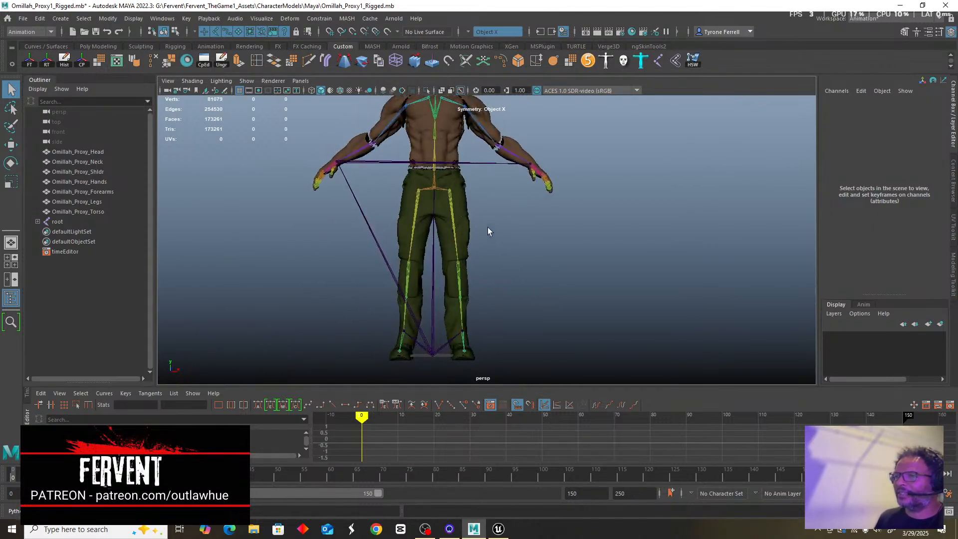
pyautogui.keyDown('alt'); pyautogui.moveTo(487, 231); pyautogui.dragTo(484, 355, button='middle'); pyautogui.keyUp('alt')
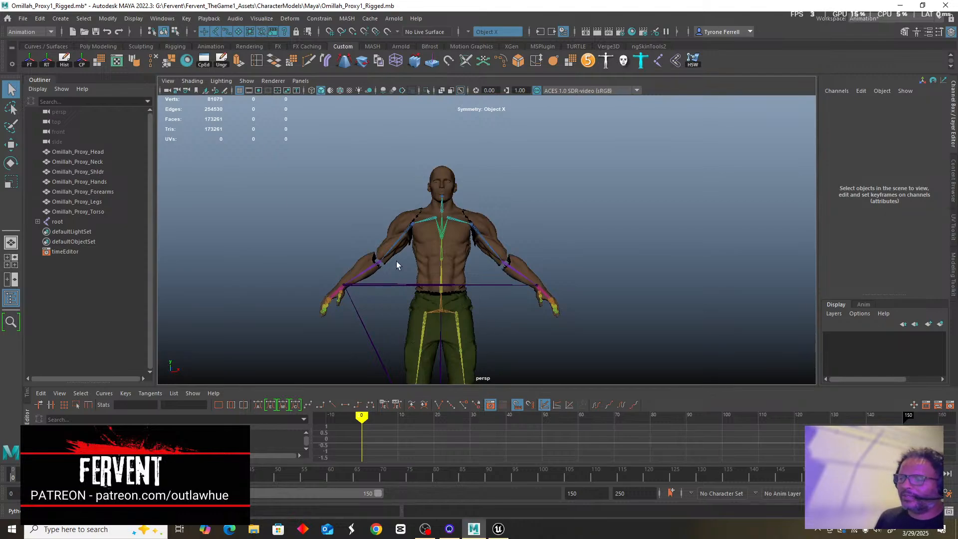
pyautogui.scroll(3, 394, 259)
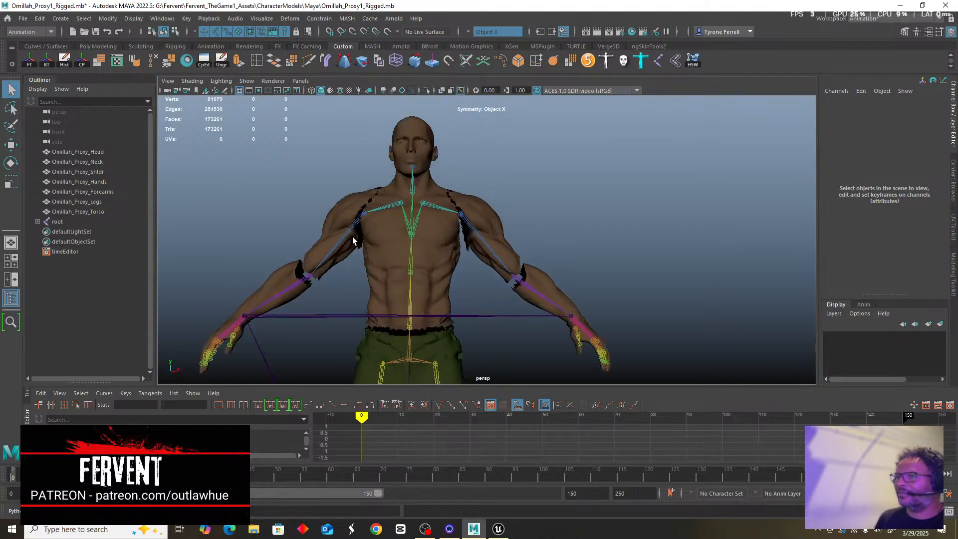
pyautogui.keyDown('alt'); pyautogui.moveTo(353, 236); pyautogui.dragTo(348, 274); pyautogui.keyUp('alt')
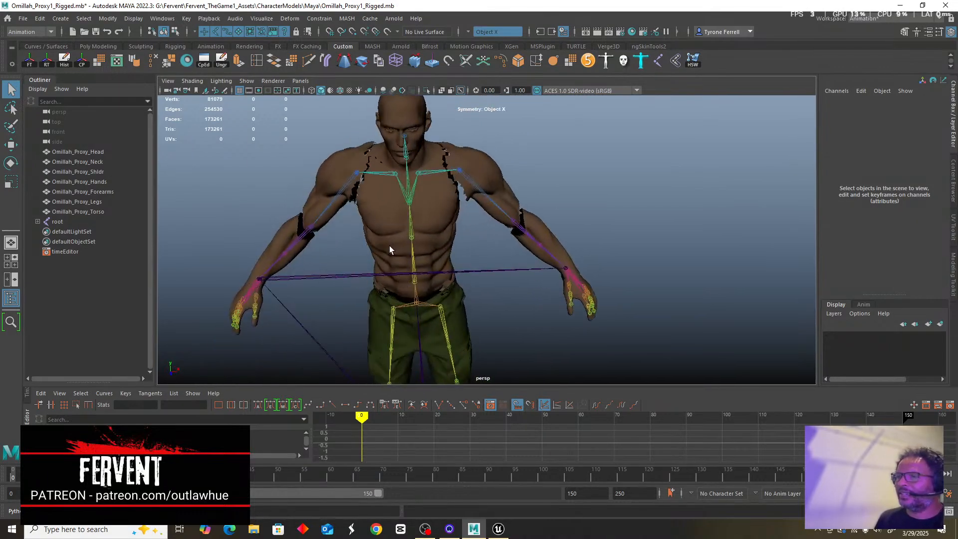
pyautogui.scroll(2, 388, 245)
pyautogui.keyDown('alt'); pyautogui.moveTo(388, 245); pyautogui.dragTo(360, 241); pyautogui.keyUp('alt')
pyautogui.keyDown('alt'); pyautogui.moveTo(360, 241); pyautogui.dragTo(467, 249, button='middle'); pyautogui.keyUp('alt')
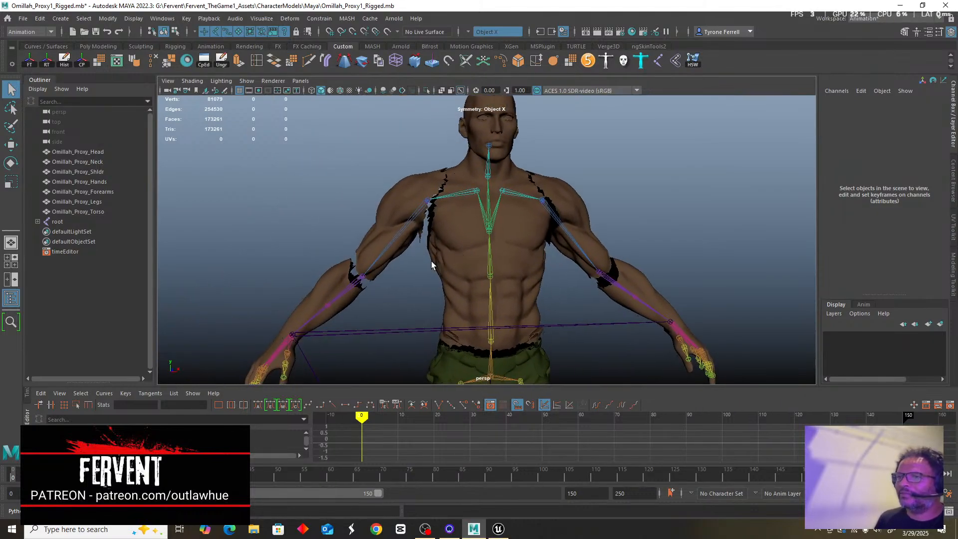
# Import AS_FightRightCross.FBX from the Unarmed folder into the Time Editor as an animation clip.
pyautogui.moveTo(402, 265)
pyautogui.keyDown('alt'); pyautogui.mouseDown()
pyautogui.moveTo(488, 269)
pyautogui.moveTo(398, 265)
pyautogui.mouseUp(); pyautogui.keyUp('alt')
pyautogui.keyDown('alt'); pyautogui.moveTo(459, 282); pyautogui.dragTo(416, 258, button='middle'); pyautogui.keyUp('alt')
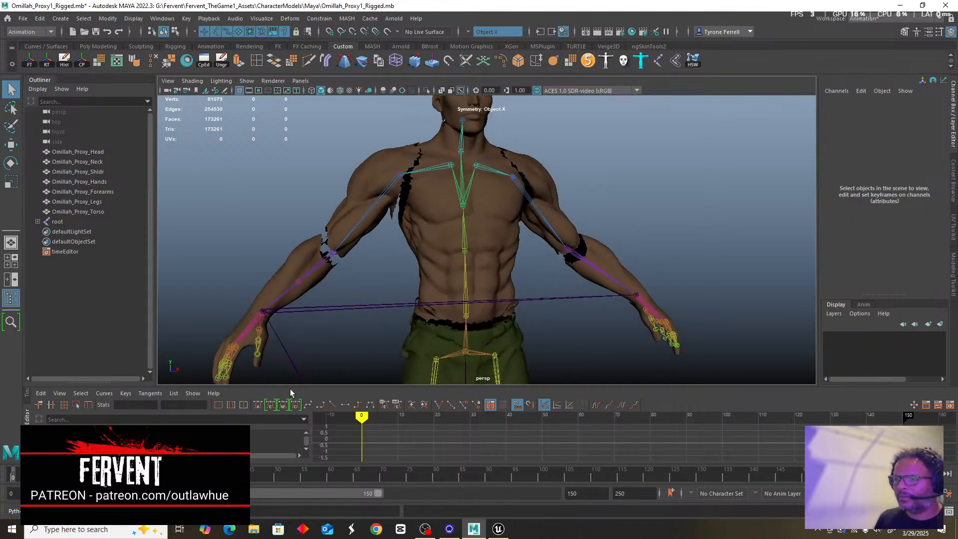
pyautogui.moveTo(290, 385); pyautogui.dragTo(297, 282)
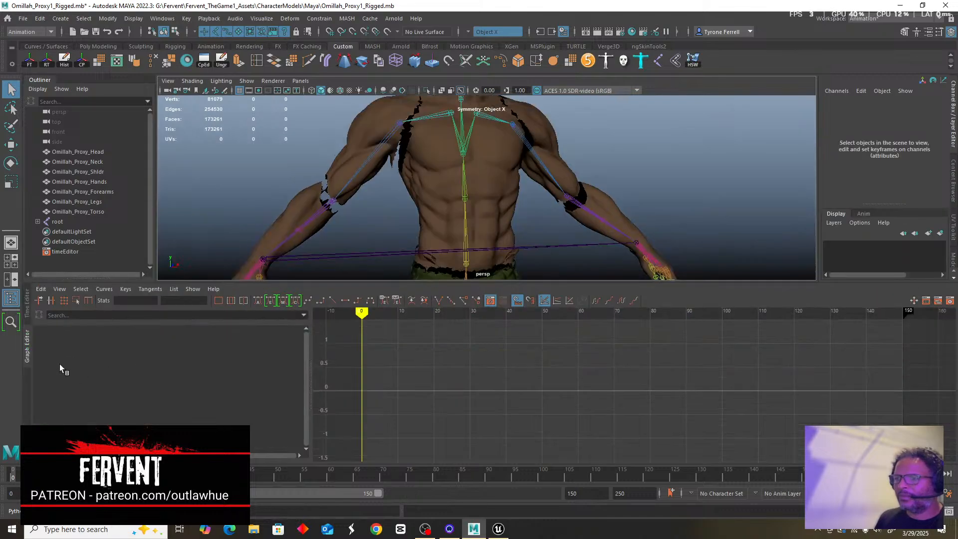
pyautogui.click(28, 304)
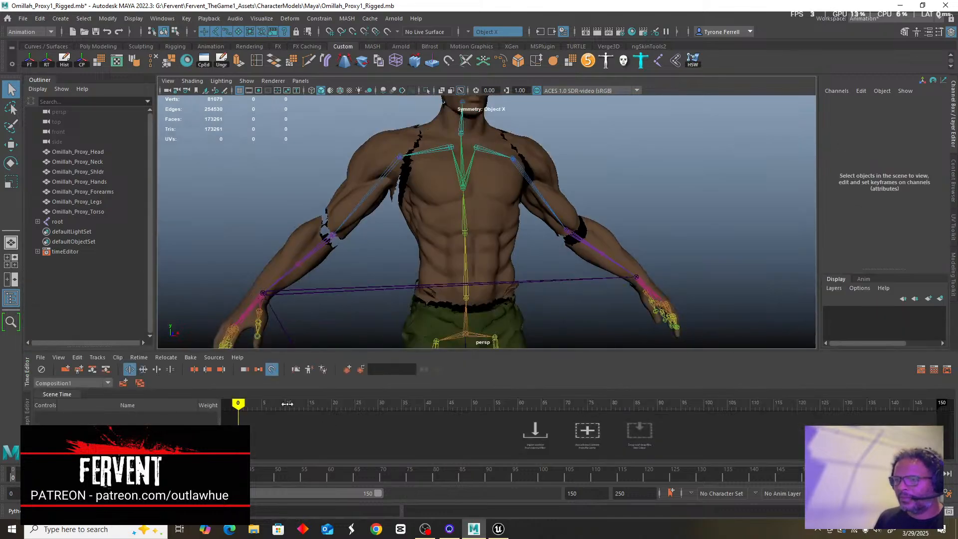
pyautogui.click(40, 358)
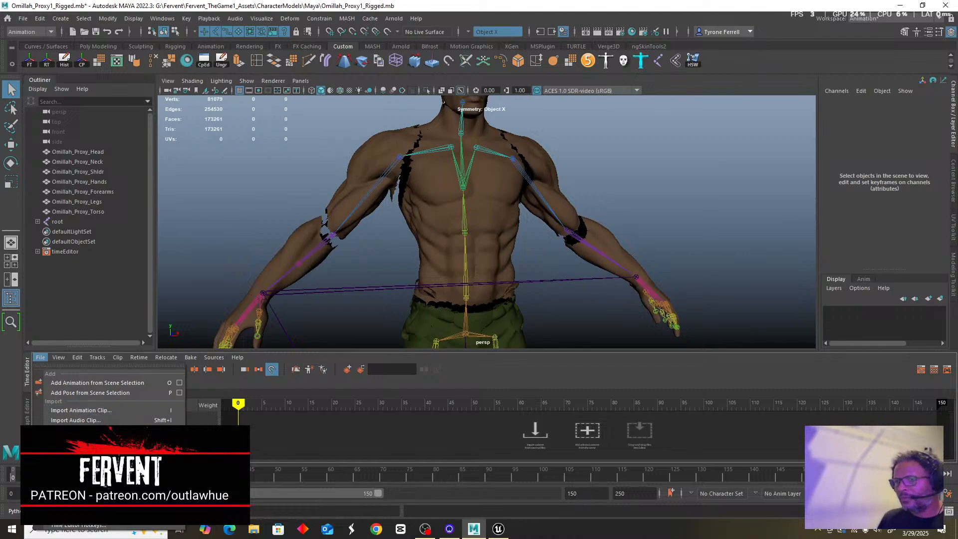
pyautogui.click(81, 410)
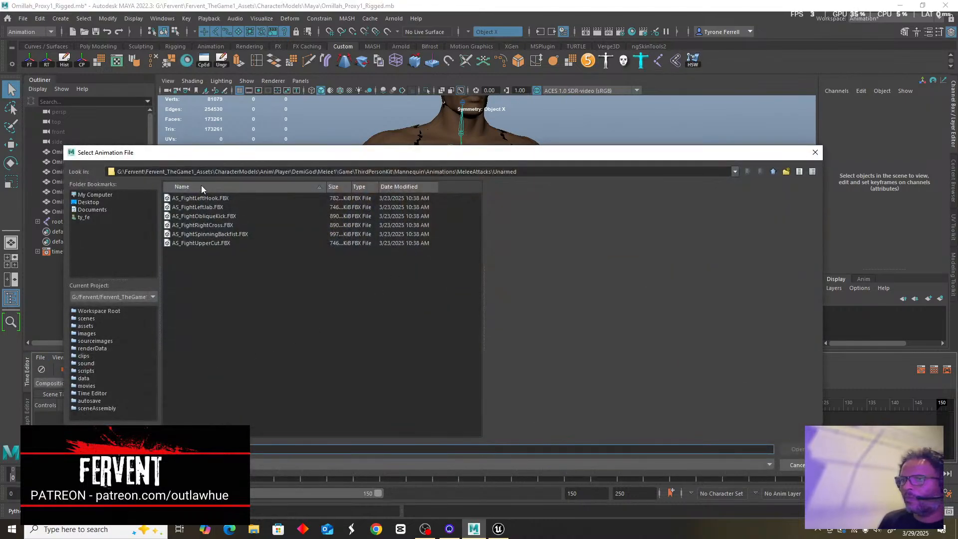
pyautogui.click(205, 225)
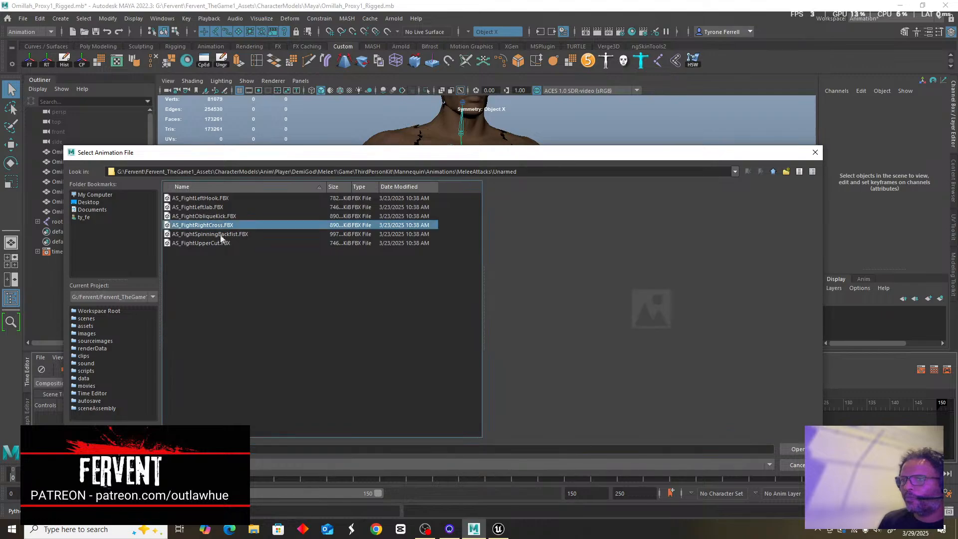
pyautogui.click(796, 449)
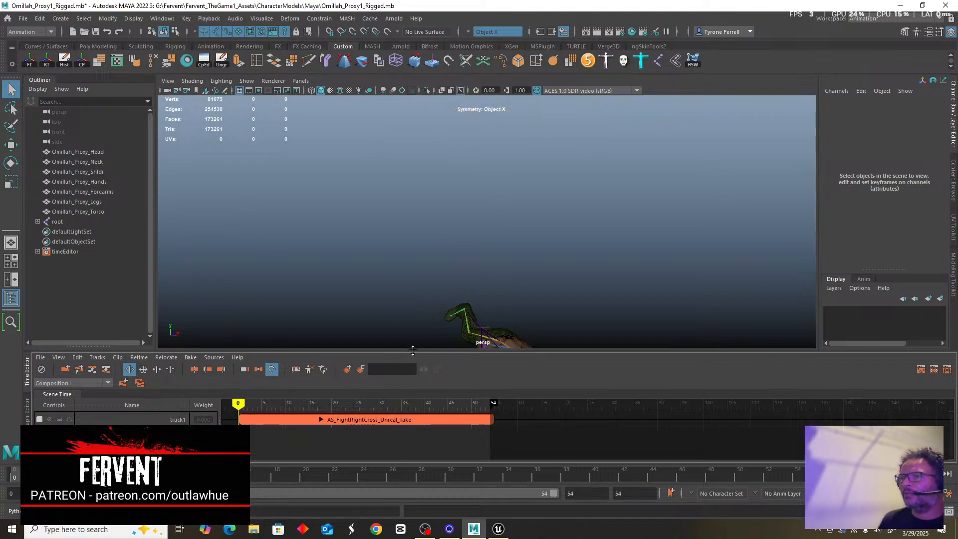
# Select the root joint and examine the character's pose and orientation at frame 0 from several angles.
pyautogui.moveTo(412, 349); pyautogui.dragTo(414, 358)
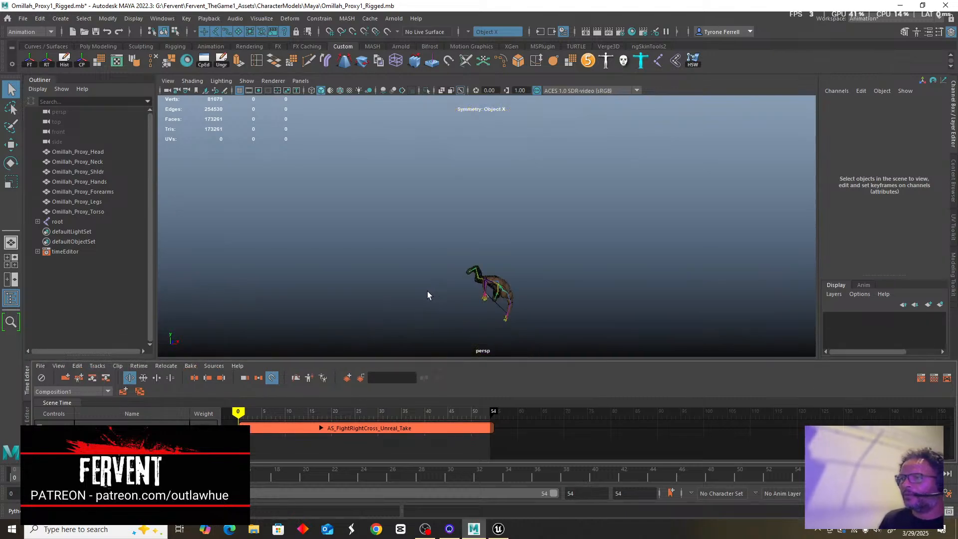
pyautogui.keyDown('alt'); pyautogui.moveTo(427, 292); pyautogui.dragTo(375, 227, button='middle'); pyautogui.keyUp('alt')
pyautogui.moveTo(375, 227)
pyautogui.keyDown('alt'); pyautogui.mouseDown()
pyautogui.moveTo(390, 260)
pyautogui.moveTo(389, 216)
pyautogui.mouseUp(); pyautogui.keyUp('alt')
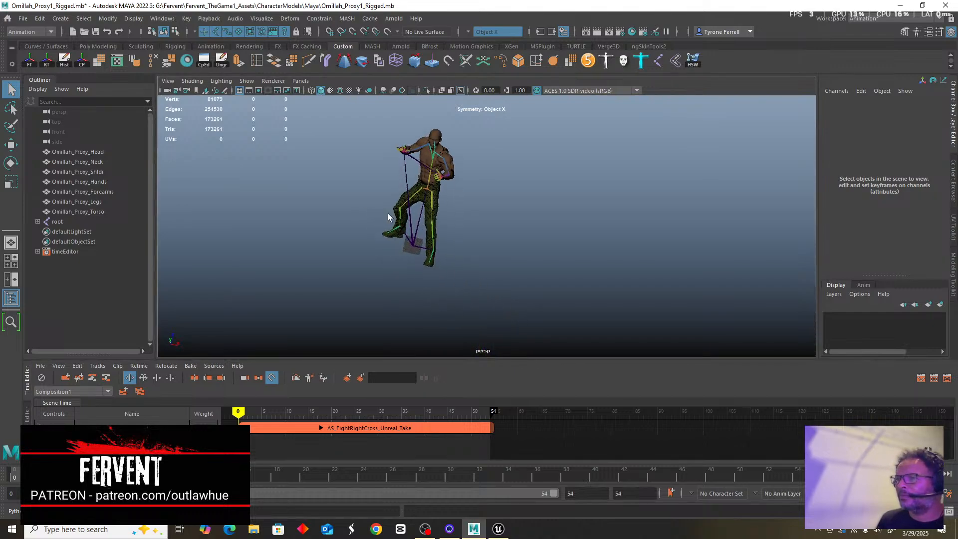
pyautogui.keyDown('alt'); pyautogui.moveTo(389, 215); pyautogui.dragTo(550, 266, button='right'); pyautogui.keyUp('alt')
pyautogui.keyDown('alt'); pyautogui.moveTo(550, 267); pyautogui.dragTo(608, 314); pyautogui.keyUp('alt')
pyautogui.keyDown('alt'); pyautogui.moveTo(608, 313); pyautogui.dragTo(491, 229, button='middle'); pyautogui.keyUp('alt')
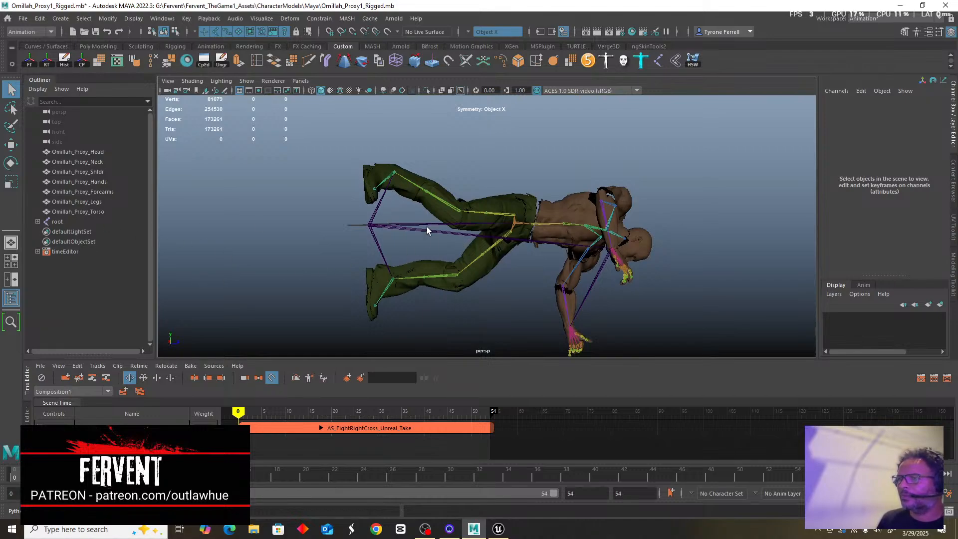
pyautogui.scroll(5, 396, 239)
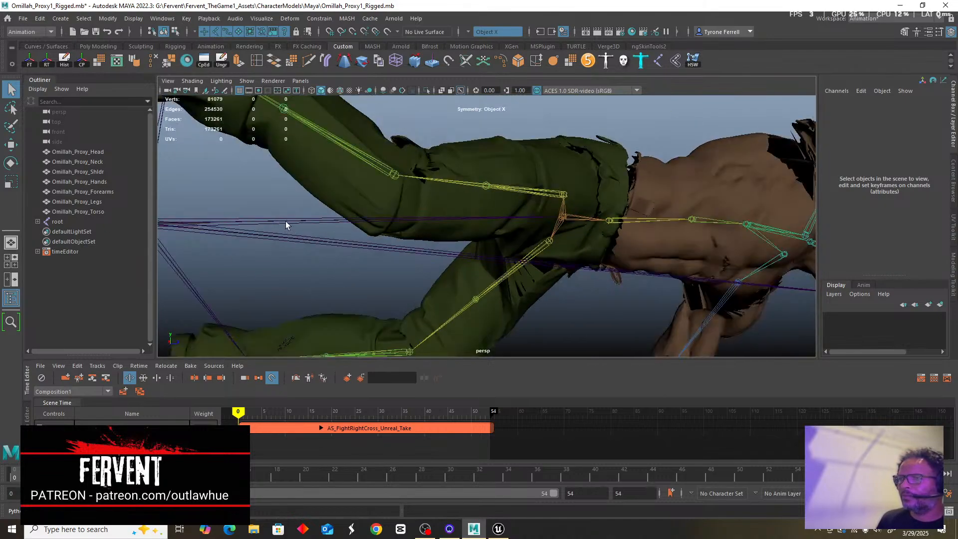
pyautogui.click(285, 221)
pyautogui.press('f')
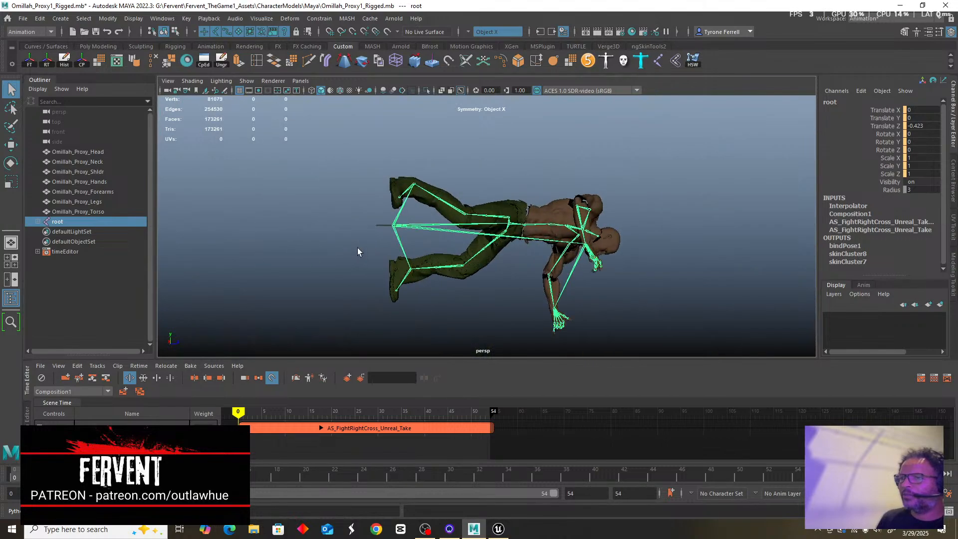
pyautogui.scroll(1, 348, 247)
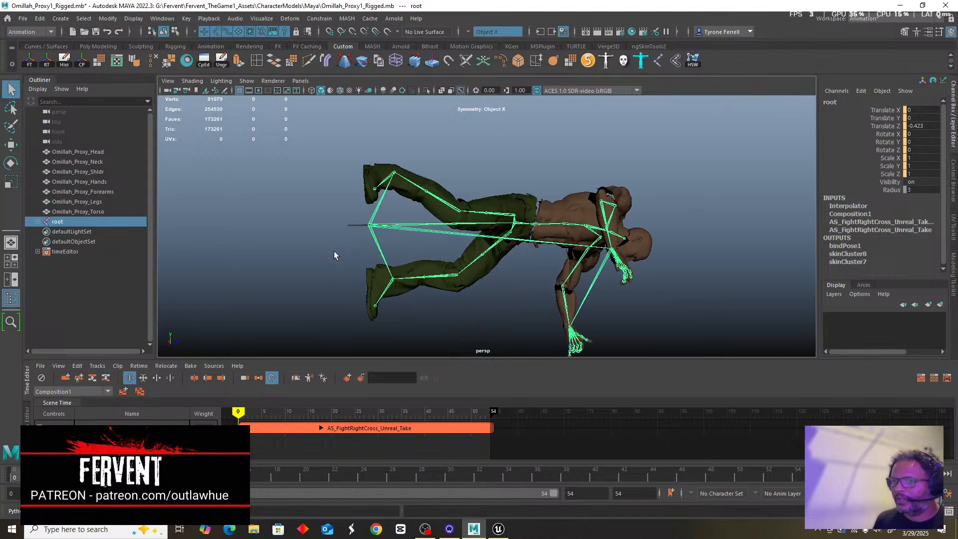
pyautogui.keyDown('alt'); pyautogui.moveTo(334, 250); pyautogui.dragTo(320, 207); pyautogui.keyUp('alt')
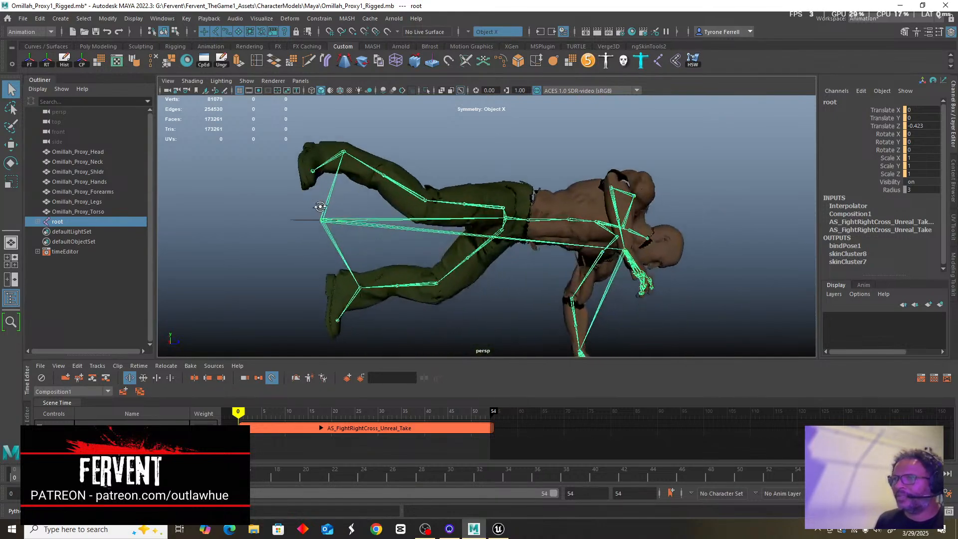
# Bake the AS_FightRightCross_Unreal_Take clip to the scene and delete the clip.
pyautogui.rightClick(283, 430)
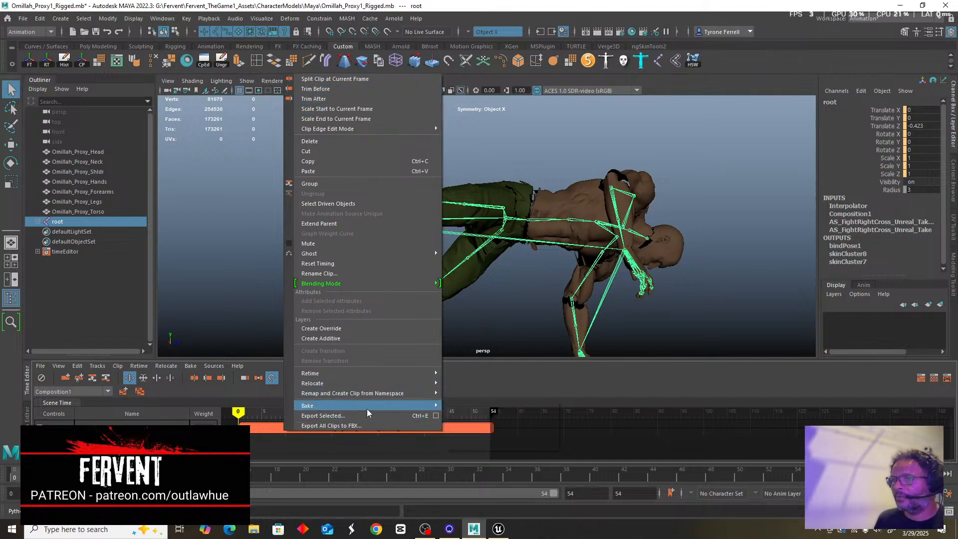
pyautogui.moveTo(368, 408)
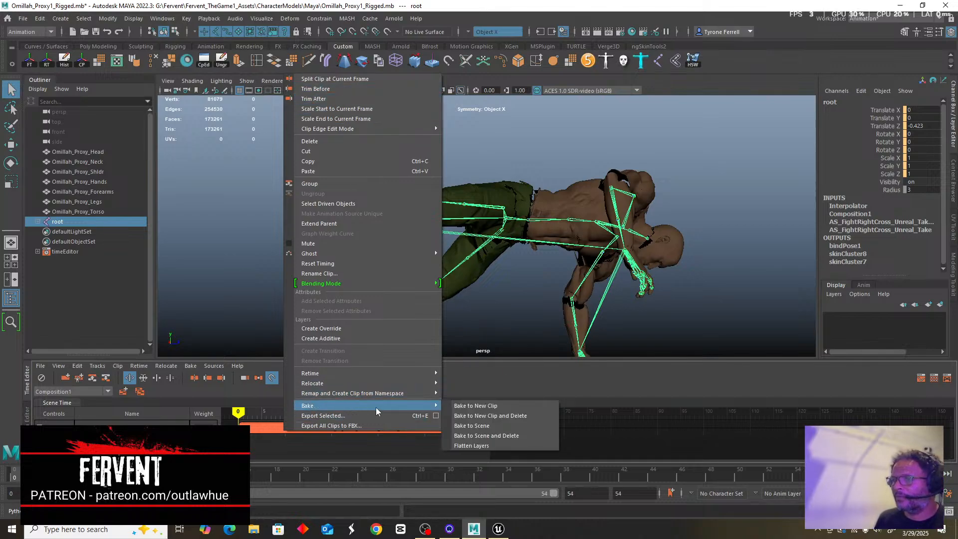
pyautogui.click(483, 437)
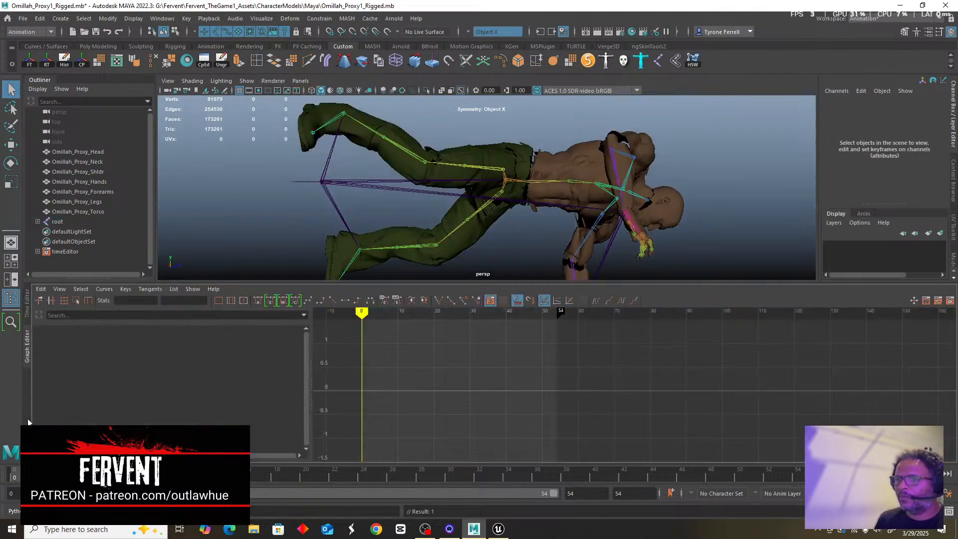
# Select the root joint and inspect its baked animation curves in the Graph Editor, especially Translate Z.
pyautogui.click(27, 417)
pyautogui.click(384, 190)
pyautogui.scroll(-3, 393, 201)
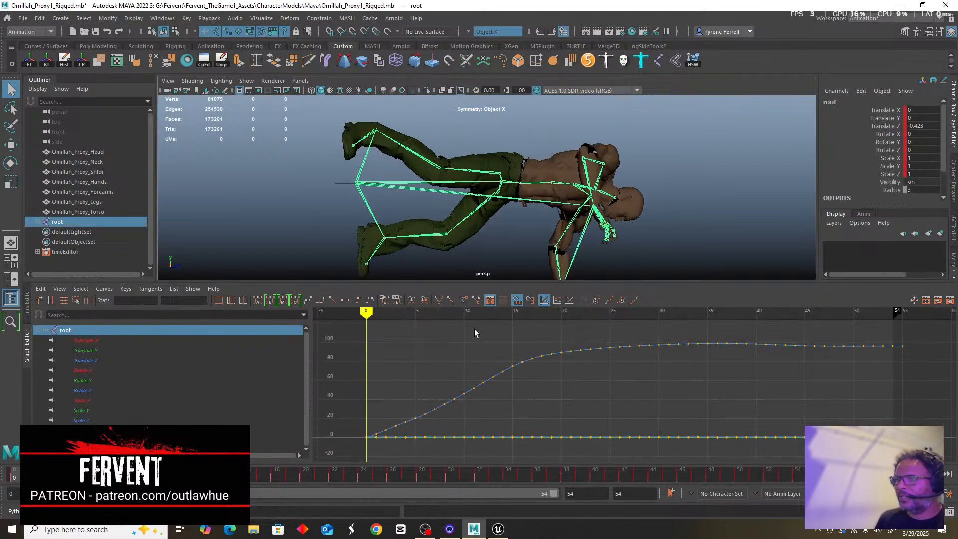
pyautogui.scroll(-3, 487, 403)
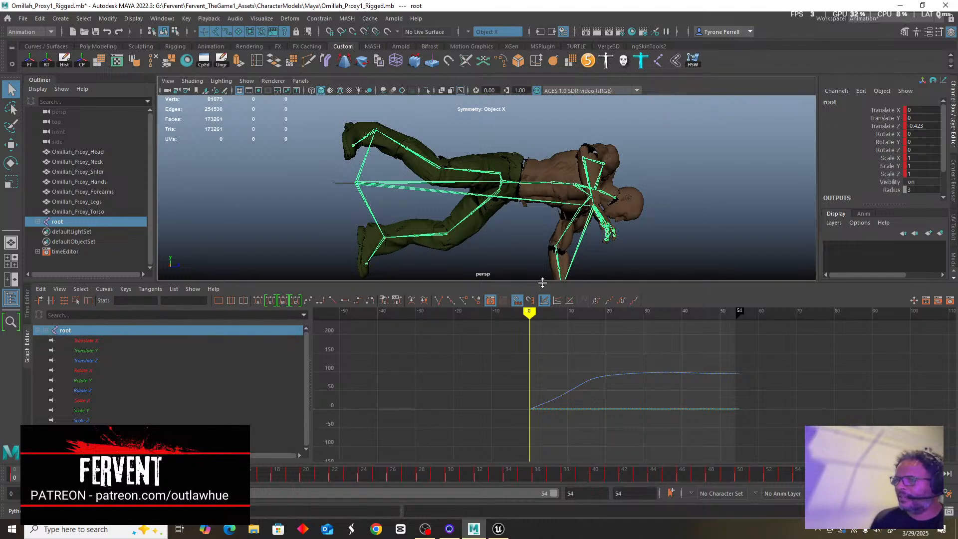
pyautogui.press('f')
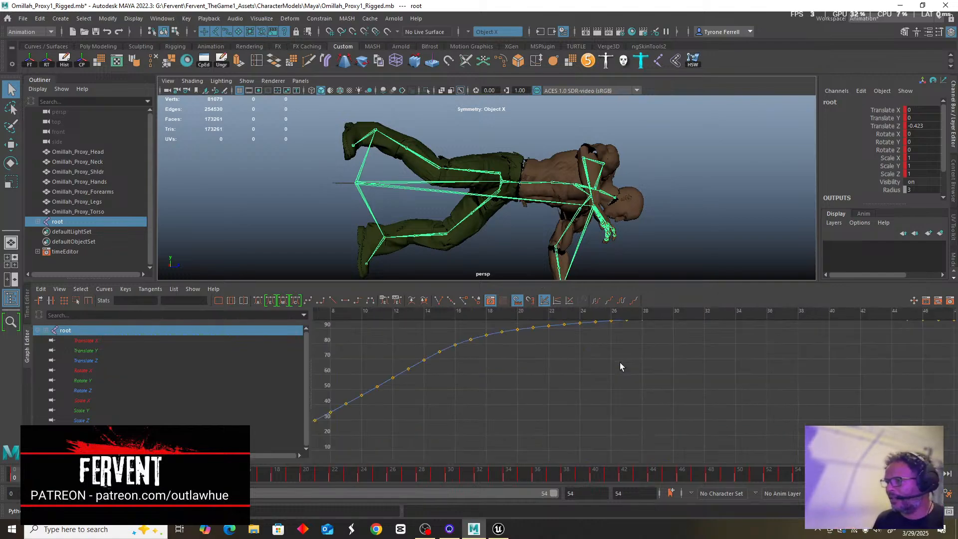
pyautogui.moveTo(506, 339); pyautogui.dragTo(669, 392)
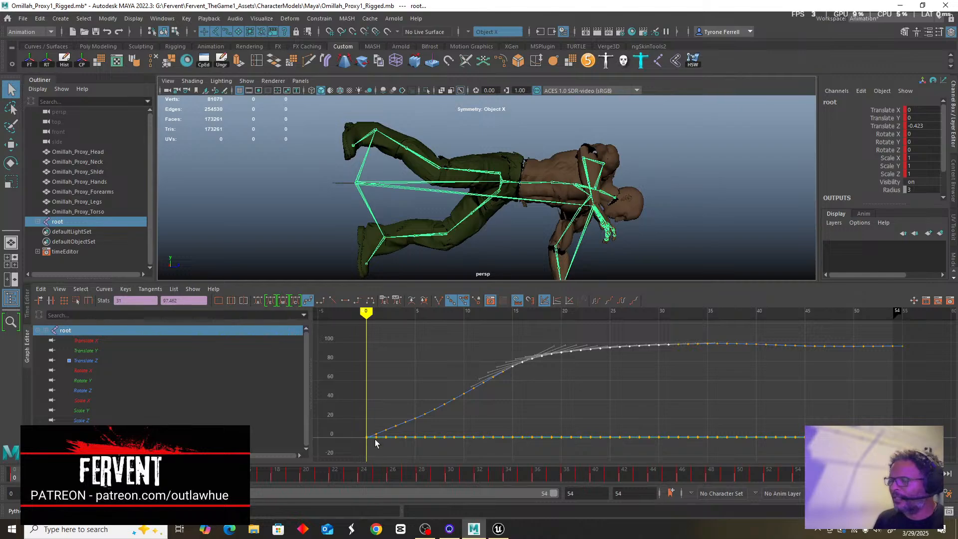
pyautogui.scroll(-3, 370, 201)
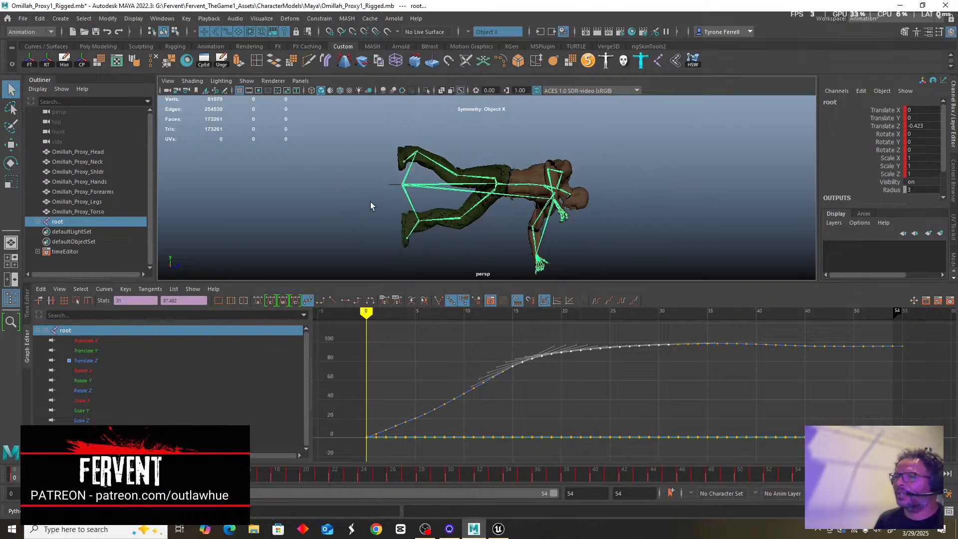
pyautogui.keyDown('alt'); pyautogui.moveTo(373, 192); pyautogui.dragTo(348, 193, button='middle'); pyautogui.keyUp('alt')
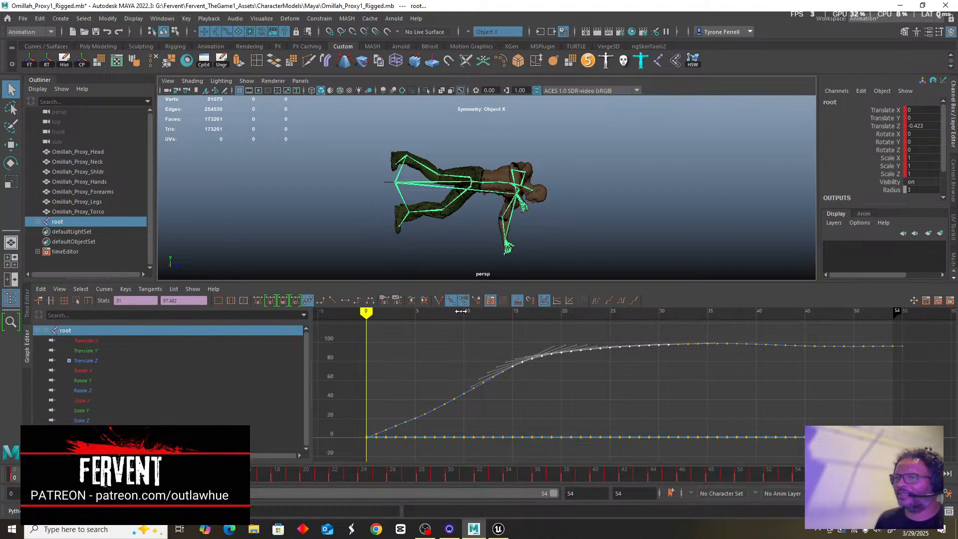
# Set the root joint's Rotate X to -90 at frame 0 and enlarge the perspective viewport.
pyautogui.click(922, 134)
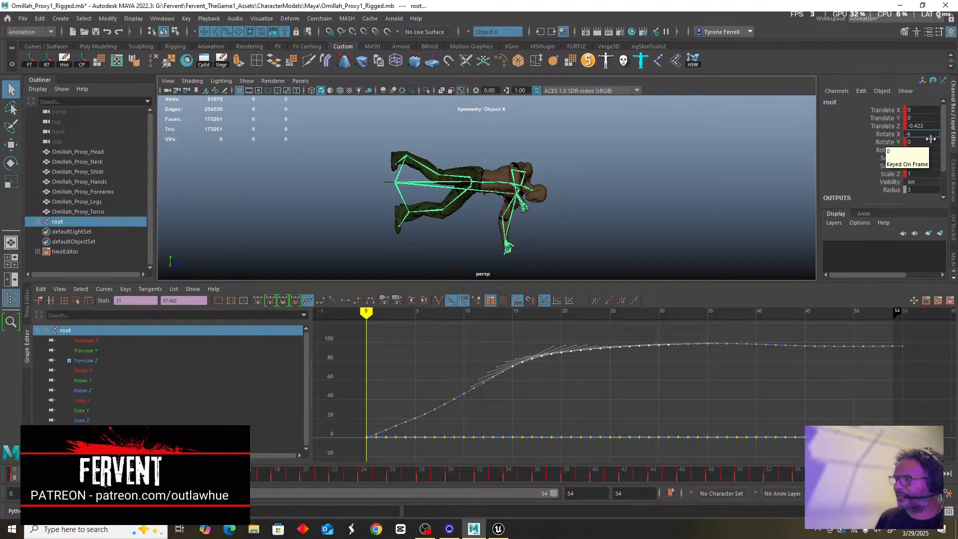
pyautogui.press('Return')
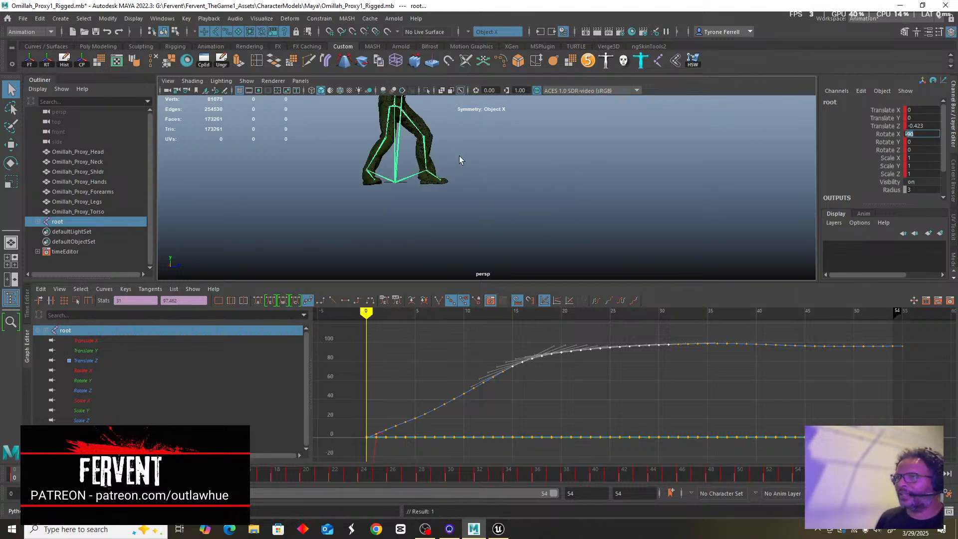
pyautogui.keyDown('alt'); pyautogui.moveTo(471, 171); pyautogui.dragTo(466, 219, button='middle'); pyautogui.keyUp('alt')
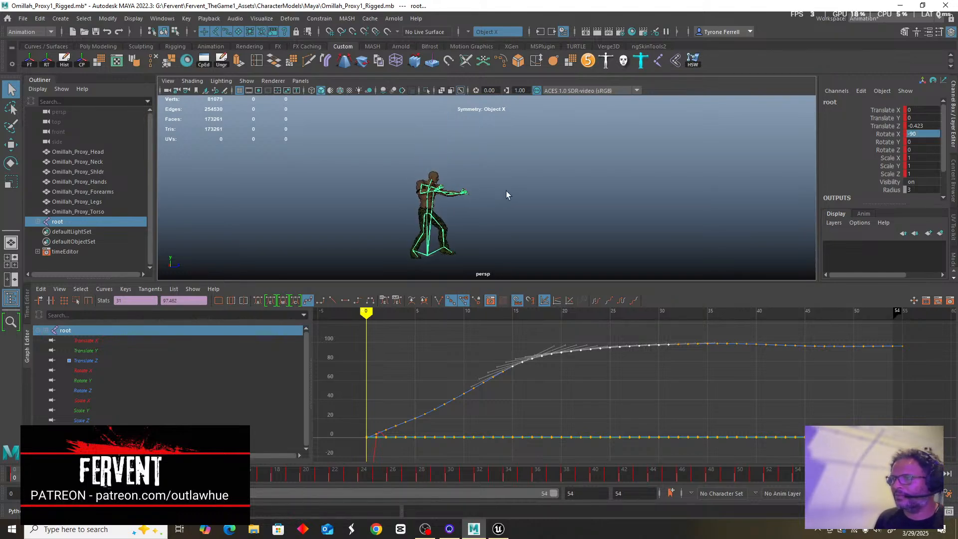
pyautogui.keyDown('alt'); pyautogui.moveTo(506, 191); pyautogui.dragTo(410, 199); pyautogui.keyUp('alt')
pyautogui.keyDown('alt'); pyautogui.moveTo(424, 199); pyautogui.dragTo(652, 246, button='right'); pyautogui.keyUp('alt')
pyautogui.keyDown('alt'); pyautogui.moveTo(512, 216); pyautogui.dragTo(560, 218, button='middle'); pyautogui.keyUp('alt')
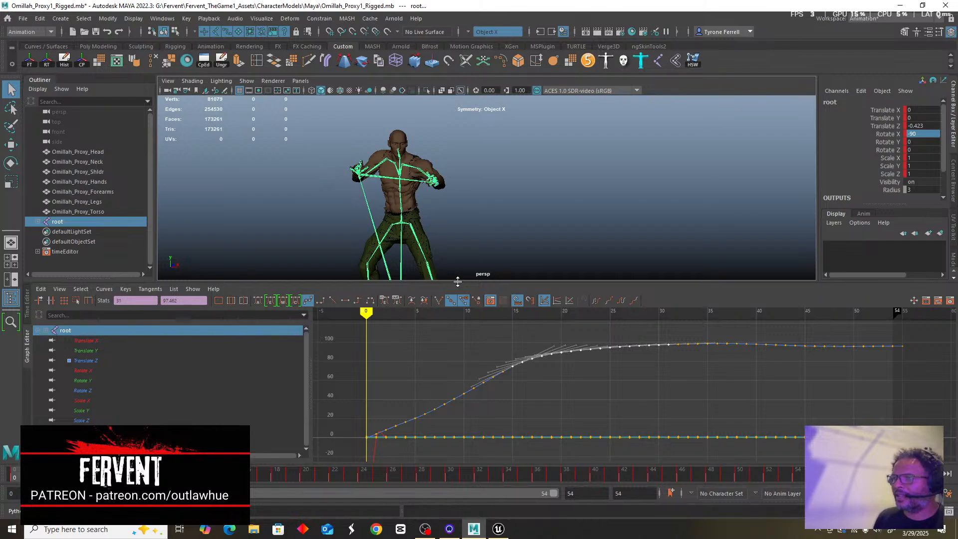
pyautogui.moveTo(458, 282); pyautogui.dragTo(454, 361)
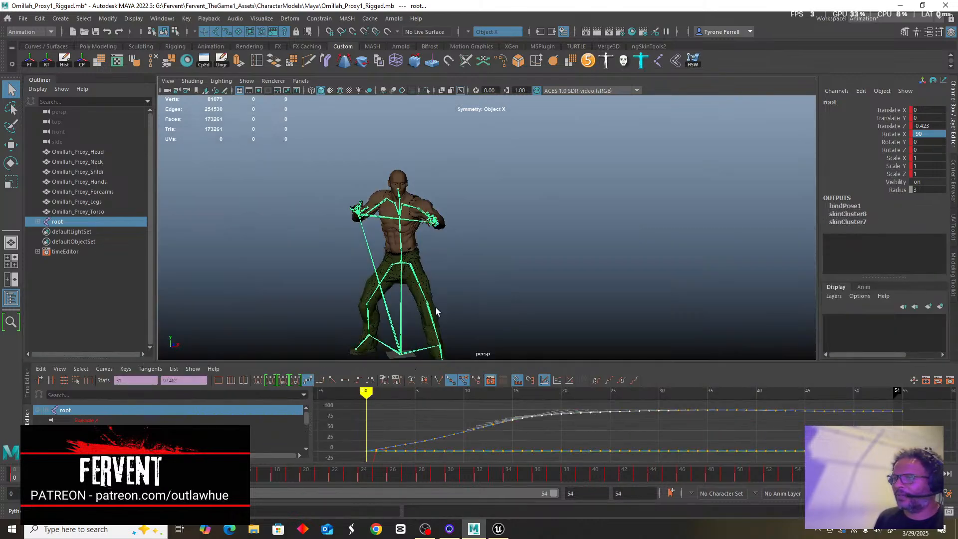
pyautogui.keyDown('alt'); pyautogui.moveTo(435, 307); pyautogui.dragTo(554, 289); pyautogui.keyUp('alt')
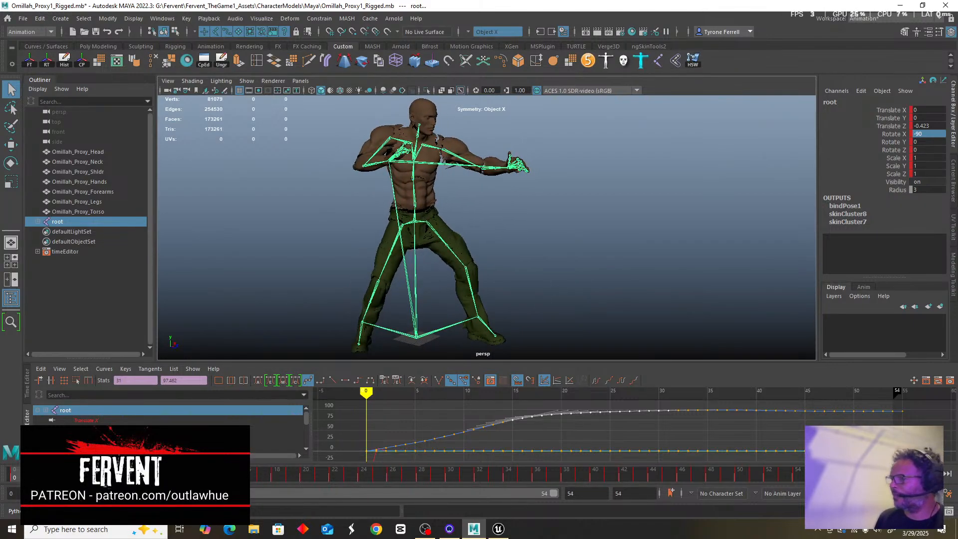
# Play the animation to check the root's orientation beyond the first frame, stop it, and return to frame 0.
pyautogui.hotkey('alt', 'v')
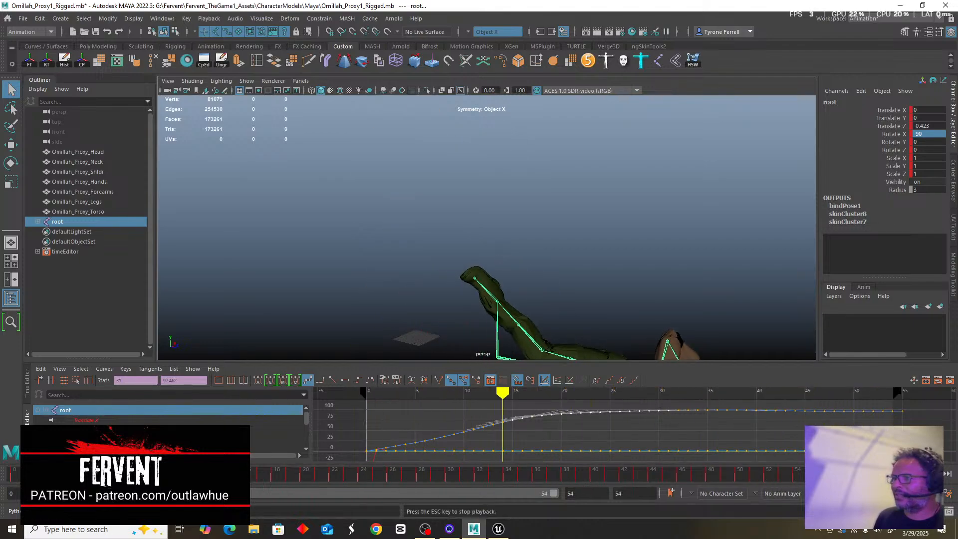
pyautogui.press('Escape')
pyautogui.scroll(-7, 549, 254)
pyautogui.moveTo(554, 261)
pyautogui.keyDown('alt'); pyautogui.mouseDown(button='middle')
pyautogui.moveTo(534, 261)
pyautogui.moveTo(540, 248)
pyautogui.mouseUp(button='middle'); pyautogui.keyUp('alt')
pyautogui.scroll(-4, 470, 426)
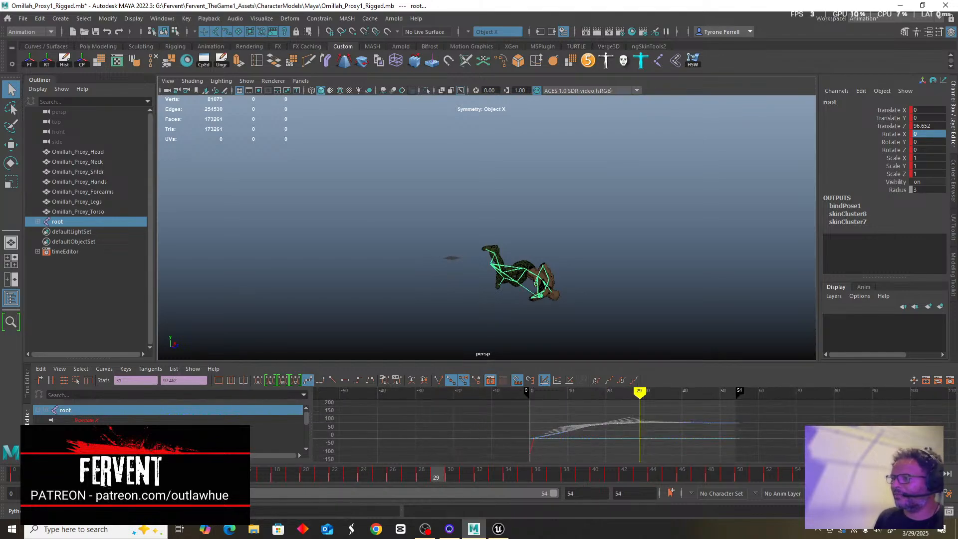
pyautogui.hotkey('alt', 'shift', 'v')
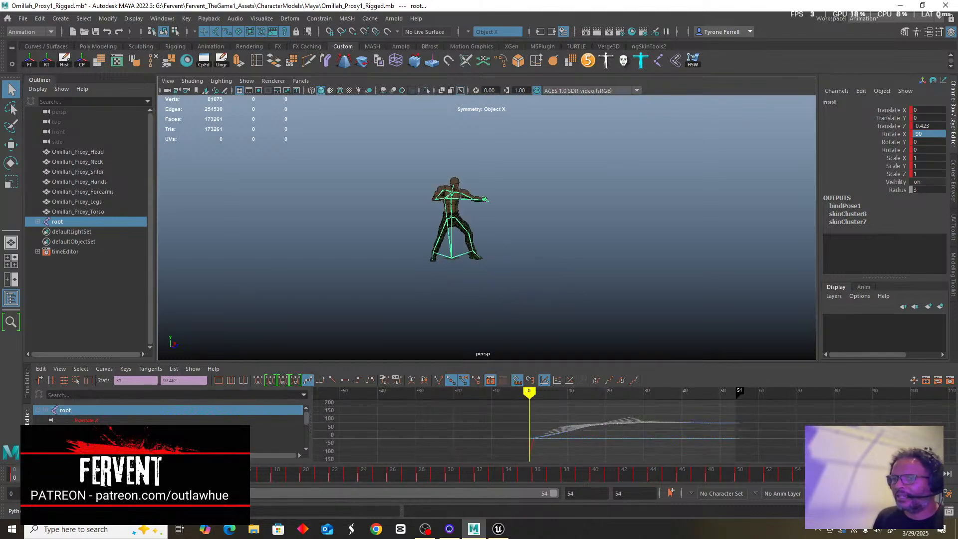
# Delete all of the root joint's Rotate X keys after frame 0 in the Graph Editor, keeping only the frame 0 key.
pyautogui.scroll(-2, 168, 414)
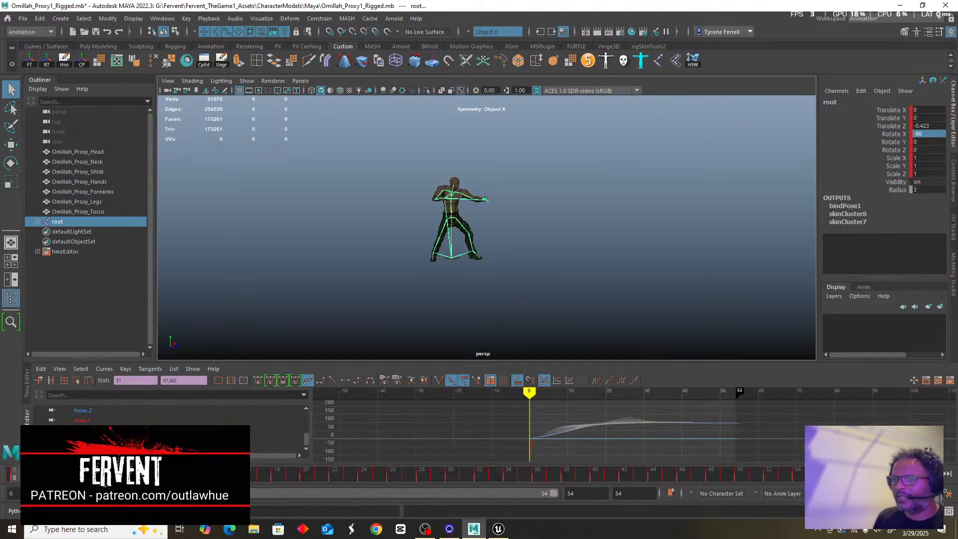
pyautogui.scroll(2, 84, 422)
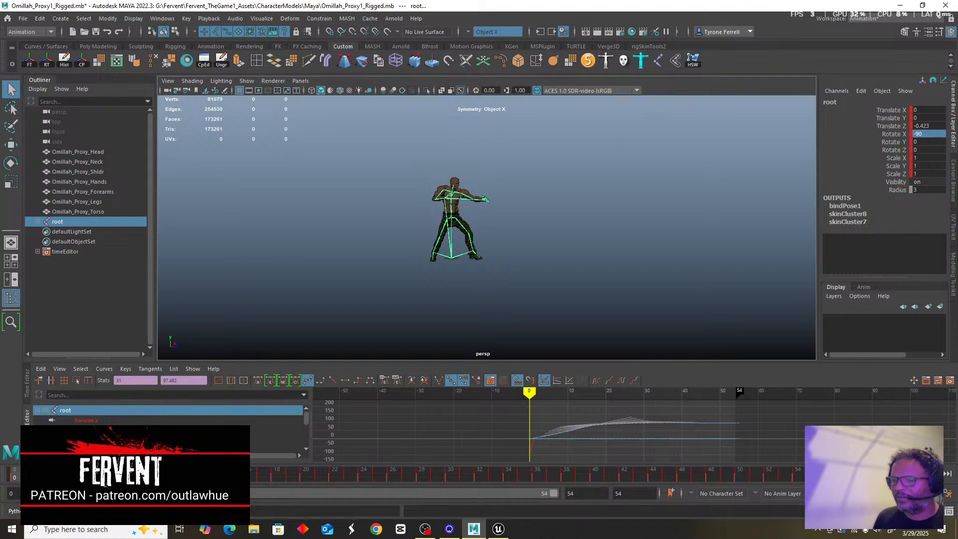
pyautogui.scroll(-2, 167, 415)
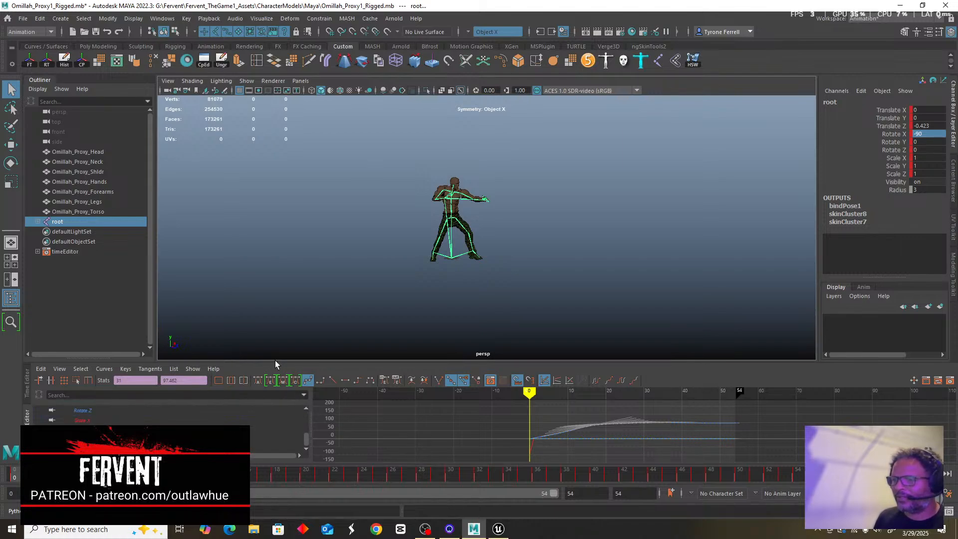
pyautogui.moveTo(274, 360); pyautogui.dragTo(274, 294)
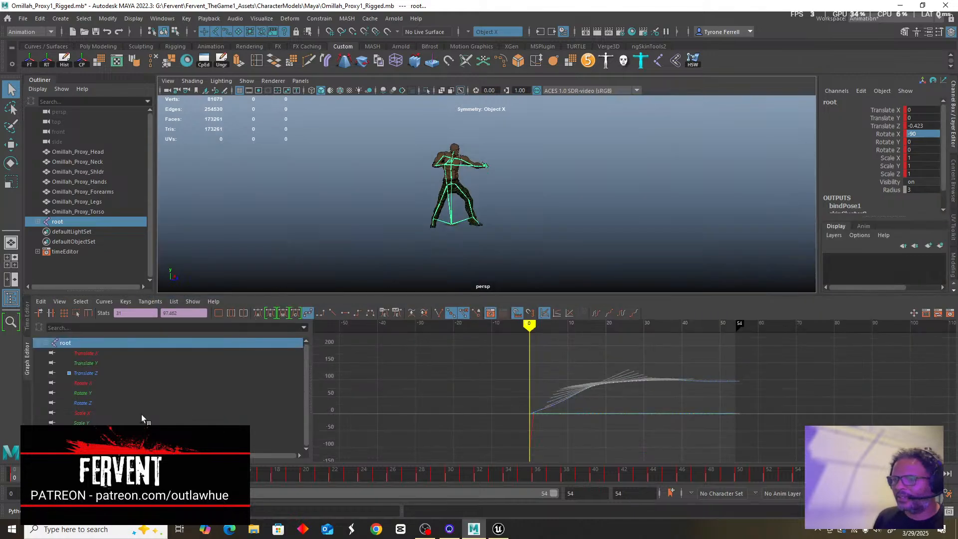
pyautogui.click(88, 382)
pyautogui.scroll(3, 566, 421)
pyautogui.keyDown('alt'); pyautogui.moveTo(506, 406); pyautogui.dragTo(595, 352, button='middle'); pyautogui.keyUp('alt')
pyautogui.scroll(-2, 565, 437)
pyautogui.moveTo(489, 378); pyautogui.dragTo(877, 413)
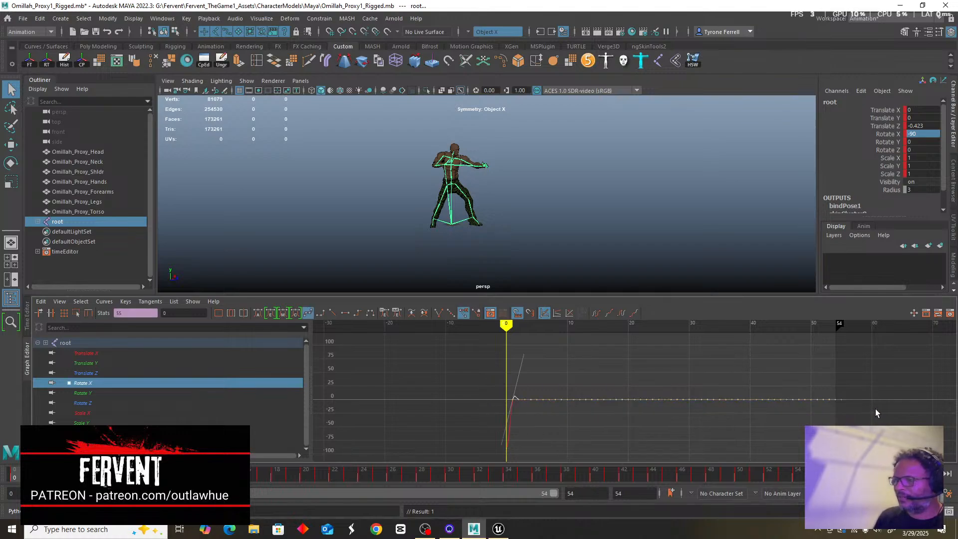
pyautogui.press('Delete')
pyautogui.scroll(2, 514, 447)
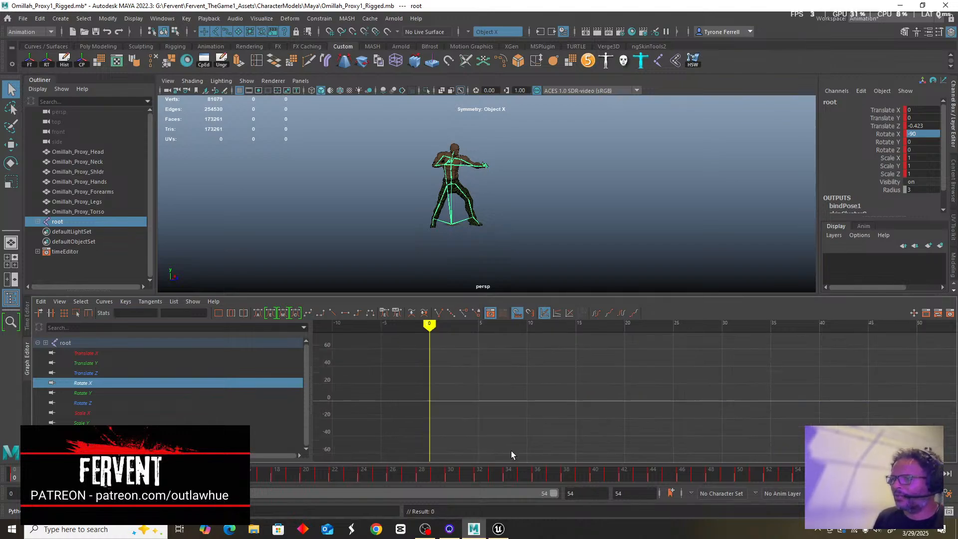
pyautogui.scroll(-4, 486, 445)
pyautogui.scroll(5, 383, 217)
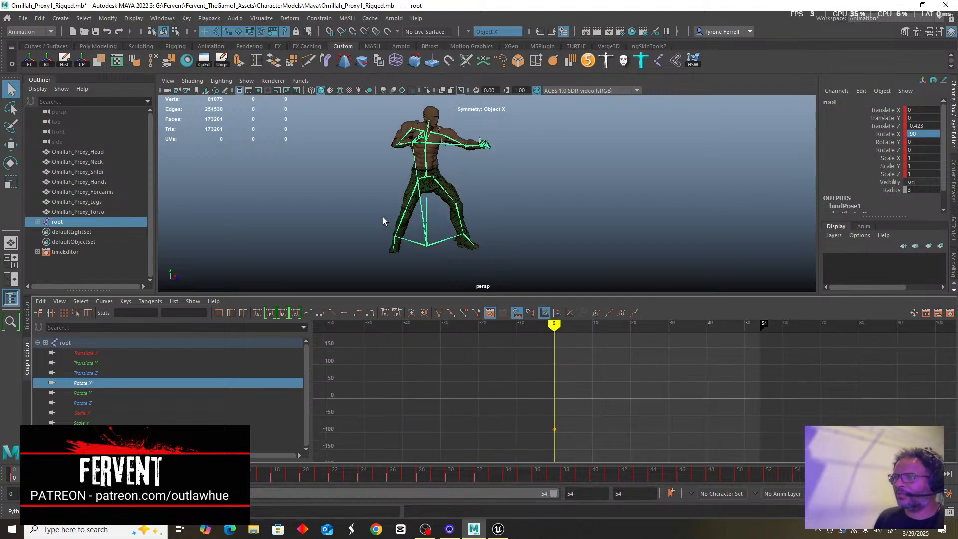
# Enlarge the perspective viewport, play the right cross animation while viewing the character from several angles, and return to frame 0.
pyautogui.moveTo(411, 294); pyautogui.dragTo(411, 352)
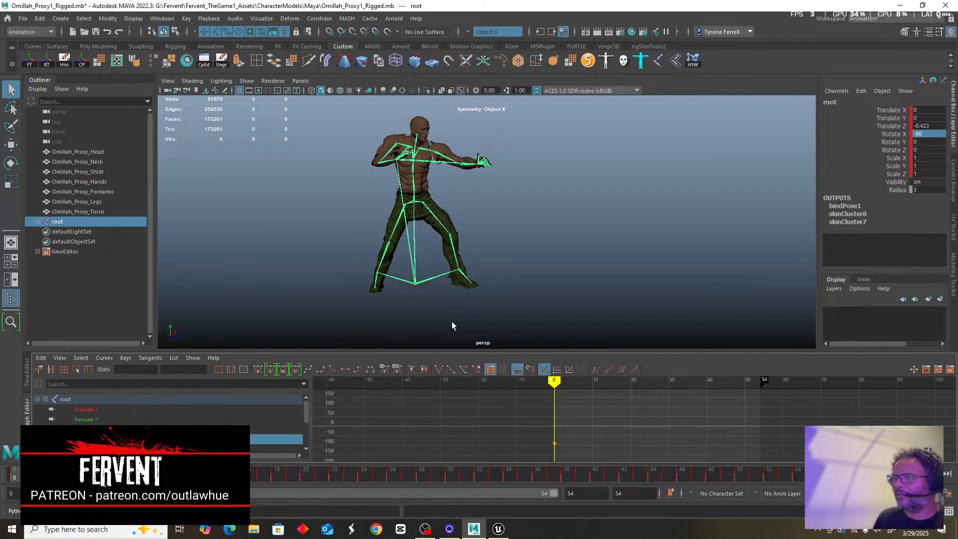
pyautogui.scroll(3, 452, 322)
pyautogui.keyDown('alt'); pyautogui.moveTo(381, 297); pyautogui.dragTo(409, 315, button='middle'); pyautogui.keyUp('alt')
pyautogui.keyDown('alt'); pyautogui.moveTo(516, 302); pyautogui.dragTo(457, 291, button='right'); pyautogui.keyUp('alt')
pyautogui.keyDown('alt'); pyautogui.moveTo(456, 291); pyautogui.dragTo(409, 286, button='middle'); pyautogui.keyUp('alt')
pyautogui.keyDown('alt'); pyautogui.moveTo(409, 285); pyautogui.dragTo(393, 284); pyautogui.keyUp('alt')
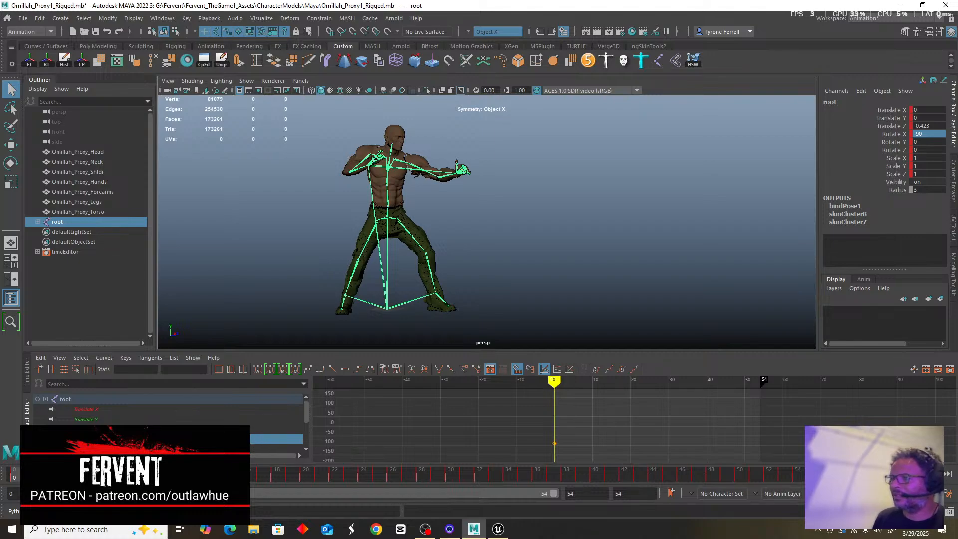
pyautogui.hotkey('alt', 'v')
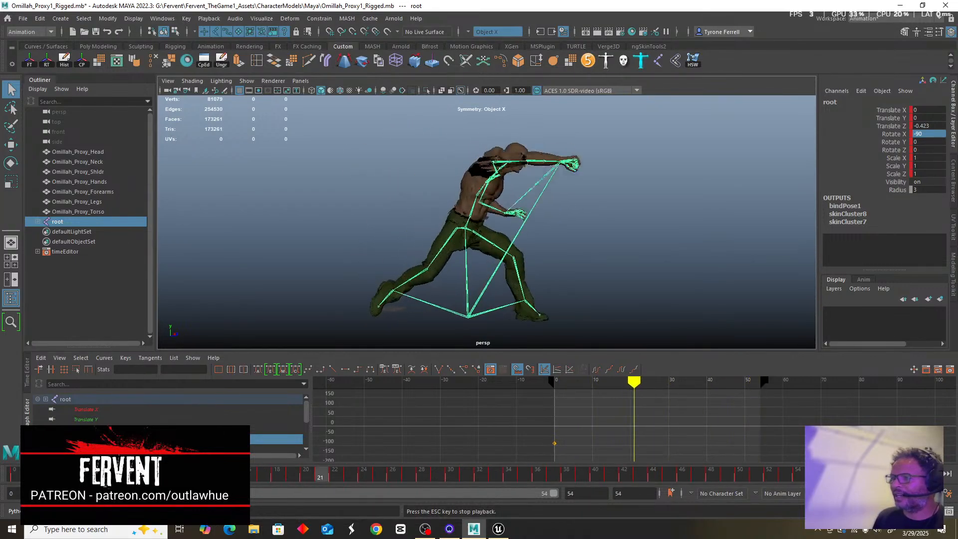
pyautogui.keyDown('alt'); pyautogui.moveTo(695, 235); pyautogui.dragTo(609, 274); pyautogui.keyUp('alt')
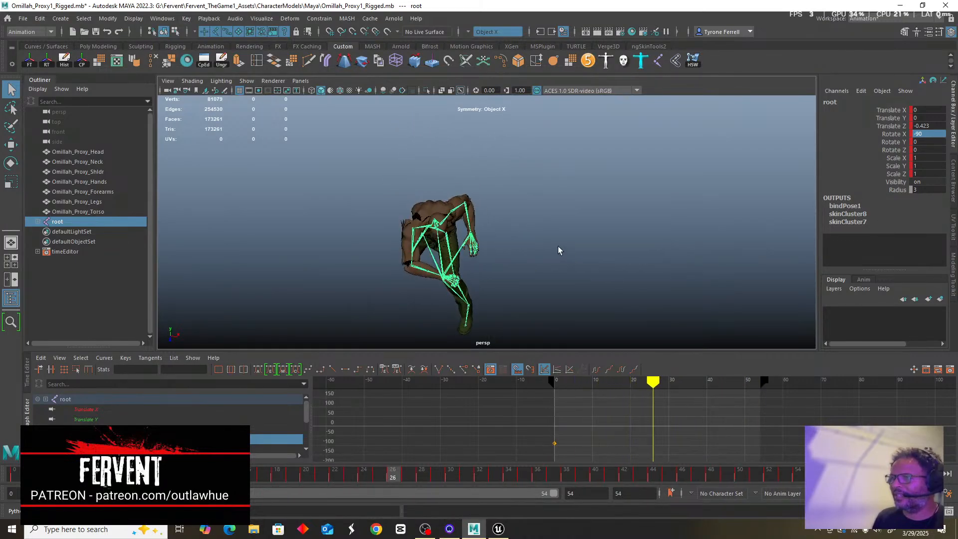
pyautogui.scroll(5, 520, 237)
pyautogui.scroll(5, 524, 252)
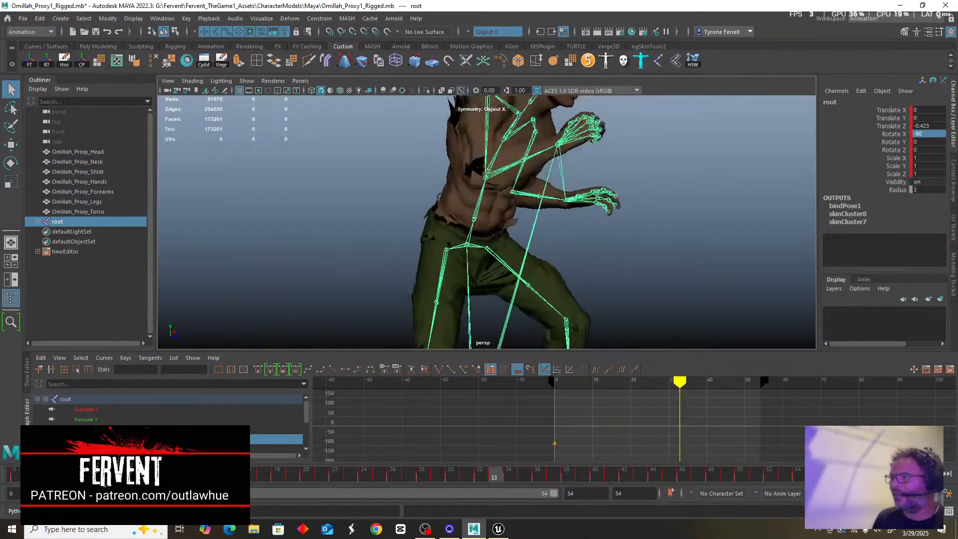
pyautogui.click(860, 473)
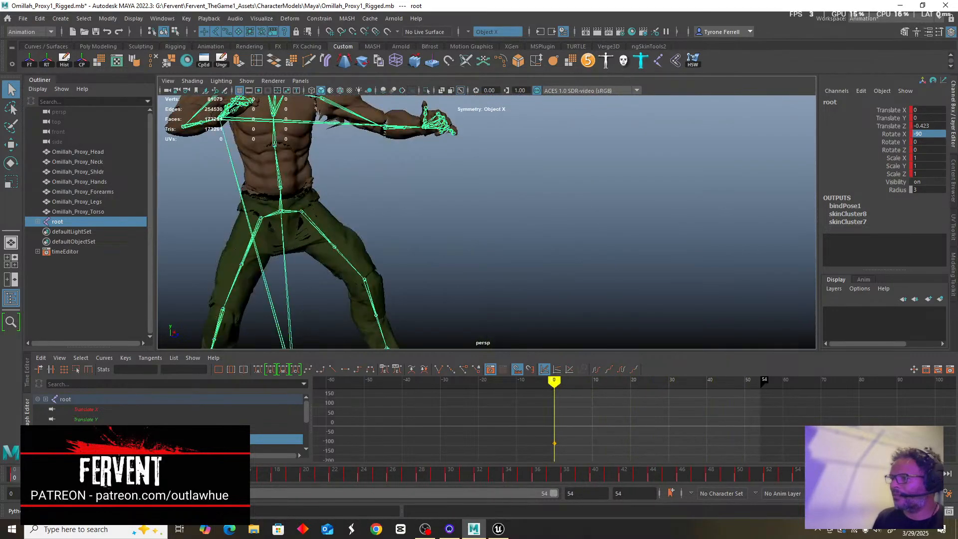
# Examine the character's hands, shoulders and neck up close at frame 0 for skeleton alignment and mesh gaps.
pyautogui.keyDown('alt'); pyautogui.moveTo(641, 219); pyautogui.dragTo(506, 234); pyautogui.keyUp('alt')
pyautogui.keyDown('alt'); pyautogui.moveTo(506, 233); pyautogui.dragTo(583, 303, button='middle'); pyautogui.keyUp('alt')
pyautogui.scroll(-2, 582, 302)
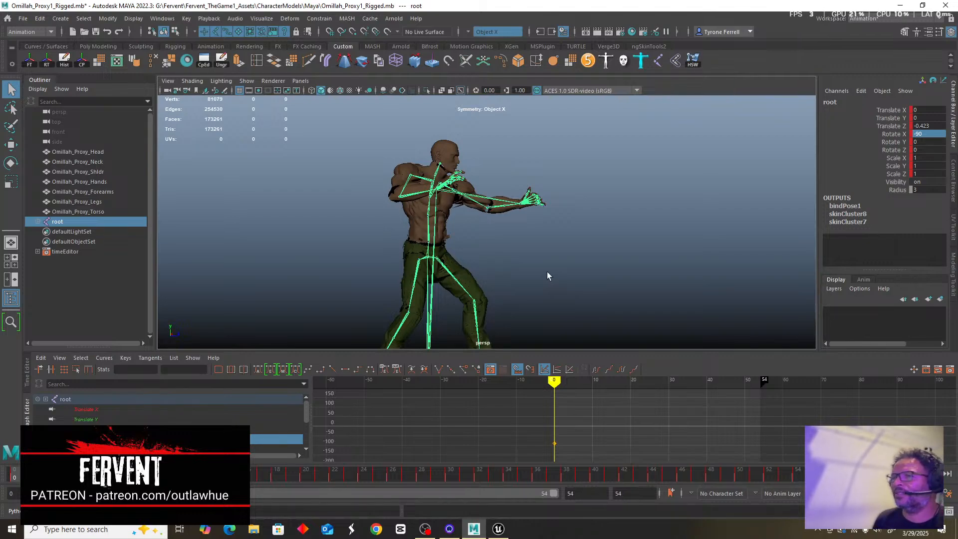
pyautogui.scroll(4, 534, 274)
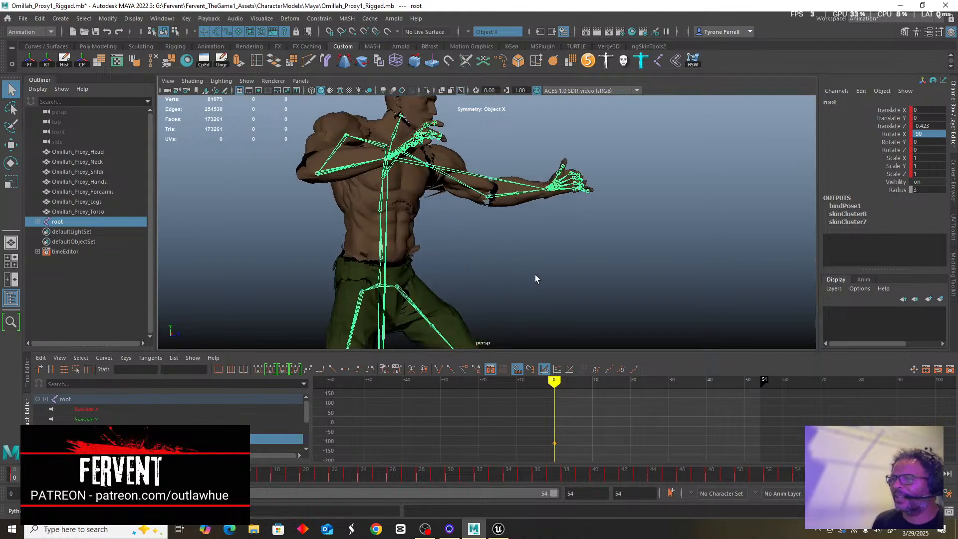
pyautogui.keyDown('alt'); pyautogui.moveTo(525, 273); pyautogui.dragTo(533, 280, button='middle'); pyautogui.keyUp('alt')
pyautogui.keyDown('alt'); pyautogui.moveTo(533, 279); pyautogui.dragTo(465, 282); pyautogui.keyUp('alt')
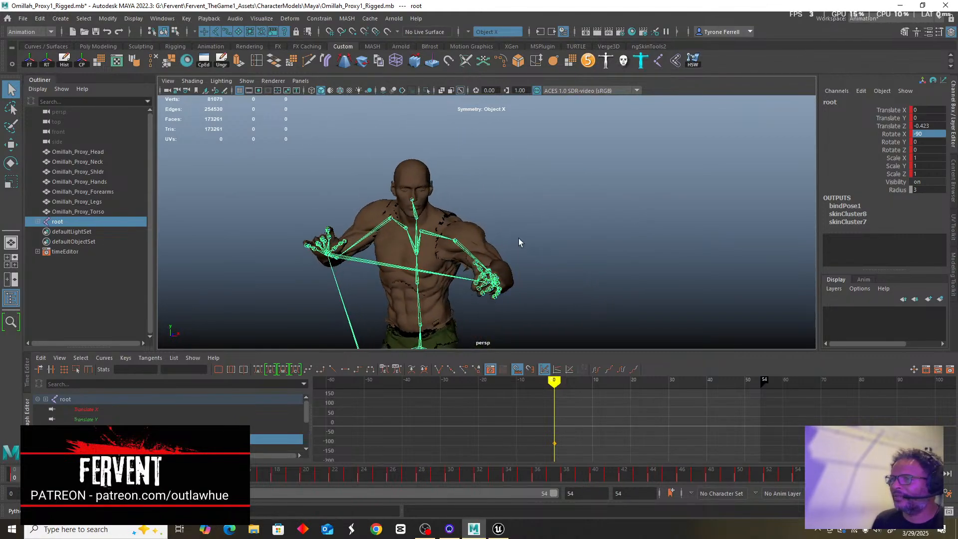
pyautogui.keyDown('alt'); pyautogui.moveTo(519, 239); pyautogui.dragTo(605, 279); pyautogui.keyUp('alt')
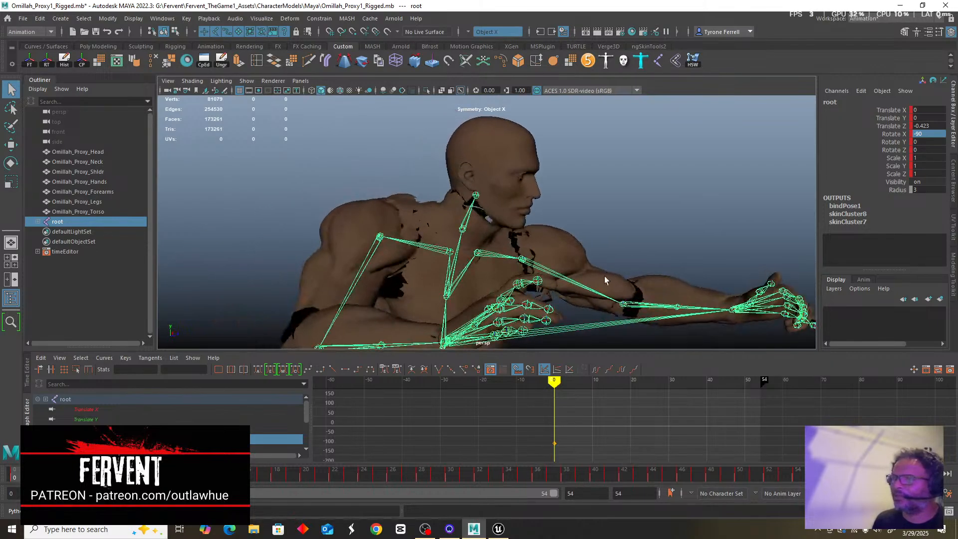
pyautogui.scroll(-3, 523, 288)
pyautogui.keyDown('alt'); pyautogui.moveTo(462, 278); pyautogui.dragTo(404, 241); pyautogui.keyUp('alt')
pyautogui.scroll(3, 490, 272)
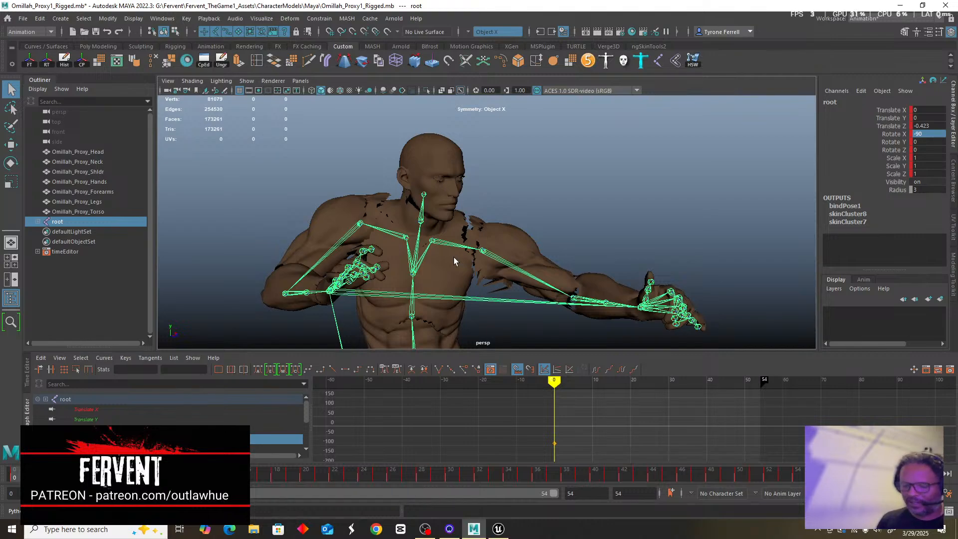
pyautogui.keyDown('alt'); pyautogui.moveTo(440, 196); pyautogui.dragTo(505, 195); pyautogui.keyUp('alt')
pyautogui.scroll(4, 509, 194)
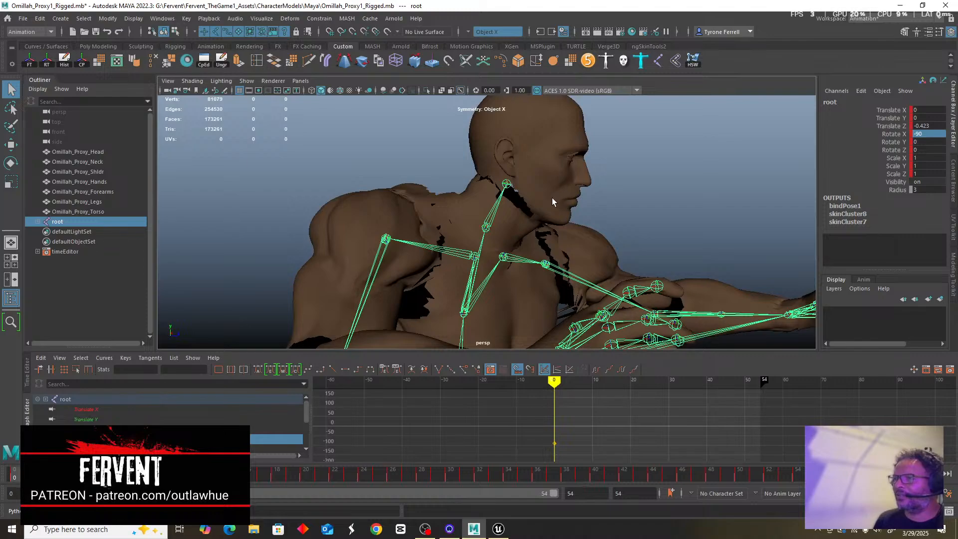
# Select the head joint and examine its placement relative to the head and neck meshes from both sides.
pyautogui.click(506, 184)
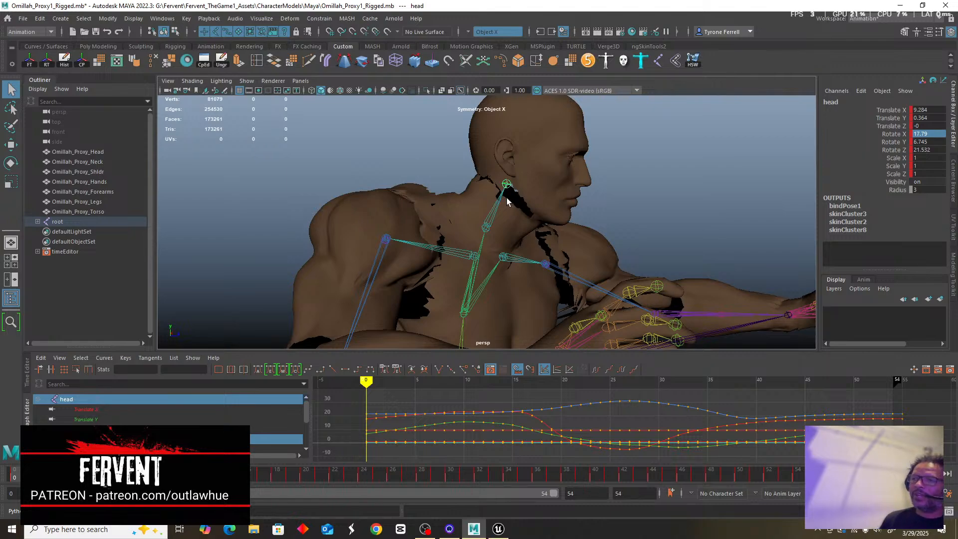
pyautogui.scroll(-3, 508, 206)
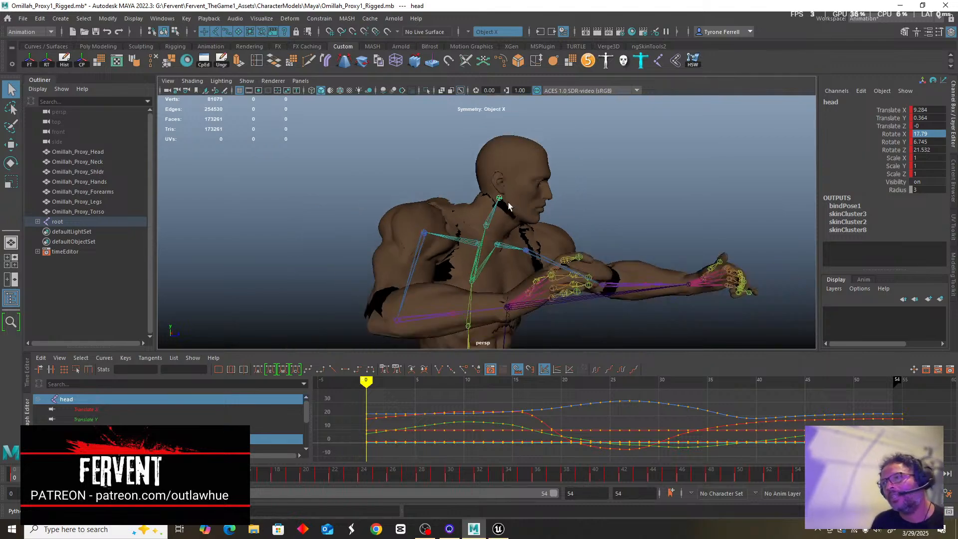
pyautogui.keyDown('alt'); pyautogui.moveTo(543, 202); pyautogui.dragTo(488, 209); pyautogui.keyUp('alt')
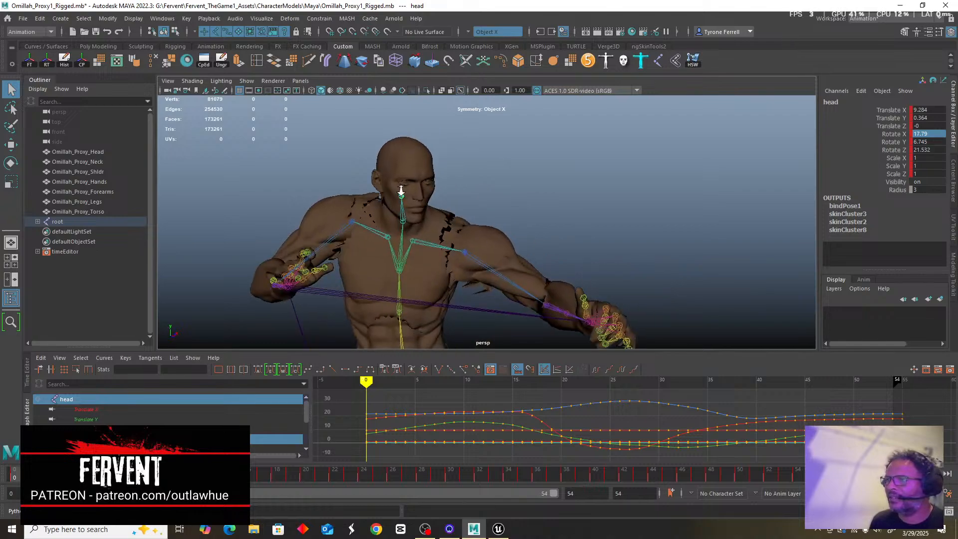
pyautogui.scroll(3, 486, 215)
pyautogui.keyDown('alt'); pyautogui.moveTo(421, 220); pyautogui.dragTo(498, 220); pyautogui.keyUp('alt')
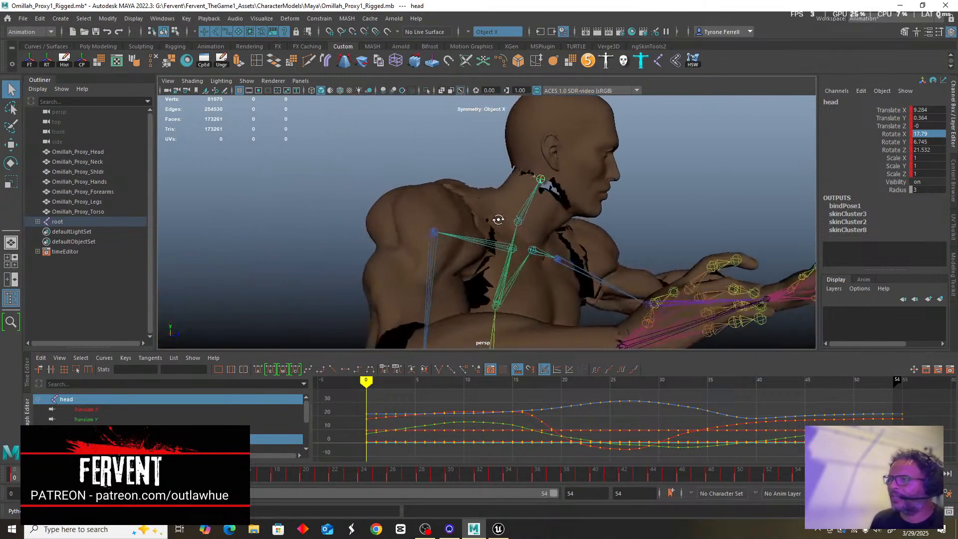
pyautogui.keyDown('alt'); pyautogui.moveTo(493, 219); pyautogui.dragTo(450, 225, button='middle'); pyautogui.keyUp('alt')
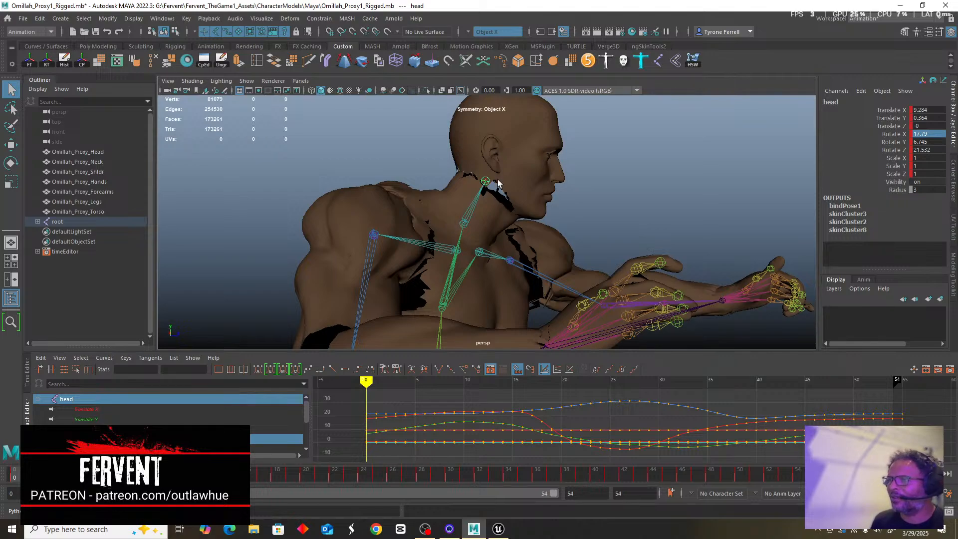
pyautogui.scroll(-2, 480, 210)
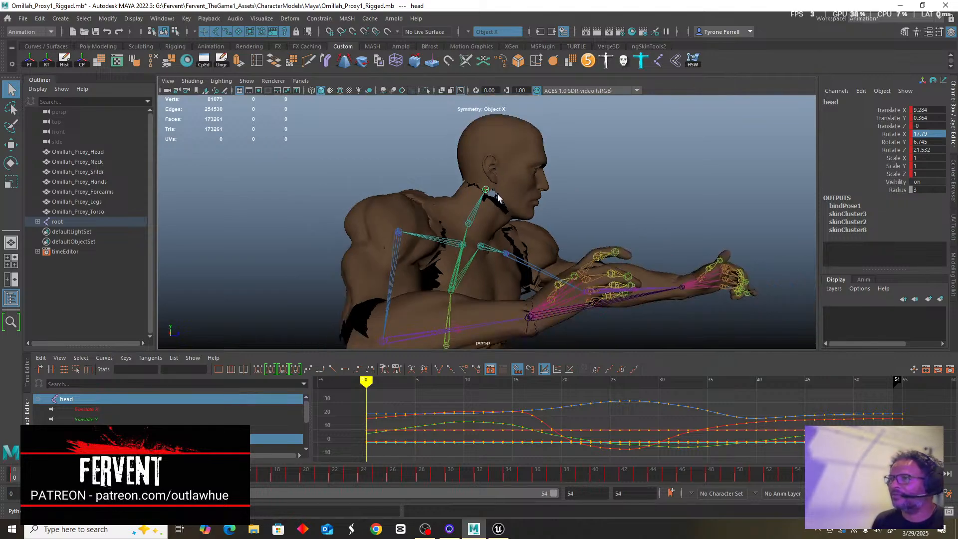
pyautogui.scroll(-4, 449, 196)
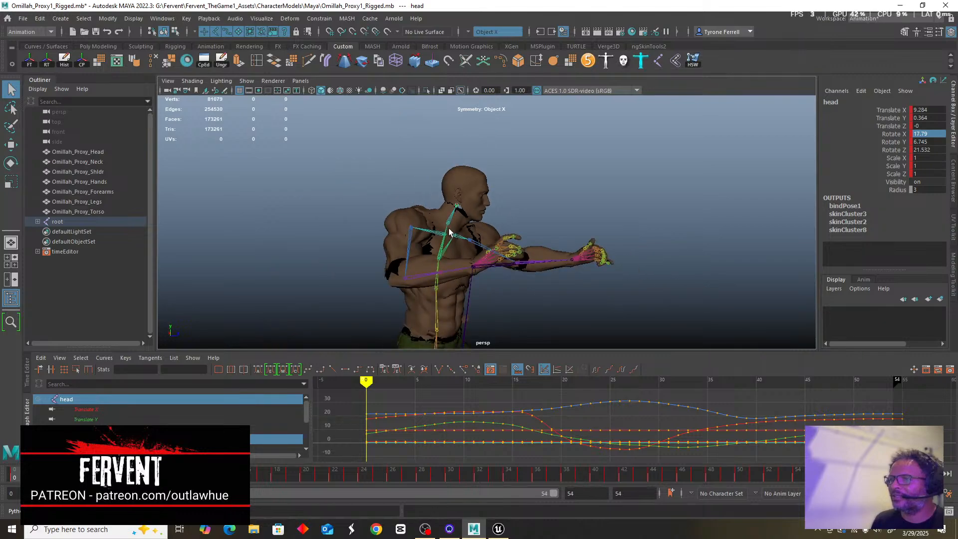
pyautogui.keyDown('alt'); pyautogui.moveTo(449, 232); pyautogui.dragTo(271, 253); pyautogui.keyUp('alt')
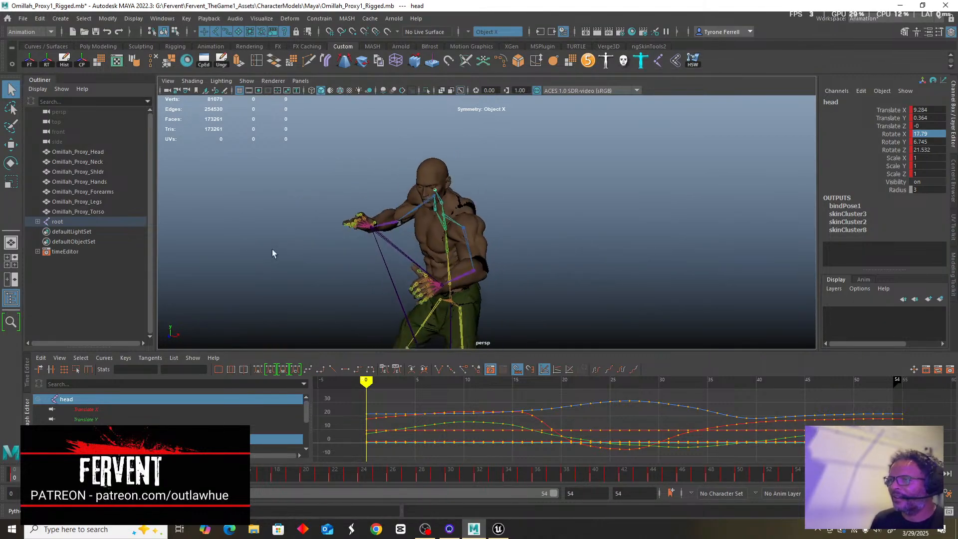
pyautogui.scroll(5, 425, 236)
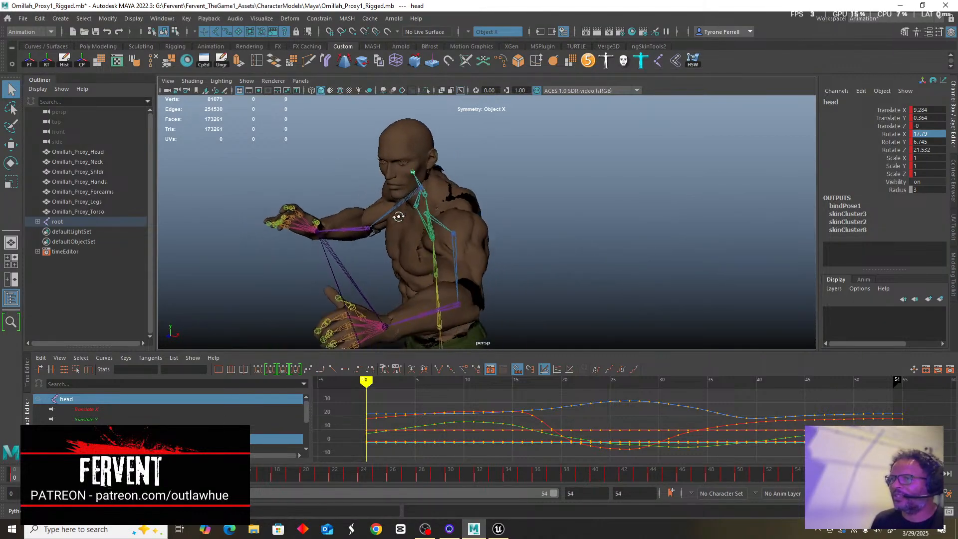
pyautogui.keyDown('alt'); pyautogui.moveTo(398, 217); pyautogui.dragTo(437, 222); pyautogui.keyUp('alt')
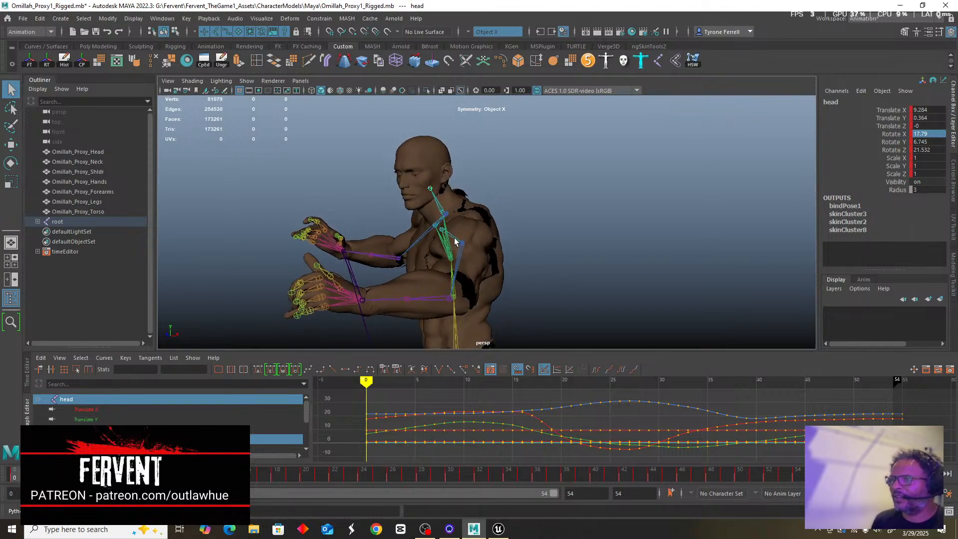
pyautogui.scroll(5, 454, 237)
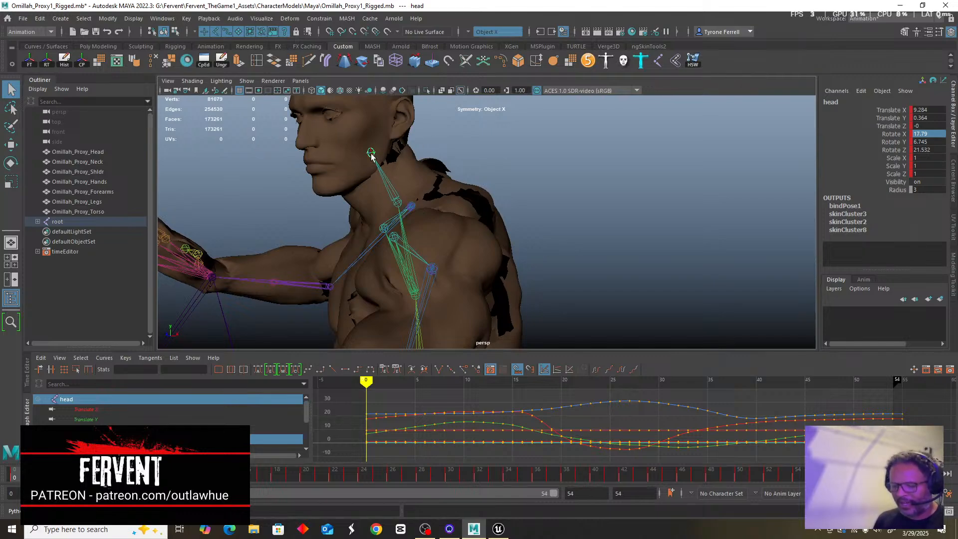
# Test the head joint by rotating it at frame 0, and undo the rotation.
pyautogui.press('e')
pyautogui.moveTo(370, 155); pyautogui.dragTo(330, 141)
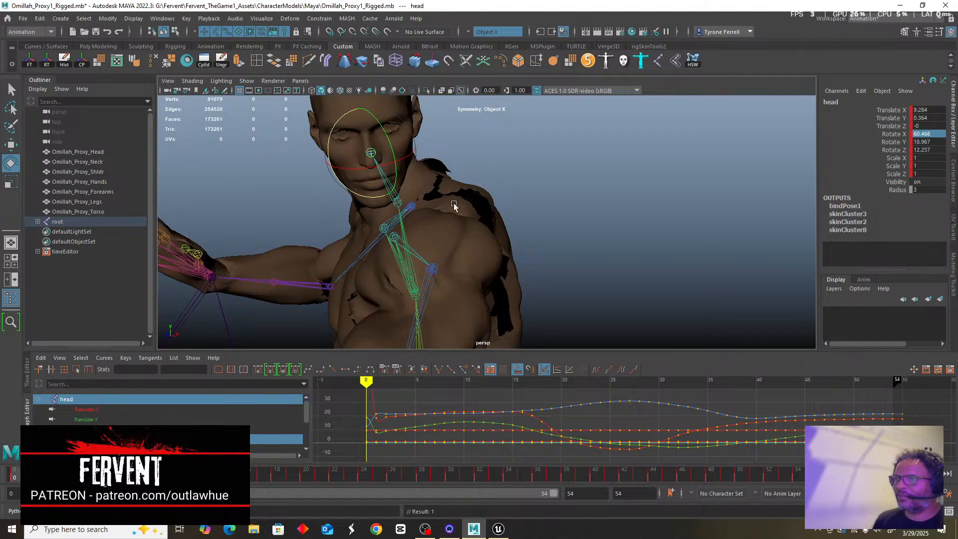
pyautogui.hotkey('ctrl', 'z')
pyautogui.hotkey('ctrl', 'z')
pyautogui.hotkey('ctrl', 'z')
pyautogui.hotkey('ctrl', 'z')
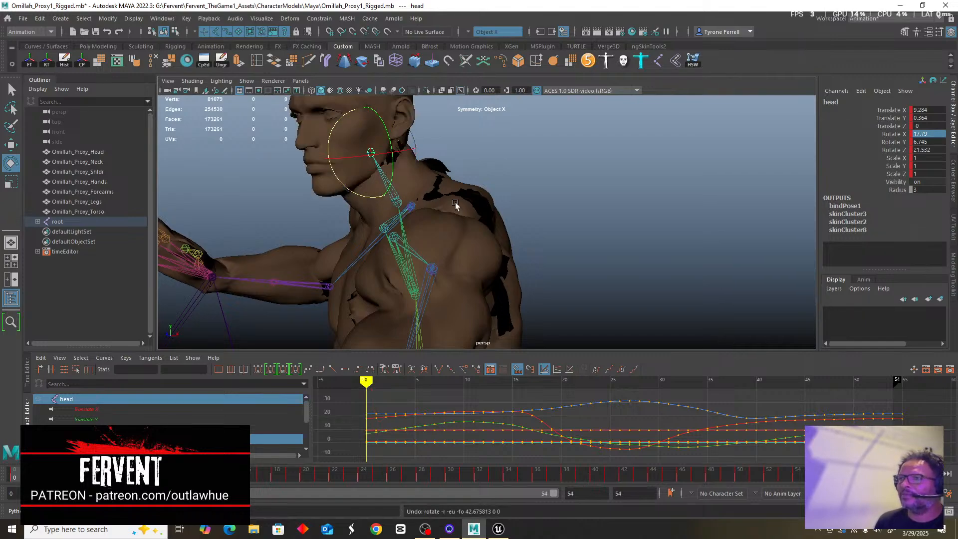
pyautogui.scroll(-8, 461, 210)
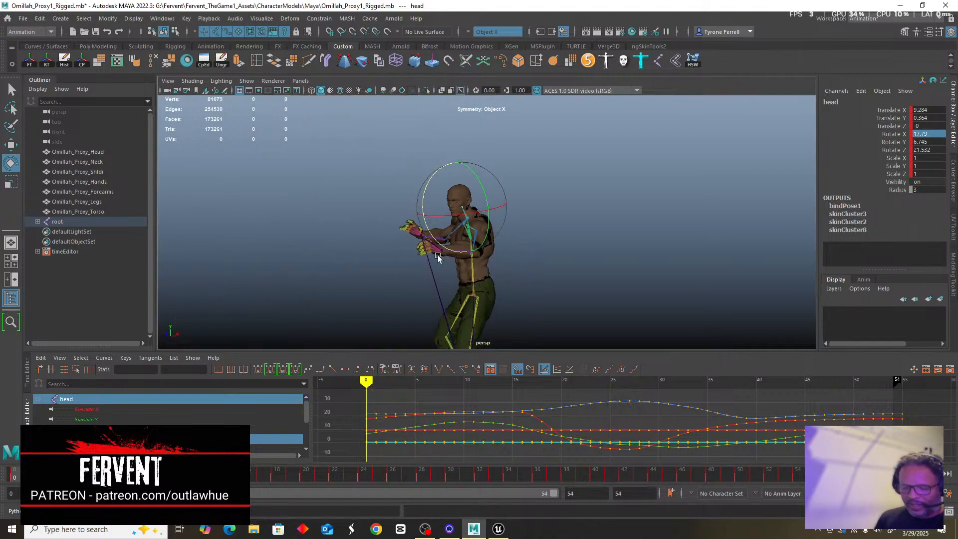
pyautogui.keyDown('alt'); pyautogui.moveTo(398, 239); pyautogui.dragTo(450, 260); pyautogui.keyUp('alt')
pyautogui.keyDown('alt'); pyautogui.moveTo(450, 260); pyautogui.dragTo(451, 201, button='middle'); pyautogui.keyUp('alt')
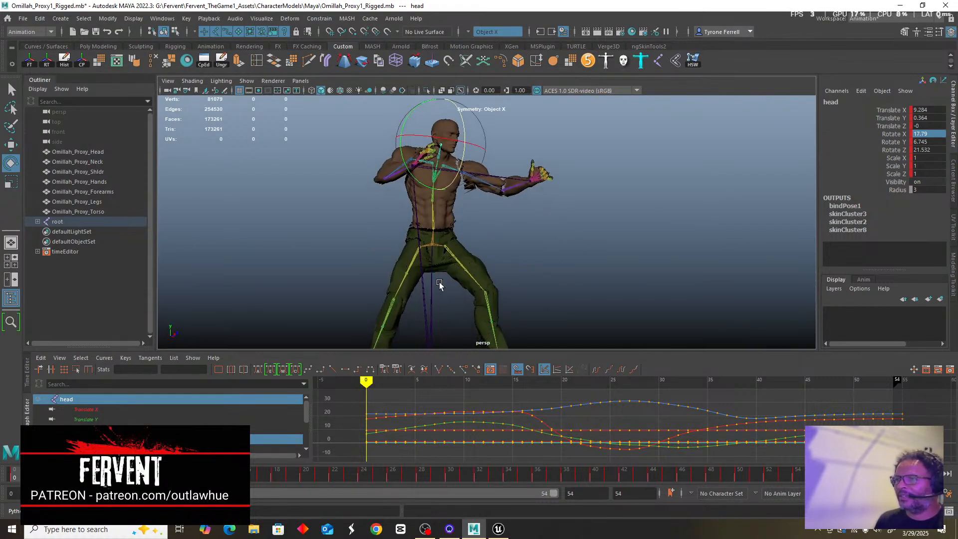
pyautogui.scroll(4, 414, 272)
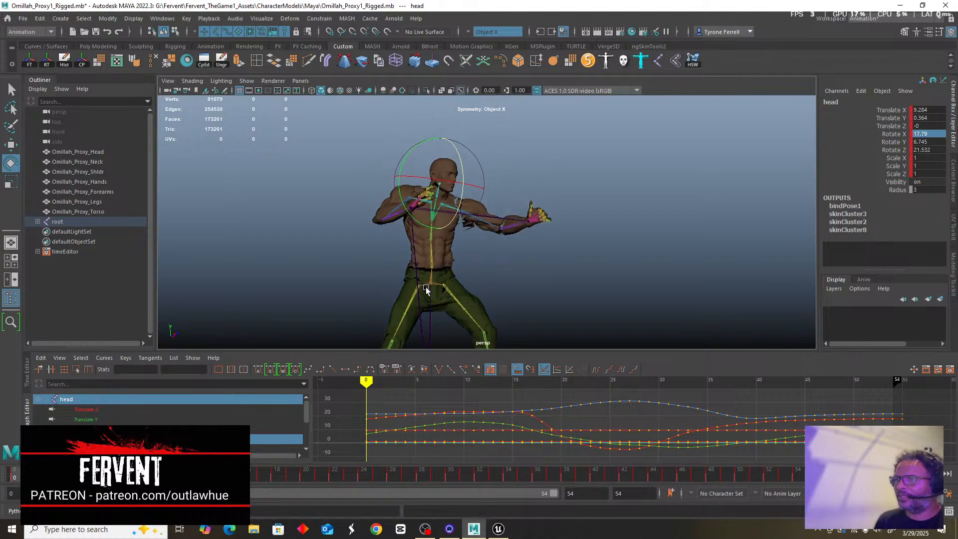
# Examine the character's arms, torso and full stance at frame 0 from the front and side.
pyautogui.moveTo(405, 252)
pyautogui.keyDown('alt'); pyautogui.mouseDown()
pyautogui.moveTo(449, 257)
pyautogui.moveTo(381, 267)
pyautogui.moveTo(393, 263)
pyautogui.mouseUp(); pyautogui.keyUp('alt')
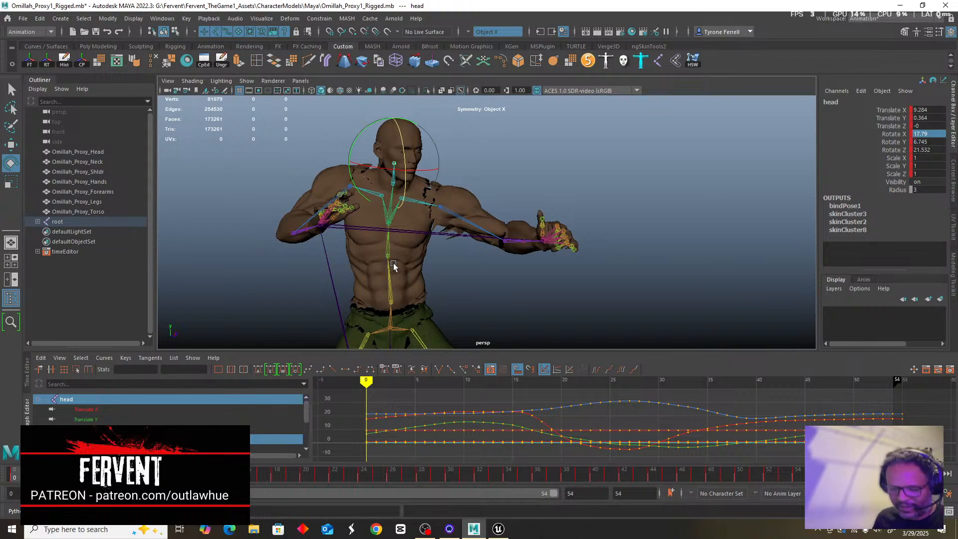
pyautogui.moveTo(428, 256)
pyautogui.keyDown('alt'); pyautogui.mouseDown()
pyautogui.moveTo(400, 259)
pyautogui.moveTo(432, 245)
pyautogui.mouseUp(); pyautogui.keyUp('alt')
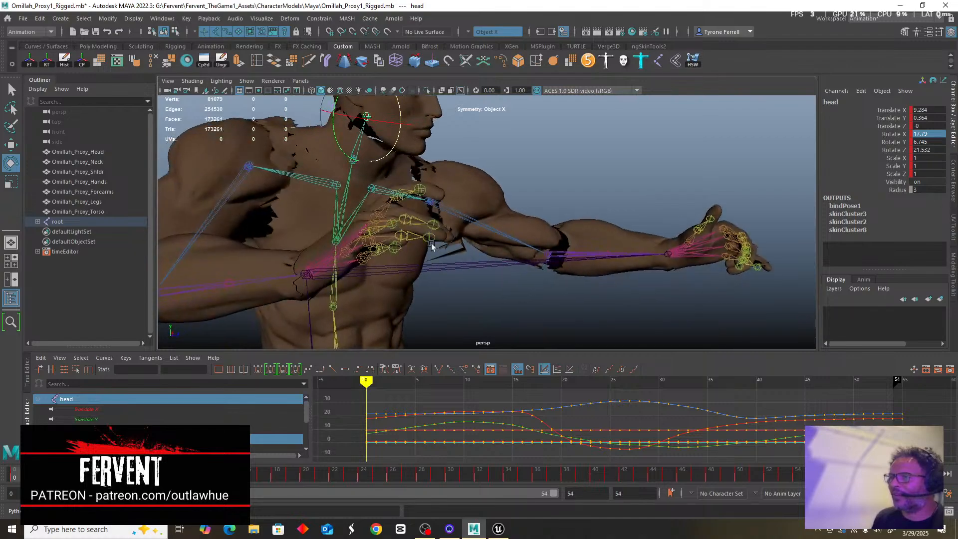
pyautogui.scroll(-4, 434, 252)
pyautogui.keyDown('alt'); pyautogui.moveTo(457, 303); pyautogui.dragTo(474, 227, button='middle'); pyautogui.keyUp('alt')
pyautogui.scroll(-4, 478, 255)
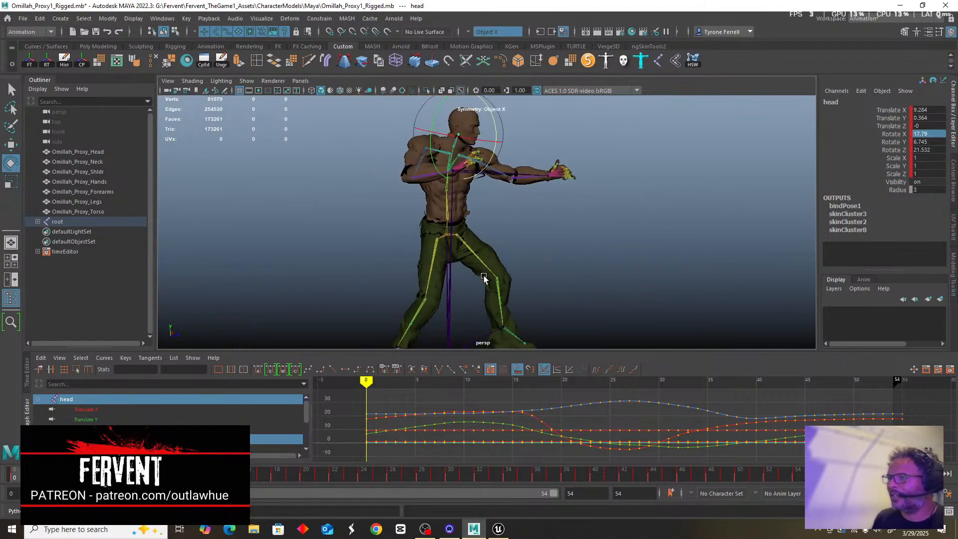
pyautogui.keyDown('alt'); pyautogui.moveTo(483, 278); pyautogui.dragTo(417, 293); pyautogui.keyUp('alt')
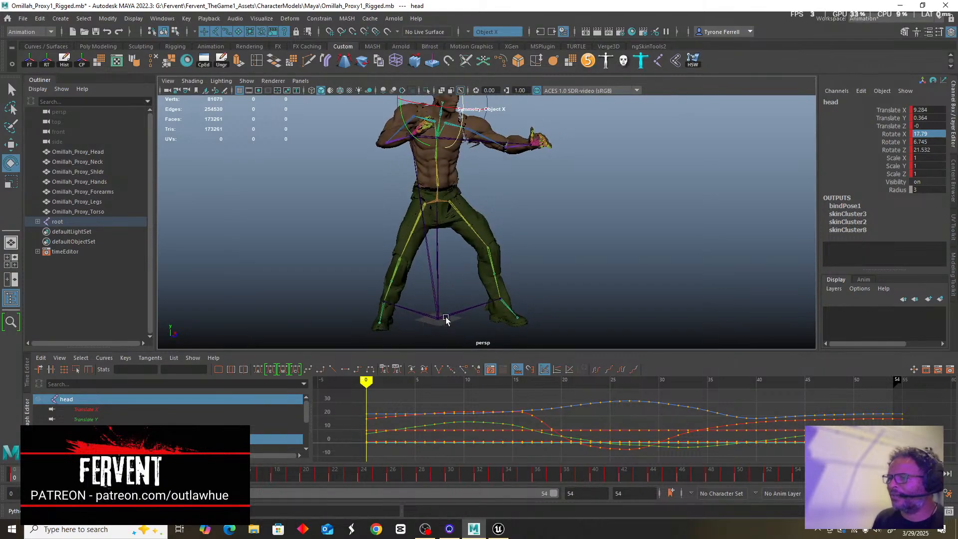
pyautogui.keyDown('alt'); pyautogui.moveTo(550, 276); pyautogui.dragTo(509, 290); pyautogui.keyUp('alt')
# Scrub the right cross animation and examine the legs, feet and root, returning to frame 0.
pyautogui.moveTo(367, 381)
pyautogui.mouseDown()
pyautogui.moveTo(609, 395)
pyautogui.moveTo(375, 394)
pyautogui.moveTo(619, 411)
pyautogui.moveTo(366, 399)
pyautogui.mouseUp()
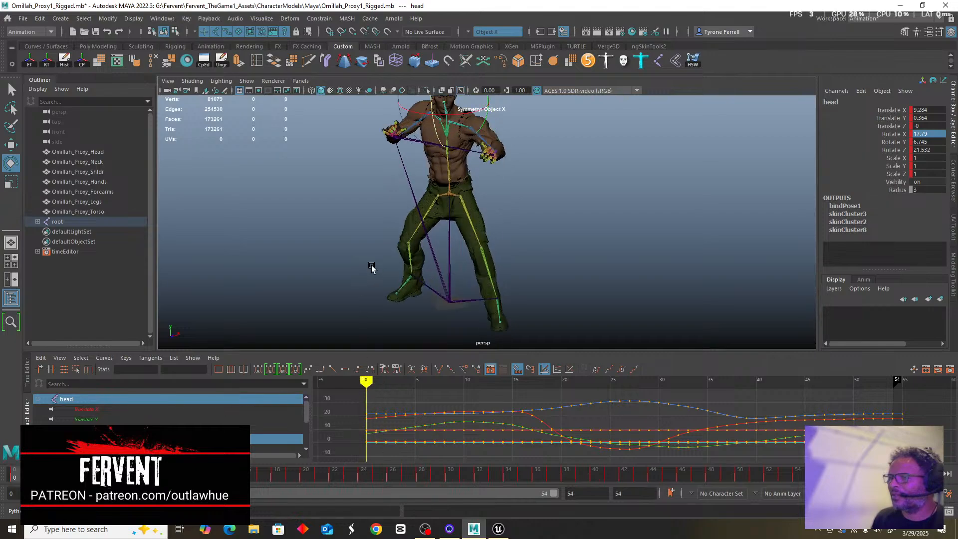
pyautogui.moveTo(374, 269)
pyautogui.keyDown('alt'); pyautogui.mouseDown()
pyautogui.moveTo(425, 252)
pyautogui.moveTo(438, 270)
pyautogui.moveTo(429, 260)
pyautogui.mouseUp(); pyautogui.keyUp('alt')
pyautogui.keyDown('alt'); pyautogui.moveTo(429, 261); pyautogui.dragTo(475, 277, button='right'); pyautogui.keyUp('alt')
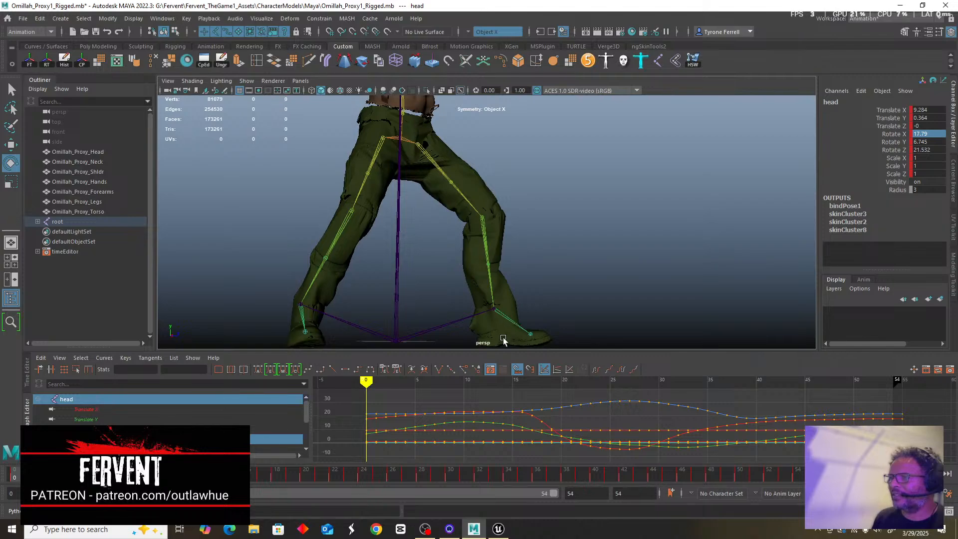
pyautogui.moveTo(369, 393)
pyautogui.mouseDown()
pyautogui.moveTo(603, 409)
pyautogui.moveTo(371, 402)
pyautogui.mouseUp()
pyautogui.scroll(-3, 444, 253)
pyautogui.keyDown('alt'); pyautogui.moveTo(505, 248); pyautogui.dragTo(437, 255); pyautogui.keyUp('alt')
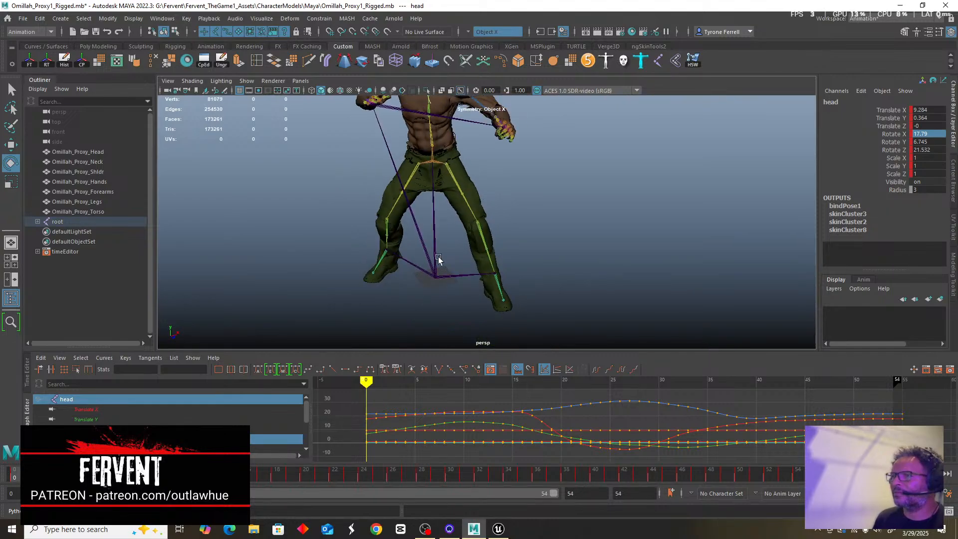
pyautogui.keyDown('alt'); pyautogui.moveTo(439, 238); pyautogui.dragTo(477, 298, button='middle'); pyautogui.keyUp('alt')
pyautogui.keyDown('alt'); pyautogui.moveTo(478, 298); pyautogui.dragTo(430, 218); pyautogui.keyUp('alt')
pyautogui.scroll(5, 430, 252)
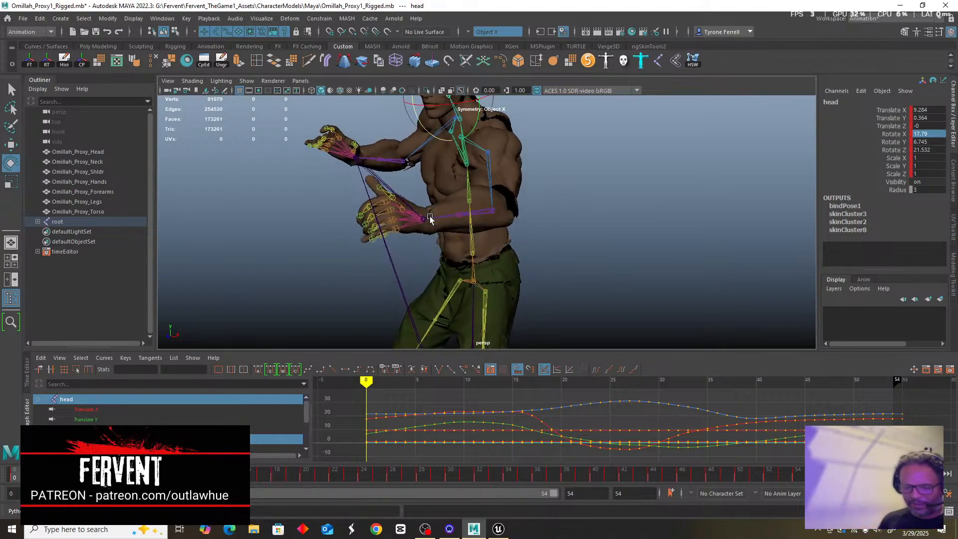
# Examine the character's side, back, shoulders and waist at frame 0 for mesh gaps.
pyautogui.keyDown('alt'); pyautogui.moveTo(528, 208); pyautogui.dragTo(577, 207); pyautogui.keyUp('alt')
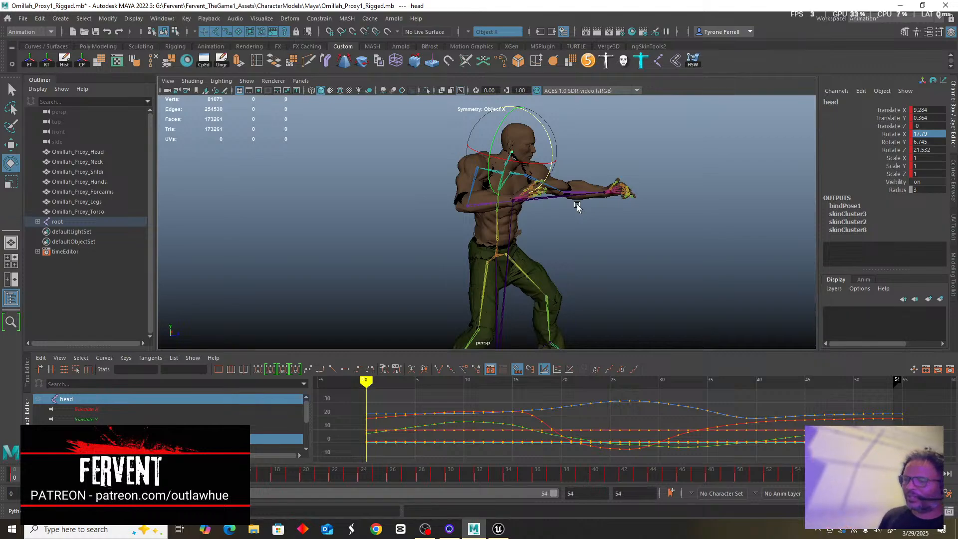
pyautogui.keyDown('alt'); pyautogui.moveTo(402, 208); pyautogui.dragTo(474, 185); pyautogui.keyUp('alt')
pyautogui.press('f')
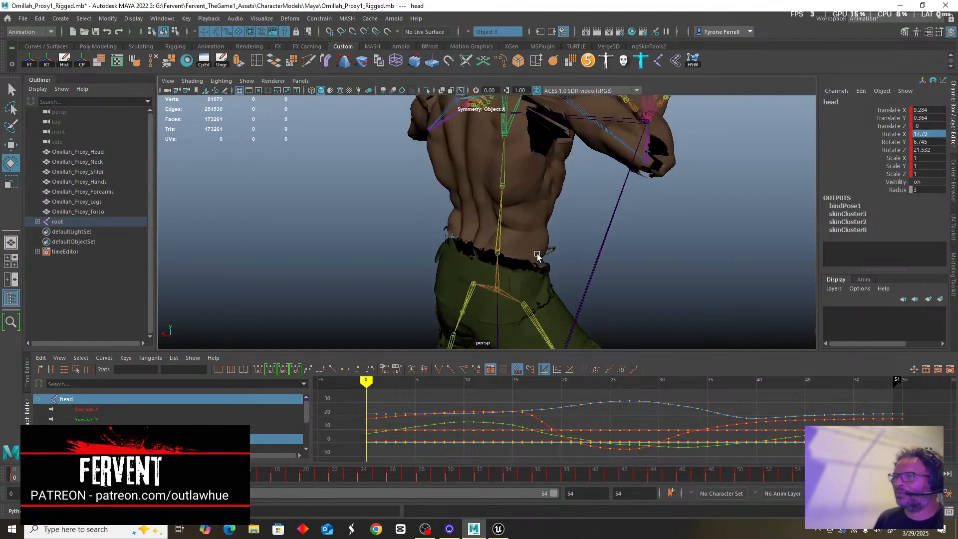
pyautogui.keyDown('alt'); pyautogui.moveTo(353, 296); pyautogui.dragTo(372, 242); pyautogui.keyUp('alt')
pyautogui.scroll(-5, 370, 238)
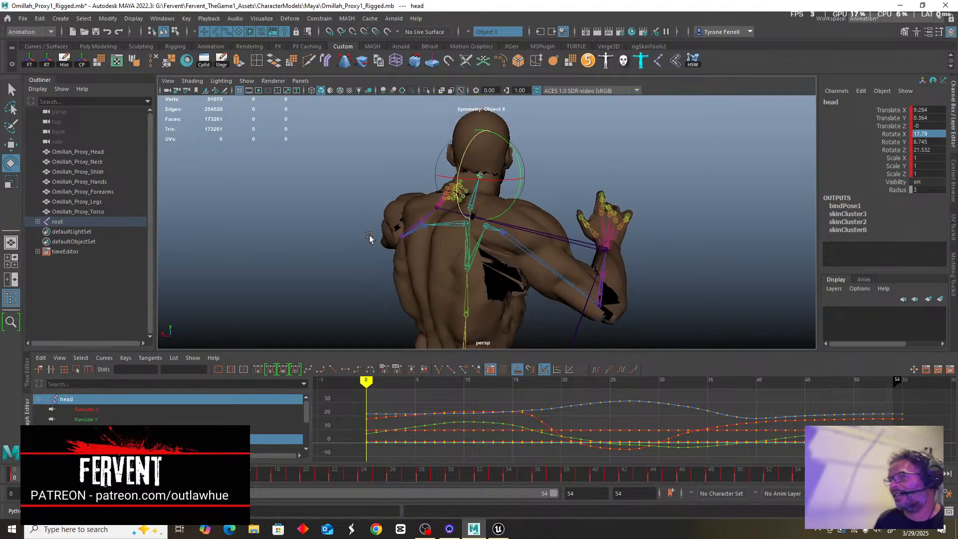
pyautogui.keyDown('alt'); pyautogui.moveTo(352, 238); pyautogui.dragTo(322, 242, button='middle'); pyautogui.keyUp('alt')
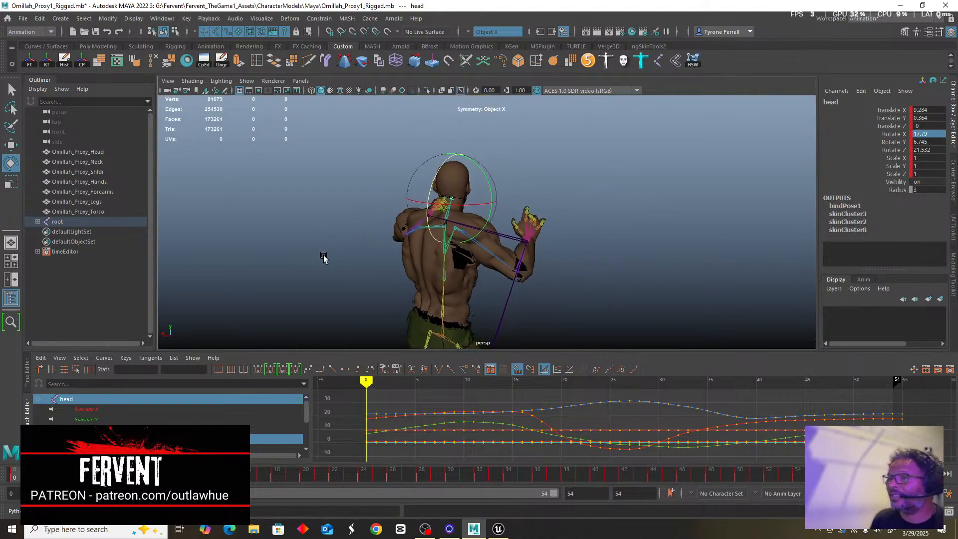
pyautogui.moveTo(323, 257)
pyautogui.keyDown('alt'); pyautogui.mouseDown()
pyautogui.moveTo(344, 250)
pyautogui.moveTo(329, 257)
pyautogui.mouseUp(); pyautogui.keyUp('alt')
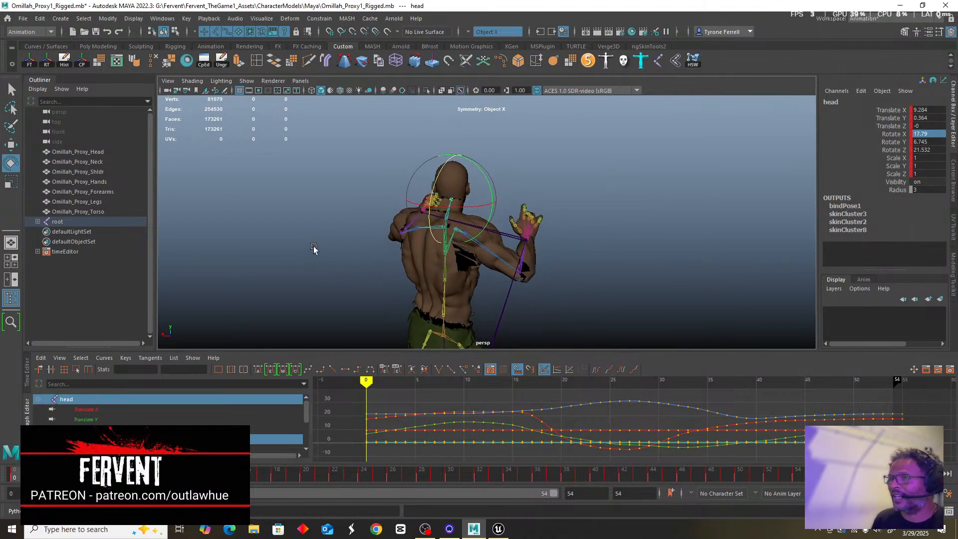
pyautogui.keyDown('alt'); pyautogui.moveTo(313, 248); pyautogui.dragTo(409, 277, button='right'); pyautogui.keyUp('alt')
pyautogui.moveTo(408, 276)
pyautogui.keyDown('alt'); pyautogui.mouseDown()
pyautogui.moveTo(431, 276)
pyautogui.moveTo(409, 273)
pyautogui.mouseUp(); pyautogui.keyUp('alt')
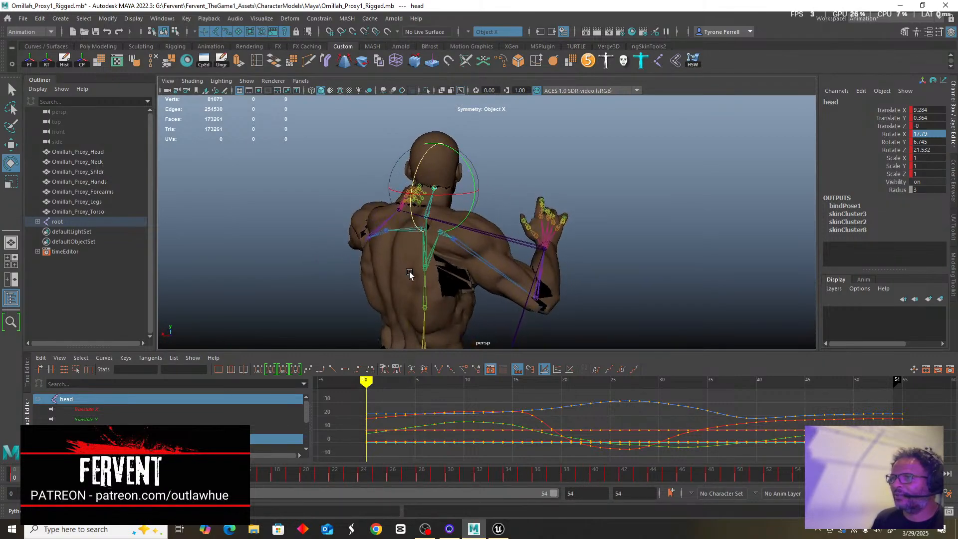
# Deselect the head joint, scrub the animation, and play it with the whole character framed.
pyautogui.click(661, 228)
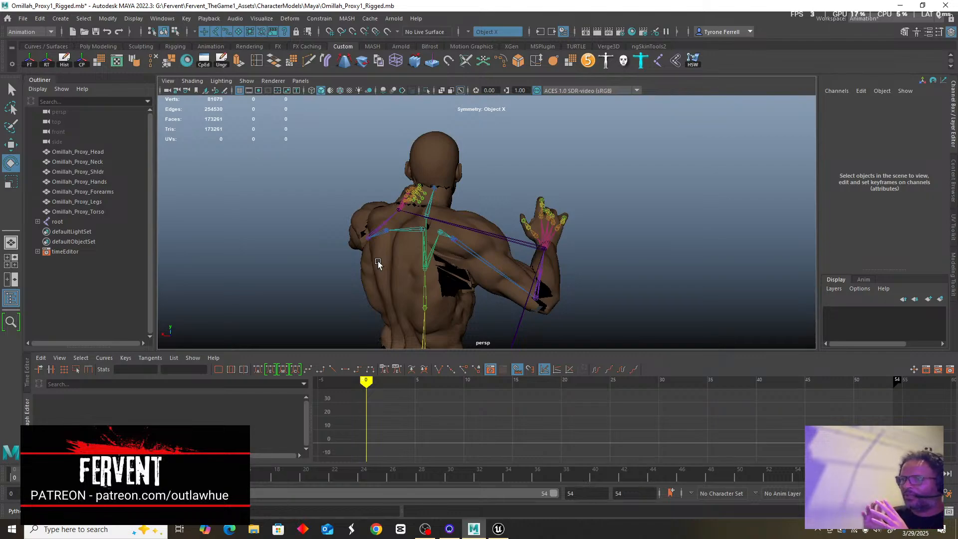
pyautogui.keyDown('alt'); pyautogui.moveTo(454, 262); pyautogui.dragTo(462, 293); pyautogui.keyUp('alt')
pyautogui.keyDown('alt'); pyautogui.moveTo(451, 245); pyautogui.dragTo(429, 261); pyautogui.keyUp('alt')
pyautogui.moveTo(366, 380)
pyautogui.mouseDown()
pyautogui.moveTo(561, 381)
pyautogui.moveTo(395, 380)
pyautogui.moveTo(368, 392)
pyautogui.mouseUp()
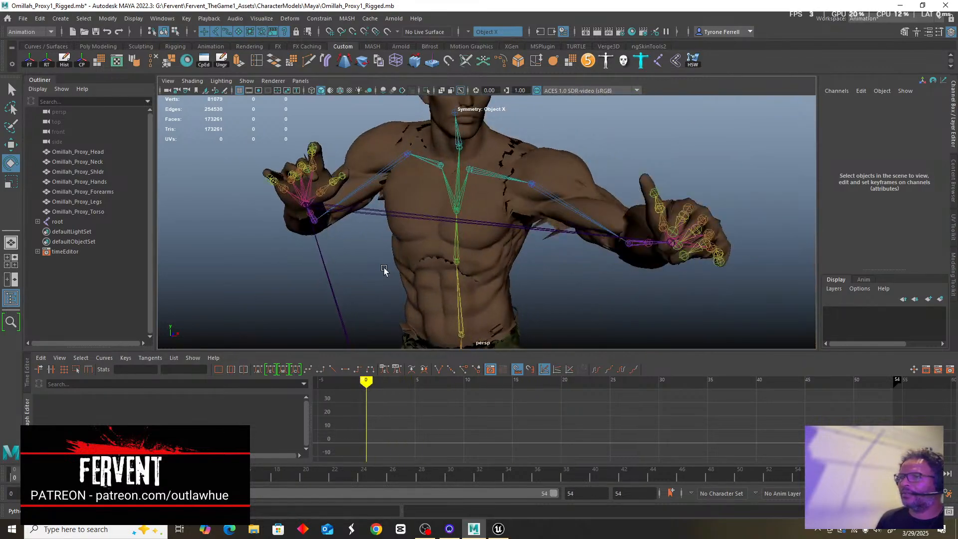
pyautogui.press('f')
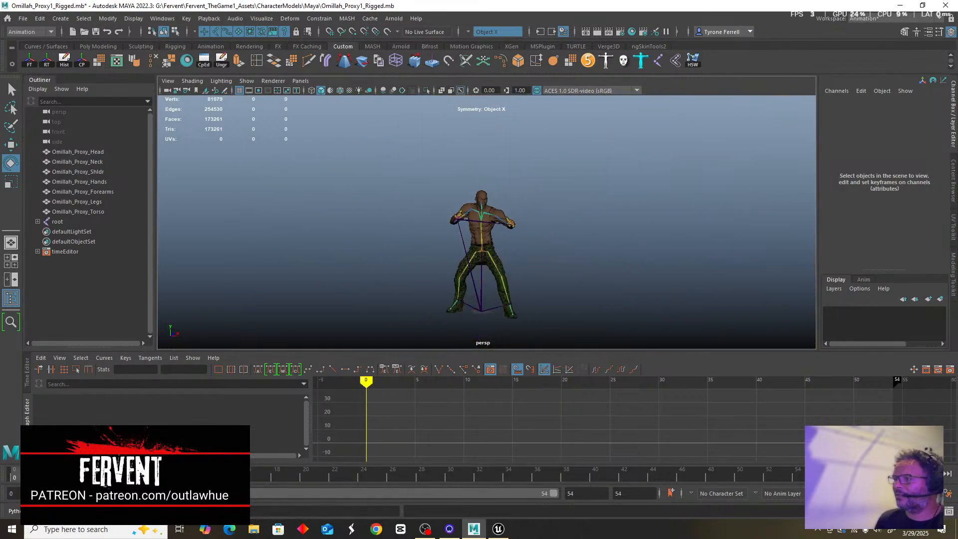
pyautogui.hotkey('alt', 'v')
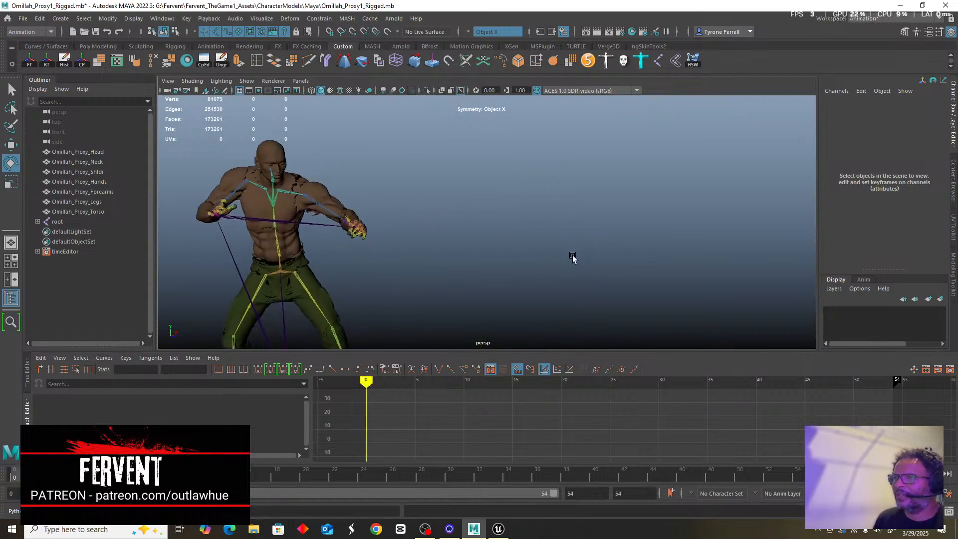
# Examine the character's pose at frame 0 from the front, three-quarter and side views.
pyautogui.keyDown('alt'); pyautogui.moveTo(553, 270); pyautogui.dragTo(526, 274); pyautogui.keyUp('alt')
pyautogui.keyDown('alt'); pyautogui.moveTo(526, 274); pyautogui.dragTo(651, 274, button='middle'); pyautogui.keyUp('alt')
pyautogui.scroll(5, 548, 257)
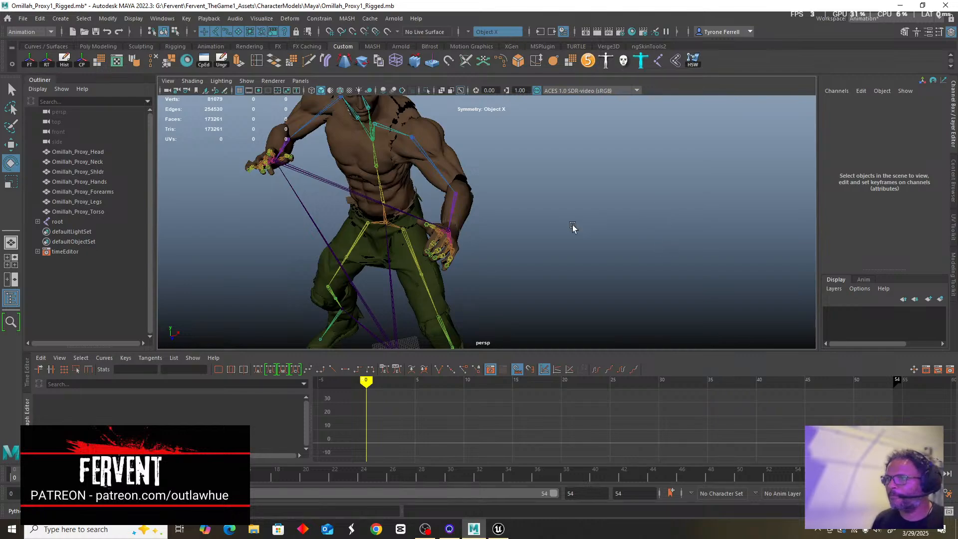
pyautogui.keyDown('alt'); pyautogui.moveTo(573, 227); pyautogui.dragTo(507, 212); pyautogui.keyUp('alt')
pyautogui.keyDown('alt'); pyautogui.moveTo(507, 212); pyautogui.dragTo(586, 251, button='right'); pyautogui.keyUp('alt')
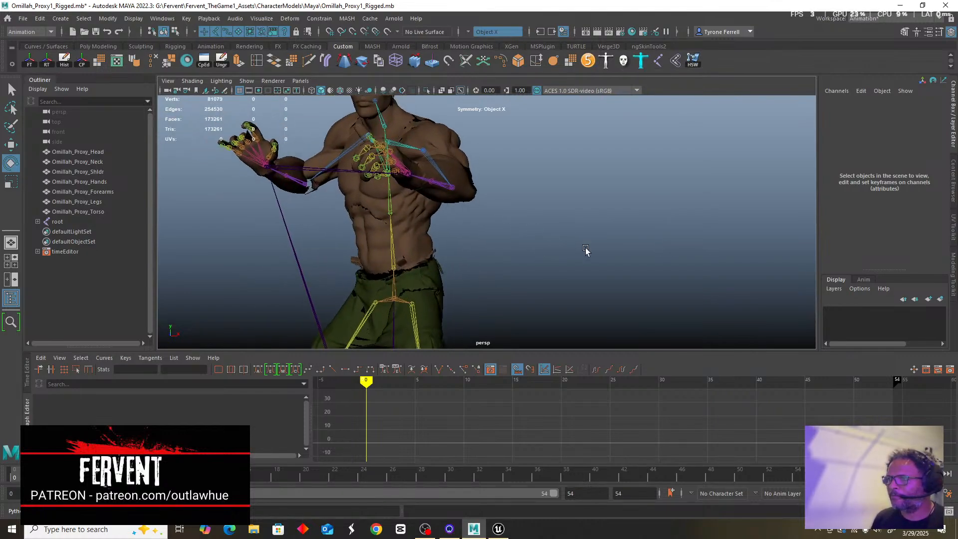
pyautogui.keyDown('alt'); pyautogui.moveTo(586, 250); pyautogui.dragTo(561, 261); pyautogui.keyUp('alt')
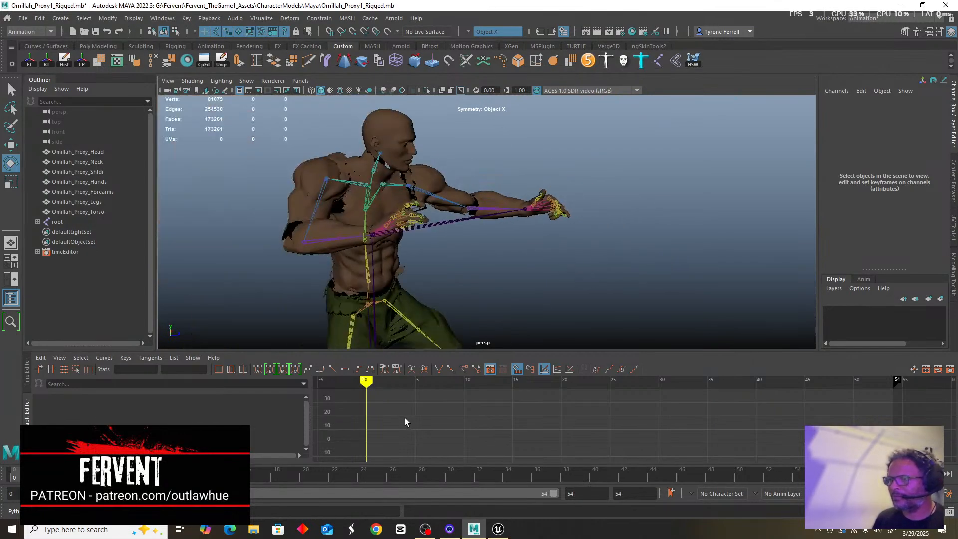
pyautogui.scroll(2, 345, 202)
pyautogui.keyDown('alt'); pyautogui.moveTo(482, 249); pyautogui.dragTo(514, 238); pyautogui.keyUp('alt')
pyautogui.scroll(-3, 485, 246)
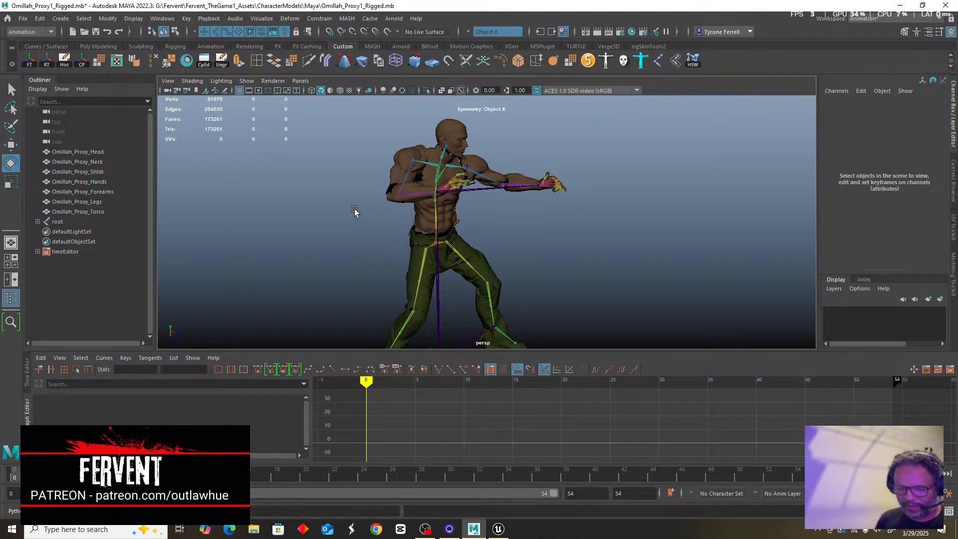
# Select the pinky_02_r joint on the right hand and isolate its Rotate X animation curve.
pyautogui.scroll(5, 356, 210)
pyautogui.keyDown('alt'); pyautogui.moveTo(359, 209); pyautogui.dragTo(555, 235); pyautogui.keyUp('alt')
pyautogui.scroll(5, 558, 256)
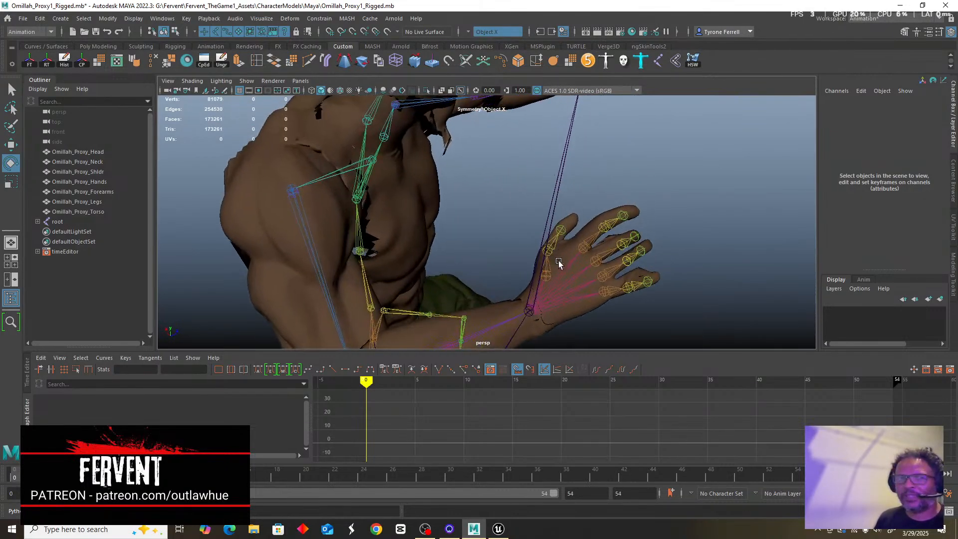
pyautogui.scroll(2, 586, 295)
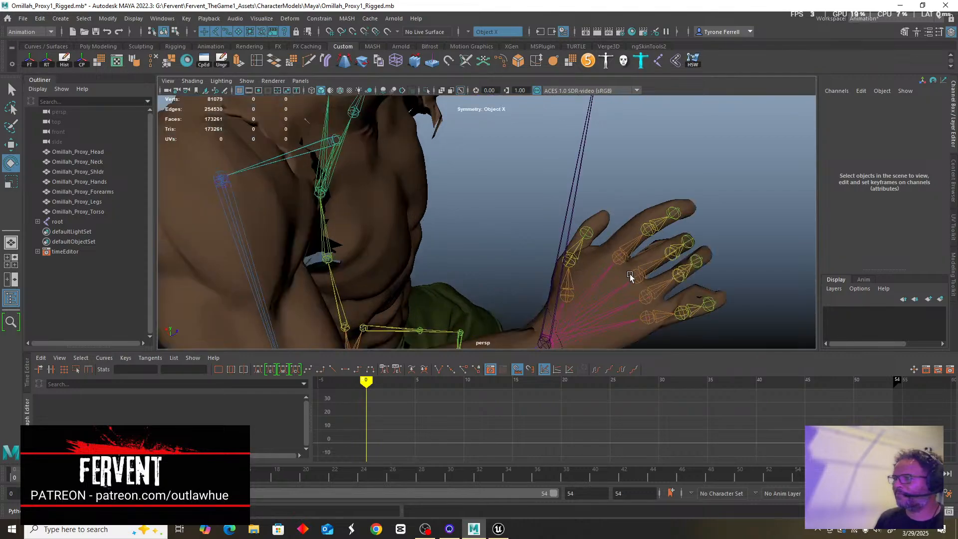
pyautogui.moveTo(612, 283)
pyautogui.keyDown('alt'); pyautogui.mouseDown()
pyautogui.moveTo(590, 267)
pyautogui.moveTo(595, 278)
pyautogui.mouseUp(); pyautogui.keyUp('alt')
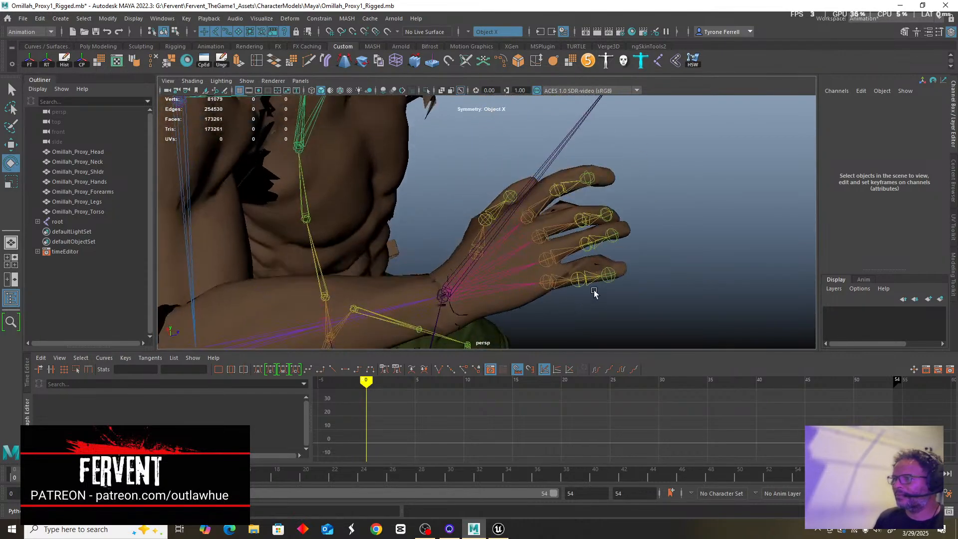
pyautogui.click(576, 280)
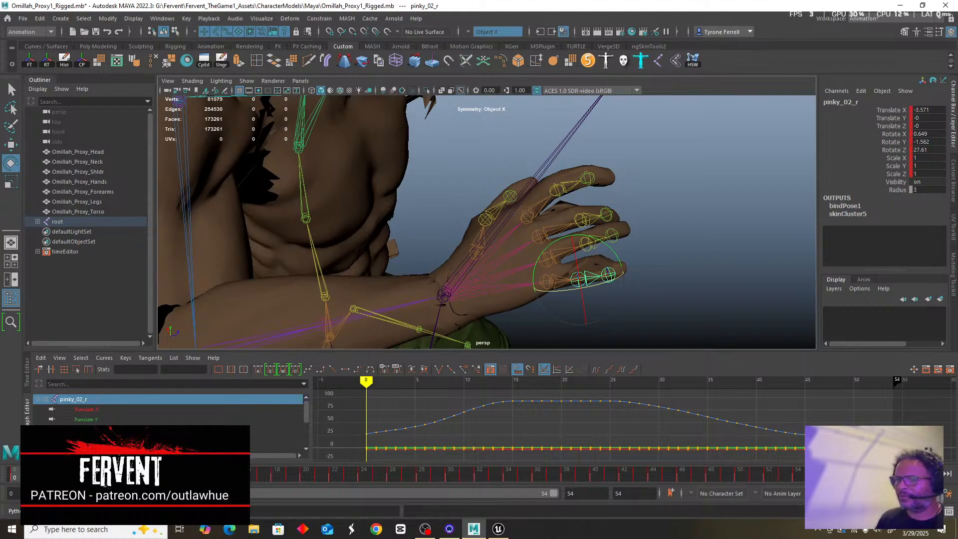
pyautogui.click(86, 439)
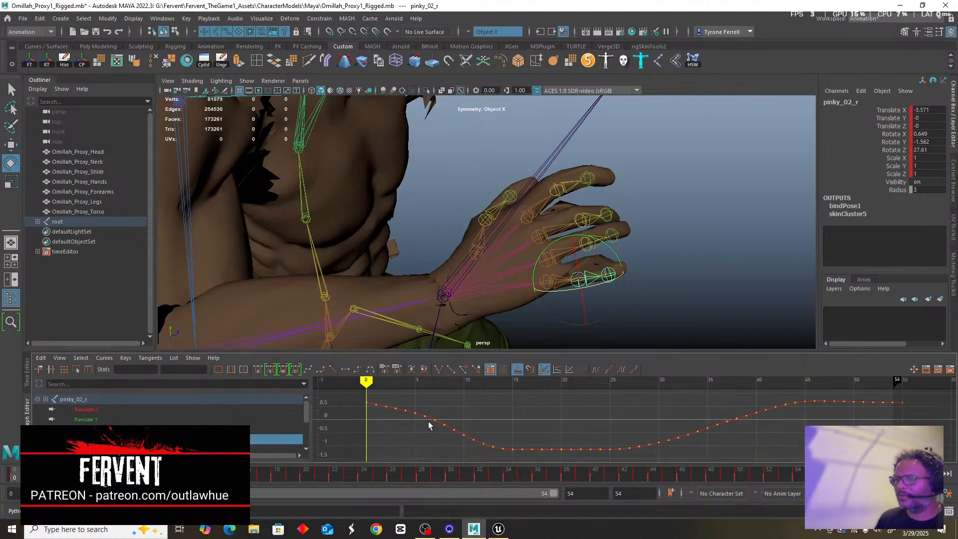
# Delete the keys on pinky_02_r's Rotate X curve from frame 0 through frame 11.
pyautogui.scroll(-5, 428, 425)
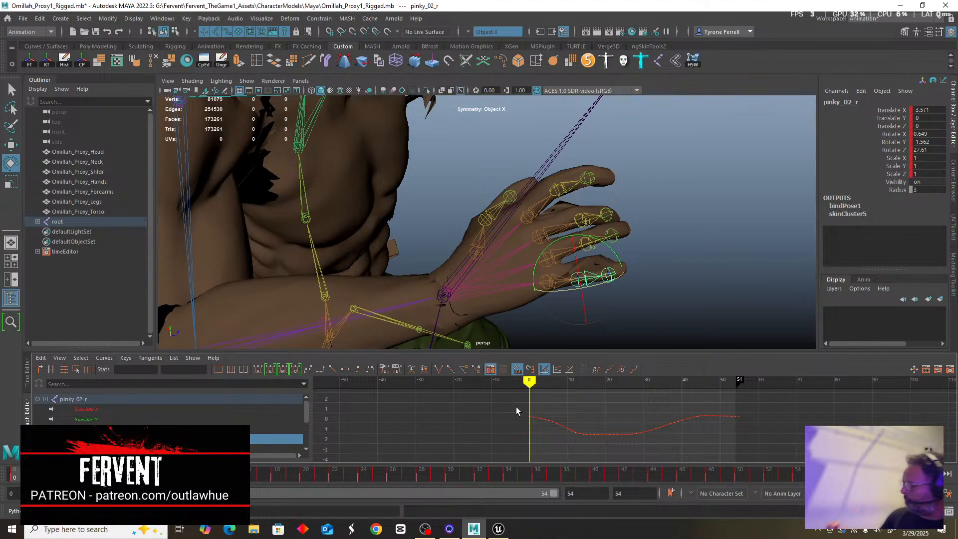
pyautogui.press('f')
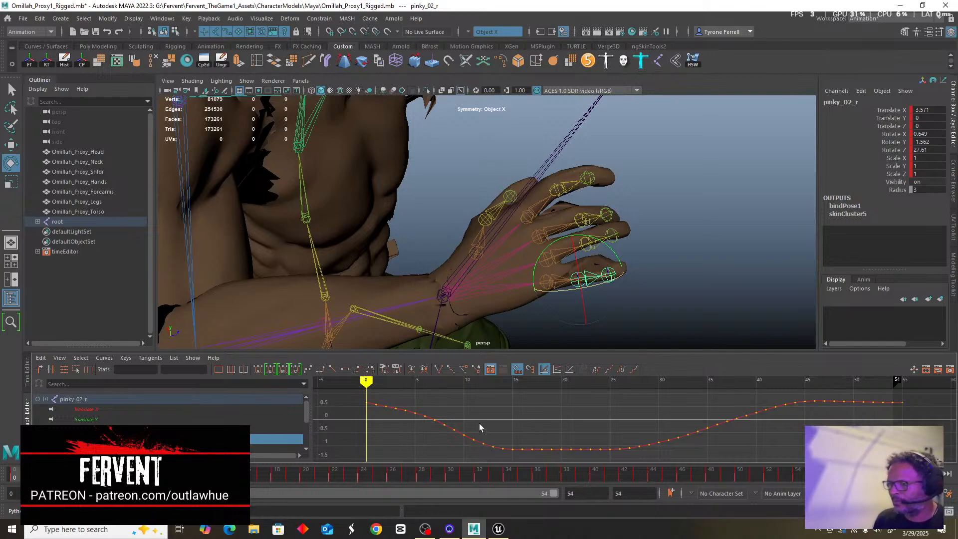
pyautogui.keyDown('alt'); pyautogui.moveTo(479, 423); pyautogui.dragTo(559, 433, button='middle'); pyautogui.keyUp('alt')
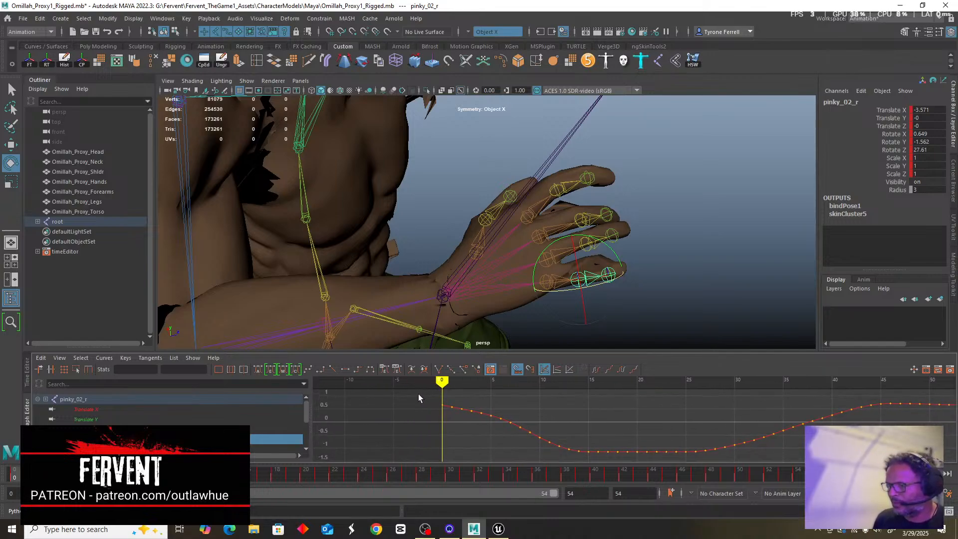
pyautogui.moveTo(545, 445); pyautogui.dragTo(550, 451)
pyautogui.press('Delete')
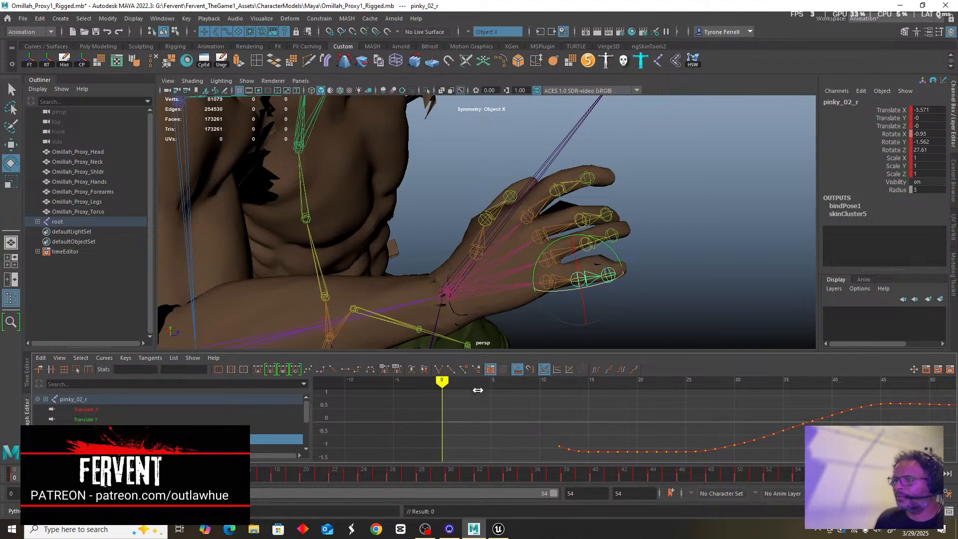
# Scrub to frame 13 to check the right hand and upper body, and return to frame 0.
pyautogui.moveTo(478, 390); pyautogui.dragTo(569, 401)
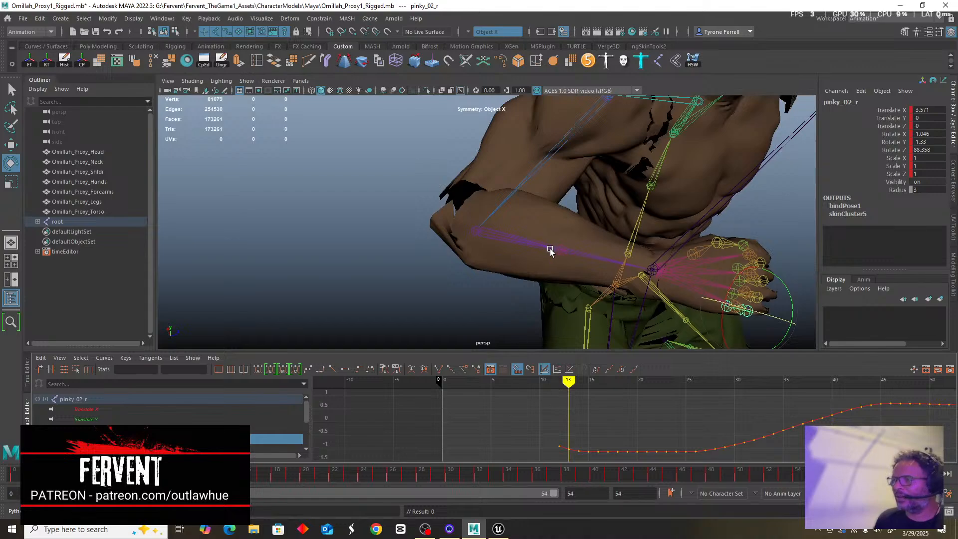
pyautogui.keyDown('alt'); pyautogui.moveTo(550, 250); pyautogui.dragTo(469, 238); pyautogui.keyUp('alt')
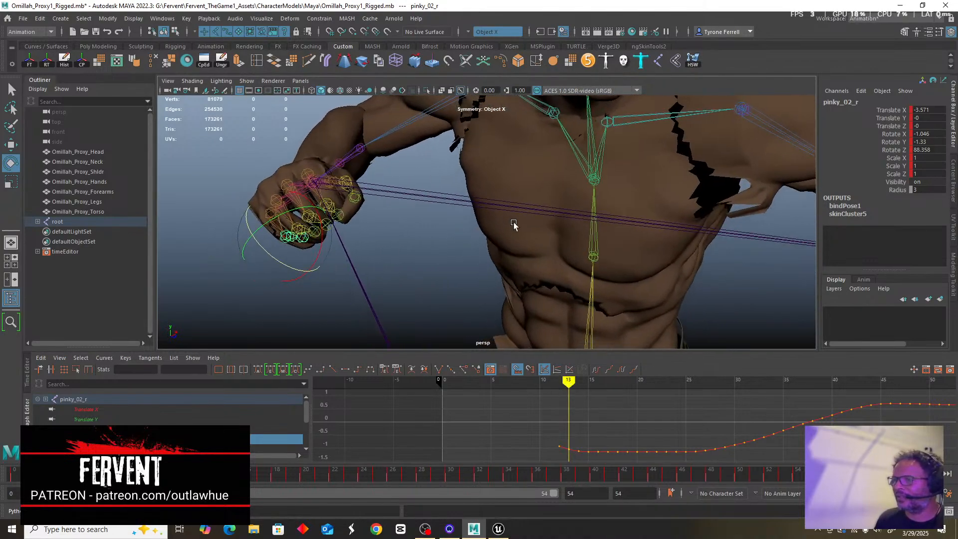
pyautogui.scroll(-5, 514, 225)
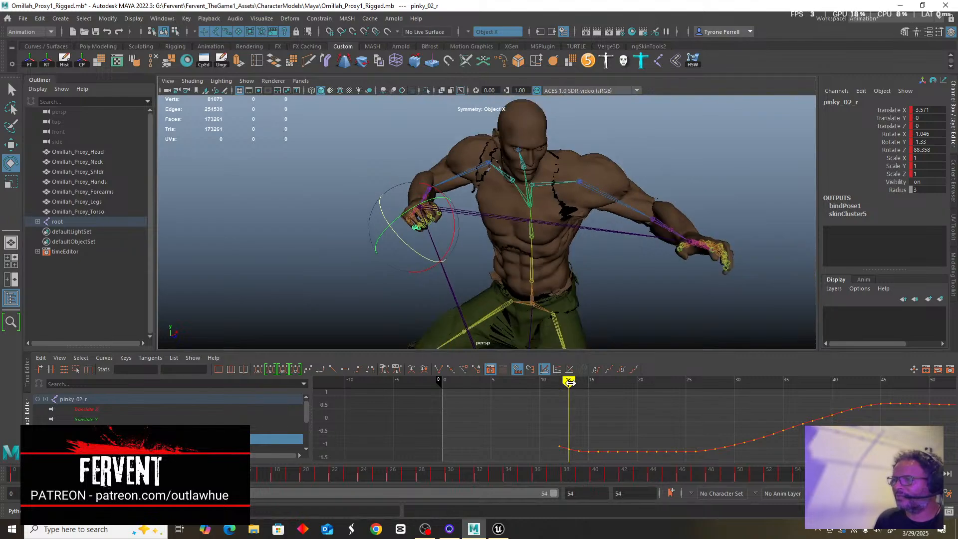
pyautogui.moveTo(569, 382); pyautogui.dragTo(443, 398)
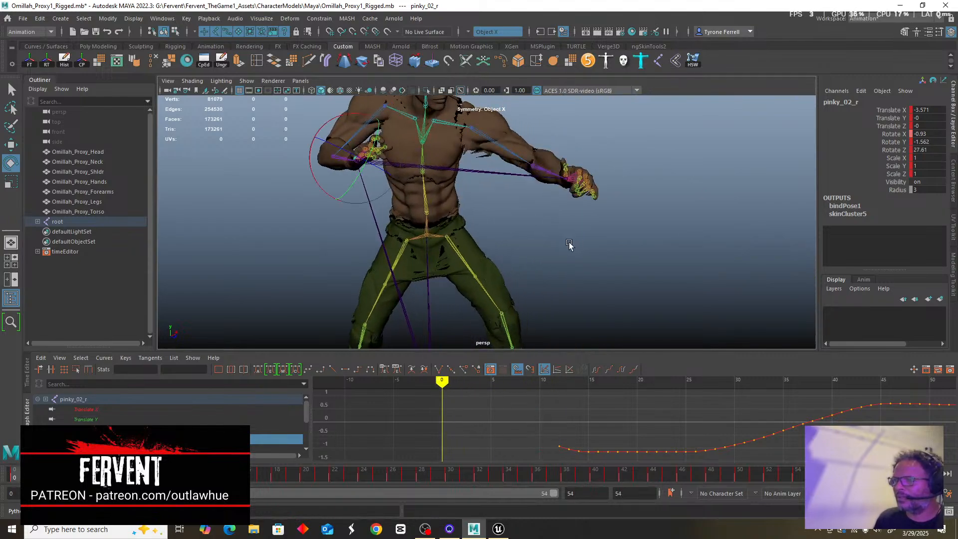
# Key pinky_02_r's Rotate X at frame 0 with the frame 12 key's value of -0.93.
pyautogui.keyDown('alt'); pyautogui.moveTo(570, 245); pyautogui.dragTo(641, 262); pyautogui.keyUp('alt')
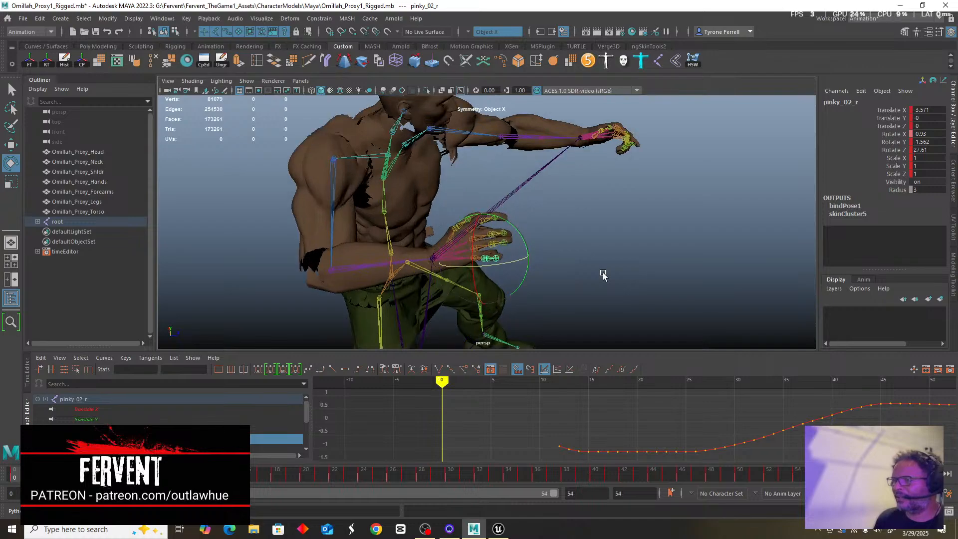
pyautogui.scroll(5, 603, 275)
pyautogui.keyDown('alt'); pyautogui.moveTo(588, 286); pyautogui.dragTo(621, 279); pyautogui.keyUp('alt')
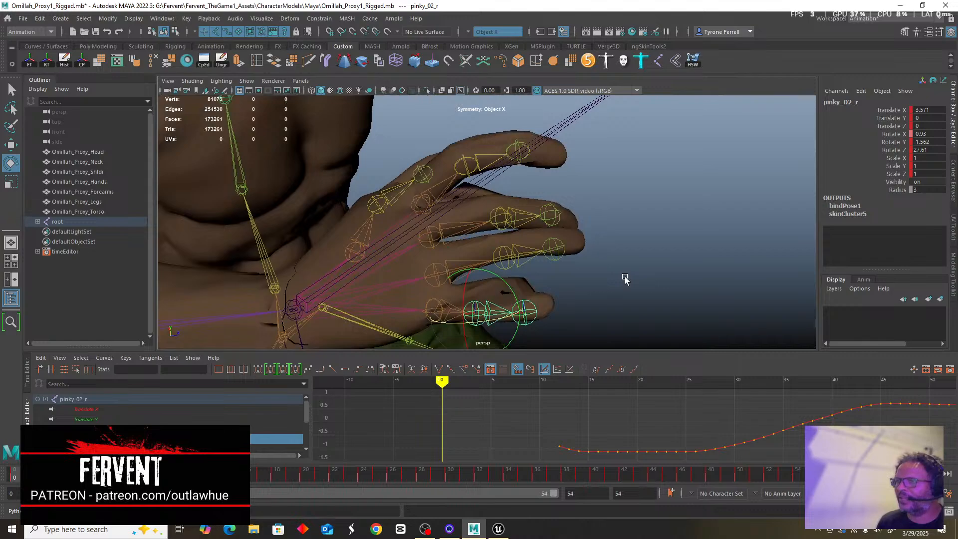
pyautogui.moveTo(443, 382)
pyautogui.mouseDown()
pyautogui.moveTo(547, 382)
pyautogui.moveTo(444, 394)
pyautogui.mouseUp()
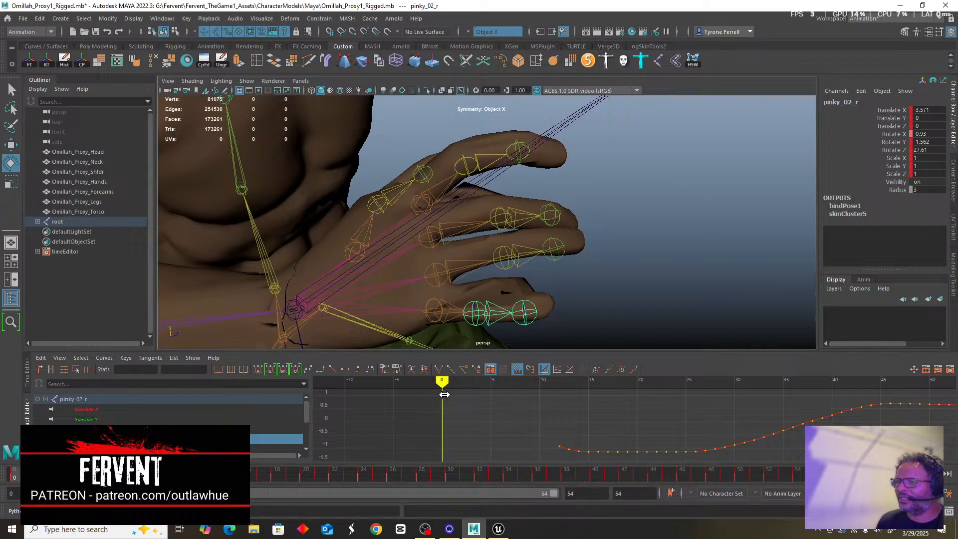
pyautogui.click(559, 446)
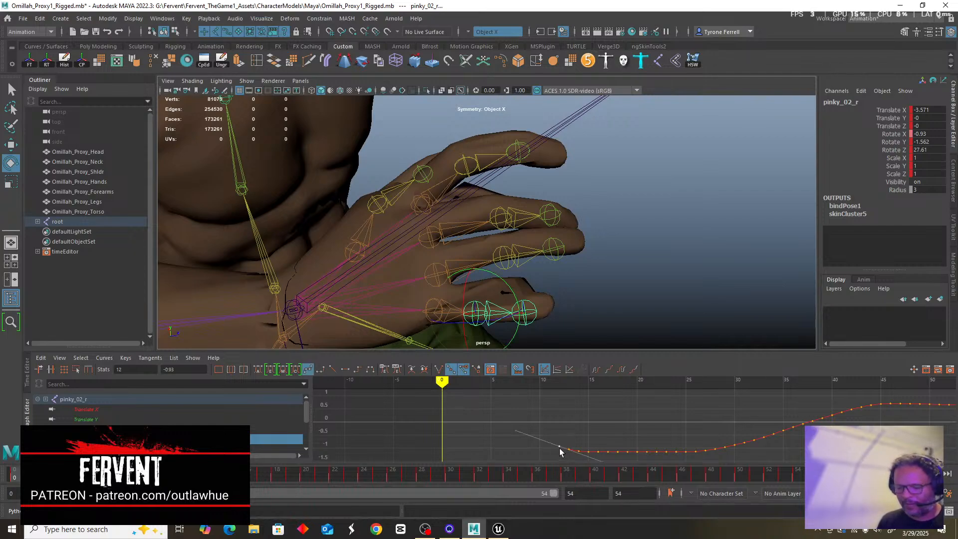
pyautogui.press('s')
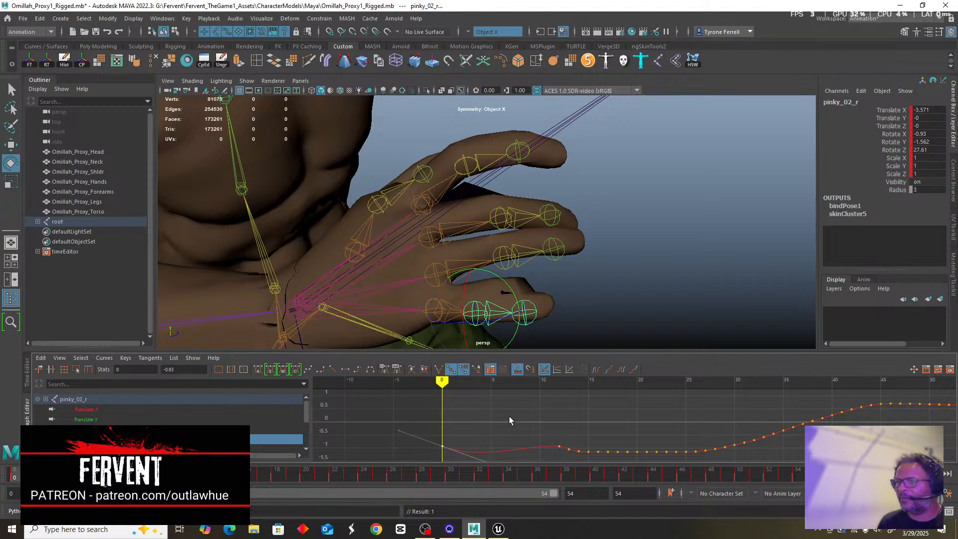
pyautogui.press('a')
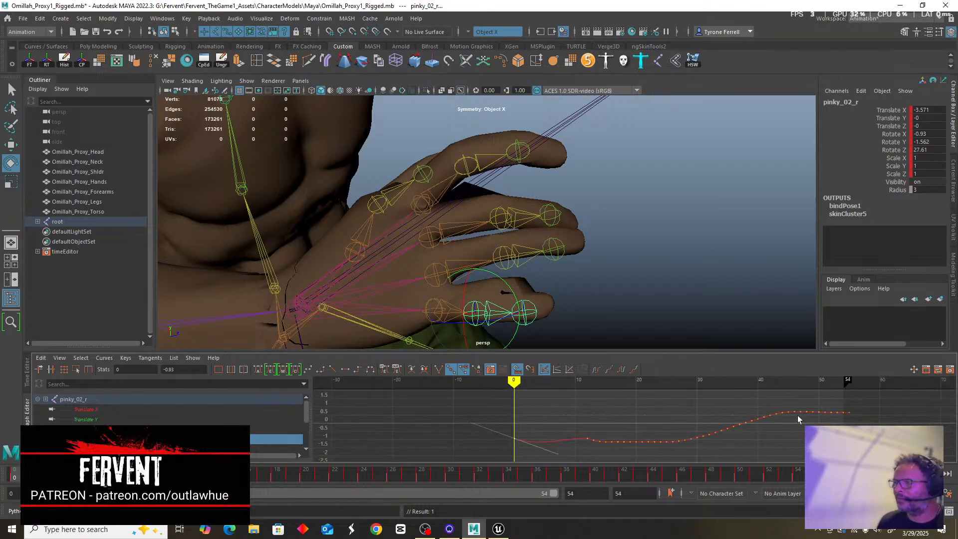
# Delete all keys after frame 33 on pinky_02_r's Rotate X curve.
pyautogui.keyDown('alt'); pyautogui.moveTo(731, 401); pyautogui.dragTo(595, 399, button='middle'); pyautogui.keyUp('alt')
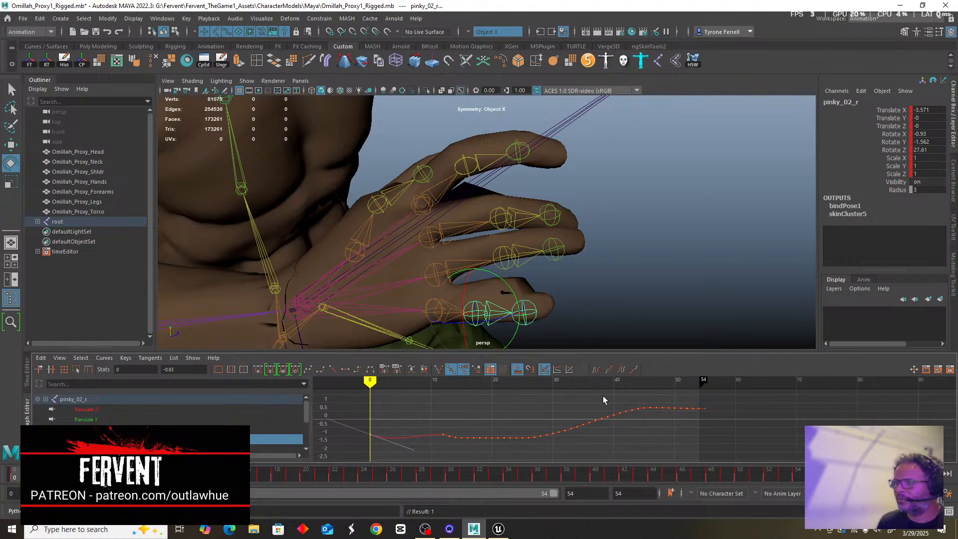
pyautogui.scroll(-2, 593, 265)
pyautogui.keyDown('alt'); pyautogui.moveTo(590, 271); pyautogui.dragTo(642, 216); pyautogui.keyUp('alt')
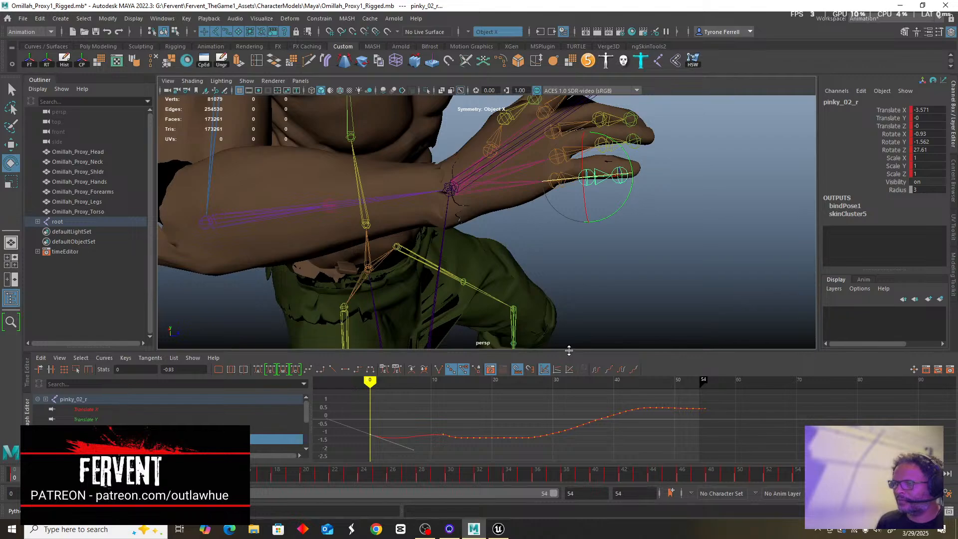
pyautogui.moveTo(572, 351); pyautogui.dragTo(571, 313)
pyautogui.scroll(3, 591, 390)
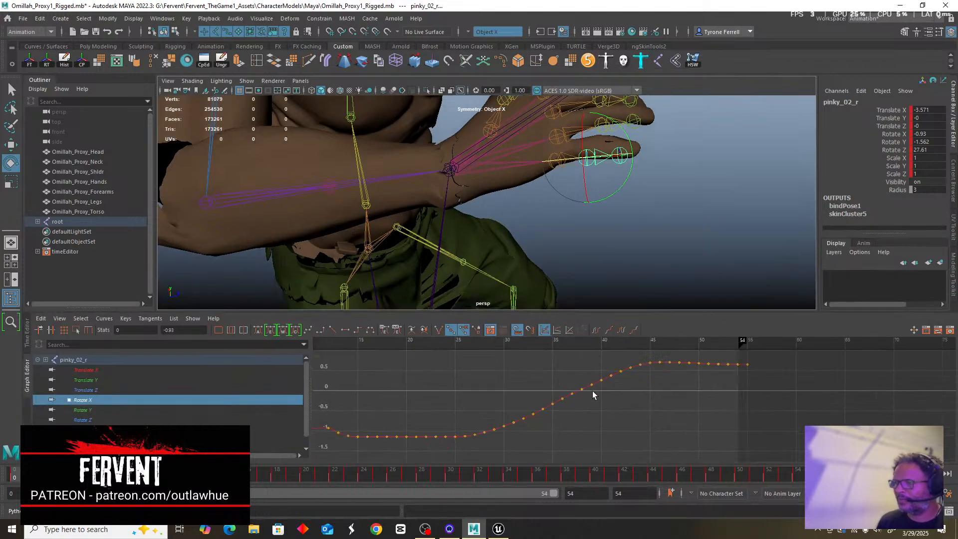
pyautogui.keyDown('alt'); pyautogui.moveTo(597, 397); pyautogui.dragTo(552, 418, button='middle'); pyautogui.keyUp('alt')
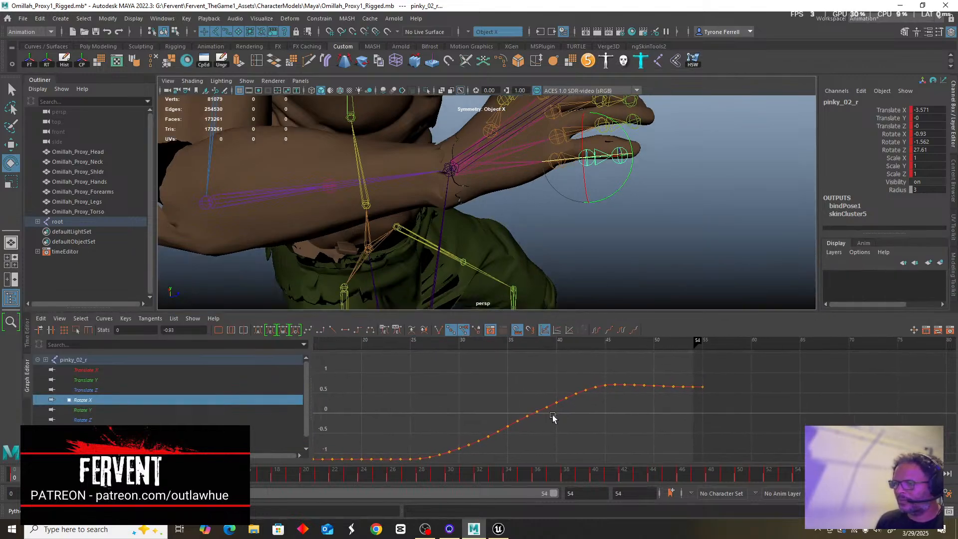
pyautogui.moveTo(492, 373); pyautogui.dragTo(725, 445)
pyautogui.press('Delete')
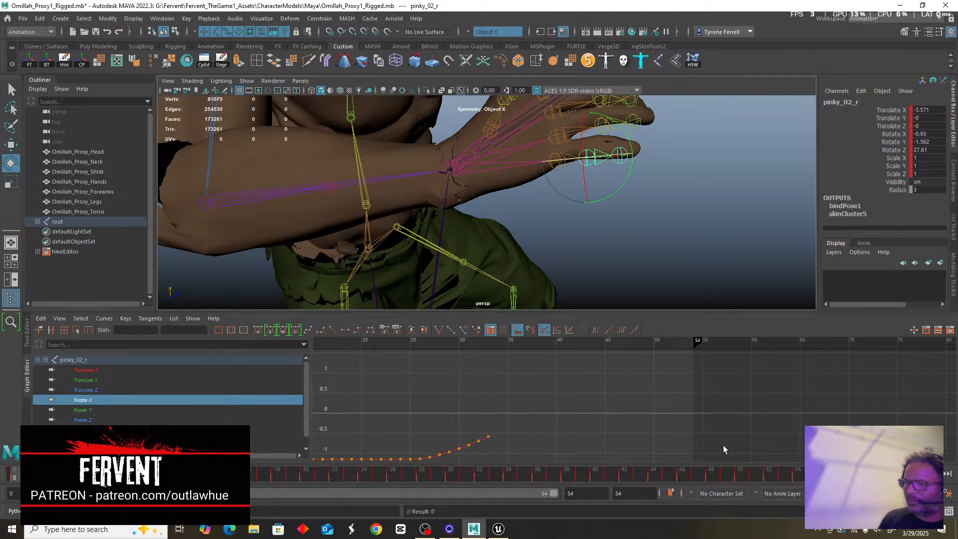
# Key Rotate X at frame 54 with the frame 33 key's value of -0.581.
pyautogui.click(487, 437)
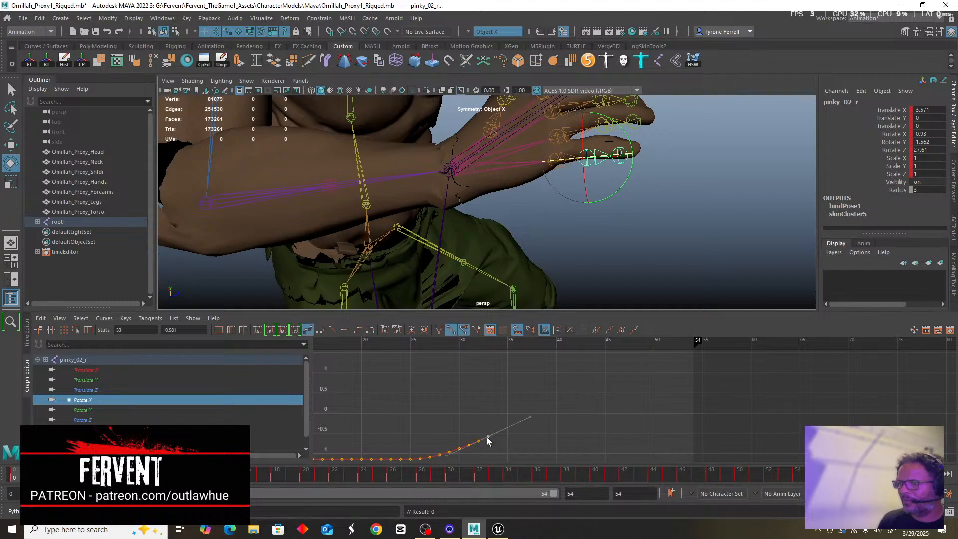
pyautogui.moveTo(688, 342); pyautogui.dragTo(692, 342)
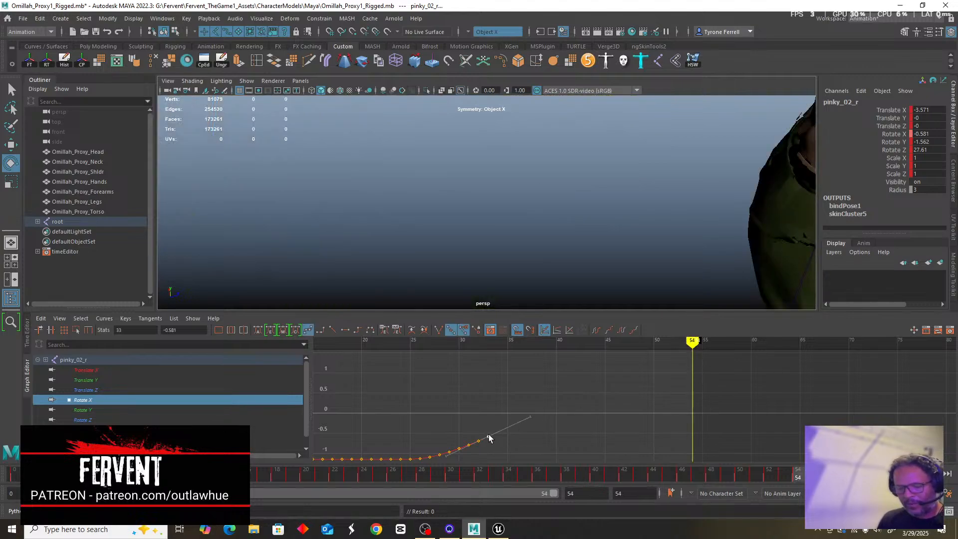
pyautogui.press('s')
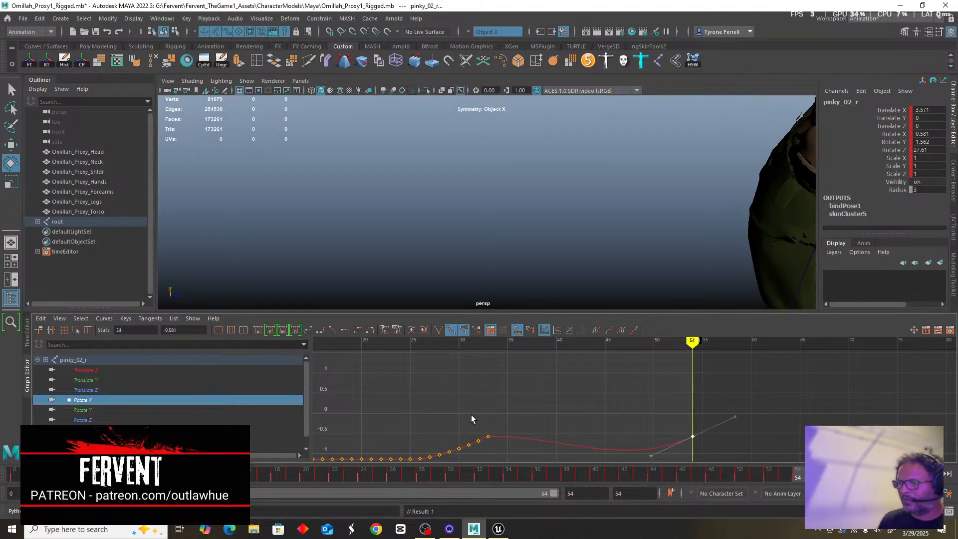
# Flatten the Rotate X curve between frames 33 and 54 and between frames 0 and 12 by changing the key tangents.
pyautogui.moveTo(471, 414); pyautogui.dragTo(708, 459)
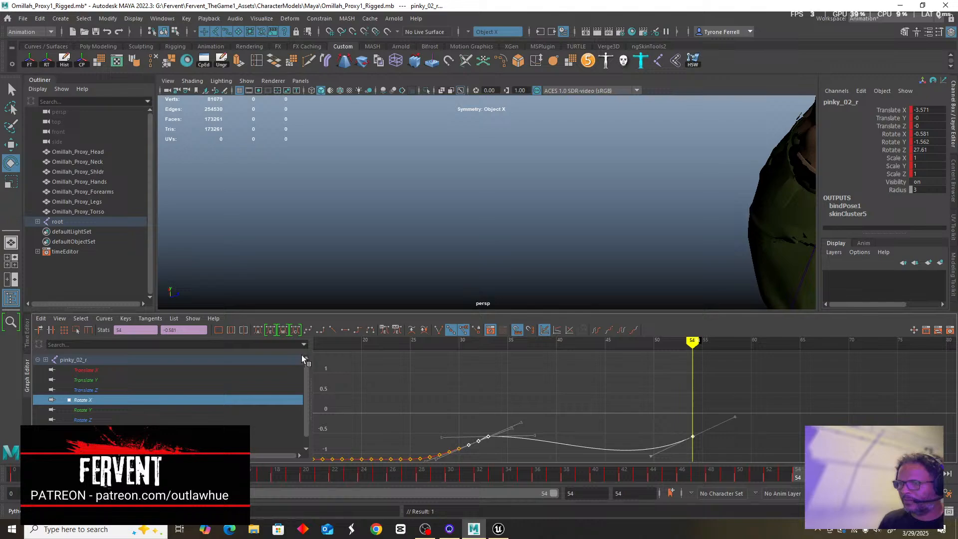
pyautogui.click(258, 330)
pyautogui.scroll(-5, 541, 367)
pyautogui.scroll(3, 554, 411)
pyautogui.scroll(3, 554, 412)
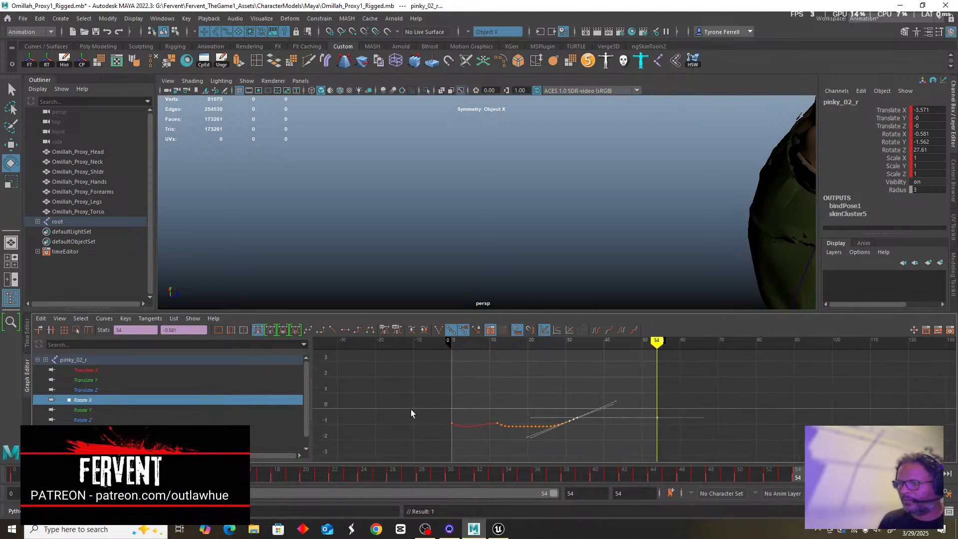
pyautogui.moveTo(412, 398); pyautogui.dragTo(500, 442)
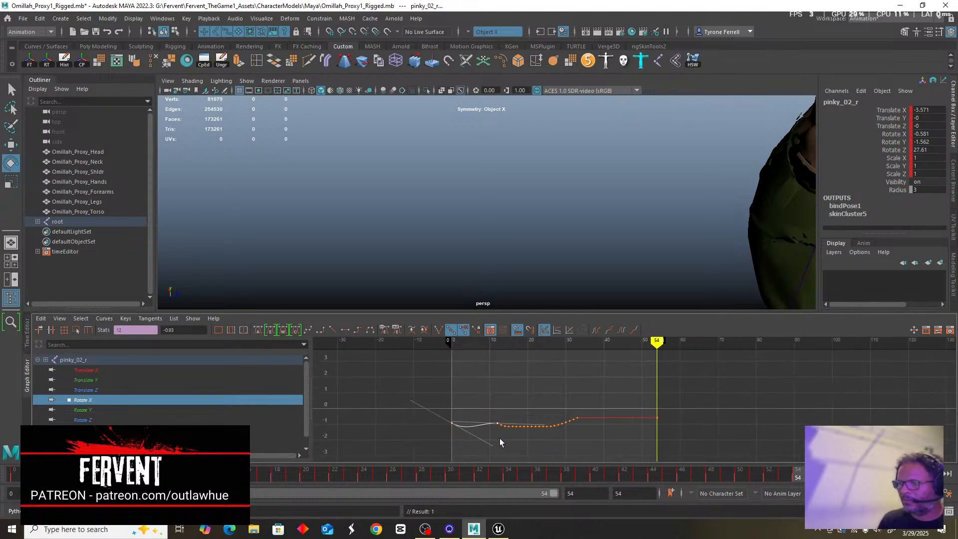
pyautogui.click(257, 331)
# Inspect the right hand at frame 1 and isolate pinky_02_r's Rotate Y animation curve.
pyautogui.moveTo(656, 343); pyautogui.dragTo(454, 355)
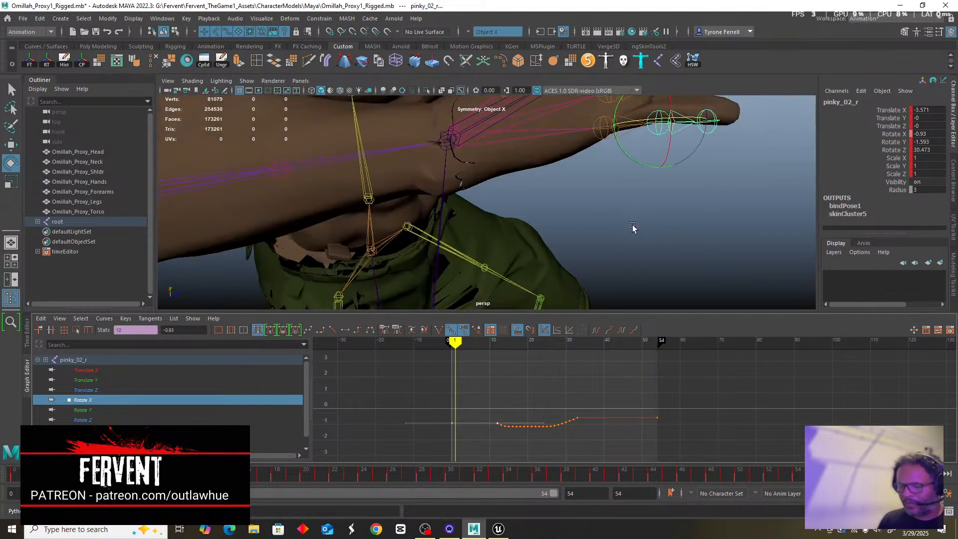
pyautogui.keyDown('alt'); pyautogui.moveTo(652, 228); pyautogui.dragTo(496, 241); pyautogui.keyUp('alt')
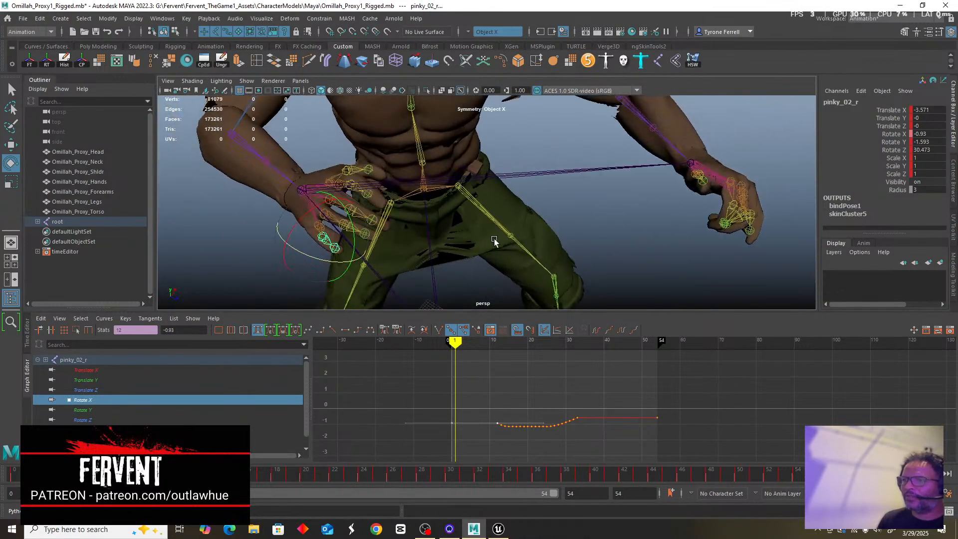
pyautogui.keyDown('alt'); pyautogui.moveTo(496, 242); pyautogui.dragTo(563, 256, button='right'); pyautogui.keyUp('alt')
pyautogui.keyDown('alt'); pyautogui.moveTo(562, 257); pyautogui.dragTo(591, 253); pyautogui.keyUp('alt')
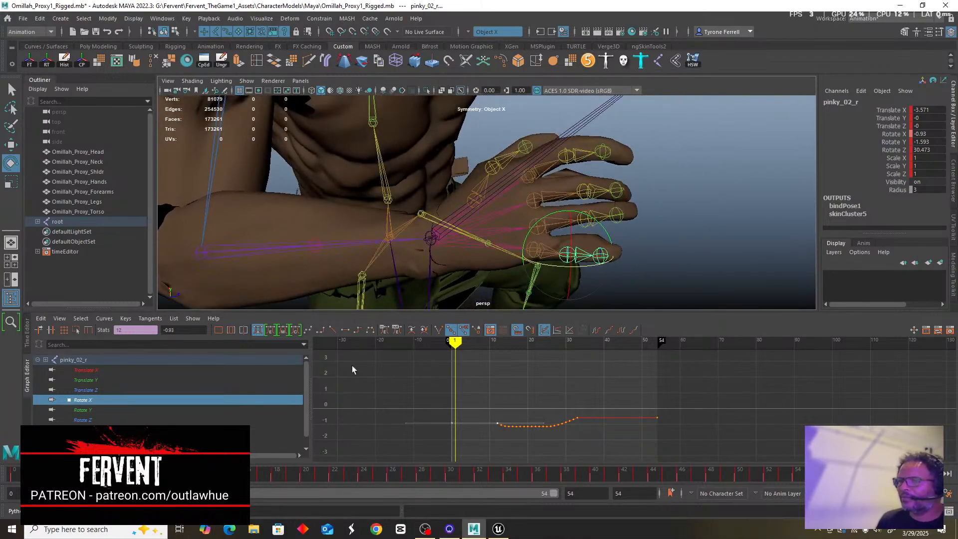
pyautogui.click(270, 410)
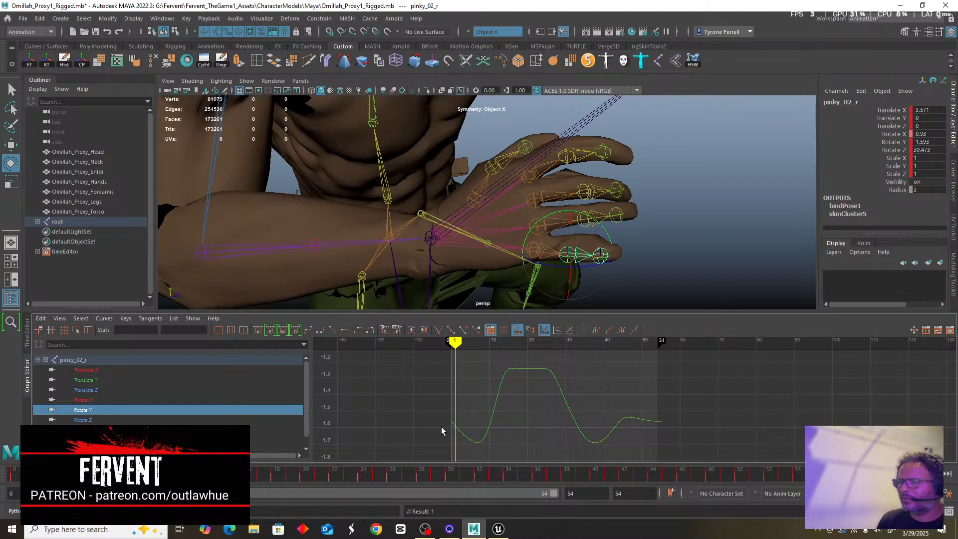
pyautogui.press('f')
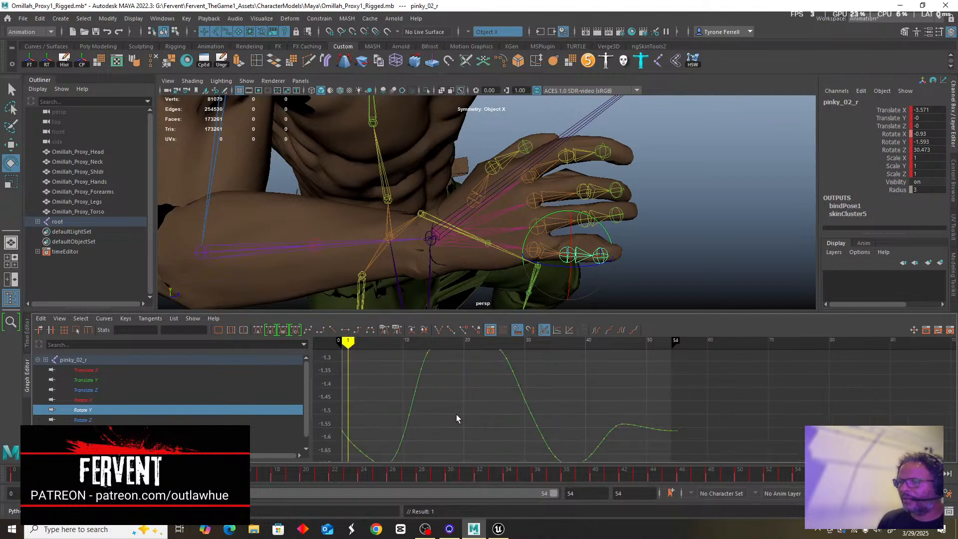
pyautogui.press('a')
# Delete the keys on pinky_02_r's Rotate Y curve from frame 0 through frame 10.
pyautogui.moveTo(455, 342); pyautogui.dragTo(494, 349)
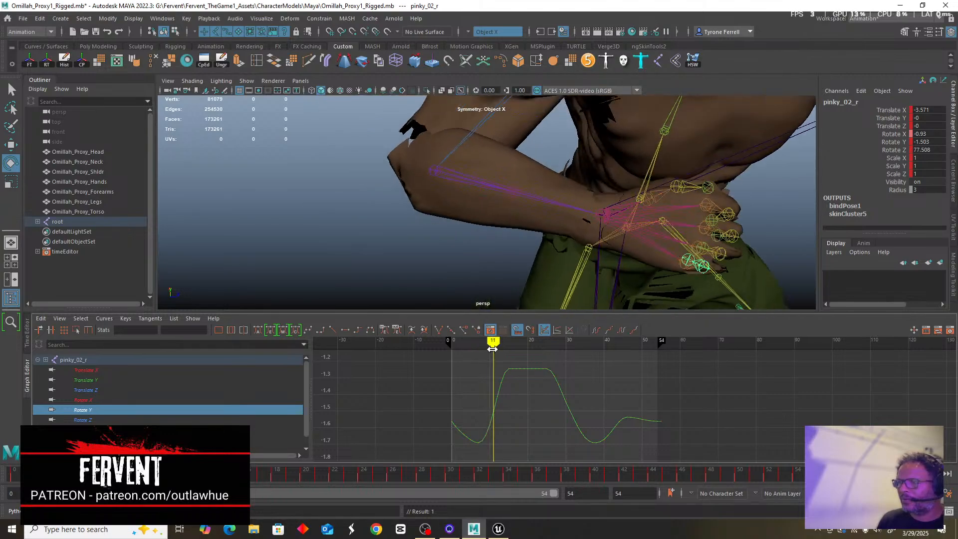
pyautogui.scroll(3, 483, 395)
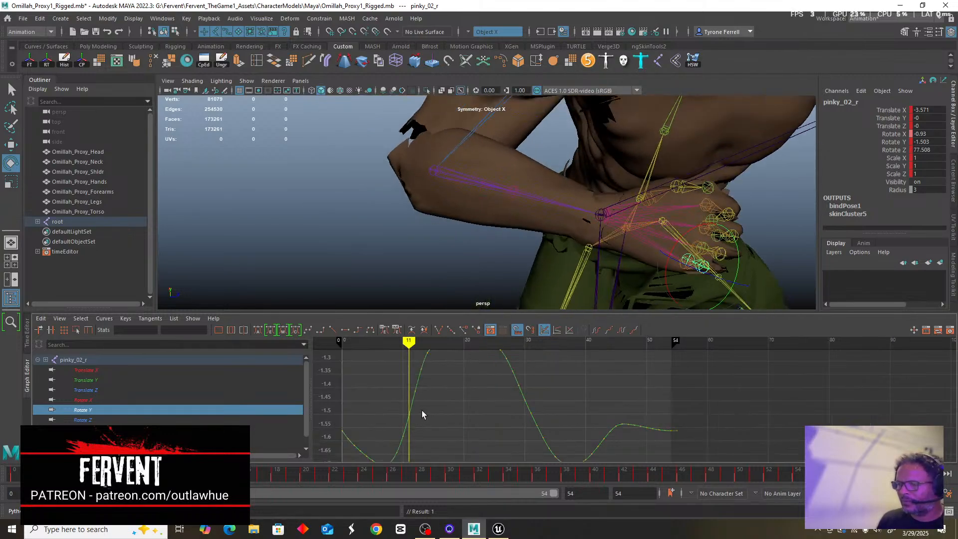
pyautogui.scroll(2, 421, 410)
pyautogui.scroll(2, 453, 414)
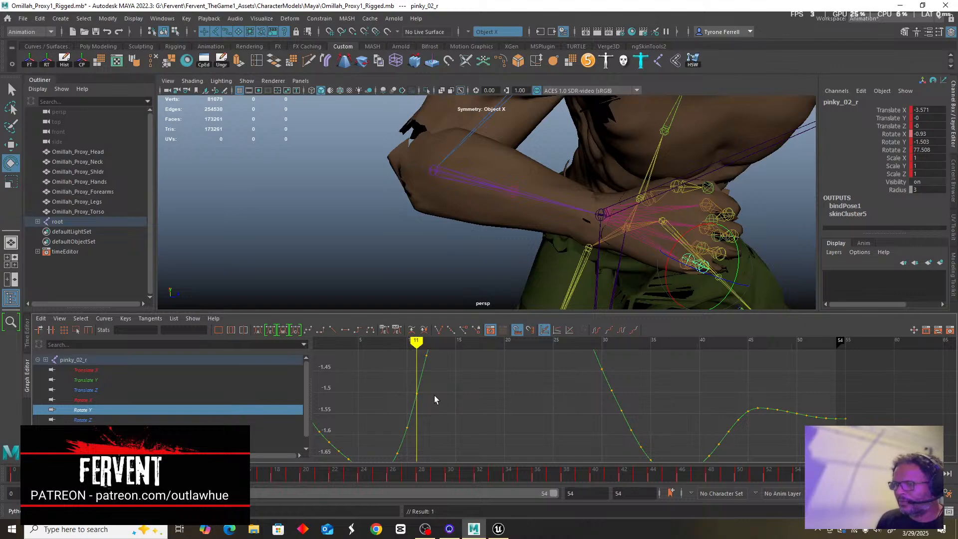
pyautogui.keyDown('alt'); pyautogui.moveTo(434, 395); pyautogui.dragTo(474, 384, button='middle'); pyautogui.keyUp('alt')
pyautogui.moveTo(334, 394); pyautogui.dragTo(466, 476)
pyautogui.press('Delete')
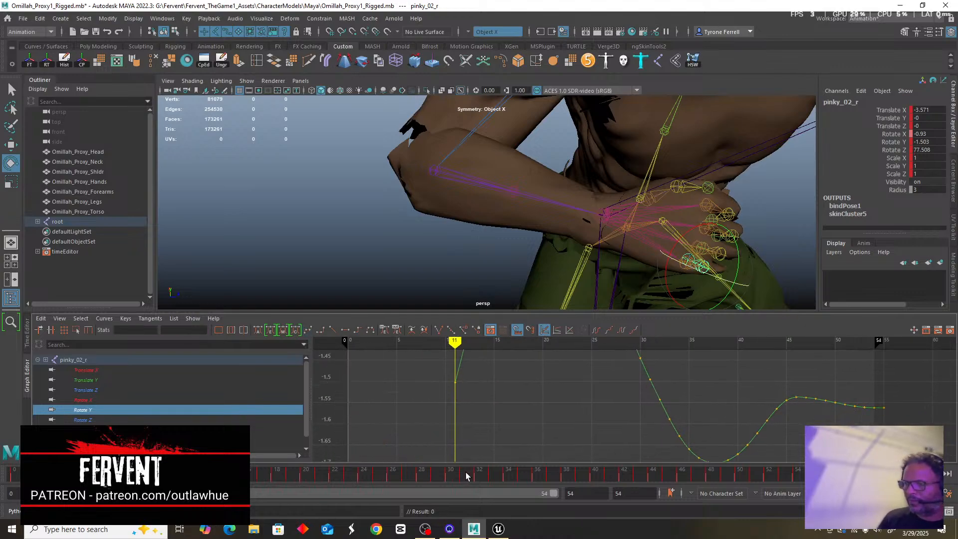
# Key pinky_02_r's Rotate Y at frame 0 with the frame 11 key's value of -1.503.
pyautogui.click(455, 382)
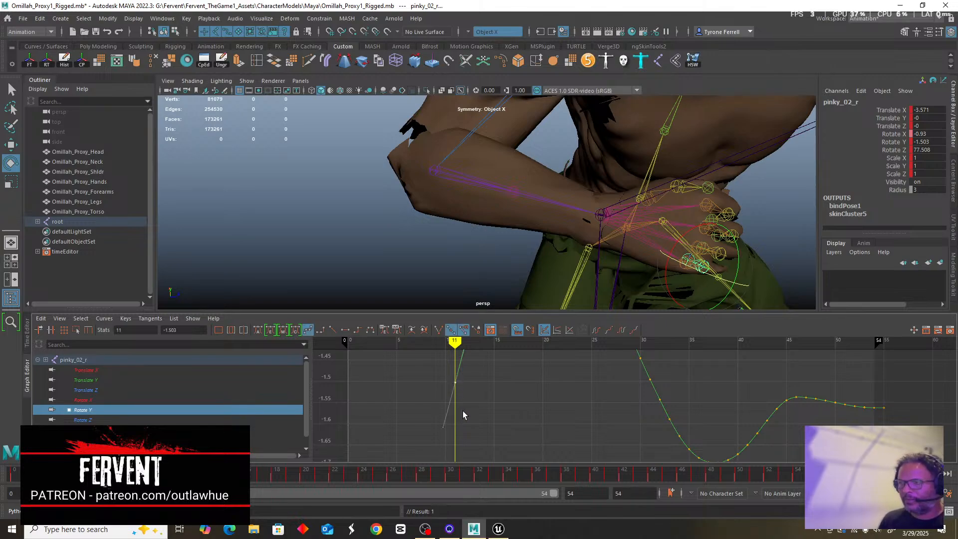
pyautogui.moveTo(452, 343); pyautogui.dragTo(348, 350)
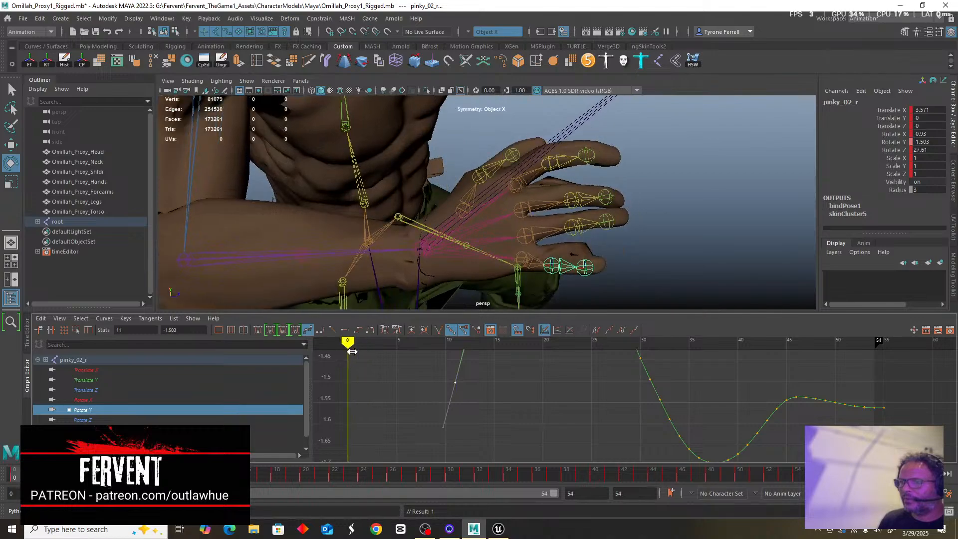
pyautogui.press('s')
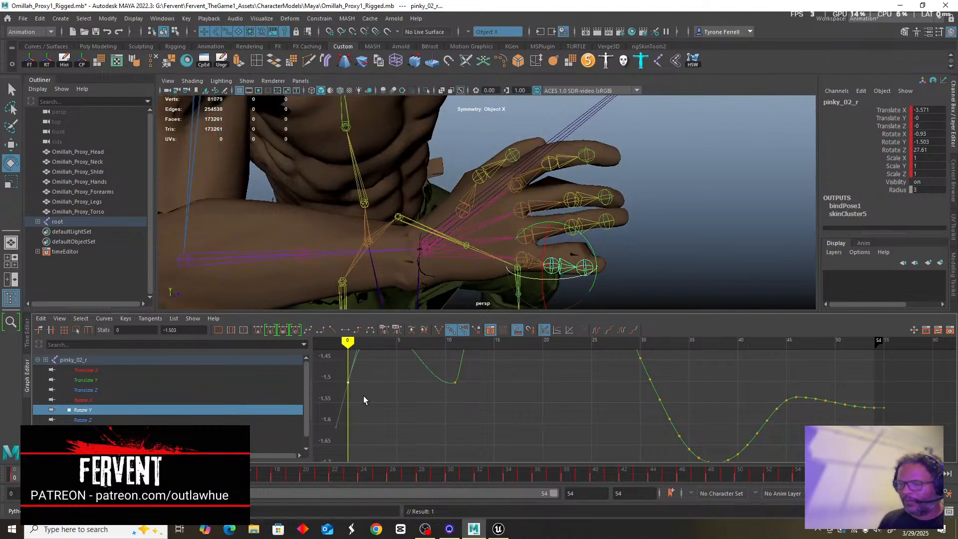
pyautogui.press('a')
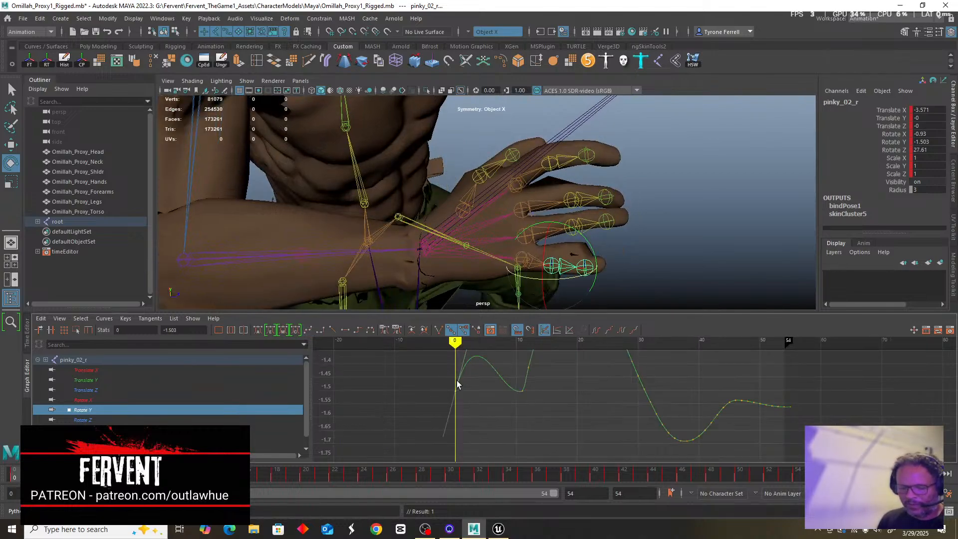
# Change the tangents of the Rotate Y keys from frame 0 through frame 12 to level the curve's start.
pyautogui.keyDown('alt'); pyautogui.moveTo(453, 369); pyautogui.dragTo(429, 399, button='middle'); pyautogui.keyUp('alt')
pyautogui.moveTo(405, 377); pyautogui.dragTo(507, 442)
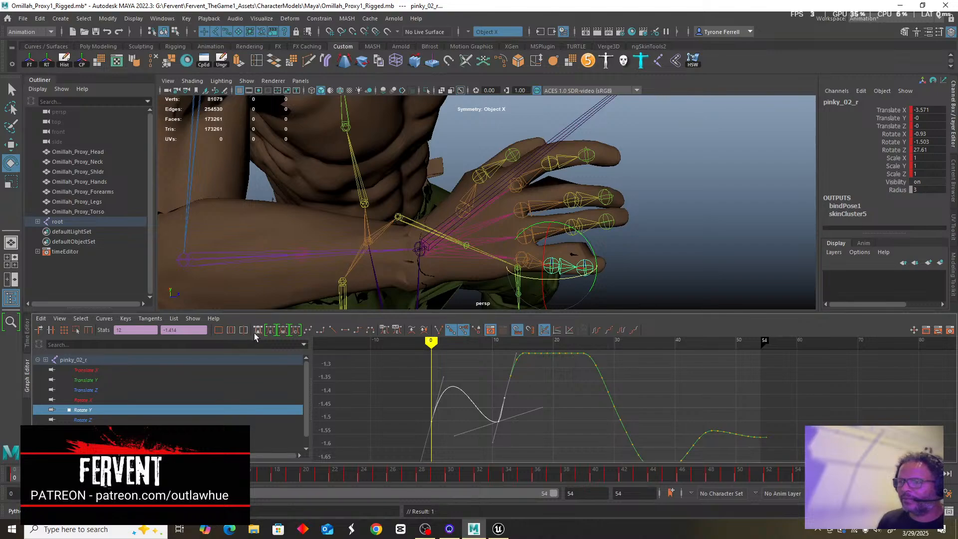
pyautogui.scroll(3, 540, 387)
pyautogui.keyDown('alt'); pyautogui.moveTo(517, 386); pyautogui.dragTo(570, 447, button='middle'); pyautogui.keyUp('alt')
pyautogui.press('a')
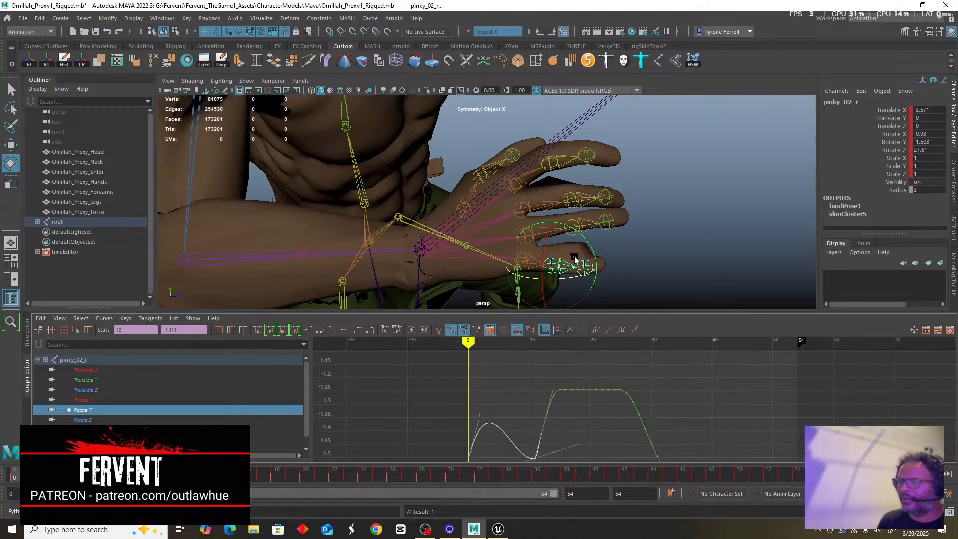
pyautogui.click(259, 333)
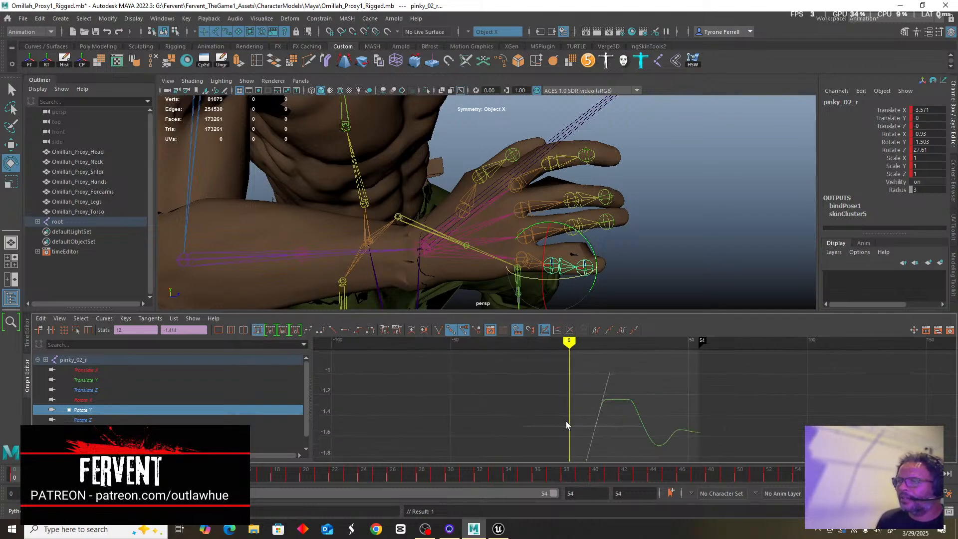
# Delete the keys on pinky_02_r's Rotate Y curve from frame 32 through frame 54.
pyautogui.keyDown('alt'); pyautogui.moveTo(574, 423); pyautogui.dragTo(551, 393, button='middle'); pyautogui.keyUp('alt')
pyautogui.scroll(5, 524, 413)
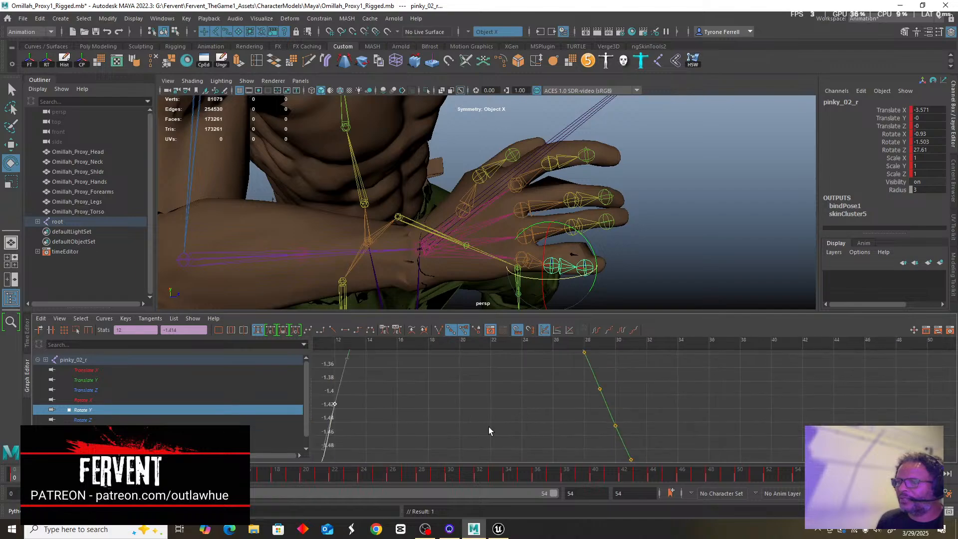
pyautogui.keyDown('alt'); pyautogui.moveTo(489, 426); pyautogui.dragTo(526, 429, button='middle'); pyautogui.keyUp('alt')
pyautogui.scroll(-3, 564, 424)
pyautogui.scroll(-2, 641, 401)
pyautogui.scroll(2, 473, 415)
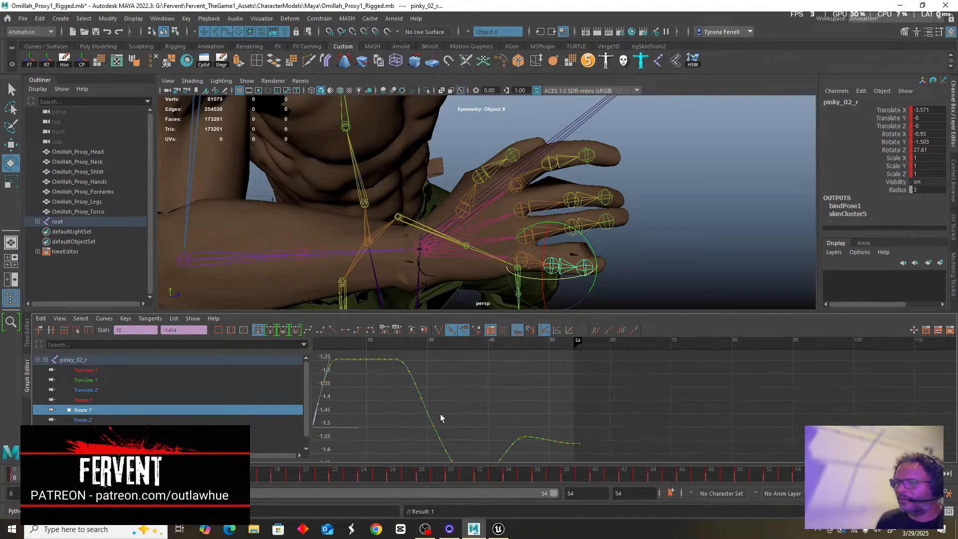
pyautogui.keyDown('alt'); pyautogui.moveTo(461, 418); pyautogui.dragTo(496, 391, button='middle'); pyautogui.keyUp('alt')
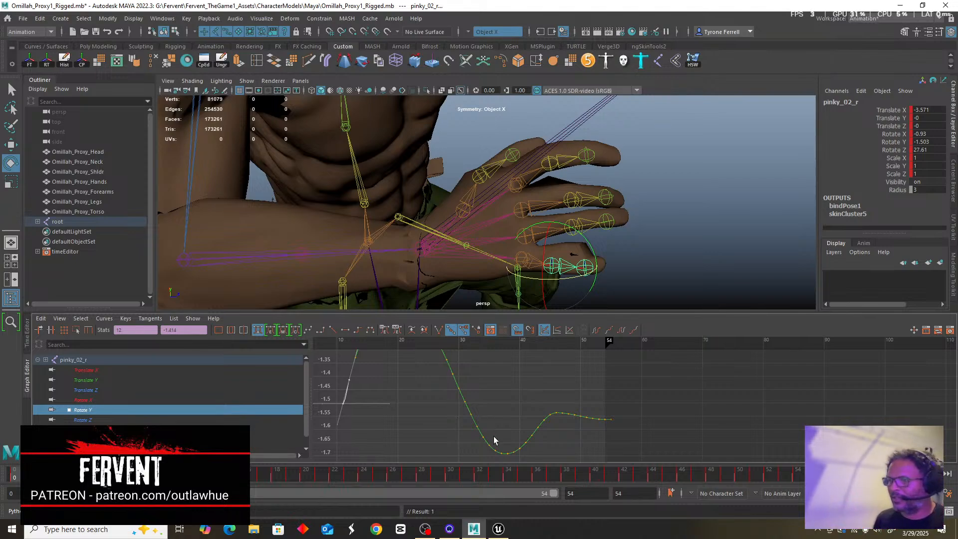
pyautogui.moveTo(456, 406); pyautogui.dragTo(626, 463)
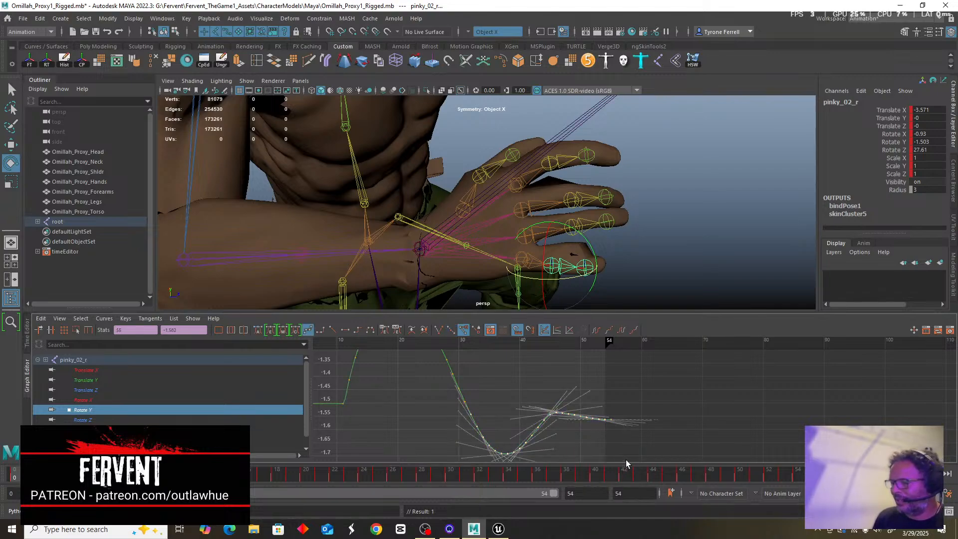
pyautogui.press('Delete')
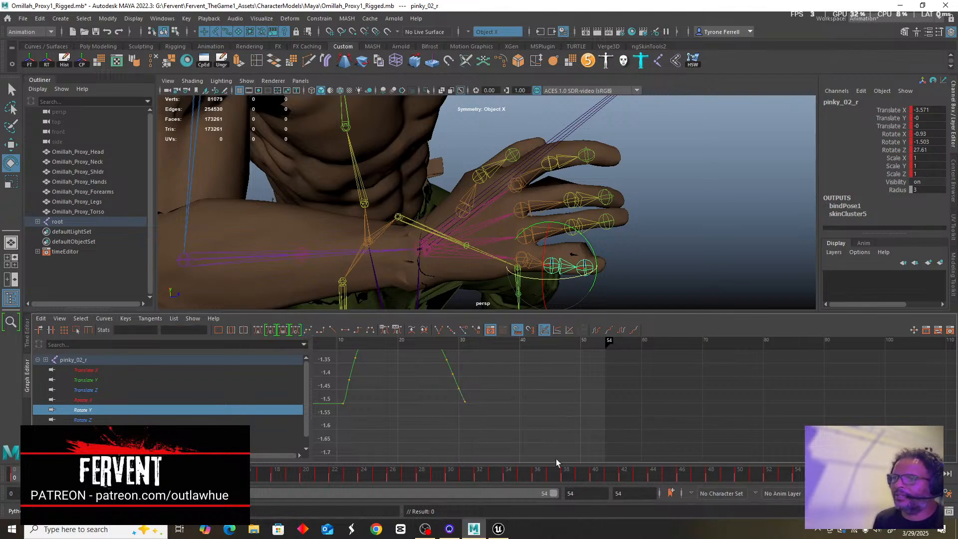
# Key pinky_02_r's Rotate Y at frame 54 with the frame 31 key's value of -1.496.
pyautogui.click(465, 403)
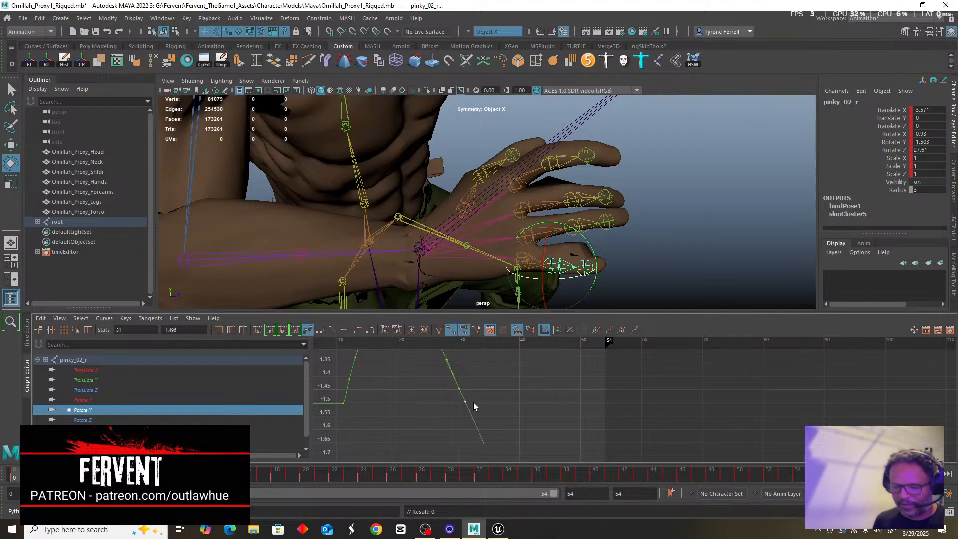
pyautogui.scroll(-2, 541, 417)
pyautogui.scroll(2, 531, 428)
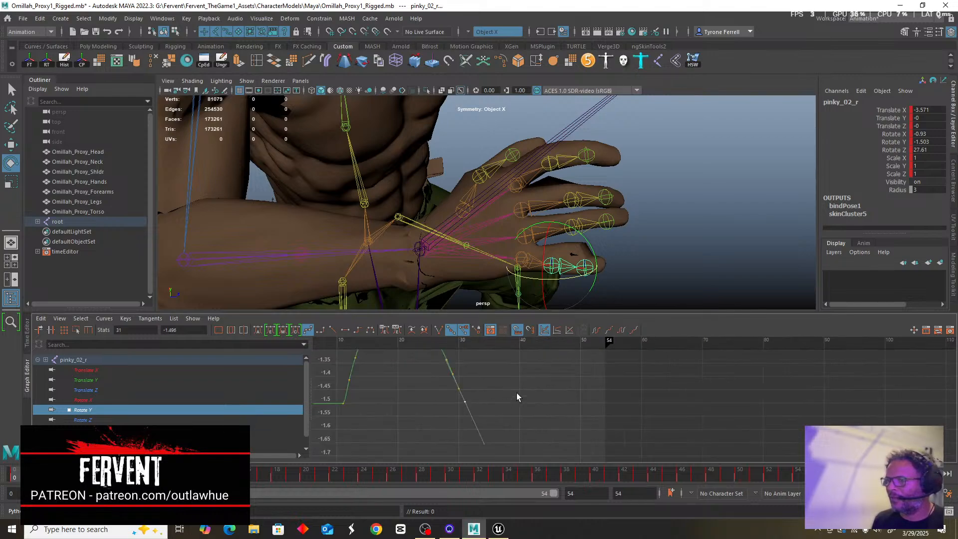
pyautogui.moveTo(579, 343); pyautogui.dragTo(604, 342)
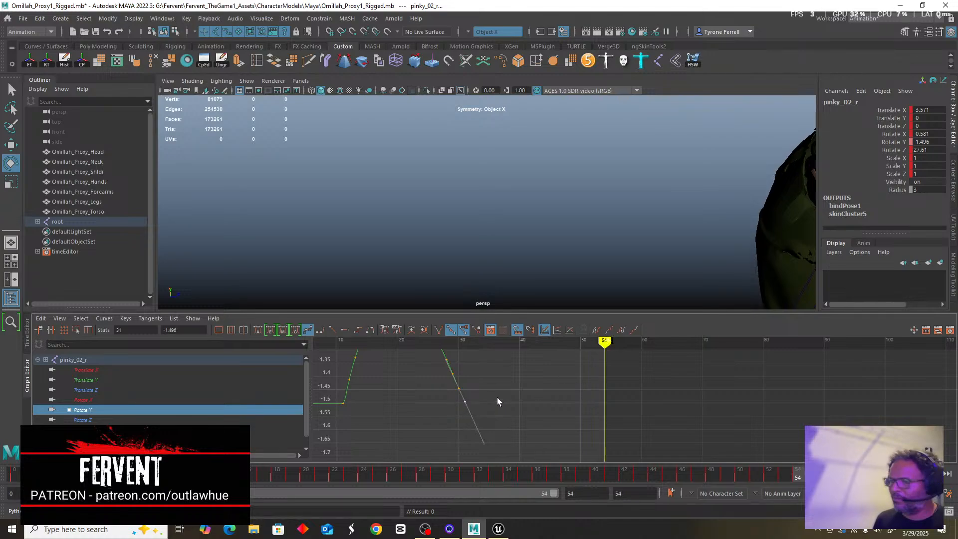
pyautogui.moveTo(497, 397)
pyautogui.keyDown('alt'); pyautogui.mouseDown(button='middle')
pyautogui.moveTo(504, 420)
pyautogui.moveTo(461, 422)
pyautogui.moveTo(493, 423)
pyautogui.mouseUp(button='middle'); pyautogui.keyUp('alt')
pyautogui.scroll(3, 488, 420)
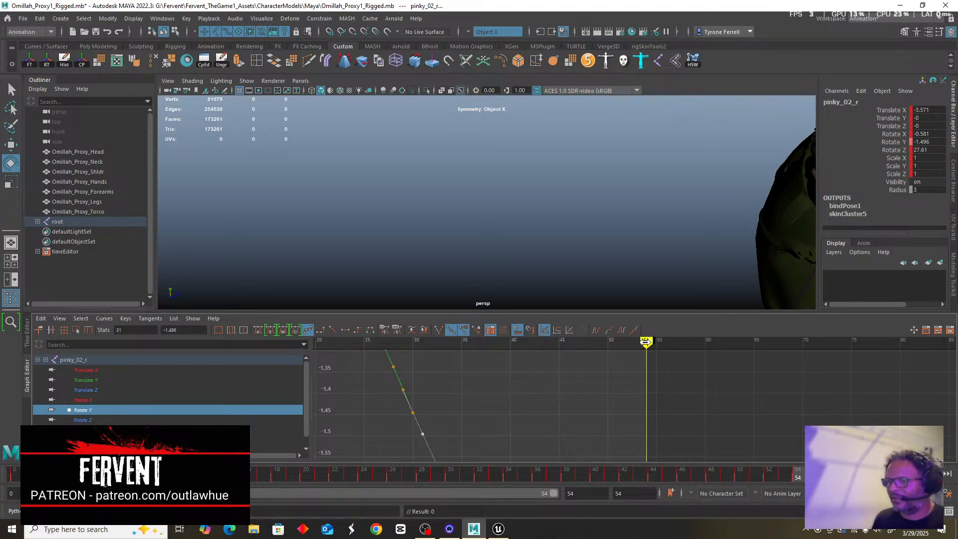
pyautogui.moveTo(646, 342)
pyautogui.mouseDown()
pyautogui.moveTo(471, 363)
pyautogui.moveTo(646, 363)
pyautogui.mouseUp()
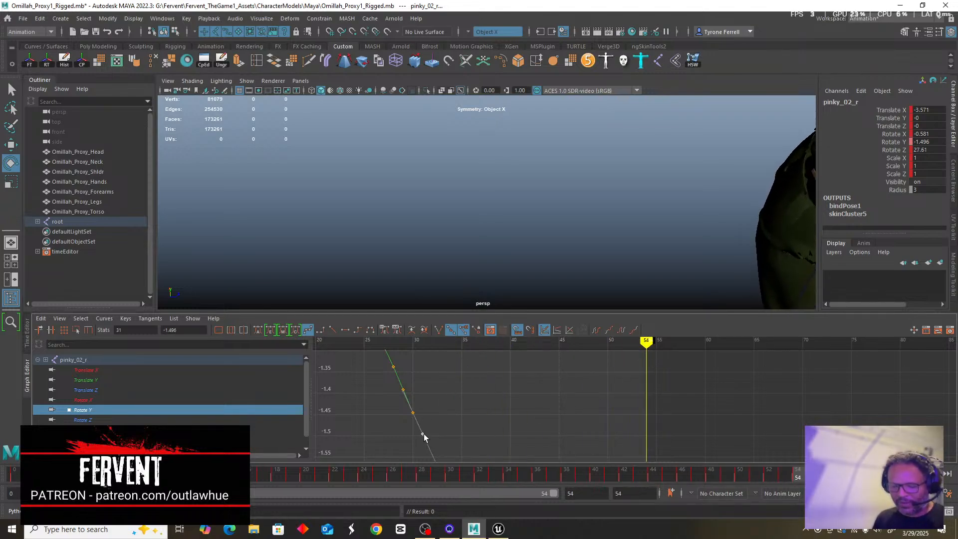
pyautogui.press('s')
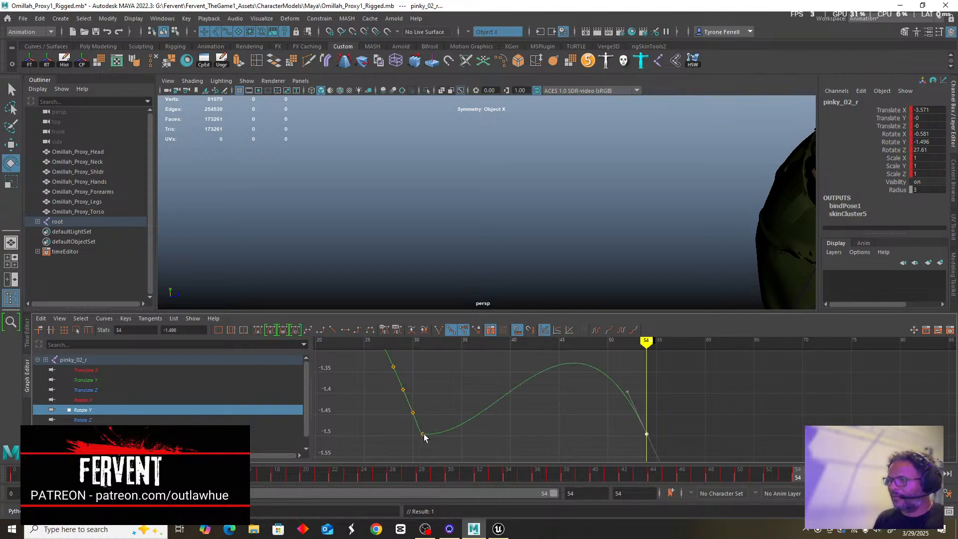
# Flatten the tangents of the Rotate Y keys at frames 31 and 54 and return to frame 0.
pyautogui.press('f')
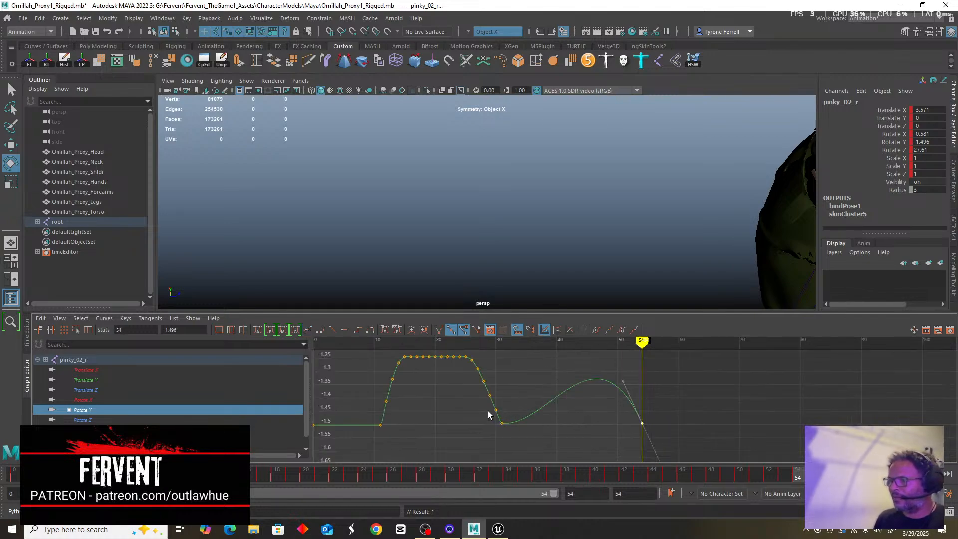
pyautogui.moveTo(481, 414); pyautogui.dragTo(664, 446)
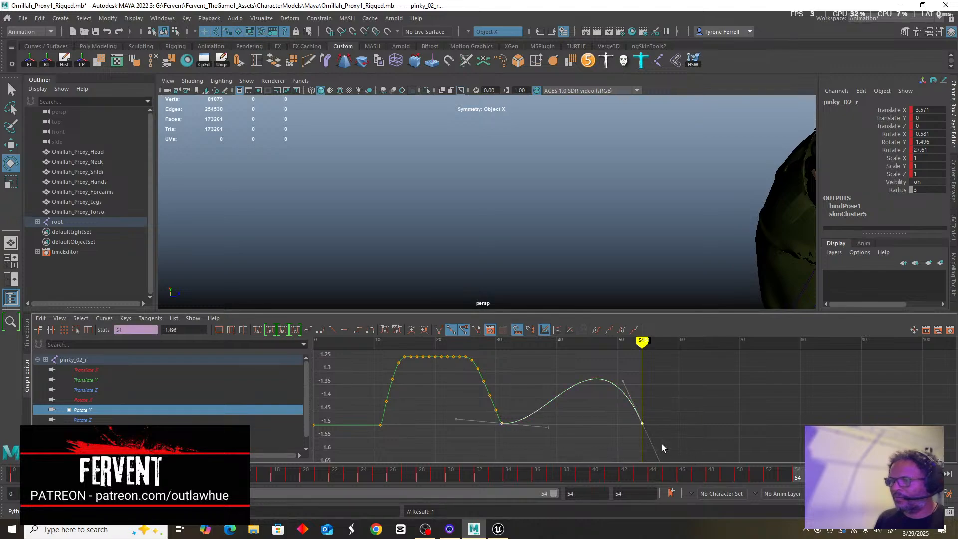
pyautogui.press('Delete')
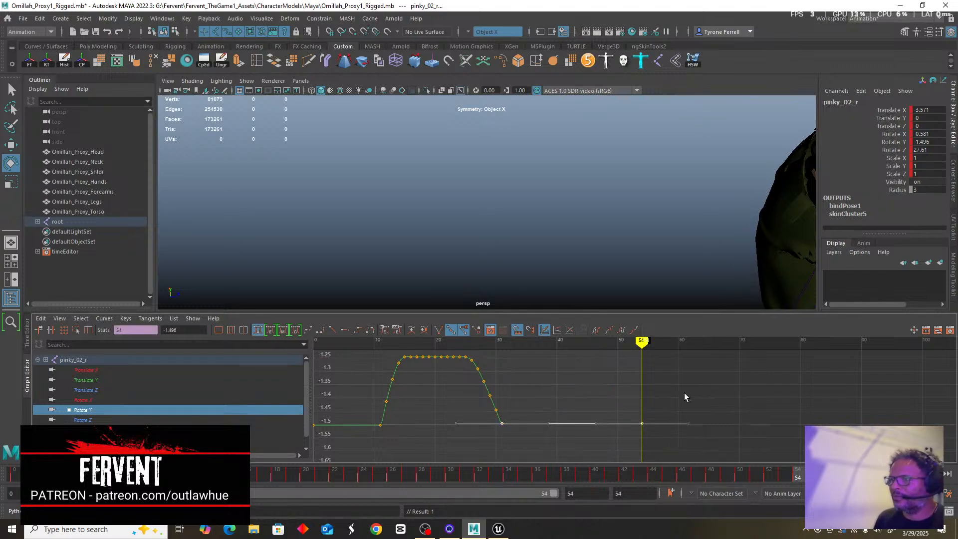
pyautogui.scroll(-5, 685, 395)
pyautogui.moveTo(637, 343); pyautogui.dragTo(508, 346)
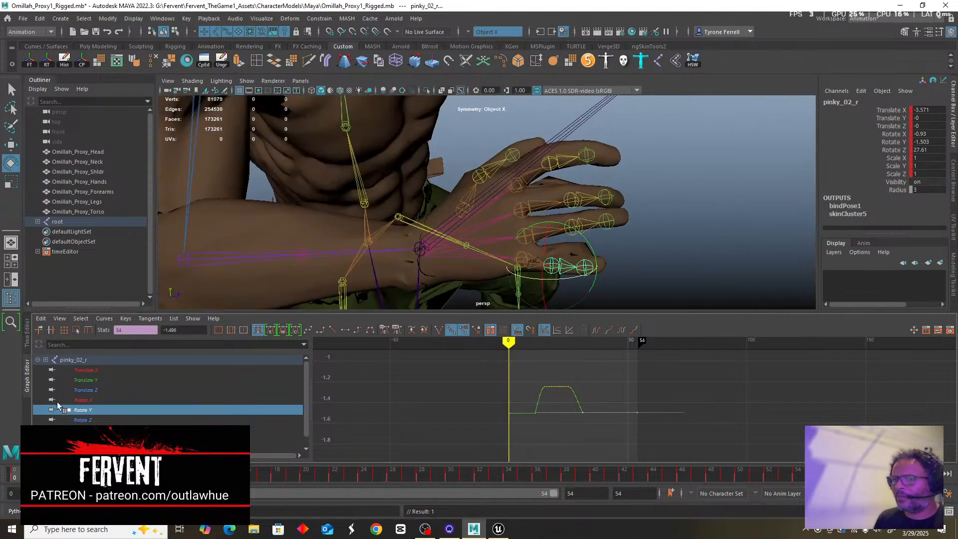
# Isolate pinky_02_r's Rotate Z animation curve and examine its rise and the hand pose around frames 11 to 13.
pyautogui.click(80, 420)
pyautogui.press('f')
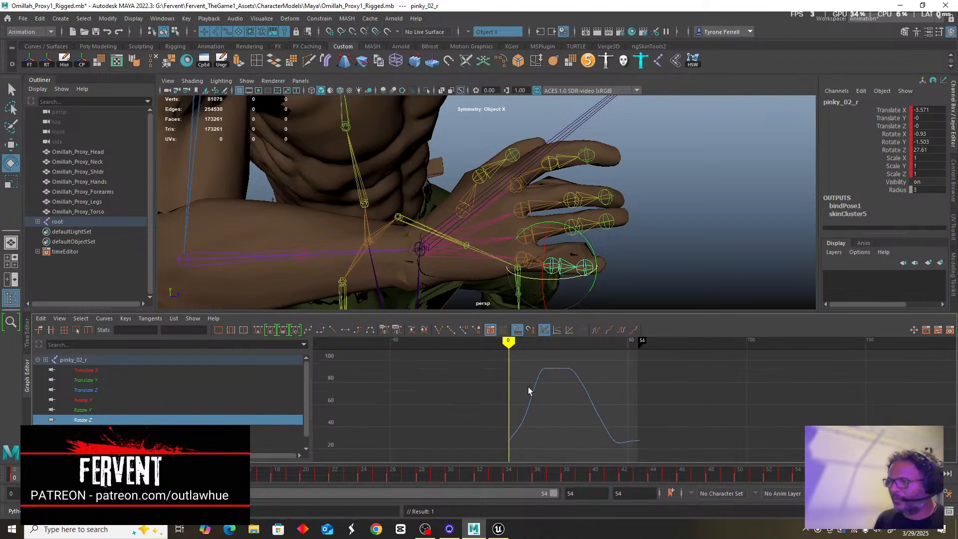
pyautogui.moveTo(508, 342); pyautogui.dragTo(540, 342)
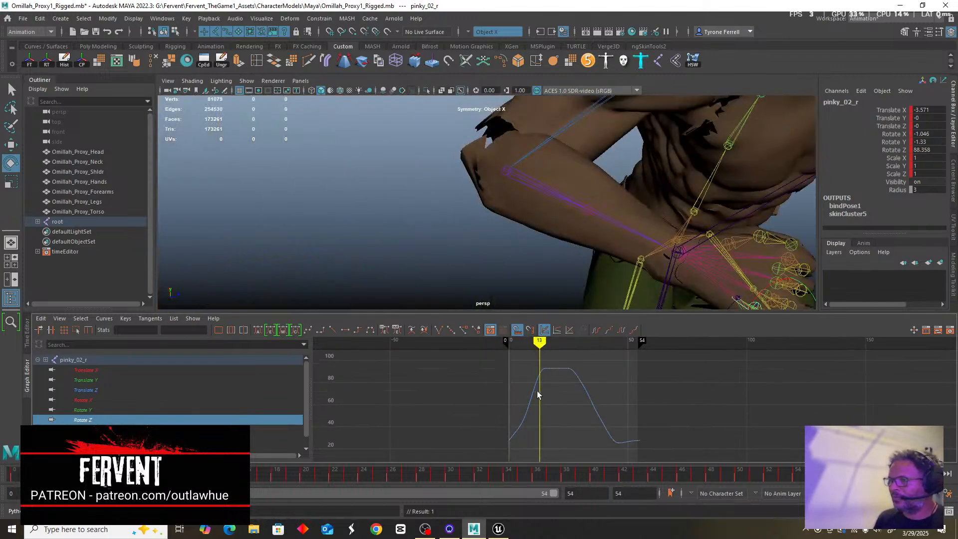
pyautogui.scroll(3, 503, 392)
pyautogui.moveTo(457, 392)
pyautogui.keyDown('alt'); pyautogui.mouseDown(button='middle')
pyautogui.moveTo(516, 423)
pyautogui.moveTo(604, 441)
pyautogui.mouseUp(button='middle'); pyautogui.keyUp('alt')
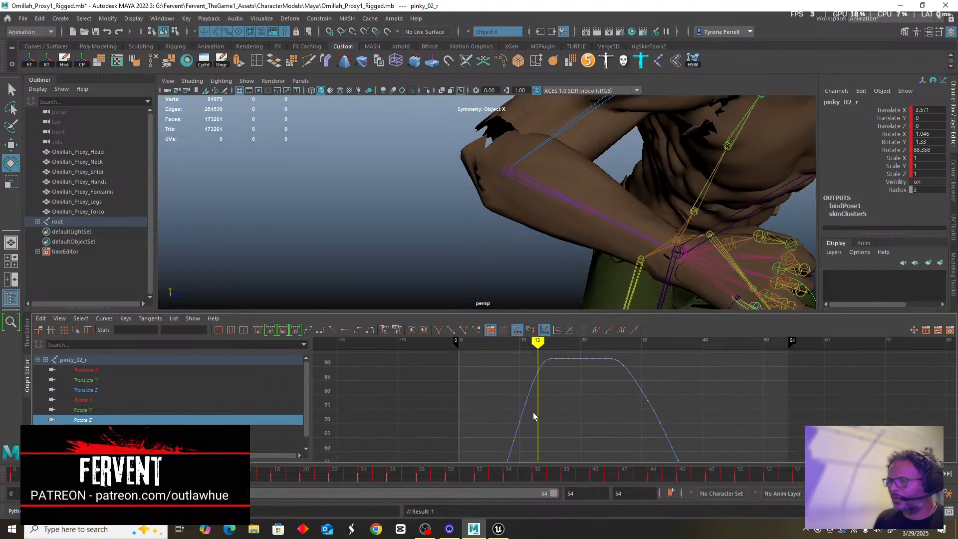
pyautogui.moveTo(538, 344); pyautogui.dragTo(526, 343)
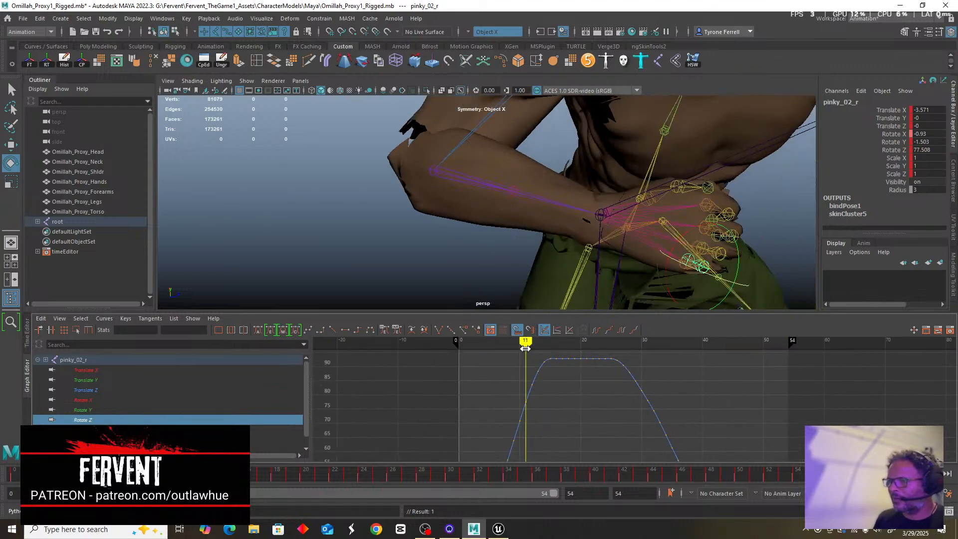
# Compare the Rotate Z keys at frames 11 and 10 and inspect the right hand's pose at frame 10.
pyautogui.click(526, 403)
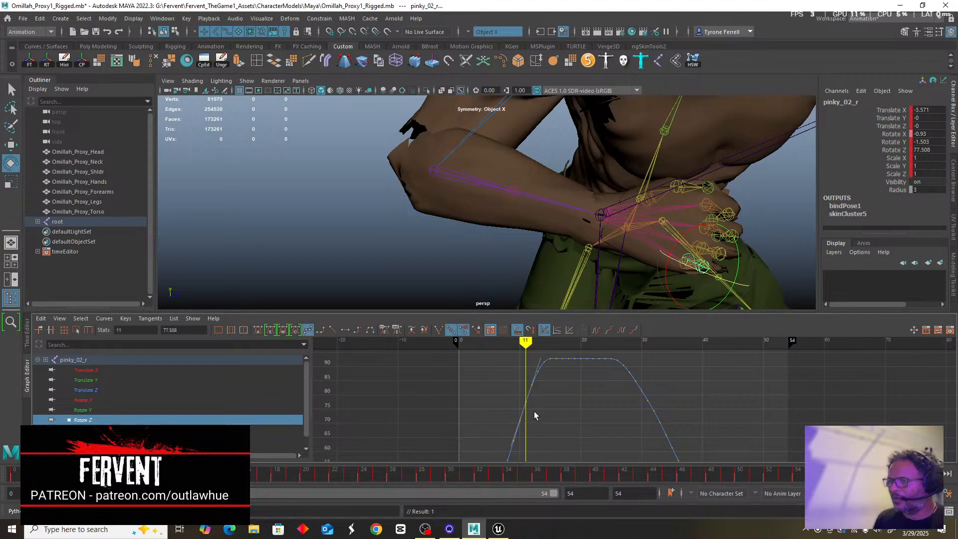
pyautogui.scroll(3, 534, 412)
pyautogui.keyDown('alt'); pyautogui.moveTo(517, 413); pyautogui.dragTo(587, 416, button='middle'); pyautogui.keyUp('alt')
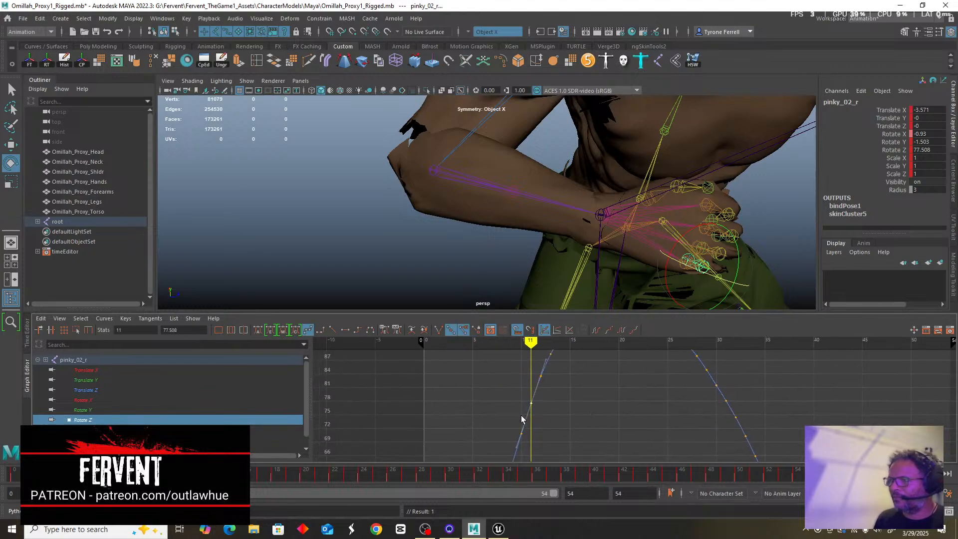
pyautogui.scroll(3, 506, 414)
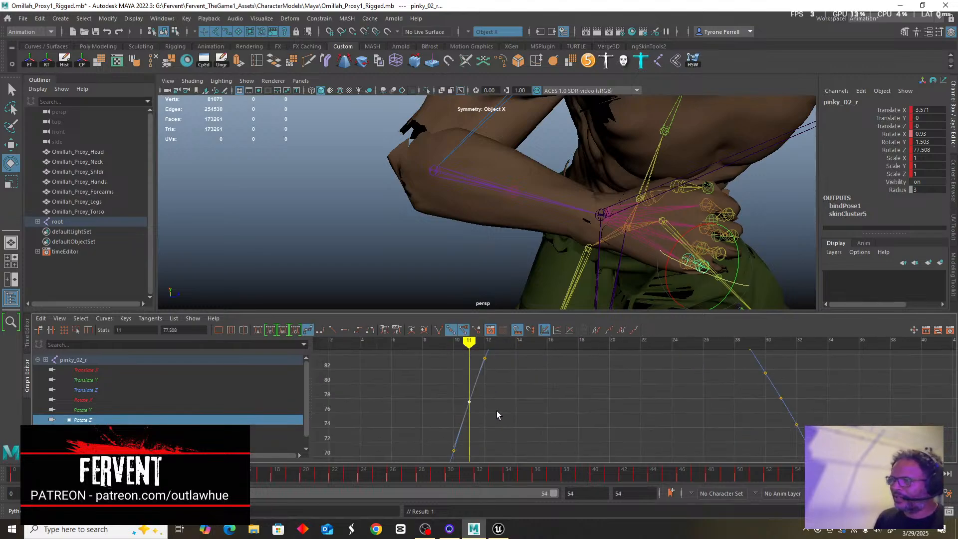
pyautogui.moveTo(469, 342); pyautogui.dragTo(454, 346)
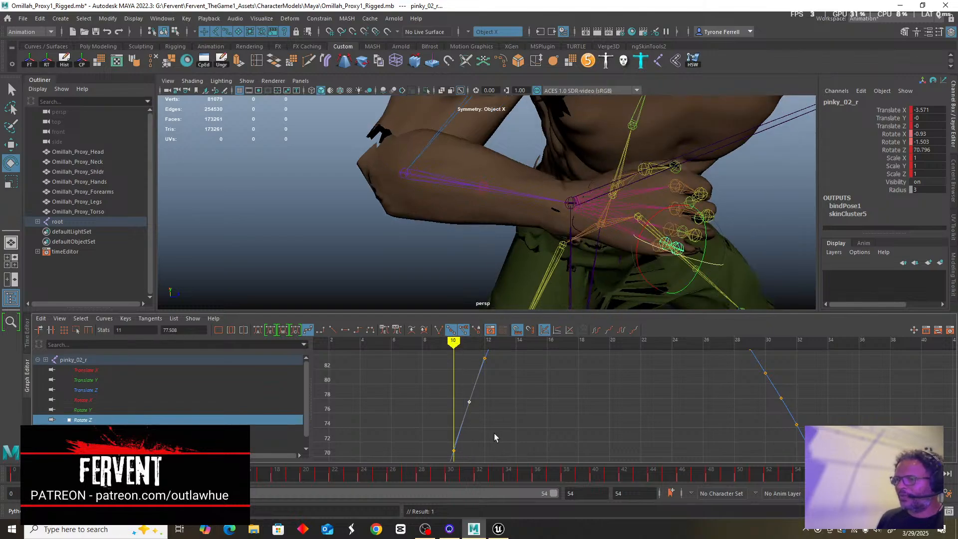
pyautogui.scroll(-3, 492, 432)
pyautogui.keyDown('alt'); pyautogui.moveTo(543, 432); pyautogui.dragTo(560, 412, button='middle'); pyautogui.keyUp('alt')
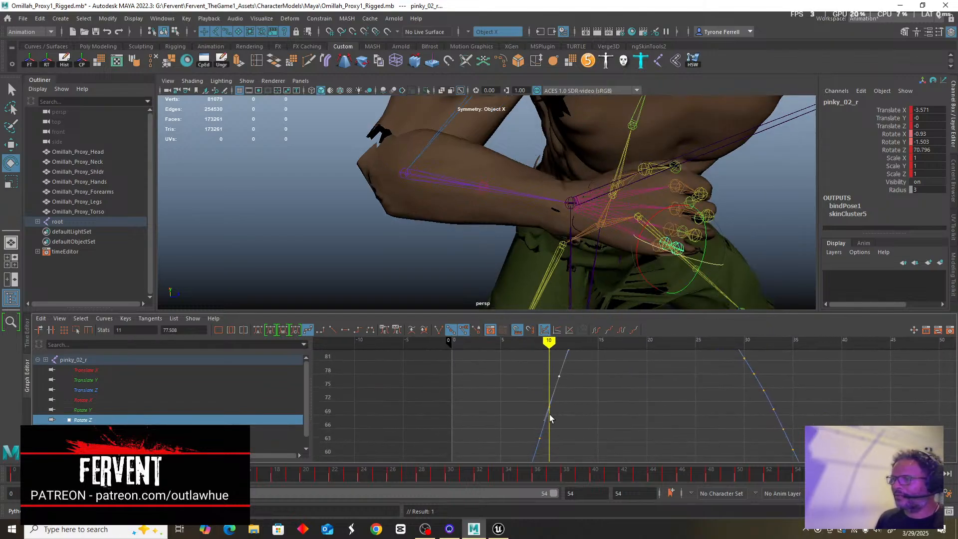
pyautogui.moveTo(532, 215)
pyautogui.keyDown('alt'); pyautogui.mouseDown()
pyautogui.moveTo(515, 214)
pyautogui.moveTo(537, 222)
pyautogui.mouseUp(); pyautogui.keyUp('alt')
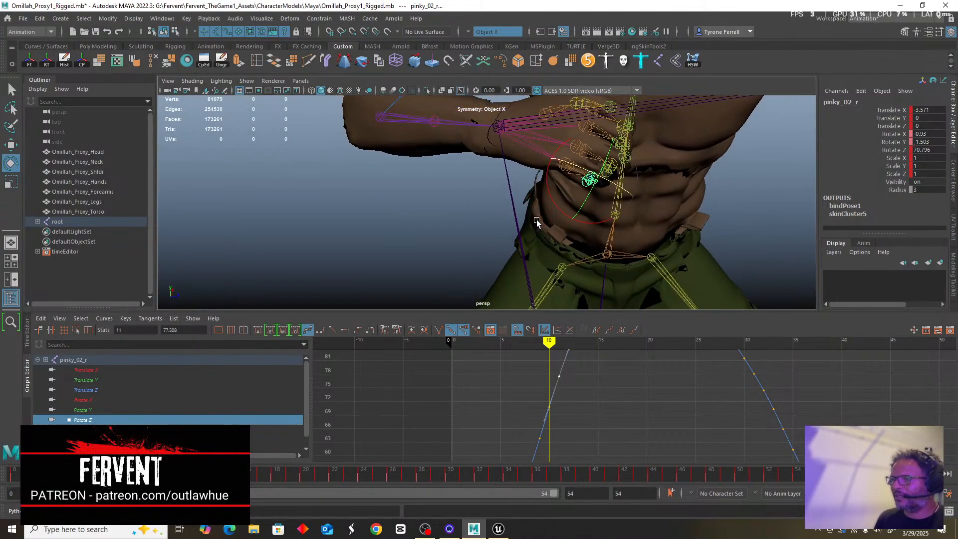
pyautogui.scroll(3, 558, 392)
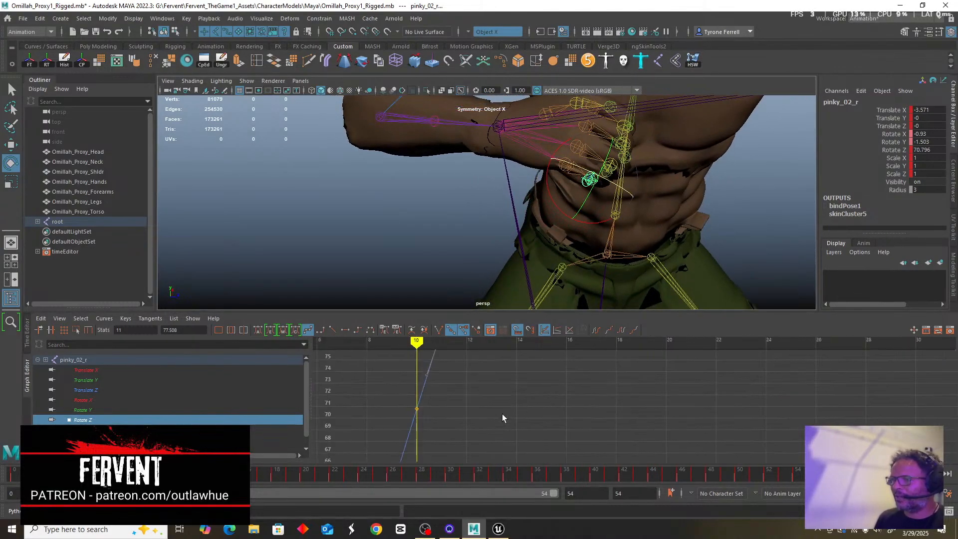
# Delete the keys on pinky_02_r's Rotate Z curve from frame 0 through frame 9.
pyautogui.click(416, 409)
pyautogui.scroll(-5, 427, 412)
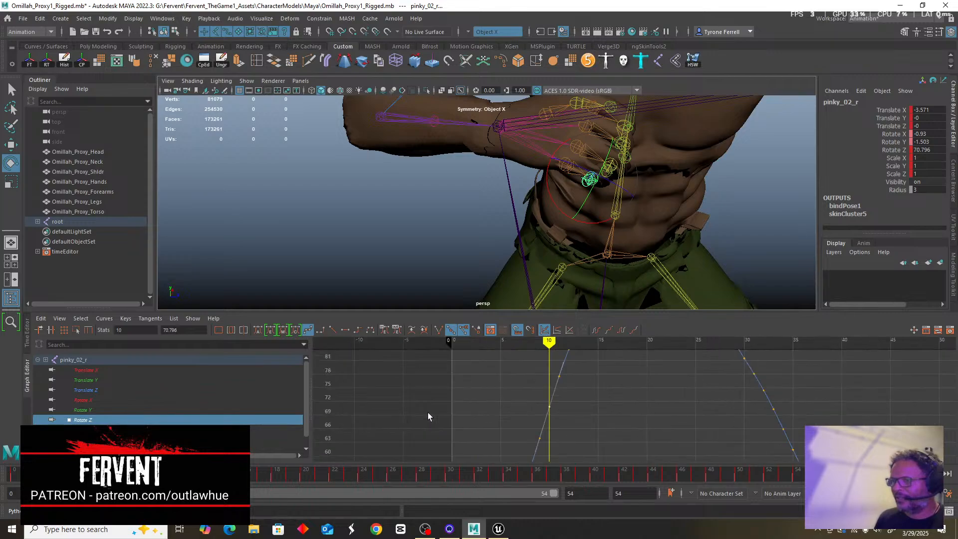
pyautogui.keyDown('alt'); pyautogui.moveTo(500, 403); pyautogui.dragTo(449, 375, button='middle'); pyautogui.keyUp('alt')
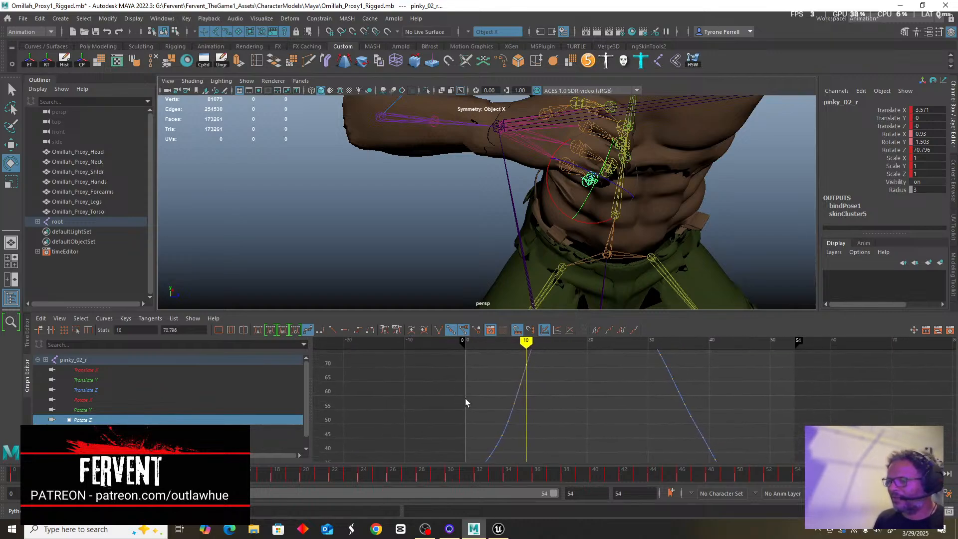
pyautogui.scroll(-2, 478, 399)
pyautogui.keyDown('alt'); pyautogui.moveTo(503, 401); pyautogui.dragTo(448, 397, button='middle'); pyautogui.keyUp('alt')
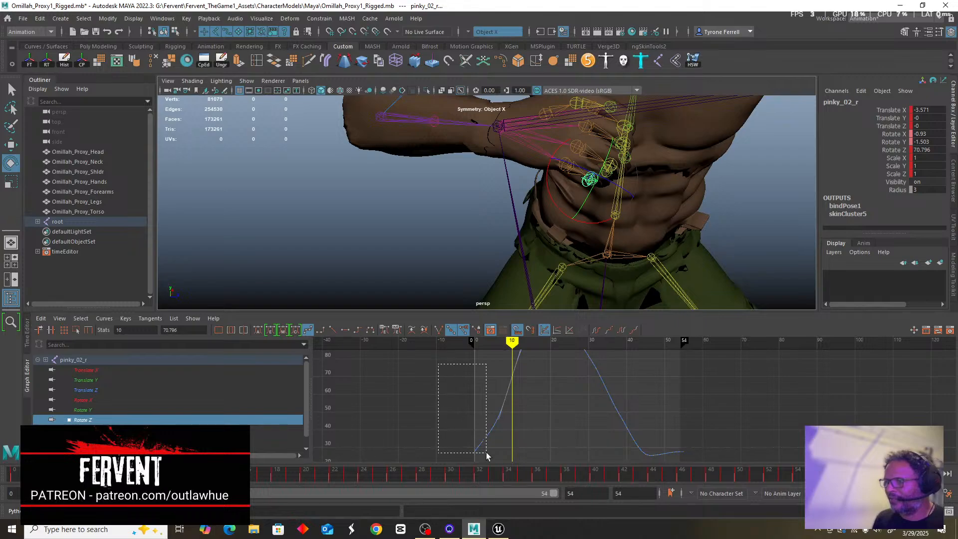
pyautogui.moveTo(486, 452); pyautogui.dragTo(509, 454)
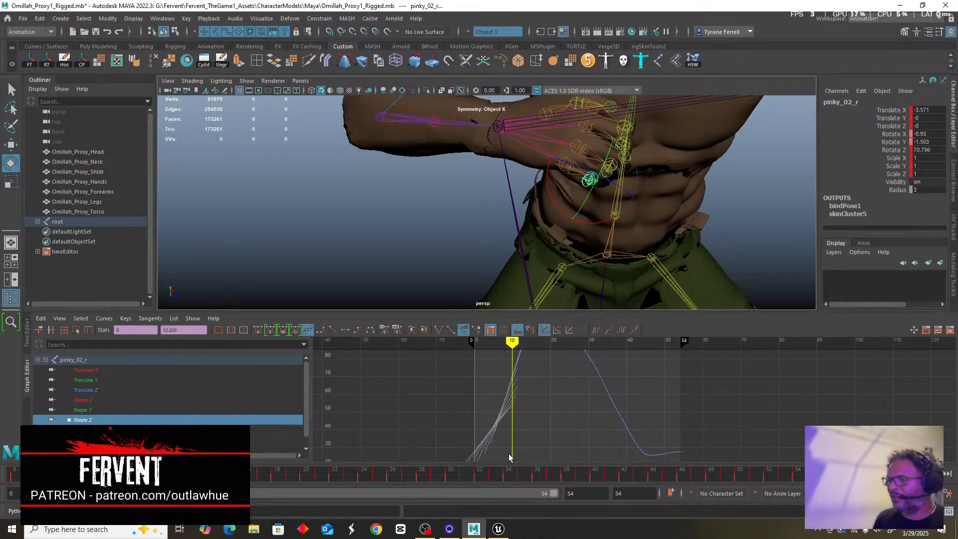
pyautogui.press('Delete')
# Copy pinky_02_r's Rotate Z key at frame 10 and paste it at frame 0.
pyautogui.scroll(6, 510, 384)
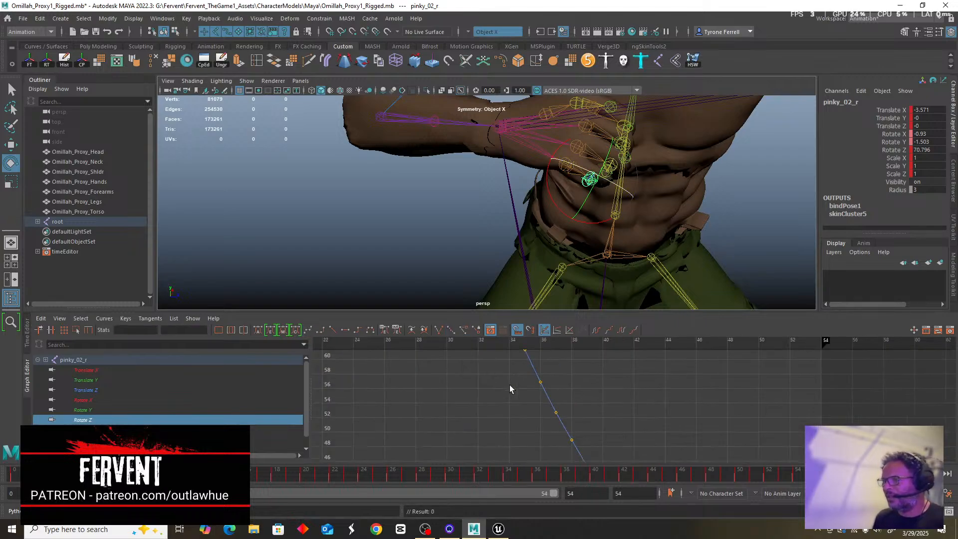
pyautogui.keyDown('alt'); pyautogui.moveTo(427, 403); pyautogui.dragTo(788, 453, button='middle'); pyautogui.keyUp('alt')
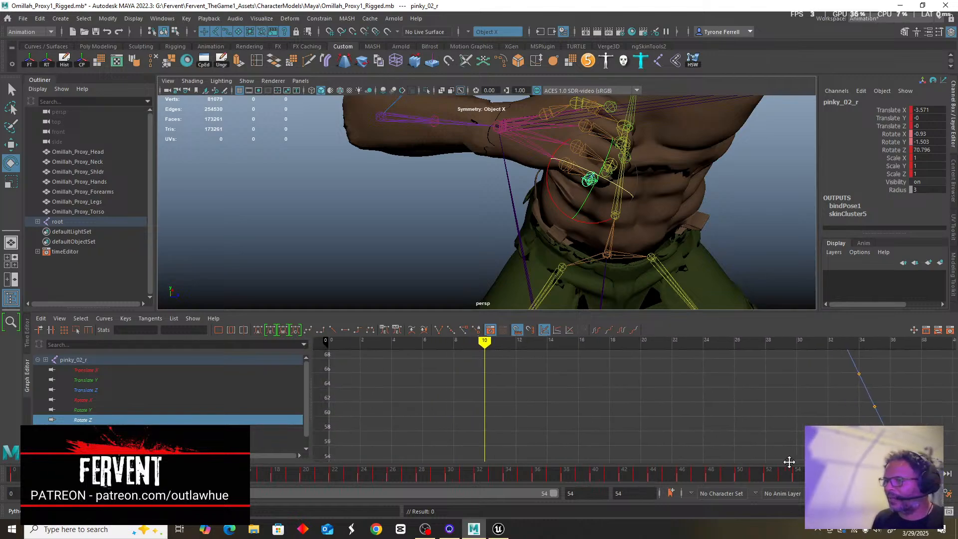
pyautogui.keyDown('alt'); pyautogui.moveTo(549, 389); pyautogui.dragTo(638, 448, button='middle'); pyautogui.keyUp('alt')
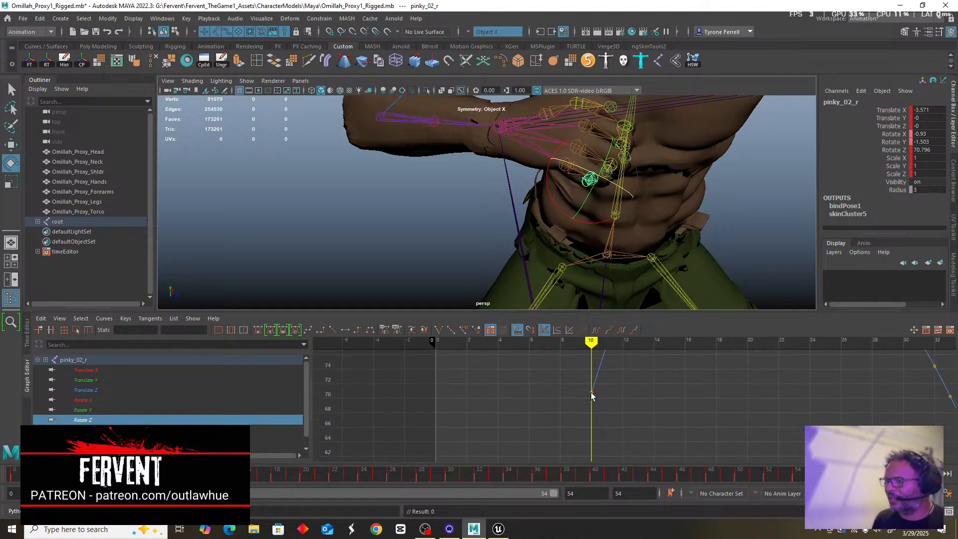
pyautogui.click(590, 391)
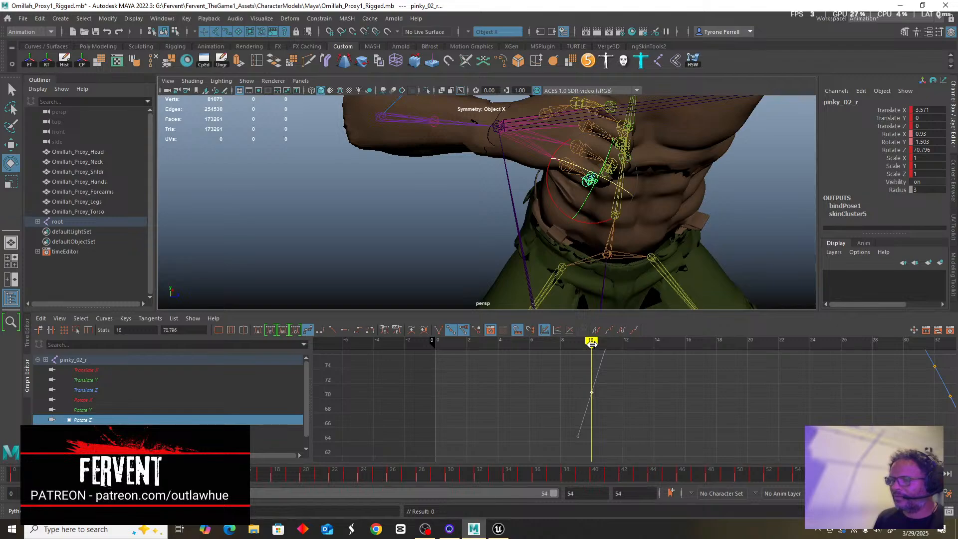
pyautogui.hotkey('ctrl', 'c')
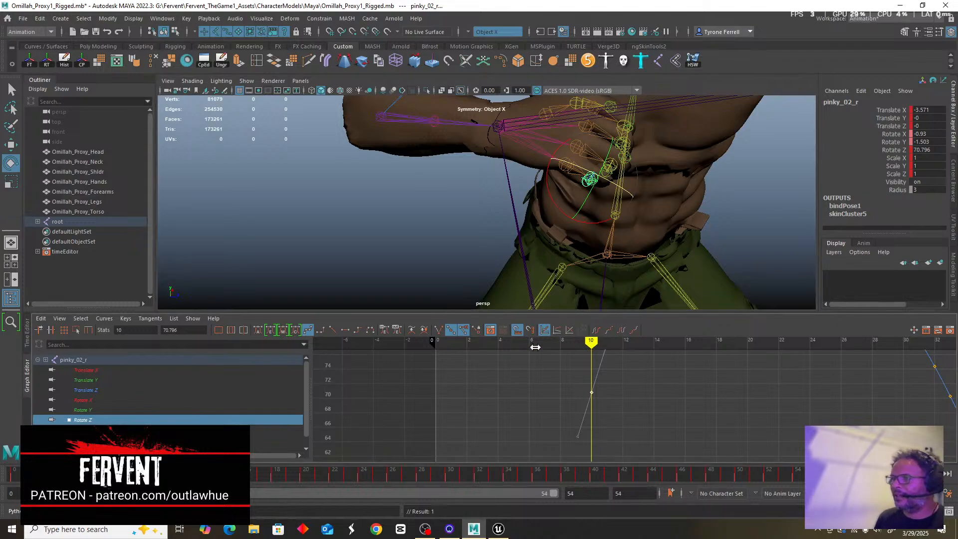
pyautogui.moveTo(535, 348); pyautogui.dragTo(434, 347)
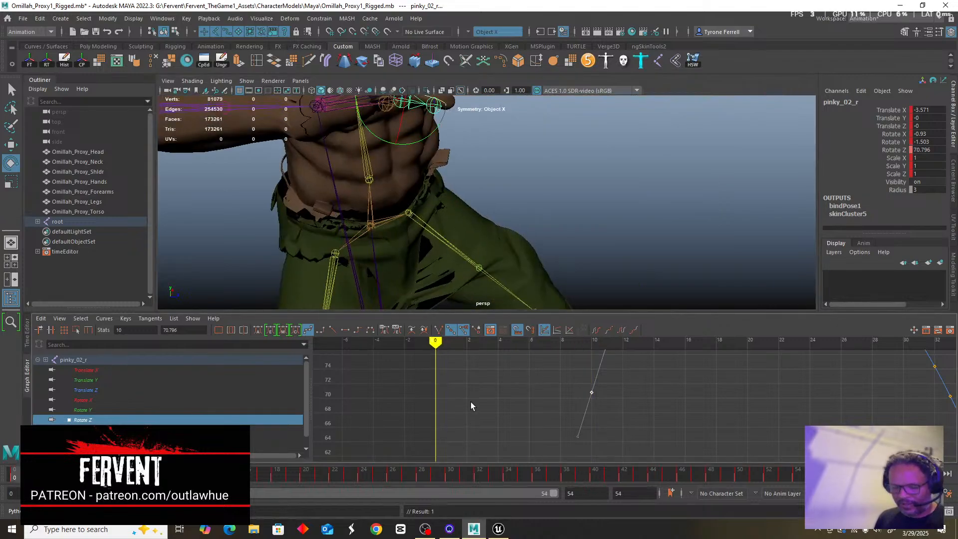
pyautogui.hotkey('ctrl', 'v')
# Flatten the Rotate Z tangents at frames 0 and 10 so the curve holds level between them.
pyautogui.scroll(-5, 462, 413)
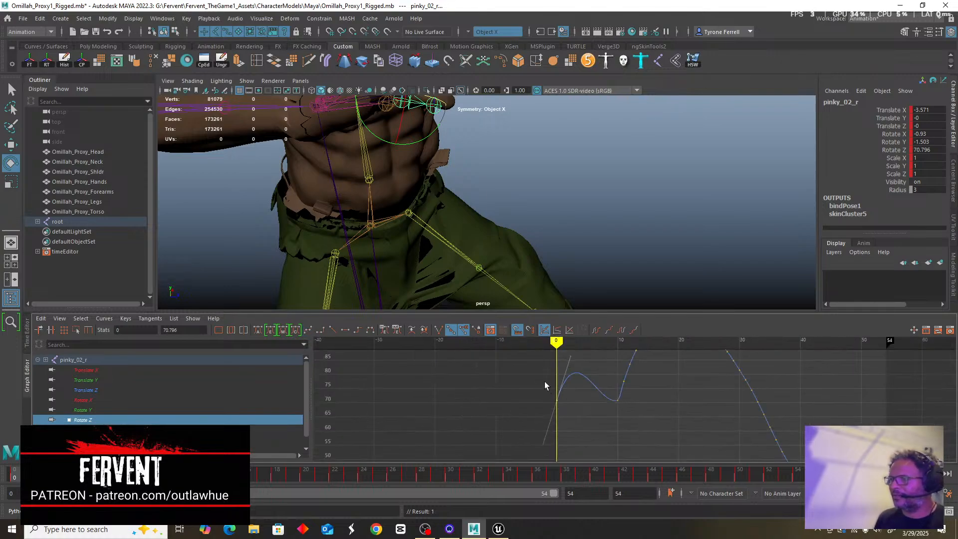
pyautogui.moveTo(624, 425); pyautogui.dragTo(624, 425)
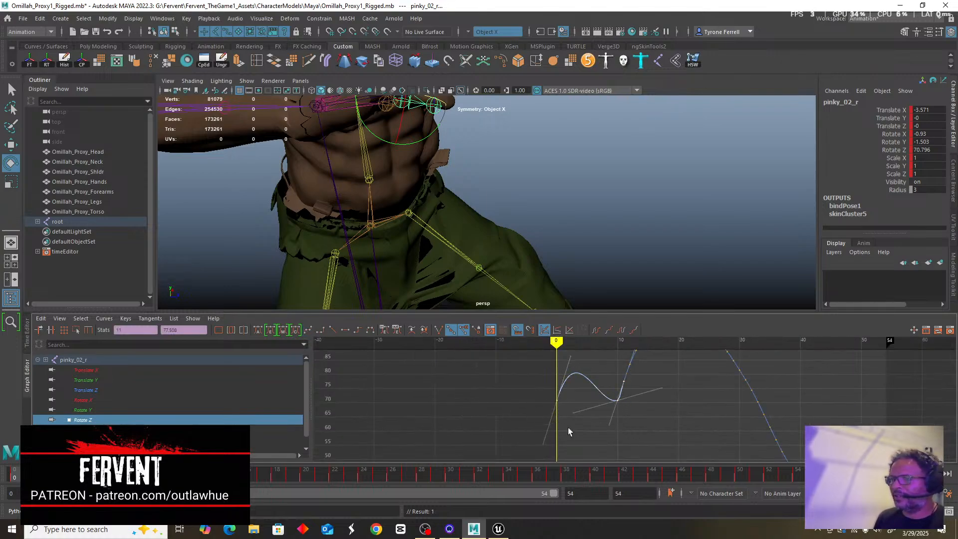
pyautogui.click(258, 331)
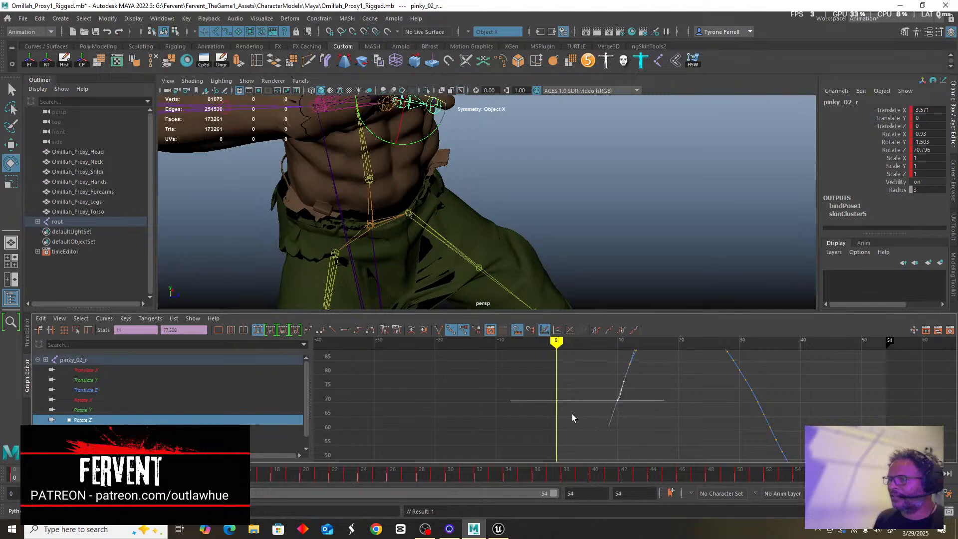
# Inspect the right hand's pose at frames 30 and 31 and delete all Rotate Z keys after frame 31.
pyautogui.keyDown('alt'); pyautogui.moveTo(646, 411); pyautogui.dragTo(396, 374, button='middle'); pyautogui.keyUp('alt')
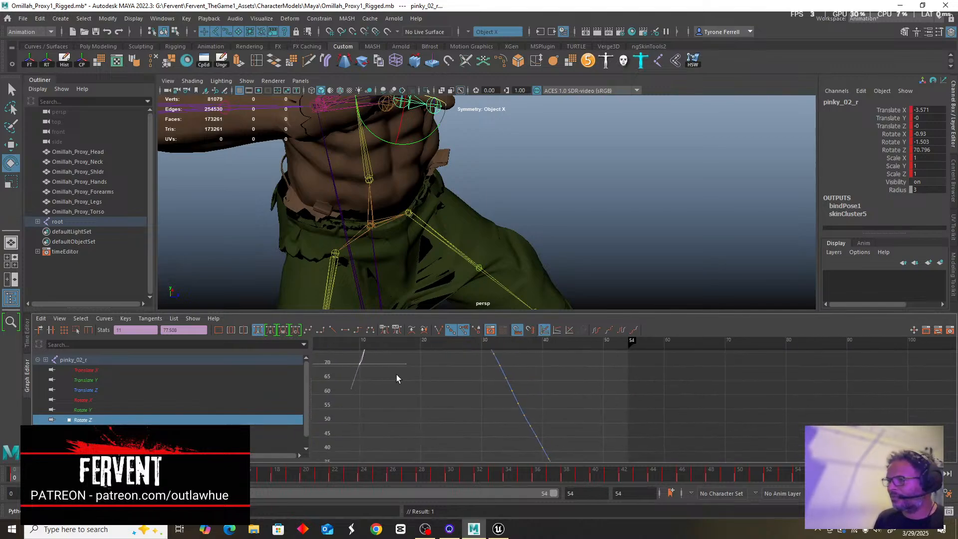
pyautogui.keyDown('alt'); pyautogui.moveTo(482, 398); pyautogui.dragTo(506, 477, button='middle'); pyautogui.keyUp('alt')
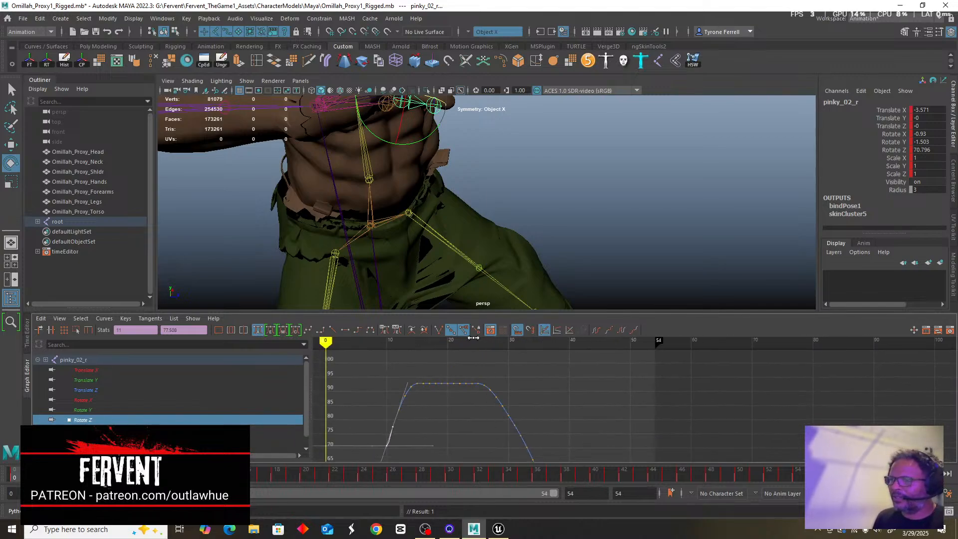
pyautogui.moveTo(473, 340); pyautogui.dragTo(512, 355)
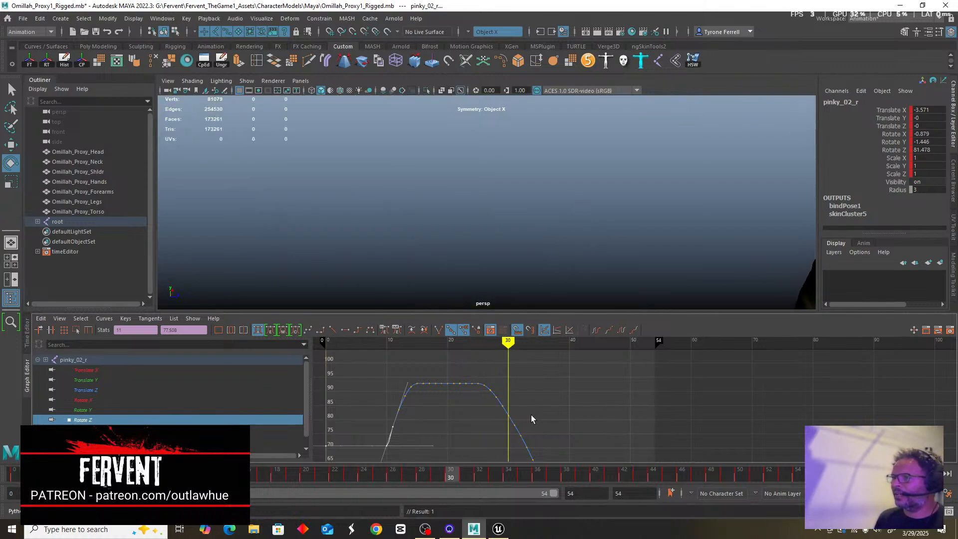
pyautogui.keyDown('alt'); pyautogui.moveTo(648, 226); pyautogui.dragTo(642, 287); pyautogui.keyUp('alt')
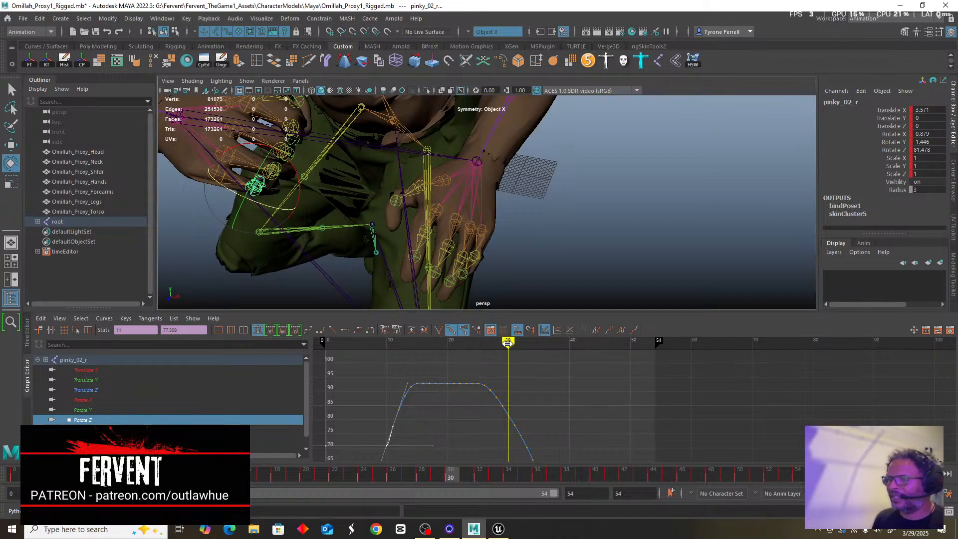
pyautogui.moveTo(508, 343)
pyautogui.mouseDown()
pyautogui.moveTo(526, 345)
pyautogui.moveTo(516, 351)
pyautogui.mouseUp()
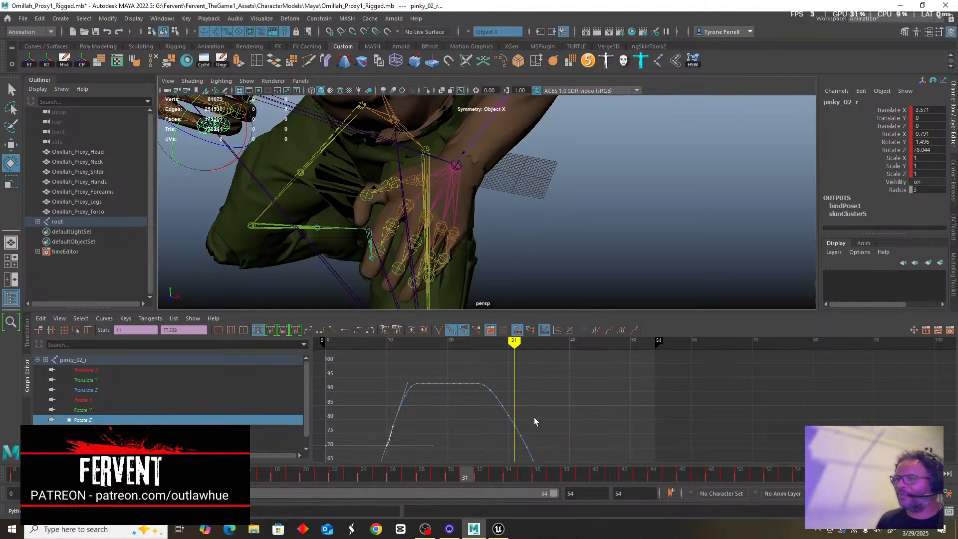
pyautogui.scroll(-2, 534, 424)
pyautogui.scroll(2, 585, 430)
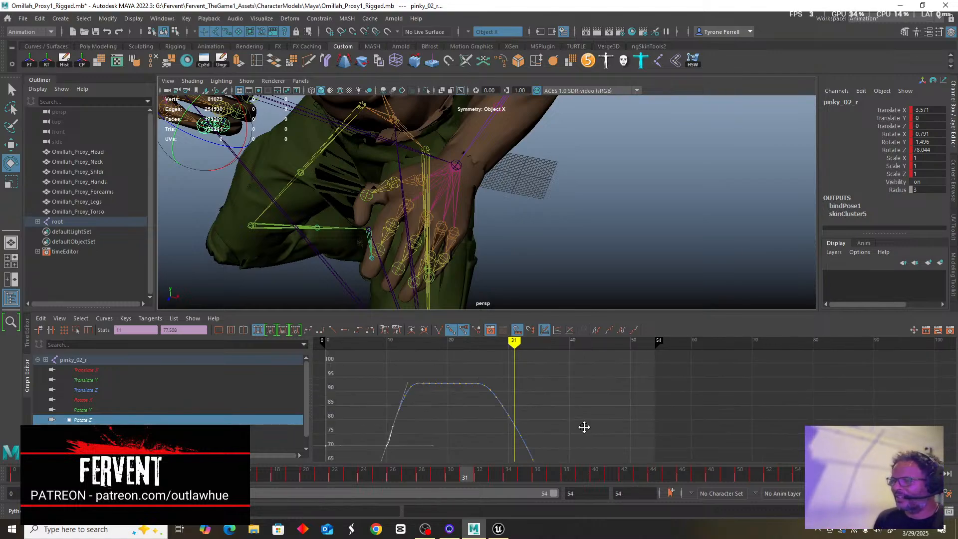
pyautogui.moveTo(585, 429)
pyautogui.keyDown('alt'); pyautogui.mouseDown(button='middle')
pyautogui.moveTo(630, 391)
pyautogui.moveTo(498, 385)
pyautogui.mouseUp(button='middle'); pyautogui.keyUp('alt')
pyautogui.scroll(-2, 619, 402)
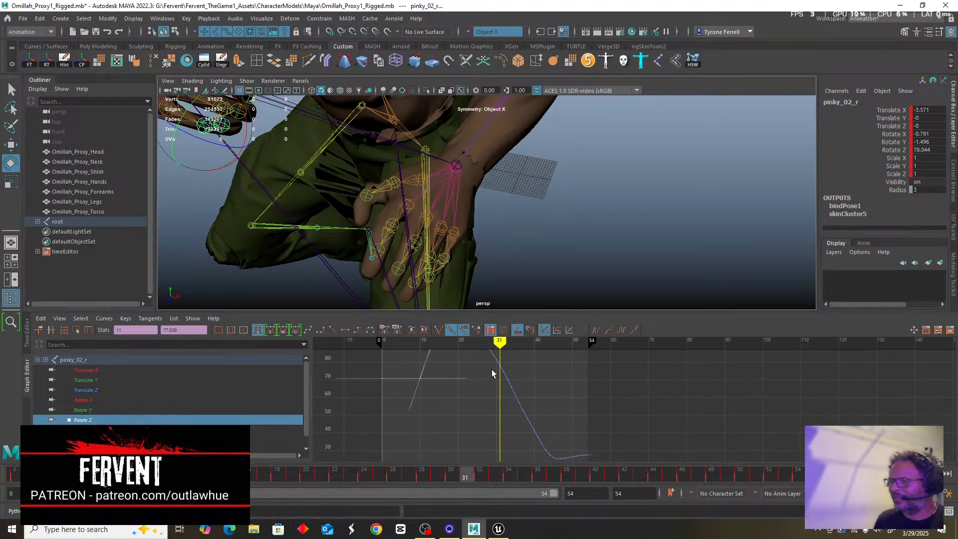
pyautogui.moveTo(491, 369); pyautogui.dragTo(612, 461)
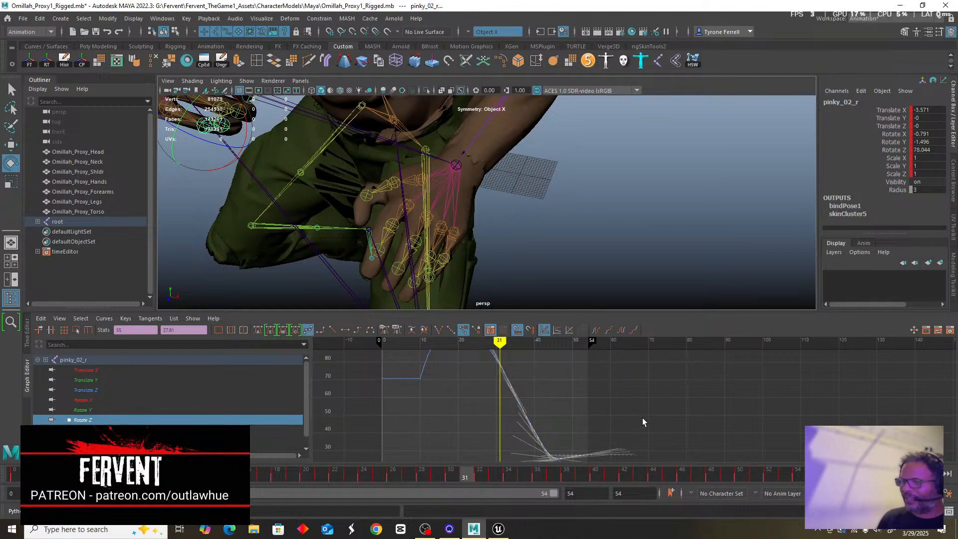
pyautogui.press('Delete')
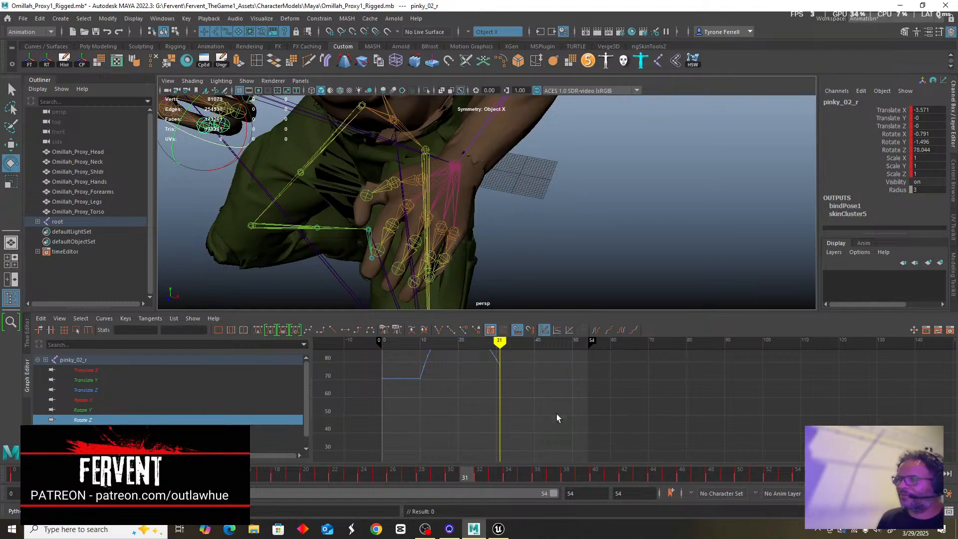
# Add a Rotate Z key at frame 54 with the same value as the key at frame 31.
pyautogui.scroll(5, 497, 406)
pyautogui.keyDown('alt'); pyautogui.moveTo(481, 379); pyautogui.dragTo(573, 466, button='middle'); pyautogui.keyUp('alt')
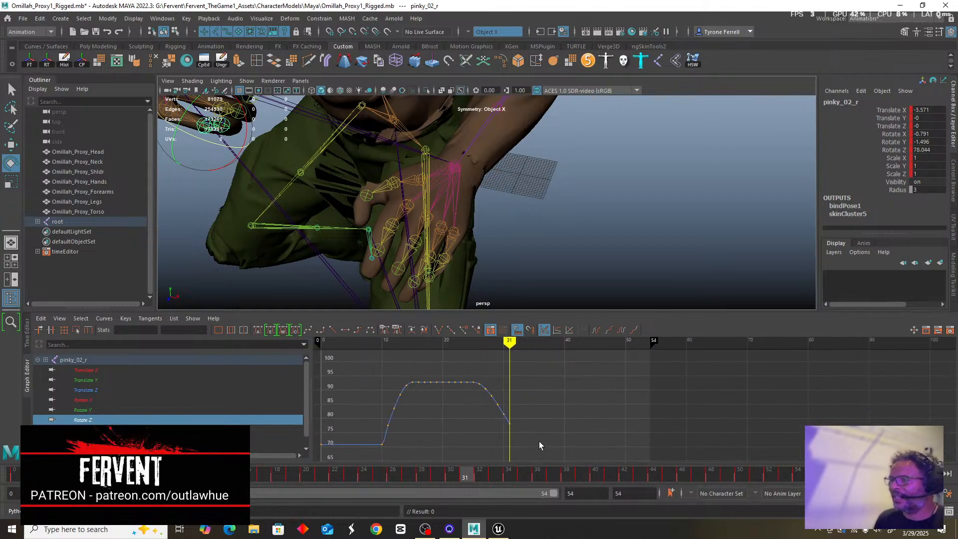
pyautogui.scroll(4, 524, 437)
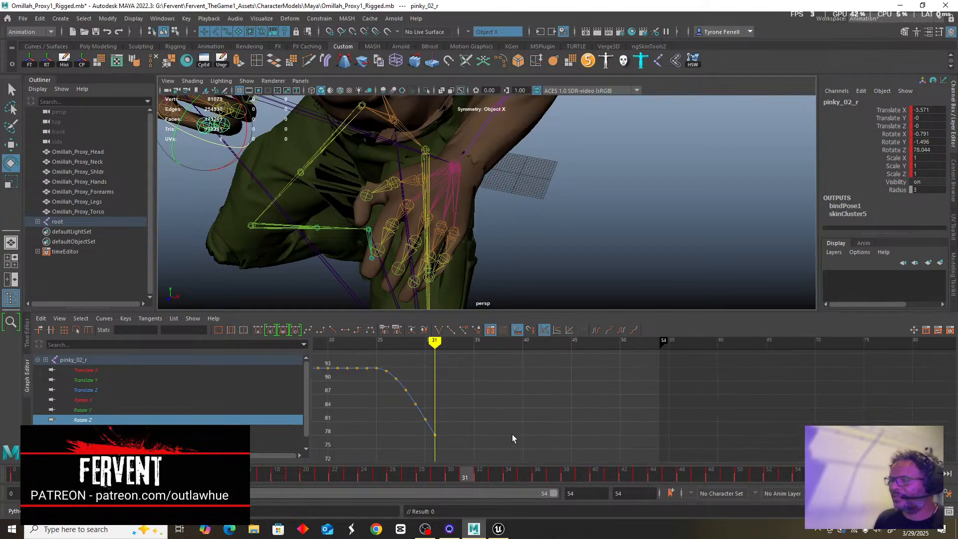
pyautogui.click(434, 434)
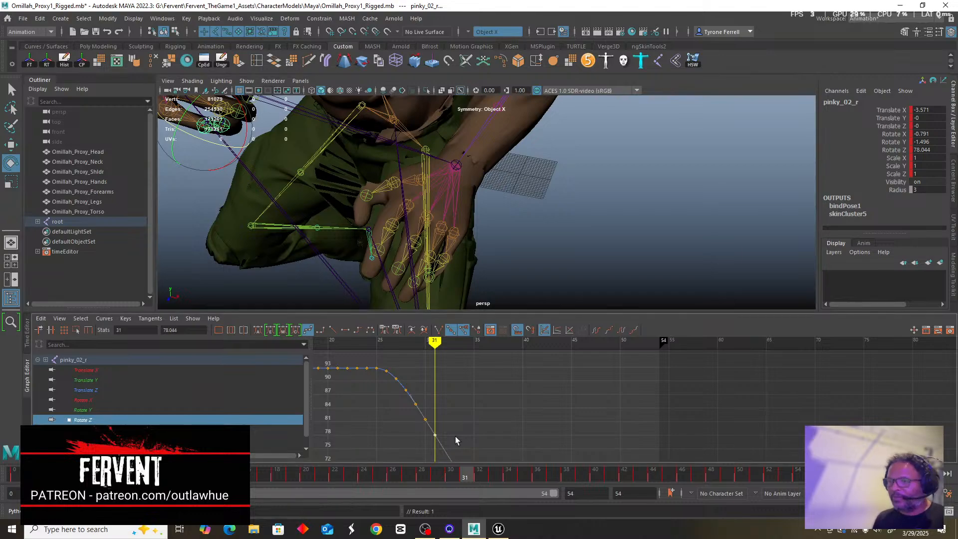
pyautogui.moveTo(434, 342); pyautogui.dragTo(657, 365)
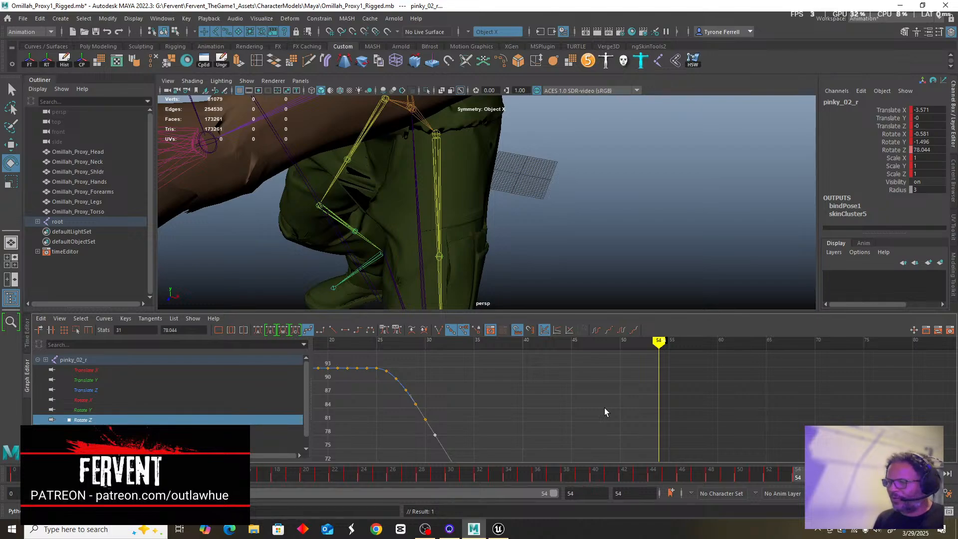
pyautogui.press('s')
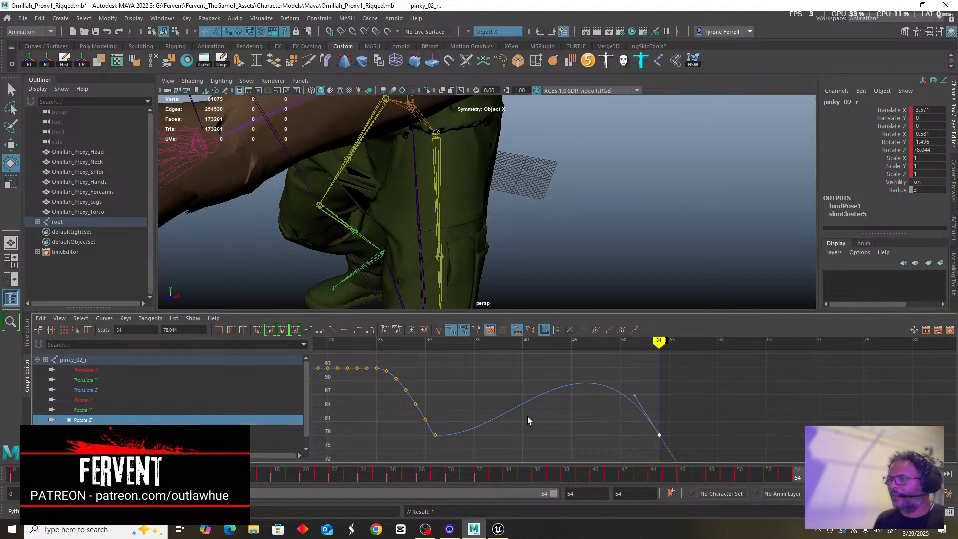
# Flatten the tangents of the Rotate Z keys at frames 31 and 54.
pyautogui.press('a')
pyautogui.moveTo(500, 417); pyautogui.dragTo(709, 448)
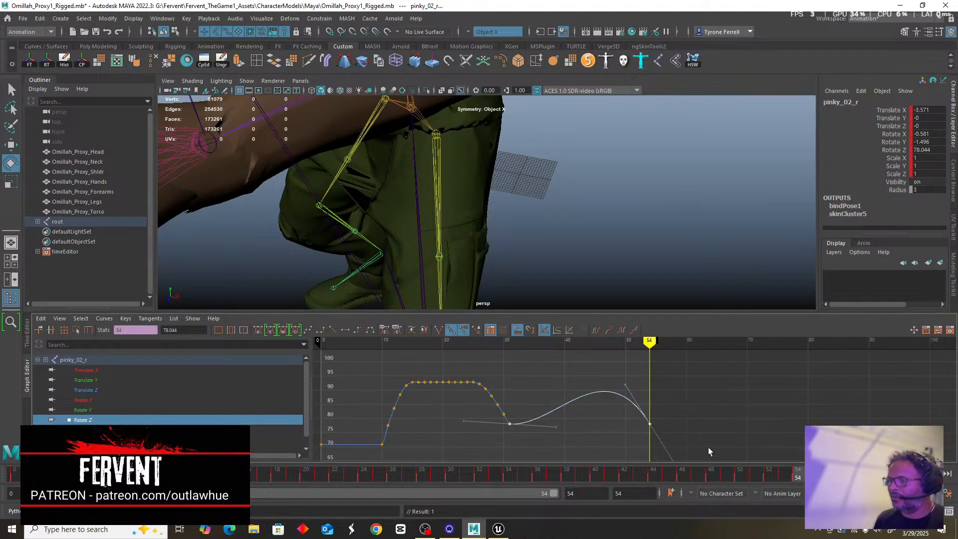
pyautogui.click(257, 330)
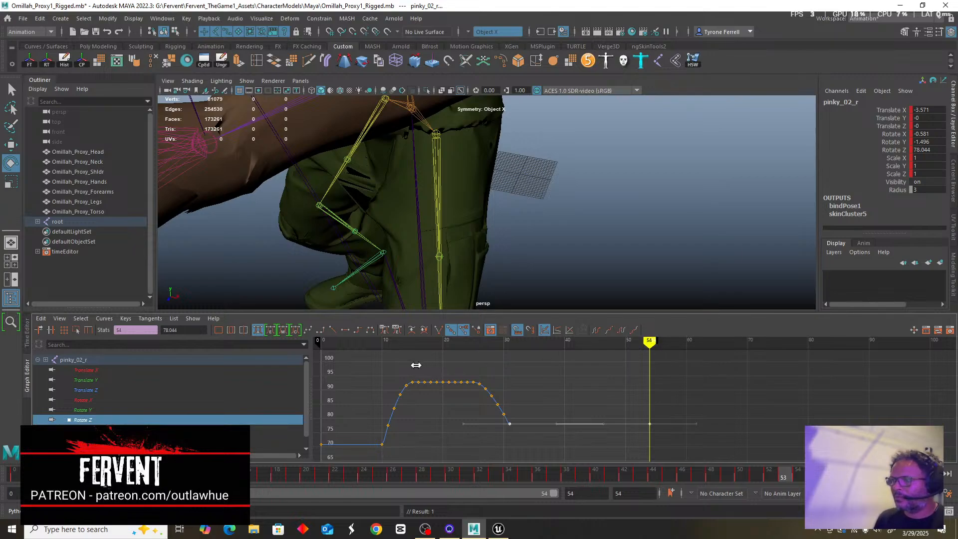
# Scrub back through frame 29 to frame 0 and examine the right hand and upper-body pose from several angles.
pyautogui.moveTo(416, 365); pyautogui.dragTo(497, 372)
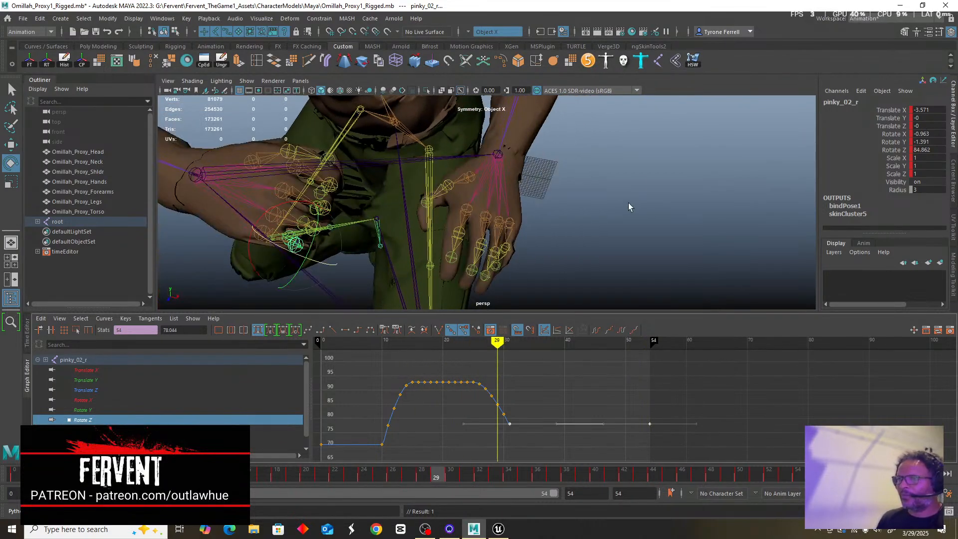
pyautogui.scroll(-6, 628, 207)
pyautogui.keyDown('alt'); pyautogui.moveTo(607, 267); pyautogui.dragTo(659, 210); pyautogui.keyUp('alt')
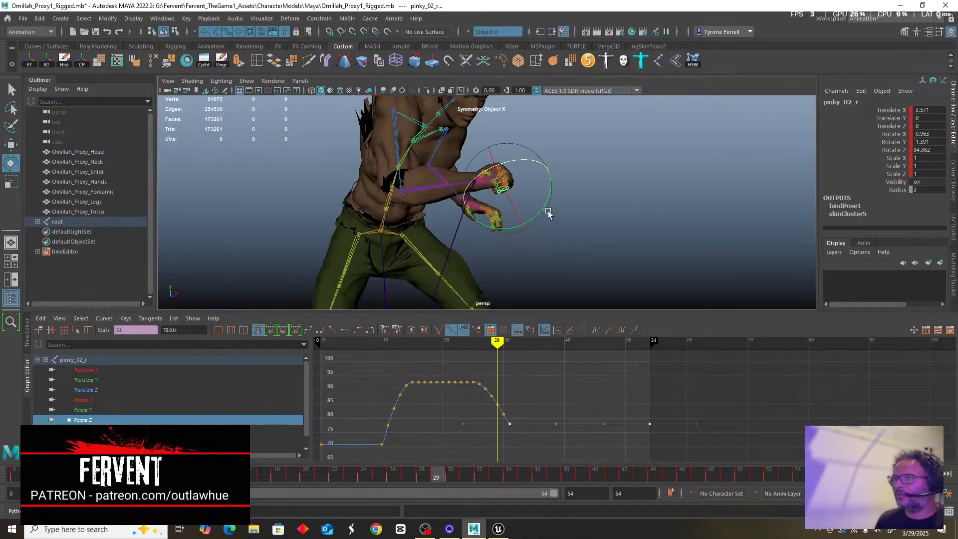
pyautogui.moveTo(497, 344); pyautogui.dragTo(323, 359)
pyautogui.moveTo(601, 235)
pyautogui.keyDown('alt'); pyautogui.mouseDown()
pyautogui.moveTo(515, 218)
pyautogui.moveTo(644, 224)
pyautogui.moveTo(520, 248)
pyautogui.moveTo(637, 253)
pyautogui.moveTo(480, 216)
pyautogui.moveTo(532, 239)
pyautogui.moveTo(500, 240)
pyautogui.moveTo(676, 258)
pyautogui.moveTo(528, 250)
pyautogui.moveTo(592, 265)
pyautogui.moveTo(483, 260)
pyautogui.moveTo(487, 228)
pyautogui.moveTo(531, 235)
pyautogui.moveTo(552, 315)
pyautogui.moveTo(488, 253)
pyautogui.moveTo(460, 252)
pyautogui.moveTo(492, 246)
pyautogui.moveTo(488, 253)
pyautogui.moveTo(439, 214)
pyautogui.moveTo(405, 235)
pyautogui.moveTo(453, 243)
pyautogui.moveTo(560, 198)
pyautogui.mouseUp(); pyautogui.keyUp('alt')
pyautogui.scroll(3, 433, 216)
pyautogui.scroll(-5, 432, 215)
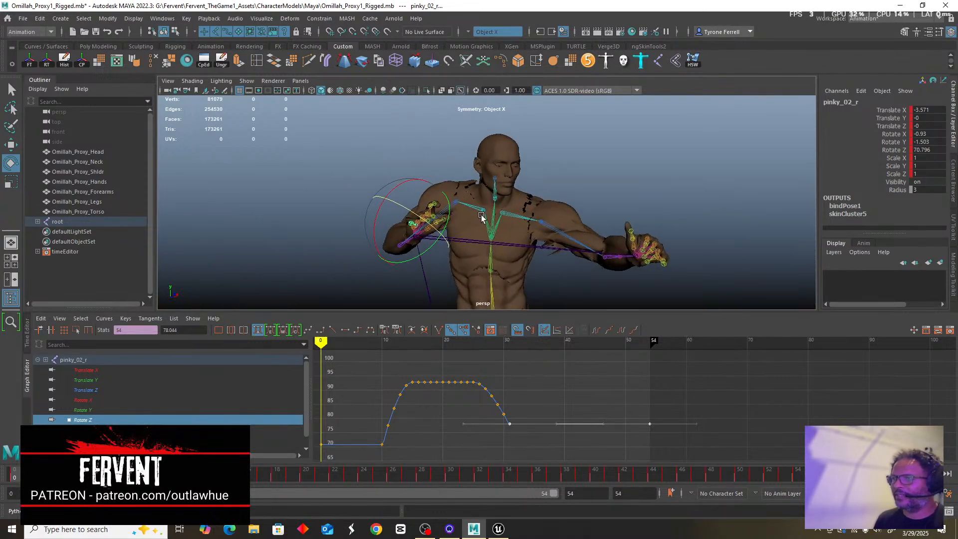
pyautogui.keyDown('alt'); pyautogui.moveTo(485, 215); pyautogui.dragTo(445, 214); pyautogui.keyUp('alt')
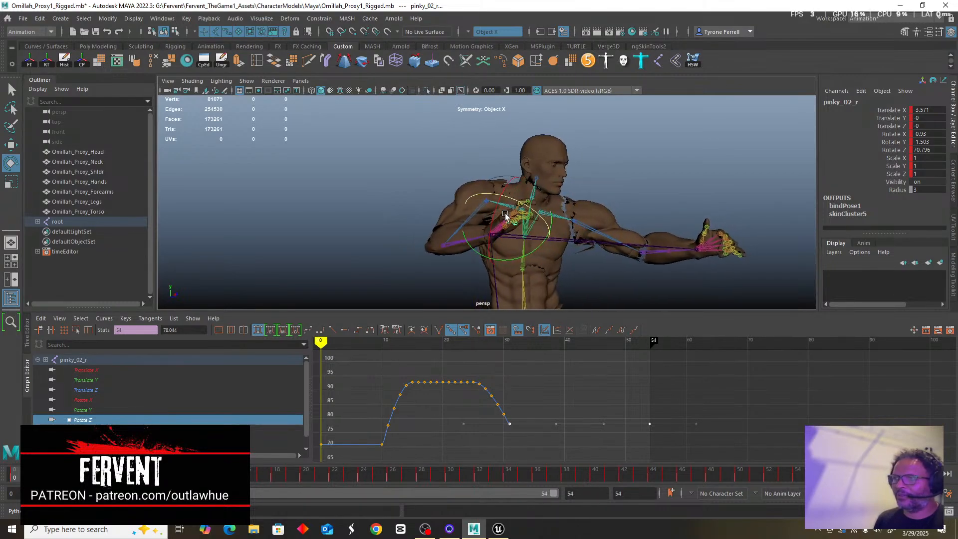
pyautogui.scroll(5, 445, 213)
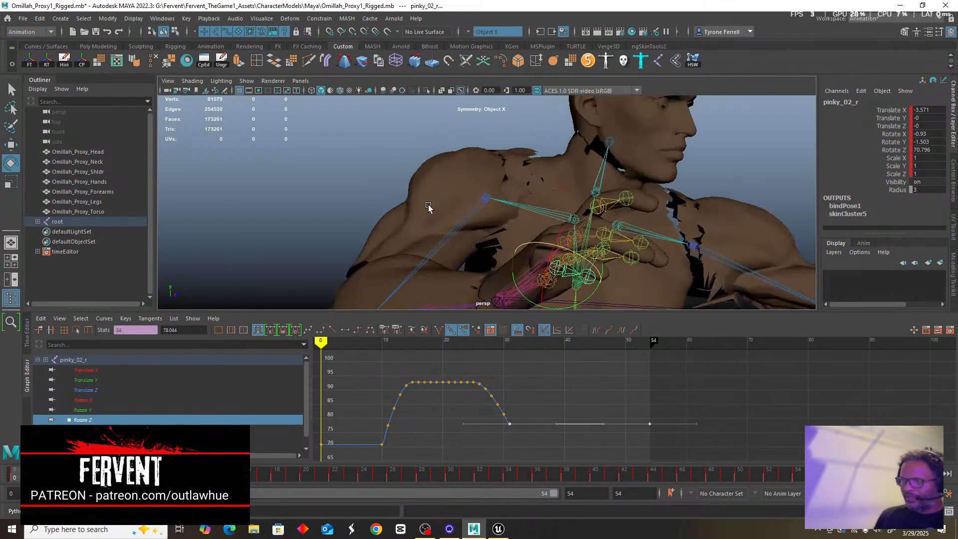
pyautogui.keyDown('alt'); pyautogui.moveTo(362, 216); pyautogui.dragTo(336, 196); pyautogui.keyUp('alt')
pyautogui.keyDown('alt'); pyautogui.moveTo(396, 196); pyautogui.dragTo(410, 223); pyautogui.keyUp('alt')
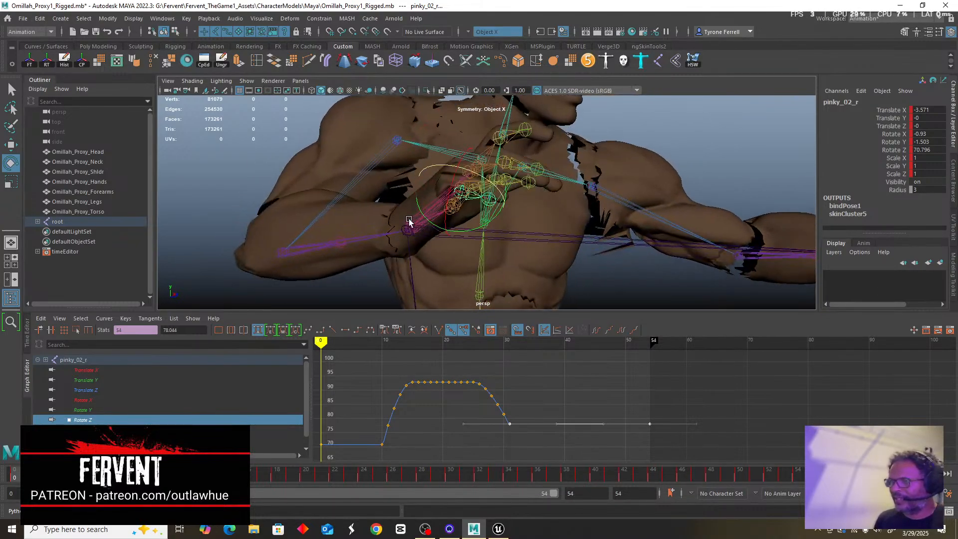
pyautogui.moveTo(410, 223)
pyautogui.keyDown('alt'); pyautogui.mouseDown(button='right')
pyautogui.moveTo(524, 232)
pyautogui.moveTo(409, 227)
pyautogui.mouseUp(button='right'); pyautogui.keyUp('alt')
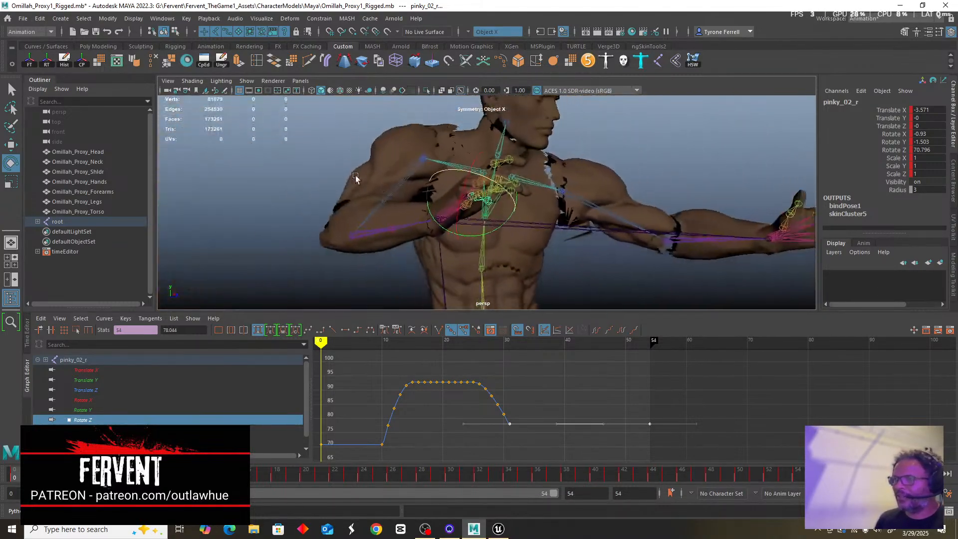
pyautogui.moveTo(409, 227)
pyautogui.keyDown('alt'); pyautogui.mouseDown()
pyautogui.moveTo(372, 210)
pyautogui.moveTo(389, 235)
pyautogui.moveTo(424, 219)
pyautogui.mouseUp(); pyautogui.keyUp('alt')
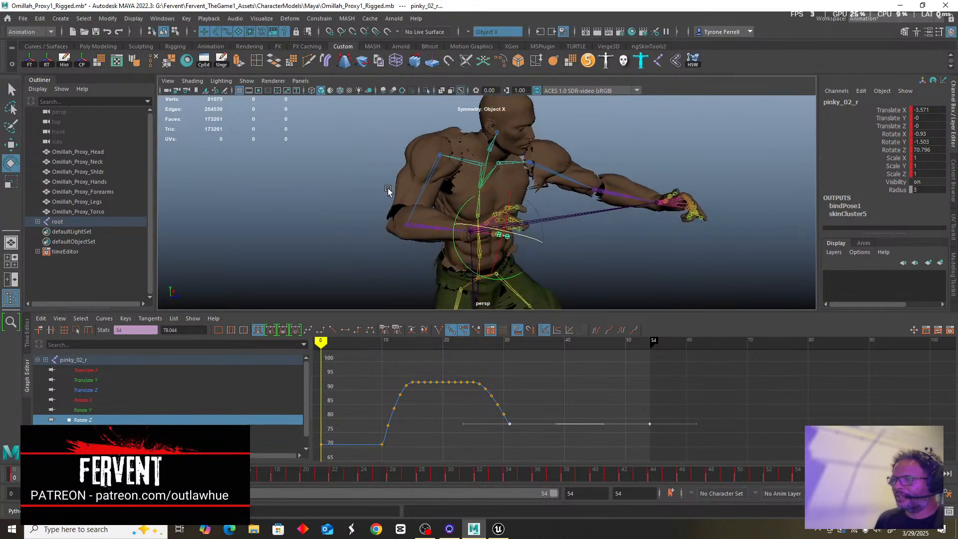
# Select the pinky_01_r joint at the base of the right pinky to display its animation curves.
pyautogui.keyDown('alt'); pyautogui.moveTo(424, 219); pyautogui.dragTo(573, 235, button='right'); pyautogui.keyUp('alt')
pyautogui.keyDown('alt'); pyautogui.moveTo(572, 237); pyautogui.dragTo(596, 244); pyautogui.keyUp('alt')
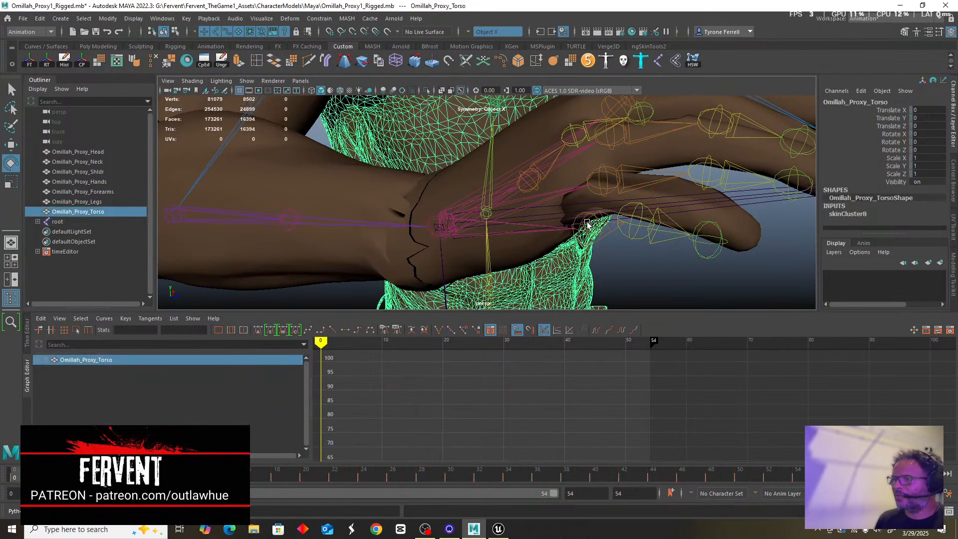
pyautogui.click(585, 226)
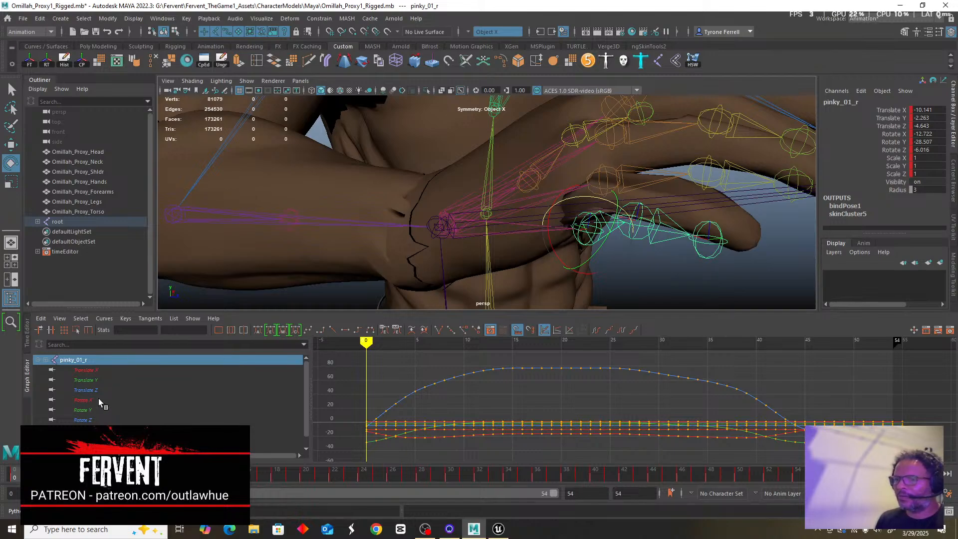
# Isolate the pinky_01_r Rotate X curve and delete all its keys before frame 14.
pyautogui.click(86, 399)
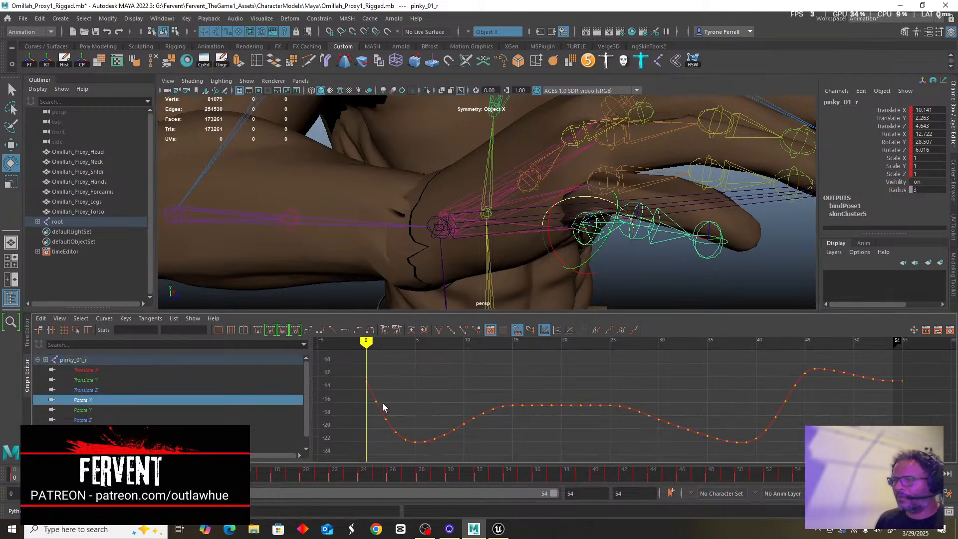
pyautogui.moveTo(369, 340)
pyautogui.mouseDown()
pyautogui.moveTo(492, 340)
pyautogui.moveTo(498, 361)
pyautogui.mouseUp()
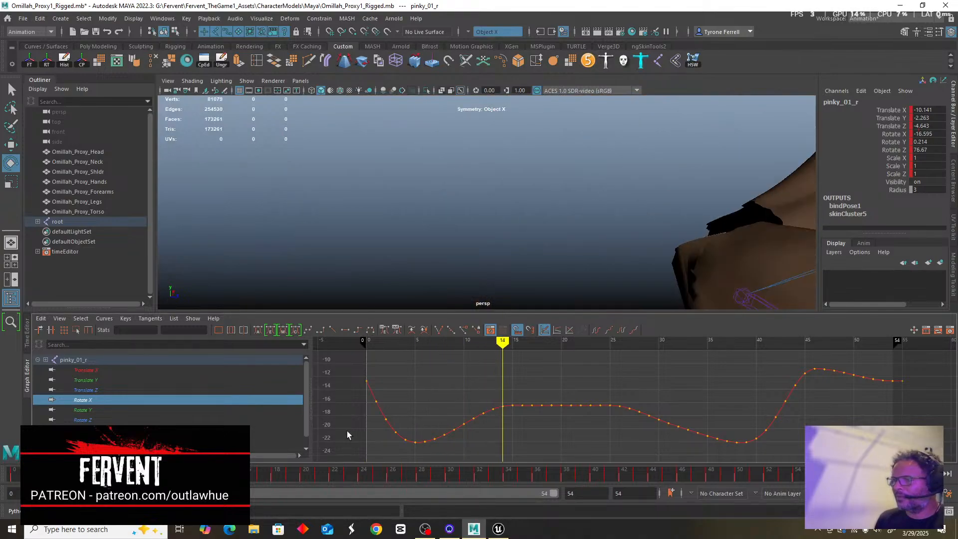
pyautogui.moveTo(399, 456); pyautogui.dragTo(497, 458)
pyautogui.press('Delete')
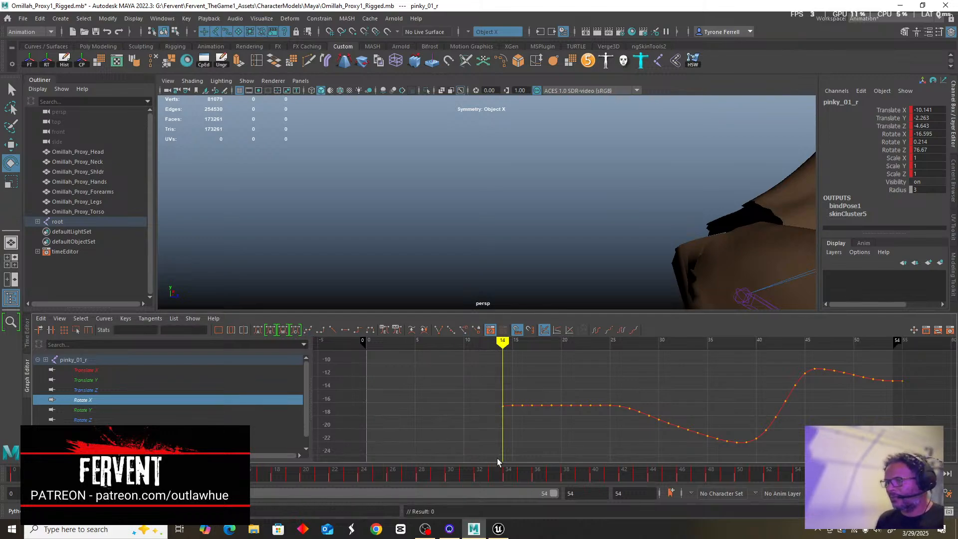
# Add a Rotate X key at frame 0 matching the frame 14 key, and flatten the tangents of both keys.
pyautogui.click(502, 405)
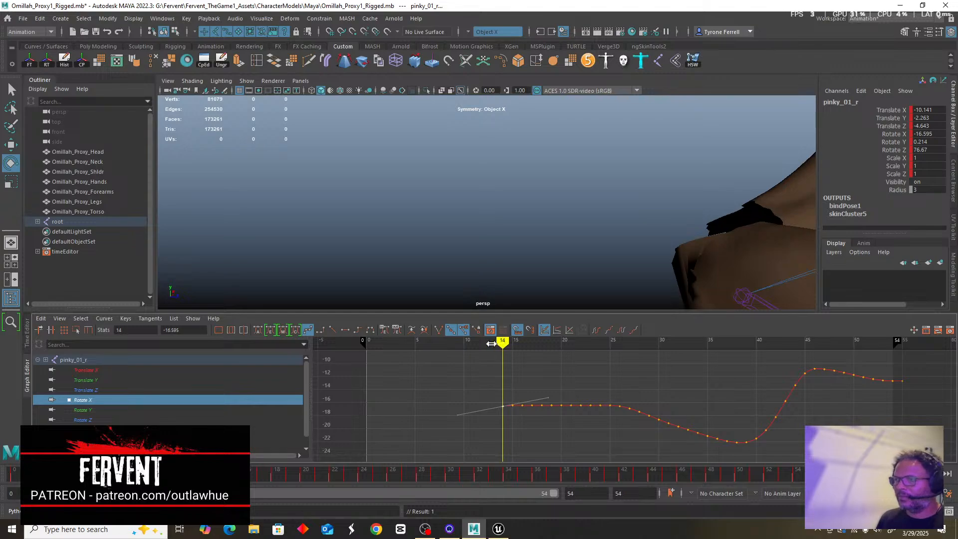
pyautogui.moveTo(501, 344); pyautogui.dragTo(366, 349)
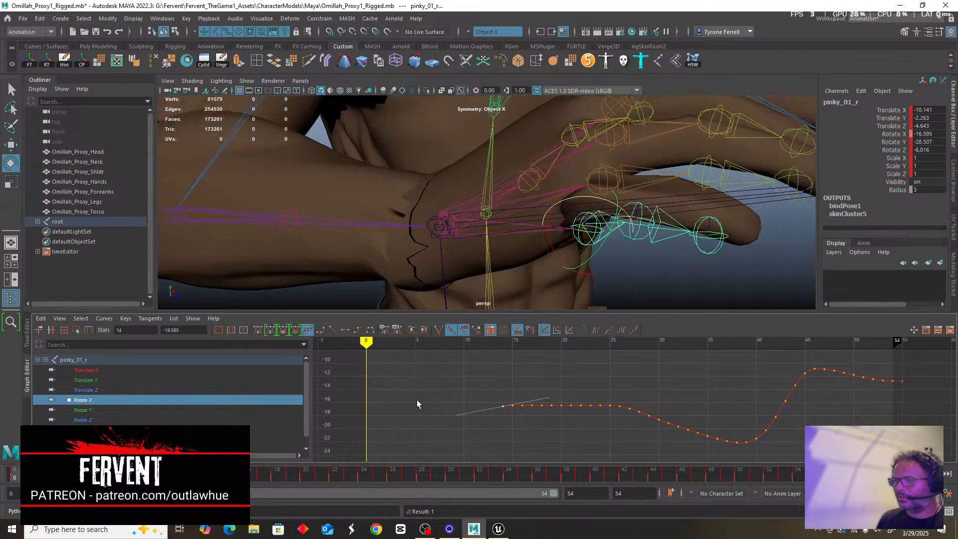
pyautogui.press('s')
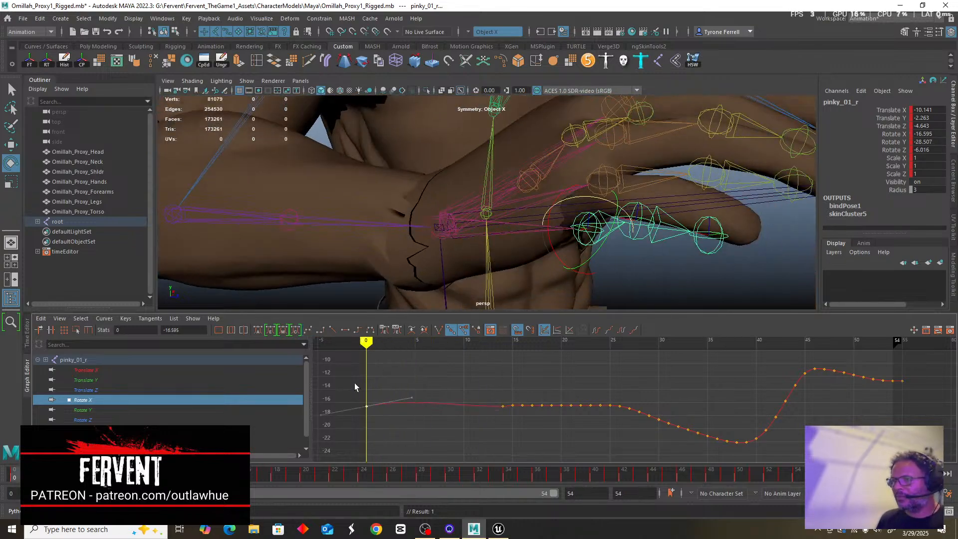
pyautogui.moveTo(354, 382); pyautogui.dragTo(505, 429)
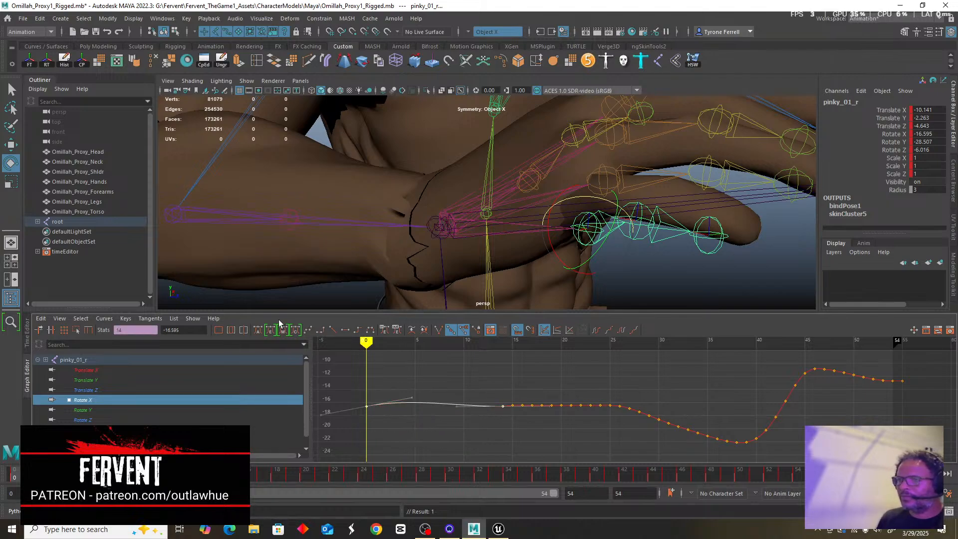
pyautogui.click(256, 331)
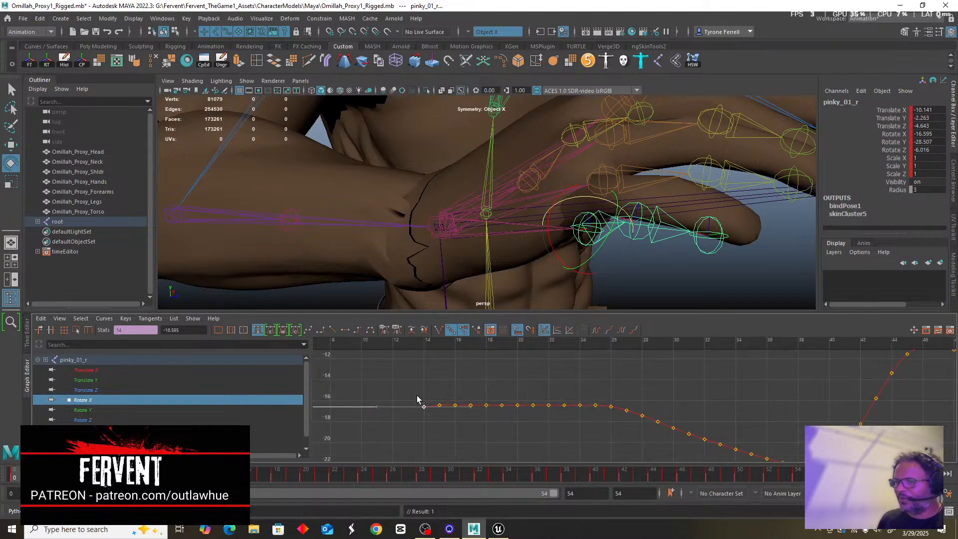
# Scrub between frames 33 and 50 and examine the right hand and pinky pose against the Rotate X curve from several angles.
pyautogui.scroll(-3, 438, 414)
pyautogui.keyDown('alt'); pyautogui.moveTo(500, 415); pyautogui.dragTo(382, 408, button='middle'); pyautogui.keyUp('alt')
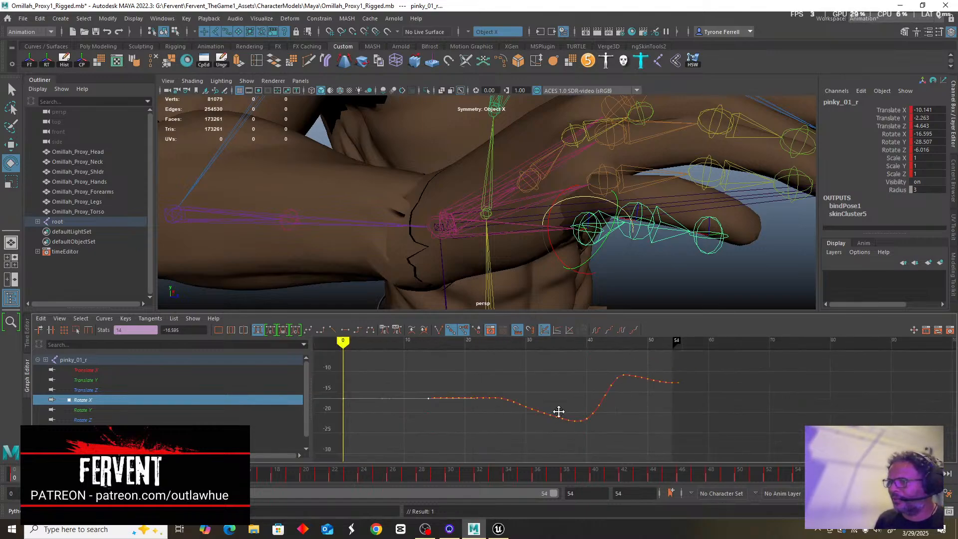
pyautogui.keyDown('alt'); pyautogui.moveTo(559, 410); pyautogui.dragTo(459, 439, button='middle'); pyautogui.keyUp('alt')
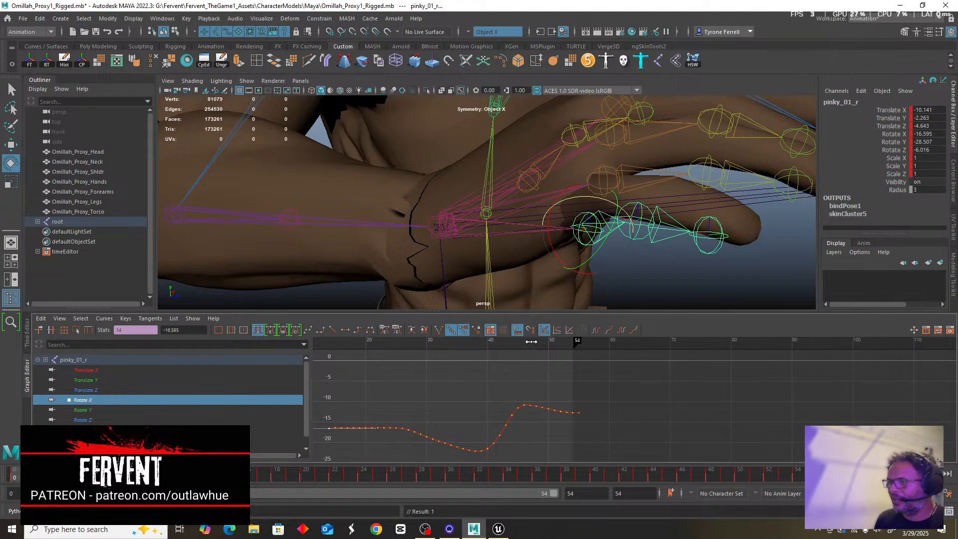
pyautogui.moveTo(611, 344)
pyautogui.mouseDown()
pyautogui.moveTo(406, 379)
pyautogui.moveTo(463, 385)
pyautogui.moveTo(474, 364)
pyautogui.mouseUp()
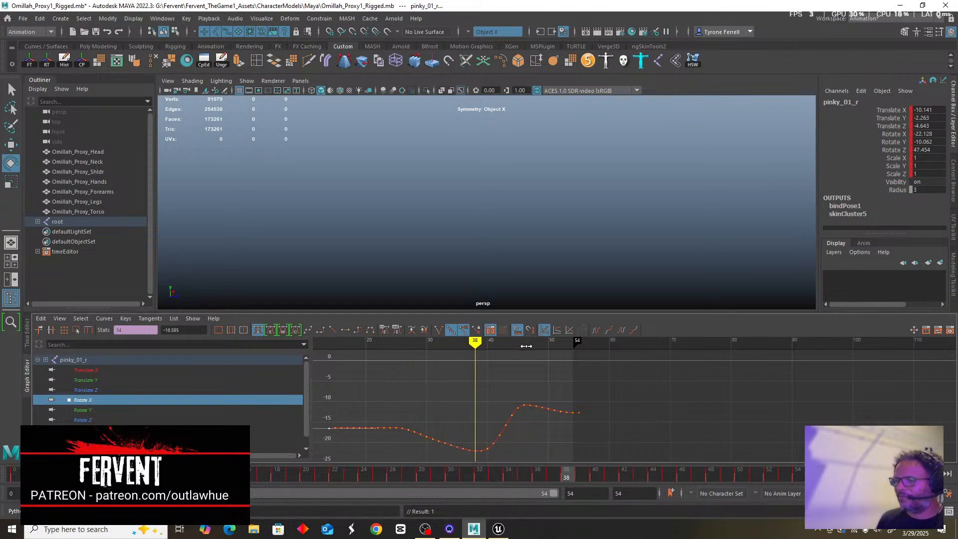
pyautogui.scroll(-5, 524, 192)
pyautogui.keyDown('alt'); pyautogui.moveTo(569, 209); pyautogui.dragTo(451, 202); pyautogui.keyUp('alt')
pyautogui.scroll(3, 558, 221)
pyautogui.keyDown('alt'); pyautogui.moveTo(557, 218); pyautogui.dragTo(642, 245, button='right'); pyautogui.keyUp('alt')
pyautogui.keyDown('alt'); pyautogui.moveTo(575, 200); pyautogui.dragTo(506, 200, button='middle'); pyautogui.keyUp('alt')
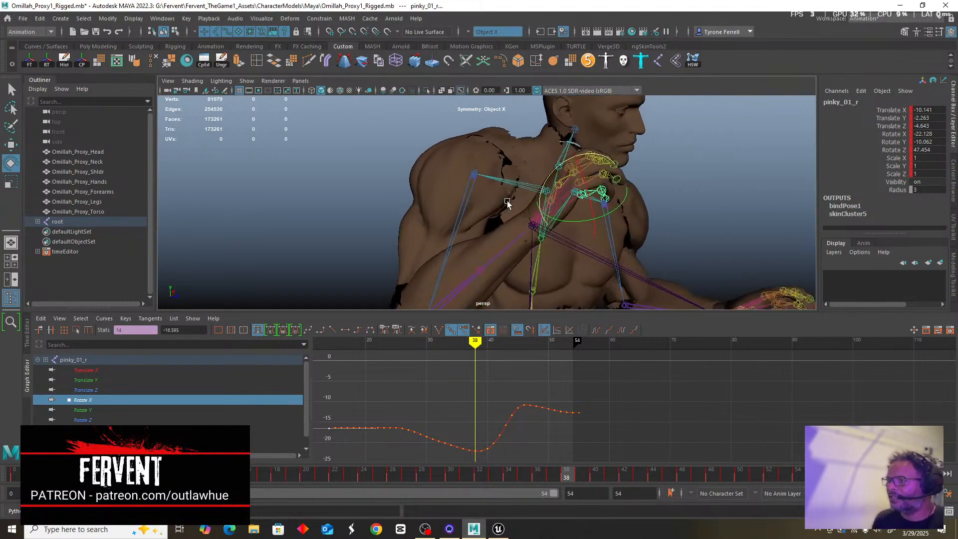
pyautogui.moveTo(476, 343); pyautogui.dragTo(547, 353)
pyautogui.keyDown('alt'); pyautogui.moveTo(417, 213); pyautogui.dragTo(393, 193); pyautogui.keyUp('alt')
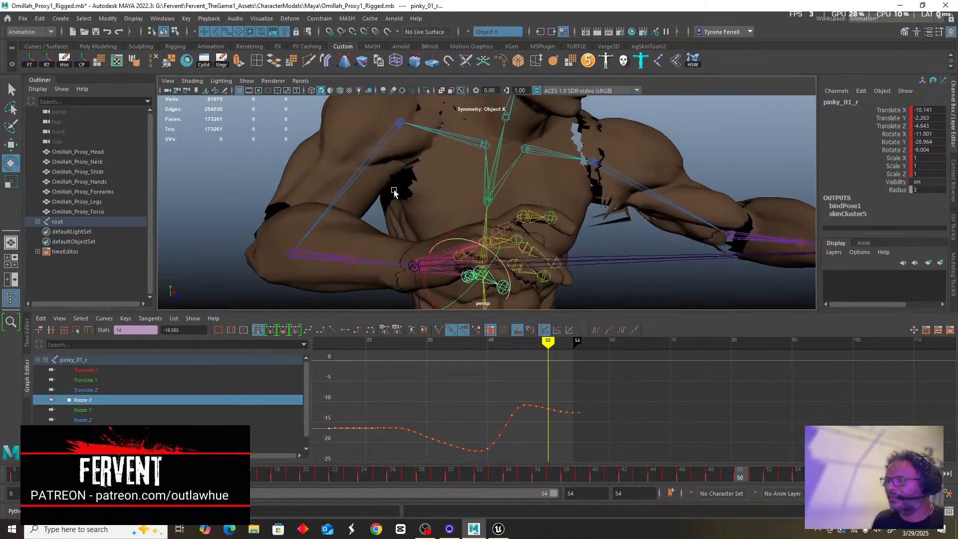
pyautogui.moveTo(393, 193)
pyautogui.keyDown('alt'); pyautogui.mouseDown(button='right')
pyautogui.moveTo(411, 201)
pyautogui.moveTo(388, 192)
pyautogui.mouseUp(button='right'); pyautogui.keyUp('alt')
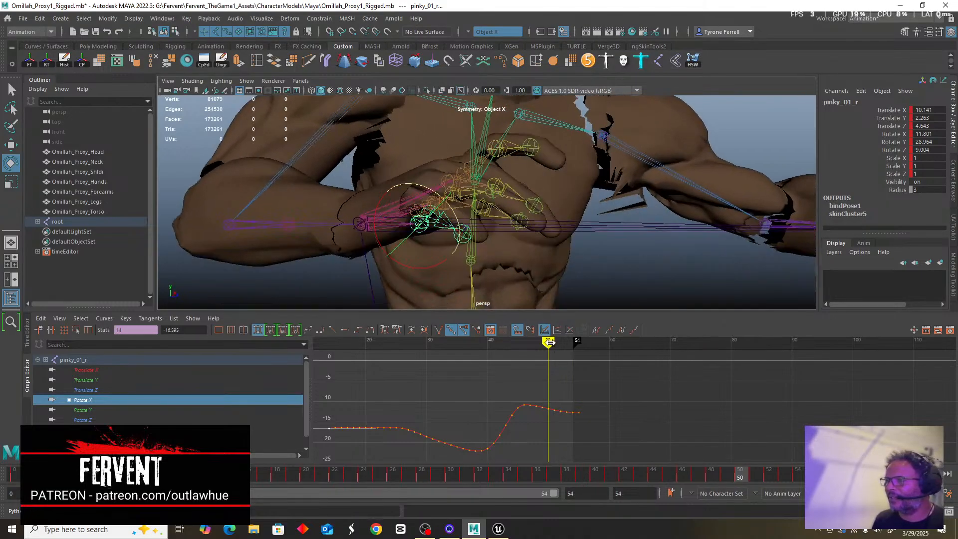
pyautogui.moveTo(548, 344)
pyautogui.mouseDown()
pyautogui.moveTo(562, 344)
pyautogui.moveTo(447, 360)
pyautogui.mouseUp()
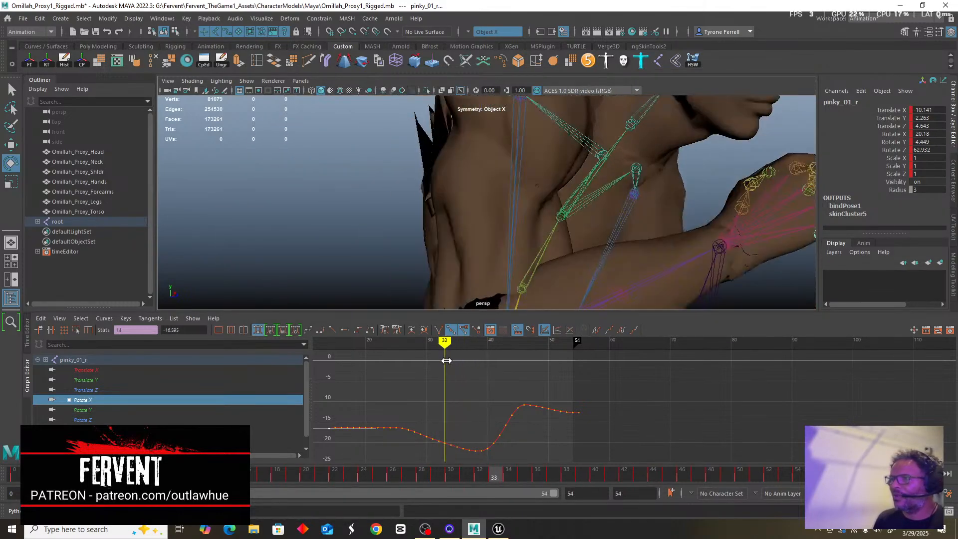
pyautogui.keyDown('alt'); pyautogui.moveTo(513, 165); pyautogui.dragTo(368, 207); pyautogui.keyUp('alt')
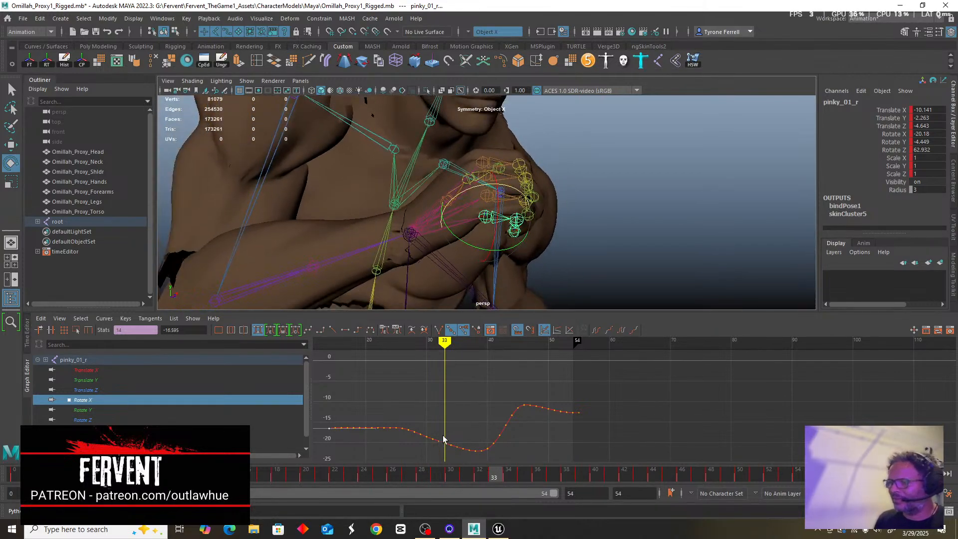
# Delete the Rotate X keys after frame 33 and copy the frame 33 key to frame 54.
pyautogui.moveTo(596, 388); pyautogui.dragTo(448, 474)
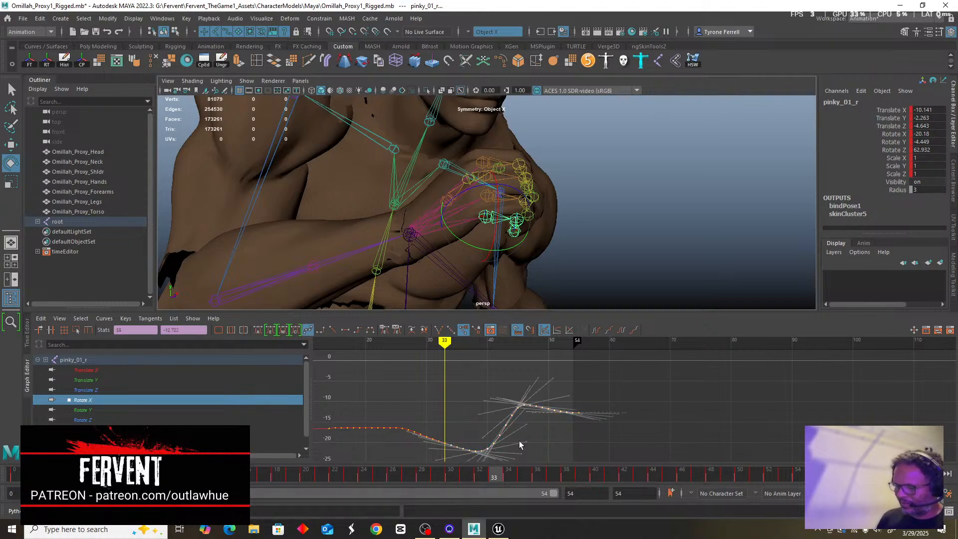
pyautogui.press('Delete')
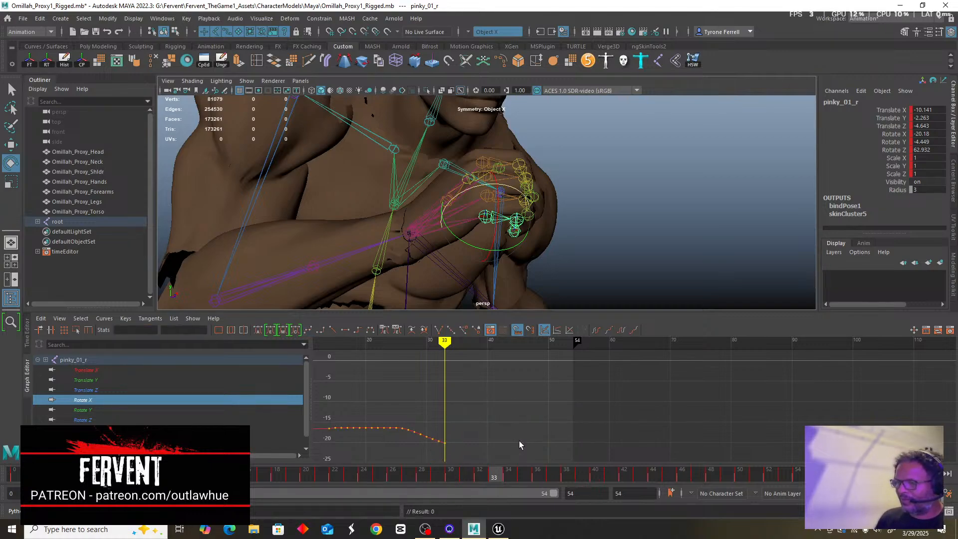
pyautogui.click(445, 443)
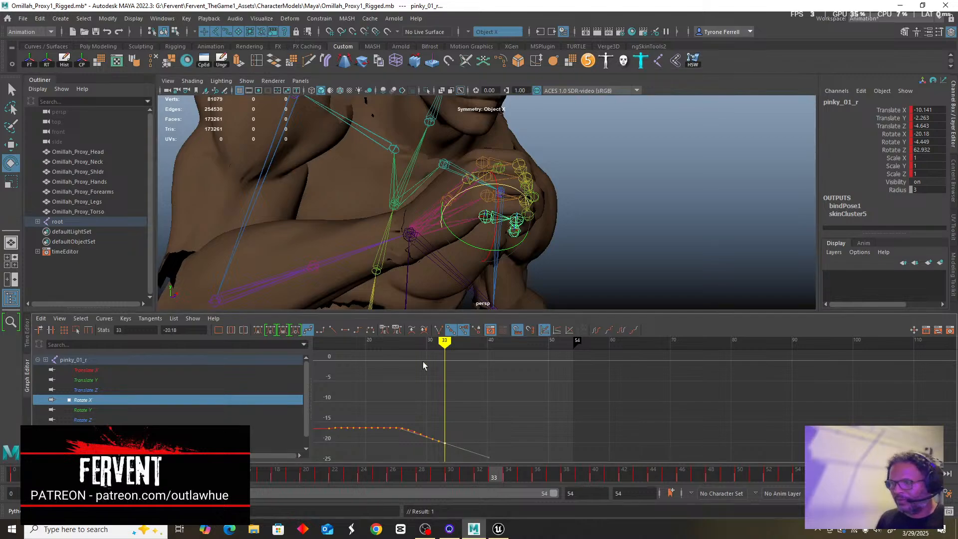
pyautogui.moveTo(445, 342); pyautogui.dragTo(570, 359)
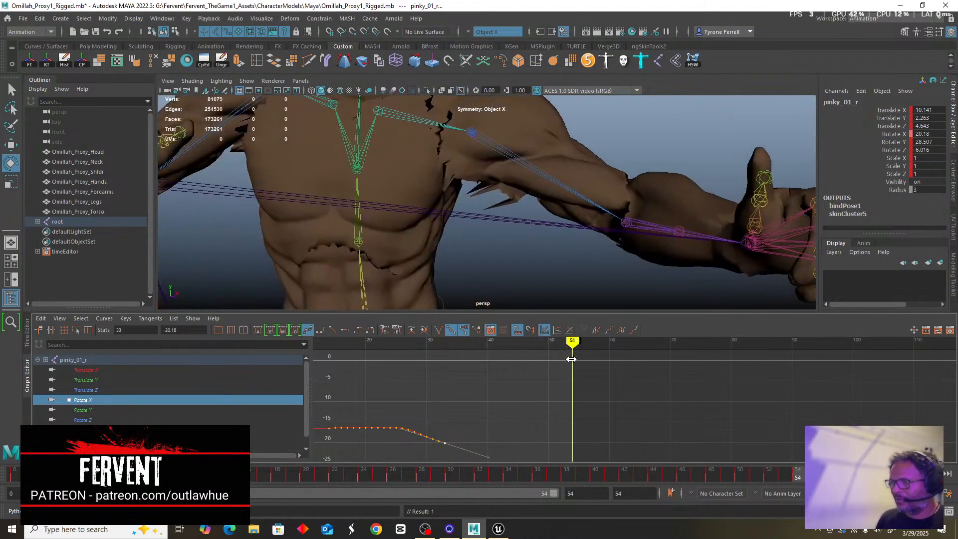
pyautogui.hotkey('ctrl', 'v')
# Flatten the tangents of the Rotate X keys at frames 33 and 54.
pyautogui.scroll(-6, 493, 413)
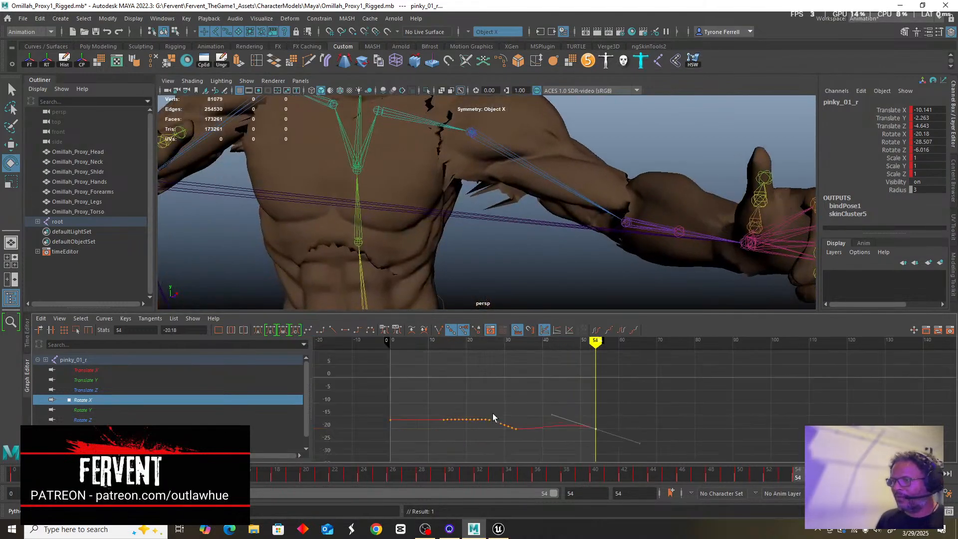
pyautogui.scroll(2, 493, 411)
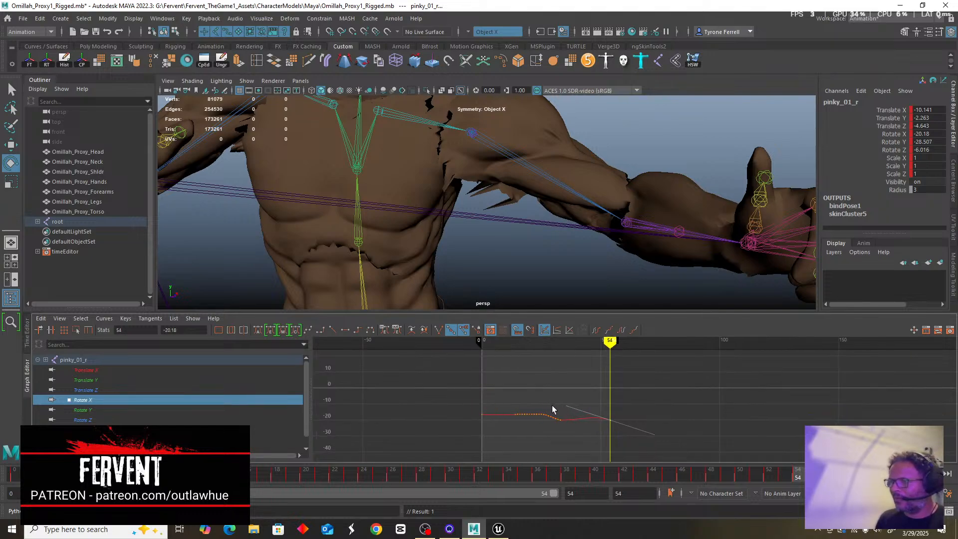
pyautogui.moveTo(553, 410); pyautogui.dragTo(621, 438)
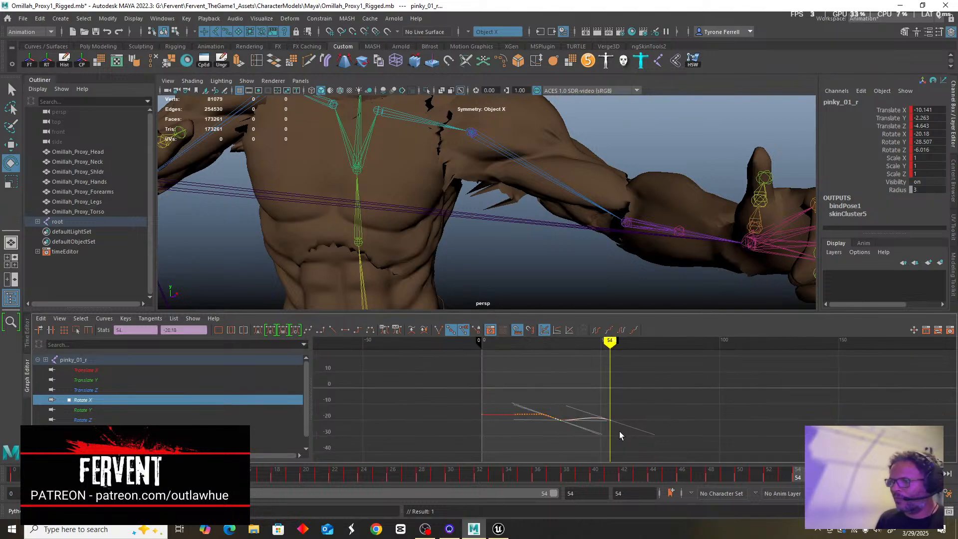
pyautogui.click(258, 330)
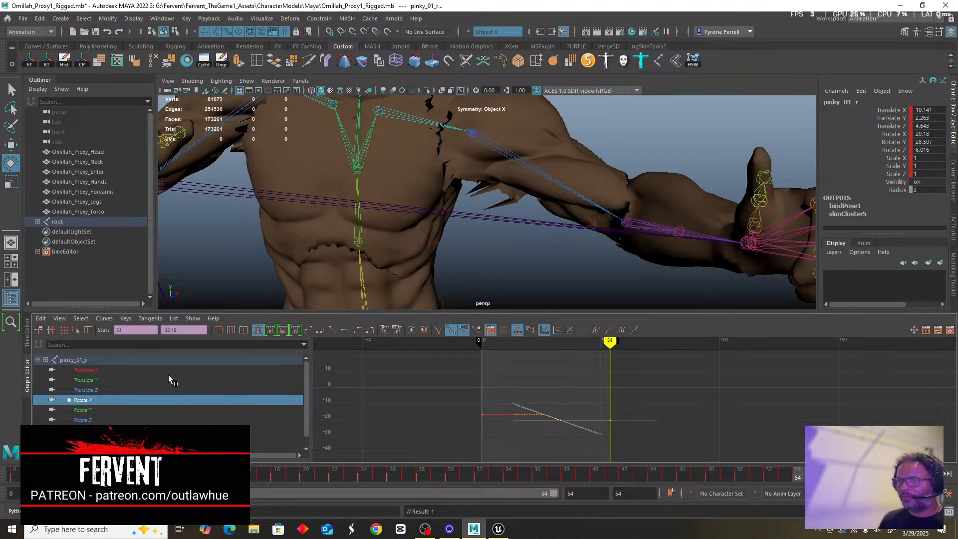
# Start saving the scene as a new file in the CharacterModels\Anim\Player\DemiGod\Melee1 folder.
pyautogui.click(22, 19)
pyautogui.click(48, 71)
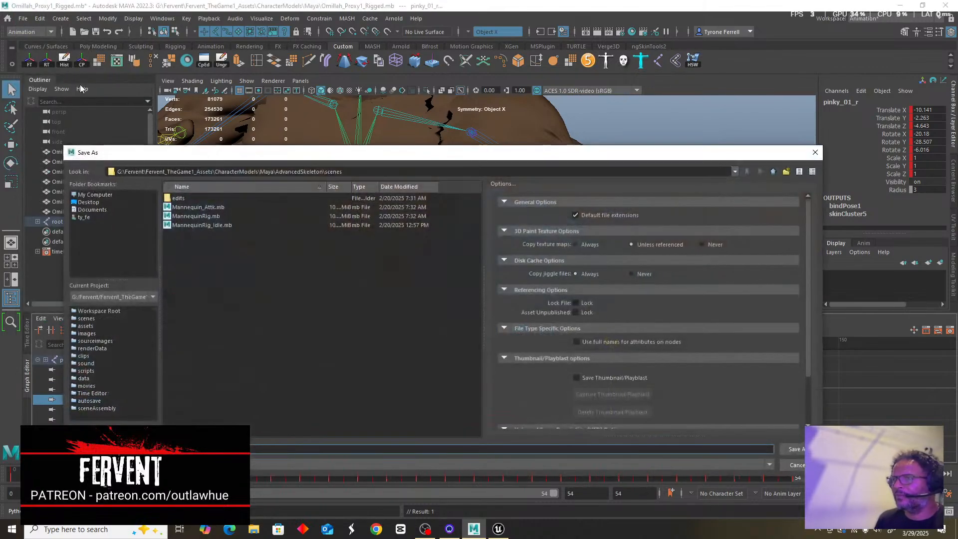
pyautogui.click(735, 172)
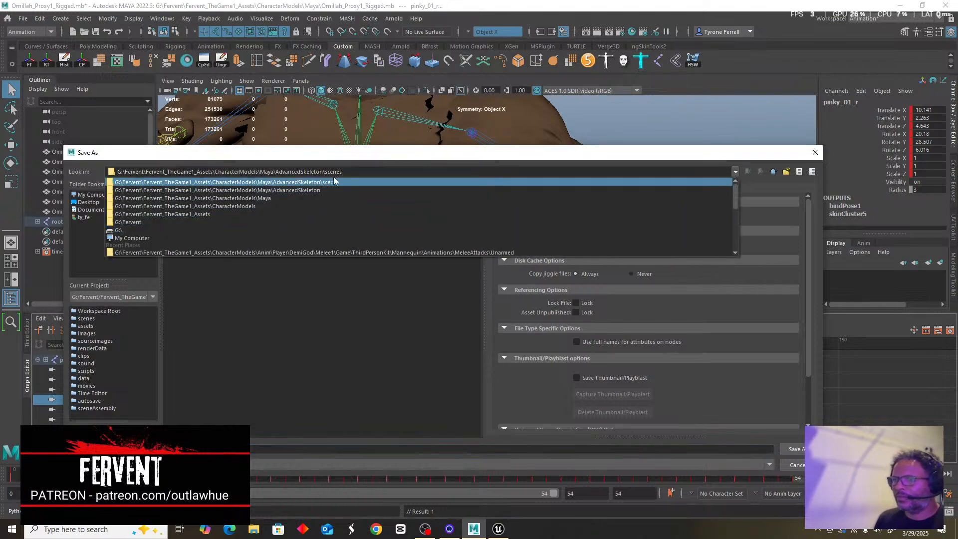
pyautogui.click(295, 198)
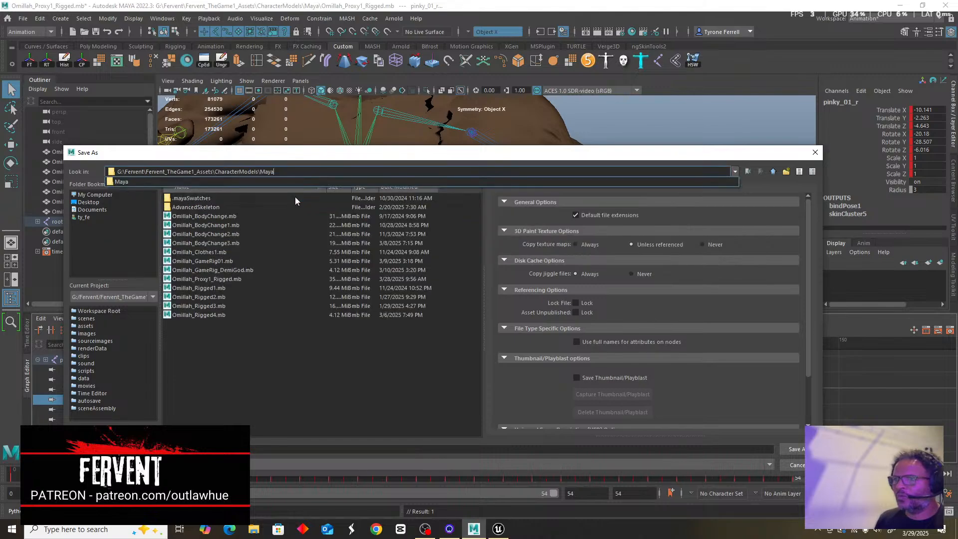
pyautogui.click(773, 172)
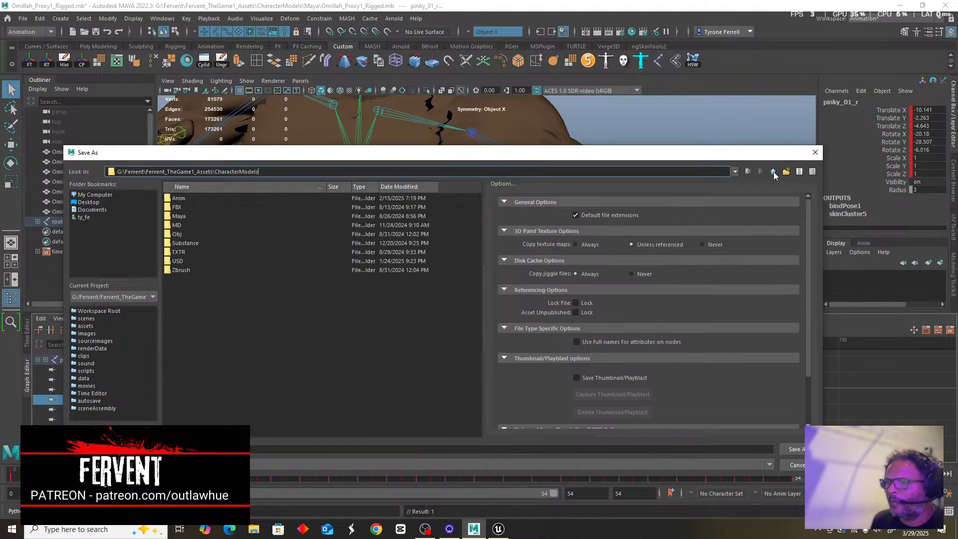
pyautogui.doubleClick(178, 198)
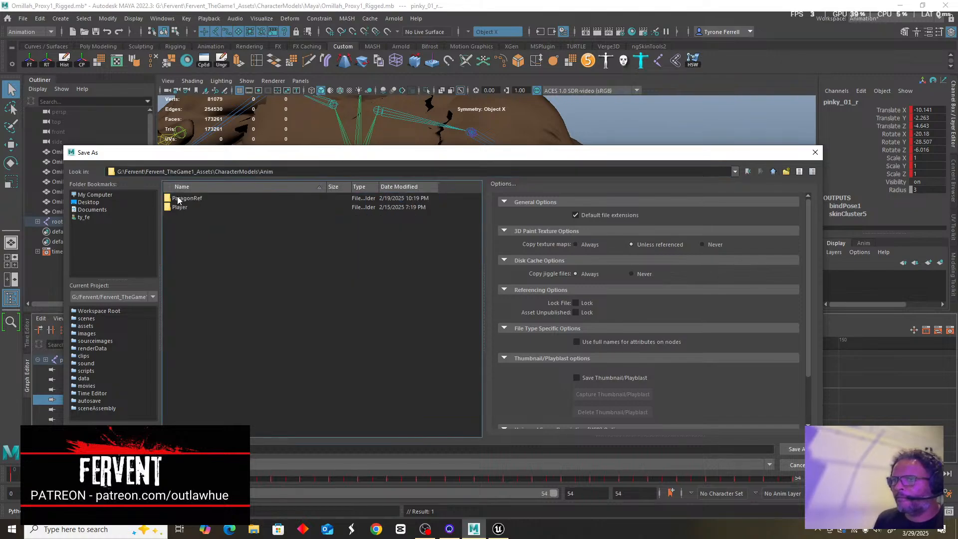
pyautogui.click(179, 208)
pyautogui.doubleClick(178, 208)
pyautogui.doubleClick(183, 198)
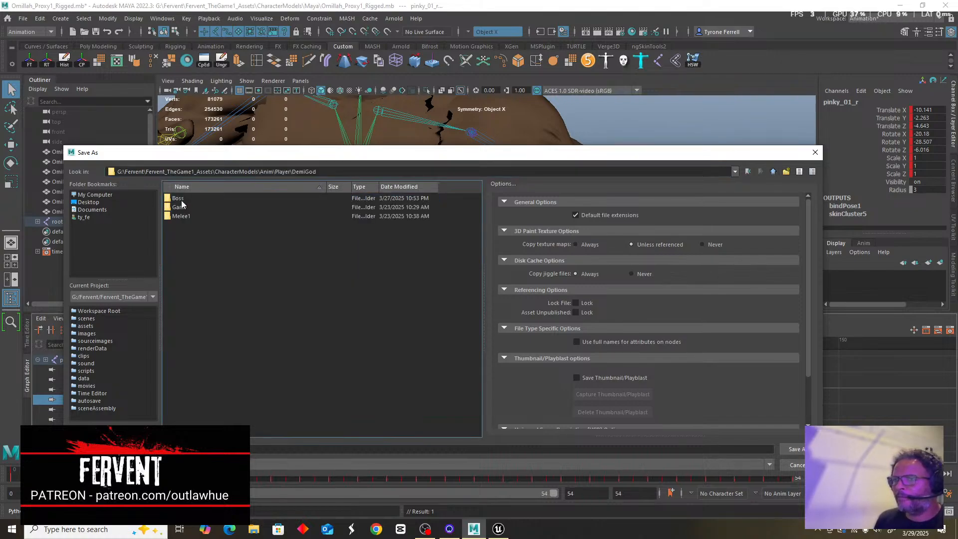
pyautogui.doubleClick(182, 215)
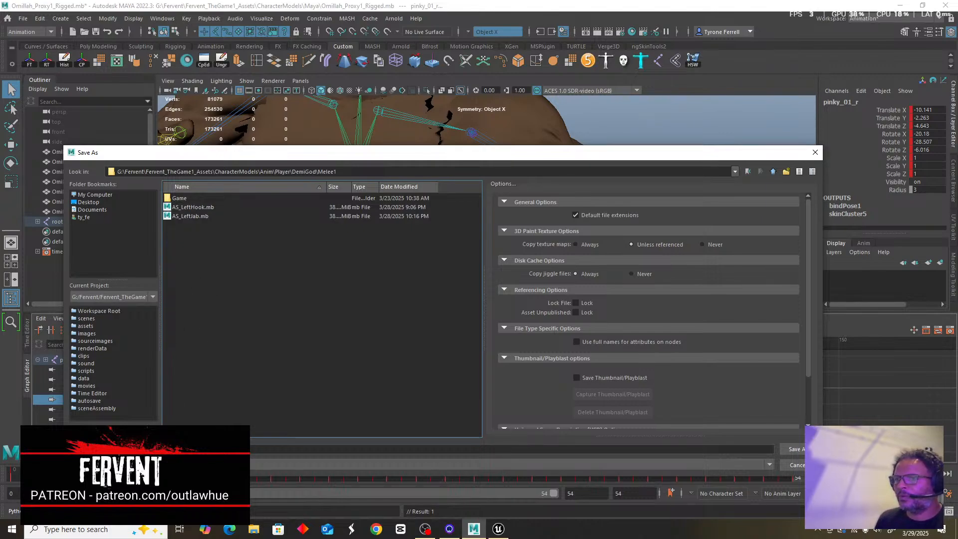
# Name the new scene file AS_JabRightCross and save it in the Melee1 folder.
pyautogui.click(209, 449)
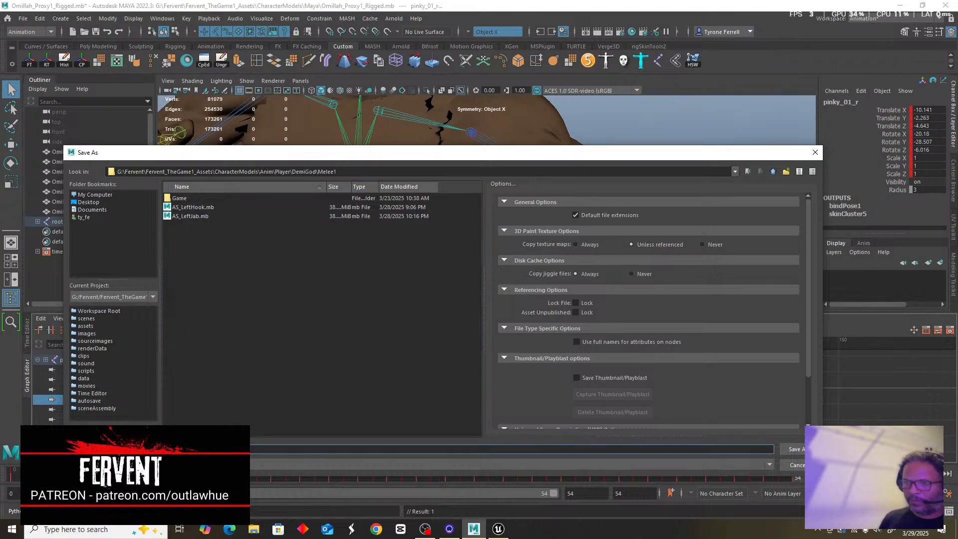
pyautogui.write('A')
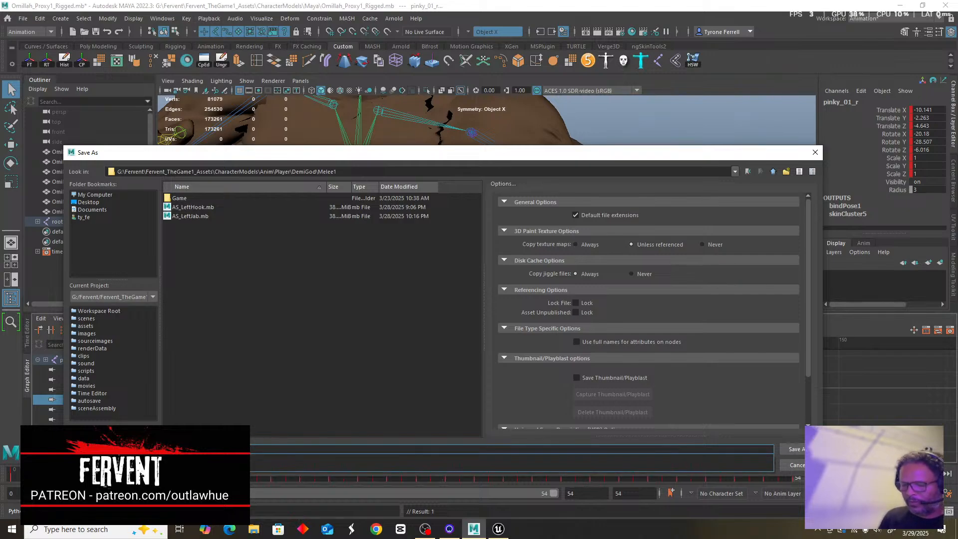
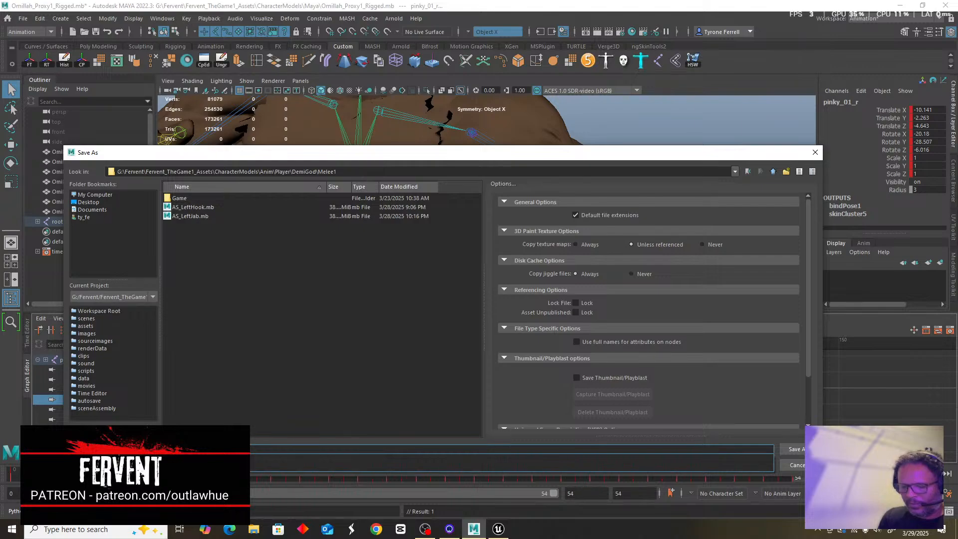
pyautogui.write('R')
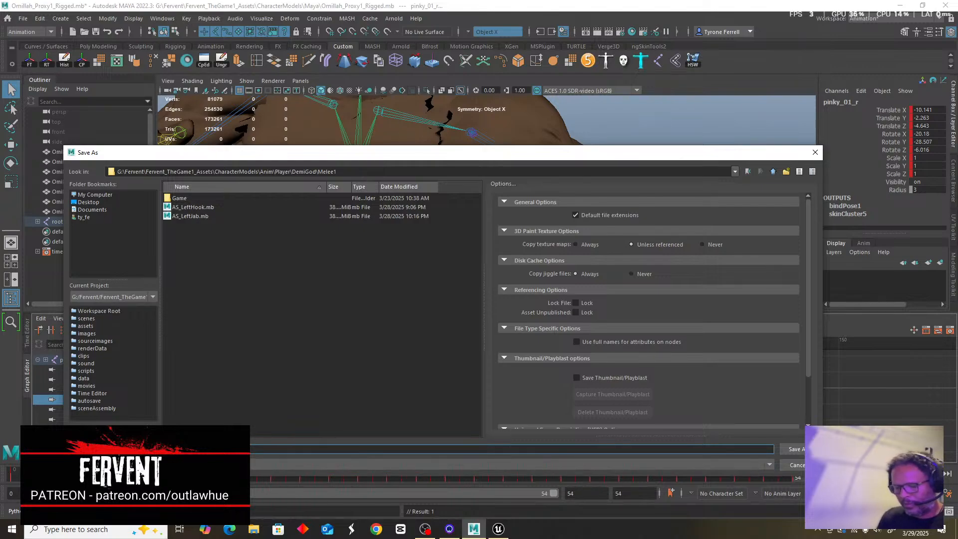
pyautogui.press('Return')
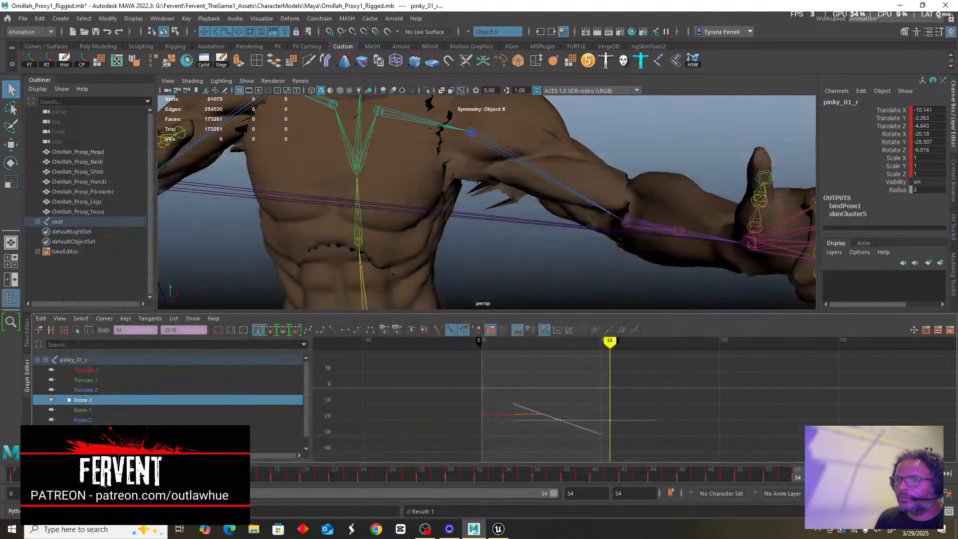
# Delete the Rotate Y keys after frame 38 on the right pinky's base joint, pinky_01_r.
pyautogui.press('e')
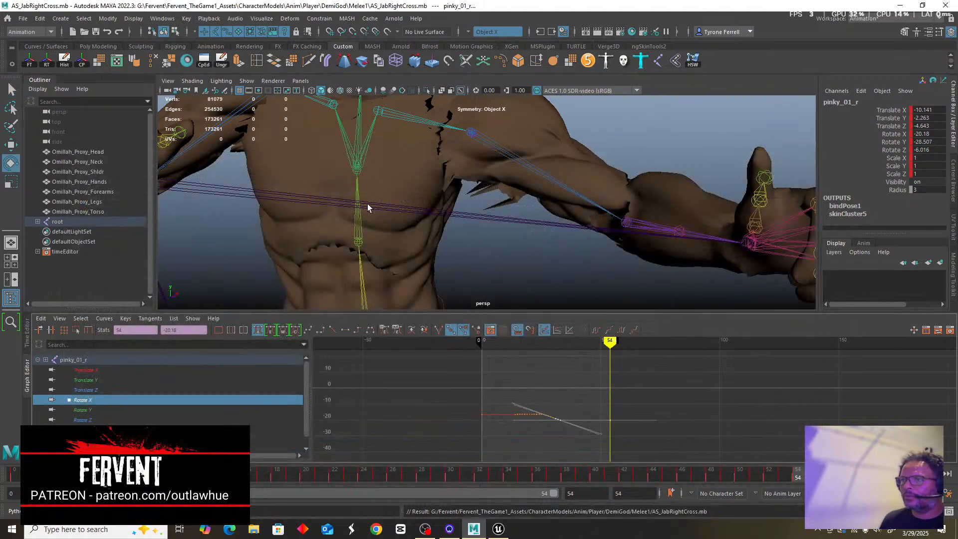
pyautogui.scroll(-8, 369, 208)
pyautogui.scroll(4, 342, 183)
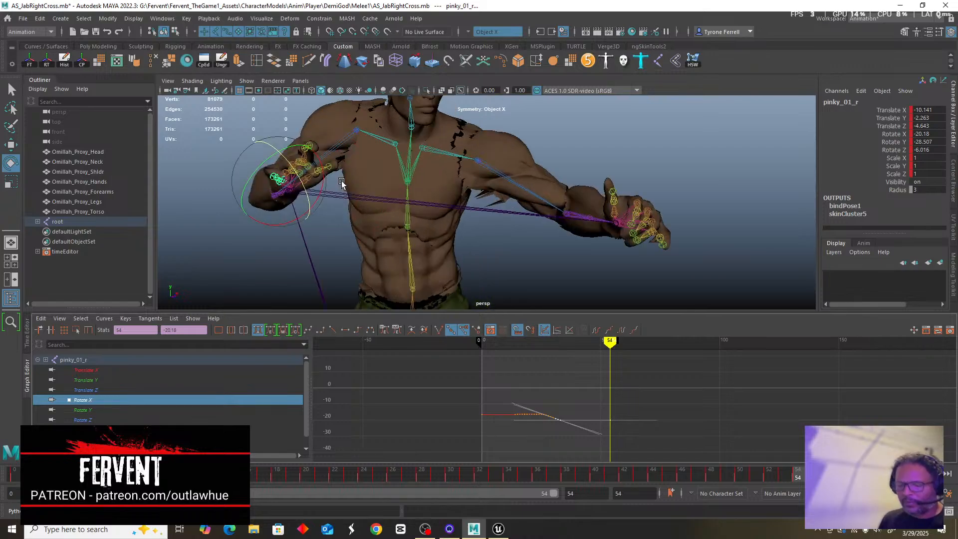
pyautogui.keyDown('alt'); pyautogui.moveTo(341, 183); pyautogui.dragTo(399, 181); pyautogui.keyUp('alt')
pyautogui.scroll(3, 410, 194)
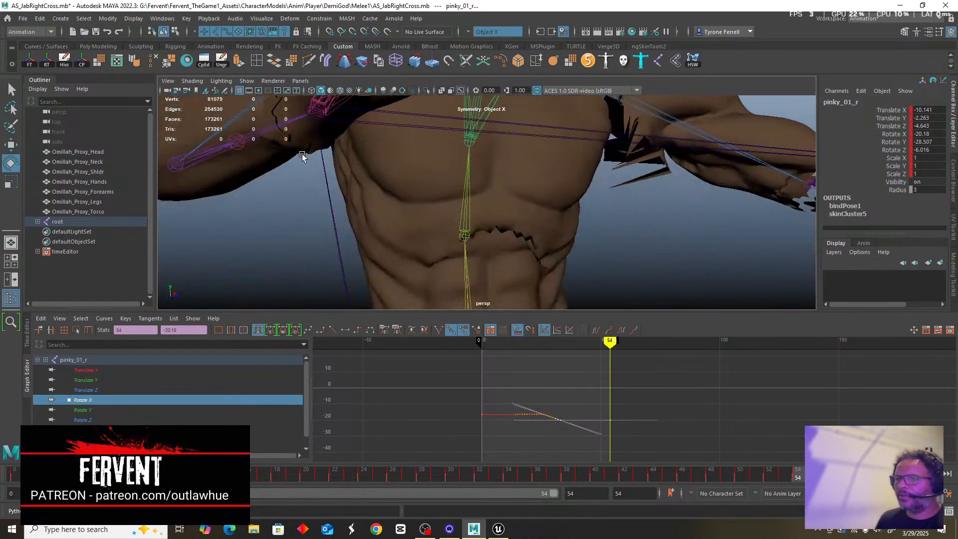
pyautogui.press('[')
pyautogui.click(181, 410)
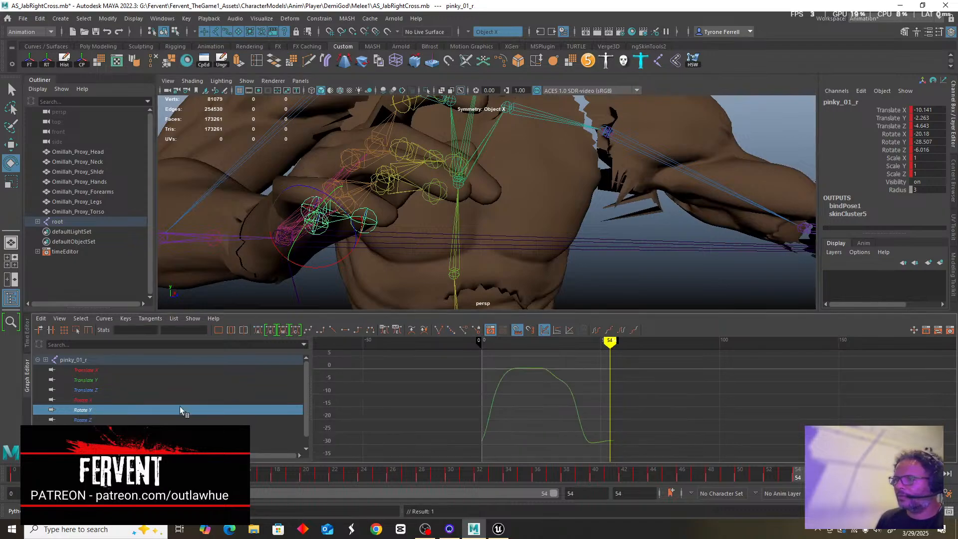
pyautogui.scroll(-4, 465, 415)
pyautogui.scroll(6, 479, 417)
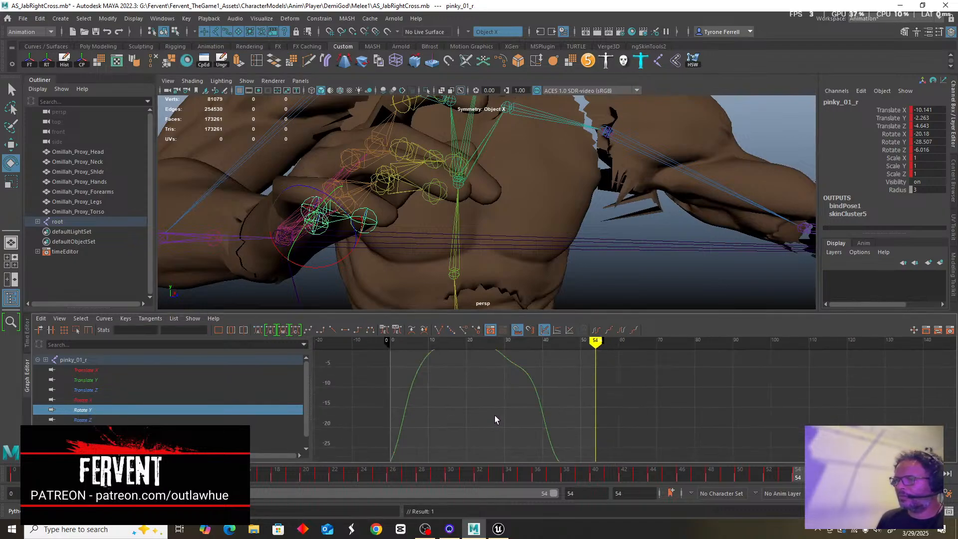
pyautogui.scroll(-2, 495, 415)
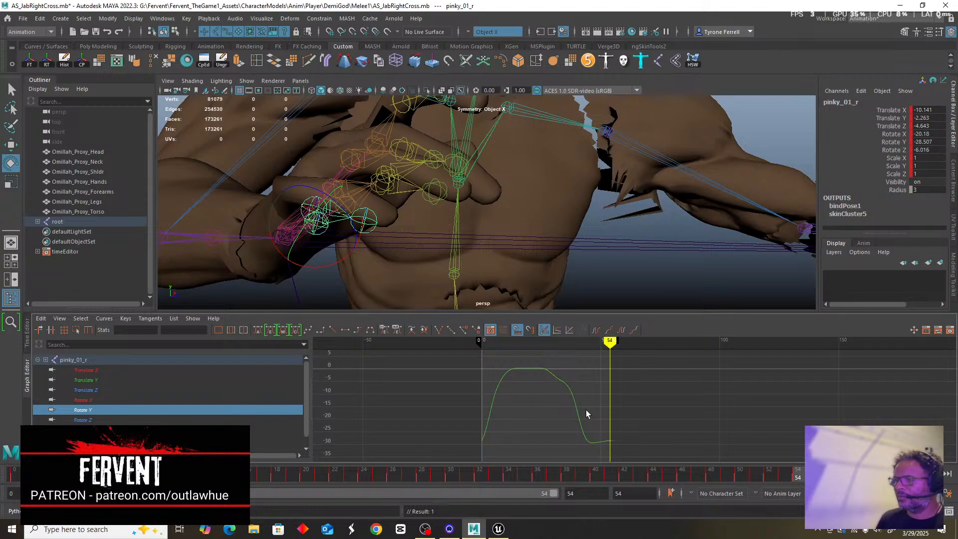
pyautogui.keyDown('alt'); pyautogui.moveTo(580, 412); pyautogui.dragTo(557, 382, button='middle'); pyautogui.keyUp('alt')
pyautogui.moveTo(549, 375); pyautogui.dragTo(612, 435)
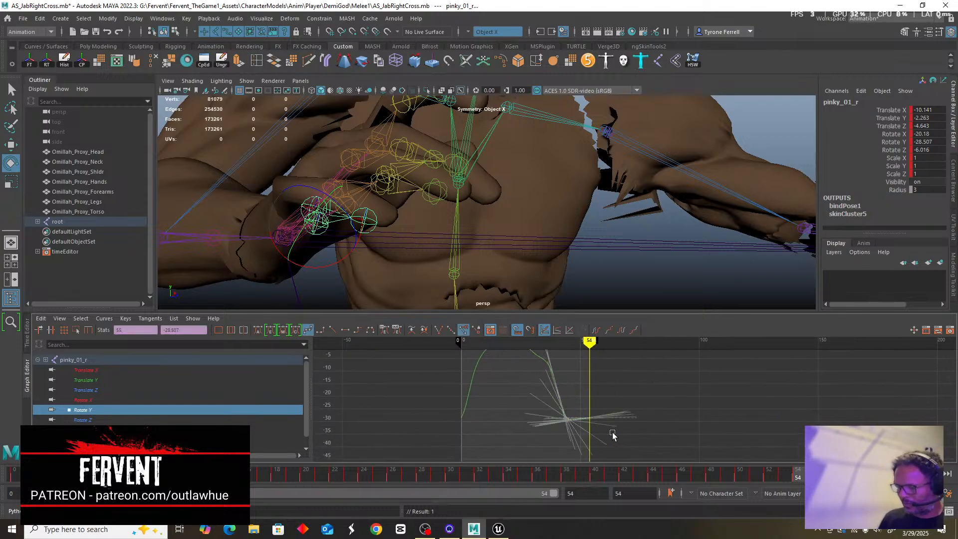
pyautogui.press('Delete')
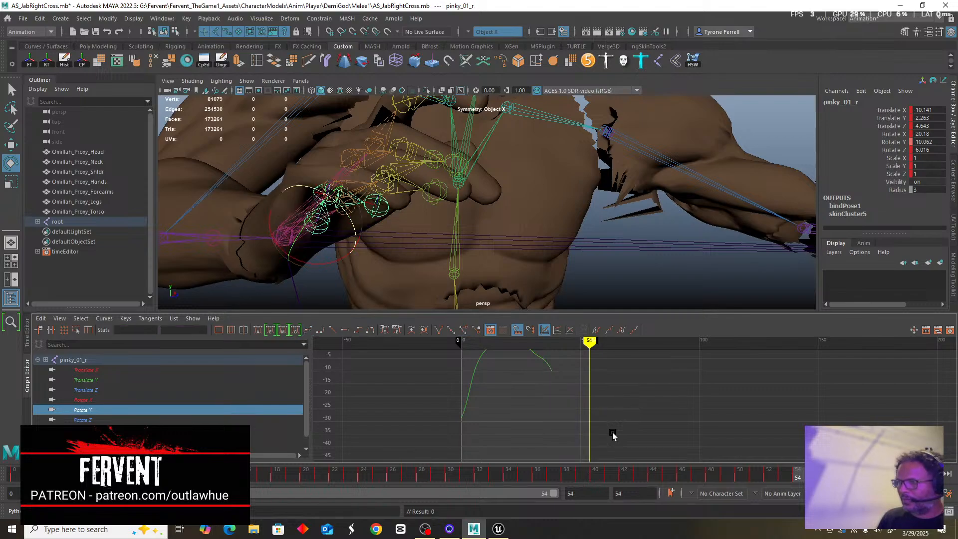
# Copy the frame 38 Rotate Y key to frame 54 and flatten the tangents of both keys.
pyautogui.click(551, 376)
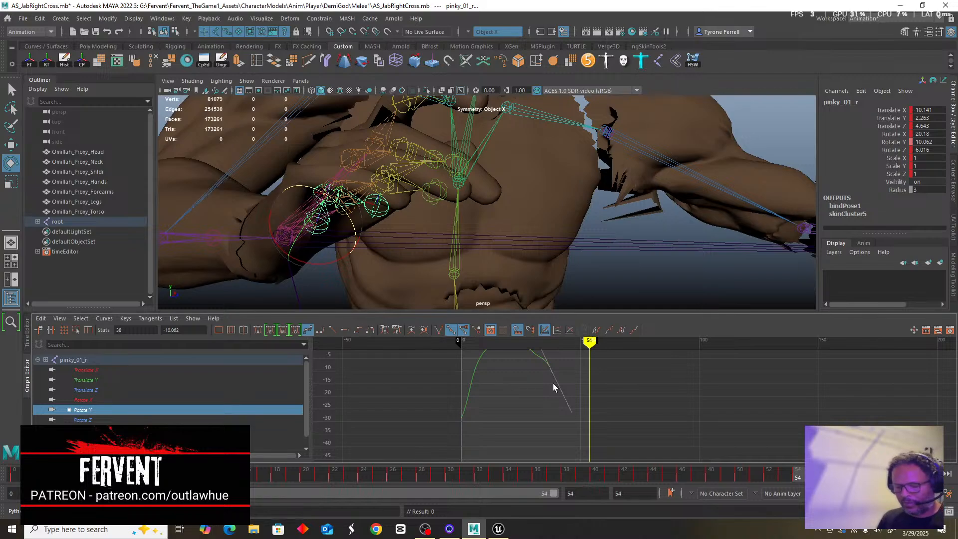
pyautogui.hotkey('ctrl', 'v')
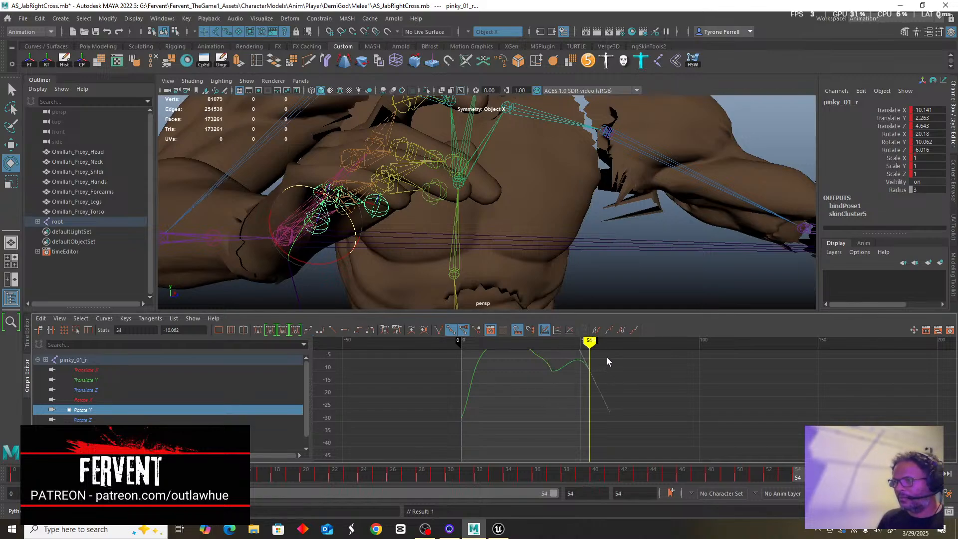
pyautogui.moveTo(548, 356); pyautogui.dragTo(584, 390)
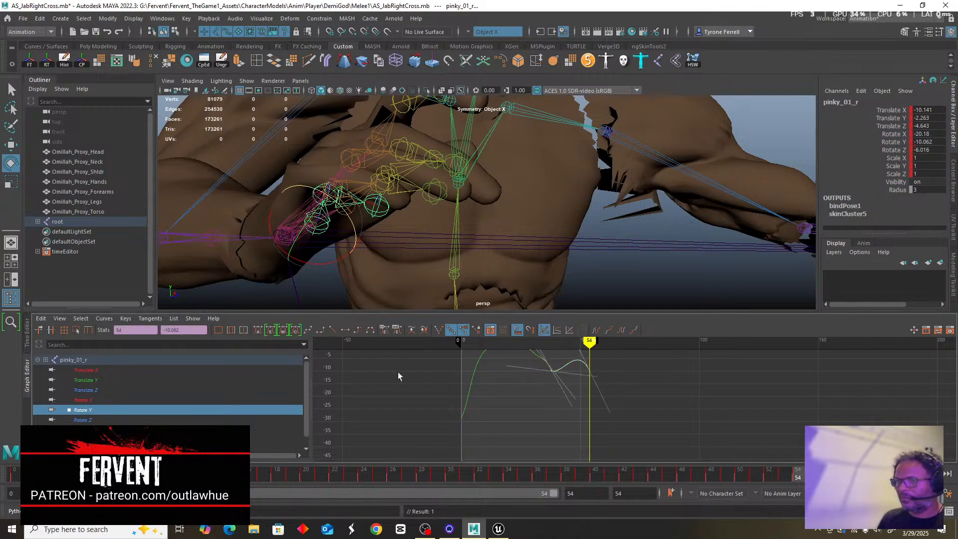
pyautogui.click(258, 331)
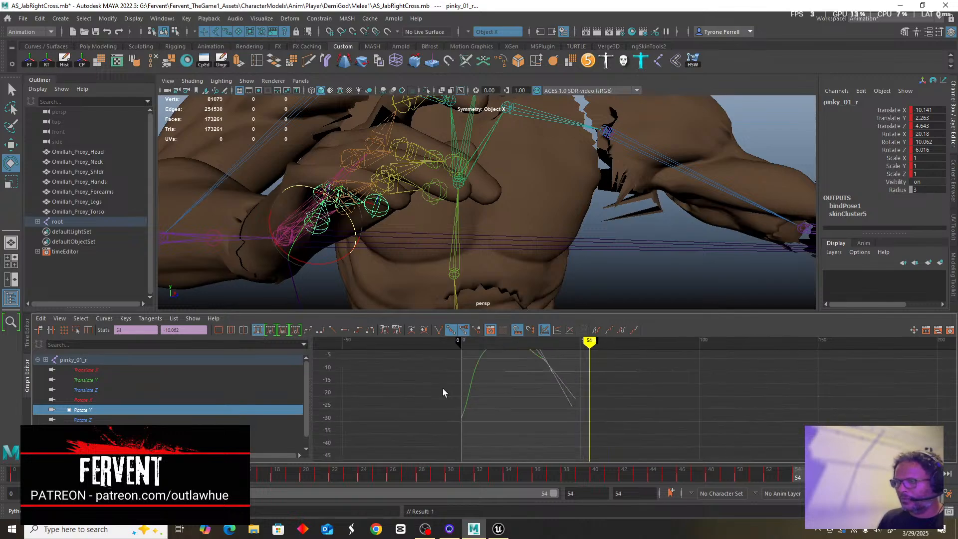
# Delete the Rotate Y keys from frame 0 to frame 6.
pyautogui.keyDown('alt'); pyautogui.moveTo(472, 373); pyautogui.dragTo(675, 407, button='middle'); pyautogui.keyUp('alt')
pyautogui.scroll(4, 493, 405)
pyautogui.scroll(-3, 539, 419)
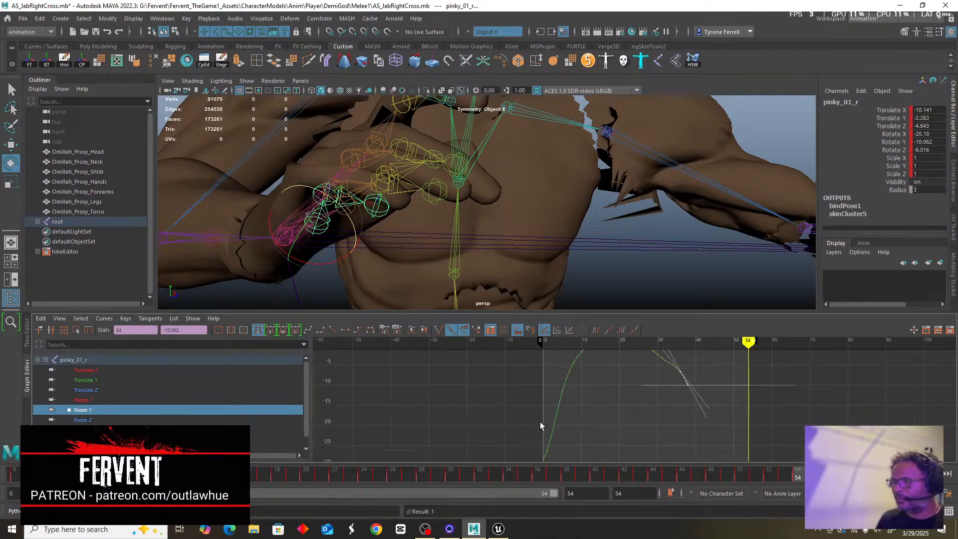
pyautogui.keyDown('alt'); pyautogui.moveTo(501, 391); pyautogui.dragTo(484, 387, button='middle'); pyautogui.keyUp('alt')
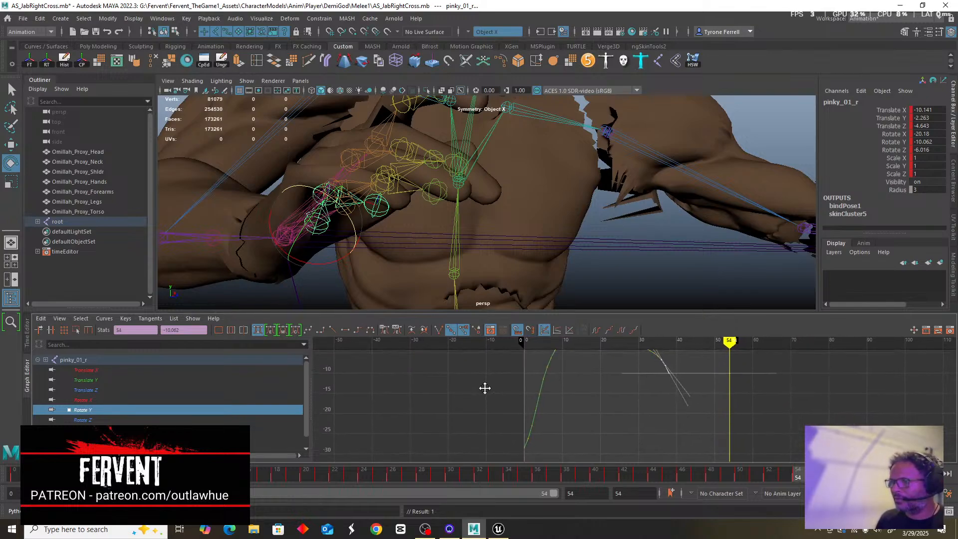
pyautogui.moveTo(525, 439); pyautogui.dragTo(561, 458)
pyautogui.press('Delete')
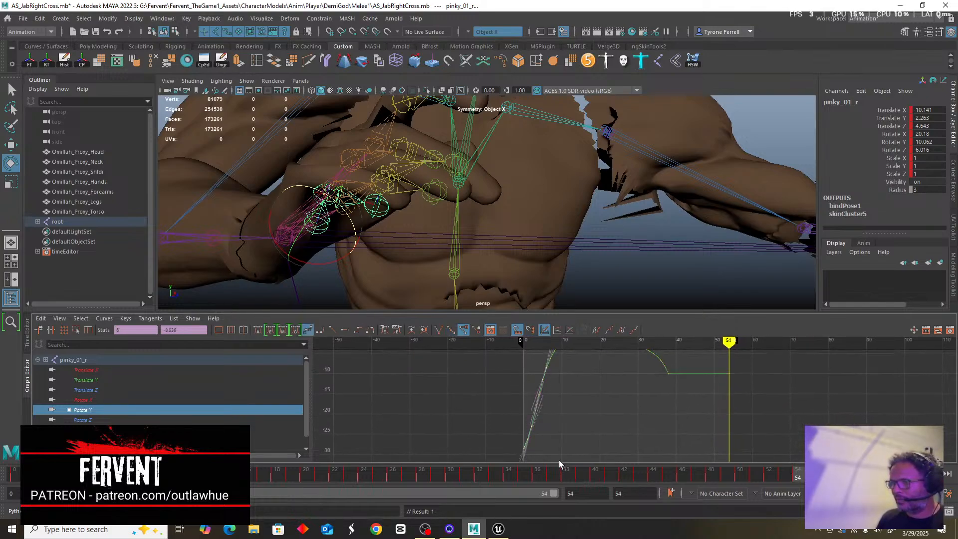
# Copy the Rotate Y key at frame 7 to frame 0.
pyautogui.click(550, 358)
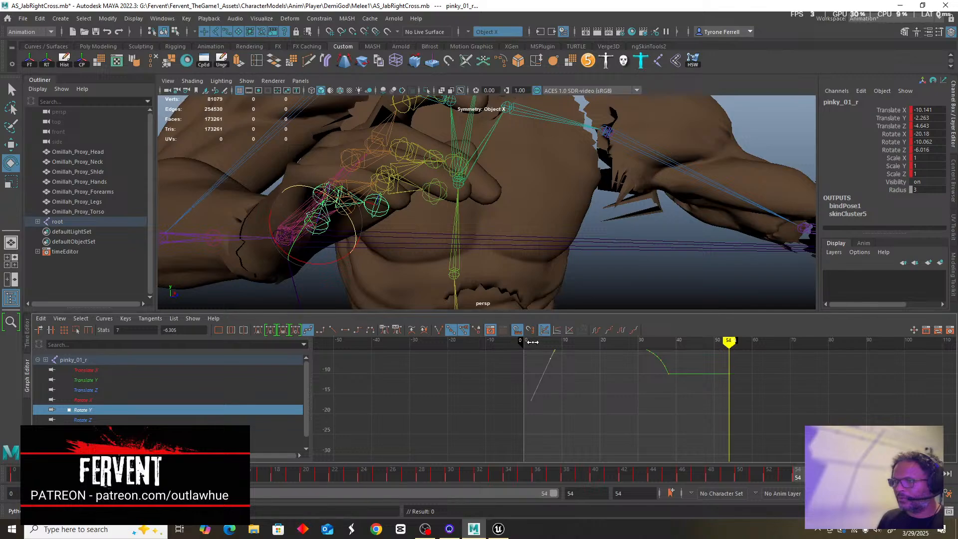
pyautogui.moveTo(533, 343); pyautogui.dragTo(524, 343)
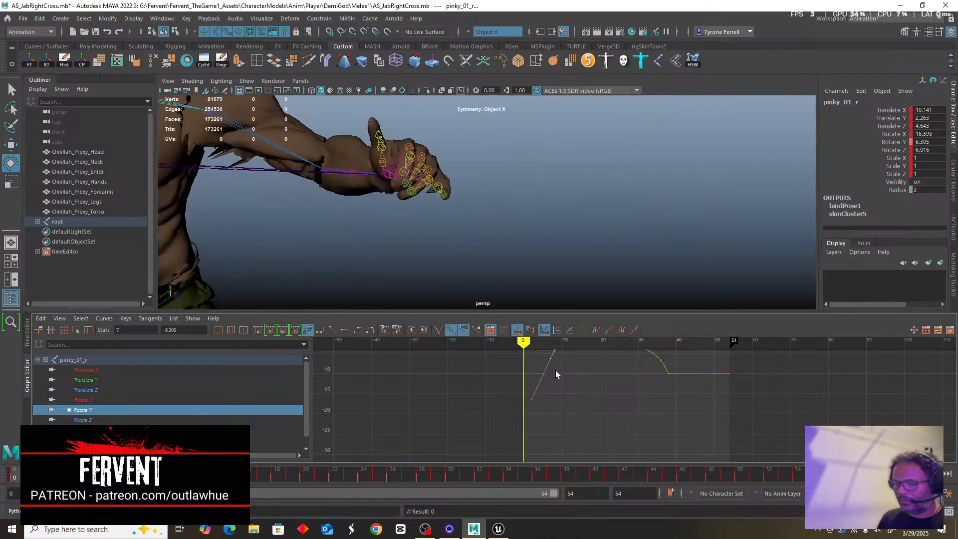
pyautogui.hotkey('ctrl', 'v')
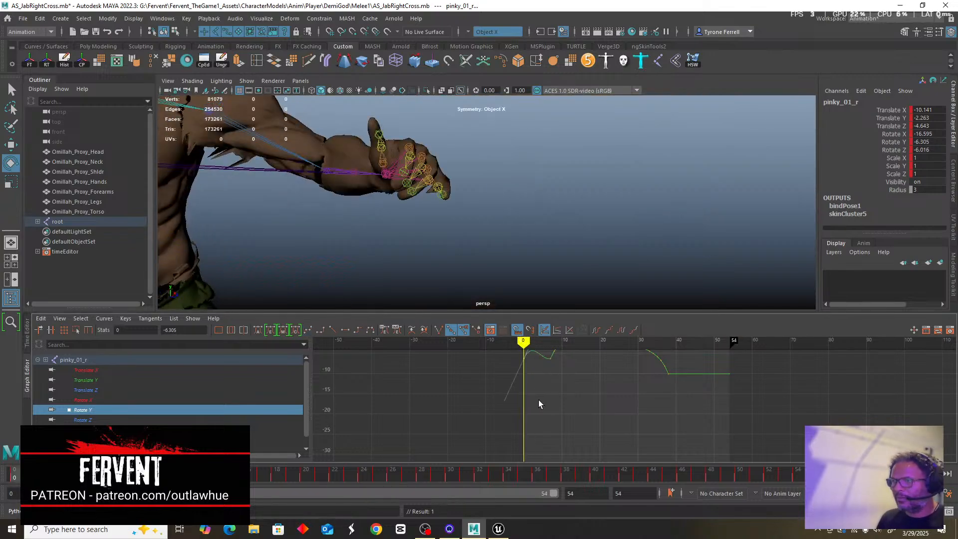
# Flatten the tangents of the Rotate Y keys at frames 0 and 7.
pyautogui.scroll(-2, 536, 389)
pyautogui.scroll(2, 535, 388)
pyautogui.keyDown('alt'); pyautogui.moveTo(526, 388); pyautogui.dragTo(516, 427, button='middle'); pyautogui.keyUp('alt')
pyautogui.scroll(4, 508, 417)
pyautogui.scroll(-2, 475, 405)
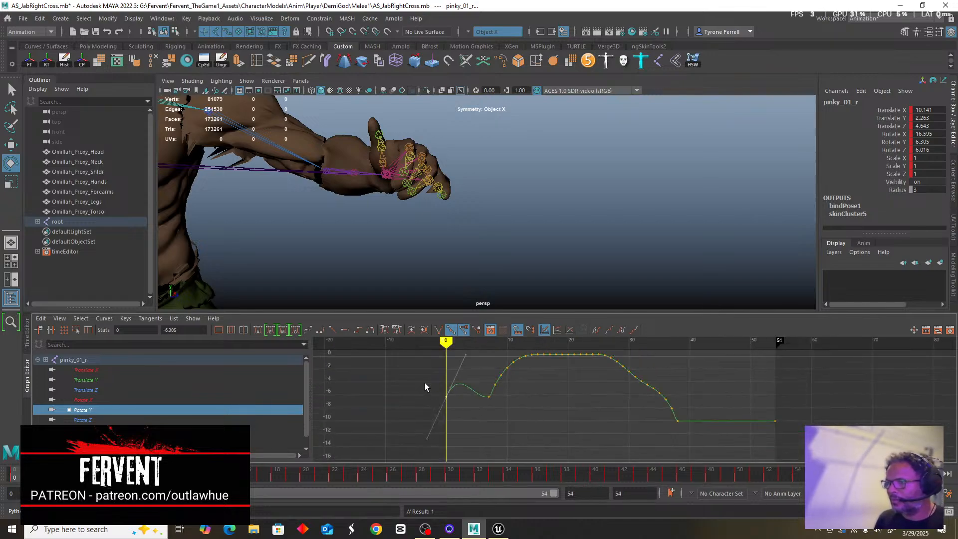
pyautogui.moveTo(425, 383); pyautogui.dragTo(491, 412)
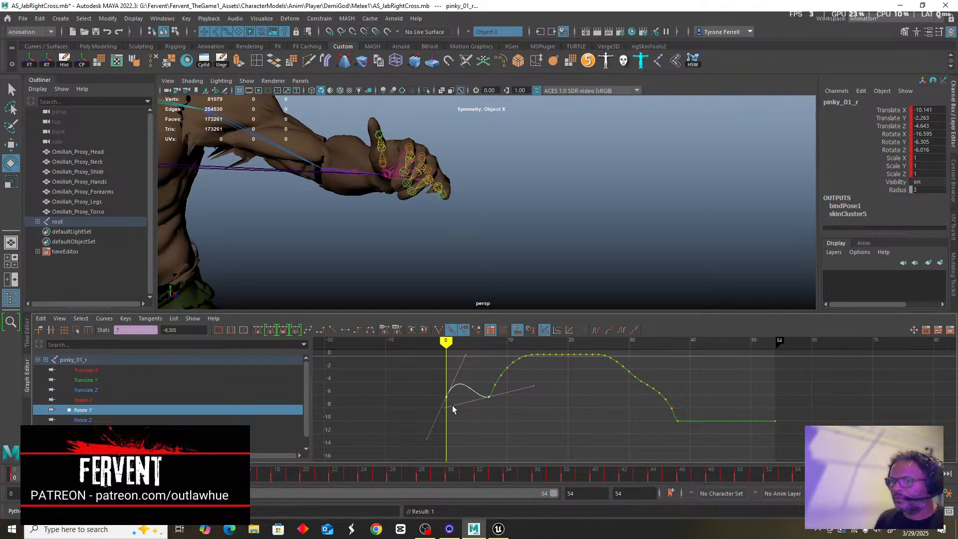
pyautogui.click(257, 332)
# Delete the Rotate Z keys of pinky_01_r from frame 0 to frame 6.
pyautogui.scroll(-4, 508, 394)
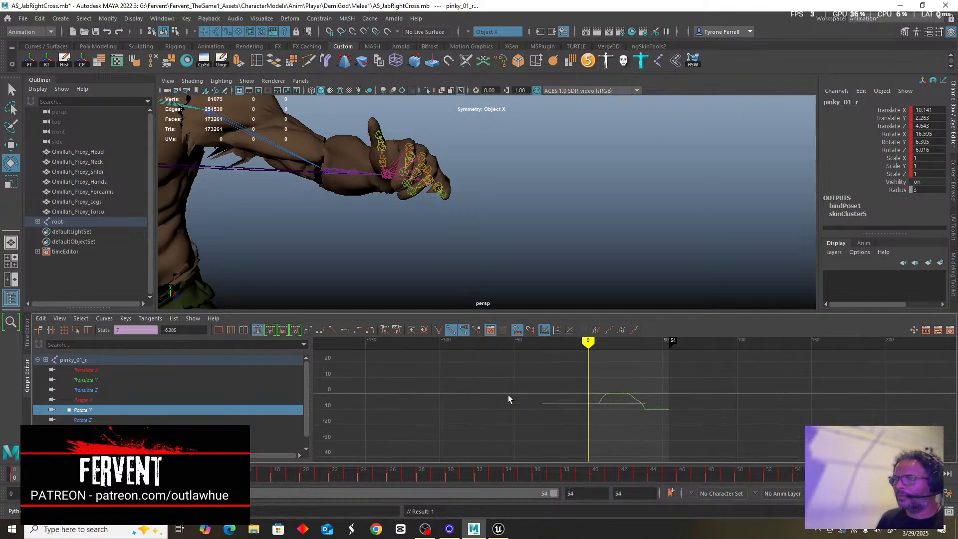
pyautogui.scroll(-2, 530, 265)
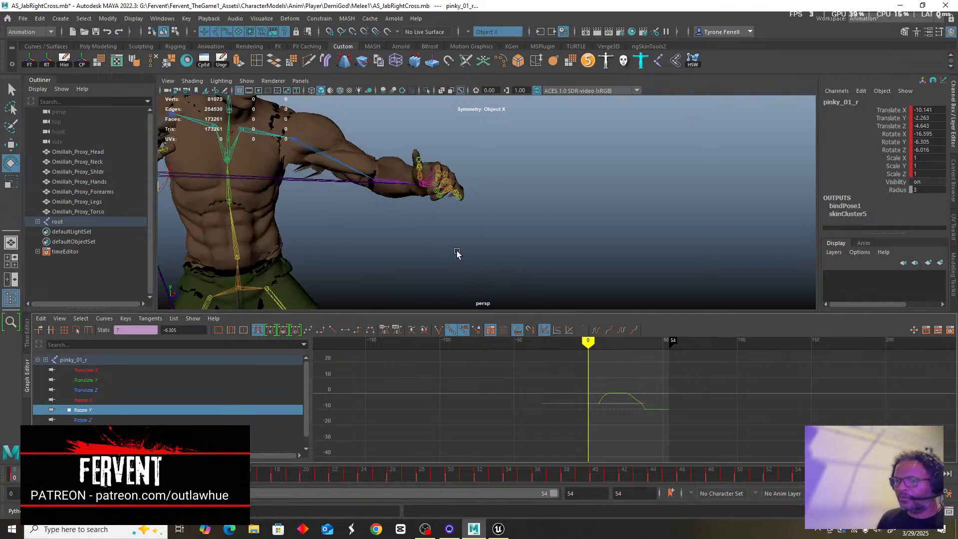
pyautogui.click(83, 419)
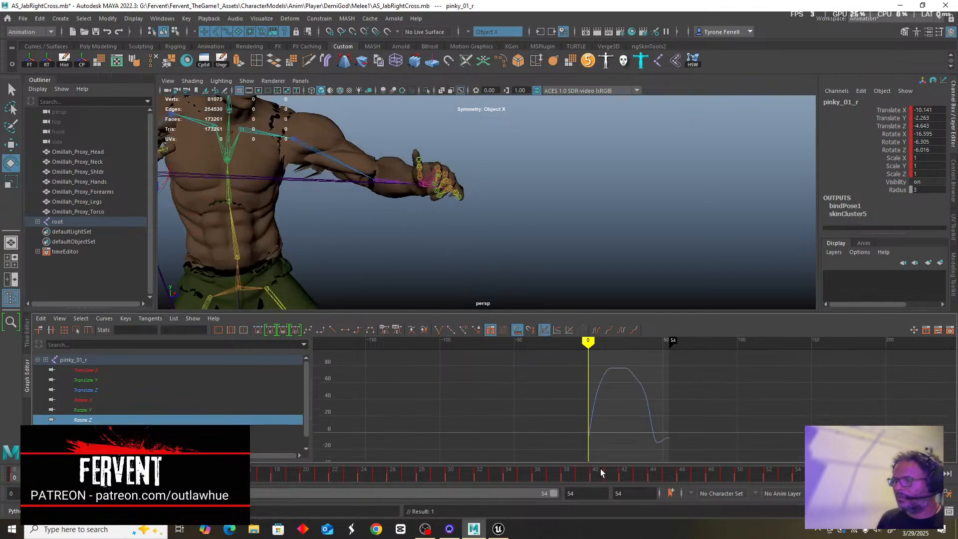
pyautogui.scroll(3, 603, 427)
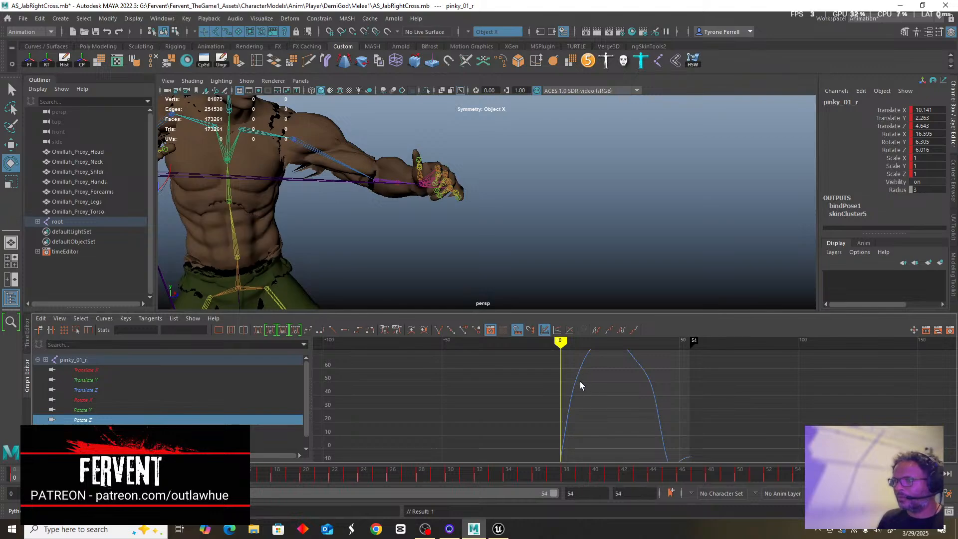
pyautogui.moveTo(552, 436); pyautogui.dragTo(590, 454)
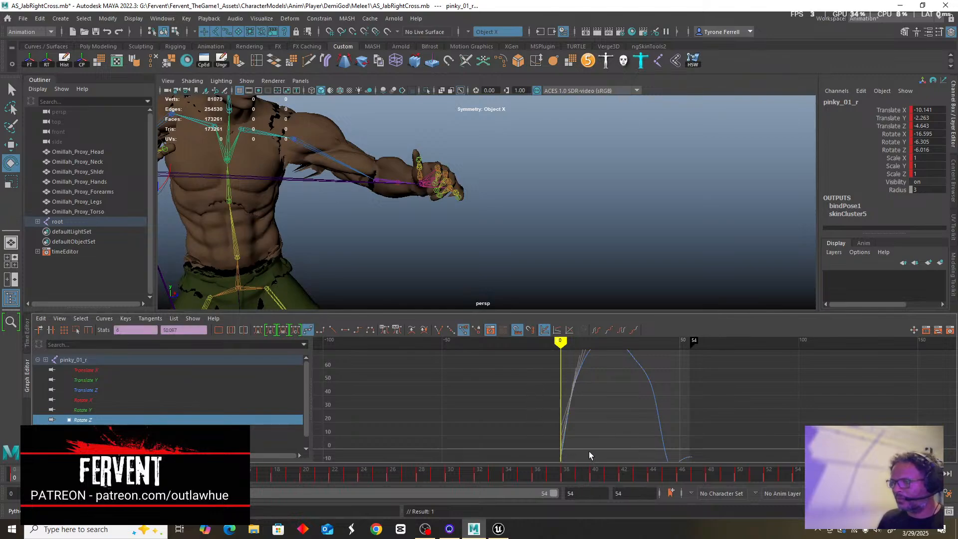
pyautogui.press('Delete')
pyautogui.scroll(2, 577, 377)
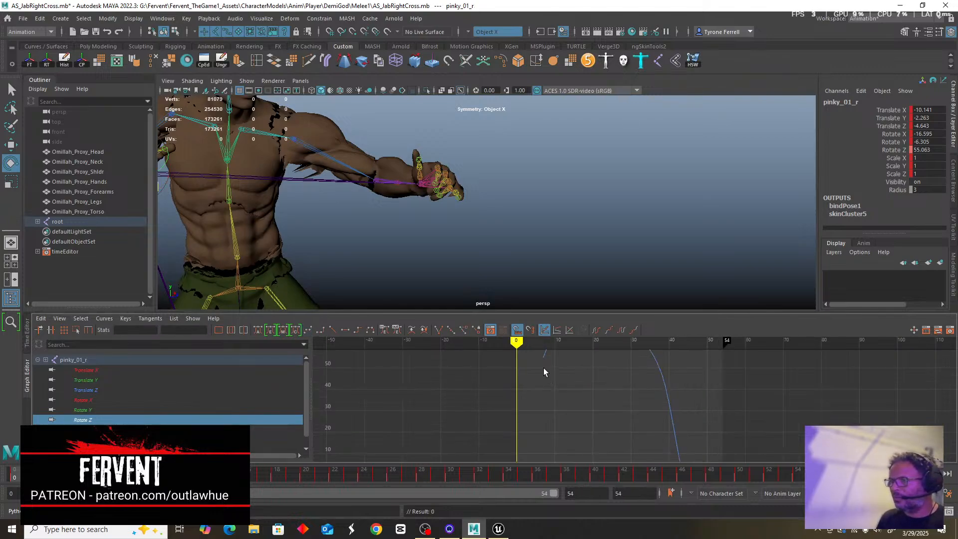
# Copy the frame 7 Rotate Z key to frame 0 and flatten the tangents of the keys from frame 0 to 8.
pyautogui.click(543, 359)
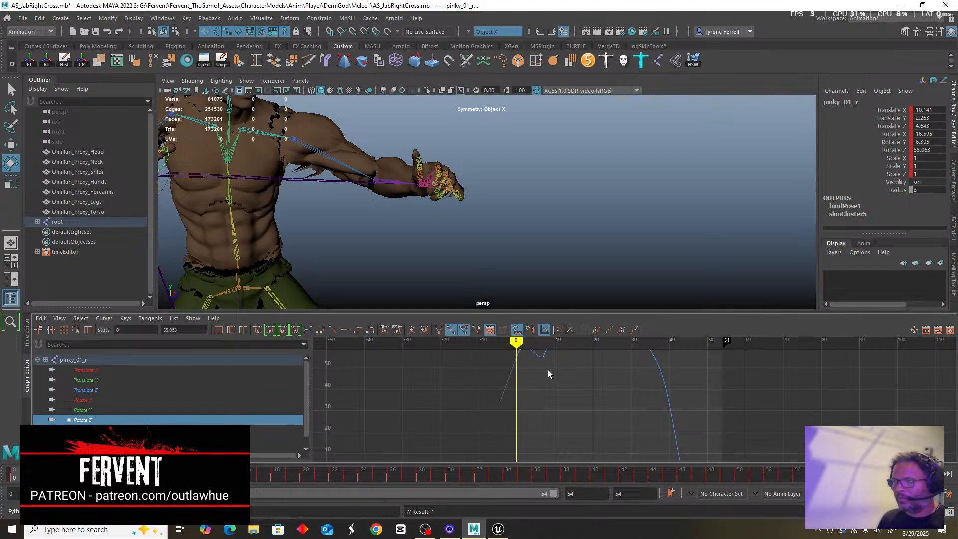
pyautogui.moveTo(547, 374); pyautogui.dragTo(520, 399, button='middle')
pyautogui.moveTo(503, 385); pyautogui.dragTo(552, 413)
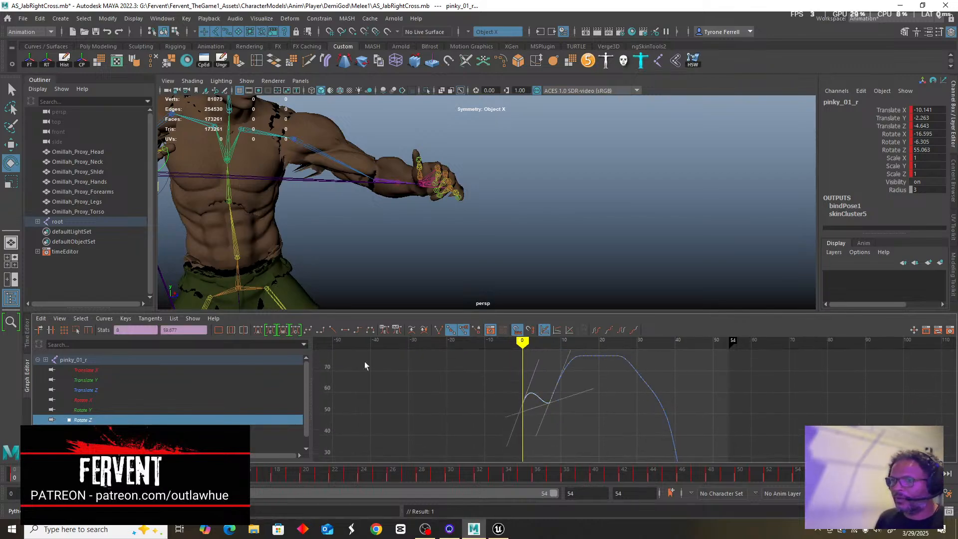
pyautogui.click(255, 330)
# Delete the Rotate Z keys after about frame 36 at the end of the curve.
pyautogui.scroll(-5, 554, 390)
pyautogui.keyDown('alt'); pyautogui.moveTo(586, 411); pyautogui.dragTo(452, 379, button='middle'); pyautogui.keyUp('alt')
pyautogui.moveTo(544, 442); pyautogui.dragTo(513, 444)
pyautogui.click(565, 391)
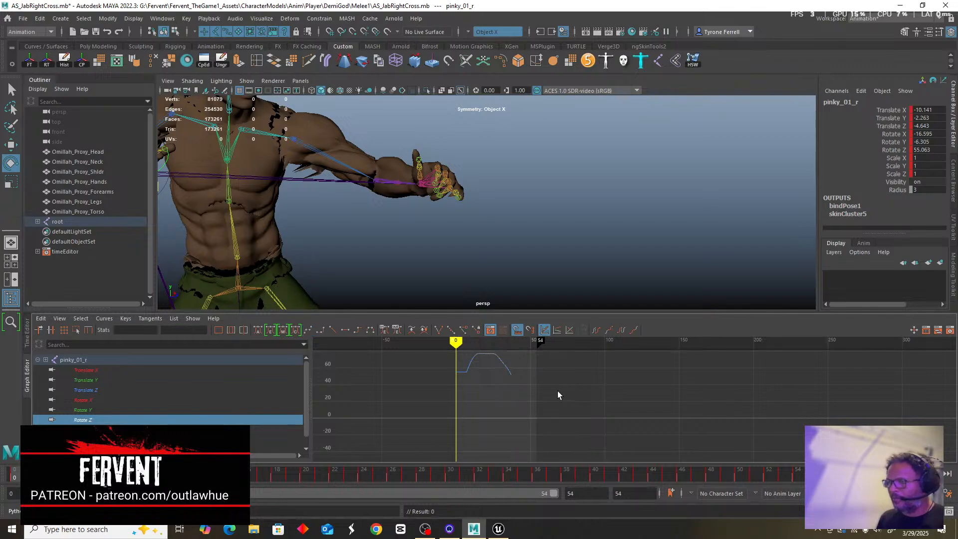
pyautogui.scroll(3, 514, 381)
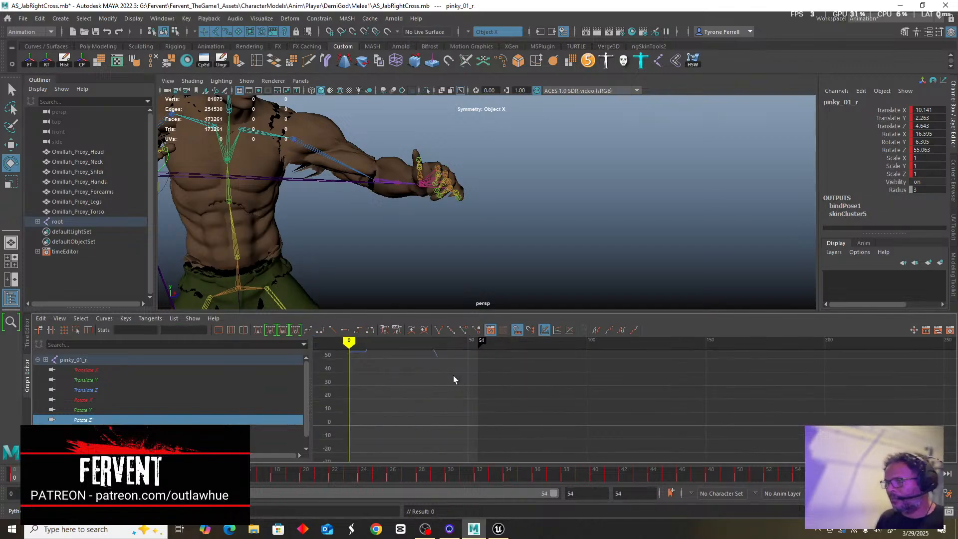
# Copy the Rotate Z key of pinky_01_r at frame 37 to frame 54.
pyautogui.click(436, 355)
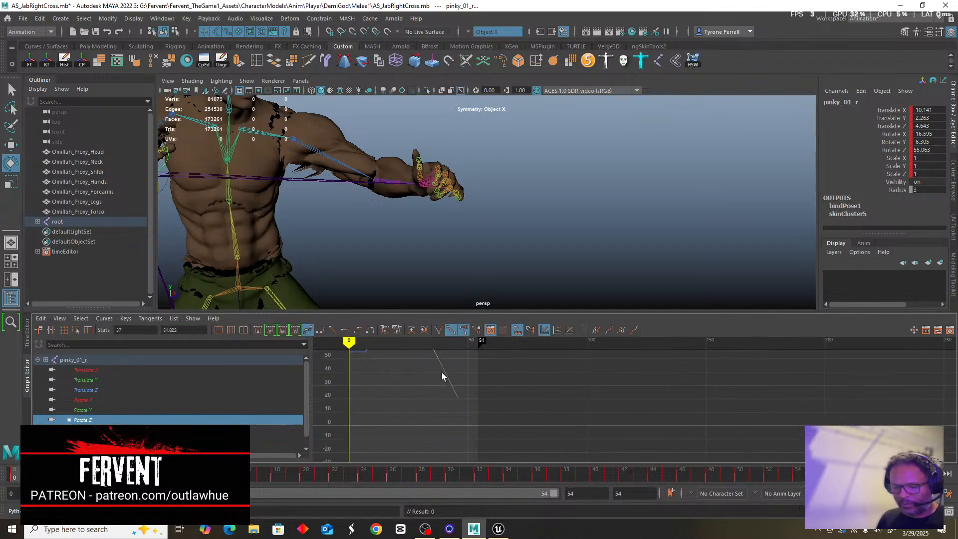
pyautogui.moveTo(349, 343)
pyautogui.mouseDown()
pyautogui.moveTo(487, 352)
pyautogui.moveTo(477, 353)
pyautogui.mouseUp()
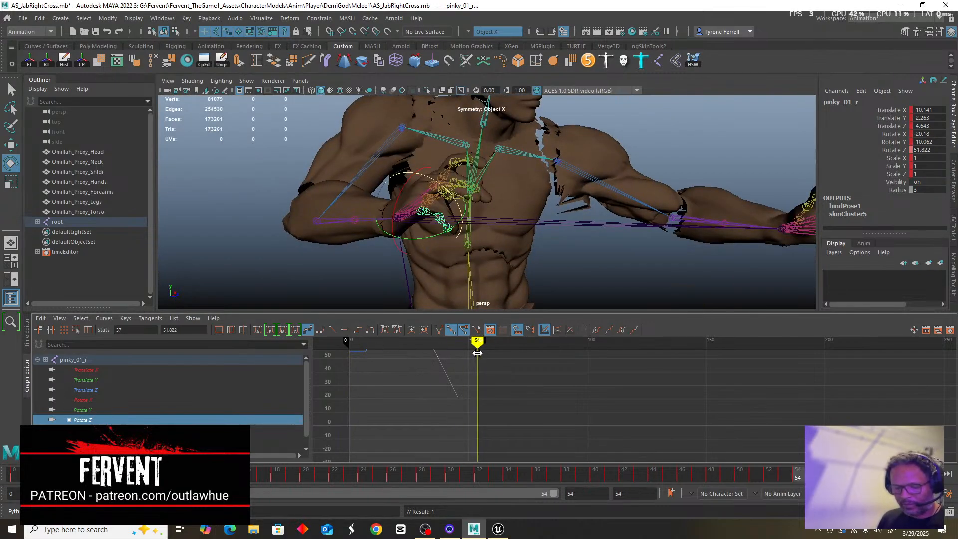
pyautogui.moveTo(469, 369); pyautogui.dragTo(513, 378, button='middle')
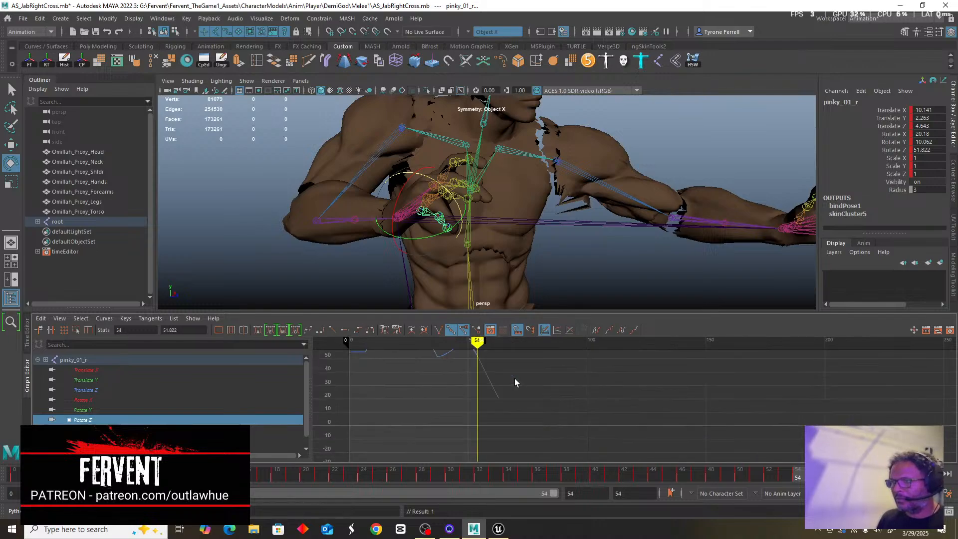
# Flatten the tangents of the Rotate Z keys at frames 37 and 54 of pinky_01_r.
pyautogui.keyDown('alt'); pyautogui.moveTo(447, 390); pyautogui.dragTo(474, 436, button='middle'); pyautogui.keyUp('alt')
pyautogui.scroll(3, 479, 419)
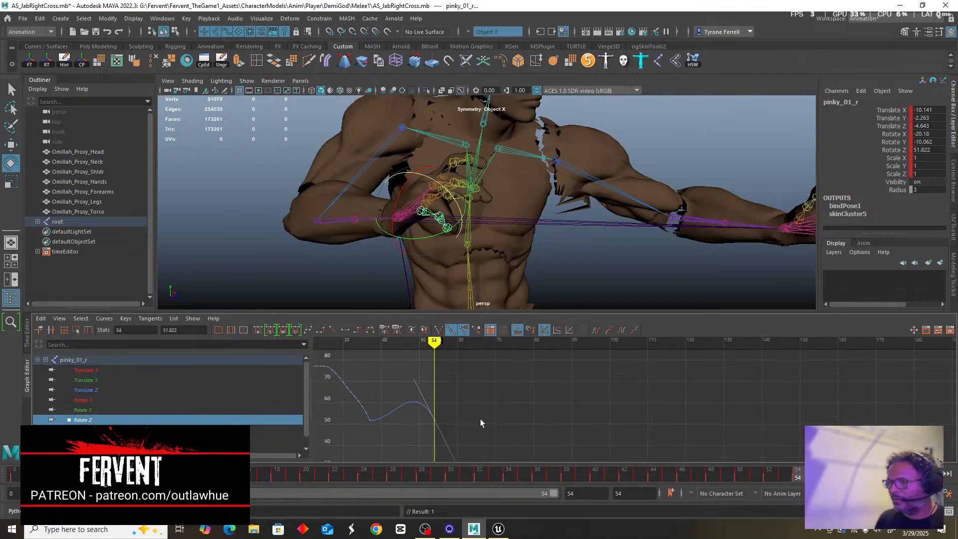
pyautogui.keyDown('alt'); pyautogui.moveTo(468, 402); pyautogui.dragTo(512, 405, button='middle'); pyautogui.keyUp('alt')
pyautogui.moveTo(432, 436); pyautogui.dragTo(414, 448)
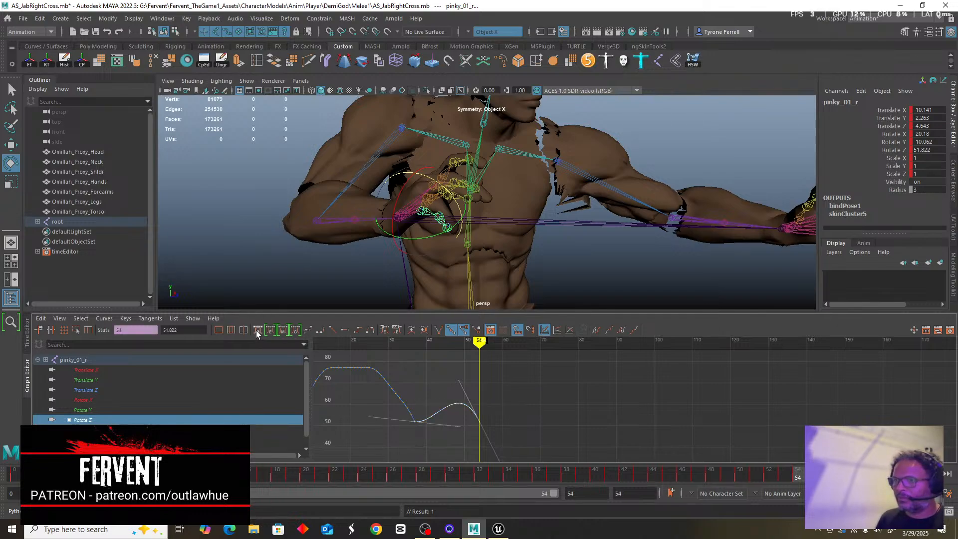
pyautogui.click(257, 330)
# Examine the right hand and pinky pose at frame 54 from several angles.
pyautogui.scroll(-3, 313, 221)
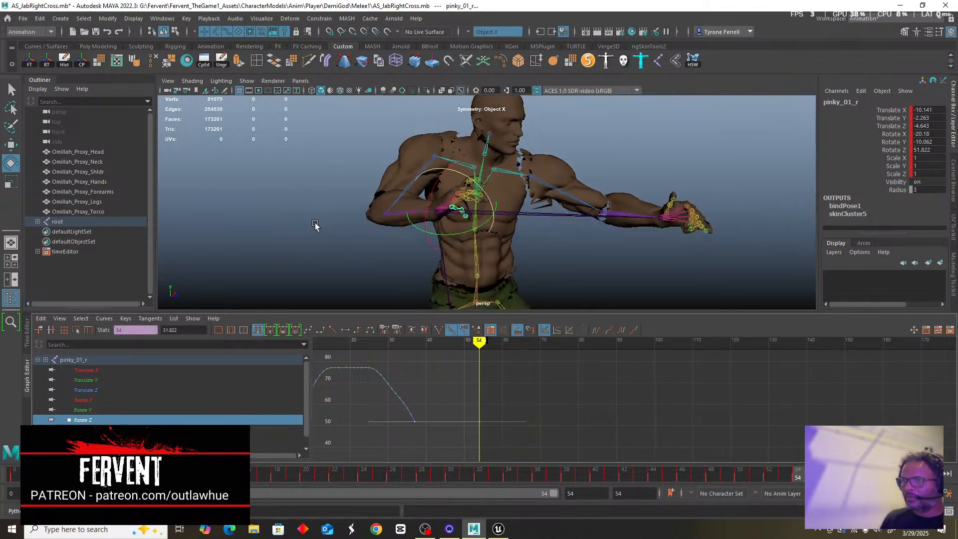
pyautogui.scroll(3, 313, 221)
pyautogui.keyDown('alt'); pyautogui.moveTo(308, 224); pyautogui.dragTo(244, 258); pyautogui.keyUp('alt')
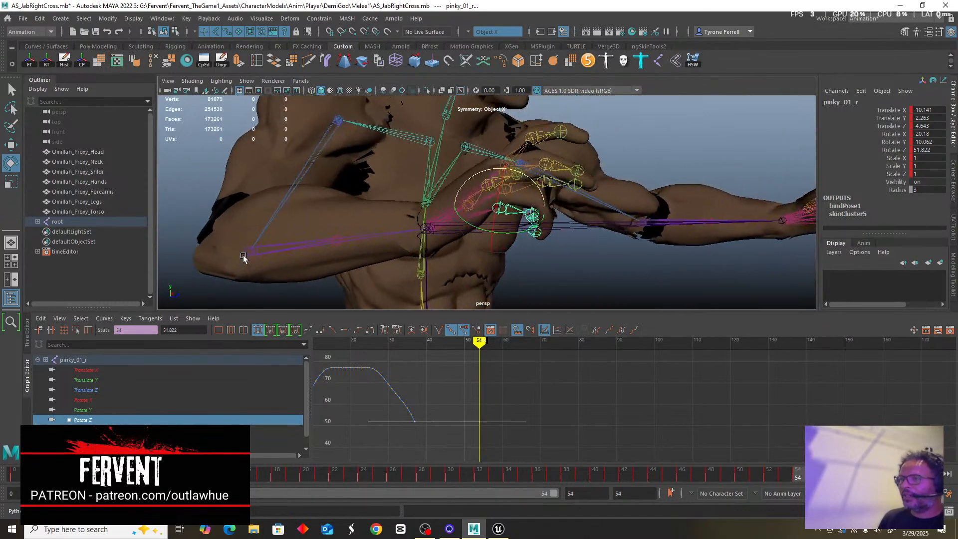
pyautogui.scroll(-8, 468, 232)
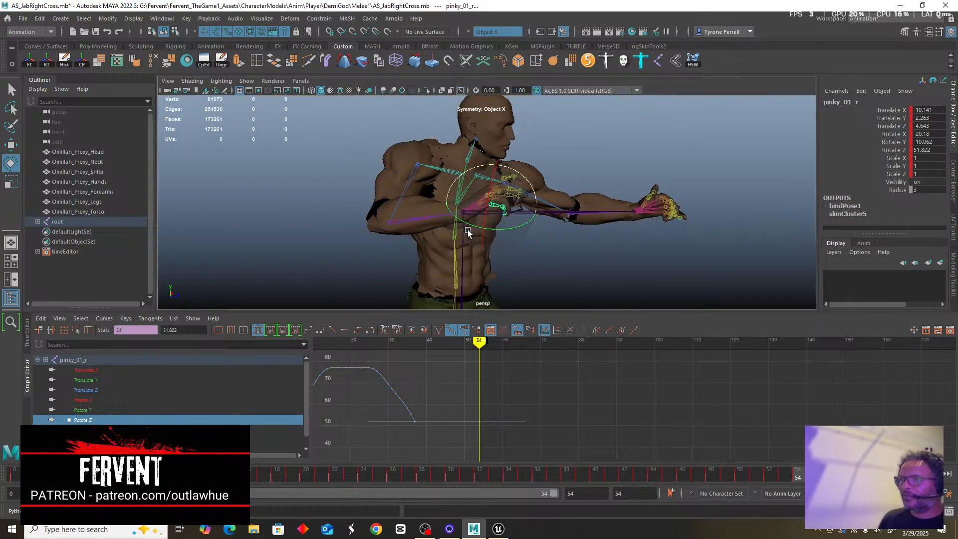
pyautogui.keyDown('alt'); pyautogui.moveTo(513, 200); pyautogui.dragTo(421, 248); pyautogui.keyUp('alt')
pyautogui.scroll(5, 439, 250)
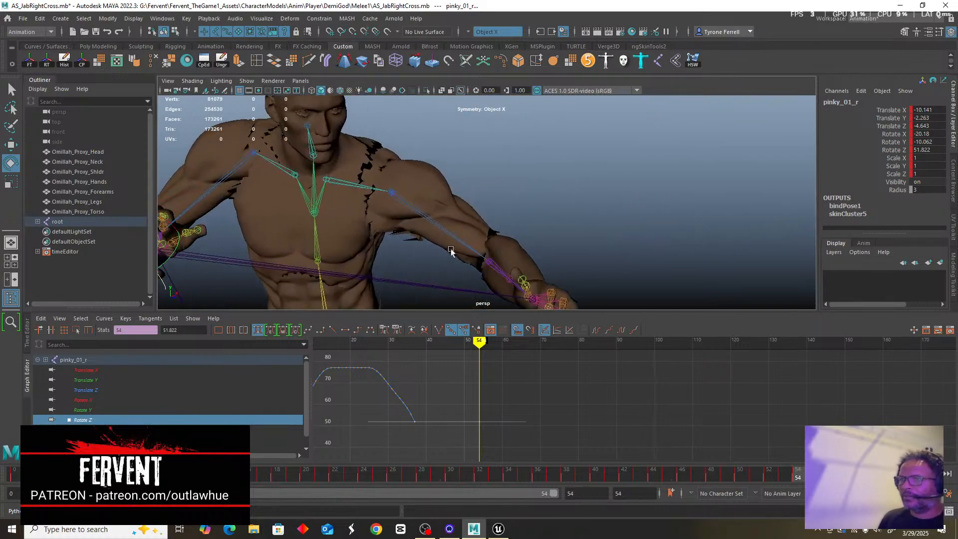
pyautogui.keyDown('alt'); pyautogui.moveTo(389, 247); pyautogui.dragTo(637, 216, button='middle'); pyautogui.keyUp('alt')
pyautogui.keyDown('alt'); pyautogui.moveTo(499, 220); pyautogui.dragTo(523, 223); pyautogui.keyUp('alt')
pyautogui.scroll(2, 529, 225)
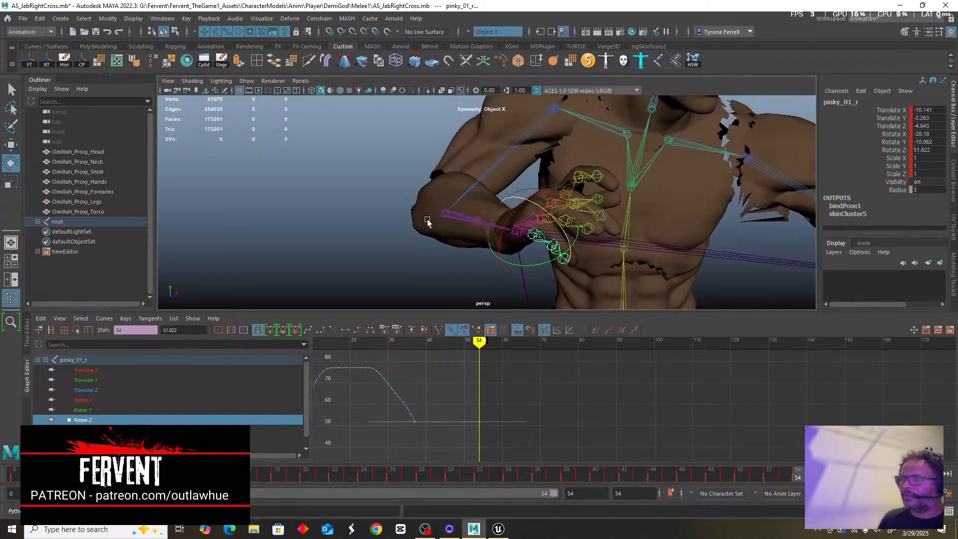
pyautogui.scroll(-4, 427, 220)
pyautogui.scroll(4, 427, 220)
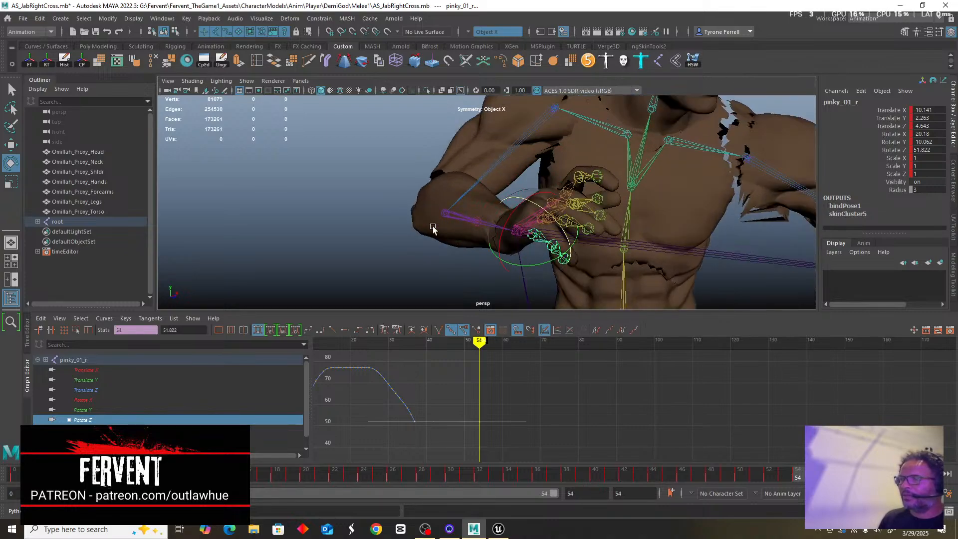
pyautogui.keyDown('alt'); pyautogui.moveTo(409, 227); pyautogui.dragTo(368, 226); pyautogui.keyUp('alt')
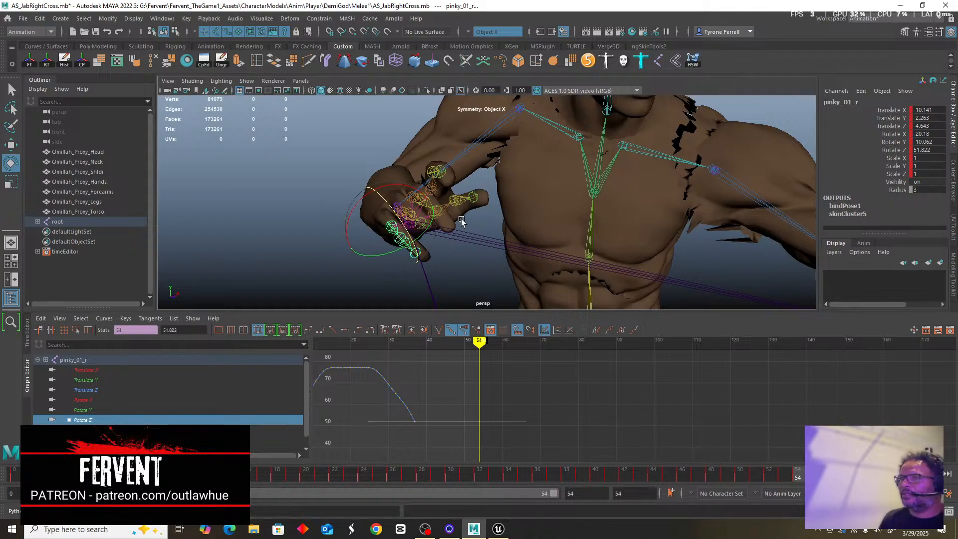
# Turn on wireframe on shaded and examine the mesh density of the hand, arms and torso.
pyautogui.click(340, 90)
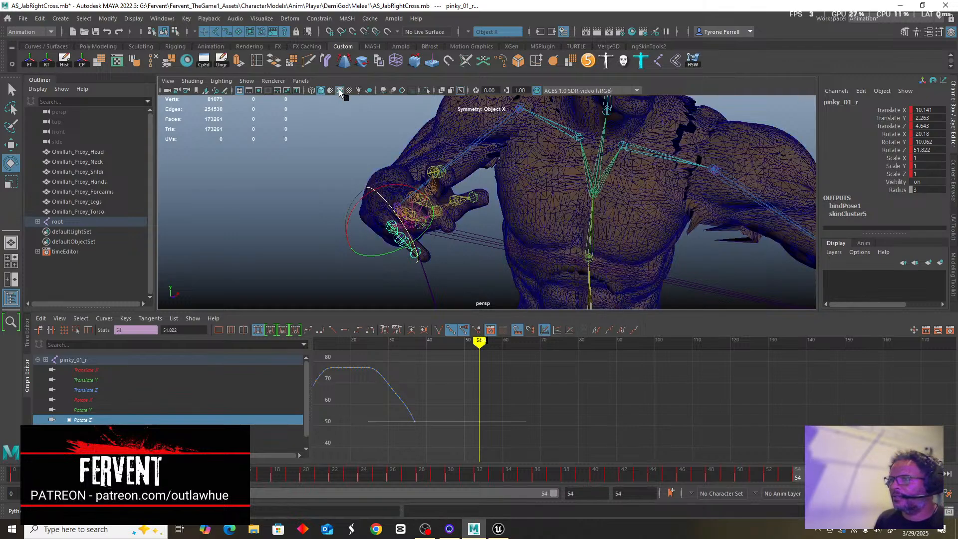
pyautogui.scroll(5, 576, 187)
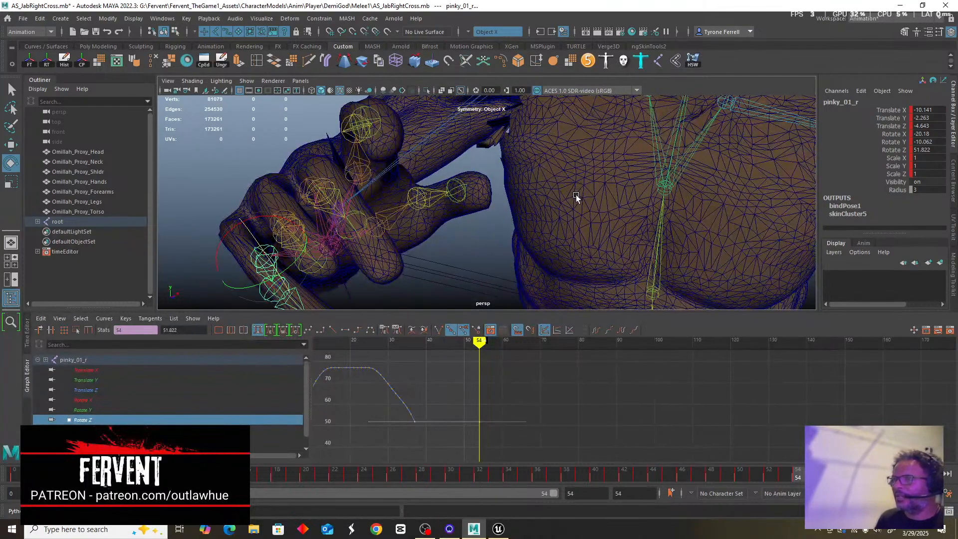
pyautogui.scroll(-5, 575, 194)
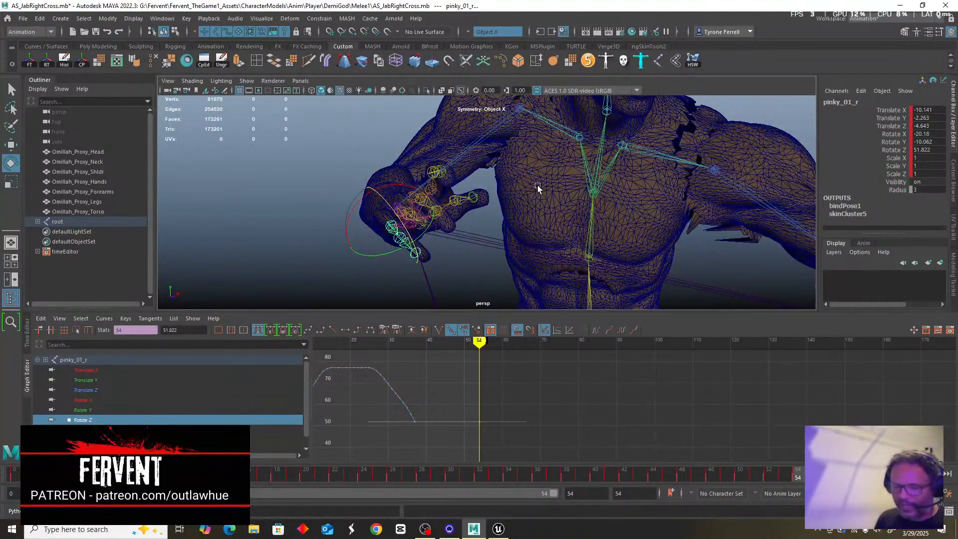
pyautogui.keyDown('alt'); pyautogui.moveTo(538, 188); pyautogui.dragTo(577, 178); pyautogui.keyUp('alt')
pyautogui.keyDown('alt'); pyautogui.moveTo(577, 178); pyautogui.dragTo(498, 231, button='middle'); pyautogui.keyUp('alt')
pyautogui.scroll(4, 520, 211)
pyautogui.scroll(2, 520, 211)
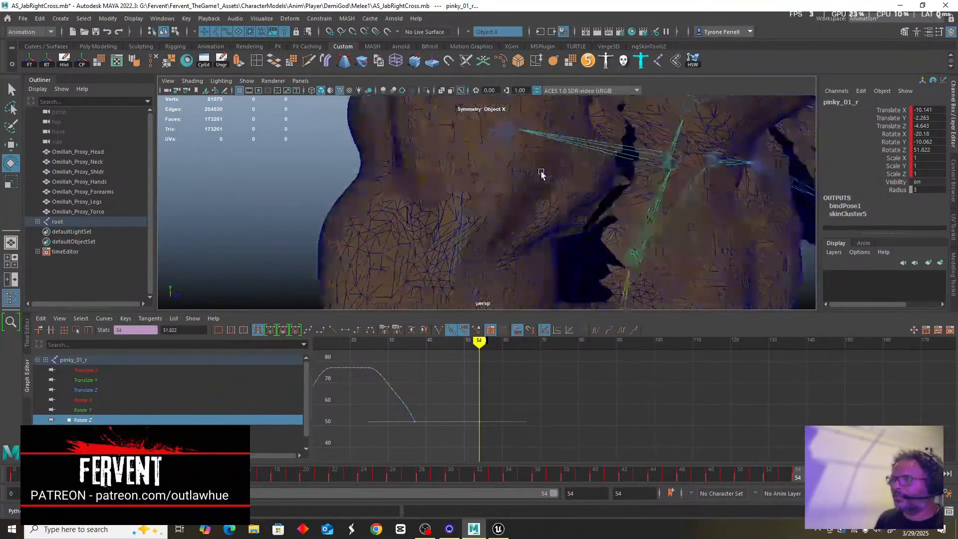
pyautogui.keyDown('alt'); pyautogui.moveTo(540, 175); pyautogui.dragTo(485, 182); pyautogui.keyUp('alt')
pyautogui.keyDown('alt'); pyautogui.moveTo(486, 181); pyautogui.dragTo(467, 152, button='middle'); pyautogui.keyUp('alt')
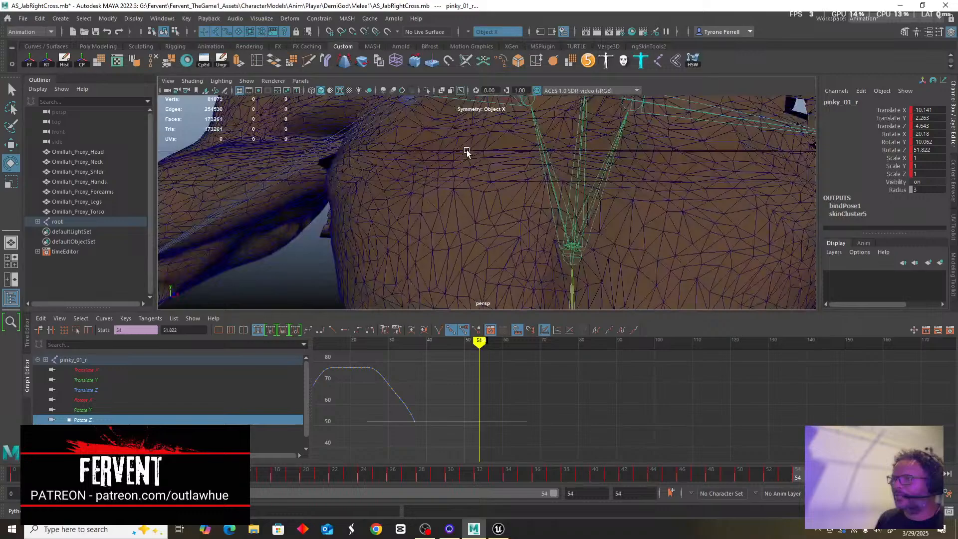
pyautogui.scroll(-6, 490, 179)
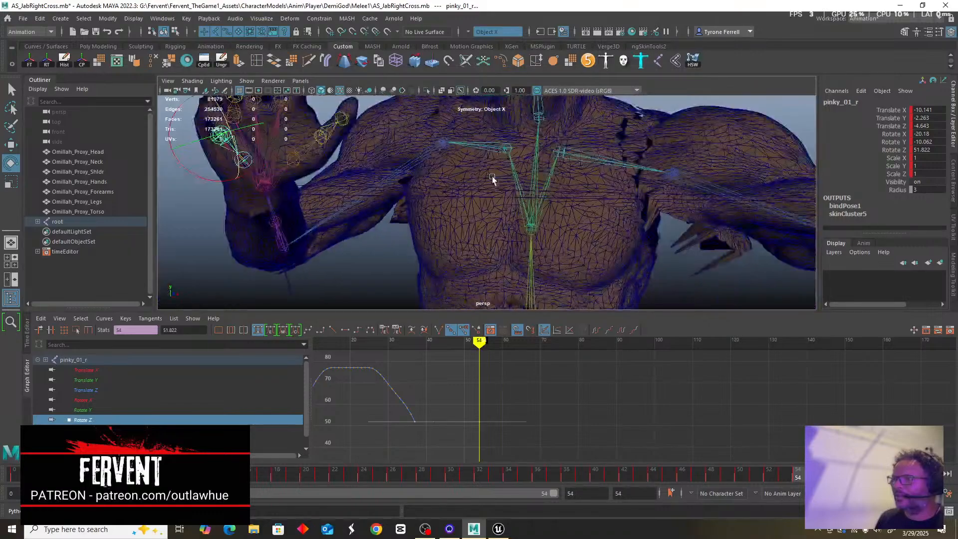
pyautogui.keyDown('alt'); pyautogui.moveTo(488, 233); pyautogui.dragTo(504, 220); pyautogui.keyUp('alt')
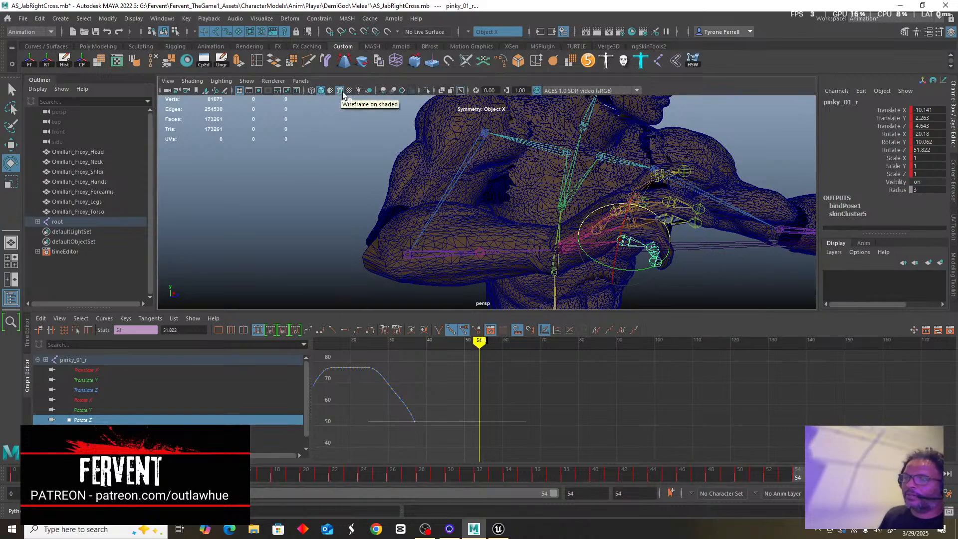
pyautogui.keyDown('alt'); pyautogui.moveTo(397, 222); pyautogui.dragTo(376, 196); pyautogui.keyUp('alt')
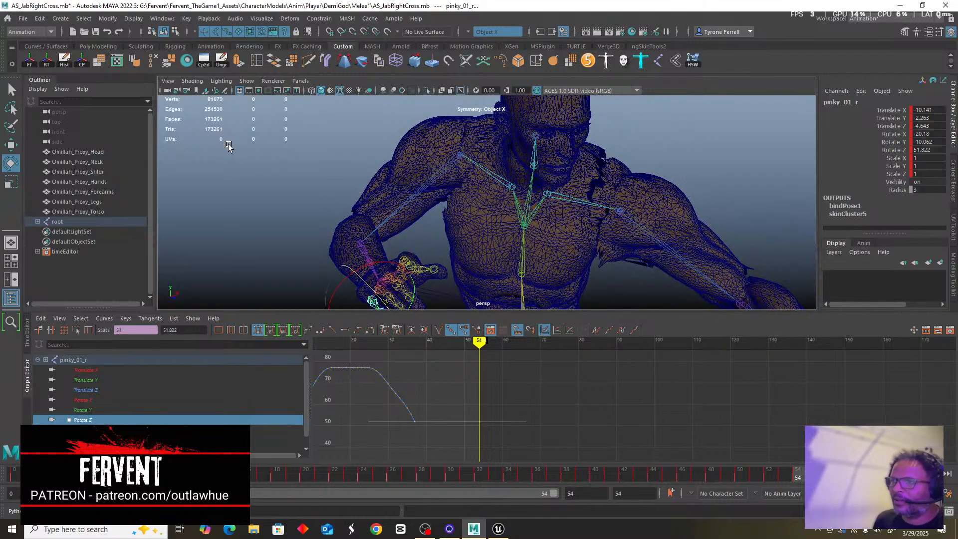
# Check the polygon counts of the shoulder, torso and forearm proxy meshes, and clear the selection.
pyautogui.click(414, 160)
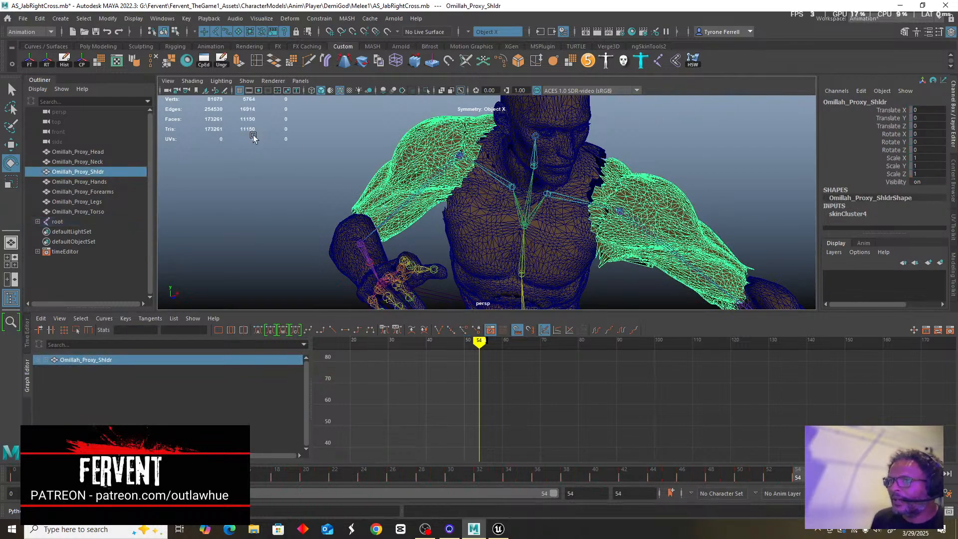
pyautogui.keyDown('shift'); pyautogui.click(462, 221); pyautogui.keyUp('shift')
pyautogui.keyDown('shift'); pyautogui.click(348, 246); pyautogui.keyUp('shift')
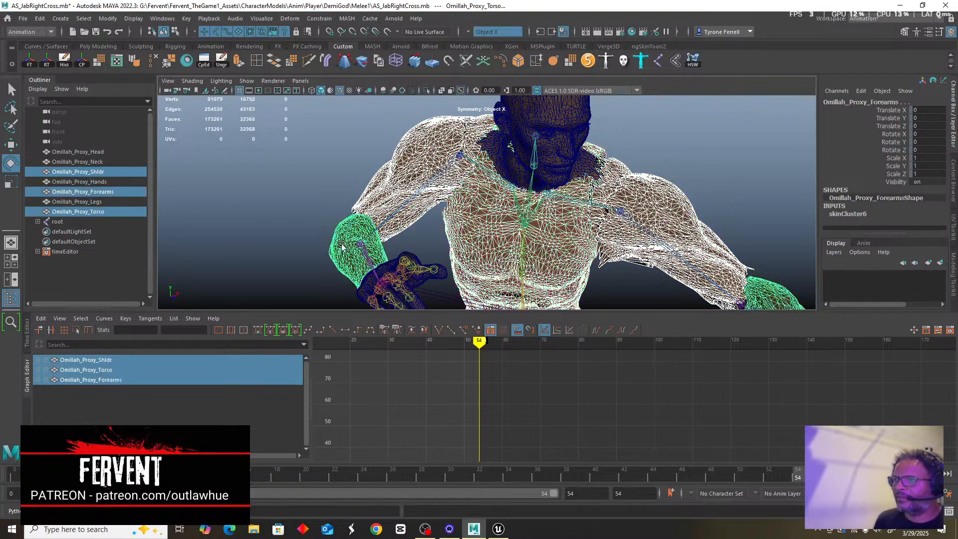
pyautogui.click(298, 190)
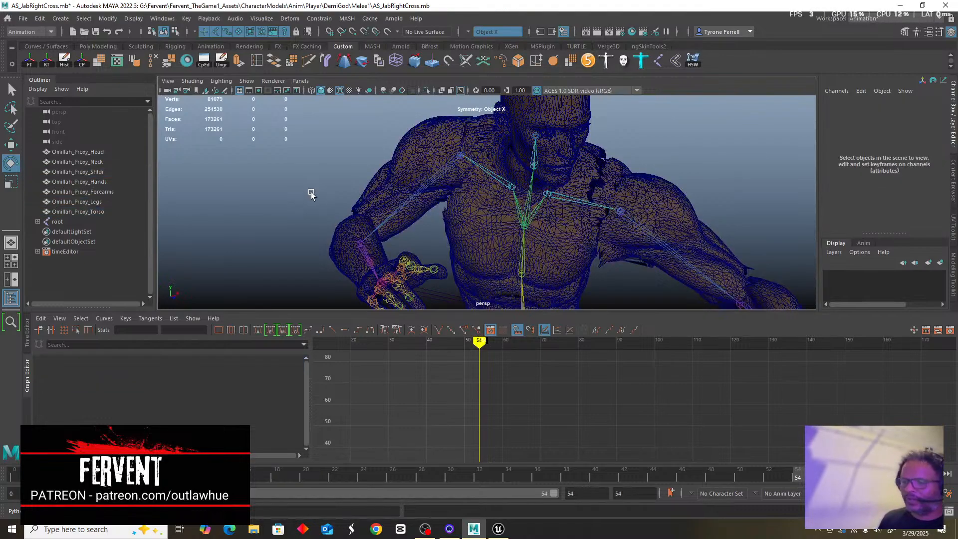
# Examine the wireframe of the upper body and the right hand up close from several angles.
pyautogui.keyDown('alt'); pyautogui.moveTo(360, 181); pyautogui.dragTo(364, 203); pyautogui.keyUp('alt')
pyautogui.scroll(5, 360, 199)
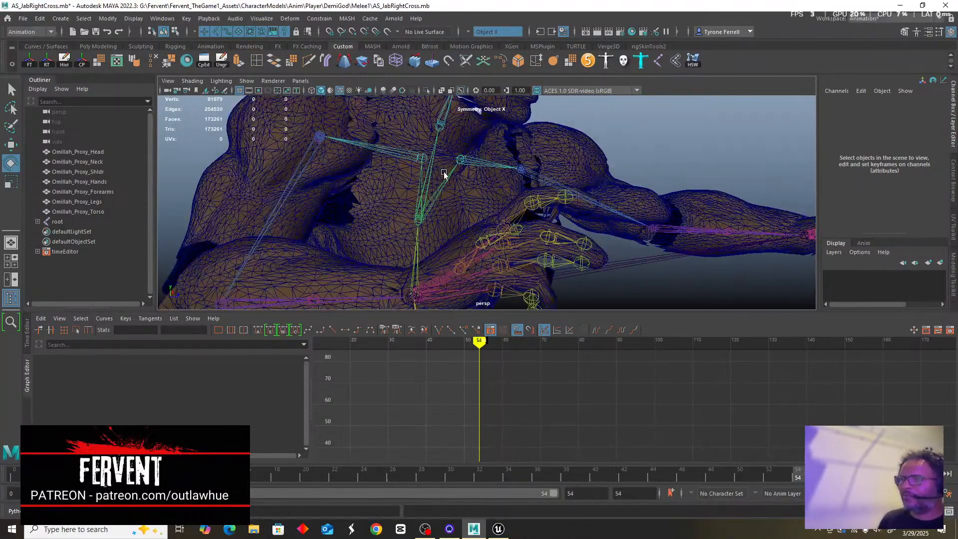
pyautogui.keyDown('alt'); pyautogui.moveTo(388, 157); pyautogui.dragTo(367, 155); pyautogui.keyUp('alt')
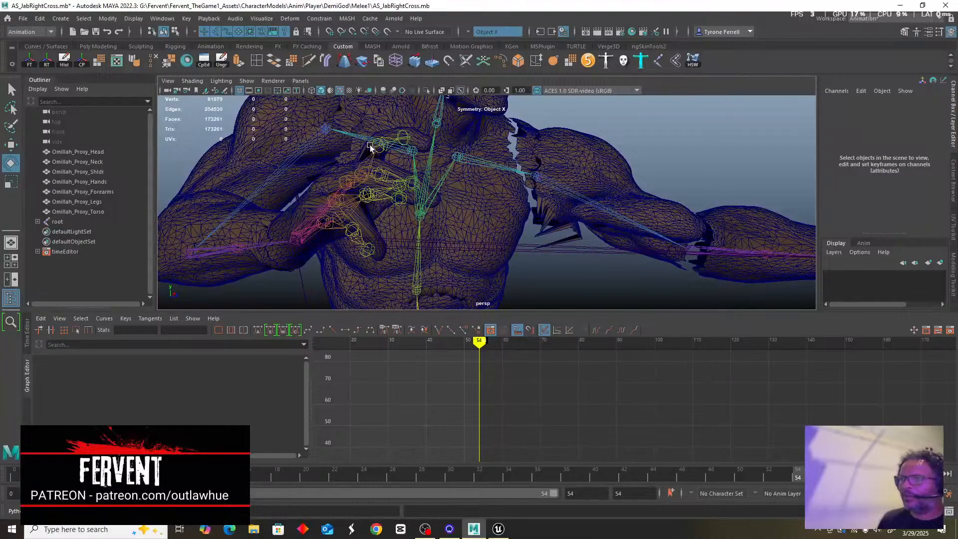
pyautogui.scroll(-8, 728, 154)
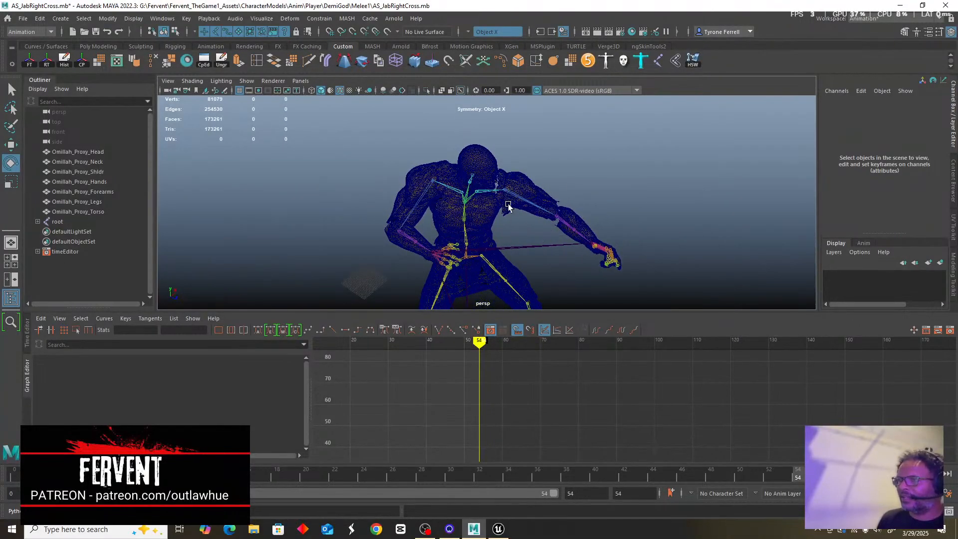
pyautogui.keyDown('alt'); pyautogui.moveTo(507, 203); pyautogui.dragTo(536, 148, button='middle'); pyautogui.keyUp('alt')
pyautogui.keyDown('alt'); pyautogui.moveTo(539, 152); pyautogui.dragTo(714, 221, button='right'); pyautogui.keyUp('alt')
pyautogui.keyDown('alt'); pyautogui.moveTo(569, 215); pyautogui.dragTo(656, 242, button='right'); pyautogui.keyUp('alt')
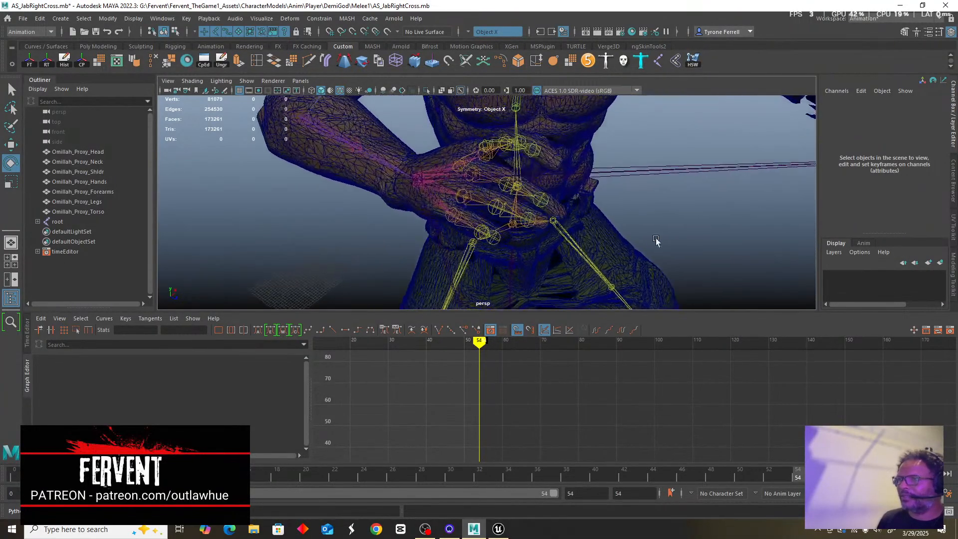
pyautogui.keyDown('alt'); pyautogui.moveTo(563, 239); pyautogui.dragTo(464, 219); pyautogui.keyUp('alt')
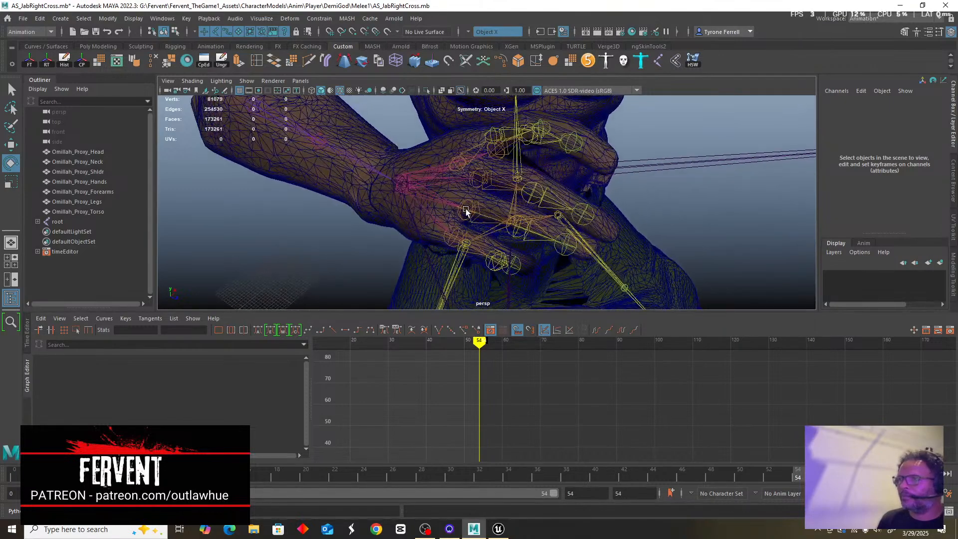
# Check the polygon count of the Omillah_Proxy_Hands mesh, turn off wireframe on shaded, and clear the selection.
pyautogui.click(464, 218)
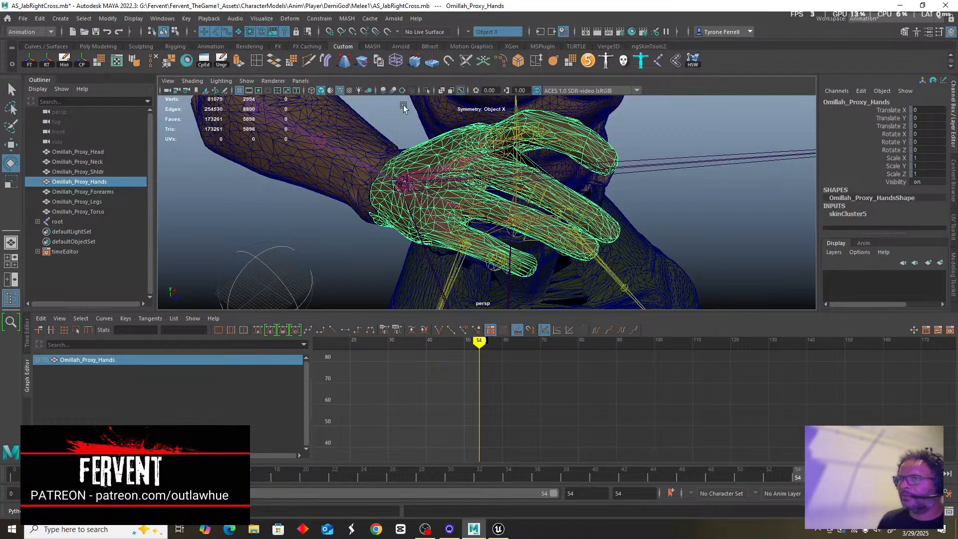
pyautogui.click(339, 91)
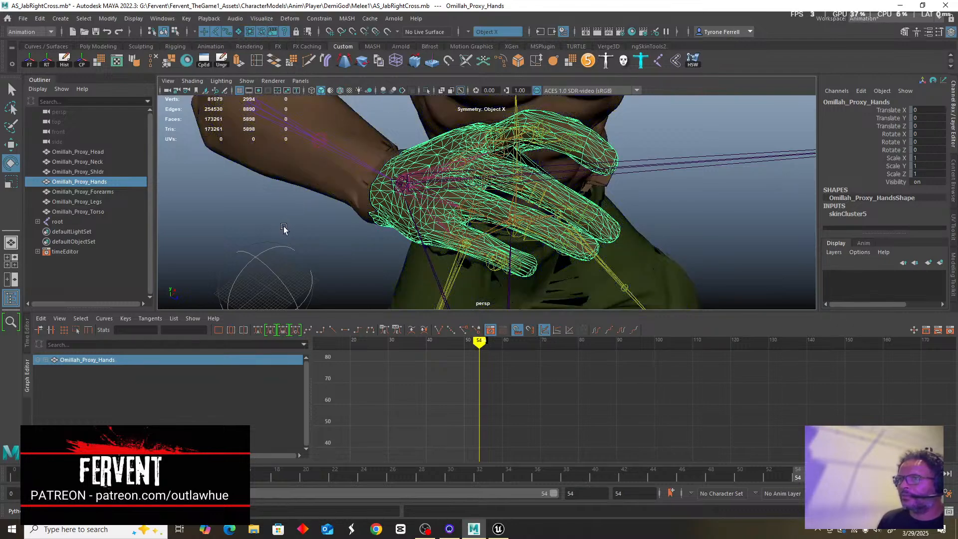
pyautogui.click(256, 217)
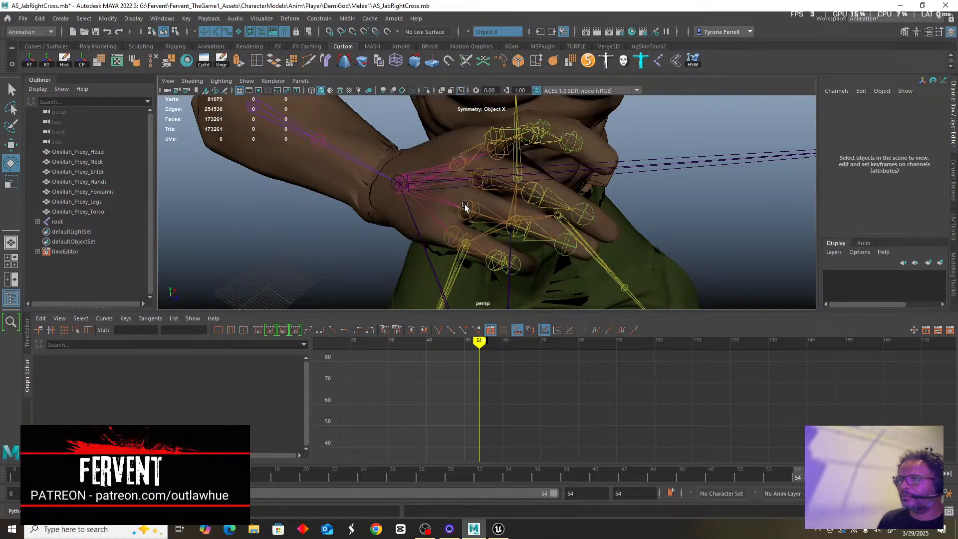
# Inspect the animation curves of ring_01_r and middle_02_r and the finger poses at frame 54.
pyautogui.click(464, 208)
pyautogui.keyDown('alt'); pyautogui.moveTo(384, 217); pyautogui.dragTo(375, 193, button='right'); pyautogui.keyUp('alt')
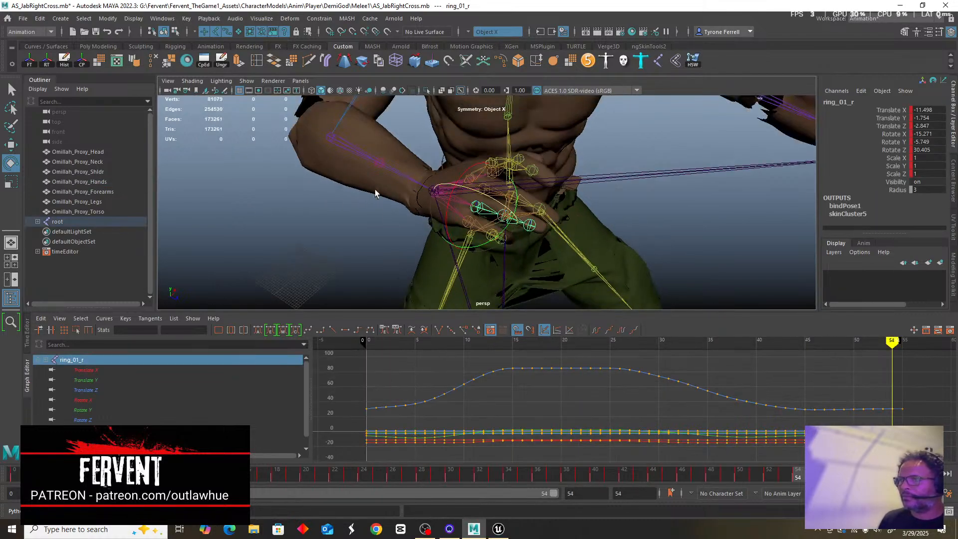
pyautogui.keyDown('alt'); pyautogui.moveTo(375, 193); pyautogui.dragTo(471, 181); pyautogui.keyUp('alt')
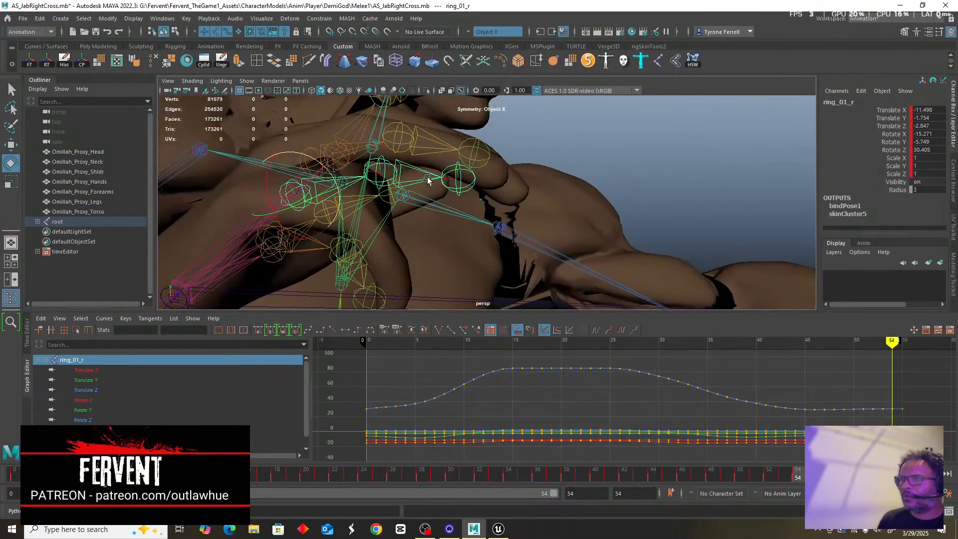
pyautogui.click(397, 133)
pyautogui.keyDown('alt'); pyautogui.moveTo(407, 179); pyautogui.dragTo(376, 192); pyautogui.keyUp('alt')
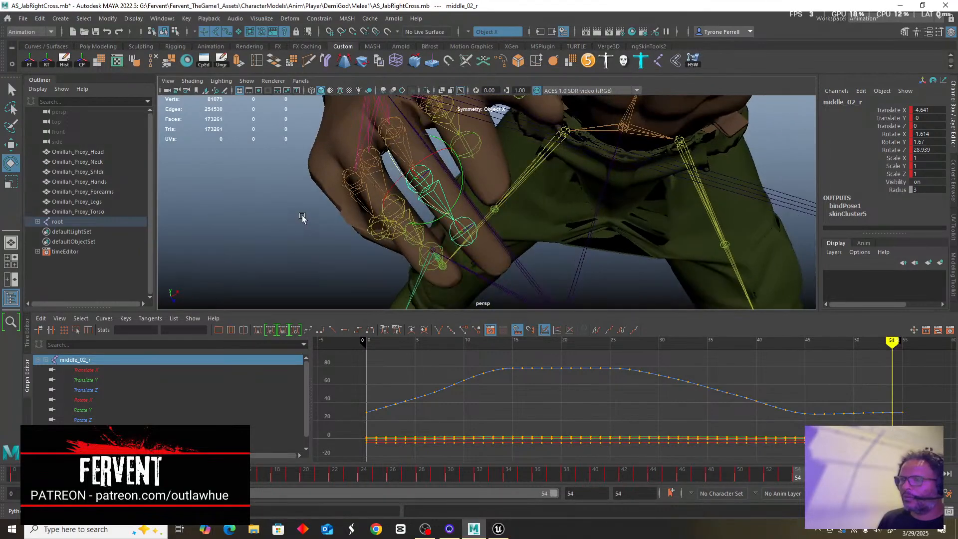
pyautogui.keyDown('alt'); pyautogui.moveTo(302, 217); pyautogui.dragTo(378, 209); pyautogui.keyUp('alt')
pyautogui.click(377, 212)
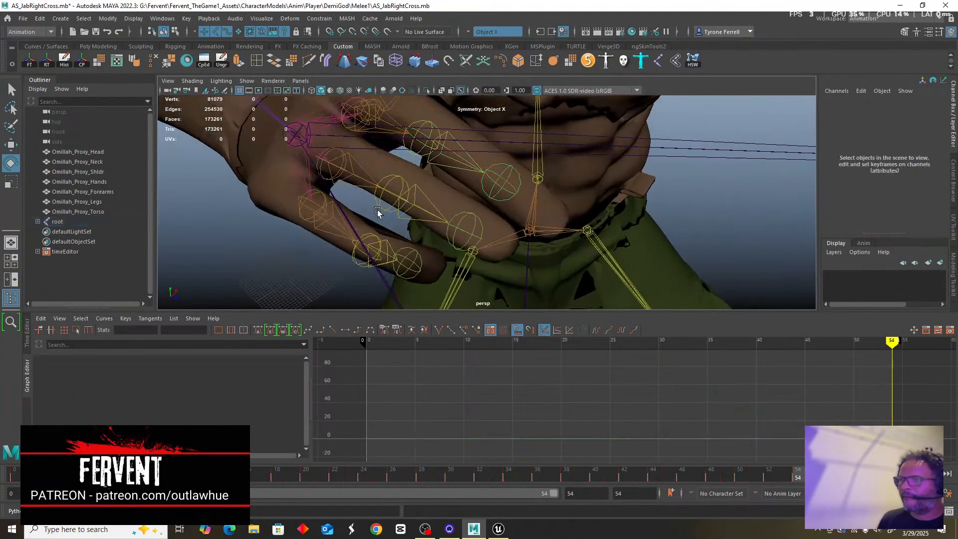
# Delete the Rotate X keys of the ring_02_r joint from frame 0 through frame 10.
pyautogui.click(380, 210)
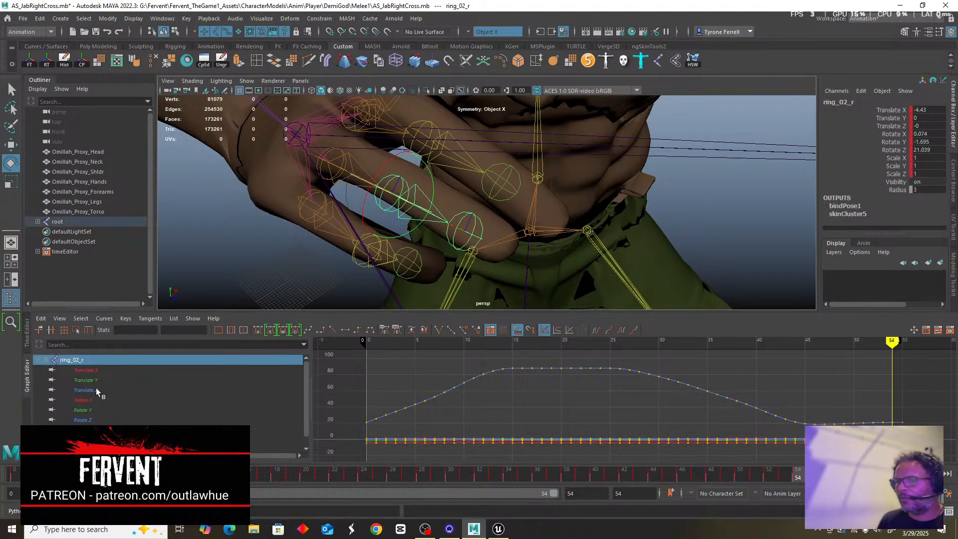
pyautogui.click(83, 401)
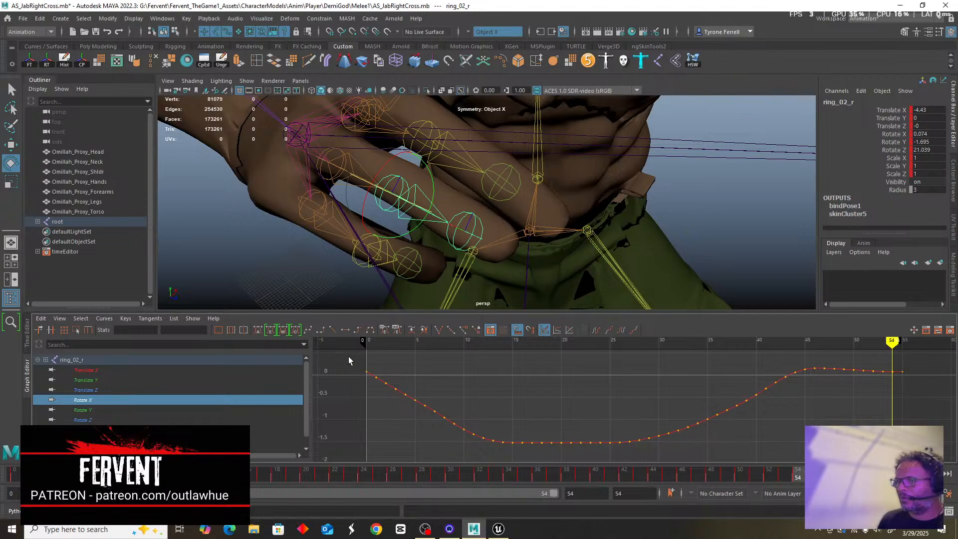
pyautogui.moveTo(348, 358); pyautogui.dragTo(466, 457)
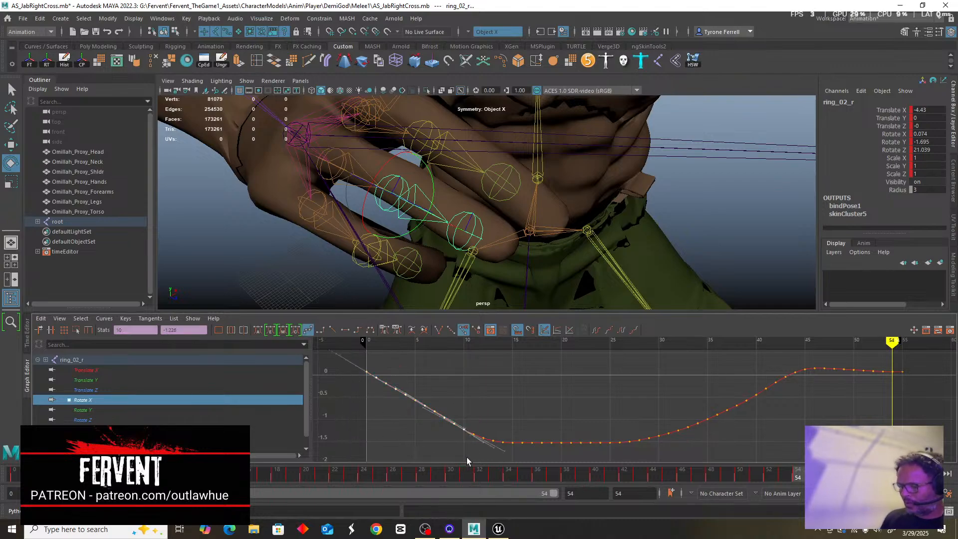
pyautogui.press('Delete')
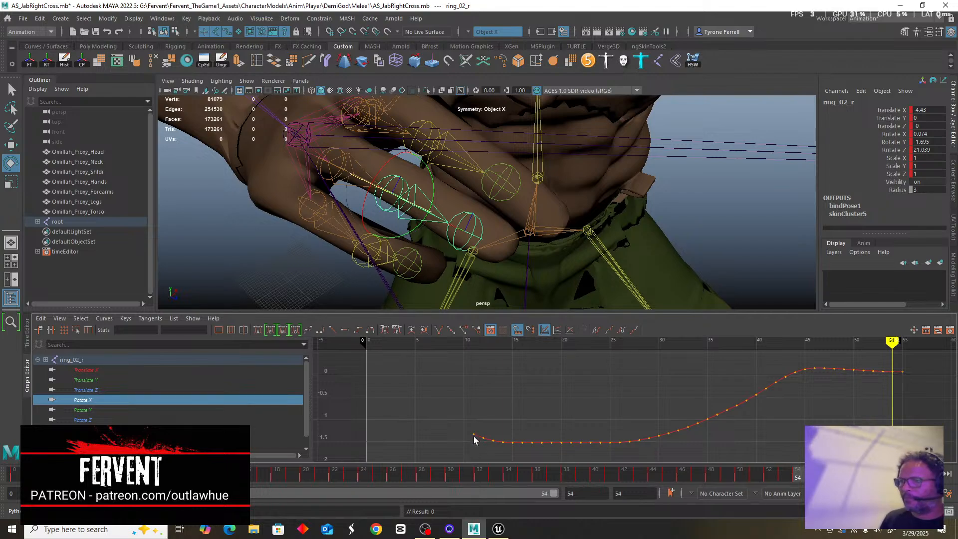
# Copy ring_02_r's Rotate X key from frame 11 to frame 0, and select the keys at both frames.
pyautogui.click(473, 435)
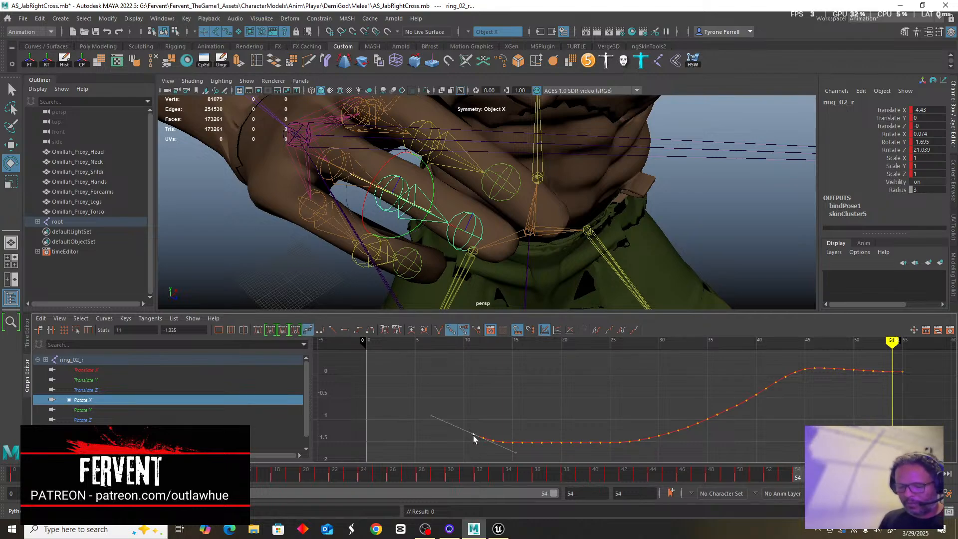
pyautogui.click(376, 342)
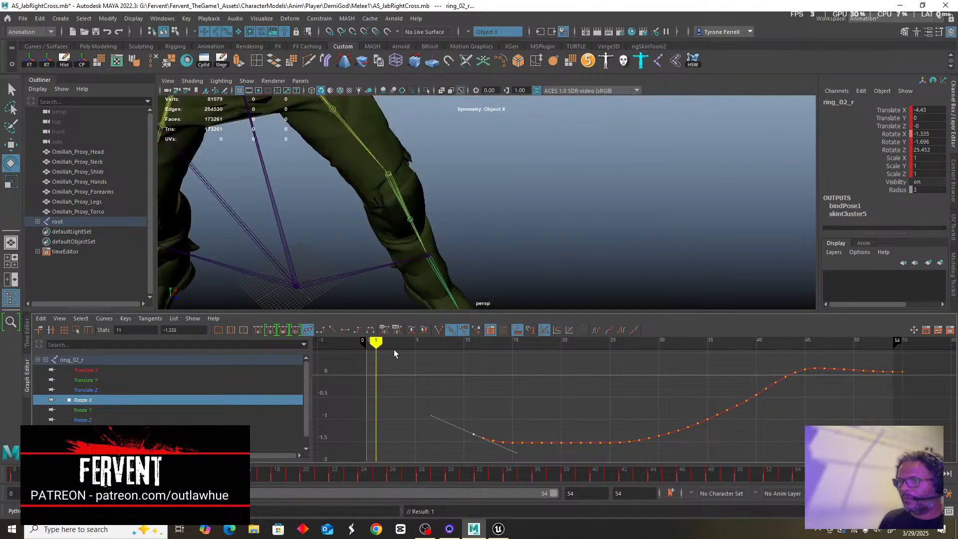
pyautogui.moveTo(377, 342); pyautogui.dragTo(367, 342)
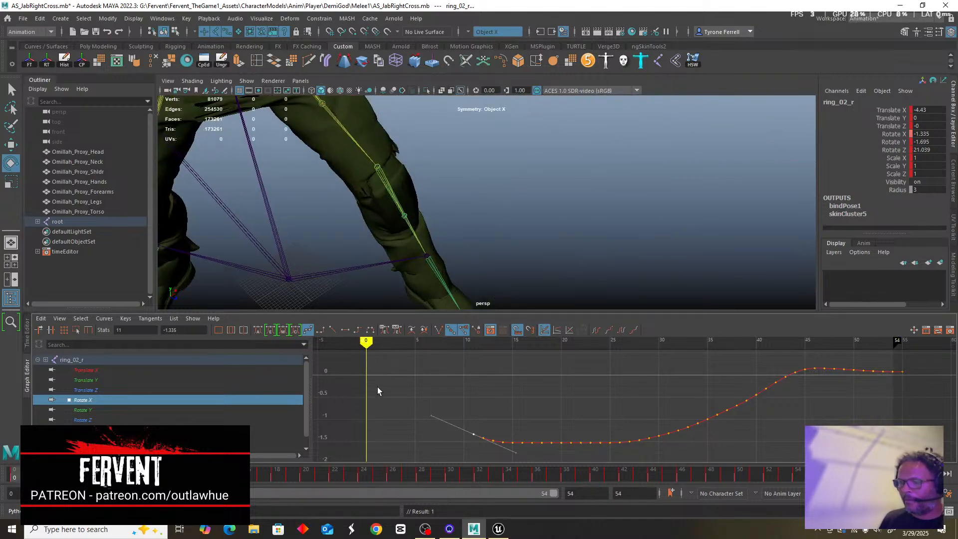
pyautogui.press('s')
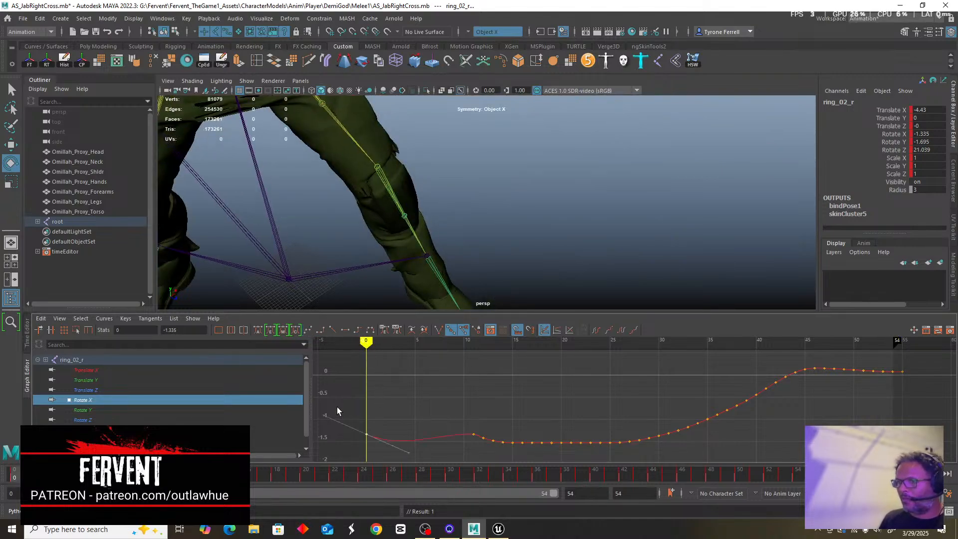
pyautogui.moveTo(336, 406); pyautogui.dragTo(477, 453)
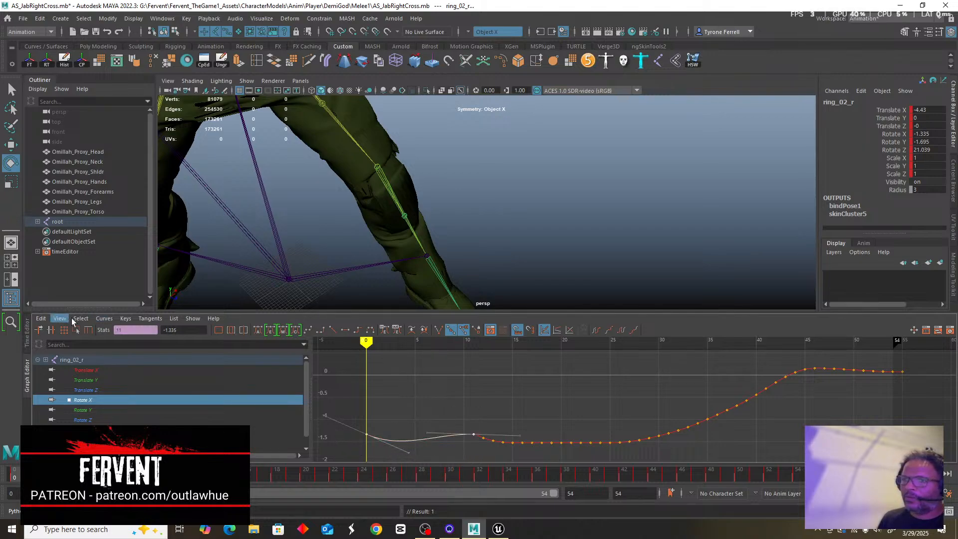
# Flatten the tangents of the opening Rotate X keys on ring_02_r and delete that curve's keys after frame 35.
pyautogui.click(258, 330)
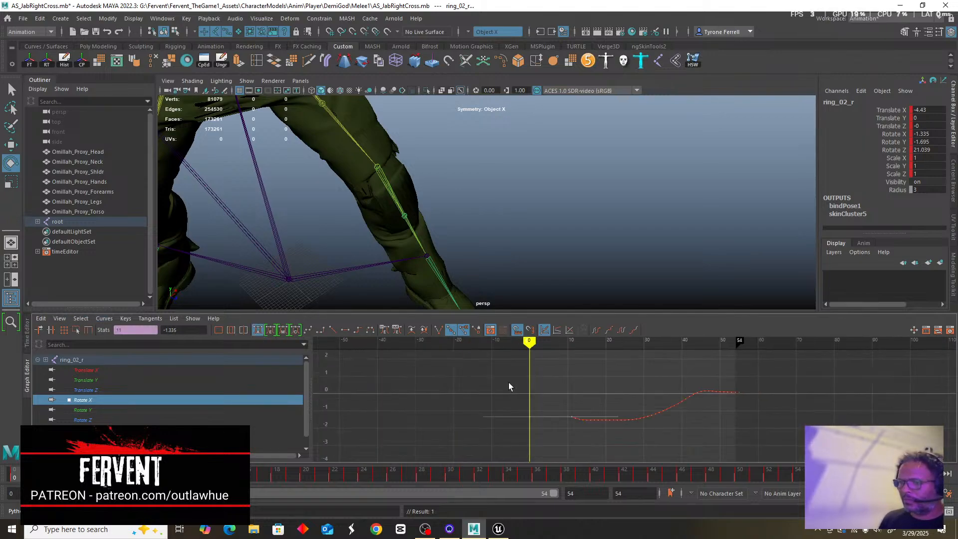
pyautogui.keyDown('alt'); pyautogui.moveTo(560, 398); pyautogui.dragTo(335, 418, button='middle'); pyautogui.keyUp('alt')
pyautogui.keyDown('alt'); pyautogui.moveTo(524, 417); pyautogui.dragTo(451, 437, button='middle'); pyautogui.keyUp('alt')
pyautogui.scroll(-3, 490, 412)
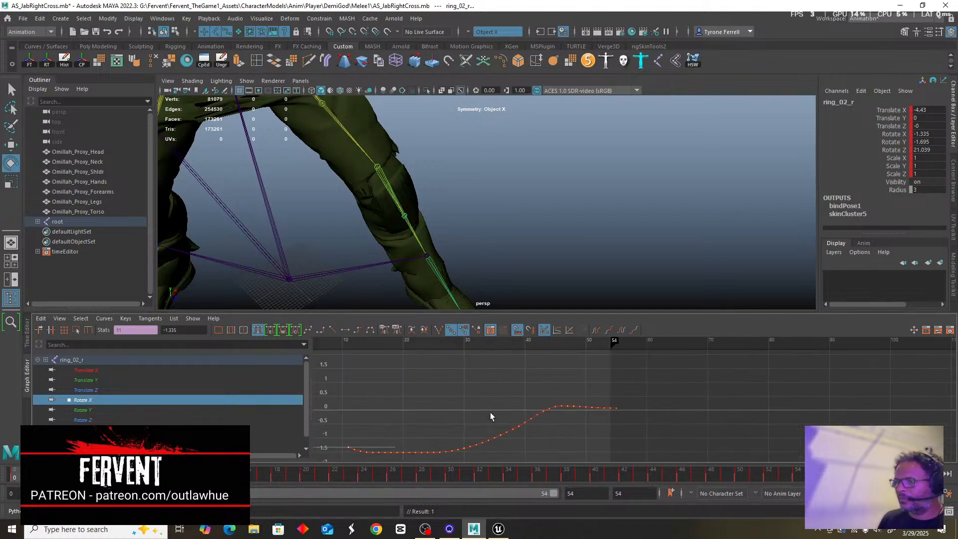
pyautogui.moveTo(505, 373); pyautogui.dragTo(621, 451)
pyautogui.press('Delete')
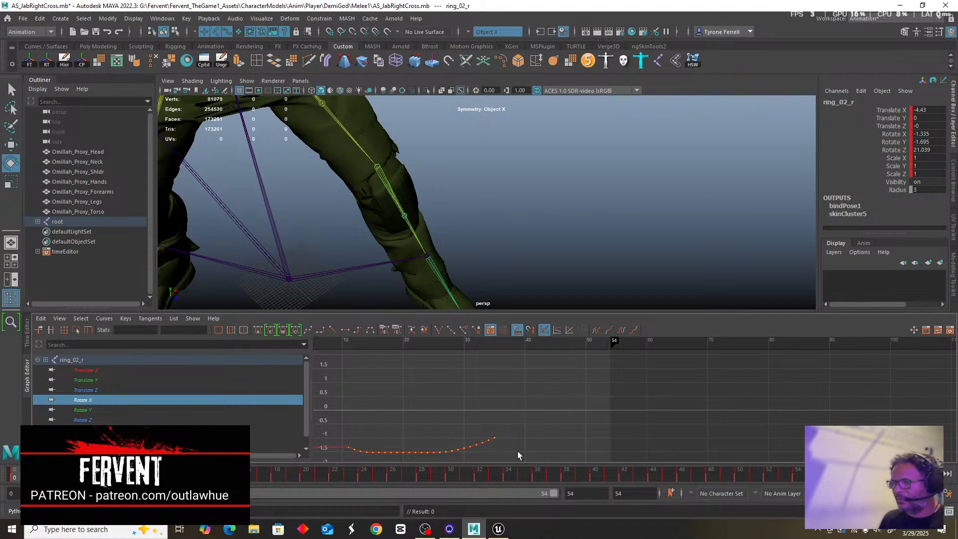
# Copy the Rotate X key at frame 35 to frame 54 and flatten the tangents between the two keys.
pyautogui.click(495, 438)
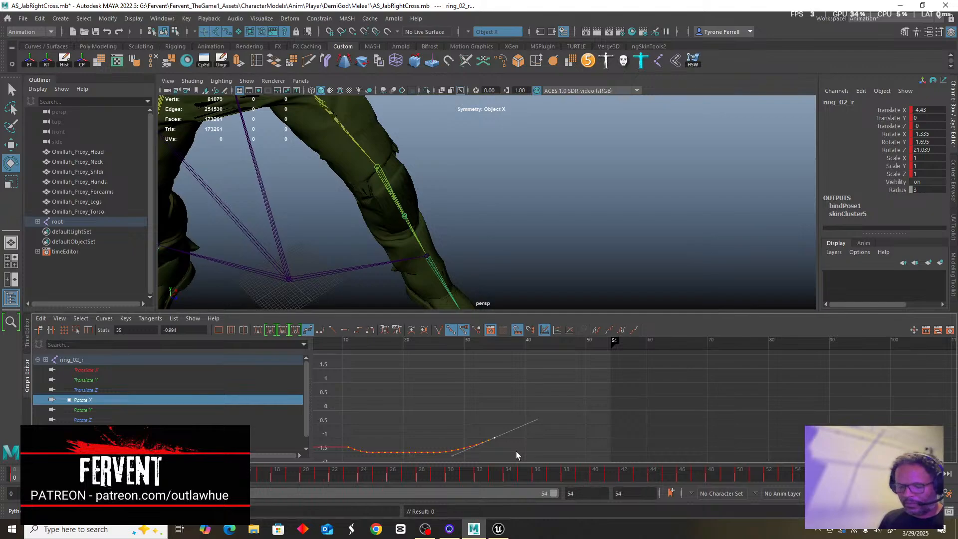
pyautogui.moveTo(599, 340); pyautogui.dragTo(608, 344)
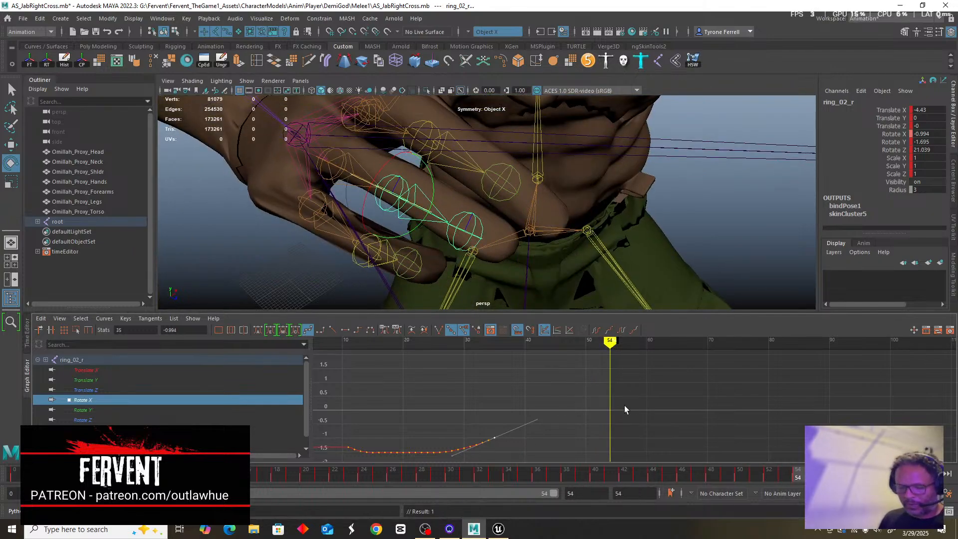
pyautogui.press('s')
pyautogui.scroll(-3, 521, 408)
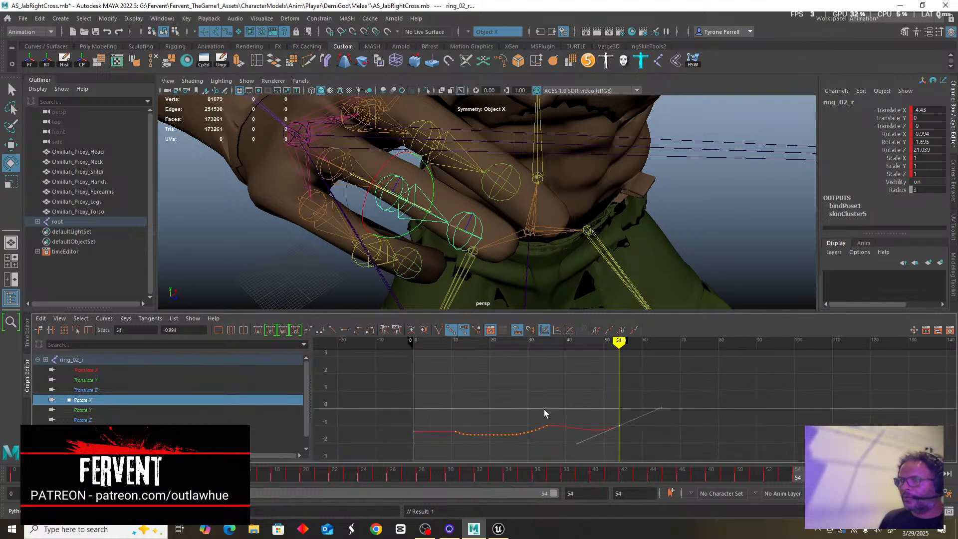
pyautogui.moveTo(542, 409); pyautogui.dragTo(626, 440)
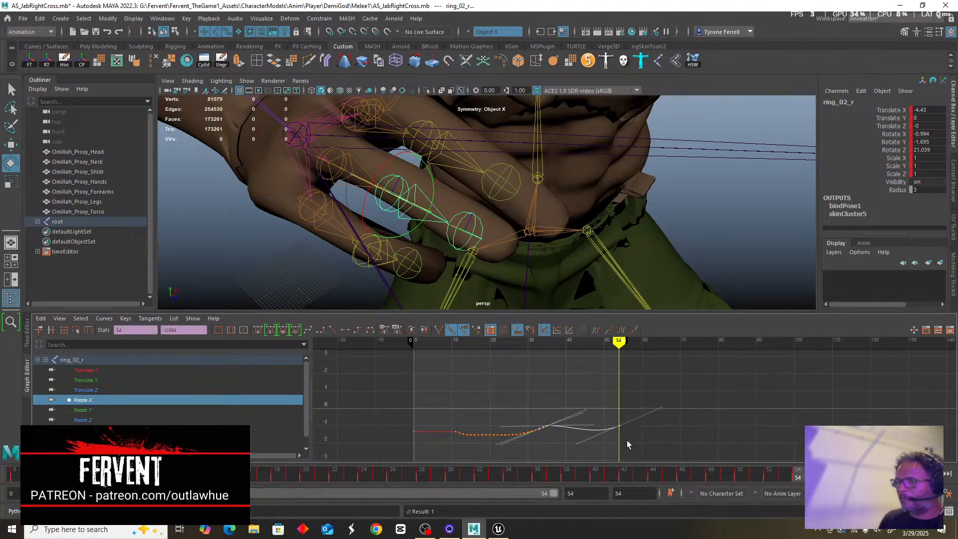
pyautogui.click(257, 330)
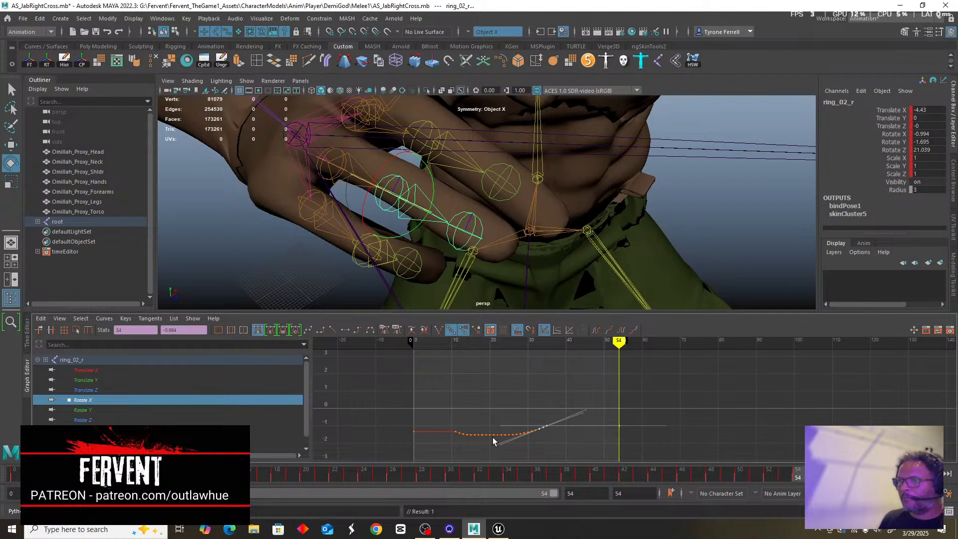
# Delete the keys after frame 30 on the Rotate Y curve of ring_02_r.
pyautogui.click(142, 410)
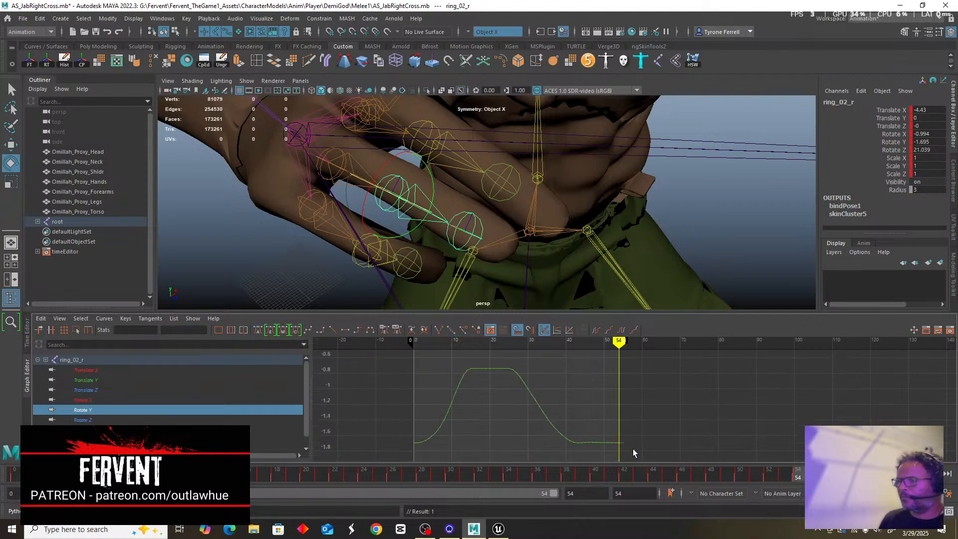
pyautogui.scroll(2, 629, 460)
pyautogui.scroll(-2, 625, 463)
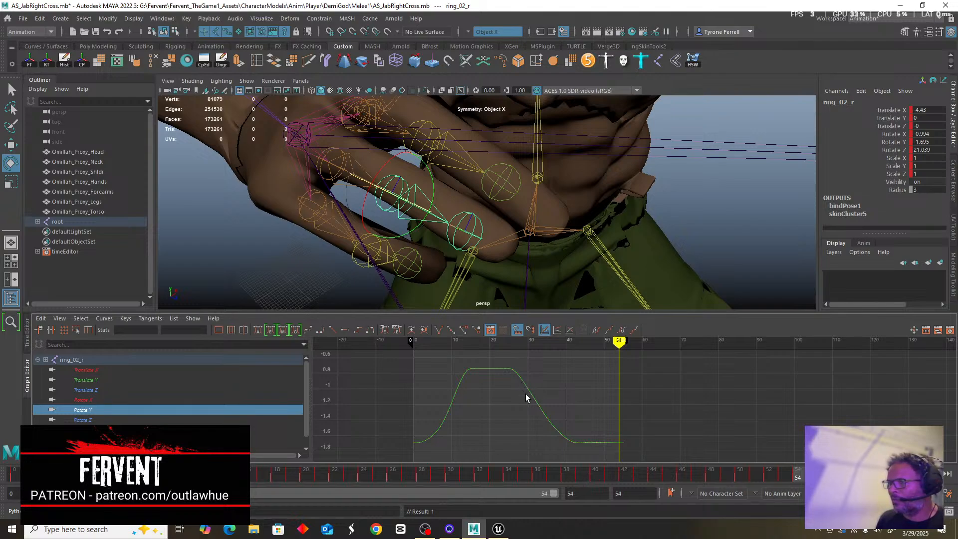
pyautogui.moveTo(525, 393); pyautogui.dragTo(657, 457)
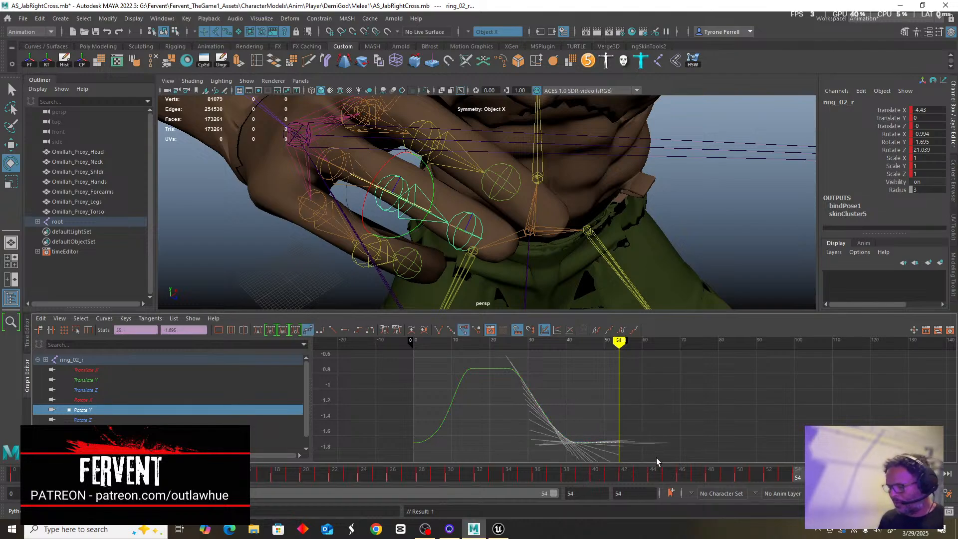
pyautogui.press('Delete')
# Copy the Rotate Y key at frame 30 to frame 54 and flatten the tangents so the segment holds.
pyautogui.scroll(2, 537, 406)
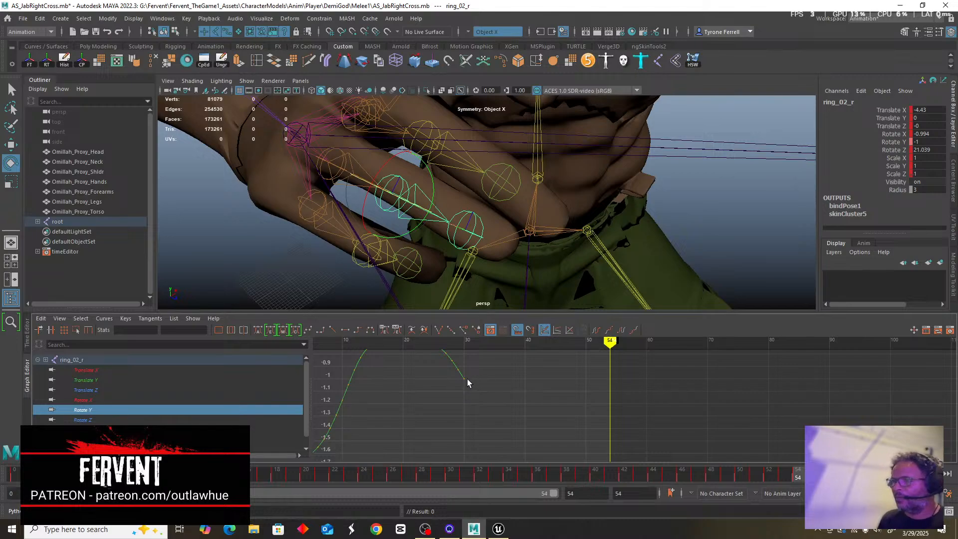
pyautogui.click(464, 380)
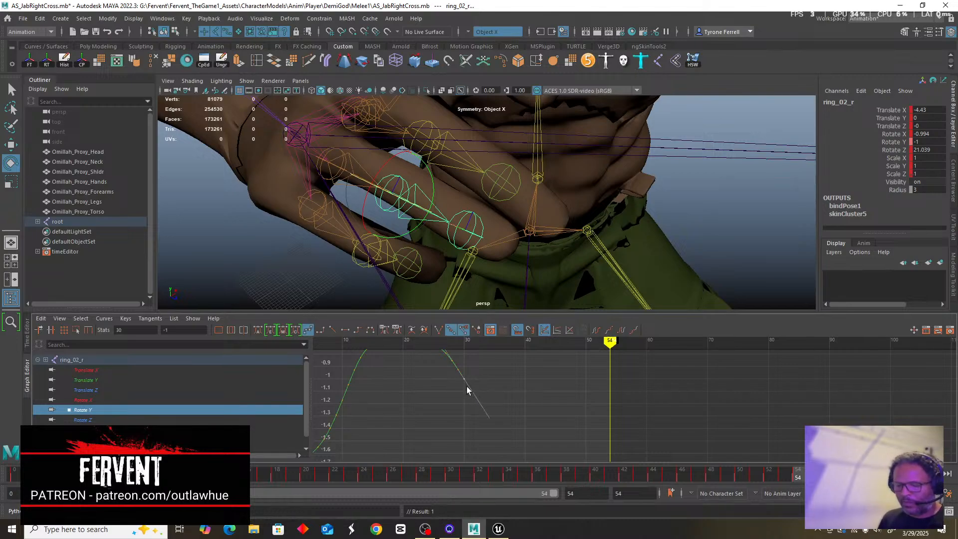
pyautogui.hotkey('ctrl', 'v')
pyautogui.scroll(-3, 492, 393)
pyautogui.moveTo(523, 371); pyautogui.dragTo(655, 413)
pyautogui.click(258, 330)
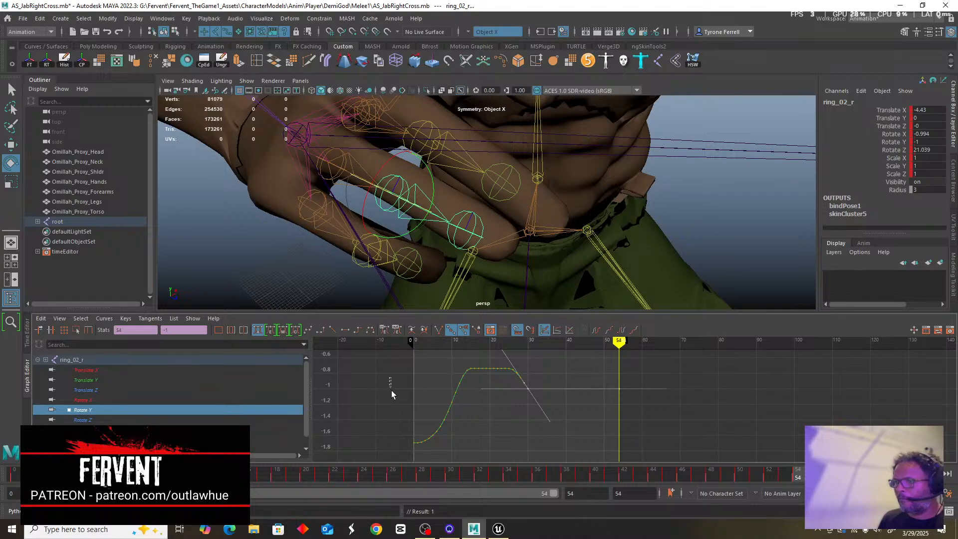
# Delete the Rotate Y keys before frame 11 and copy the key at frame 11.
pyautogui.moveTo(391, 390); pyautogui.dragTo(451, 456)
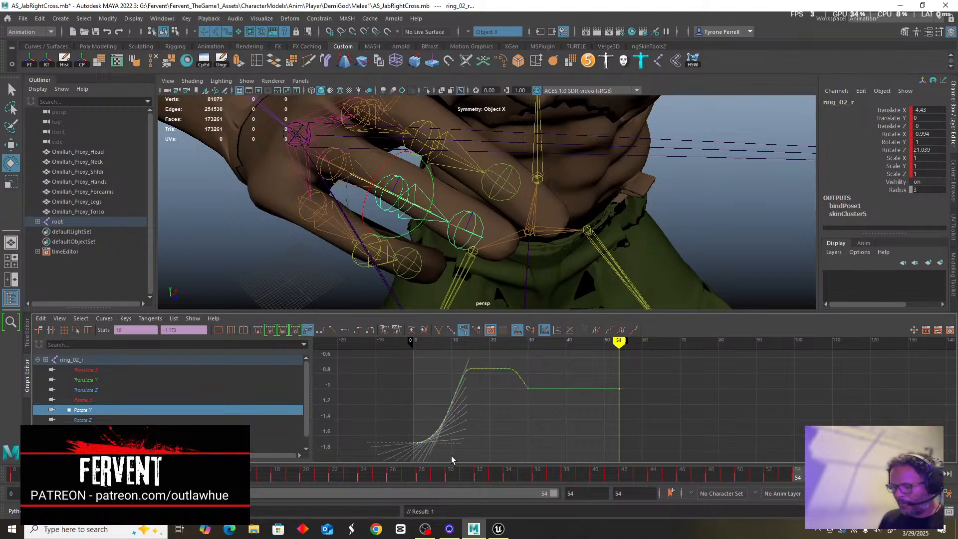
pyautogui.press('Delete')
pyautogui.click(455, 393)
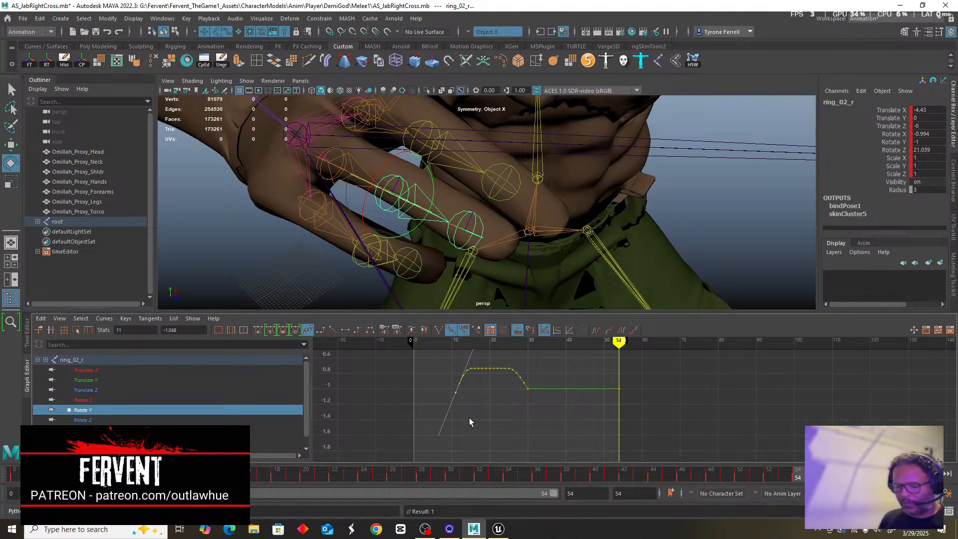
# Paste the copied Rotate Y key at frame 0 and flatten the tangents up to frame 11.
pyautogui.hotkey('ctrl', 'v')
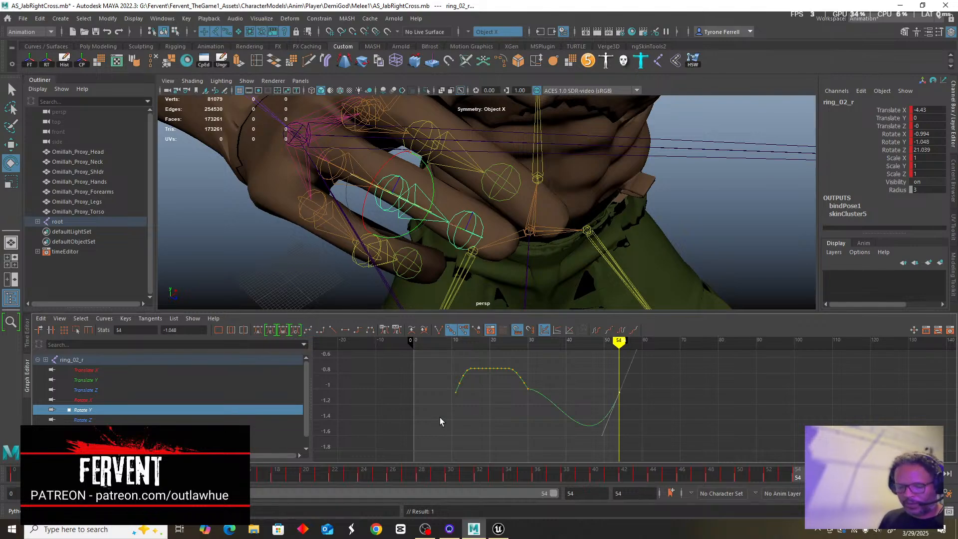
pyautogui.hotkey('ctrl', 'z')
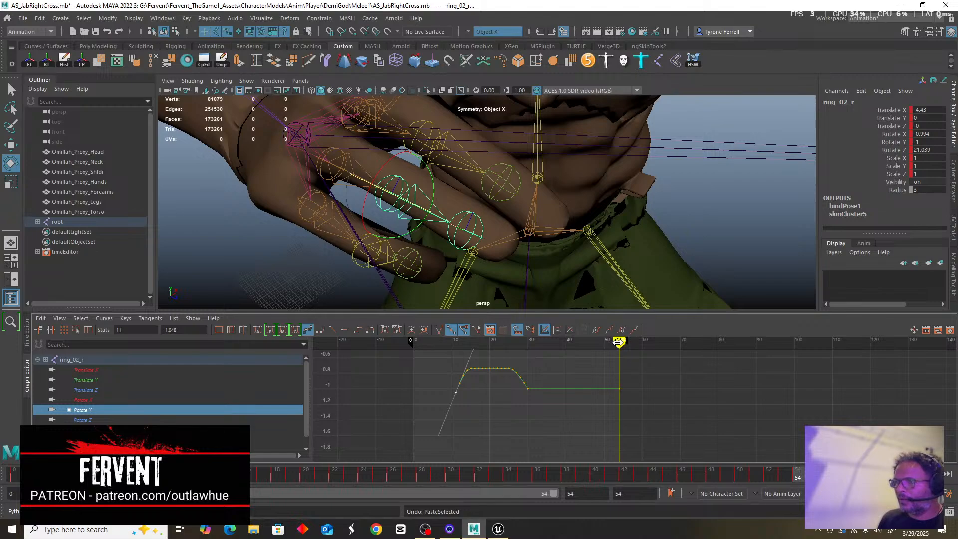
pyautogui.moveTo(618, 341)
pyautogui.mouseDown()
pyautogui.moveTo(439, 342)
pyautogui.moveTo(411, 365)
pyautogui.mouseUp()
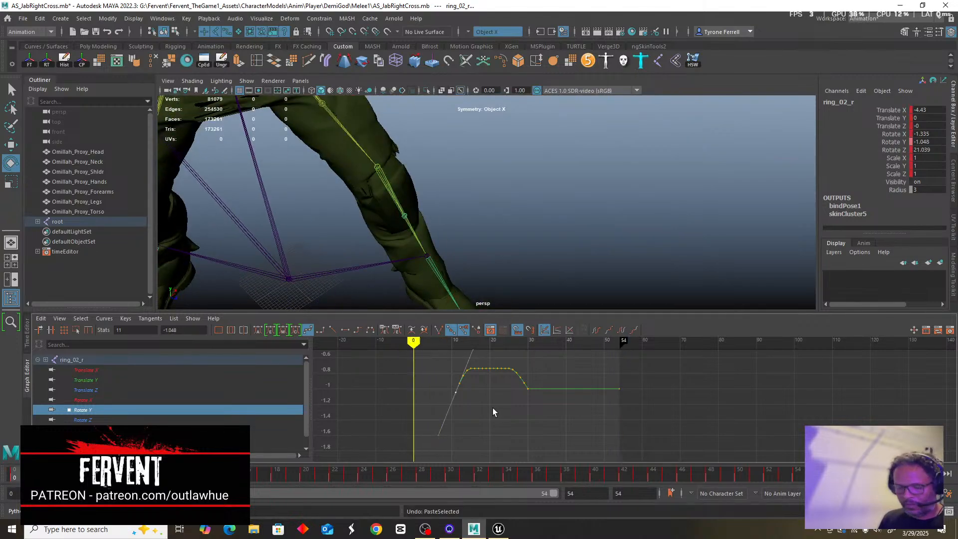
pyautogui.hotkey('ctrl', 'v')
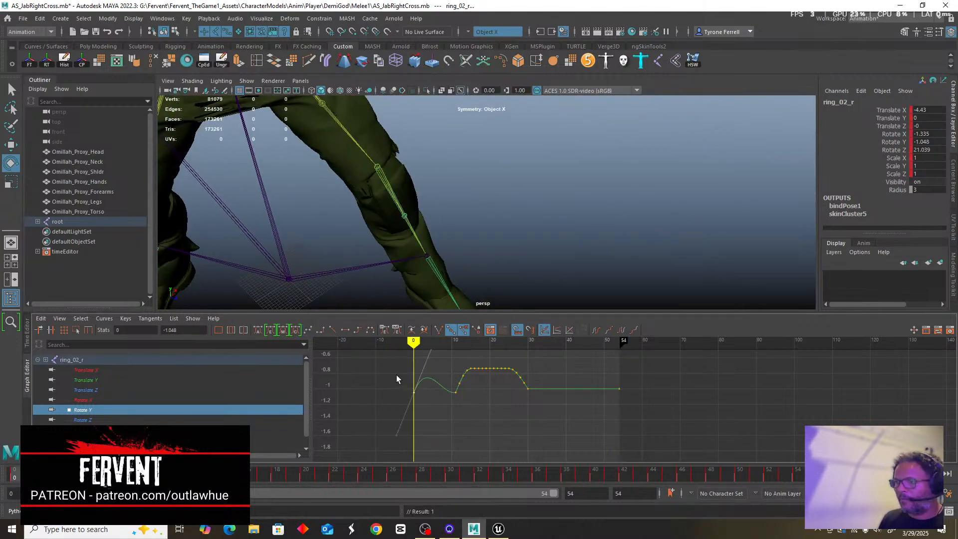
pyautogui.moveTo(397, 375); pyautogui.dragTo(459, 403)
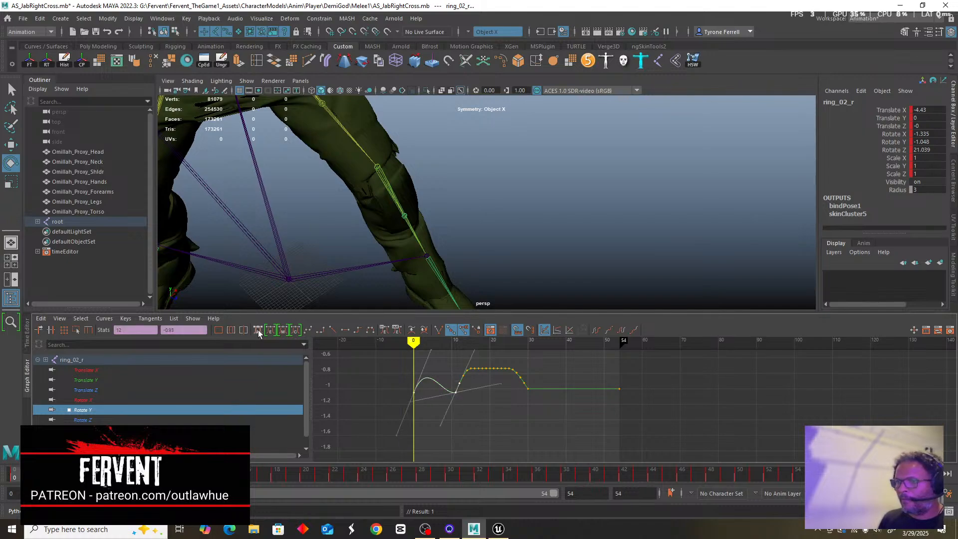
pyautogui.click(258, 330)
# Delete the keys before frame 10 on the Rotate Z curve of ring_02_r.
pyautogui.click(82, 419)
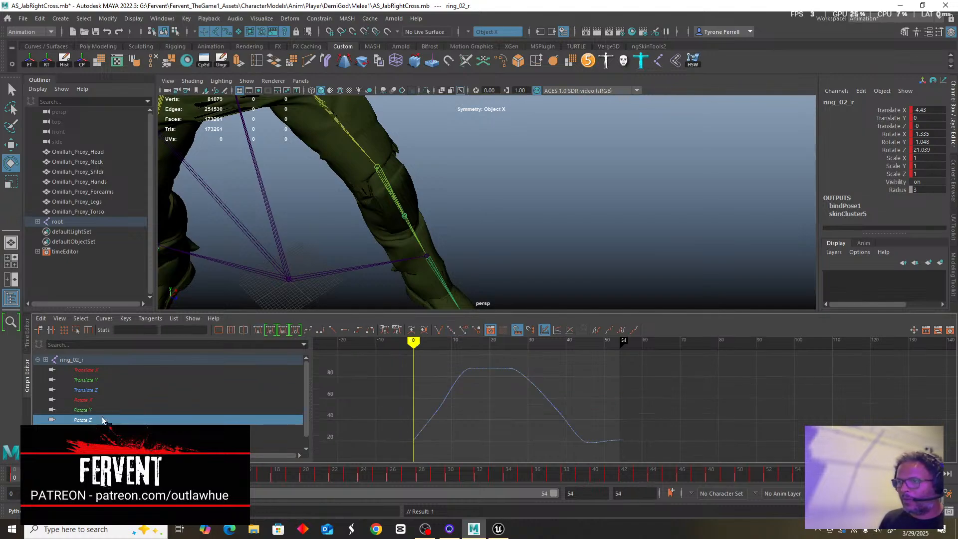
pyautogui.moveTo(381, 387); pyautogui.dragTo(448, 446)
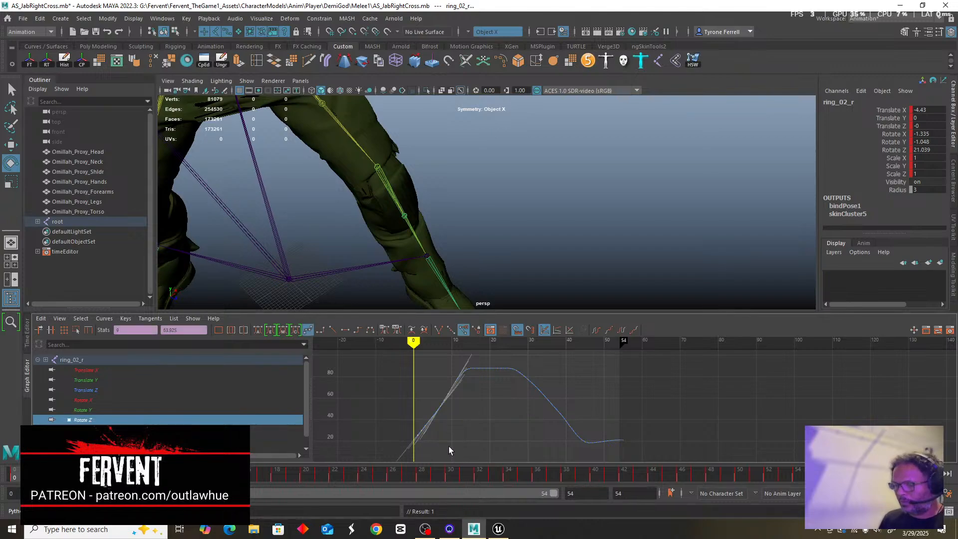
pyautogui.press('Delete')
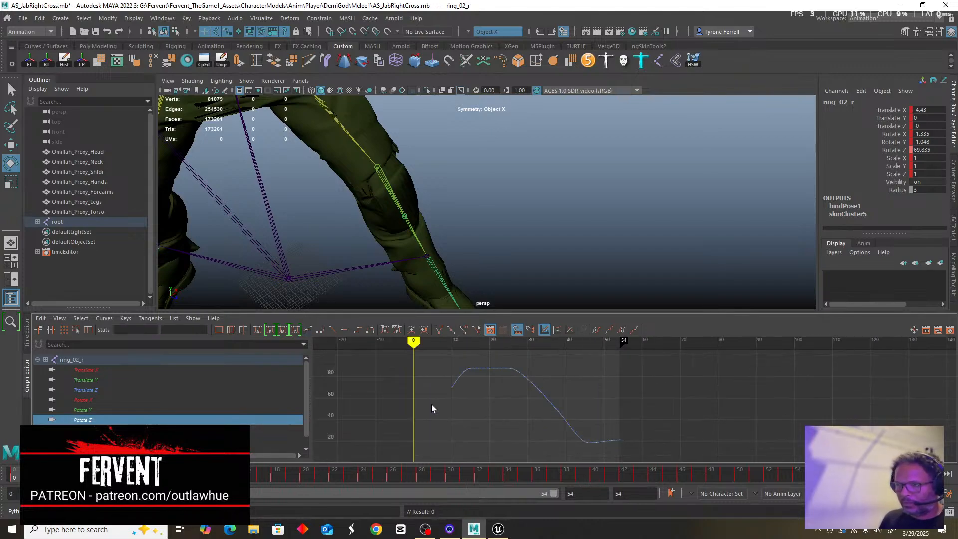
# Copy the Rotate Z key at frame 10 to frame 0 and flatten the tangents between the two keys.
pyautogui.keyDown('alt'); pyautogui.moveTo(431, 403); pyautogui.dragTo(450, 413, button='middle'); pyautogui.keyUp('alt')
pyautogui.keyDown('alt'); pyautogui.moveTo(451, 413); pyautogui.dragTo(511, 408, button='right'); pyautogui.keyUp('alt')
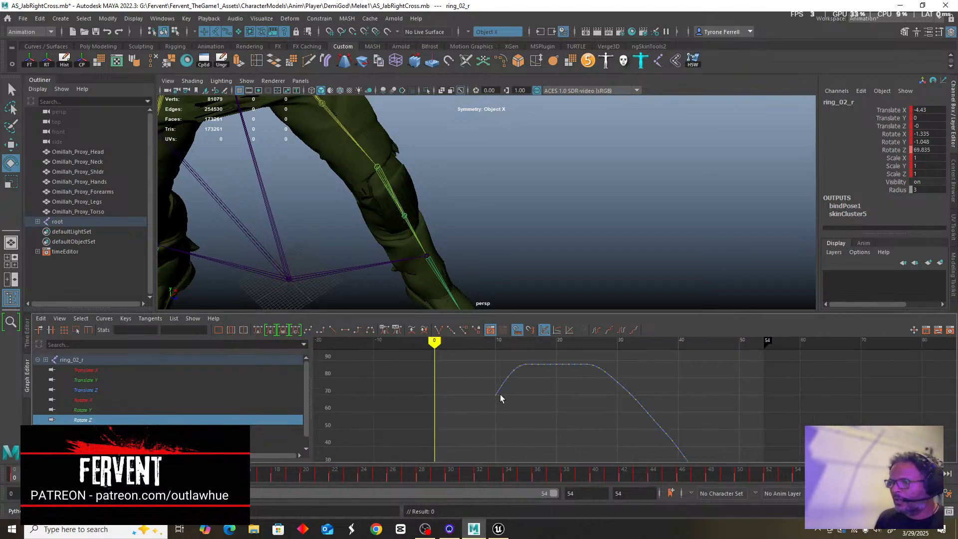
pyautogui.click(495, 395)
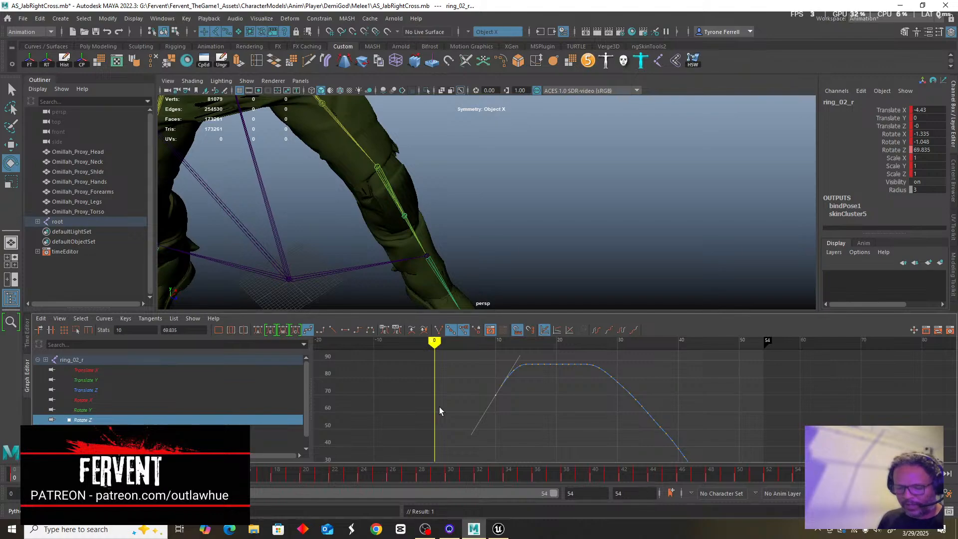
pyautogui.press('s')
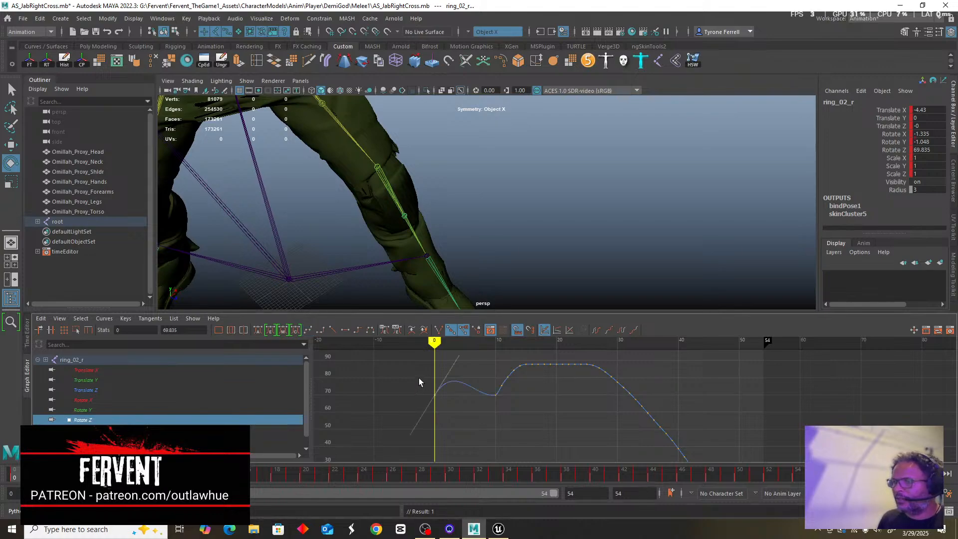
pyautogui.moveTo(478, 413); pyautogui.dragTo(497, 408)
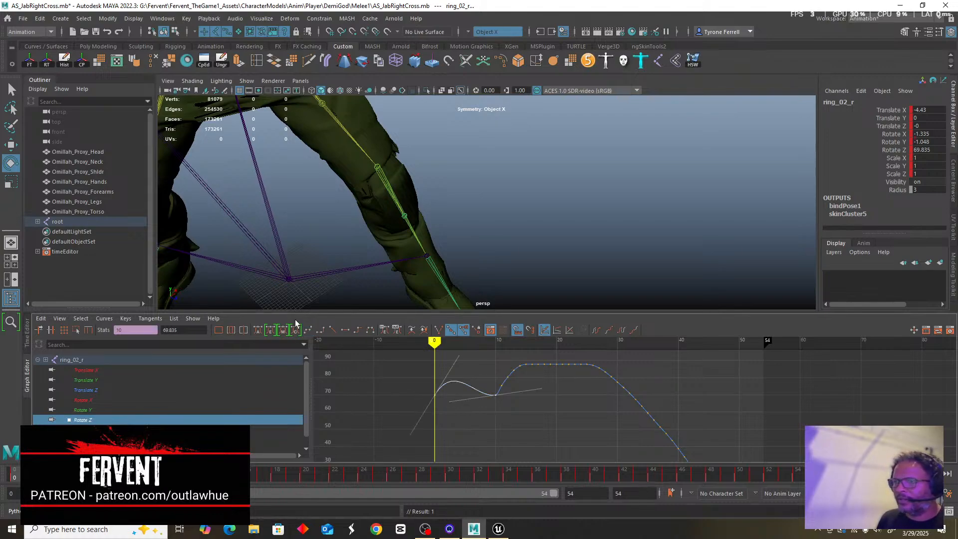
pyautogui.click(258, 330)
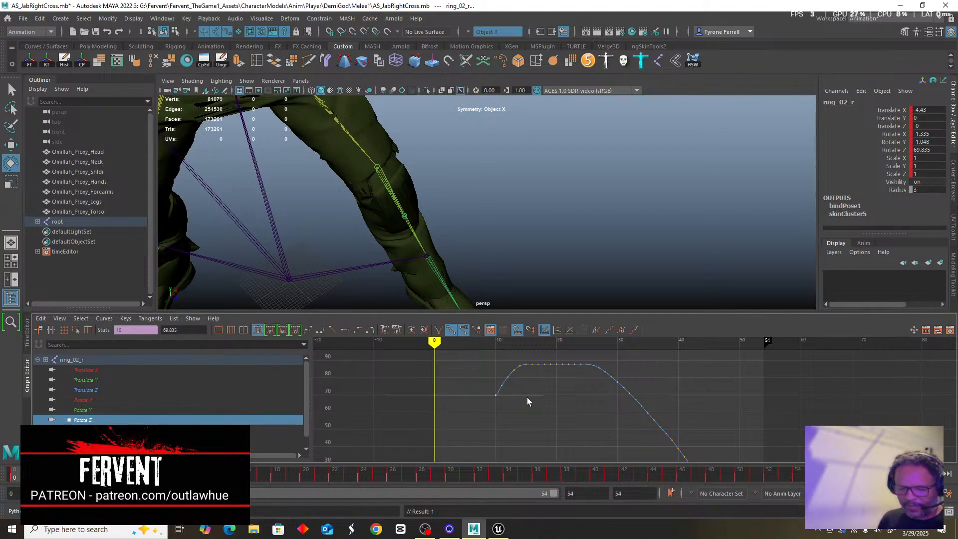
# Delete the Rotate Z keys after frame 34, down to the end of the curve.
pyautogui.keyDown('alt'); pyautogui.moveTo(530, 397); pyautogui.dragTo(372, 353, button='middle'); pyautogui.keyUp('alt')
pyautogui.scroll(-3, 477, 397)
pyautogui.keyDown('alt'); pyautogui.moveTo(550, 421); pyautogui.dragTo(491, 424, button='middle'); pyautogui.keyUp('alt')
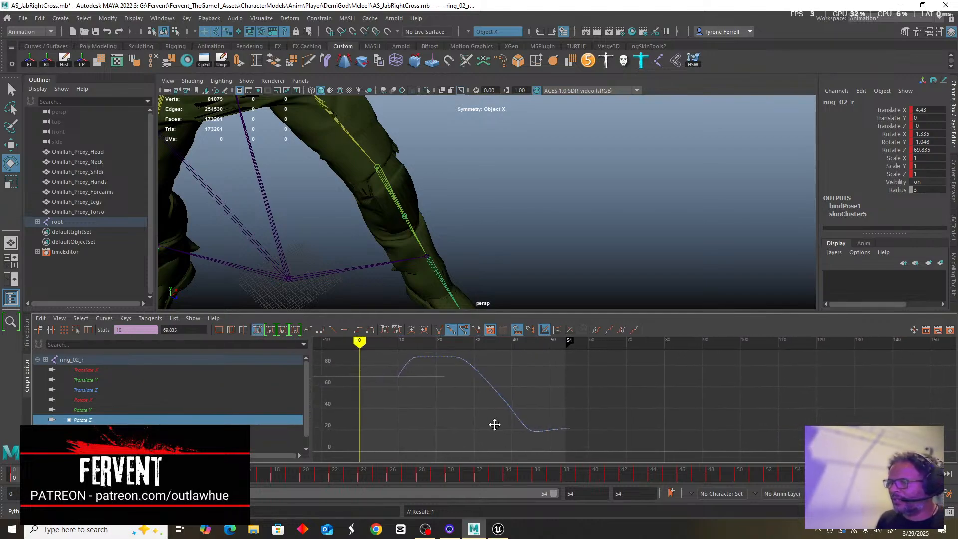
pyautogui.moveTo(583, 371); pyautogui.dragTo(484, 457)
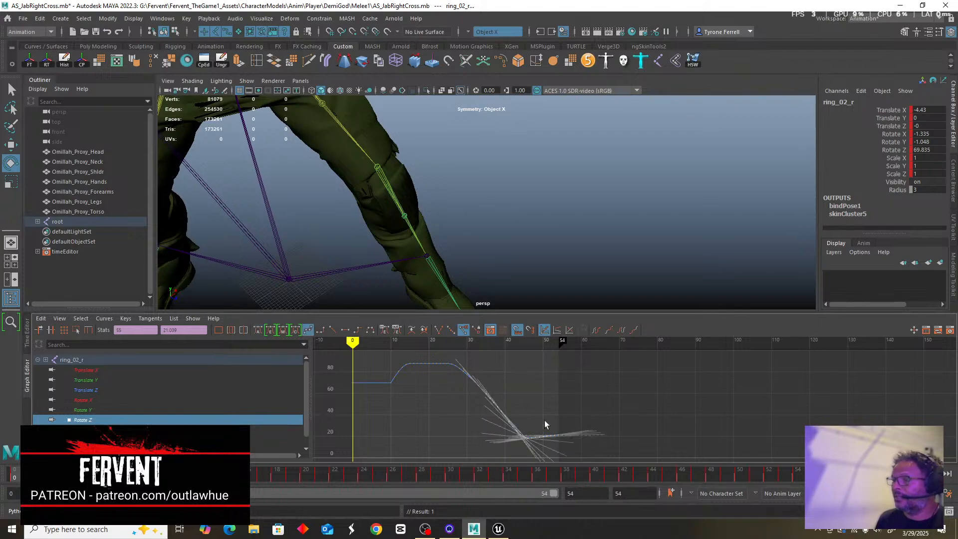
pyautogui.press('Delete')
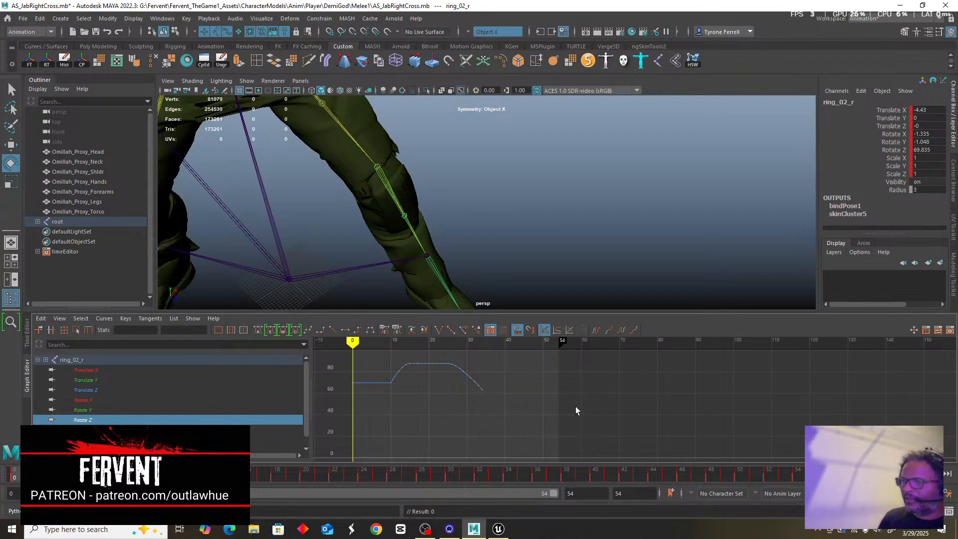
# Copy the Rotate Z key at frame 34 to frame 54 and flatten the tangents of both keys.
pyautogui.scroll(2, 522, 405)
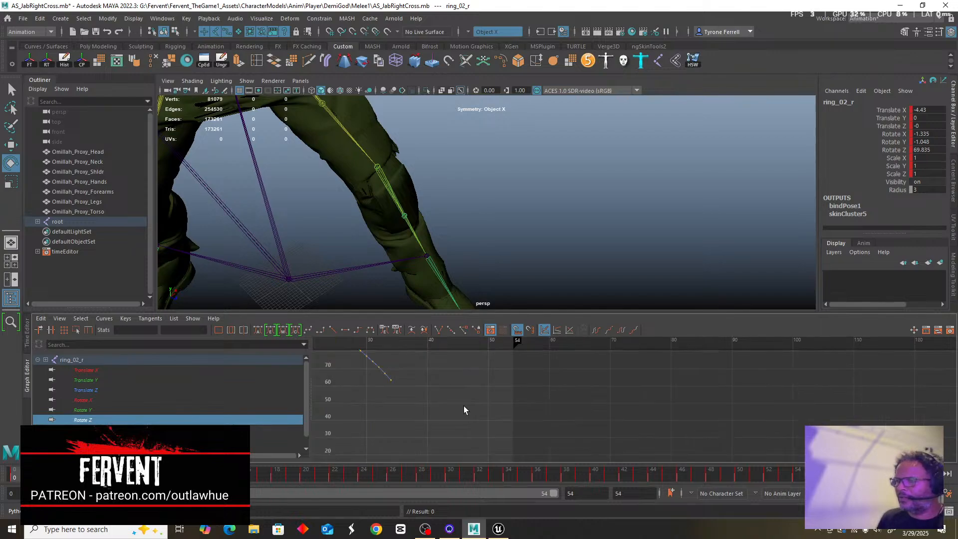
pyautogui.click(391, 381)
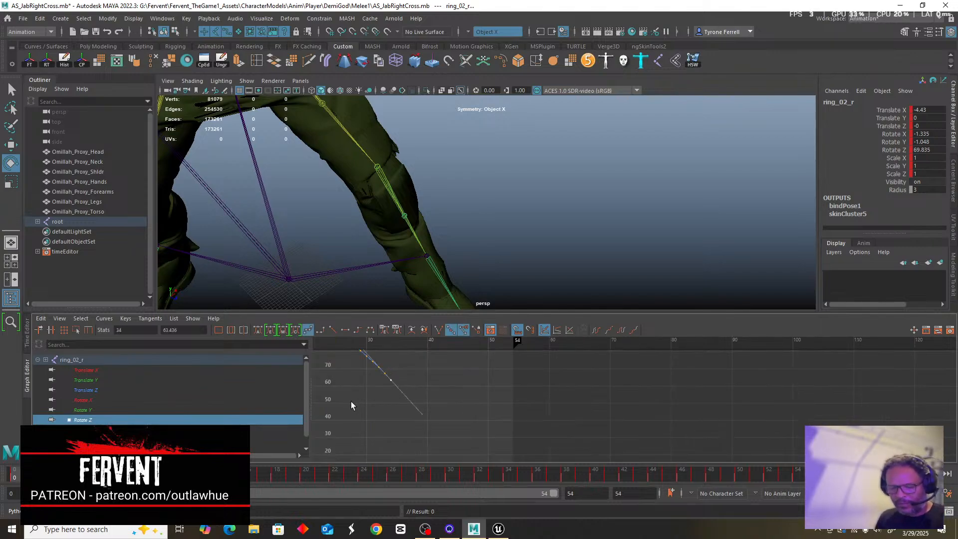
pyautogui.press('a')
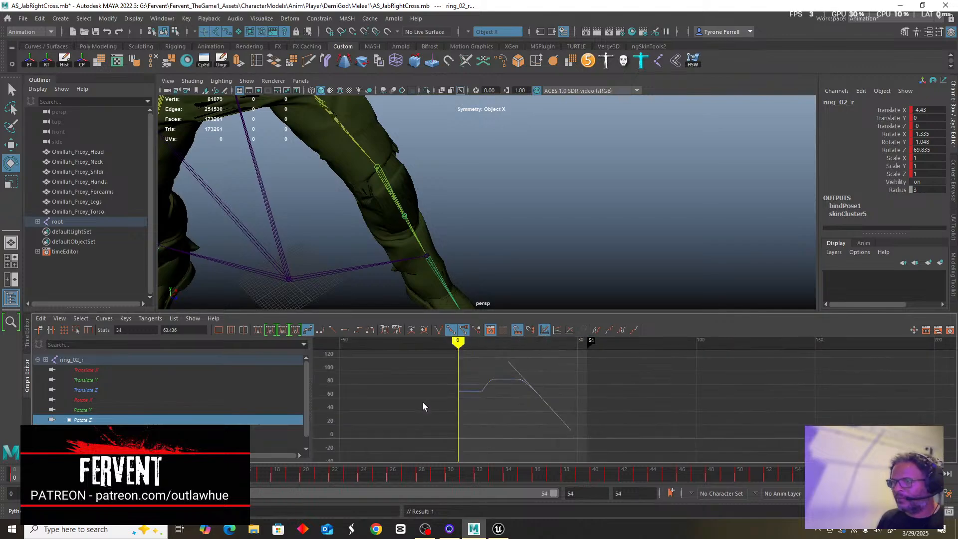
pyautogui.moveTo(458, 345)
pyautogui.mouseDown()
pyautogui.moveTo(592, 342)
pyautogui.moveTo(587, 363)
pyautogui.mouseUp()
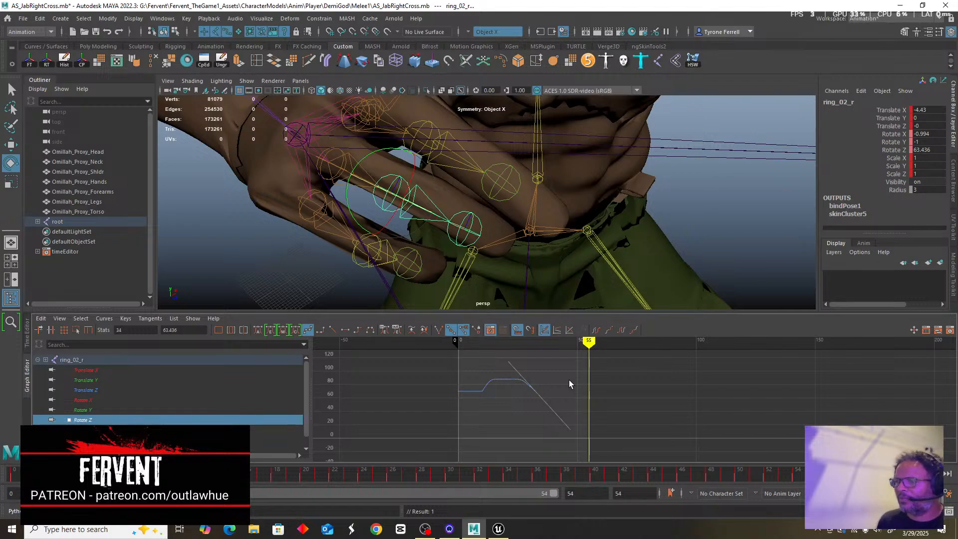
pyautogui.scroll(2, 562, 376)
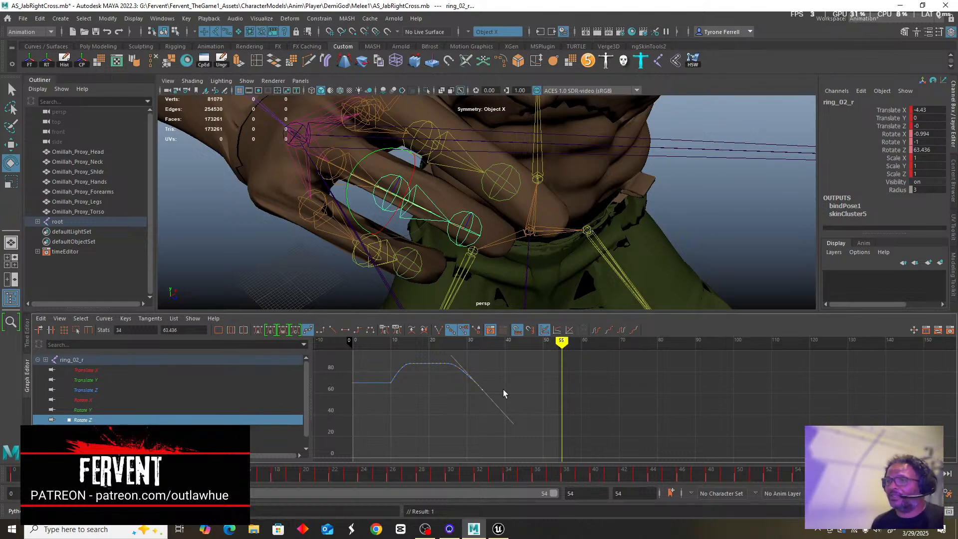
pyautogui.scroll(2, 465, 388)
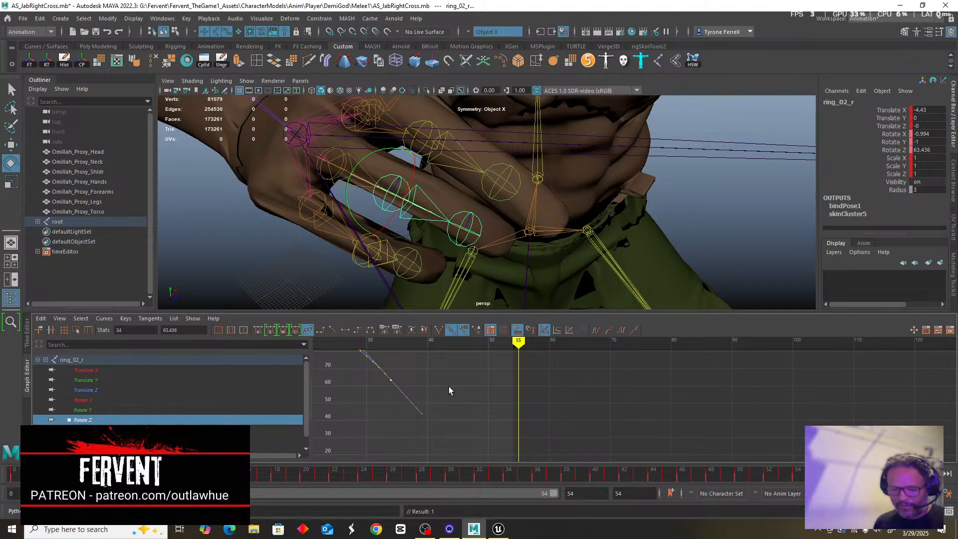
pyautogui.moveTo(519, 342); pyautogui.dragTo(513, 343)
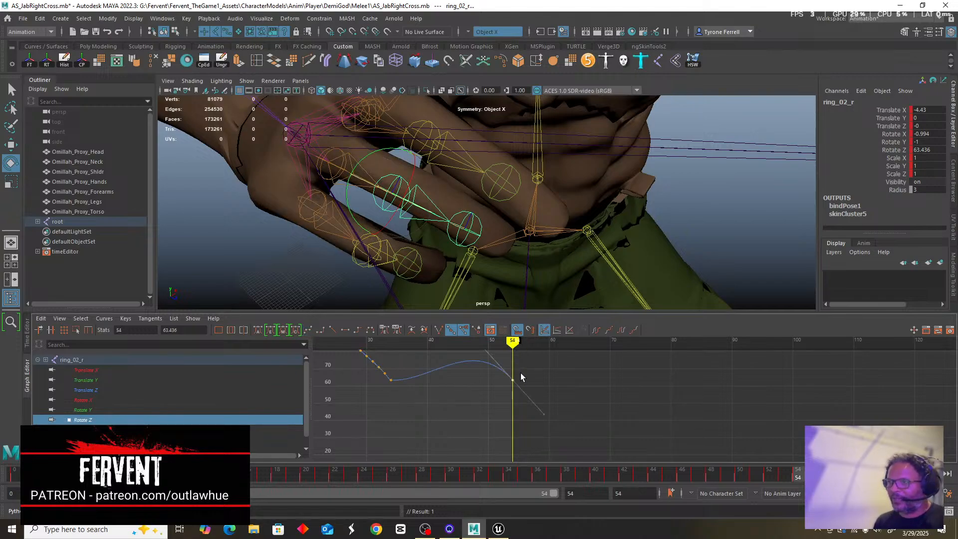
pyautogui.press('a')
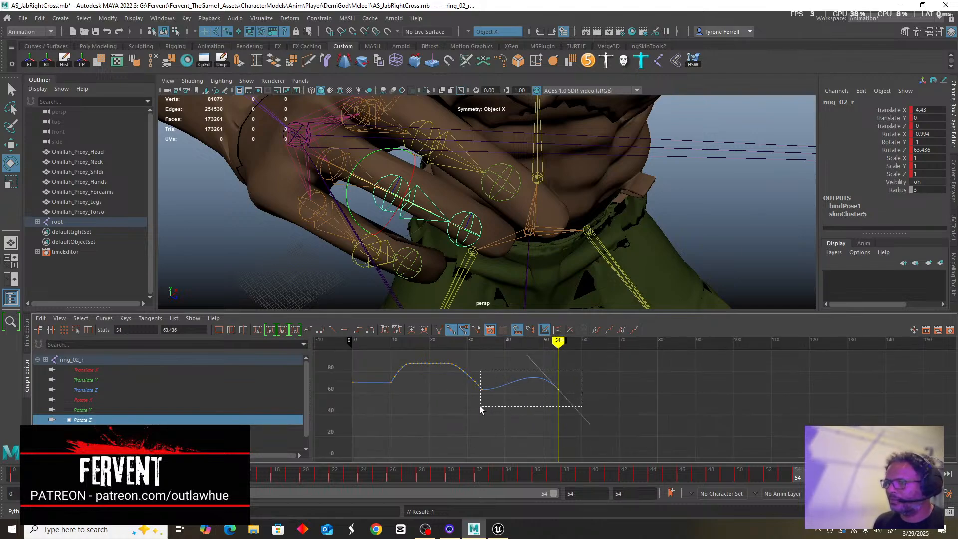
pyautogui.moveTo(480, 408); pyautogui.dragTo(480, 409)
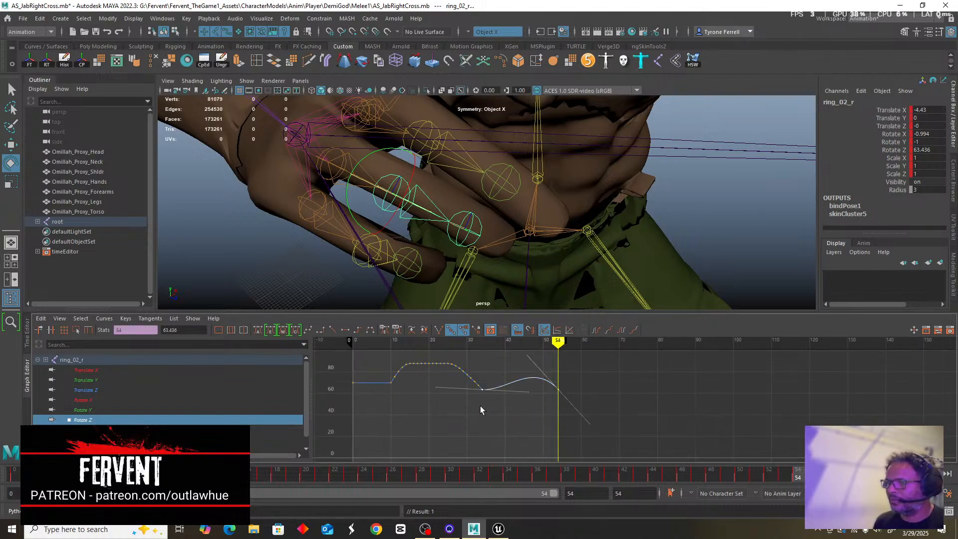
pyautogui.click(260, 334)
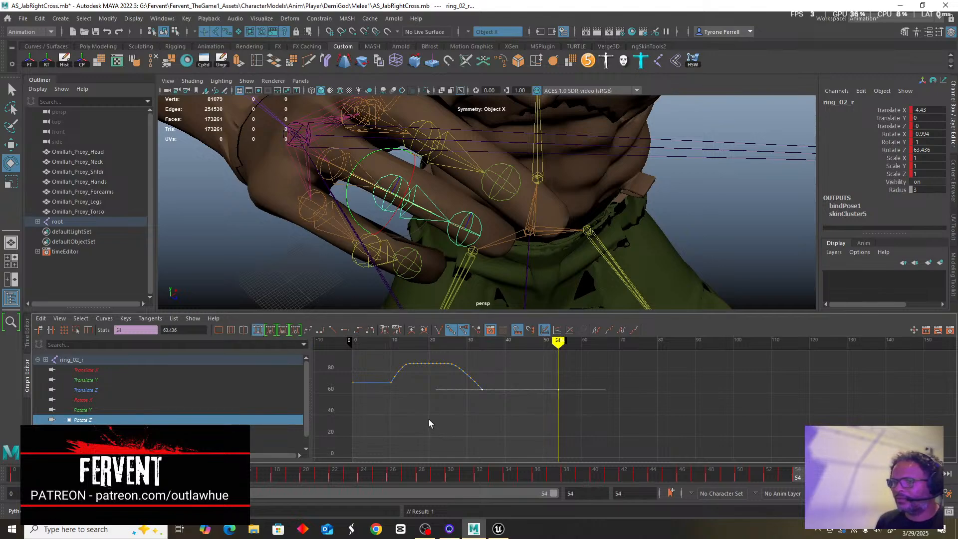
# Scrub the animation back from frame 54 to frame 0 to review the right hand's finger motion.
pyautogui.scroll(-3, 620, 380)
pyautogui.moveTo(582, 340); pyautogui.dragTo(572, 361)
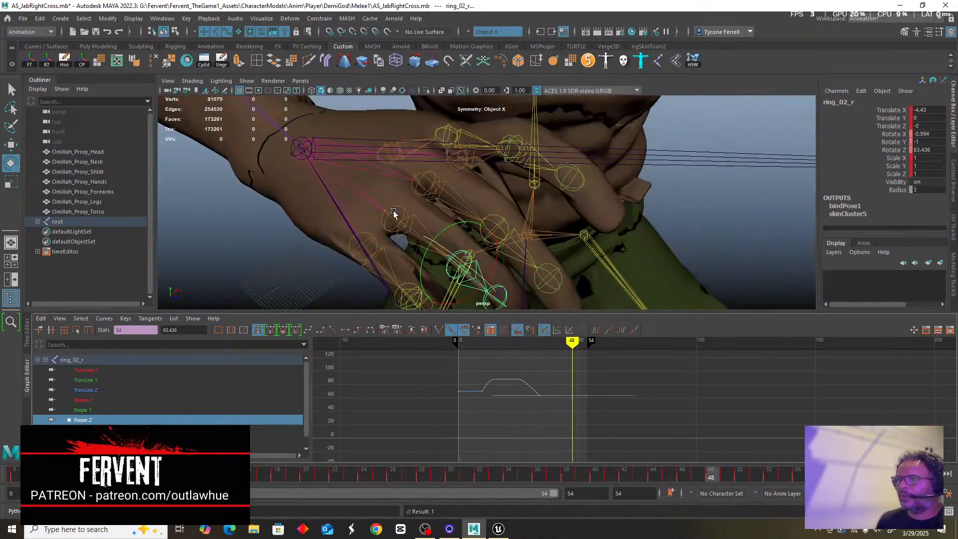
pyautogui.scroll(-5, 393, 213)
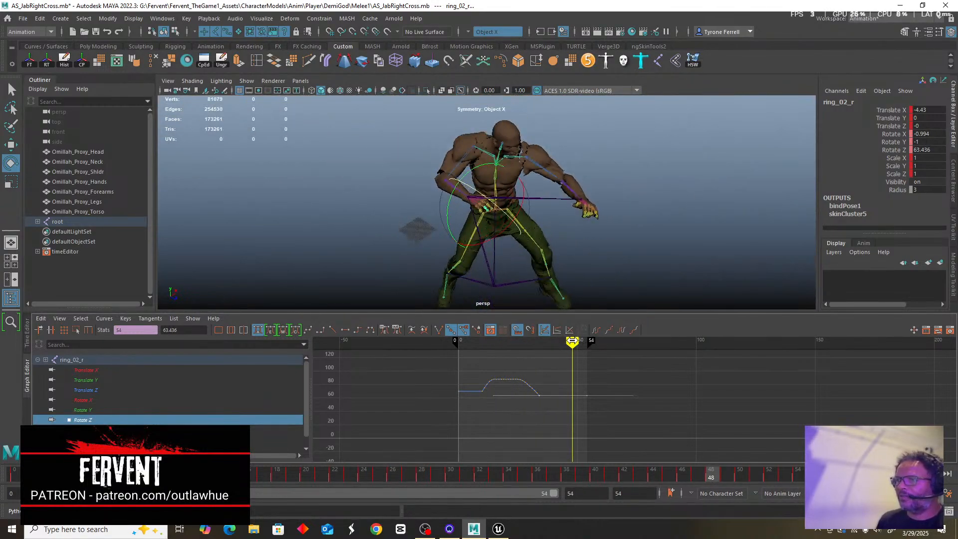
pyautogui.moveTo(573, 341); pyautogui.dragTo(460, 364)
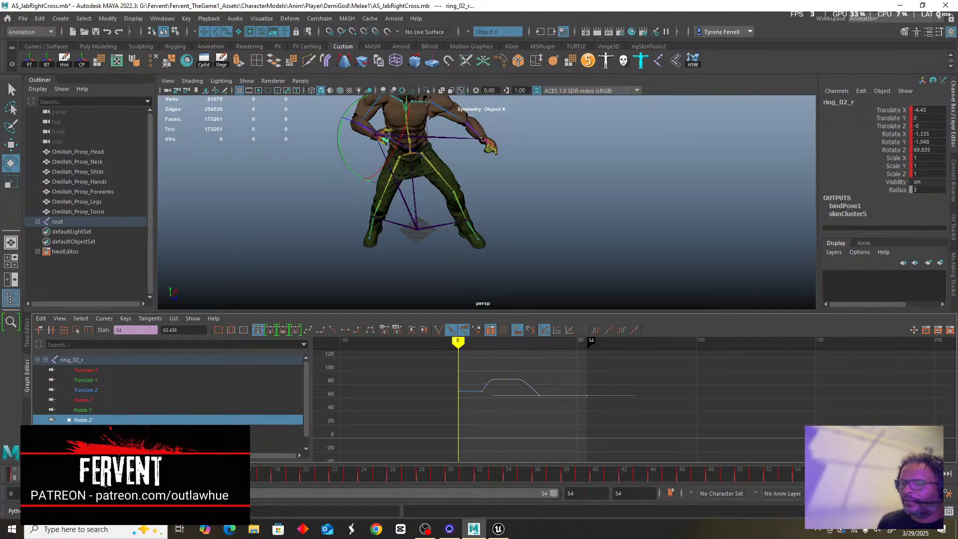
pyautogui.scroll(5, 489, 393)
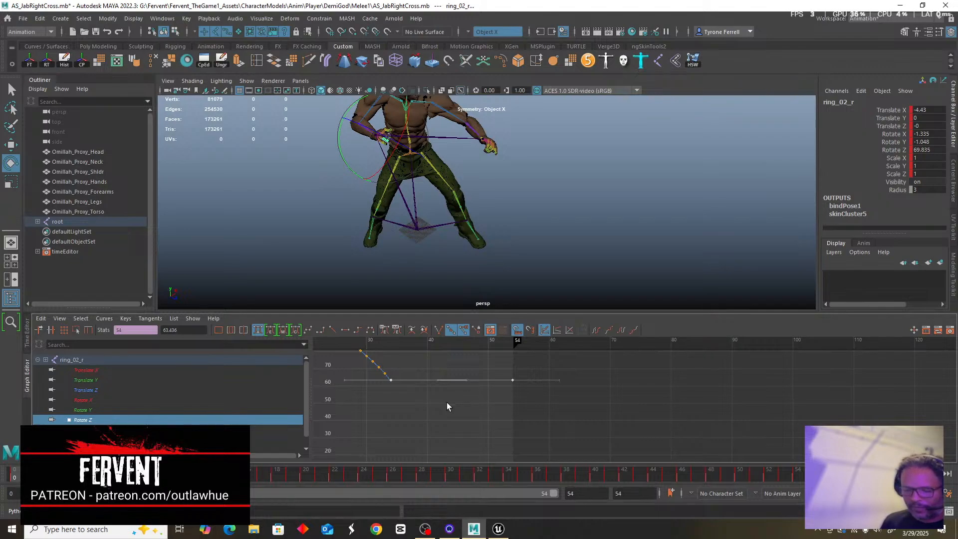
pyautogui.keyDown('alt'); pyautogui.moveTo(430, 399); pyautogui.dragTo(654, 457, button='middle'); pyautogui.keyUp('alt')
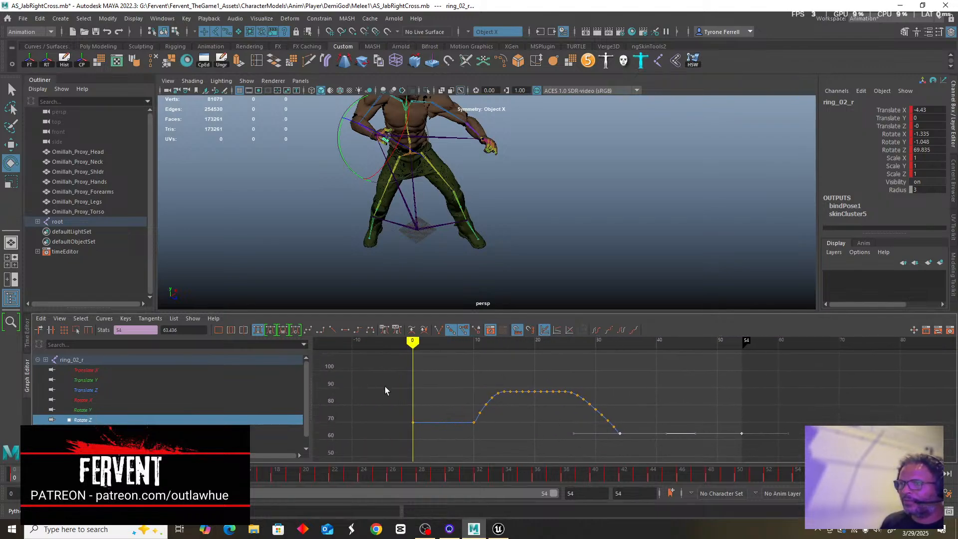
# Examine the right hand and forearm pose at frame 0 from close up and from several angles.
pyautogui.scroll(5, 343, 170)
pyautogui.keyDown('alt'); pyautogui.moveTo(343, 169); pyautogui.dragTo(591, 282, button='middle'); pyautogui.keyUp('alt')
pyautogui.scroll(6, 457, 252)
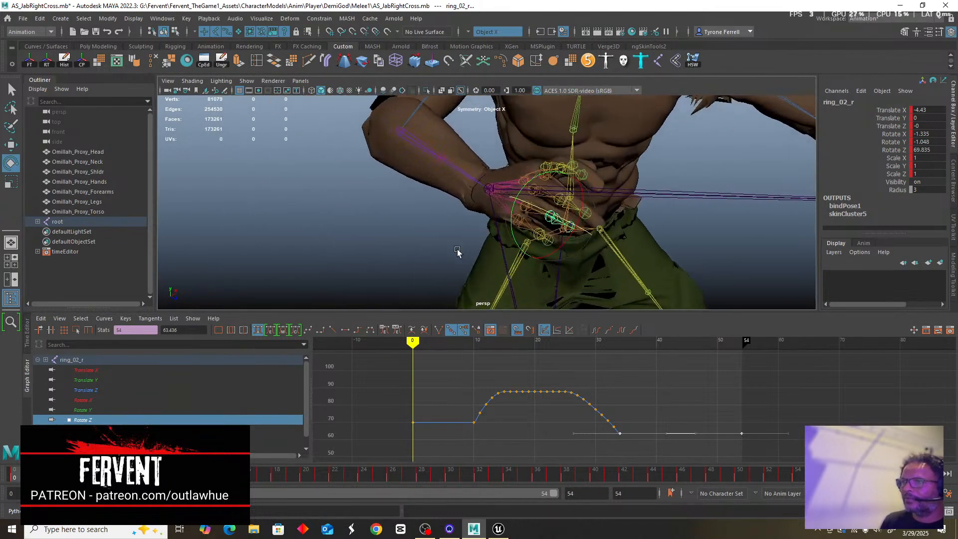
pyautogui.keyDown('alt'); pyautogui.moveTo(494, 246); pyautogui.dragTo(580, 215, button='middle'); pyautogui.keyUp('alt')
pyautogui.keyDown('alt'); pyautogui.moveTo(625, 191); pyautogui.dragTo(502, 322); pyautogui.keyUp('alt')
pyautogui.keyDown('alt'); pyautogui.moveTo(444, 228); pyautogui.dragTo(416, 223); pyautogui.keyUp('alt')
pyautogui.scroll(4, 432, 223)
pyautogui.scroll(-8, 393, 234)
pyautogui.scroll(4, 383, 229)
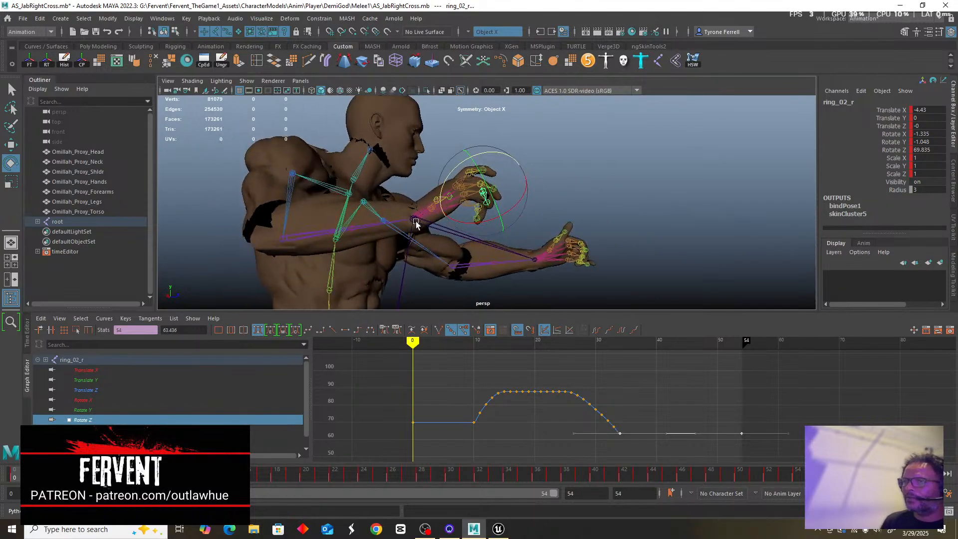
pyautogui.scroll(5, 414, 224)
pyautogui.scroll(-5, 333, 230)
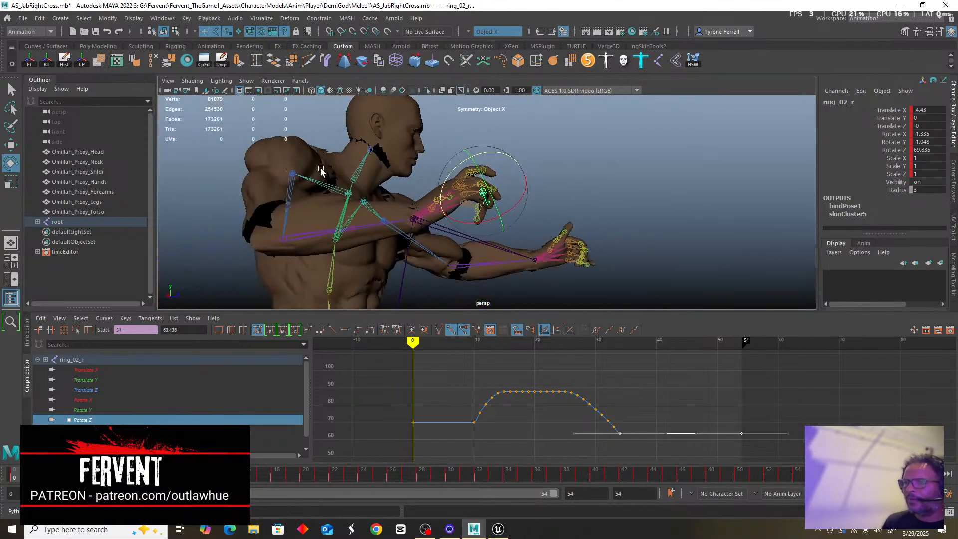
pyautogui.keyDown('alt'); pyautogui.moveTo(298, 193); pyautogui.dragTo(341, 233); pyautogui.keyUp('alt')
pyautogui.scroll(3, 330, 228)
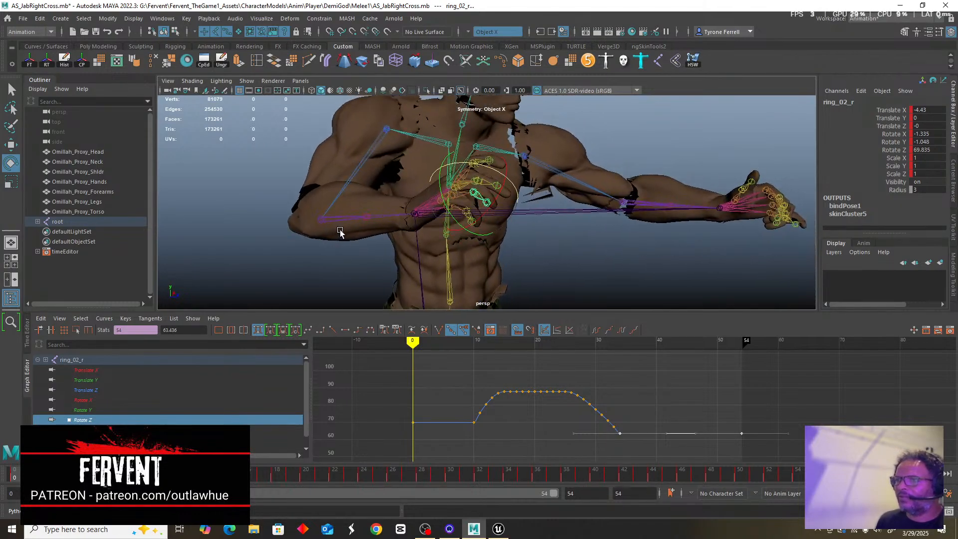
# Select the lowerarm_r joint and scrub between frames 0 and 15 to review the right arm's wind-up.
pyautogui.click(383, 218)
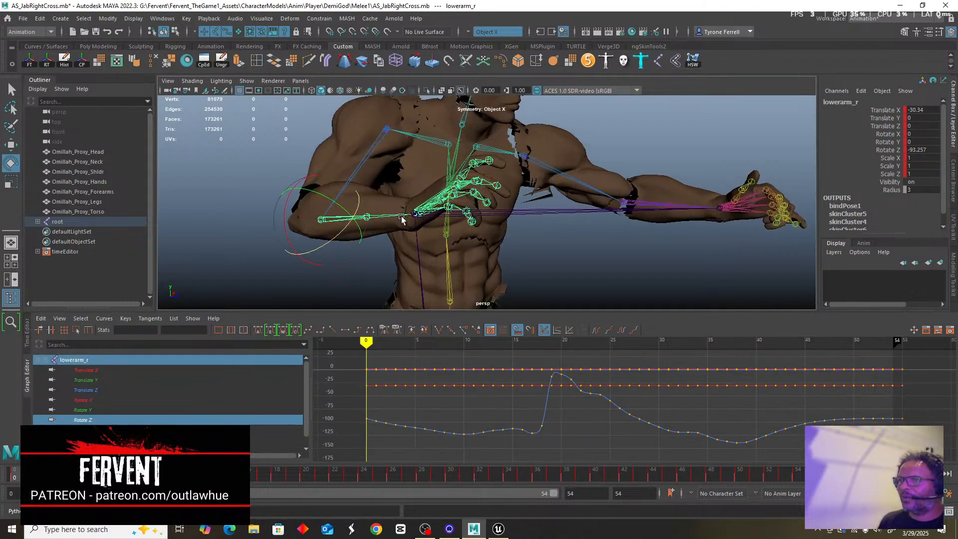
pyautogui.scroll(3, 384, 218)
pyautogui.keyDown('alt'); pyautogui.moveTo(361, 215); pyautogui.dragTo(341, 257); pyautogui.keyUp('alt')
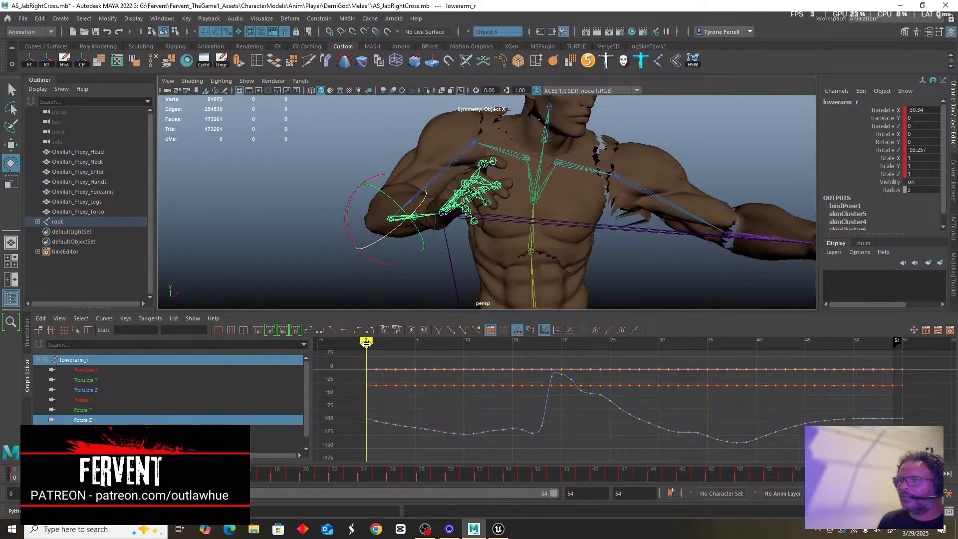
pyautogui.moveTo(367, 343)
pyautogui.mouseDown()
pyautogui.moveTo(519, 343)
pyautogui.moveTo(380, 353)
pyautogui.moveTo(442, 343)
pyautogui.mouseUp()
pyautogui.scroll(-6, 408, 247)
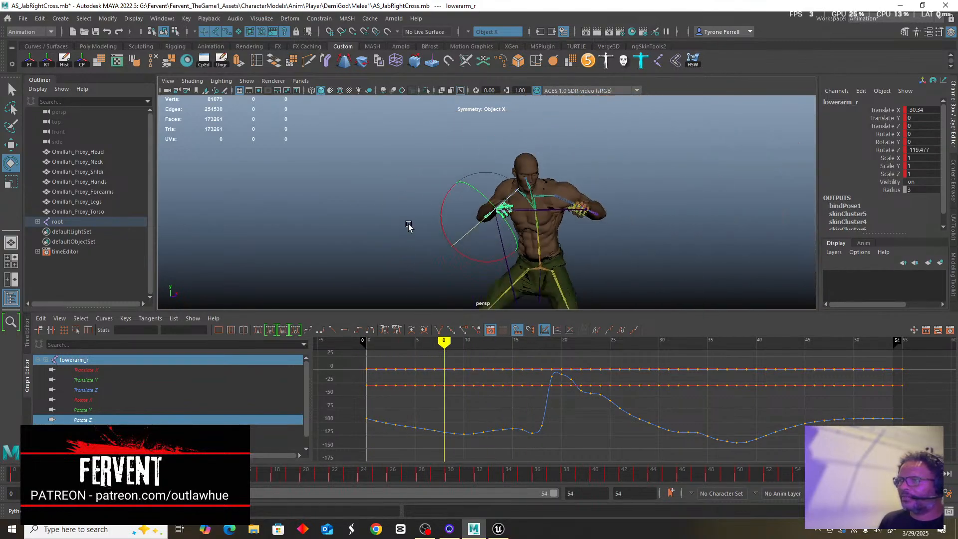
pyautogui.keyDown('alt'); pyautogui.moveTo(408, 227); pyautogui.dragTo(408, 298); pyautogui.keyUp('alt')
pyautogui.moveTo(445, 342); pyautogui.dragTo(513, 343)
pyautogui.scroll(-5, 424, 205)
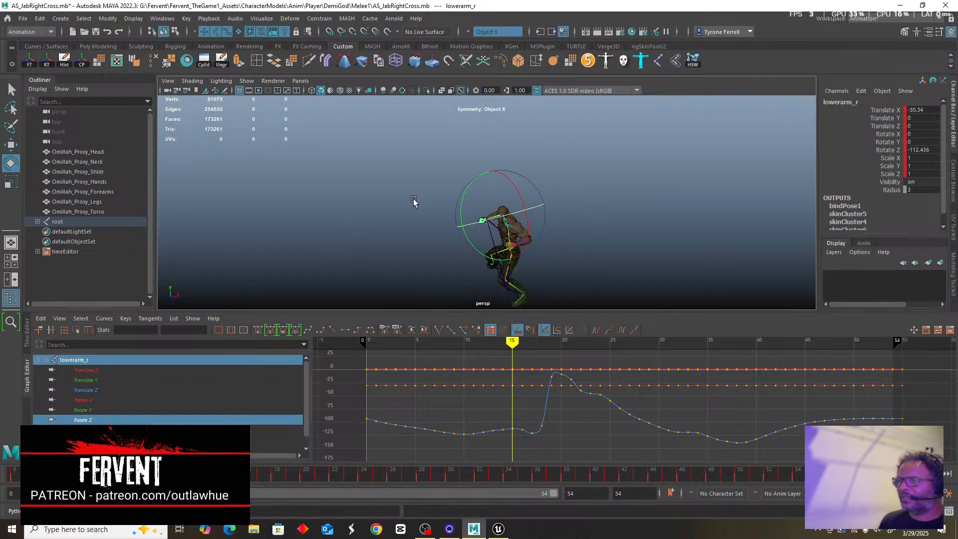
pyautogui.keyDown('alt'); pyautogui.moveTo(403, 208); pyautogui.dragTo(366, 151, button='middle'); pyautogui.keyUp('alt')
pyautogui.scroll(5, 530, 216)
pyautogui.moveTo(476, 216)
pyautogui.keyDown('alt'); pyautogui.mouseDown()
pyautogui.moveTo(527, 218)
pyautogui.moveTo(573, 240)
pyautogui.moveTo(529, 302)
pyautogui.mouseUp(); pyautogui.keyUp('alt')
pyautogui.moveTo(513, 343)
pyautogui.mouseDown()
pyautogui.moveTo(638, 344)
pyautogui.moveTo(753, 367)
pyautogui.moveTo(364, 371)
pyautogui.mouseUp()
pyautogui.scroll(3, 282, 224)
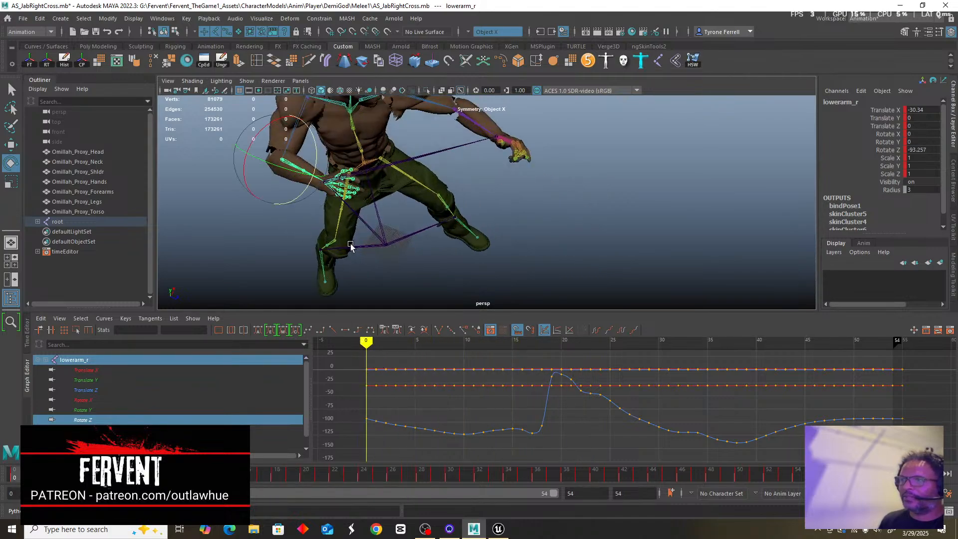
# Rotate the hand_r joint at frame 0 to a Rotate Y of about -2.48.
pyautogui.keyDown('alt'); pyautogui.moveTo(351, 246); pyautogui.dragTo(343, 196); pyautogui.keyUp('alt')
pyautogui.keyDown('alt'); pyautogui.moveTo(361, 172); pyautogui.dragTo(421, 261, button='middle'); pyautogui.keyUp('alt')
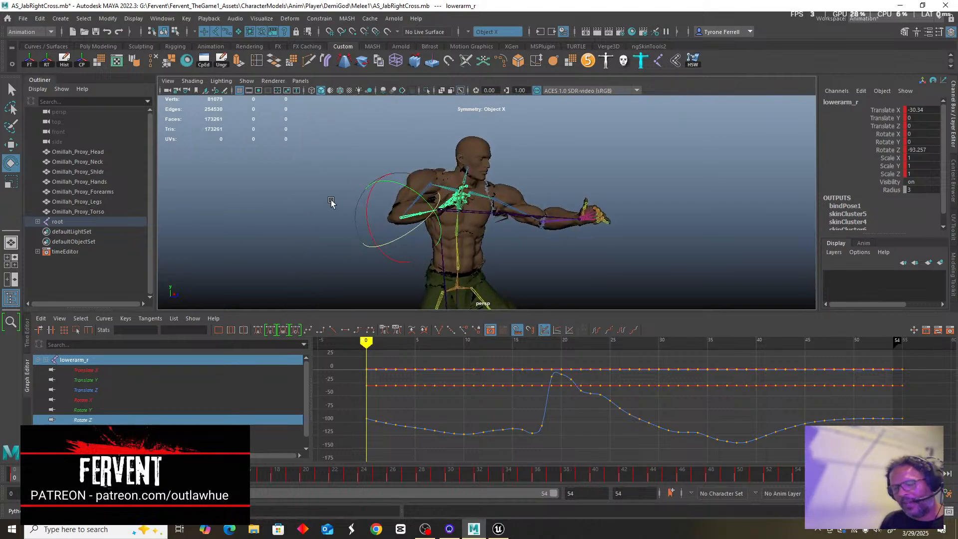
pyautogui.scroll(4, 327, 196)
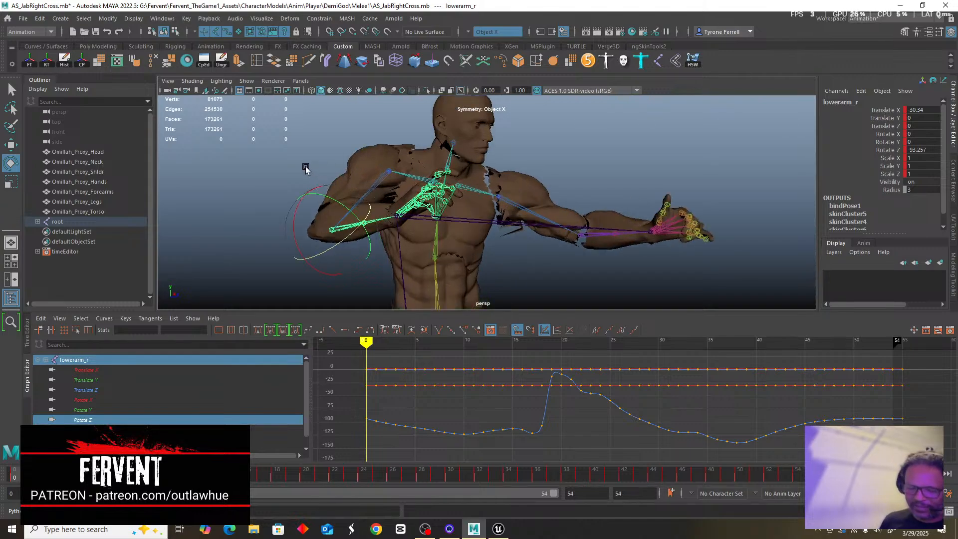
pyautogui.scroll(2, 294, 171)
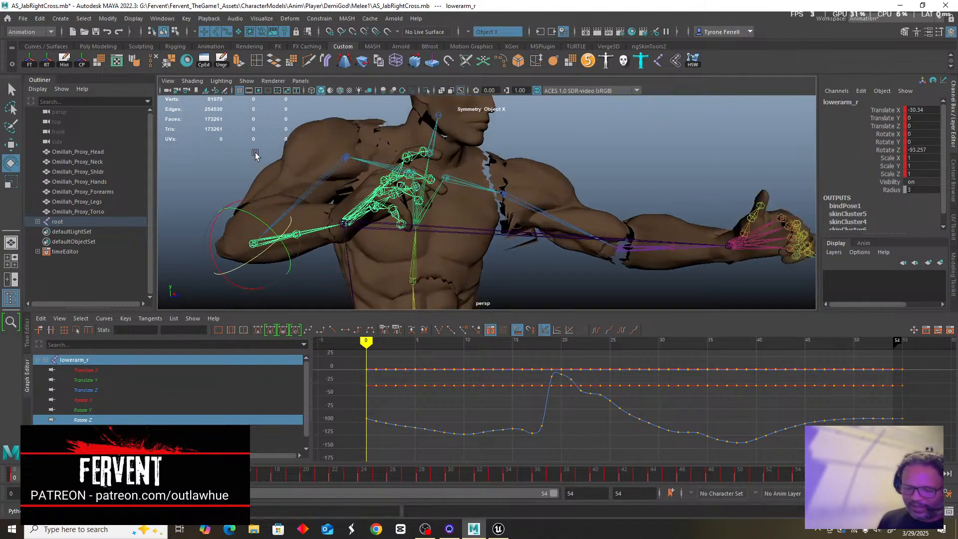
pyautogui.moveTo(255, 153)
pyautogui.keyDown('alt'); pyautogui.mouseDown()
pyautogui.moveTo(275, 153)
pyautogui.moveTo(260, 162)
pyautogui.mouseUp(); pyautogui.keyUp('alt')
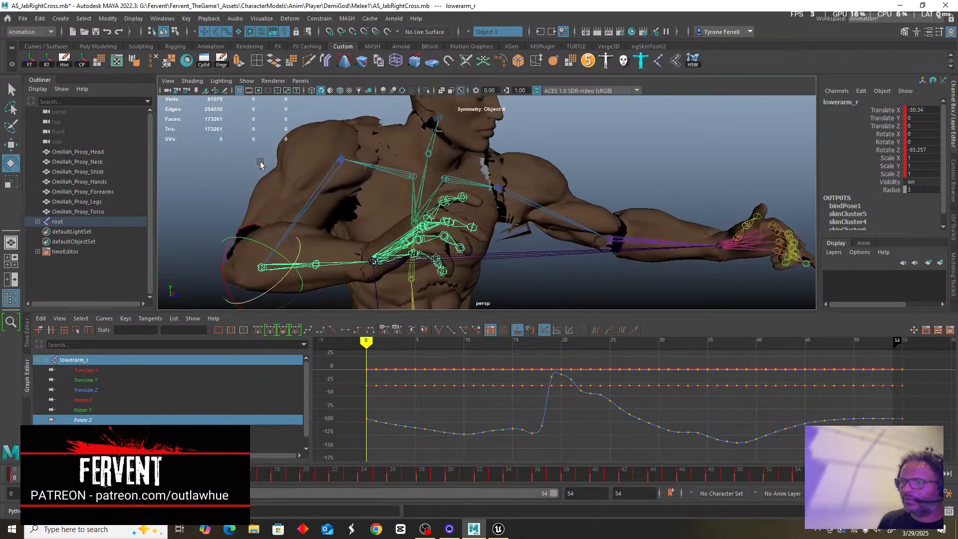
pyautogui.scroll(5, 260, 163)
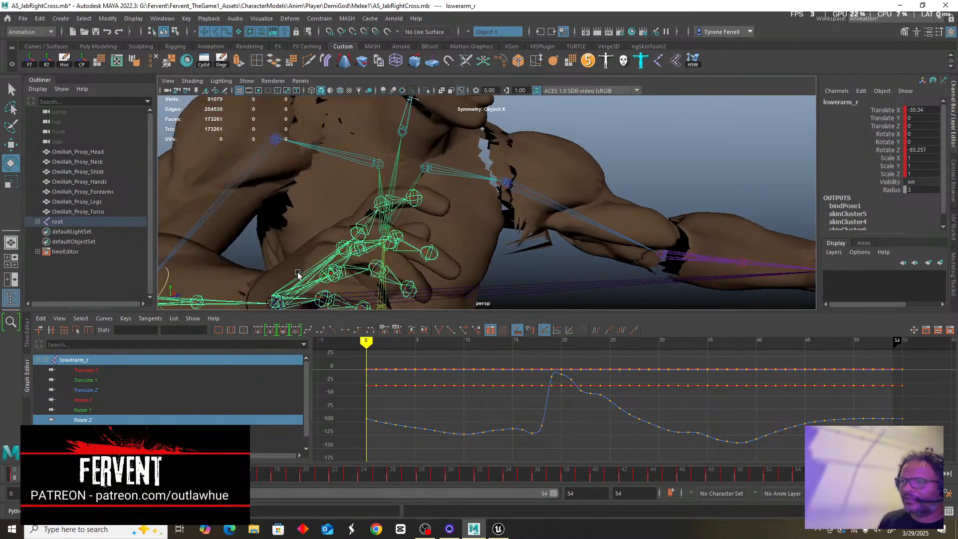
pyautogui.click(313, 287)
pyautogui.scroll(-4, 286, 248)
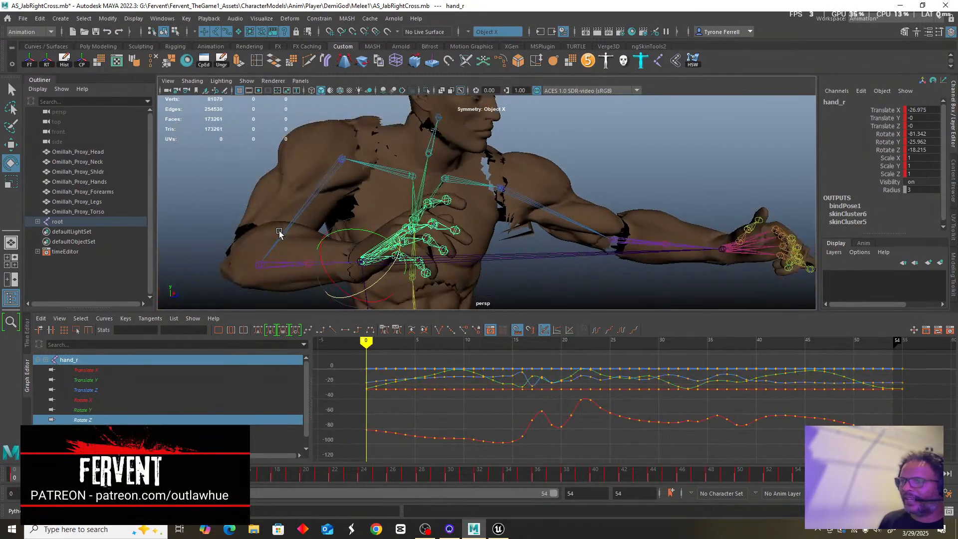
pyautogui.keyDown('alt'); pyautogui.moveTo(279, 233); pyautogui.dragTo(305, 235); pyautogui.keyUp('alt')
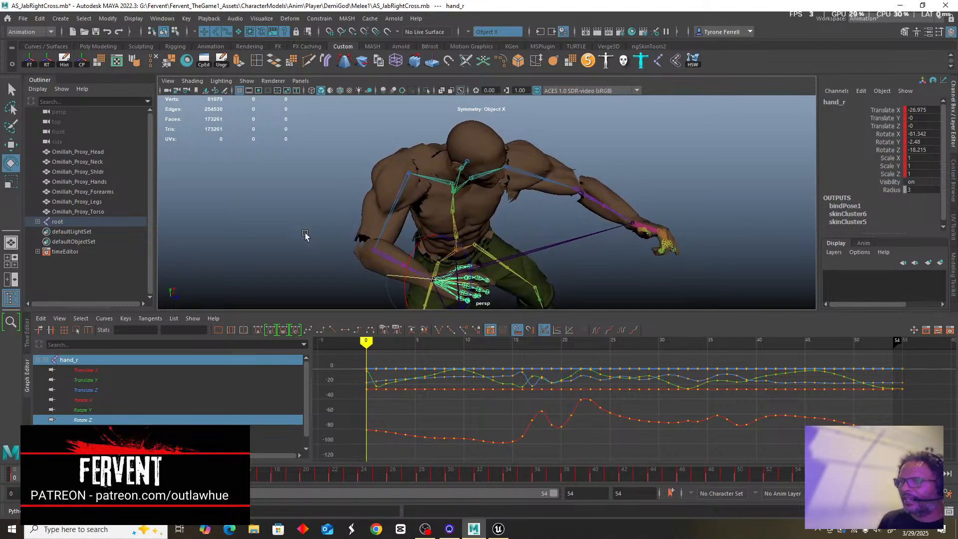
# Examine the bend of the right wrist at frame 0 from several angles.
pyautogui.keyDown('alt'); pyautogui.moveTo(305, 234); pyautogui.dragTo(406, 220, button='right'); pyautogui.keyUp('alt')
pyautogui.keyDown('alt'); pyautogui.moveTo(406, 220); pyautogui.dragTo(435, 140, button='middle'); pyautogui.keyUp('alt')
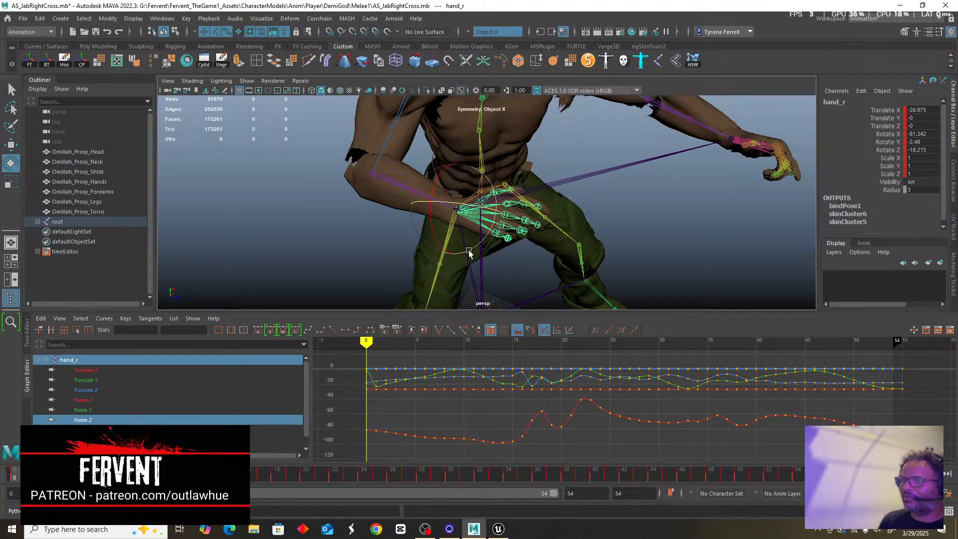
pyautogui.scroll(5, 382, 239)
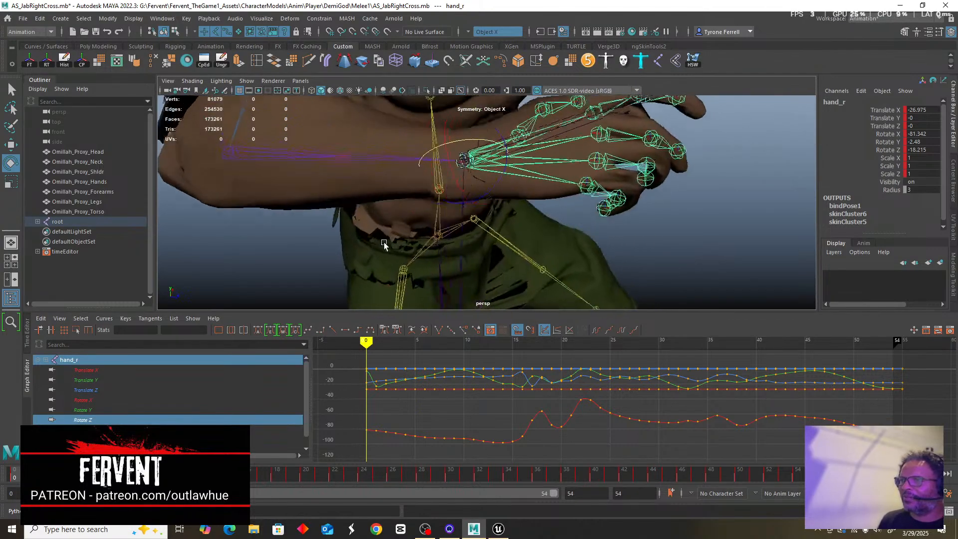
pyautogui.keyDown('alt'); pyautogui.moveTo(384, 241); pyautogui.dragTo(357, 255); pyautogui.keyUp('alt')
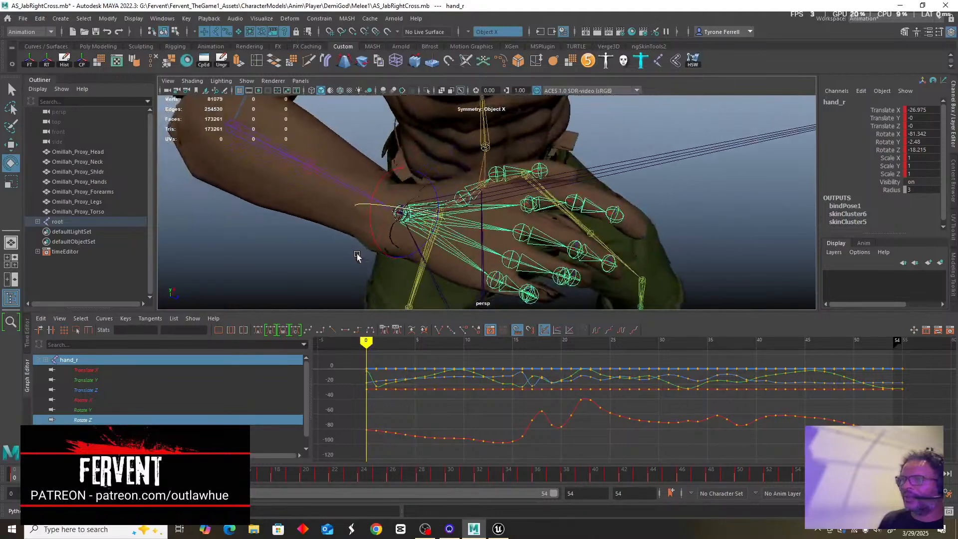
pyautogui.scroll(-4, 367, 242)
pyautogui.scroll(-4, 401, 218)
pyautogui.keyDown('alt'); pyautogui.moveTo(604, 204); pyautogui.dragTo(624, 203); pyautogui.keyUp('alt')
pyautogui.scroll(5, 487, 214)
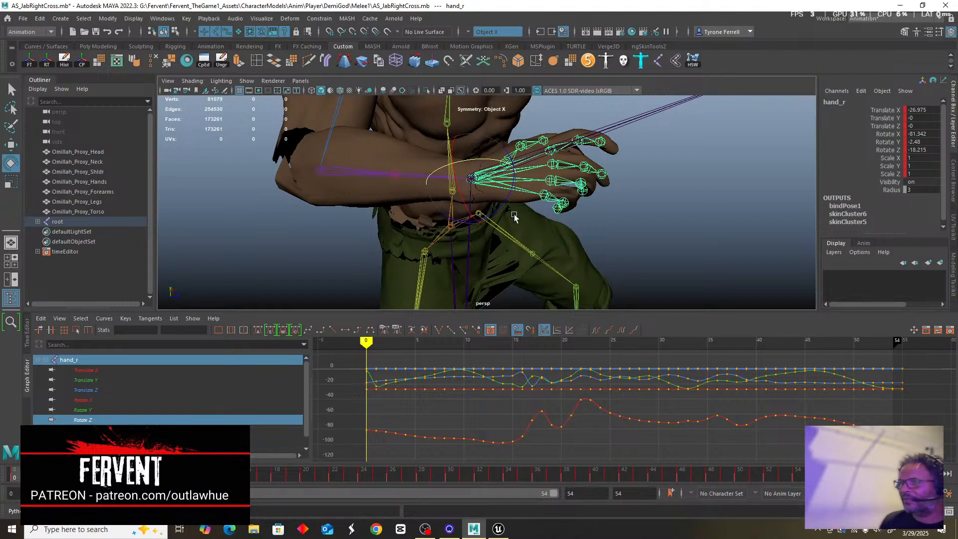
# Rotate the lowerarm_r joint at frame 0 to a Rotate Z of about -102.34.
pyautogui.scroll(3, 499, 205)
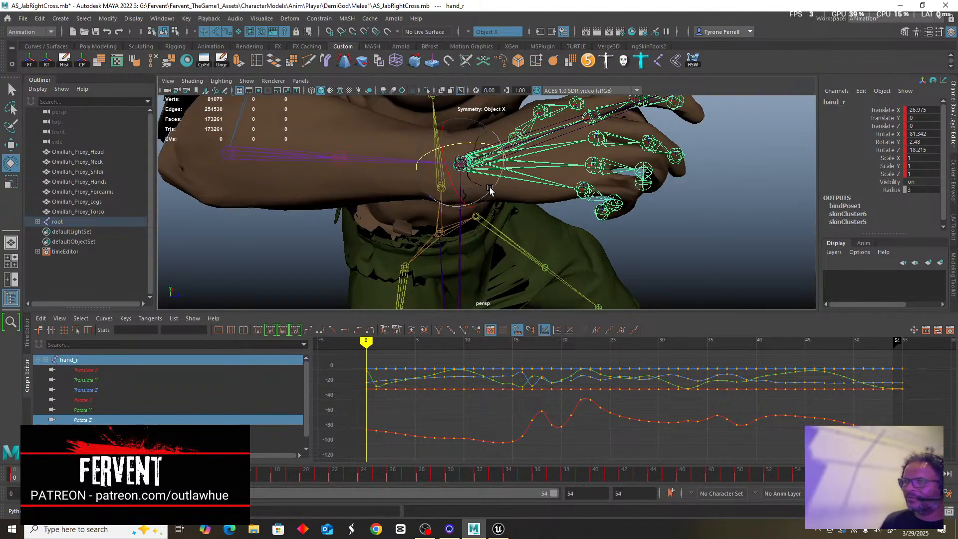
pyautogui.scroll(-2, 490, 188)
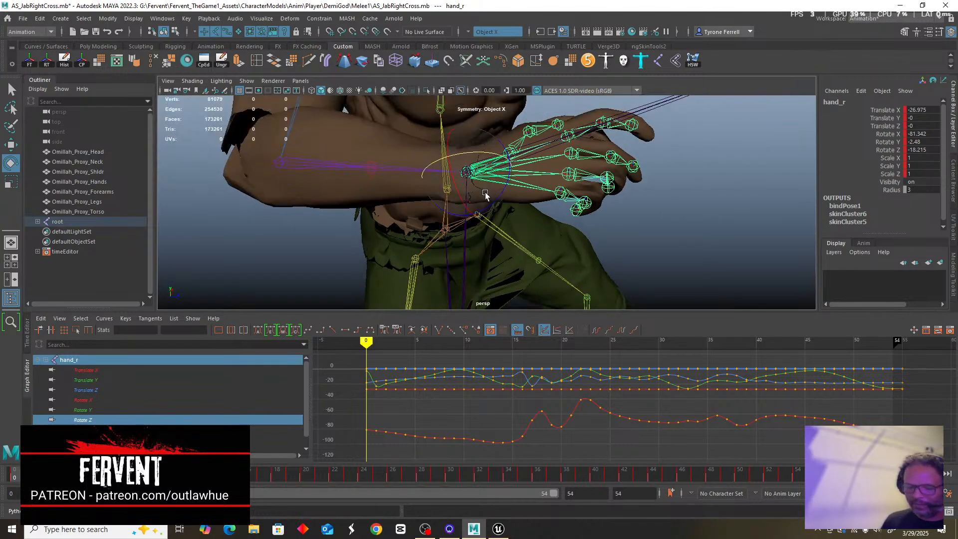
pyautogui.keyDown('alt'); pyautogui.moveTo(488, 190); pyautogui.dragTo(488, 160); pyautogui.keyUp('alt')
pyautogui.keyDown('alt'); pyautogui.moveTo(488, 161); pyautogui.dragTo(443, 270, button='middle'); pyautogui.keyUp('alt')
pyautogui.keyDown('alt'); pyautogui.moveTo(514, 222); pyautogui.dragTo(546, 231); pyautogui.keyUp('alt')
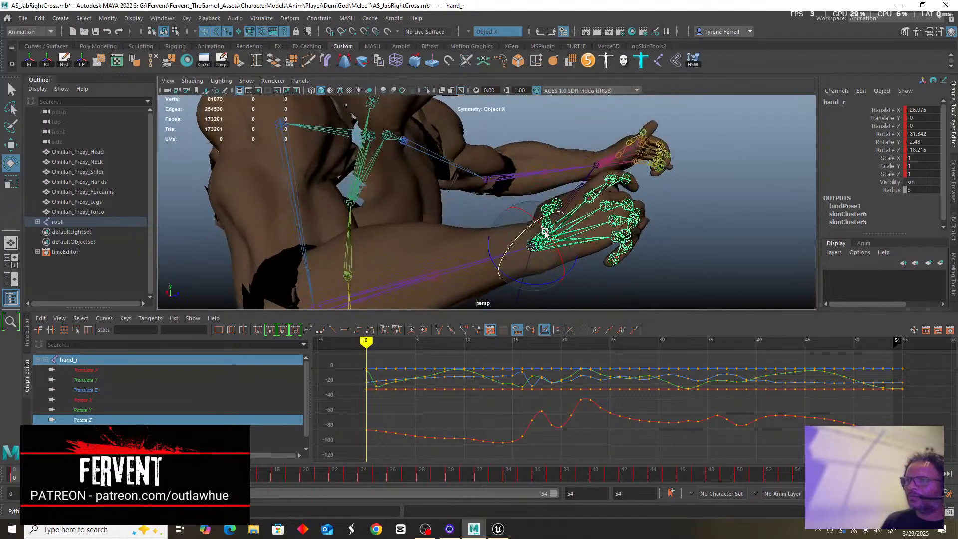
pyautogui.keyDown('alt'); pyautogui.moveTo(546, 230); pyautogui.dragTo(434, 231, button='right'); pyautogui.keyUp('alt')
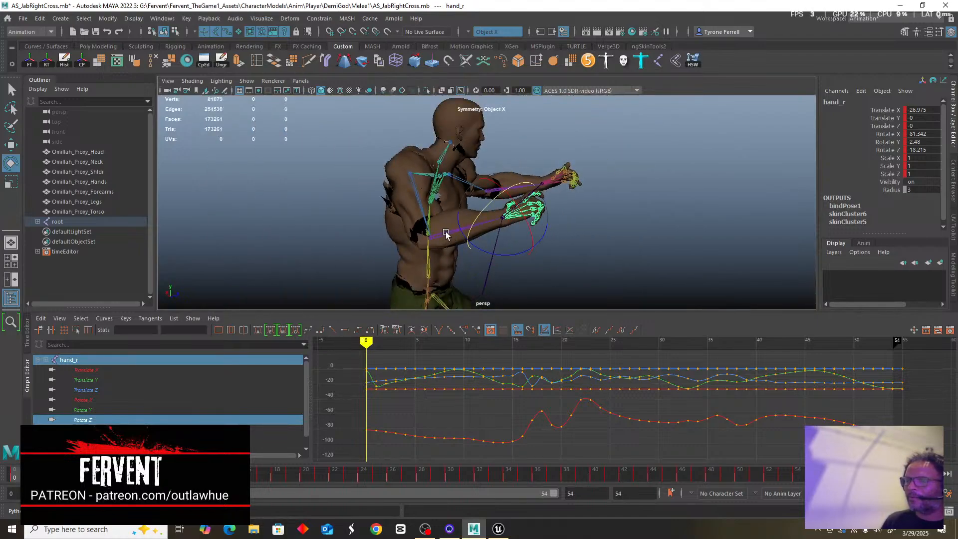
pyautogui.click(445, 234)
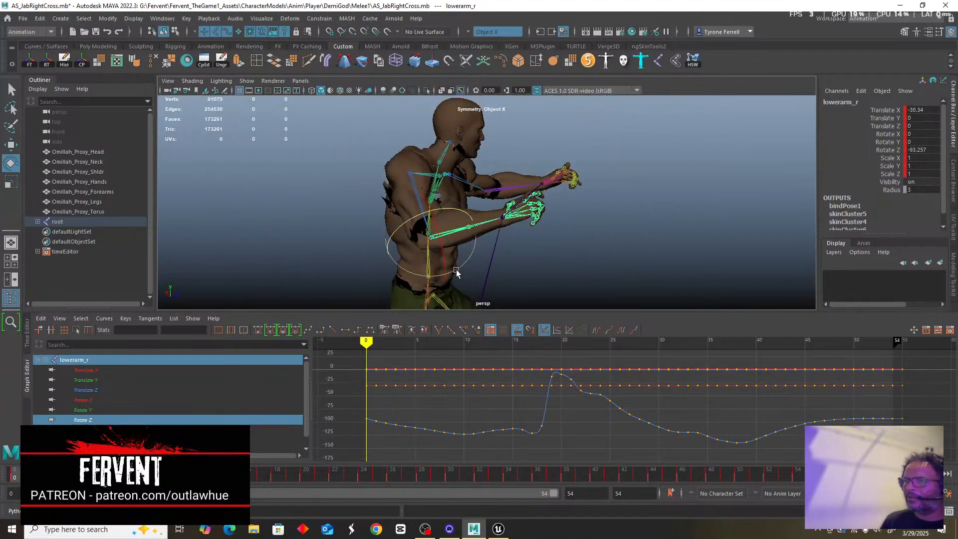
pyautogui.moveTo(456, 270); pyautogui.dragTo(460, 270)
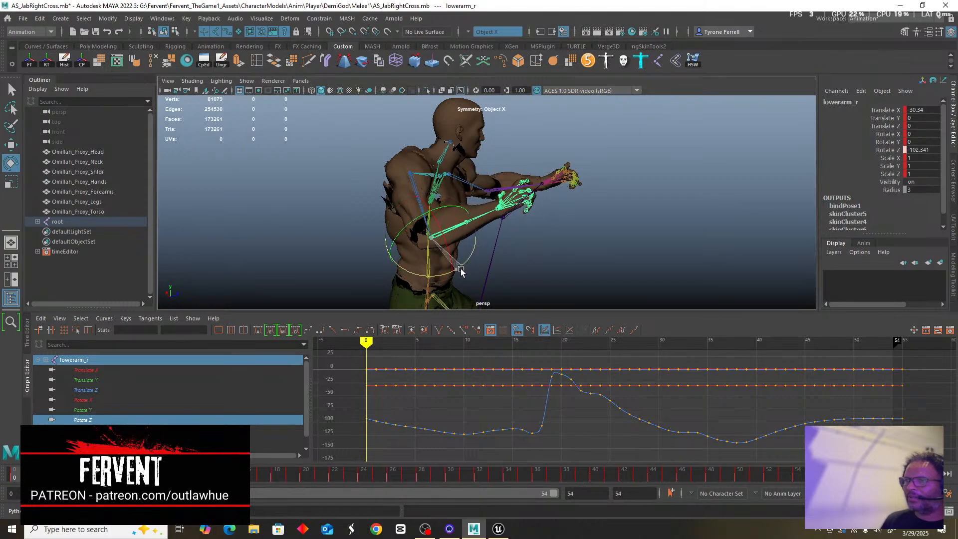
# Raise the right arm at frame 0 by rotating upperarm_r to about -67.46, 28.84 and -113.48 in X, Y and Z.
pyautogui.keyDown('alt'); pyautogui.moveTo(567, 241); pyautogui.dragTo(477, 229); pyautogui.keyUp('alt')
pyautogui.scroll(4, 464, 195)
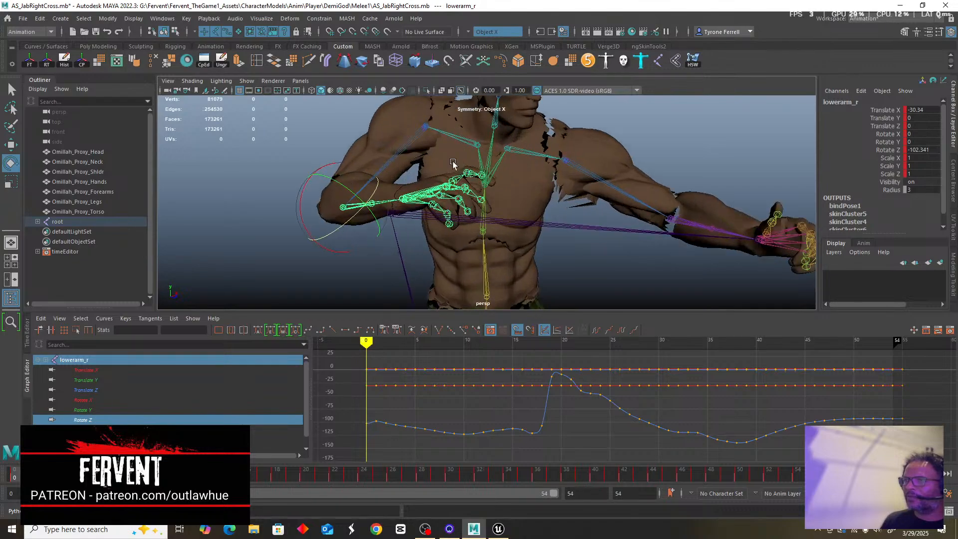
pyautogui.click(454, 136)
pyautogui.moveTo(454, 137)
pyautogui.keyDown('alt'); pyautogui.mouseDown()
pyautogui.moveTo(476, 150)
pyautogui.moveTo(466, 145)
pyautogui.mouseUp(); pyautogui.keyUp('alt')
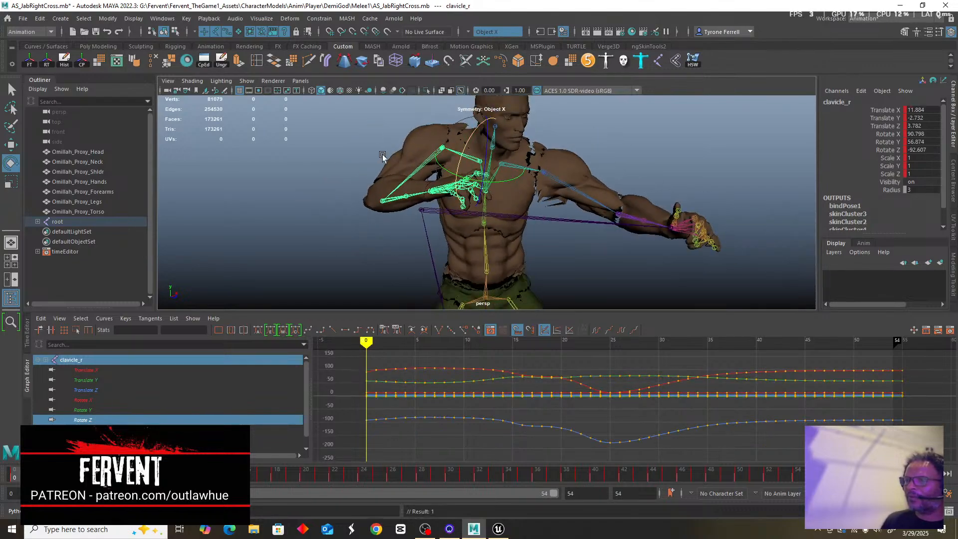
pyautogui.keyDown('alt'); pyautogui.moveTo(382, 156); pyautogui.dragTo(452, 159); pyautogui.keyUp('alt')
pyautogui.click(464, 223)
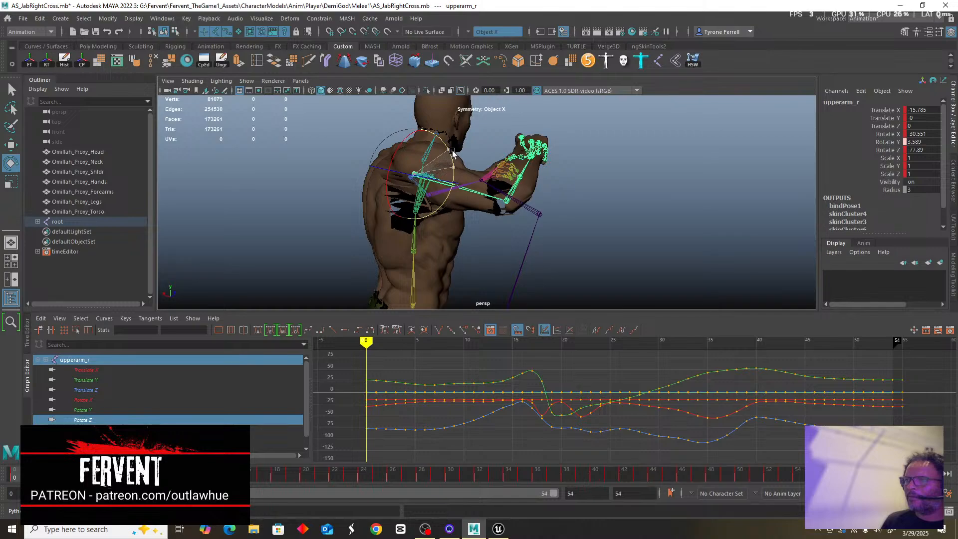
pyautogui.keyDown('alt'); pyautogui.moveTo(513, 208); pyautogui.dragTo(468, 153); pyautogui.keyUp('alt')
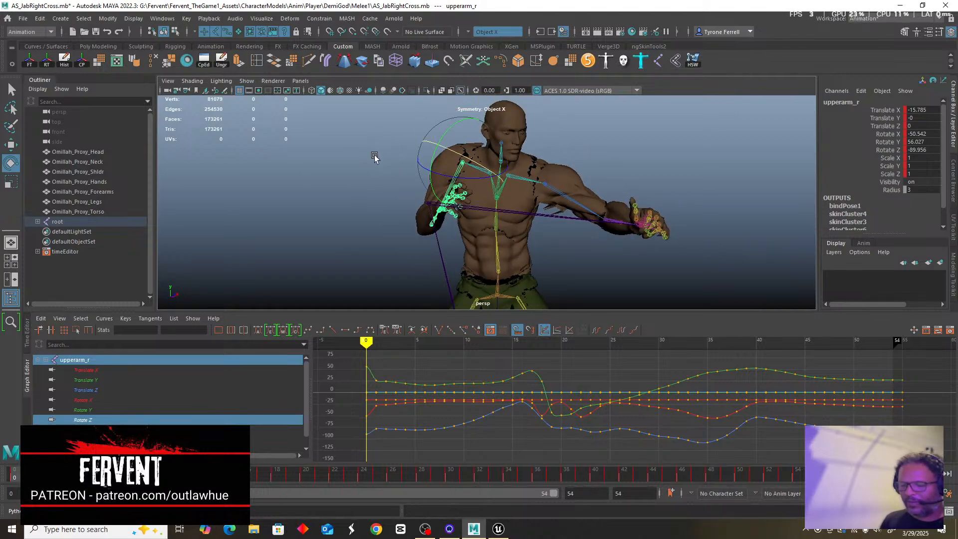
pyautogui.moveTo(419, 146); pyautogui.dragTo(382, 133)
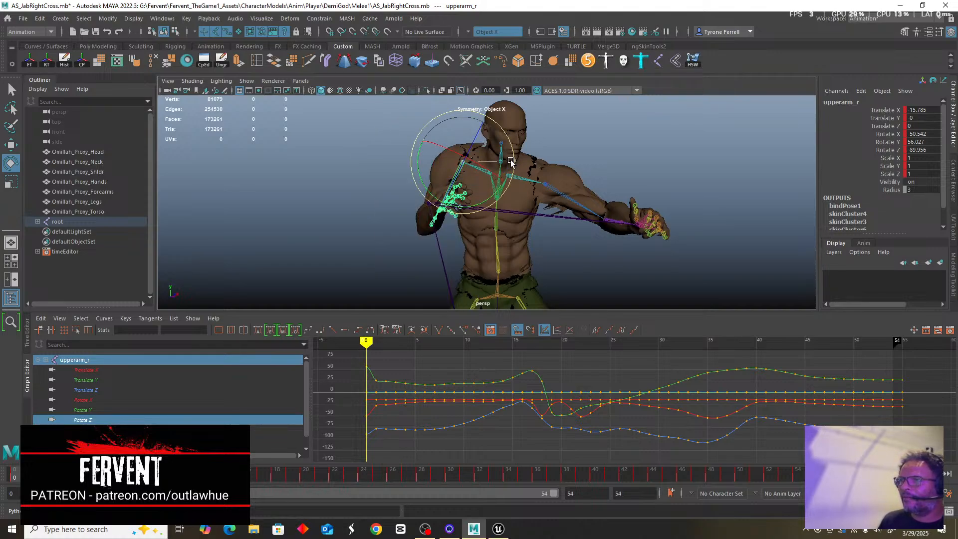
pyautogui.moveTo(514, 169); pyautogui.dragTo(478, 130)
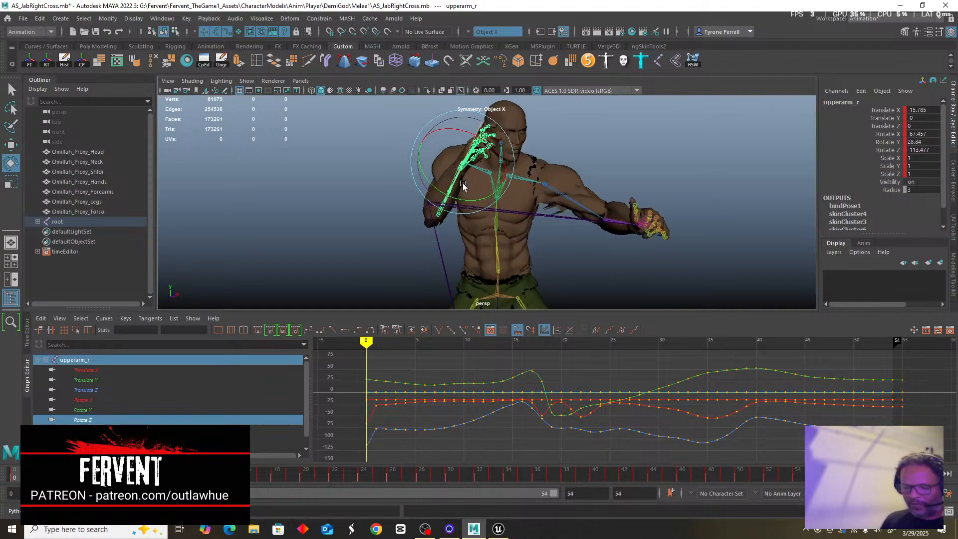
# Refine the upperarm_r rotation at frame 0 to about -63.85 in X, 20.52 in Y and -104.77 in Z.
pyautogui.keyDown('alt'); pyautogui.moveTo(462, 184); pyautogui.dragTo(517, 203); pyautogui.keyUp('alt')
pyautogui.keyDown('alt'); pyautogui.moveTo(519, 205); pyautogui.dragTo(594, 252, button='right'); pyautogui.keyUp('alt')
pyautogui.keyDown('alt'); pyautogui.moveTo(464, 217); pyautogui.dragTo(548, 238, button='middle'); pyautogui.keyUp('alt')
pyautogui.keyDown('alt'); pyautogui.moveTo(548, 238); pyautogui.dragTo(467, 246); pyautogui.keyUp('alt')
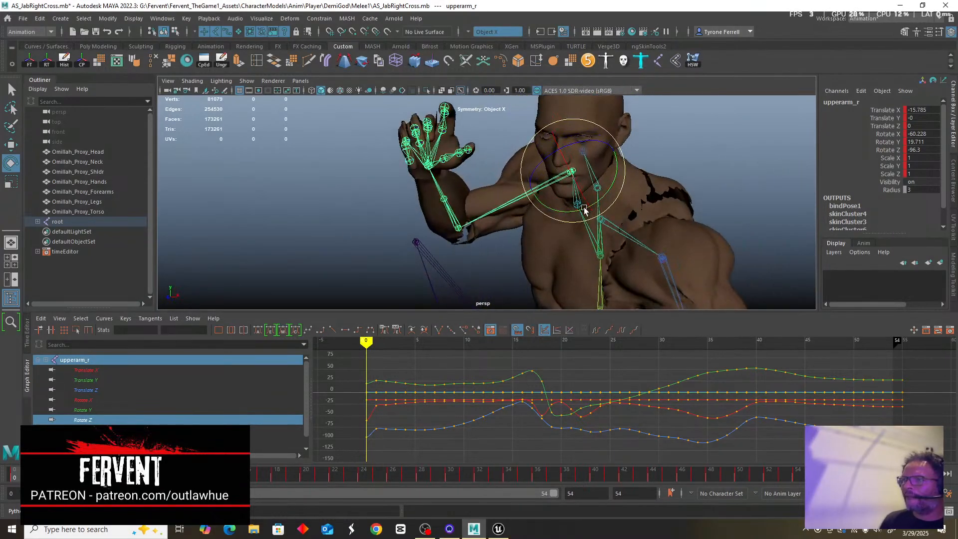
pyautogui.moveTo(576, 223); pyautogui.dragTo(571, 212)
# Examine the raised right arm's pose at frame 0 from the front and from behind.
pyautogui.scroll(-3, 535, 228)
pyautogui.scroll(2, 527, 231)
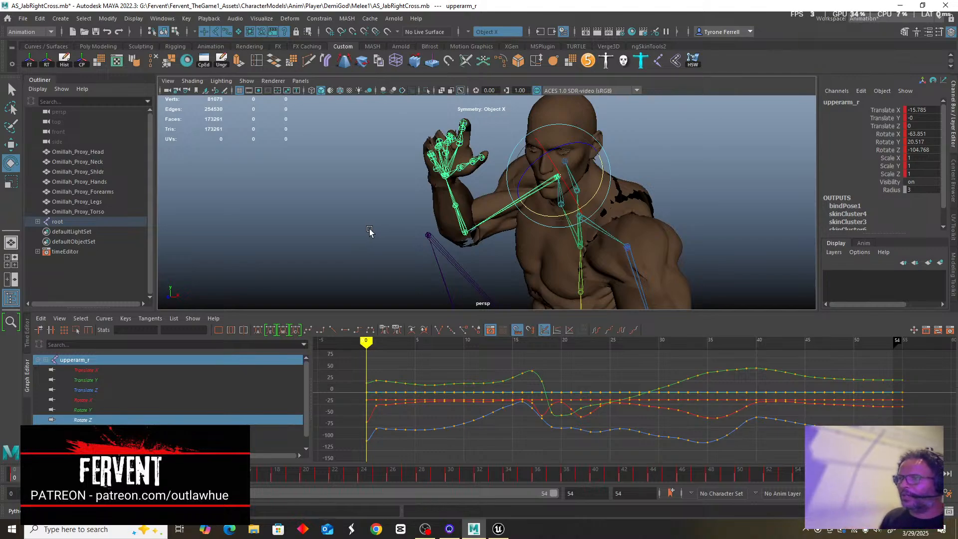
pyautogui.scroll(-1, 365, 211)
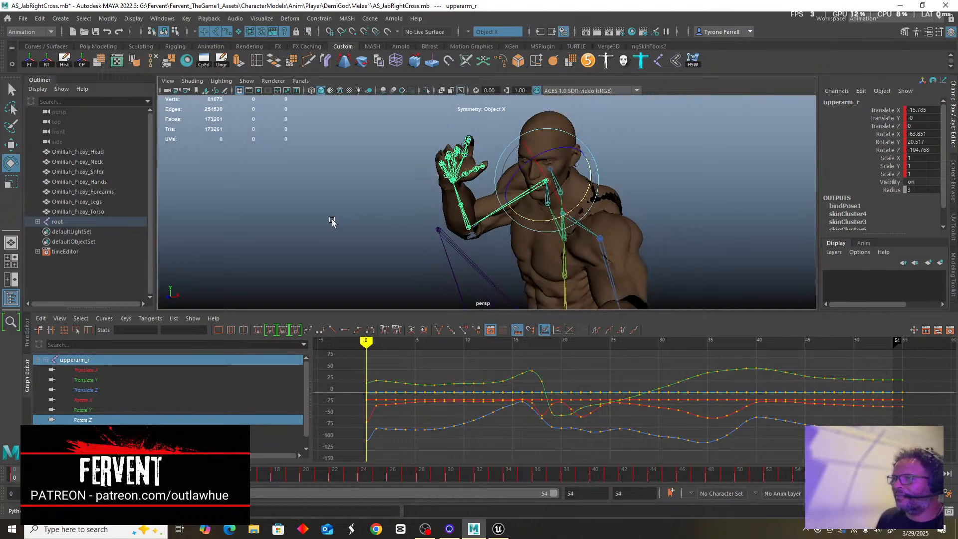
pyautogui.keyDown('alt'); pyautogui.moveTo(333, 223); pyautogui.dragTo(569, 215); pyautogui.keyUp('alt')
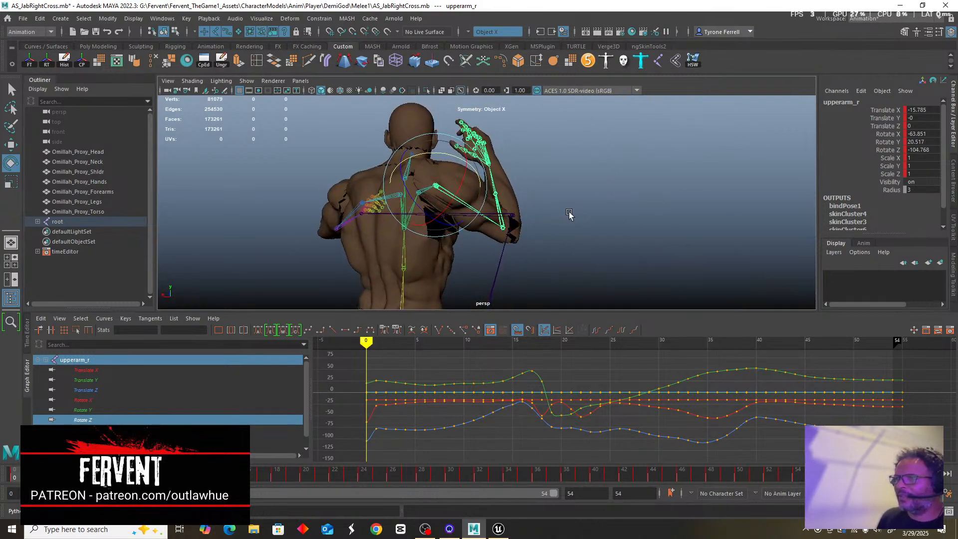
pyautogui.keyDown('alt'); pyautogui.moveTo(521, 226); pyautogui.dragTo(592, 238, button='middle'); pyautogui.keyUp('alt')
pyautogui.keyDown('alt'); pyautogui.moveTo(541, 238); pyautogui.dragTo(533, 238); pyautogui.keyUp('alt')
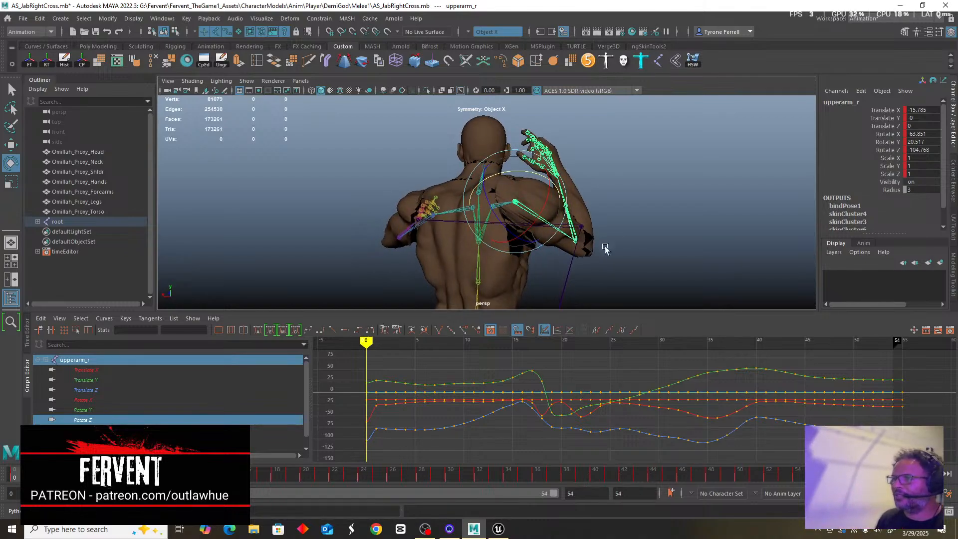
pyautogui.keyDown('alt'); pyautogui.moveTo(635, 233); pyautogui.dragTo(628, 241); pyautogui.keyUp('alt')
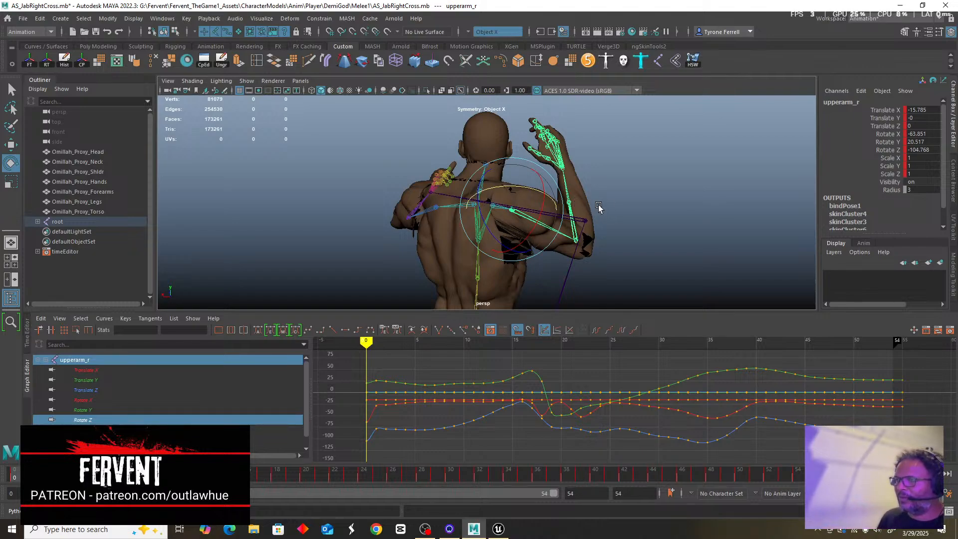
pyautogui.keyDown('alt'); pyautogui.moveTo(614, 201); pyautogui.dragTo(401, 185); pyautogui.keyUp('alt')
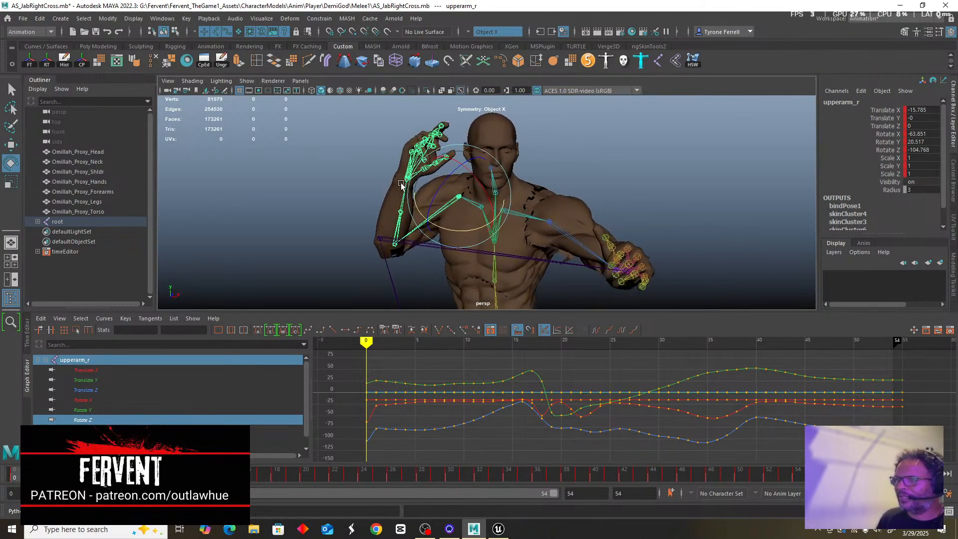
# Twist the hand_r joint at frame 0 to a Rotate X of about -101.19.
pyautogui.scroll(3, 401, 184)
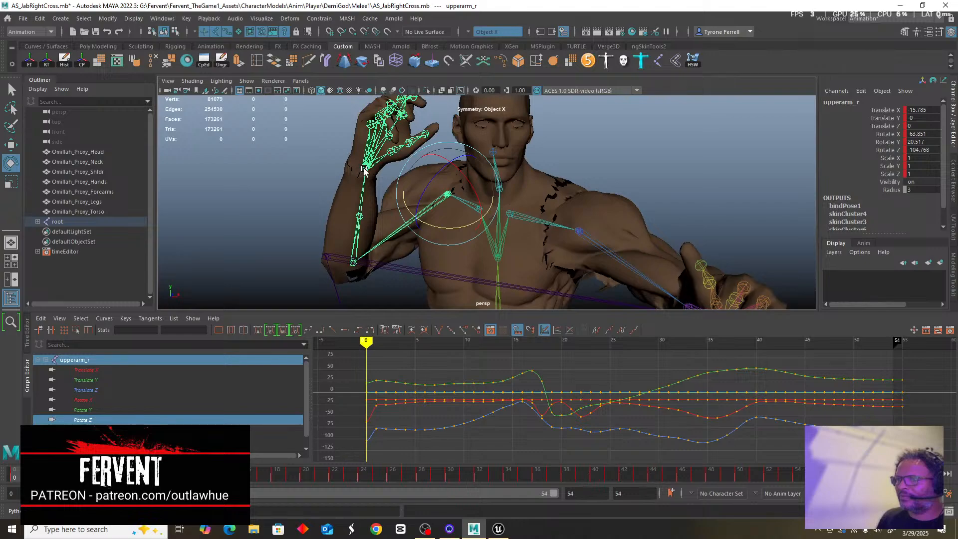
pyautogui.click(364, 169)
pyautogui.moveTo(373, 187); pyautogui.dragTo(372, 213)
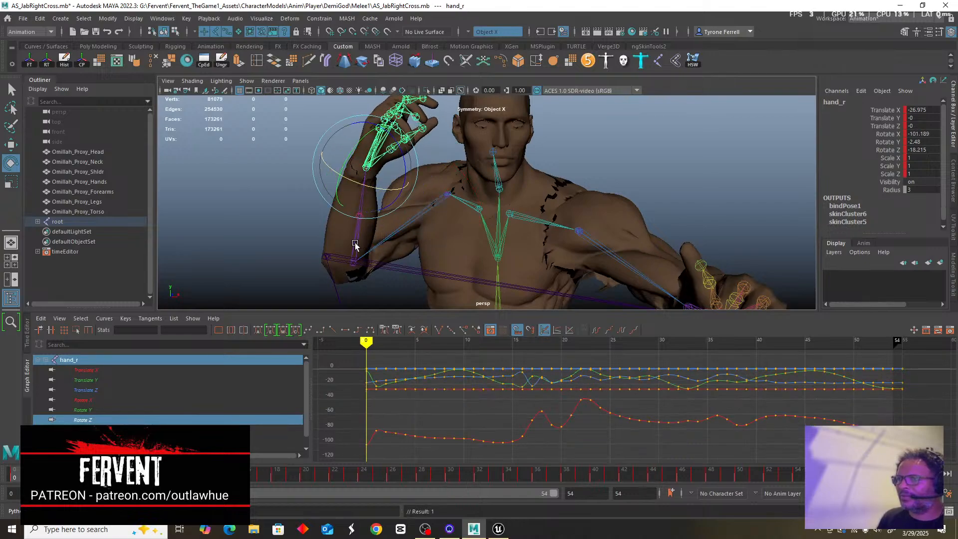
# Rotate lowerarm_r at frame 0 to about -15.03 in X, 2.89 in Y and -106.53 in Z, and key its rotation.
pyautogui.click(354, 261)
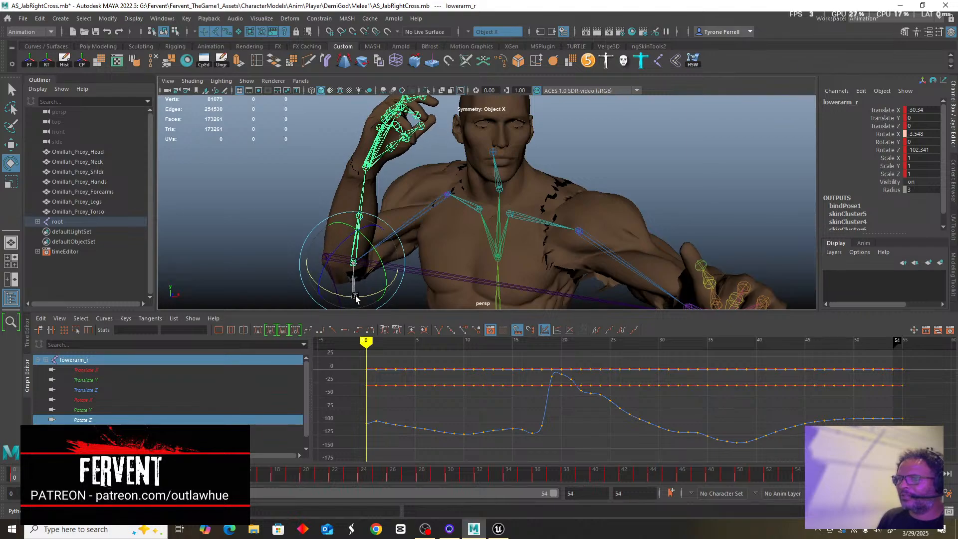
pyautogui.moveTo(354, 296); pyautogui.dragTo(365, 296)
pyautogui.scroll(-4, 318, 206)
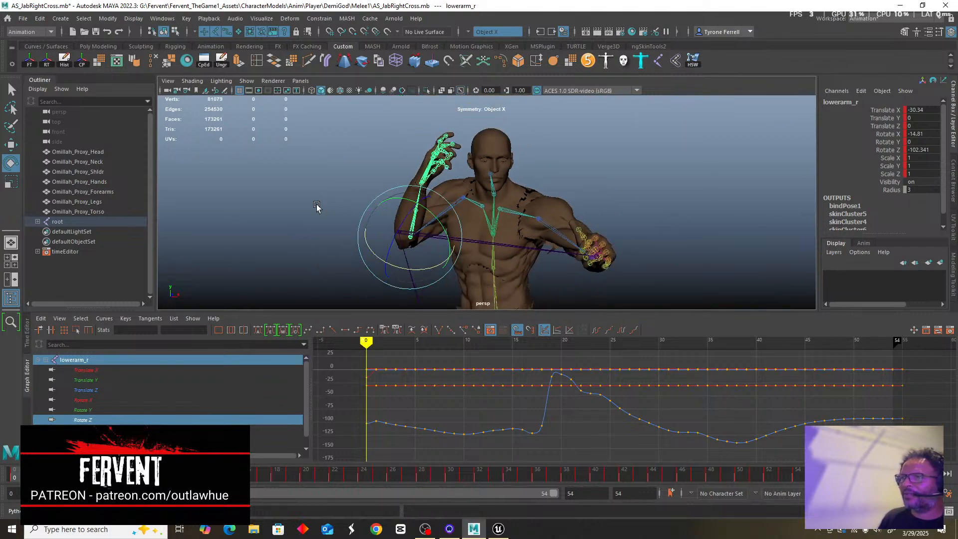
pyautogui.keyDown('alt'); pyautogui.moveTo(317, 205); pyautogui.dragTo(299, 205, button='right'); pyautogui.keyUp('alt')
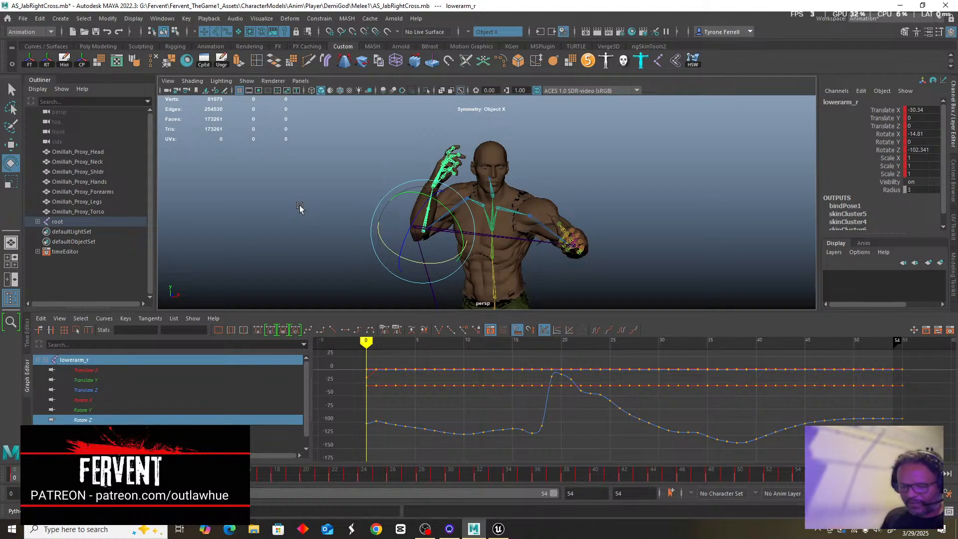
pyautogui.scroll(5, 341, 180)
pyautogui.keyDown('alt'); pyautogui.moveTo(278, 168); pyautogui.dragTo(309, 186); pyautogui.keyUp('alt')
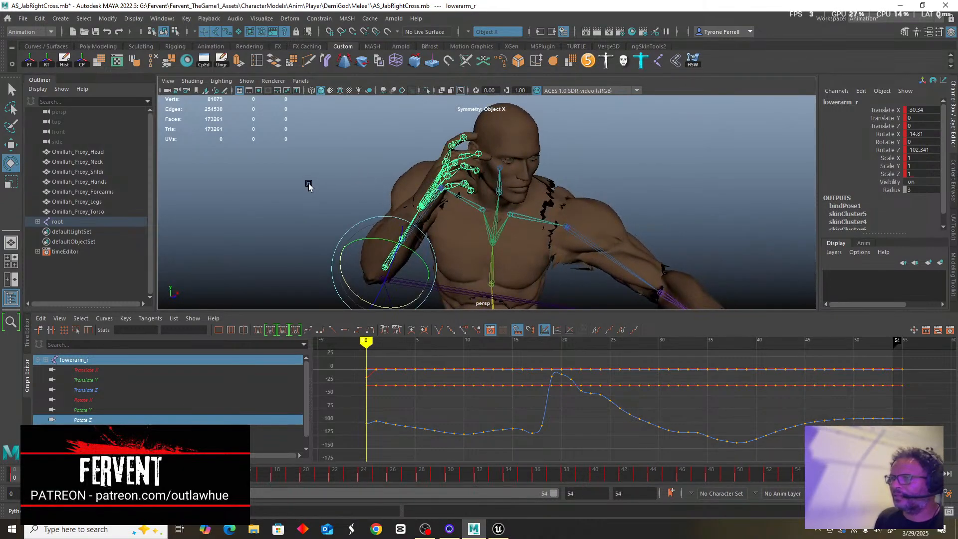
pyautogui.moveTo(370, 249); pyautogui.dragTo(373, 240)
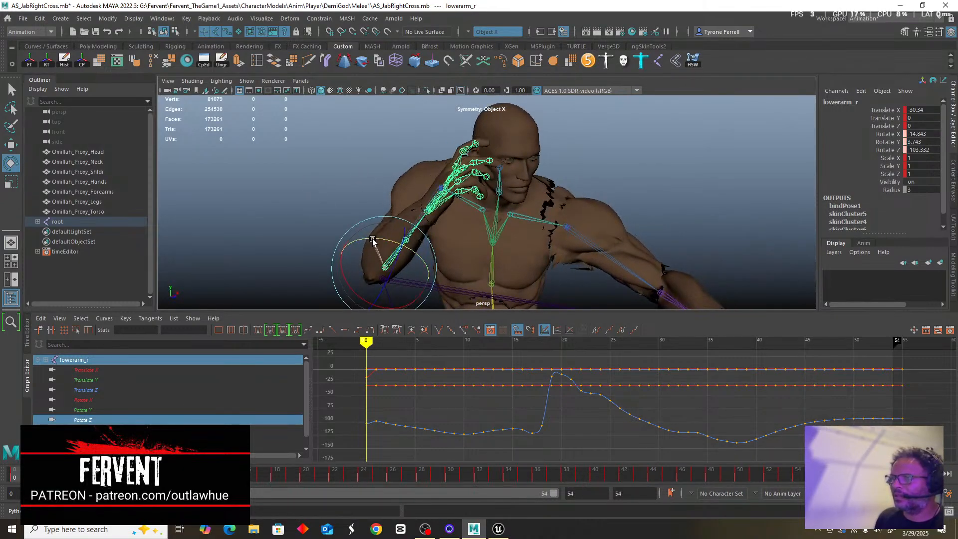
pyautogui.hotkey('shift', 'e')
pyautogui.moveTo(385, 283); pyautogui.dragTo(237, 229)
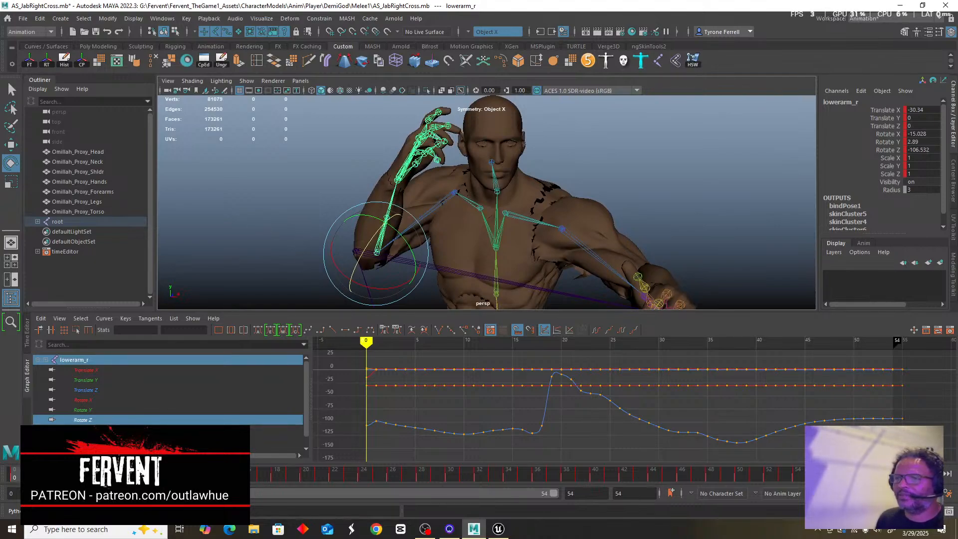
# Delete all Rotate X and Rotate Y keys of lowerarm_r after frame 0.
pyautogui.click(90, 400)
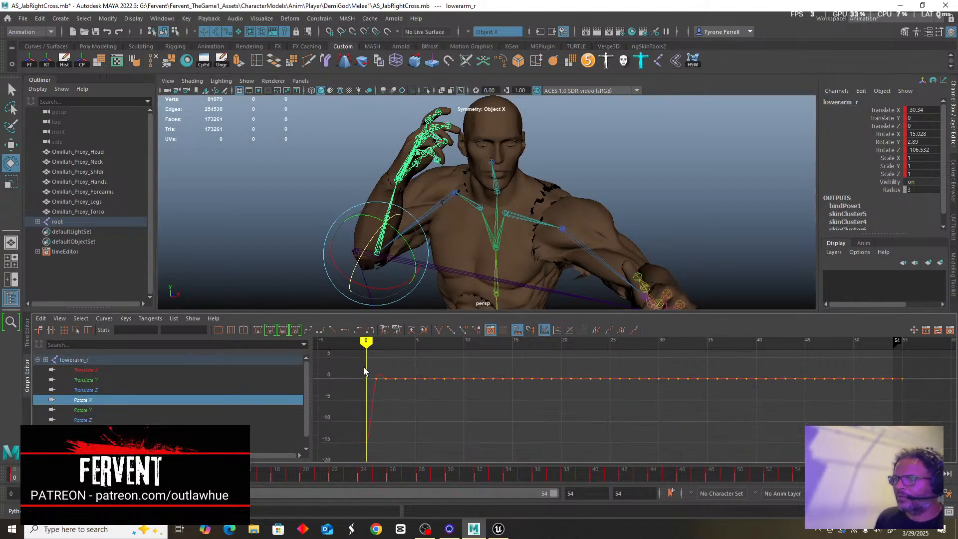
pyautogui.moveTo(358, 367); pyautogui.dragTo(931, 395)
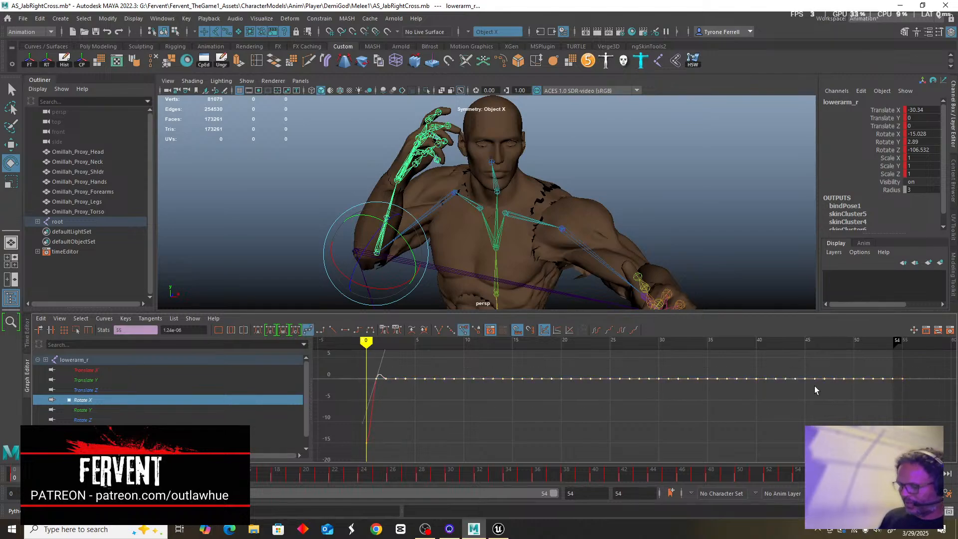
pyautogui.press('Delete')
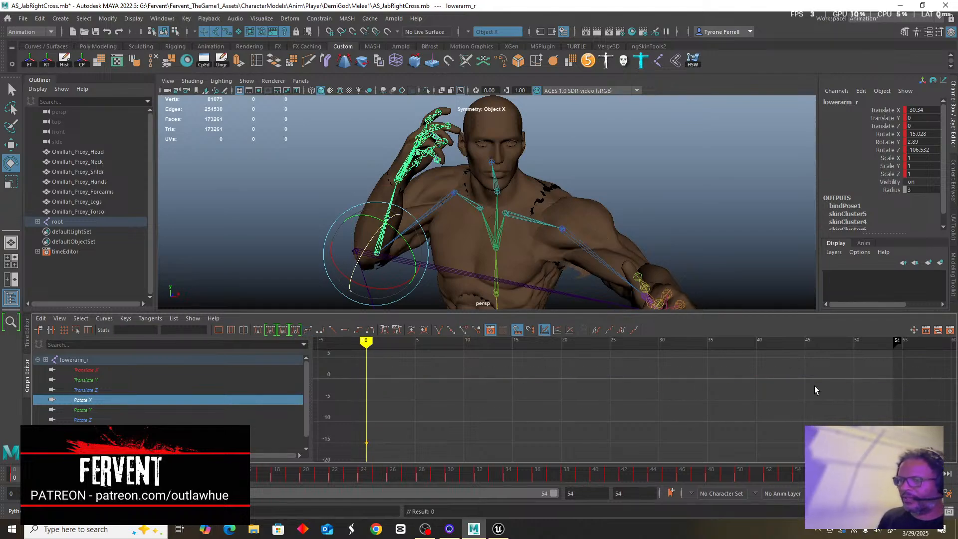
pyautogui.click(80, 409)
pyautogui.moveTo(354, 418); pyautogui.dragTo(928, 449)
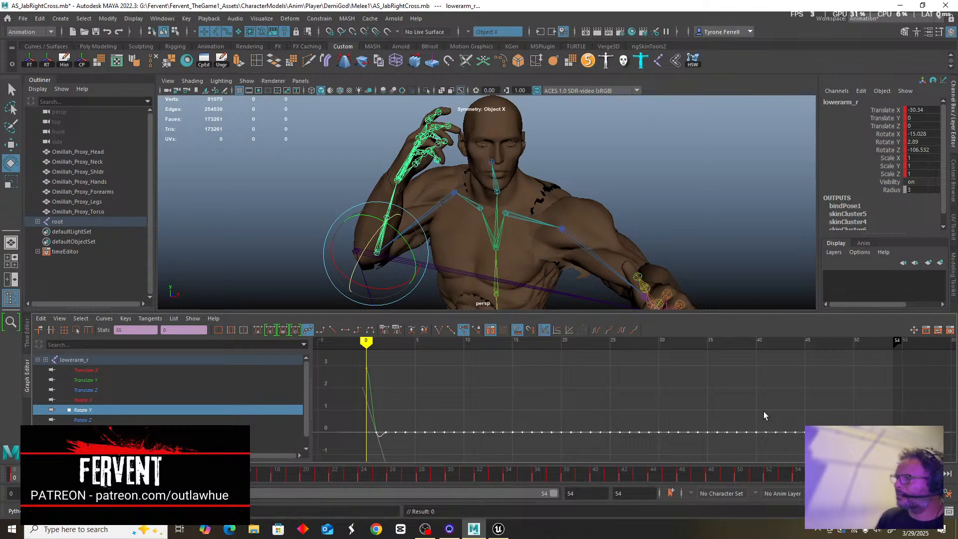
pyautogui.press('Delete')
# Isolate the Rotate Z curve of lowerarm_r with the time kept at frame 0.
pyautogui.click(80, 421)
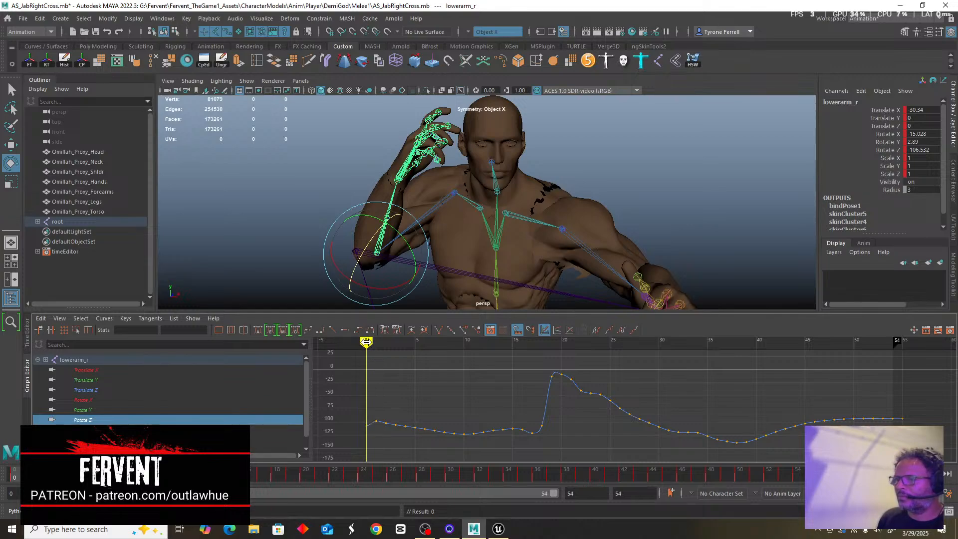
pyautogui.moveTo(376, 344)
pyautogui.mouseDown()
pyautogui.moveTo(384, 344)
pyautogui.moveTo(362, 348)
pyautogui.moveTo(424, 349)
pyautogui.moveTo(367, 349)
pyautogui.moveTo(392, 359)
pyautogui.moveTo(364, 359)
pyautogui.mouseUp()
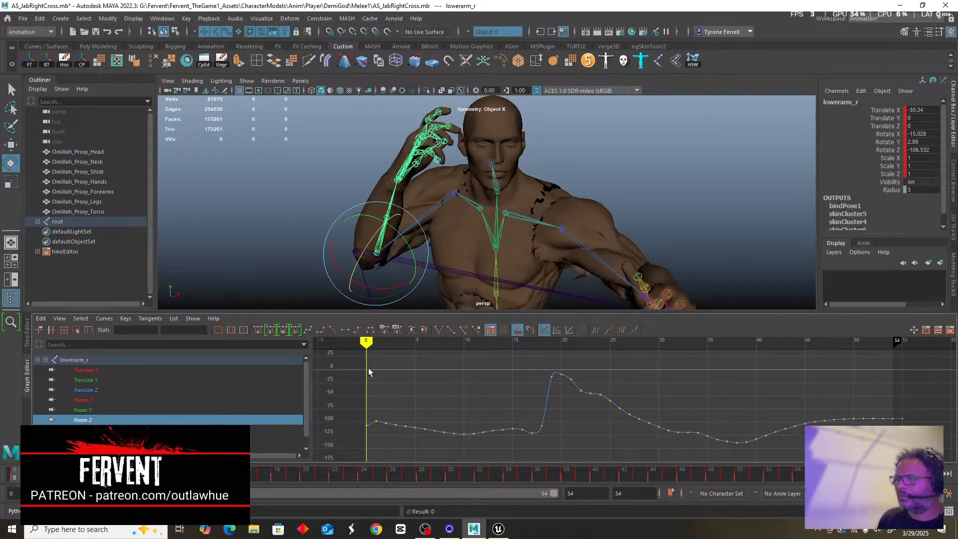
pyautogui.scroll(-3, 524, 417)
pyautogui.scroll(3, 513, 415)
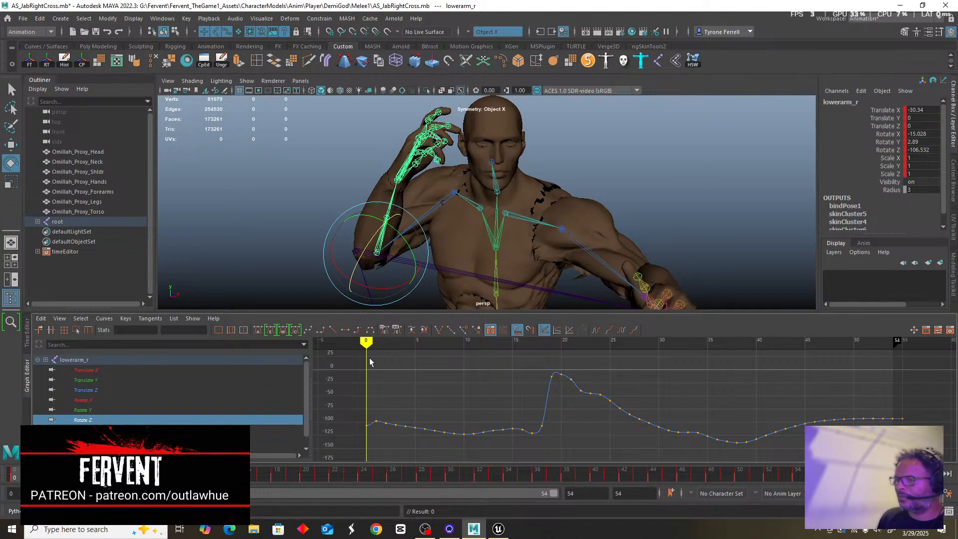
pyautogui.moveTo(410, 445); pyautogui.dragTo(917, 452)
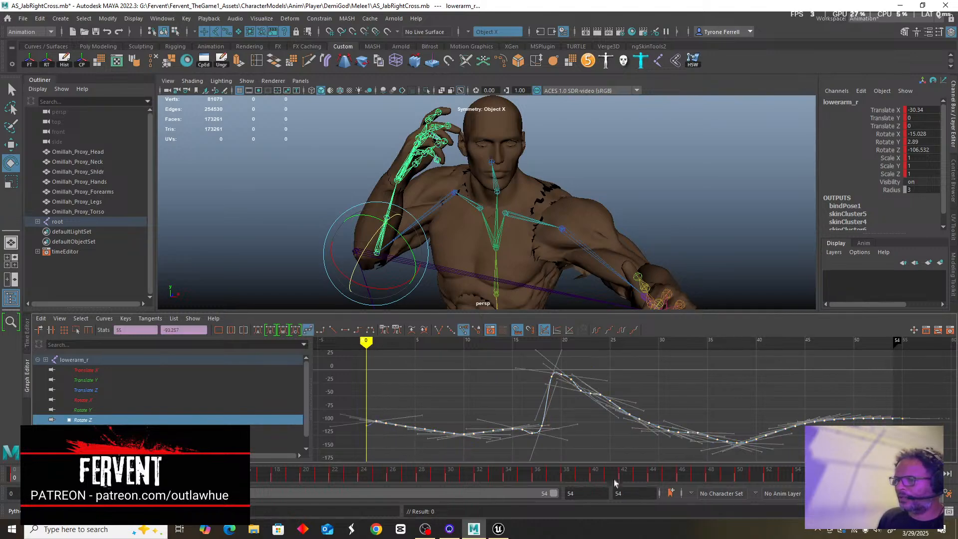
pyautogui.click(529, 437)
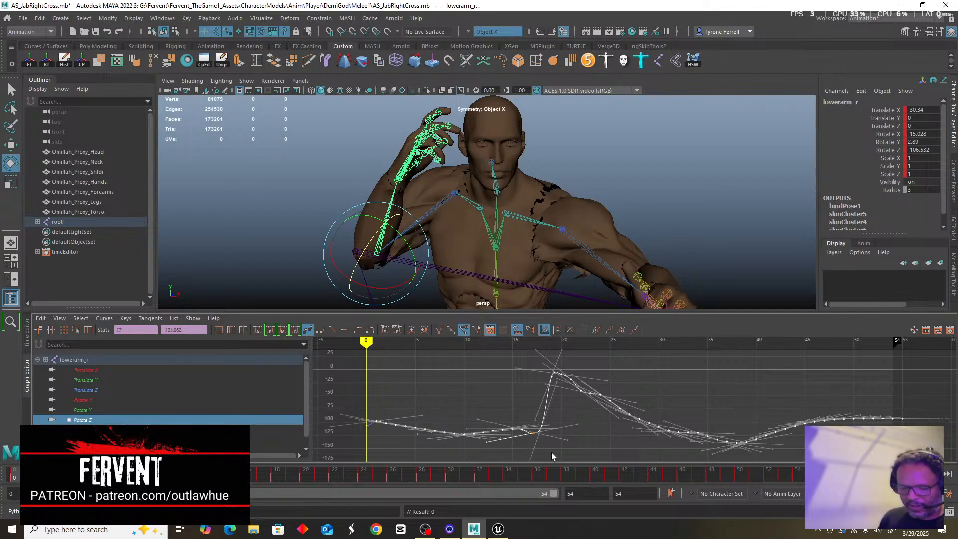
pyautogui.hotkey('ctrl', 'z')
pyautogui.click(569, 436)
pyautogui.press('a')
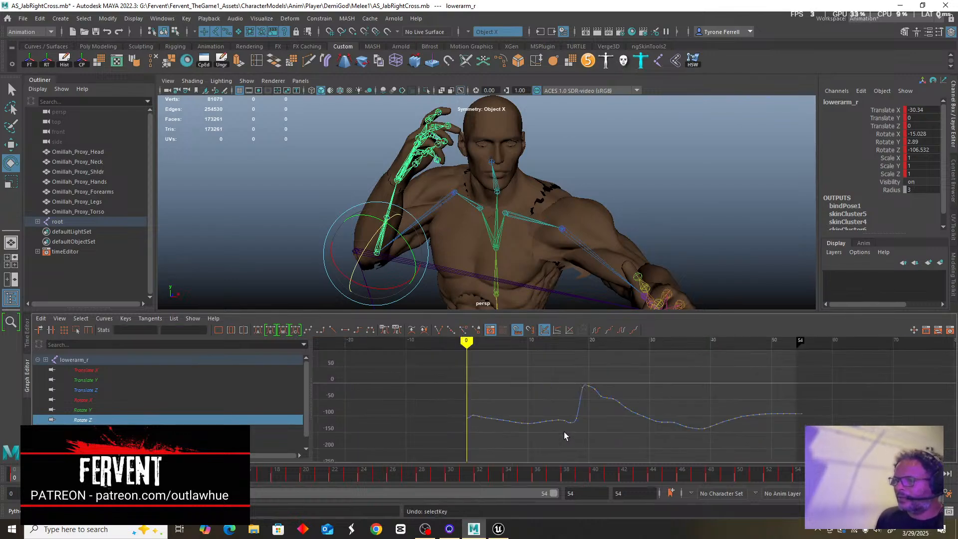
pyautogui.moveTo(818, 372); pyautogui.dragTo(471, 452)
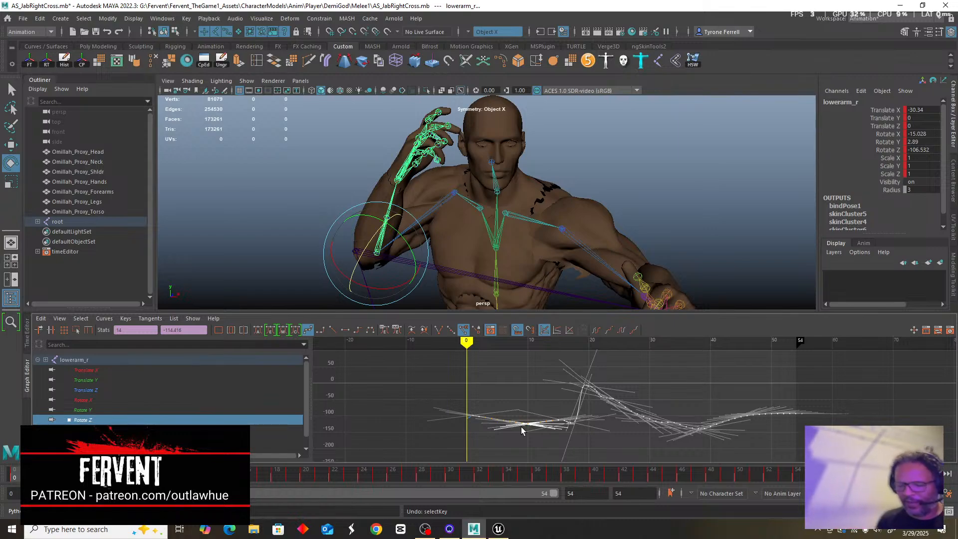
pyautogui.click(567, 423)
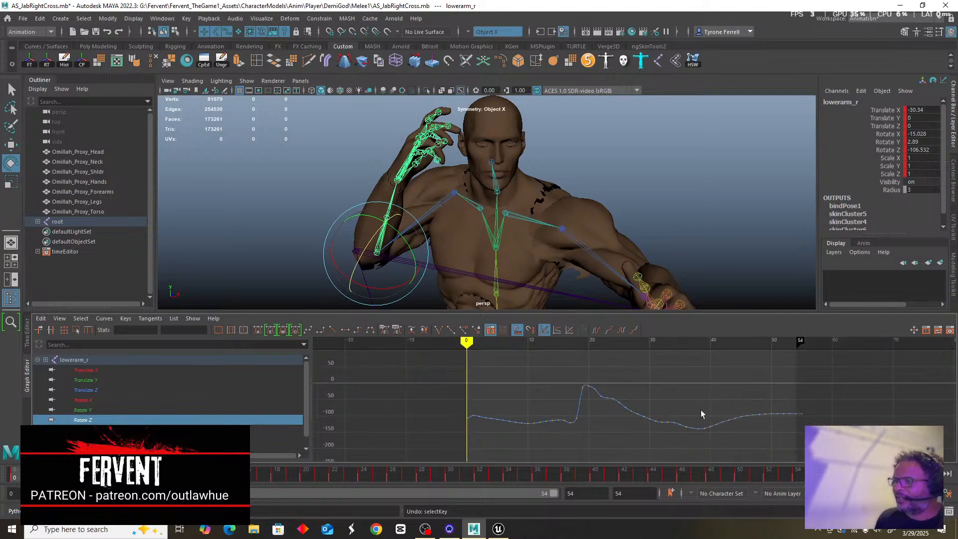
# Try to shift all lowerarm_r Rotate Z keys after frame 0 as a group, then undo the shift.
pyautogui.moveTo(823, 444); pyautogui.dragTo(469, 445)
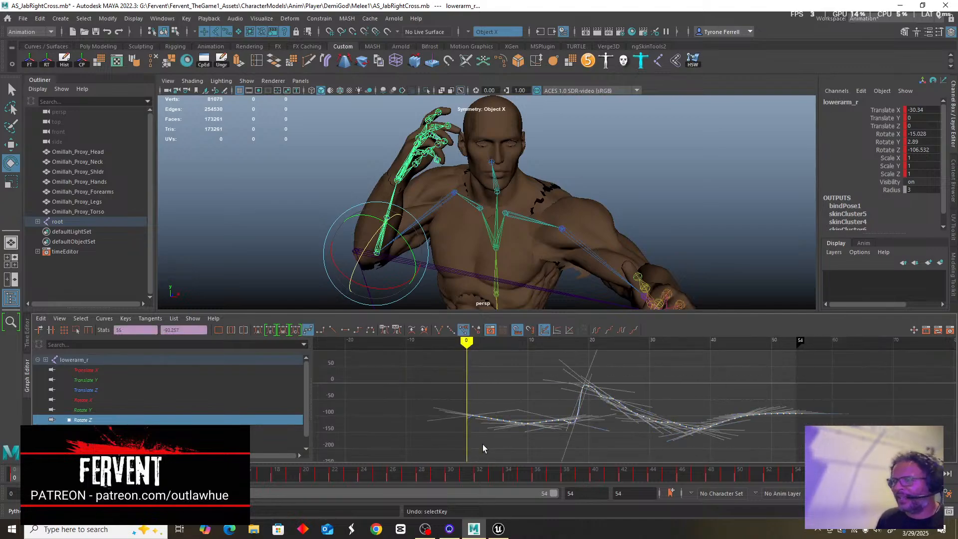
pyautogui.press('w')
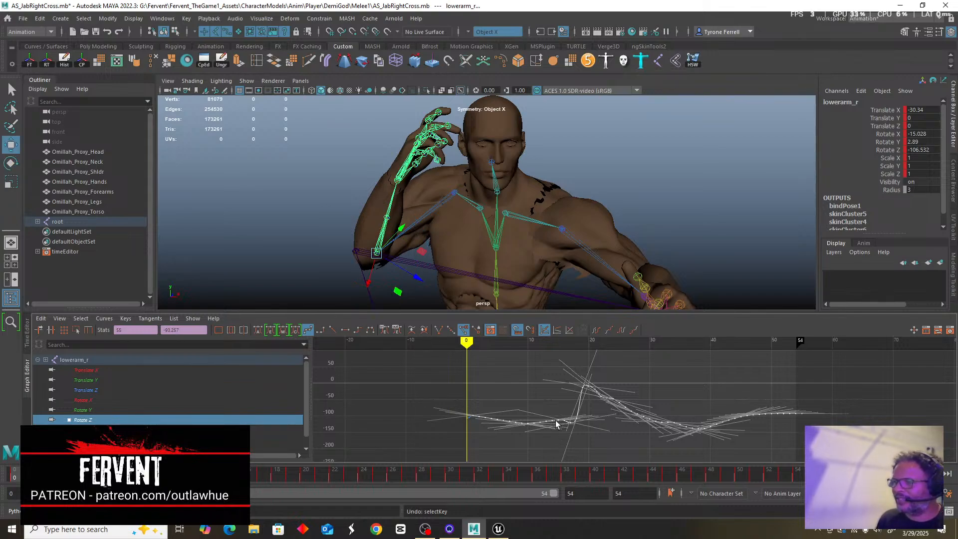
pyautogui.keyDown('shift'); pyautogui.moveTo(556, 418); pyautogui.dragTo(572, 435, button='middle'); pyautogui.keyUp('shift')
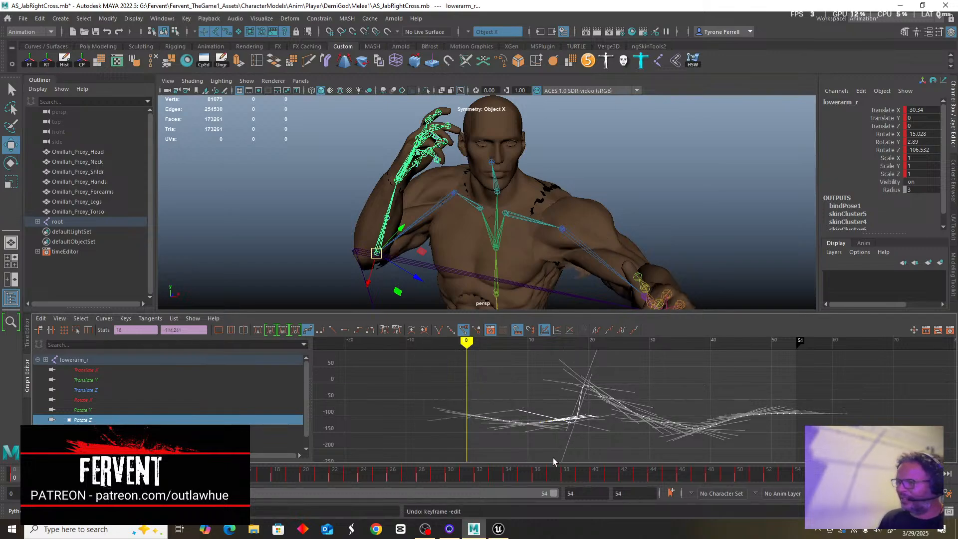
pyautogui.click(619, 441)
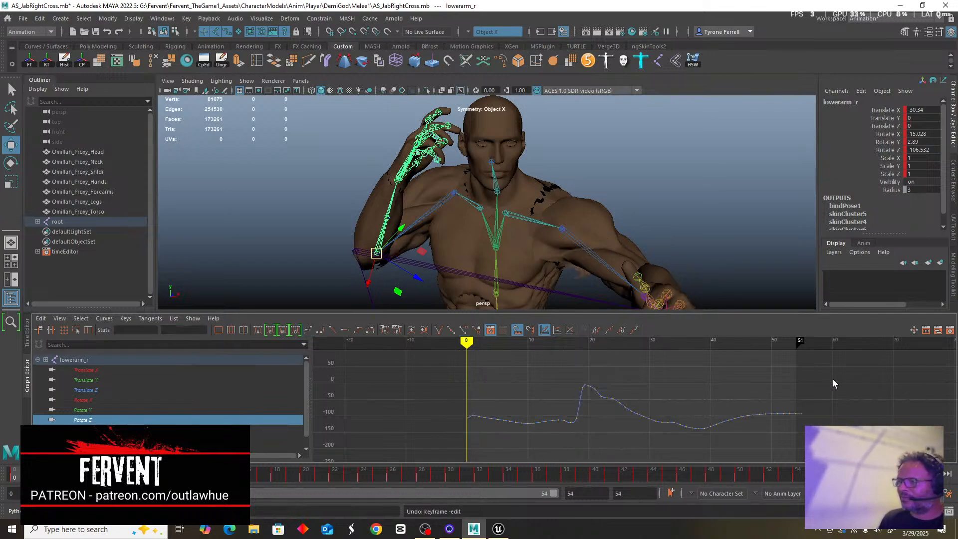
# Lower all lowerarm_r Rotate Z keys after frame 0 together, bringing the last key to about -101.85.
pyautogui.moveTo(833, 384); pyautogui.dragTo(468, 453)
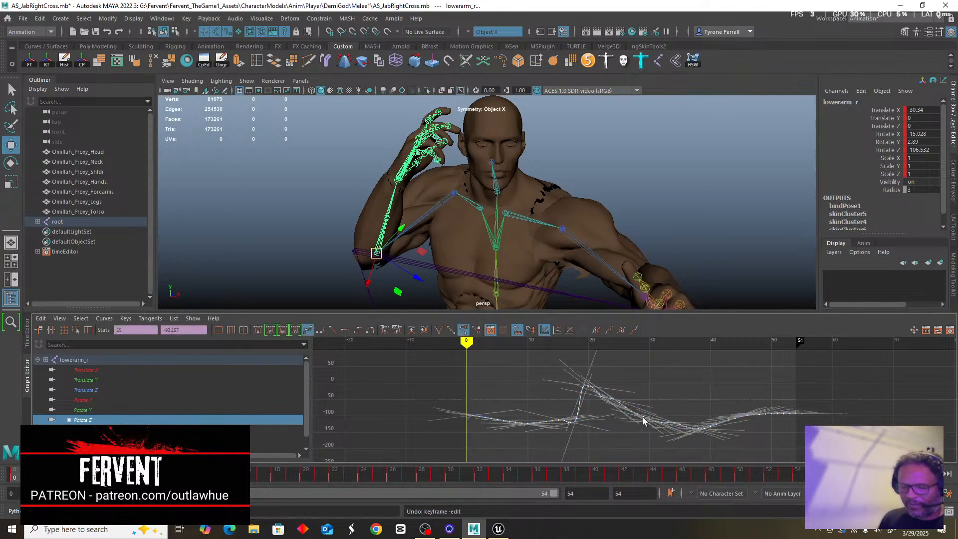
pyautogui.keyDown('shift'); pyautogui.moveTo(642, 417); pyautogui.dragTo(641, 422, button='middle'); pyautogui.keyUp('shift')
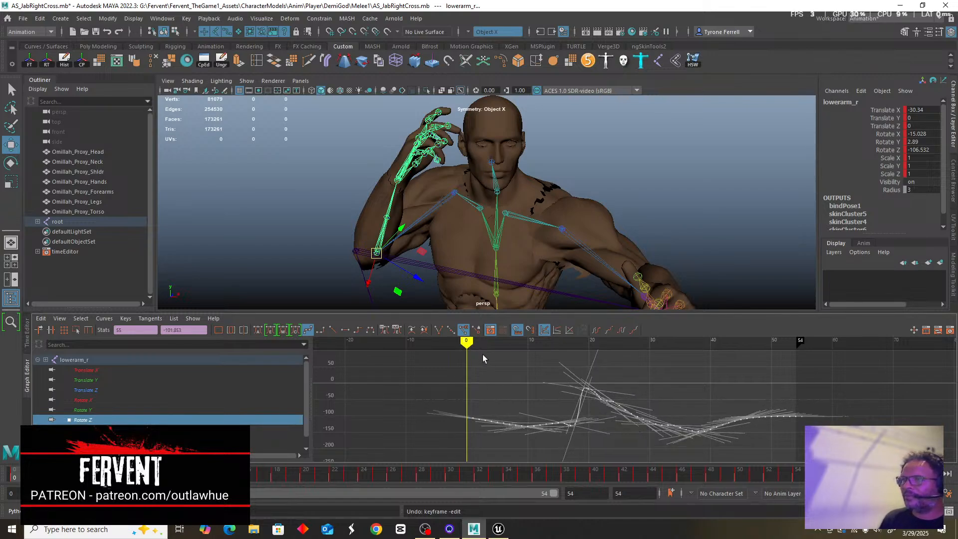
pyautogui.keyDown('alt'); pyautogui.moveTo(312, 232); pyautogui.dragTo(406, 182); pyautogui.keyUp('alt')
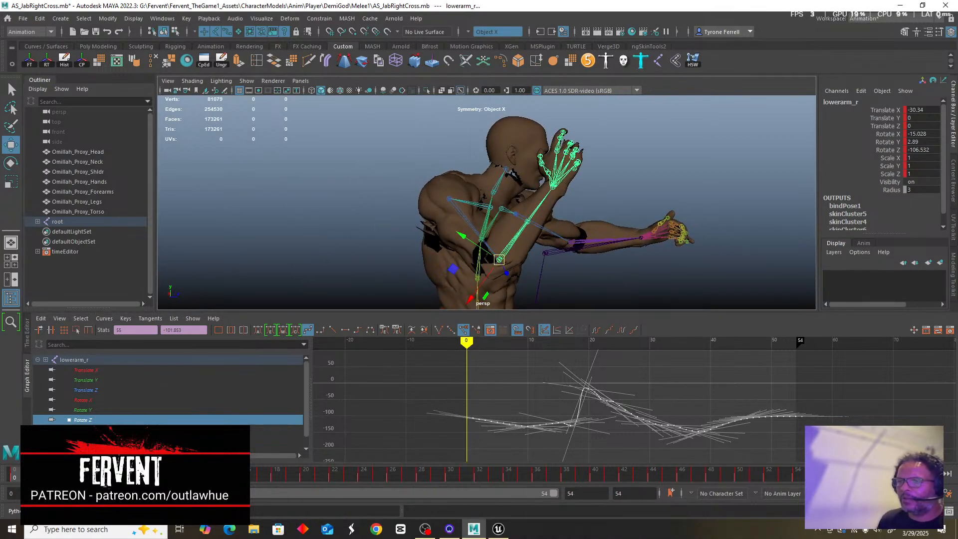
pyautogui.moveTo(466, 342)
pyautogui.mouseDown()
pyautogui.moveTo(522, 344)
pyautogui.moveTo(466, 344)
pyautogui.mouseUp()
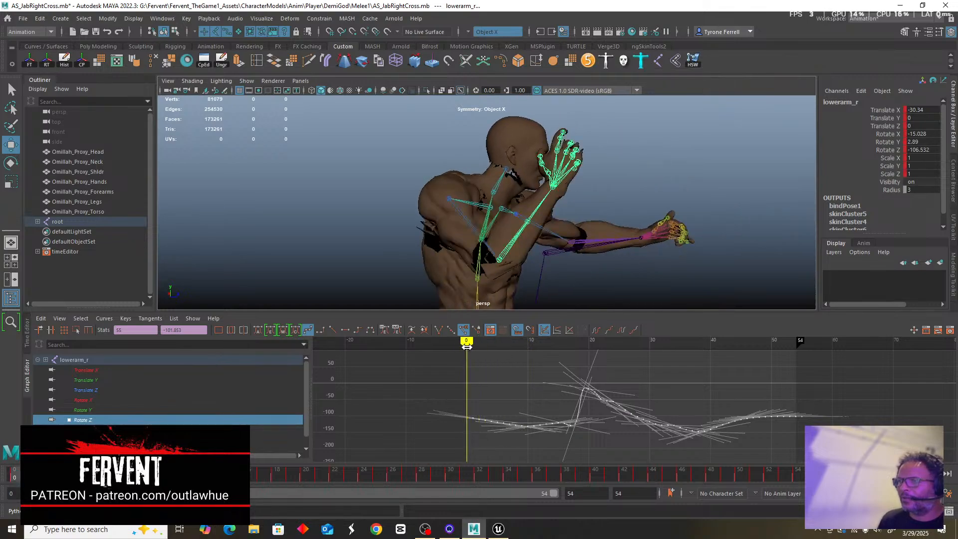
# Delete the lowerarm_r Rotate Z keys from frames 1 to 4 and apply Auto tangents to the keys at frames 0 and 5.
pyautogui.press('a')
pyautogui.scroll(5, 469, 399)
pyautogui.keyDown('alt'); pyautogui.moveTo(372, 418); pyautogui.dragTo(659, 359, button='middle'); pyautogui.keyUp('alt')
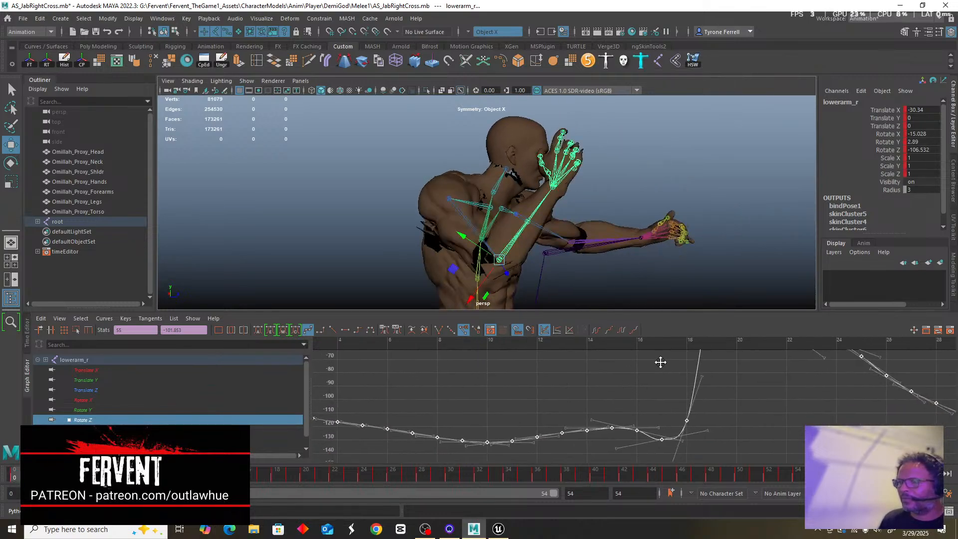
pyautogui.keyDown('alt'); pyautogui.moveTo(421, 402); pyautogui.dragTo(608, 432, button='middle'); pyautogui.keyUp('alt')
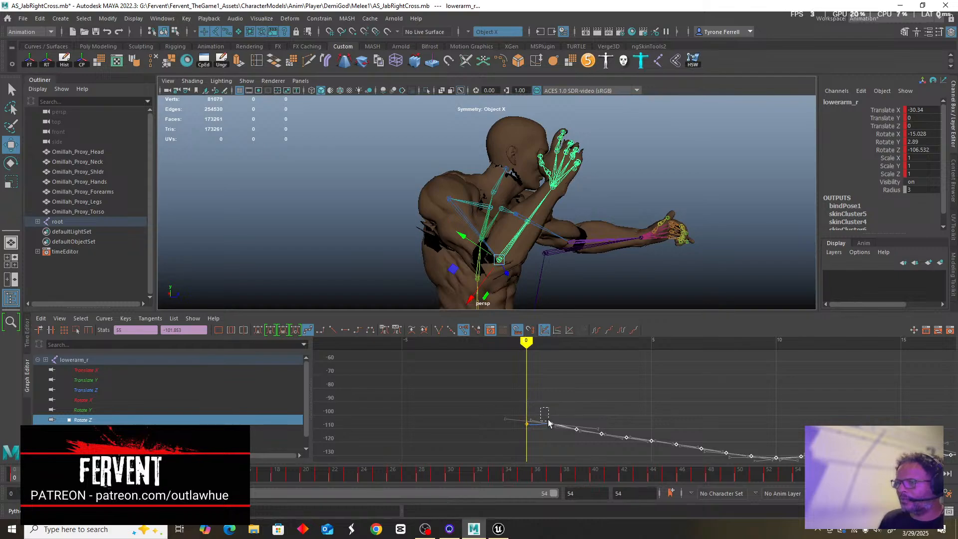
pyautogui.moveTo(548, 423); pyautogui.dragTo(636, 453)
pyautogui.press('Delete')
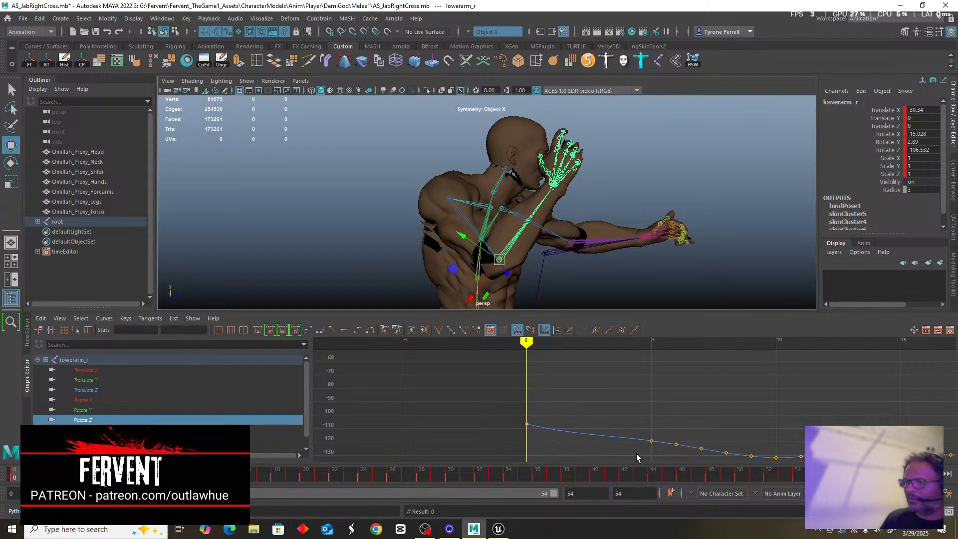
pyautogui.moveTo(503, 404); pyautogui.dragTo(657, 458)
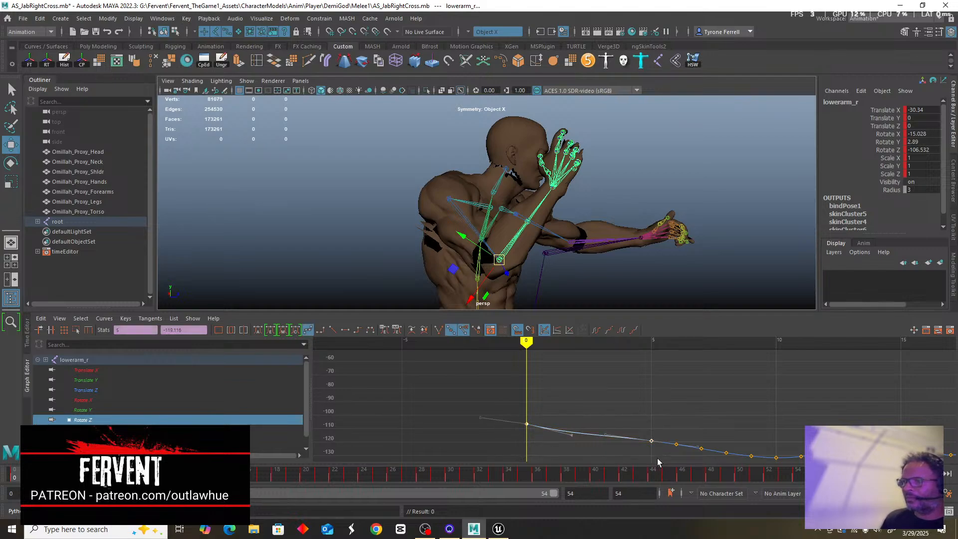
pyautogui.click(257, 330)
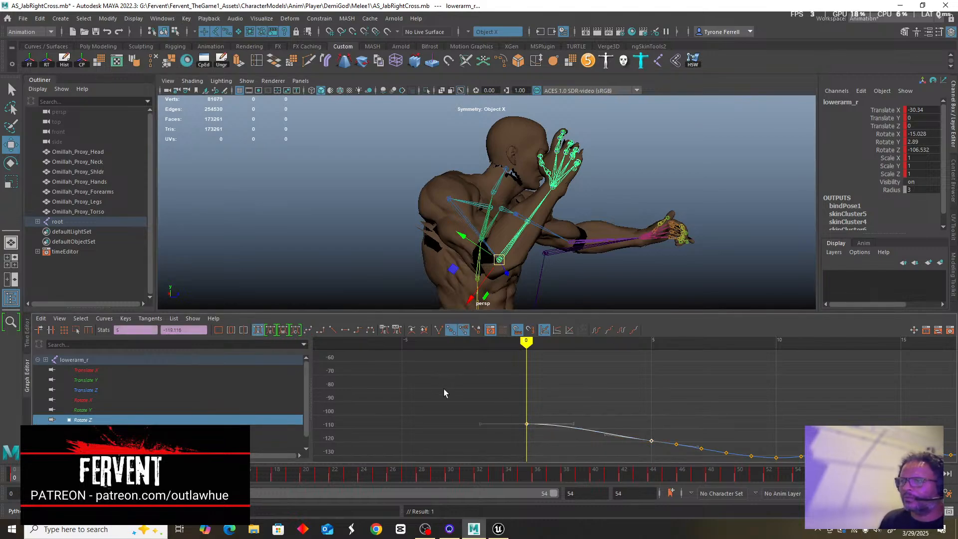
# Examine the raised right arm's pose around frame 0 from the front and the side.
pyautogui.moveTo(617, 344)
pyautogui.mouseDown()
pyautogui.moveTo(641, 355)
pyautogui.moveTo(624, 357)
pyautogui.moveTo(688, 357)
pyautogui.moveTo(613, 357)
pyautogui.mouseUp()
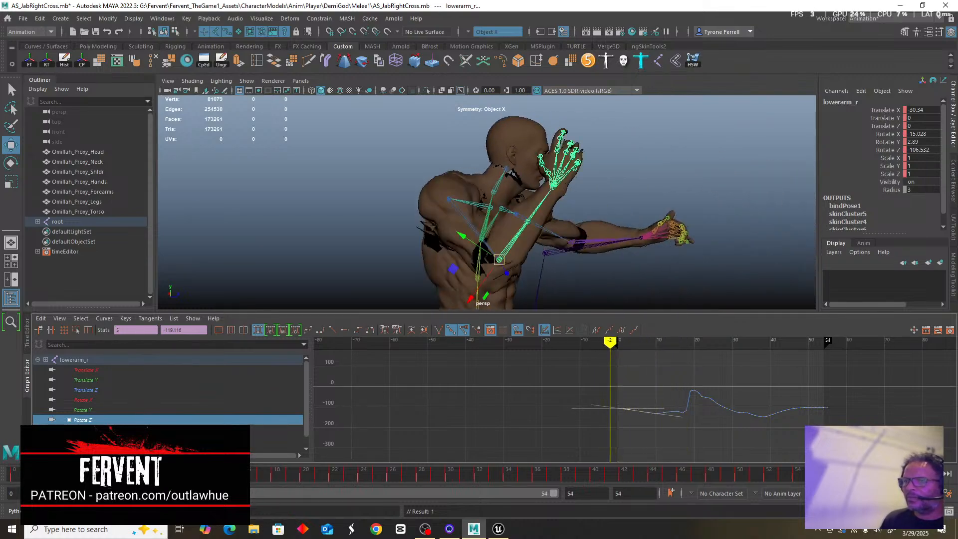
pyautogui.keyDown('alt'); pyautogui.moveTo(398, 195); pyautogui.dragTo(276, 195); pyautogui.keyUp('alt')
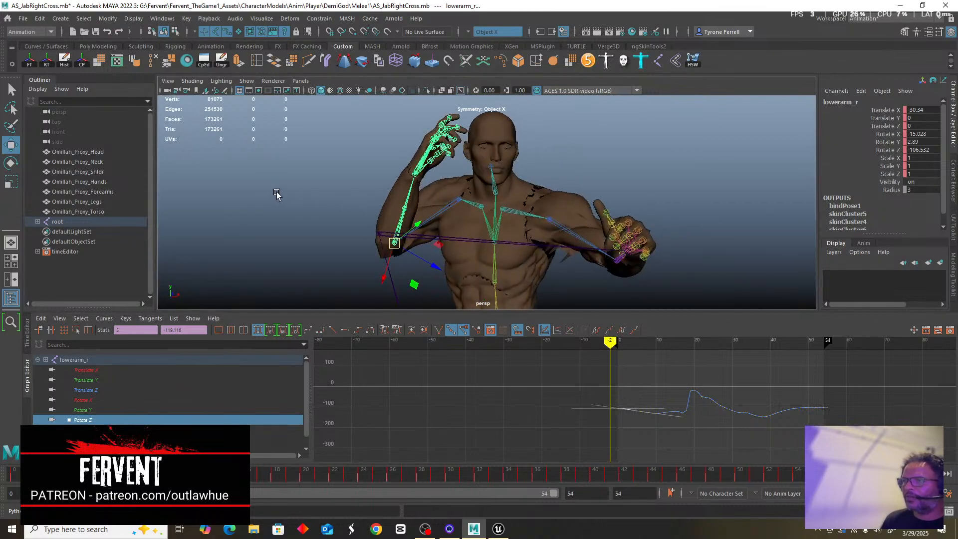
pyautogui.moveTo(610, 342)
pyautogui.mouseDown()
pyautogui.moveTo(656, 355)
pyautogui.moveTo(609, 357)
pyautogui.moveTo(712, 363)
pyautogui.moveTo(603, 367)
pyautogui.moveTo(690, 371)
pyautogui.moveTo(619, 374)
pyautogui.mouseUp()
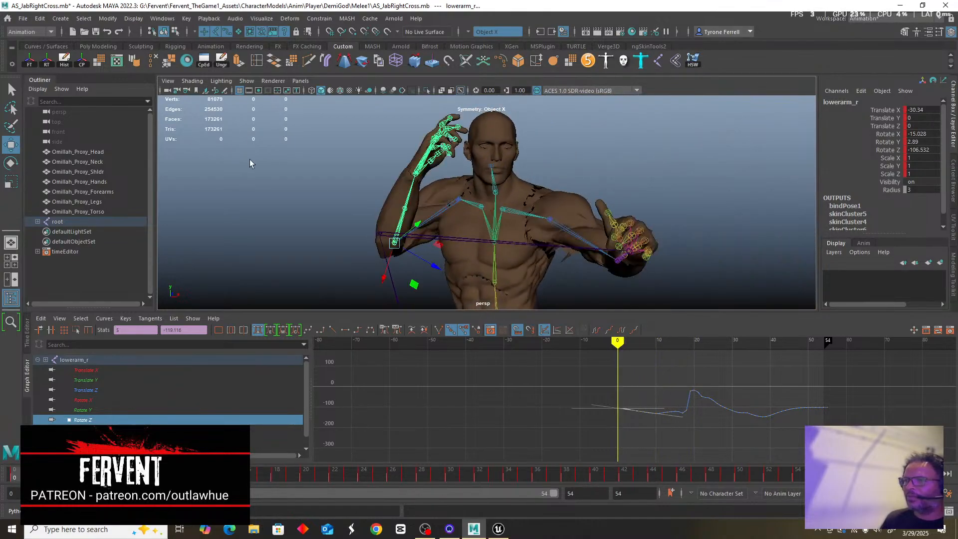
pyautogui.moveTo(250, 160)
pyautogui.keyDown('alt'); pyautogui.mouseDown()
pyautogui.moveTo(309, 207)
pyautogui.moveTo(347, 211)
pyautogui.mouseUp(); pyautogui.keyUp('alt')
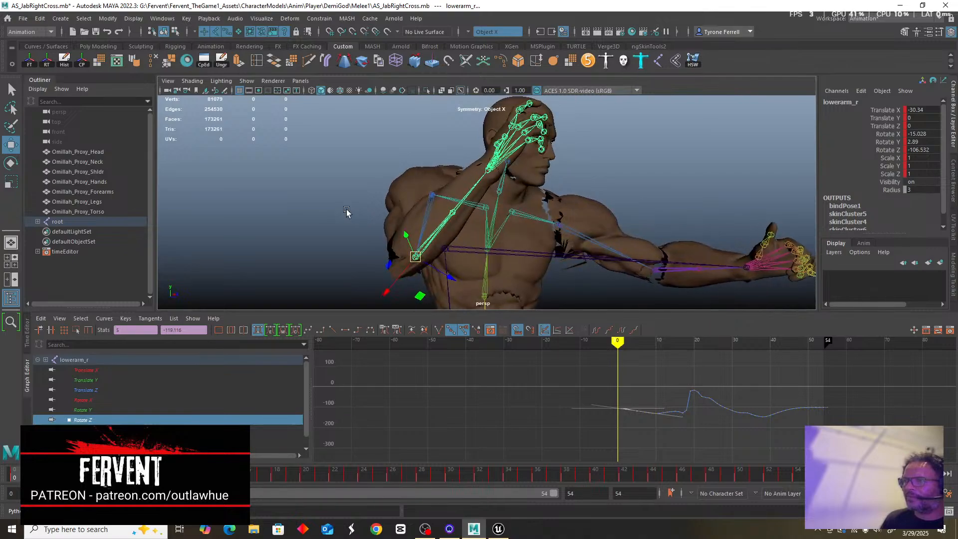
pyautogui.scroll(-3, 635, 261)
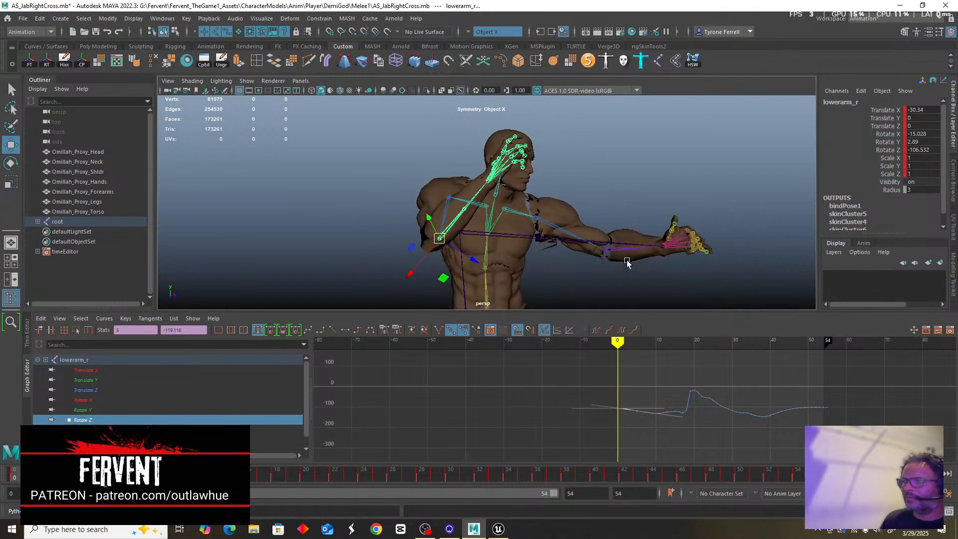
pyautogui.keyDown('alt'); pyautogui.moveTo(627, 263); pyautogui.dragTo(560, 235, button='middle'); pyautogui.keyUp('alt')
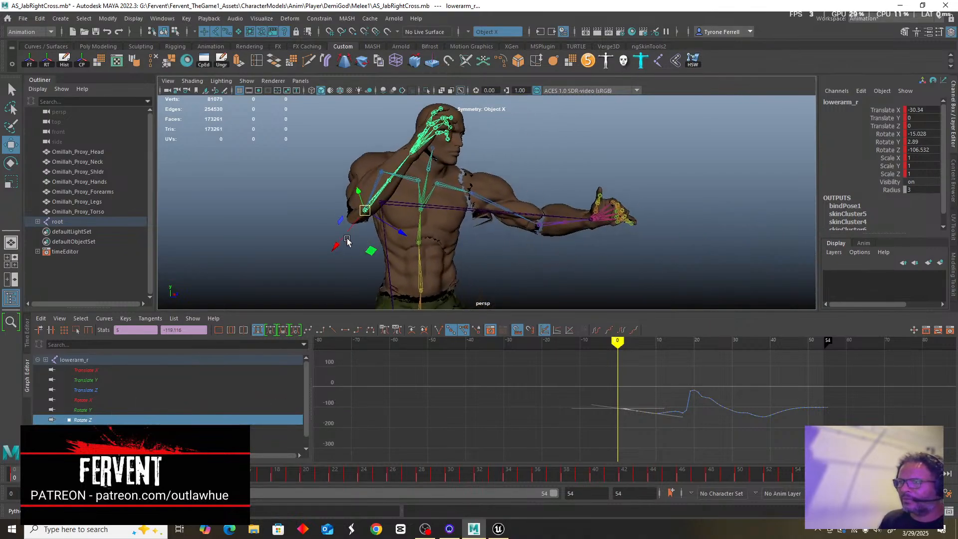
pyautogui.keyDown('alt'); pyautogui.moveTo(346, 238); pyautogui.dragTo(298, 251); pyautogui.keyUp('alt')
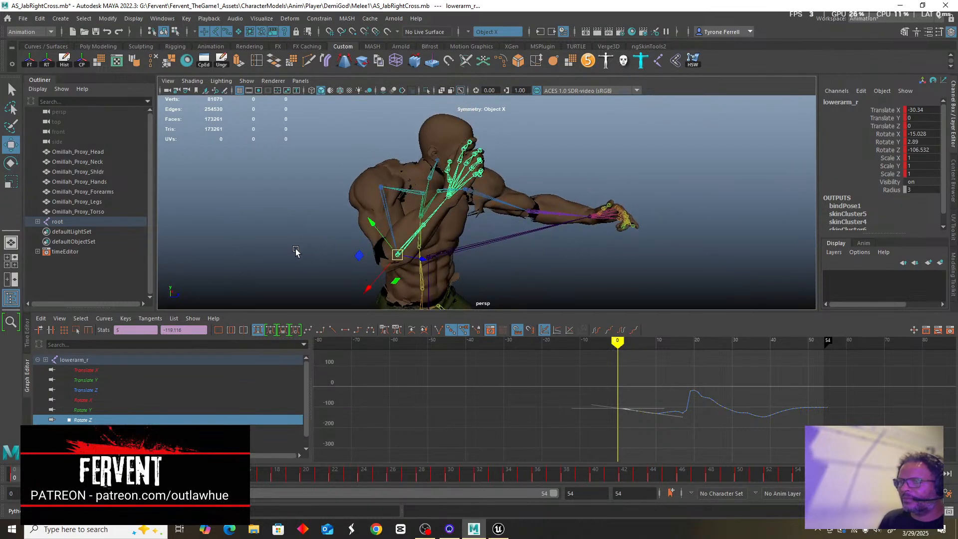
# Bend the hand_r joint at frame 0 to a Rotate Z of about -8.26.
pyautogui.scroll(5, 320, 223)
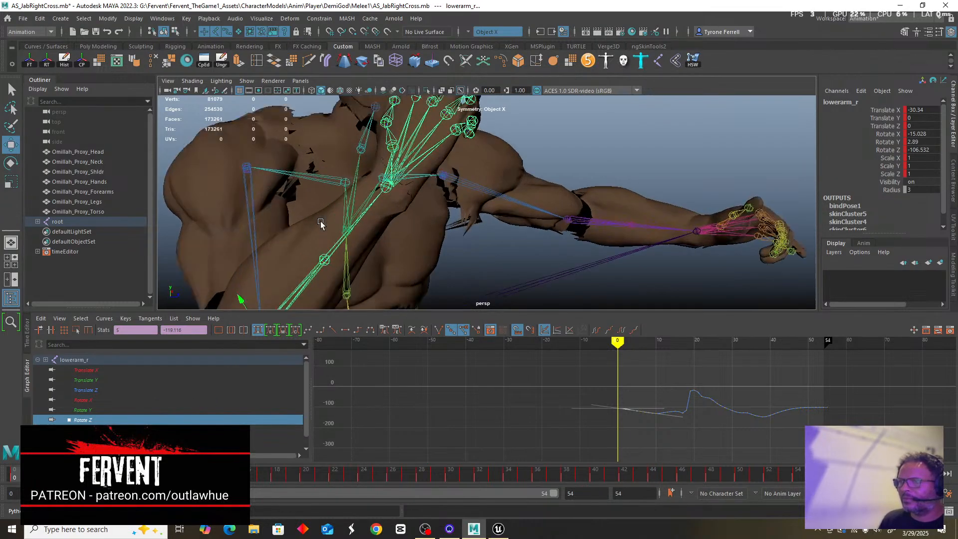
pyautogui.click(386, 188)
pyautogui.keyDown('alt'); pyautogui.moveTo(463, 256); pyautogui.dragTo(495, 260); pyautogui.keyUp('alt')
pyautogui.press('e')
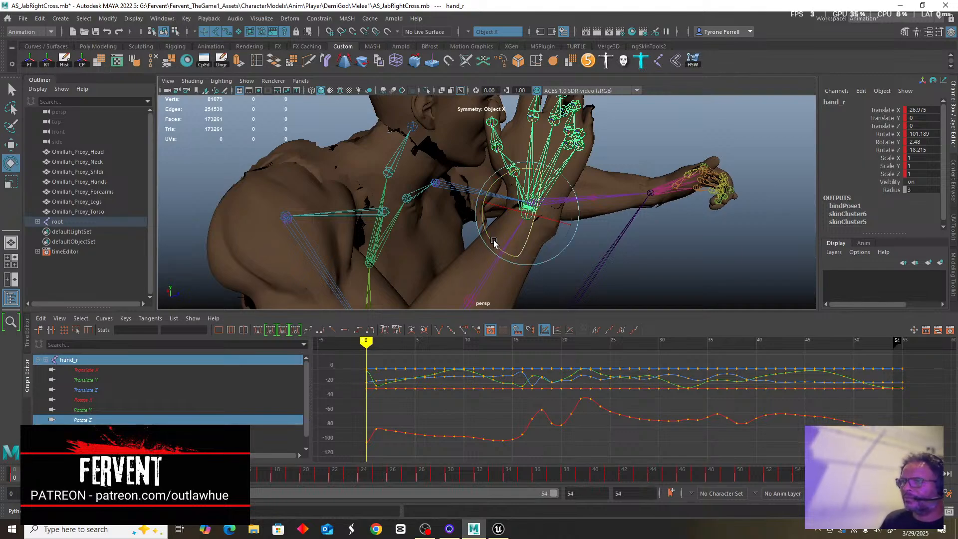
pyautogui.moveTo(494, 242)
pyautogui.mouseDown()
pyautogui.moveTo(451, 255)
pyautogui.moveTo(540, 245)
pyautogui.moveTo(482, 239)
pyautogui.mouseUp()
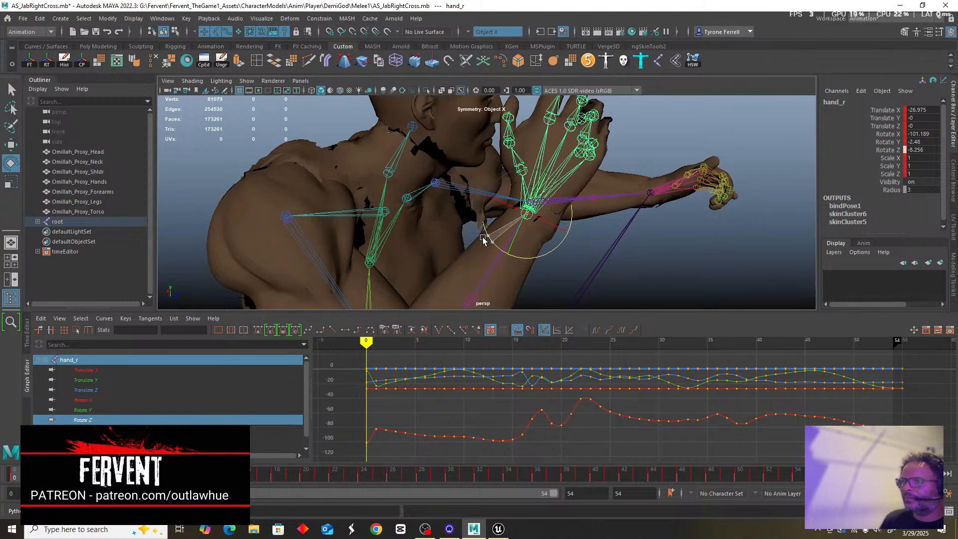
pyautogui.scroll(-3, 479, 242)
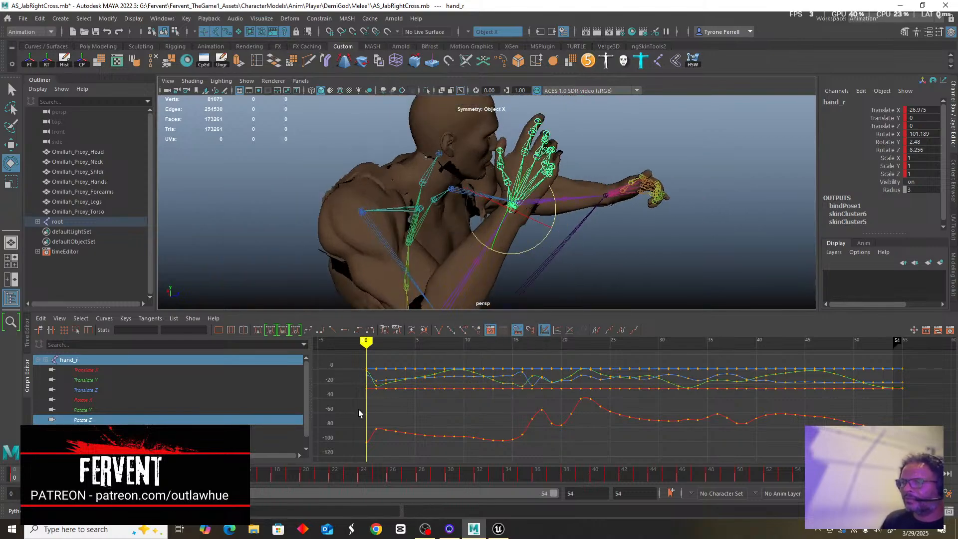
# Raise all hand_r Rotate Y keys after frame 0 together, bringing the last key to about -4.48.
pyautogui.click(83, 409)
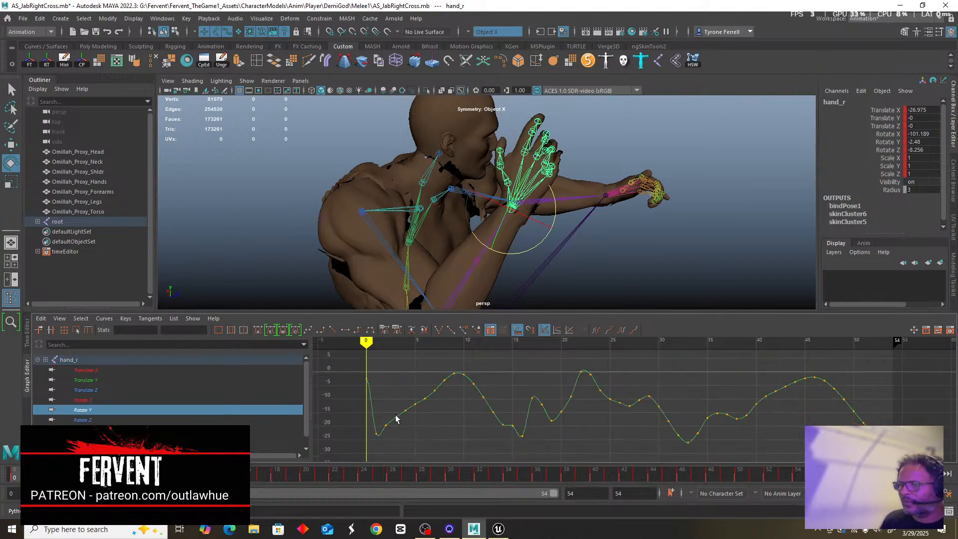
pyautogui.scroll(-2, 434, 394)
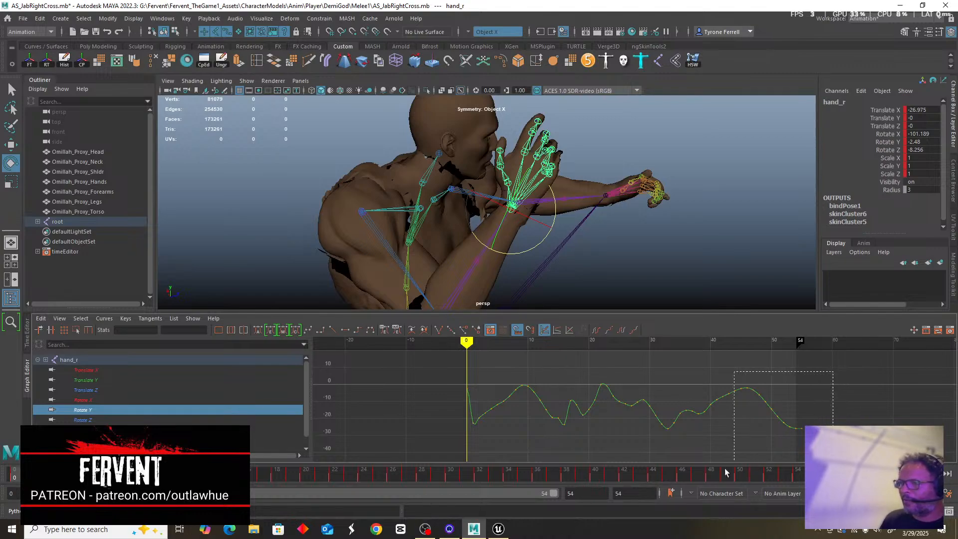
pyautogui.moveTo(725, 473); pyautogui.dragTo(471, 458)
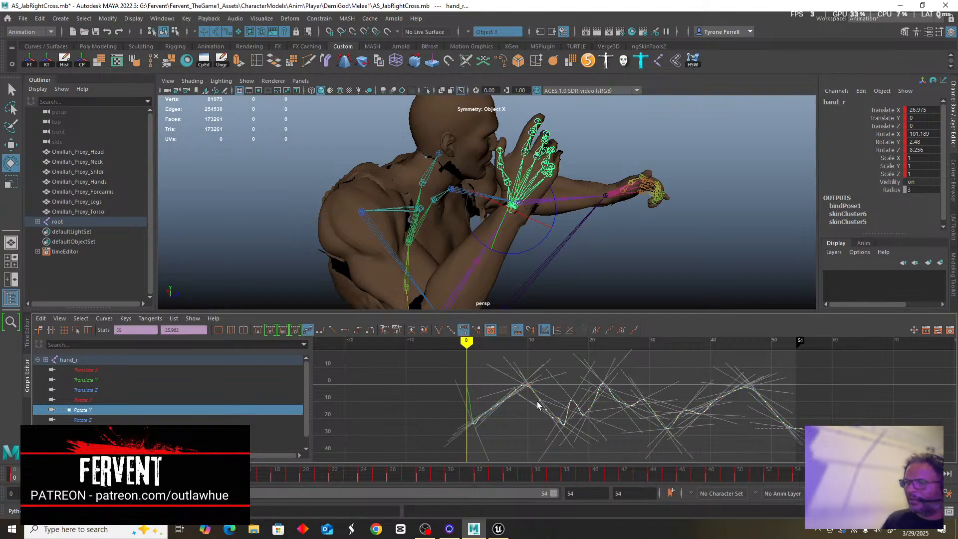
pyautogui.keyDown('shift'); pyautogui.moveTo(538, 394); pyautogui.dragTo(540, 356, button='middle'); pyautogui.keyUp('shift')
pyautogui.press('a')
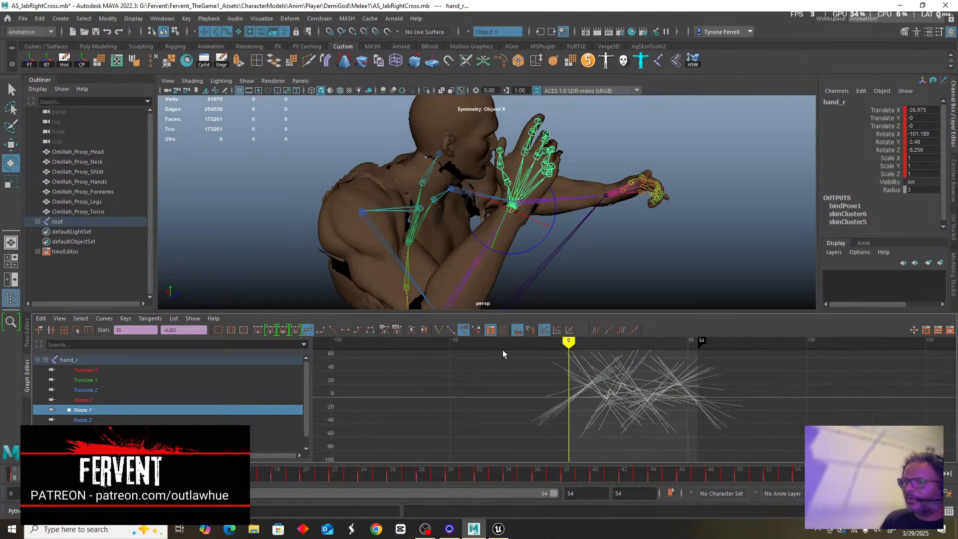
# Check the right hand's pose at frame 15 and again at frame 0 from the front.
pyautogui.moveTo(569, 342); pyautogui.dragTo(605, 349)
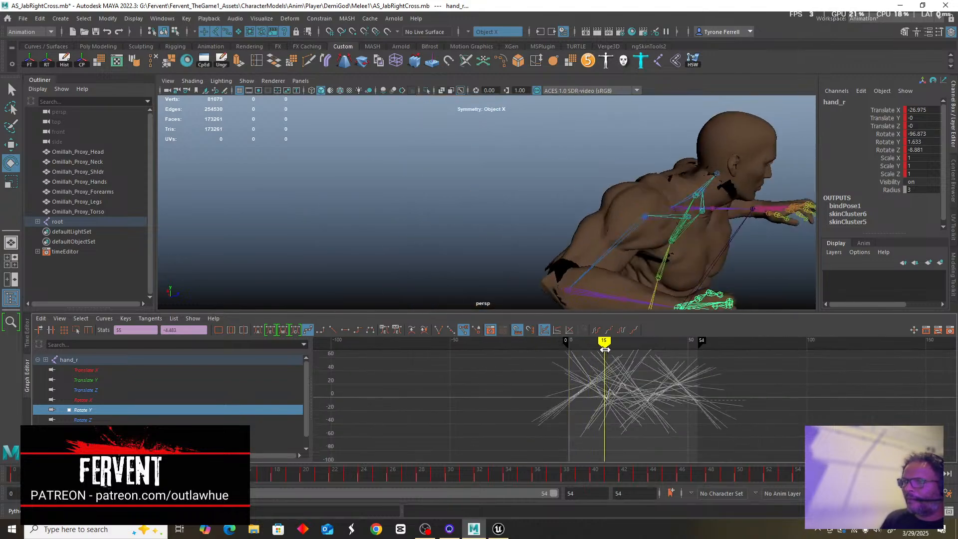
pyautogui.scroll(3, 546, 257)
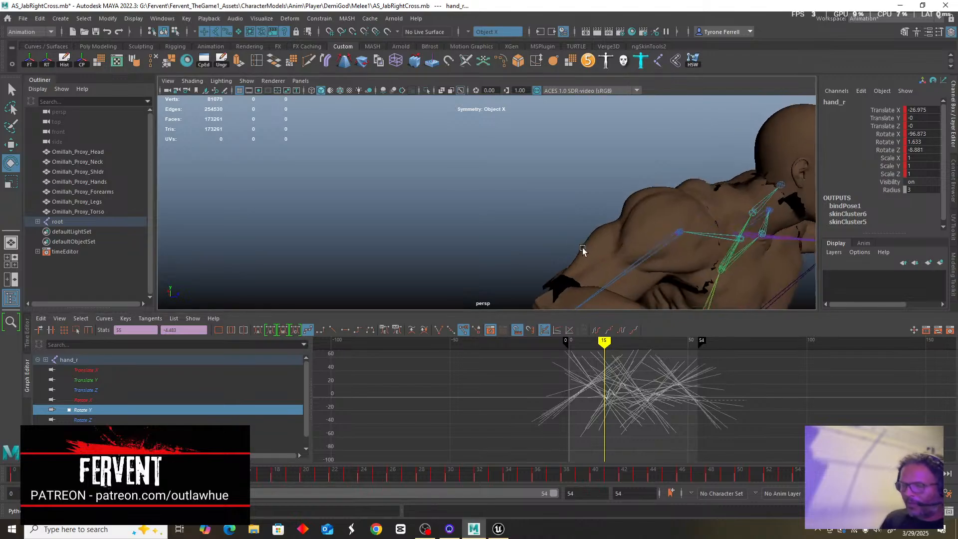
pyautogui.keyDown('alt'); pyautogui.moveTo(582, 249); pyautogui.dragTo(558, 225); pyautogui.keyUp('alt')
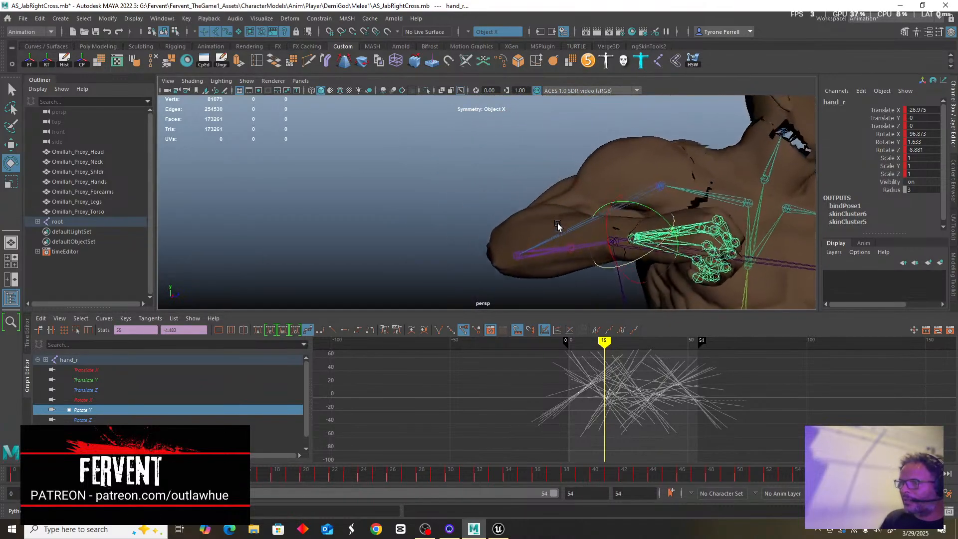
pyautogui.moveTo(604, 342); pyautogui.dragTo(568, 348)
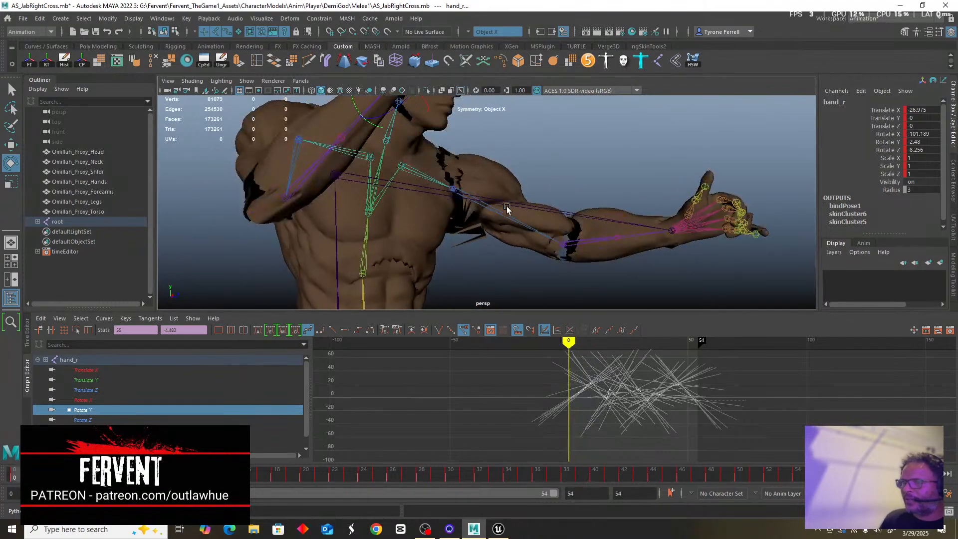
pyautogui.moveTo(512, 230)
pyautogui.keyDown('alt'); pyautogui.mouseDown()
pyautogui.moveTo(500, 201)
pyautogui.moveTo(511, 236)
pyautogui.mouseUp(); pyautogui.keyUp('alt')
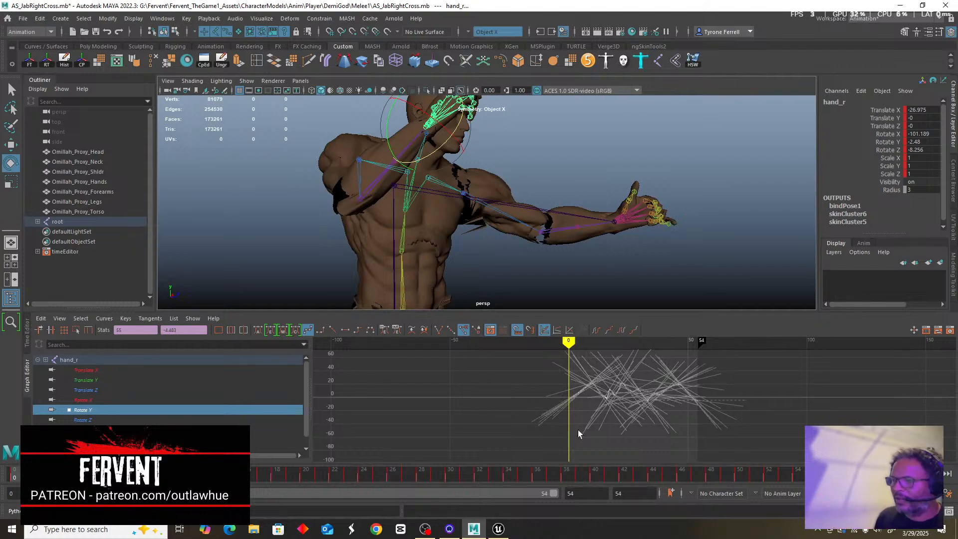
pyautogui.press('f')
pyautogui.keyDown('alt'); pyautogui.moveTo(547, 385); pyautogui.dragTo(547, 433, button='middle'); pyautogui.keyUp('alt')
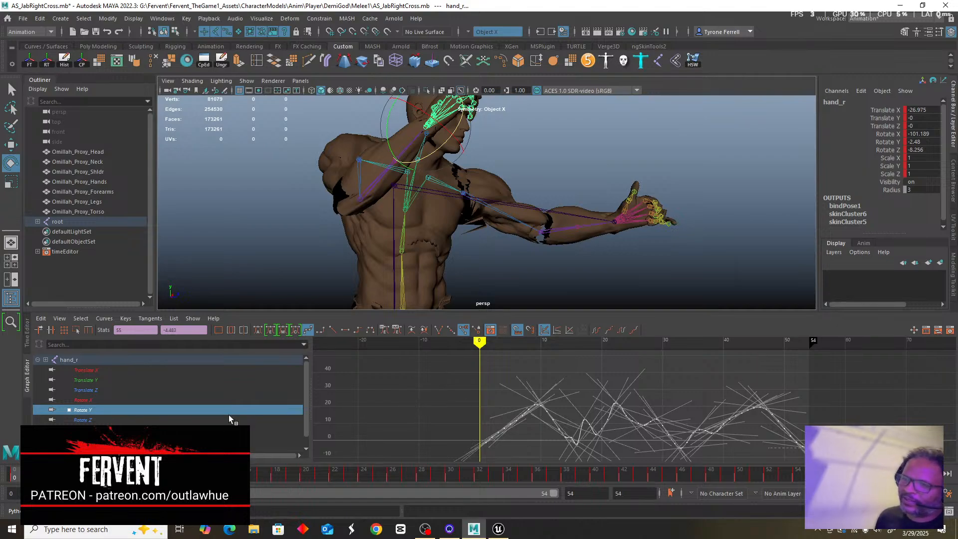
# Isolate the hand_r Rotate Z curve and try selecting all its keys after frame 0.
pyautogui.click(82, 420)
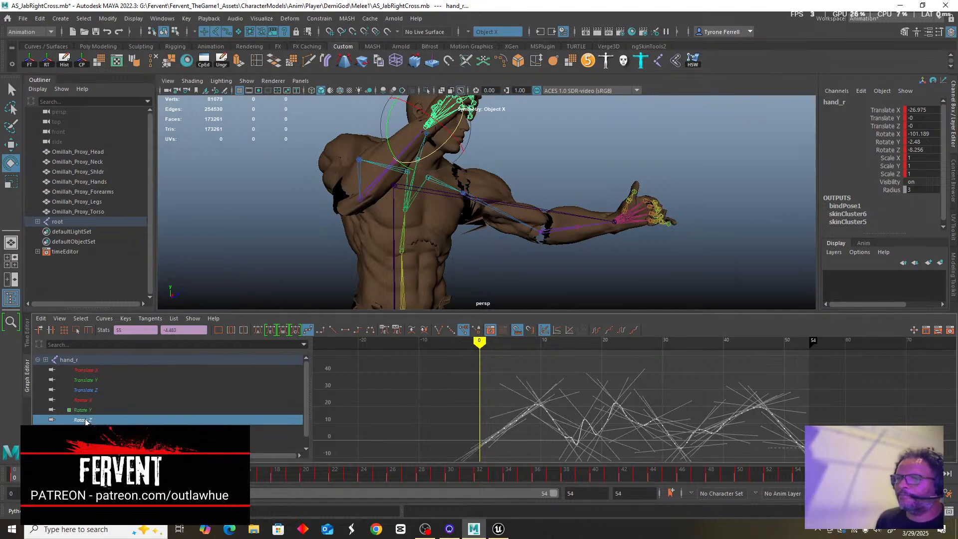
pyautogui.press('f')
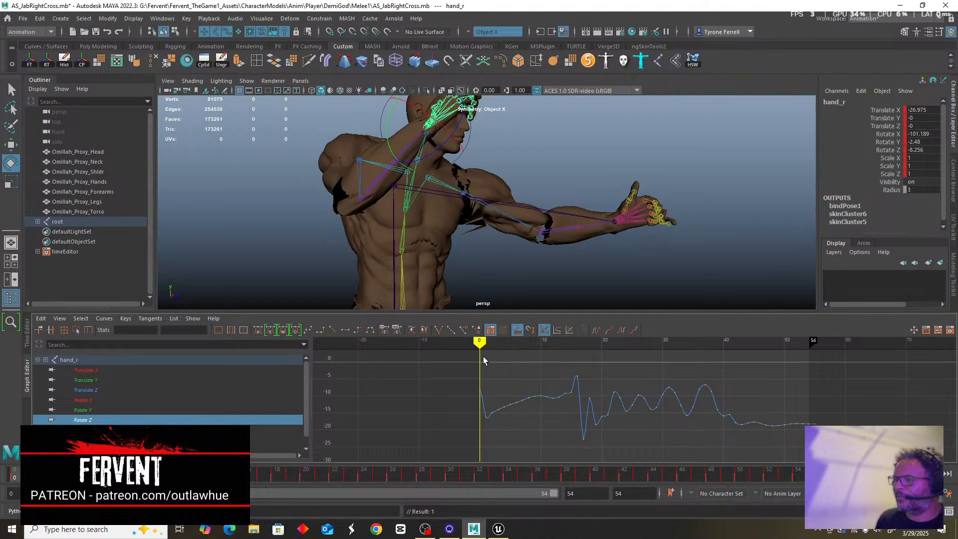
pyautogui.moveTo(483, 357); pyautogui.dragTo(835, 456)
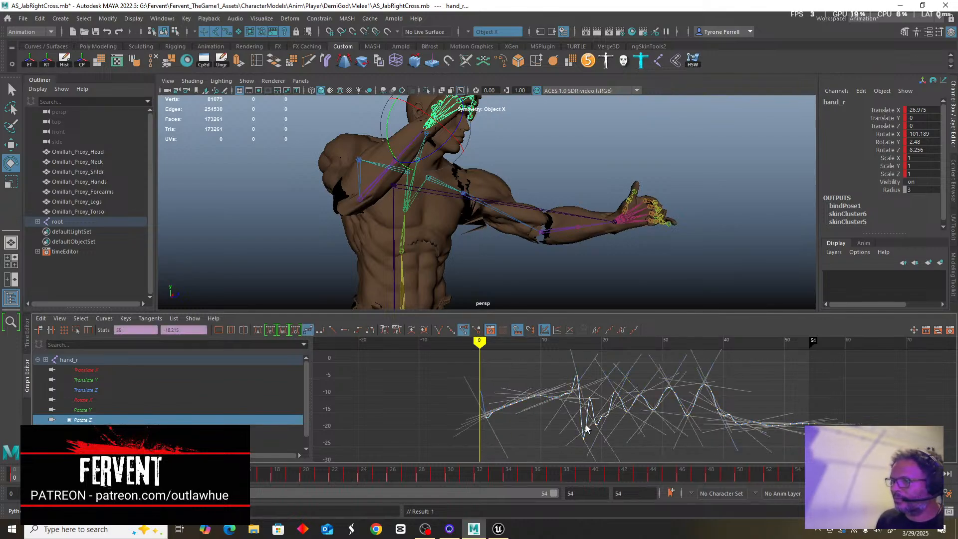
pyautogui.click(590, 410)
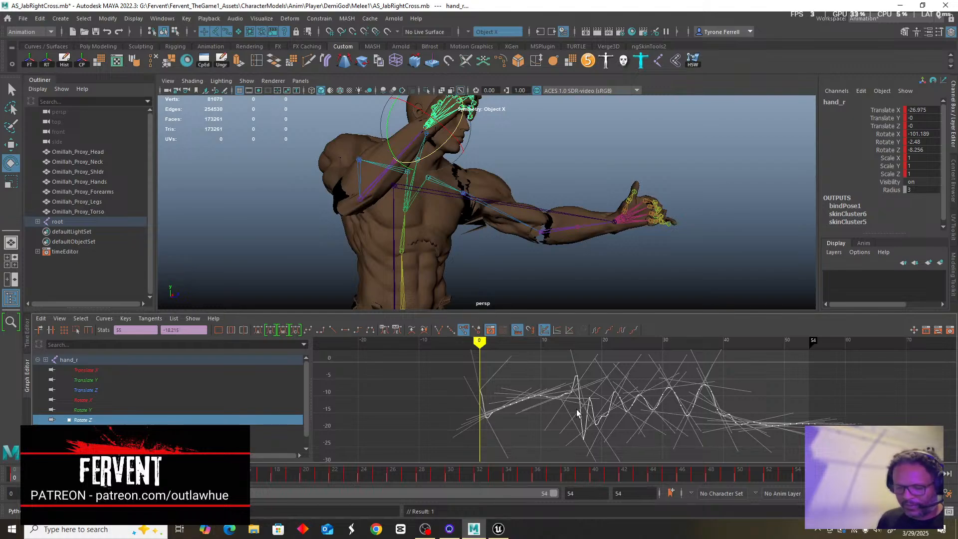
pyautogui.hotkey('ctrl', 'z')
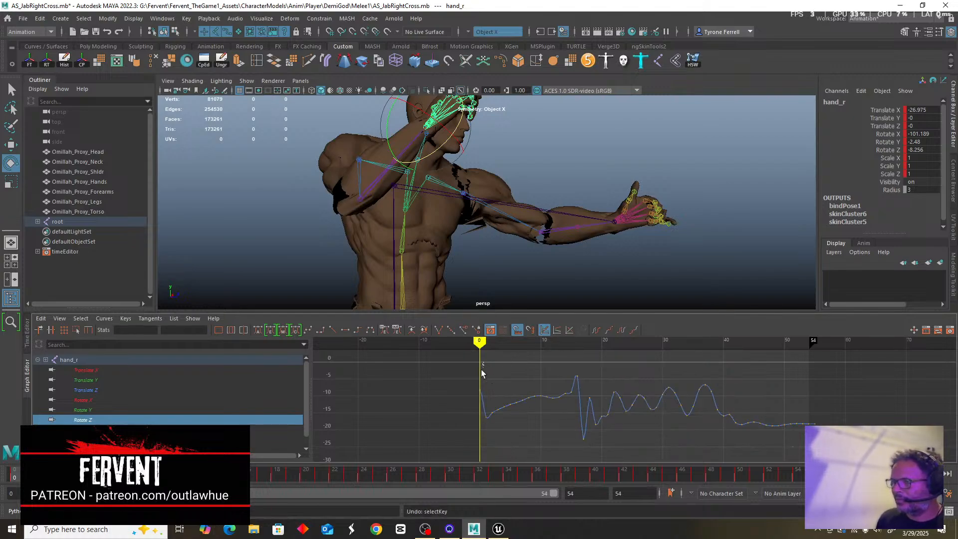
pyautogui.moveTo(482, 370); pyautogui.dragTo(834, 455)
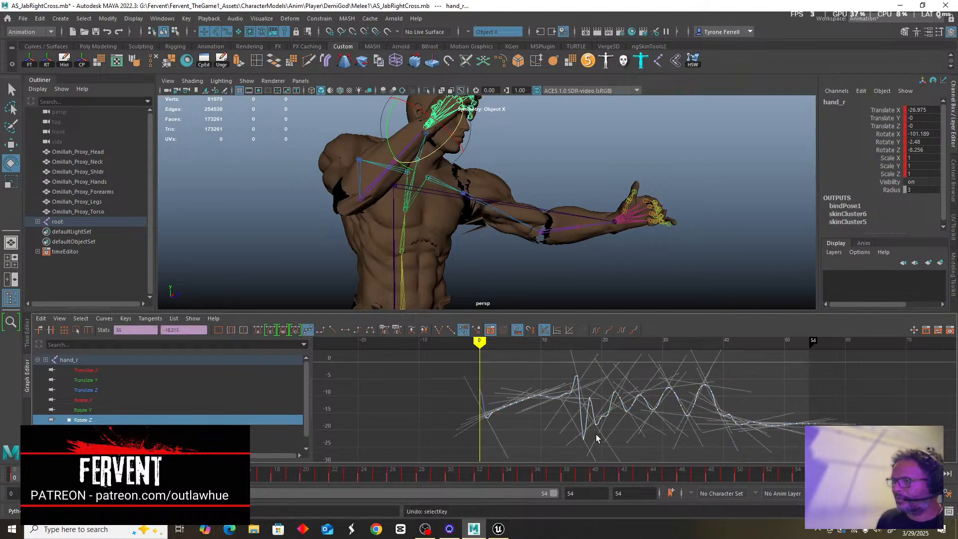
pyautogui.moveTo(582, 433); pyautogui.dragTo(585, 412)
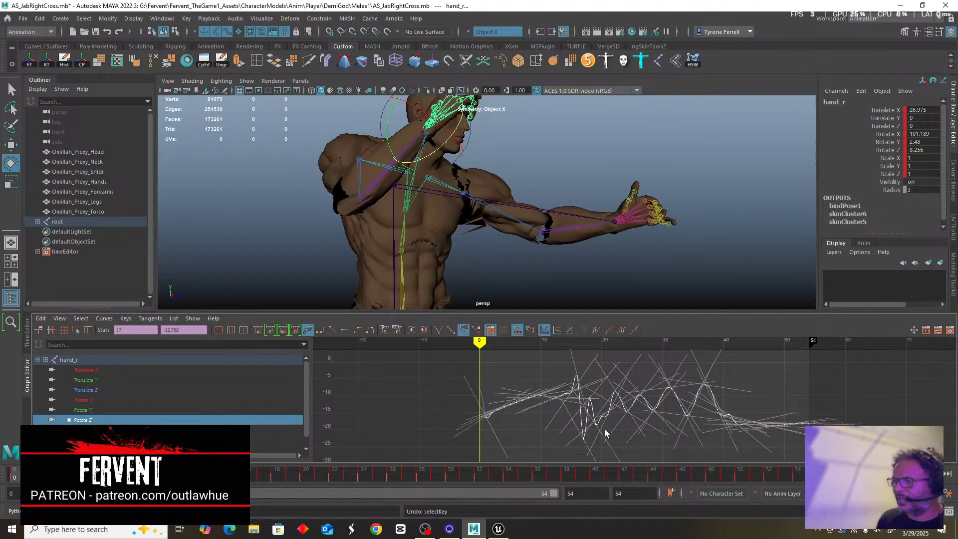
pyautogui.click(623, 442)
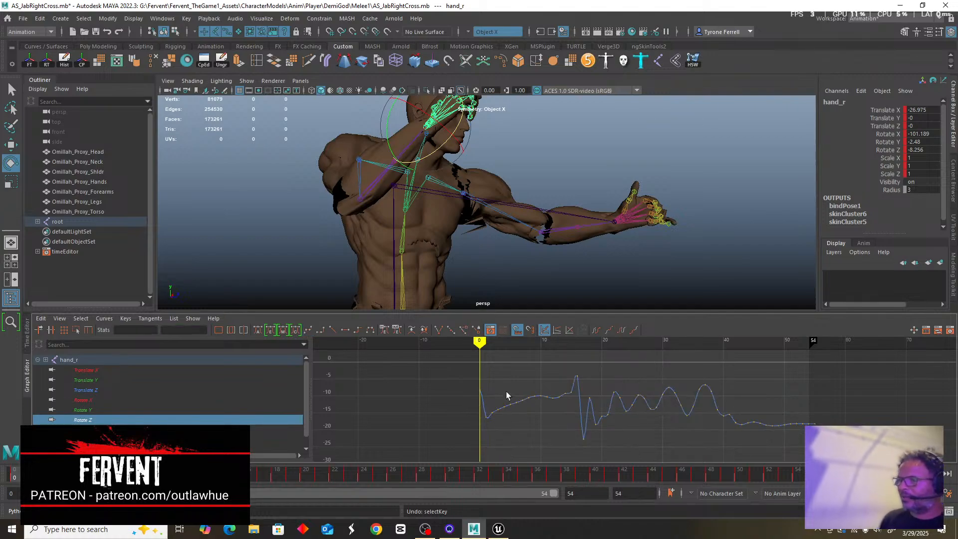
# Try to shift the hand_r Rotate Z keys after frame 0 slightly upward, and undo the edit.
pyautogui.moveTo(484, 370); pyautogui.dragTo(823, 458)
pyautogui.press('w')
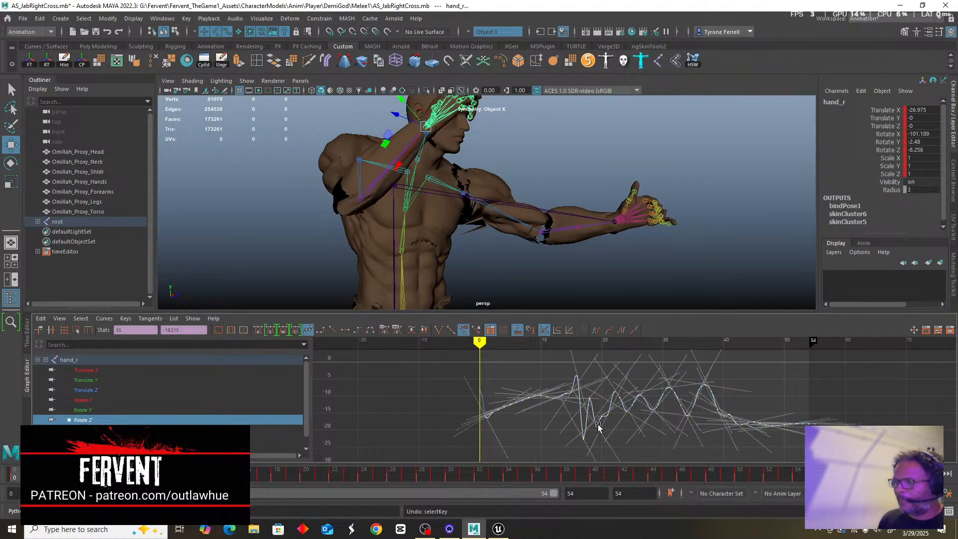
pyautogui.keyDown('shift'); pyautogui.moveTo(598, 417); pyautogui.dragTo(598, 411, button='middle'); pyautogui.keyUp('shift')
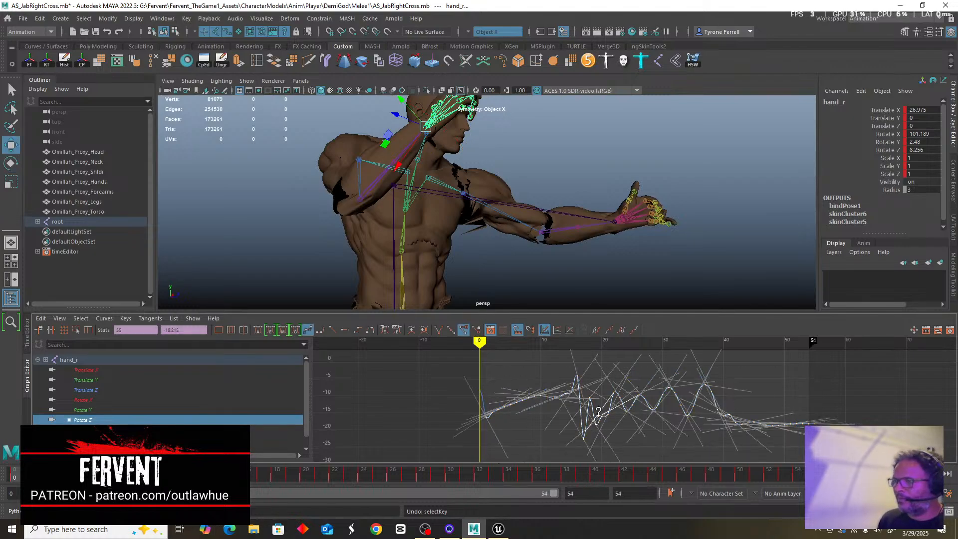
pyautogui.hotkey('ctrl', 'z')
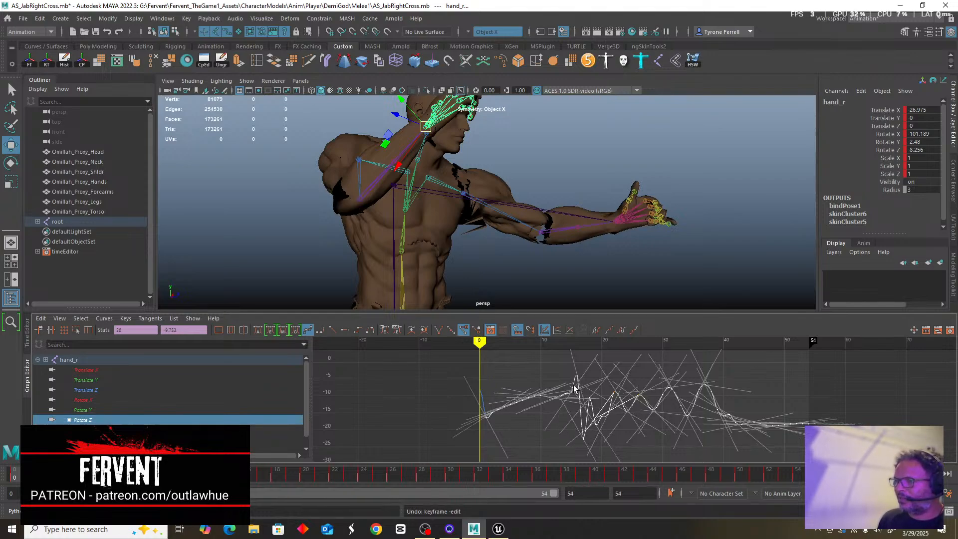
pyautogui.keyDown('shift'); pyautogui.click(728, 414); pyautogui.keyUp('shift')
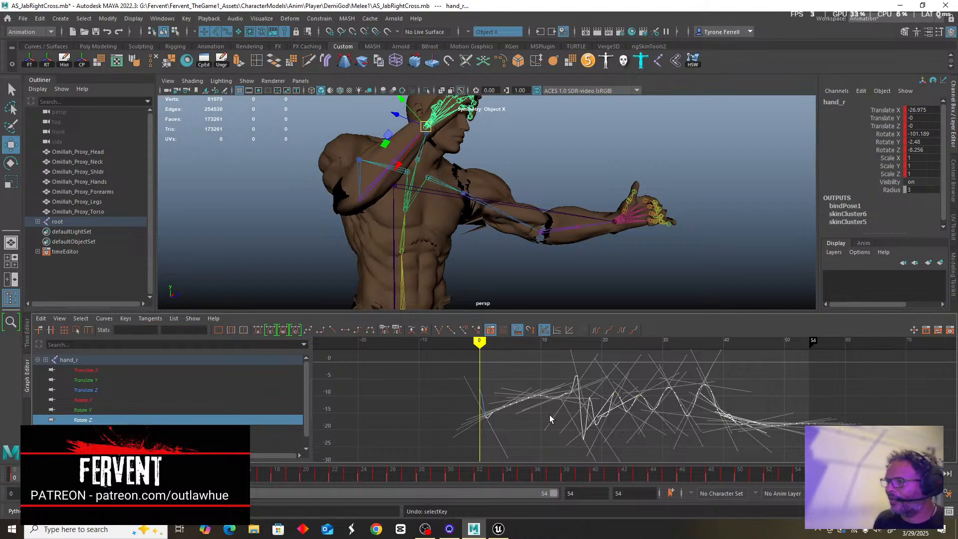
pyautogui.hotkey('ctrl', 'z')
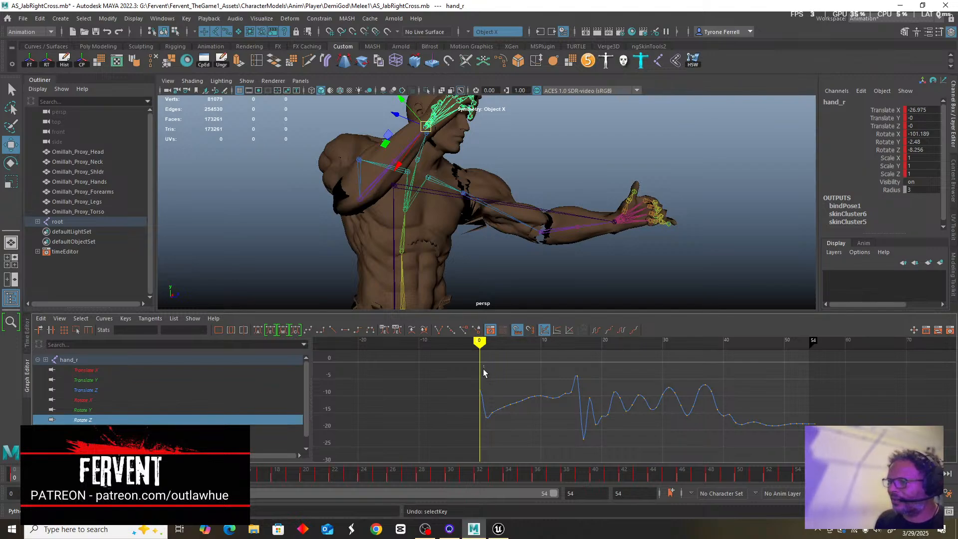
# Try shifting the hand_r Rotate Z keys after frame 0 upward and downward, undoing each shift and clearing the selection.
pyautogui.moveTo(483, 368); pyautogui.dragTo(830, 453)
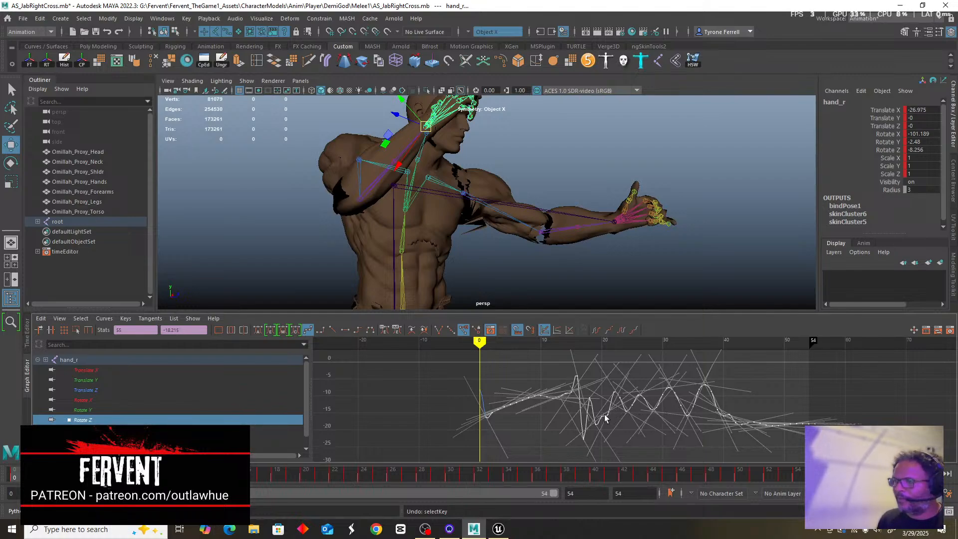
pyautogui.keyDown('shift'); pyautogui.moveTo(605, 404); pyautogui.dragTo(611, 350, button='middle'); pyautogui.keyUp('shift')
pyautogui.scroll(-5, 613, 371)
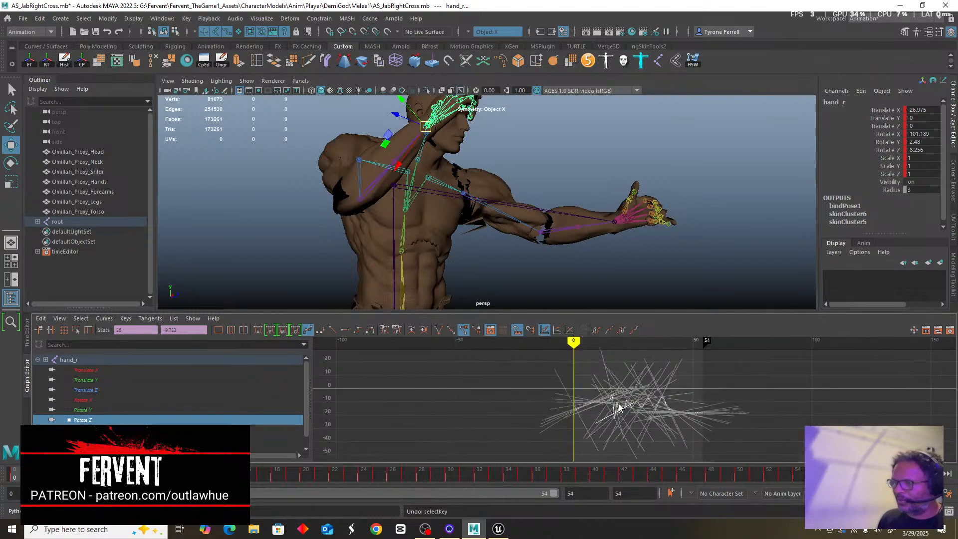
pyautogui.hotkey('ctrl', 'z')
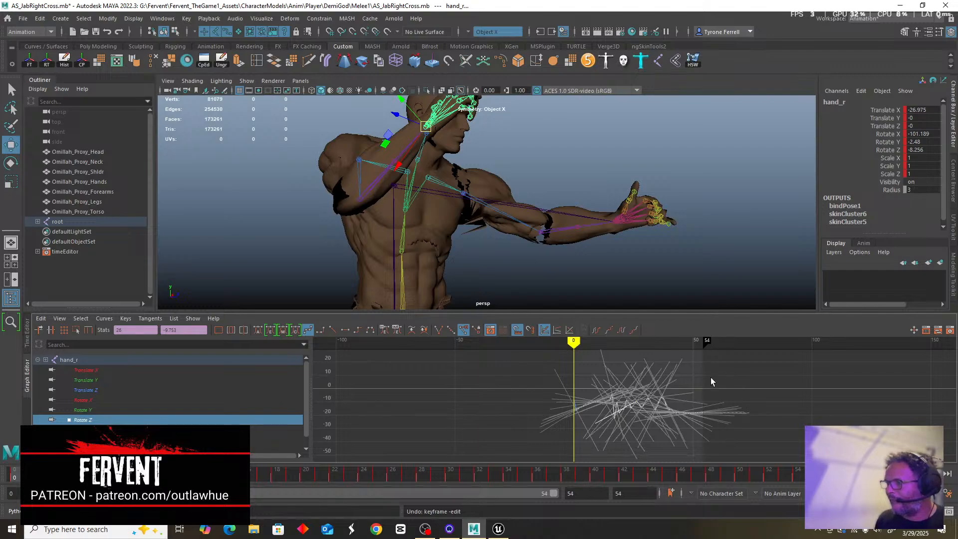
pyautogui.moveTo(606, 402)
pyautogui.keyDown('shift'); pyautogui.mouseDown(button='middle')
pyautogui.moveTo(606, 387)
pyautogui.moveTo(609, 405)
pyautogui.moveTo(620, 402)
pyautogui.moveTo(618, 383)
pyautogui.moveTo(619, 413)
pyautogui.mouseUp(button='middle'); pyautogui.keyUp('shift')
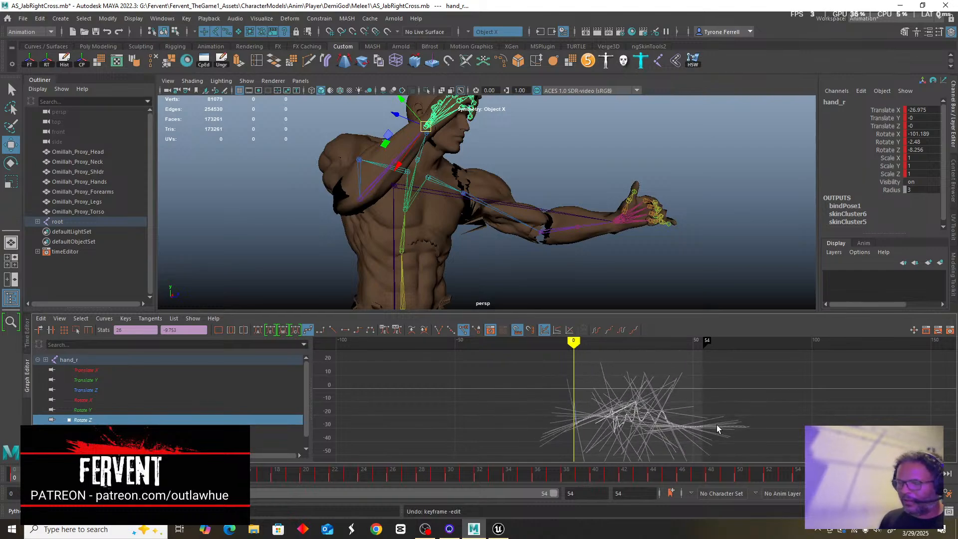
pyautogui.hotkey('ctrl', 'z')
pyautogui.scroll(4, 674, 411)
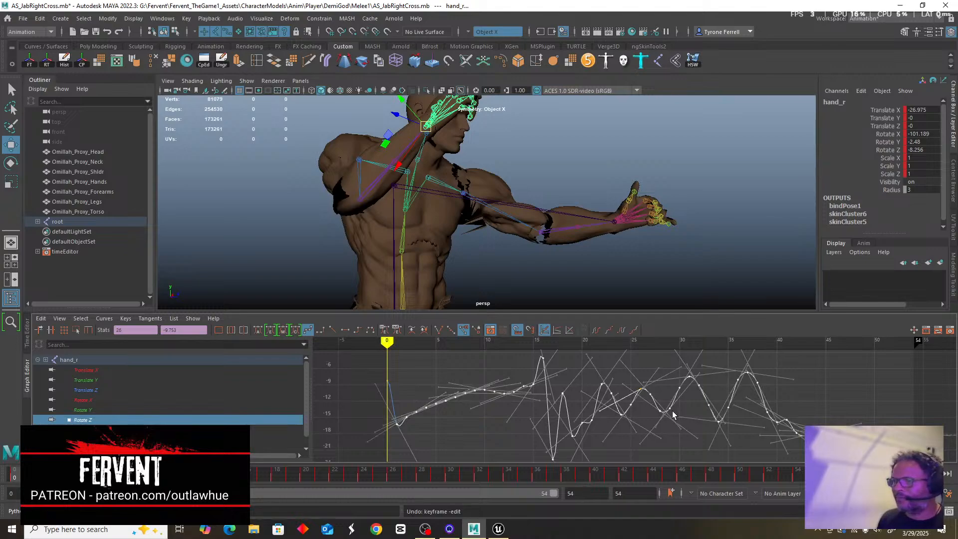
pyautogui.scroll(-3, 593, 414)
pyautogui.click(786, 384)
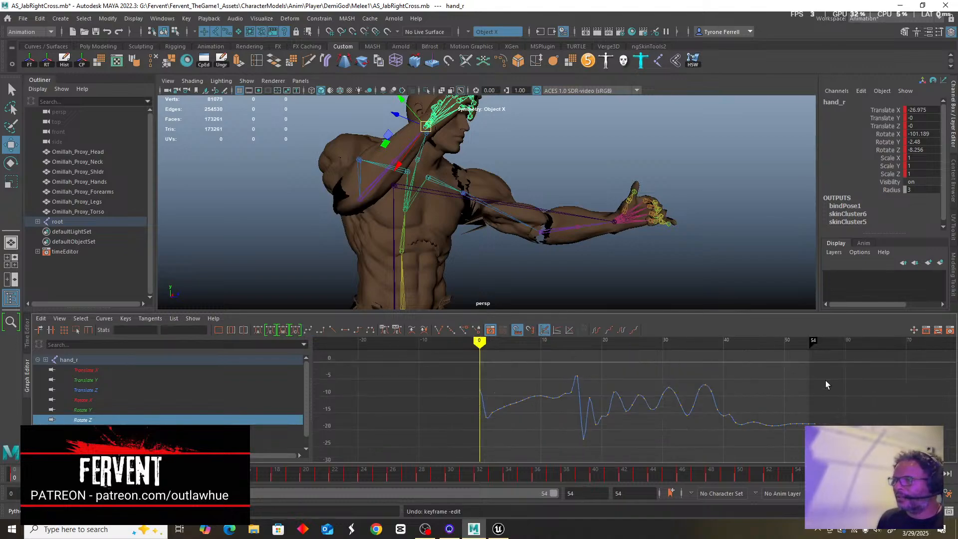
# Raise all hand_r Rotate Z keys after frame 0 together, bringing the last key to about -10.19.
pyautogui.moveTo(831, 365); pyautogui.dragTo(477, 466)
pyautogui.scroll(-5, 548, 420)
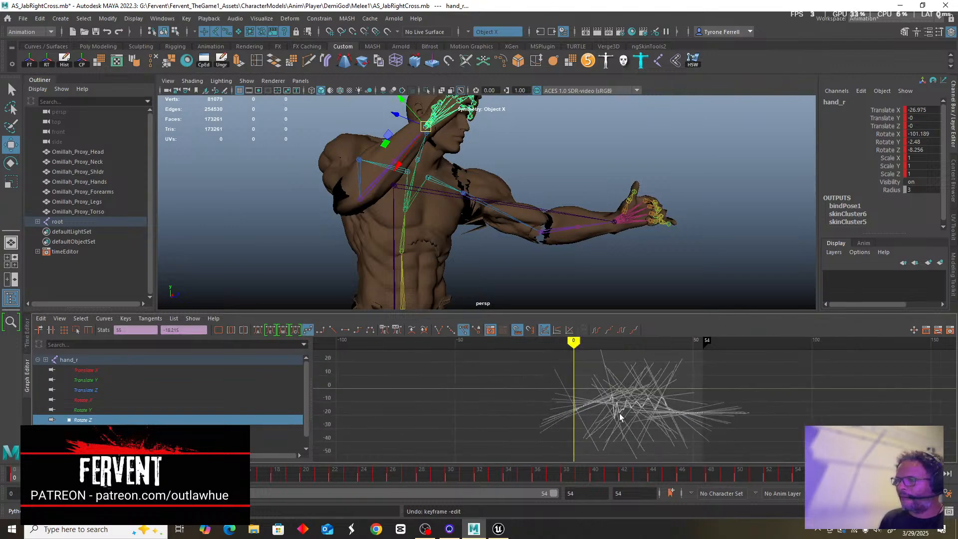
pyautogui.keyDown('shift'); pyautogui.moveTo(601, 398); pyautogui.dragTo(602, 391, button='middle'); pyautogui.keyUp('shift')
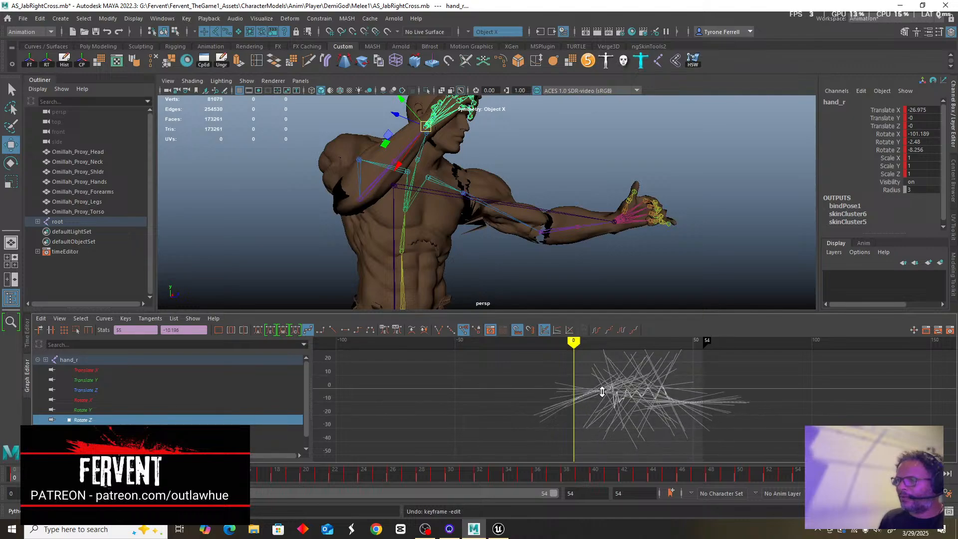
pyautogui.moveTo(574, 341)
pyautogui.mouseDown()
pyautogui.moveTo(679, 343)
pyautogui.moveTo(571, 354)
pyautogui.moveTo(603, 356)
pyautogui.moveTo(575, 364)
pyautogui.mouseUp()
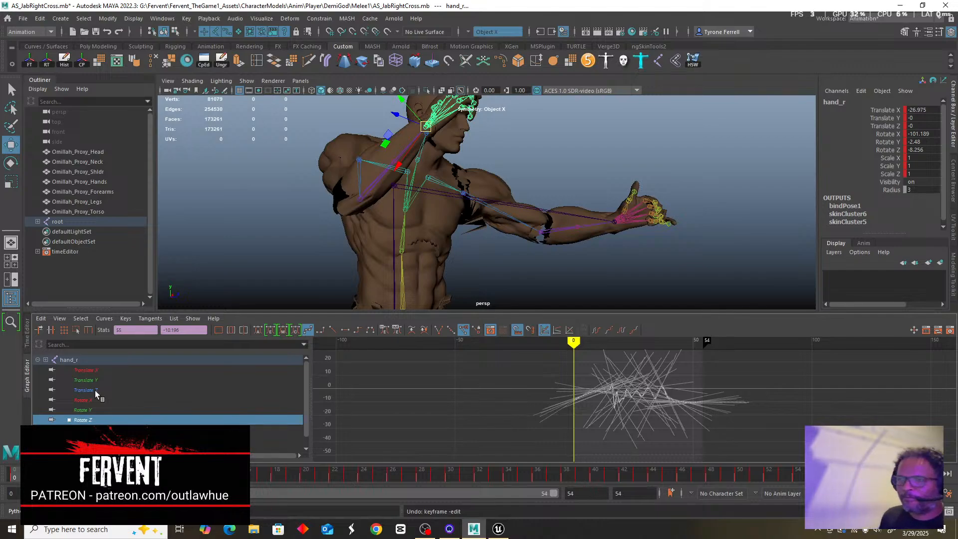
# Select the upperarm_r joint, isolate its Rotate X curve, and select all keys after frame 0.
pyautogui.keyDown('alt'); pyautogui.moveTo(336, 217); pyautogui.dragTo(231, 256); pyautogui.keyUp('alt')
pyautogui.keyDown('alt'); pyautogui.moveTo(218, 213); pyautogui.dragTo(383, 181); pyautogui.keyUp('alt')
pyautogui.click(393, 182)
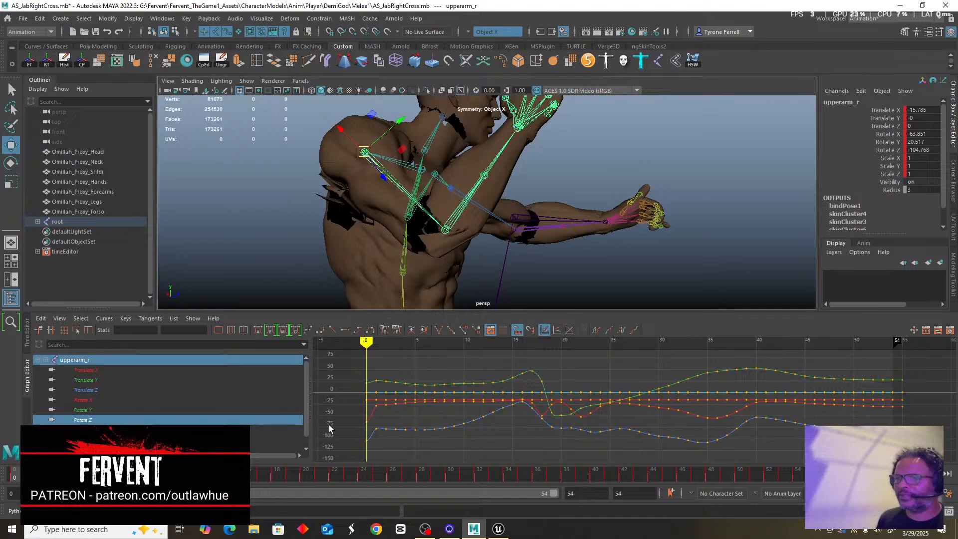
pyautogui.click(83, 399)
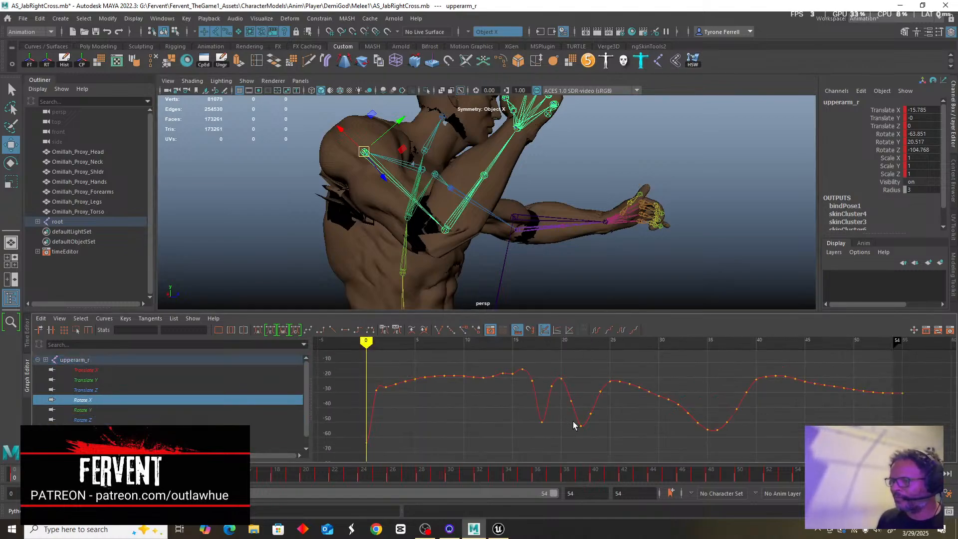
pyautogui.keyDown('alt'); pyautogui.moveTo(572, 425); pyautogui.dragTo(524, 420, button='middle'); pyautogui.keyUp('alt')
pyautogui.keyDown('alt'); pyautogui.moveTo(647, 436); pyautogui.dragTo(614, 422, button='right'); pyautogui.keyUp('alt')
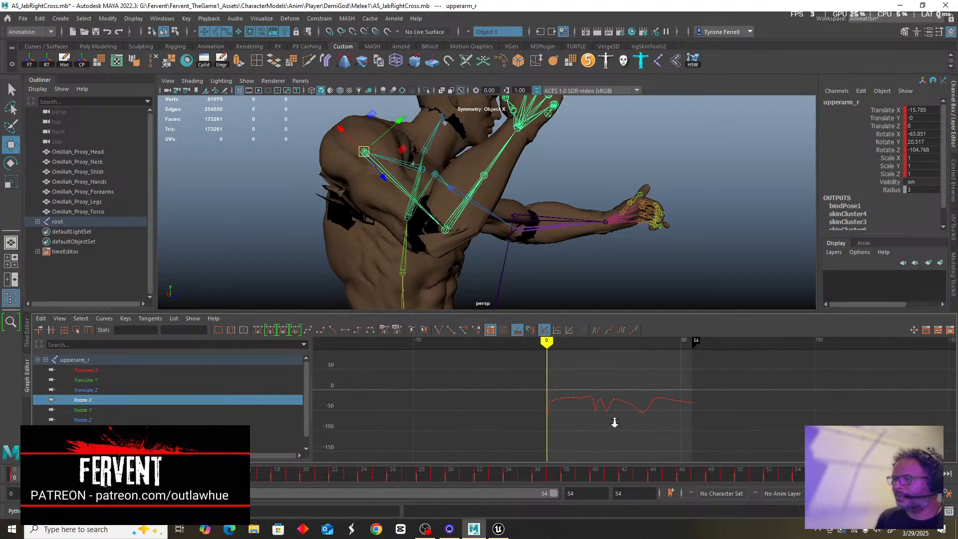
pyautogui.moveTo(531, 387); pyautogui.dragTo(712, 420)
pyautogui.press('f')
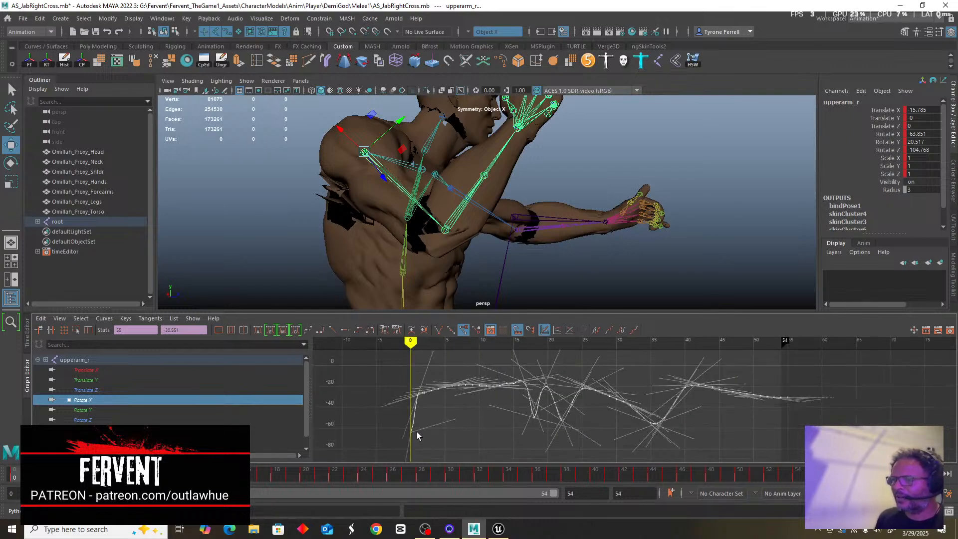
pyautogui.moveTo(376, 424); pyautogui.dragTo(432, 443)
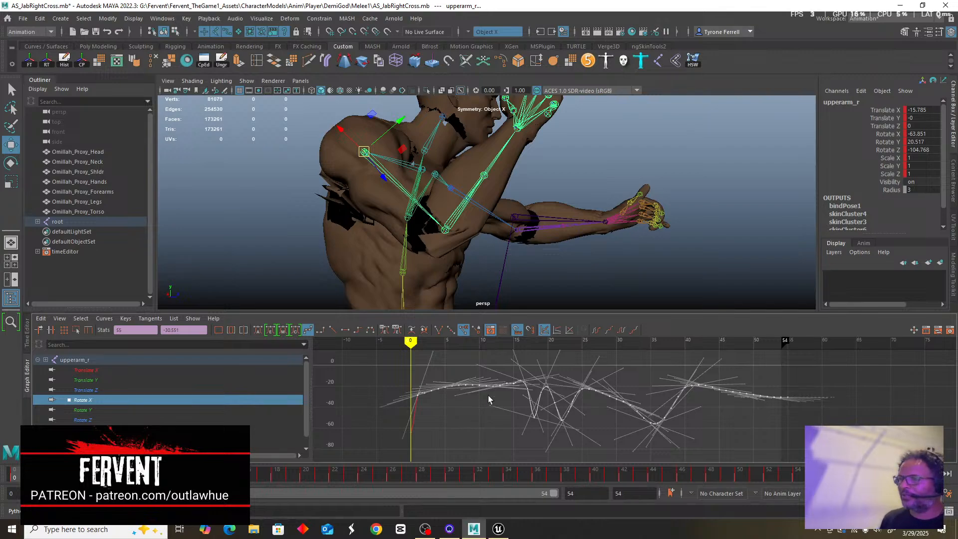
# Lower the selected upperarm_r Rotate X keys together, bringing the last key to about -65.78, and check the arm pose.
pyautogui.scroll(-2, 499, 389)
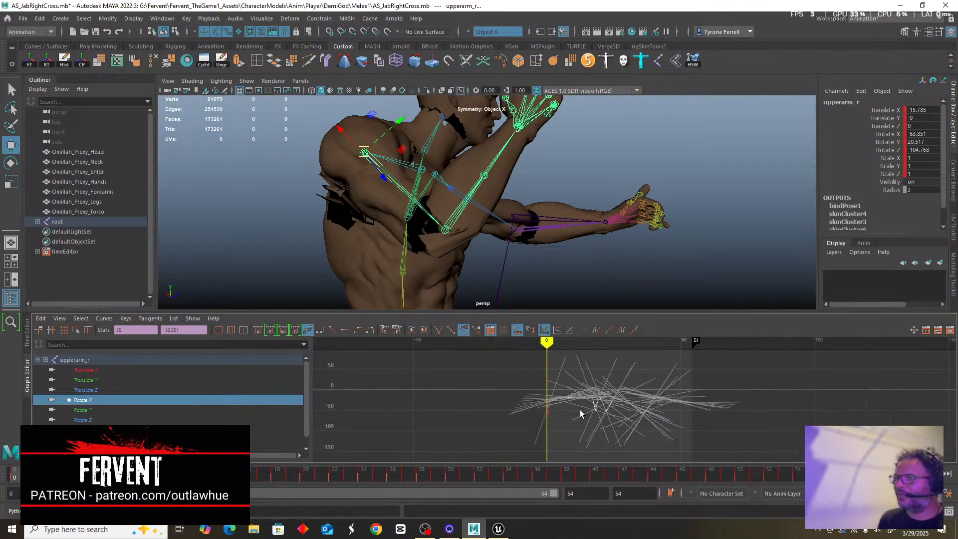
pyautogui.press('a')
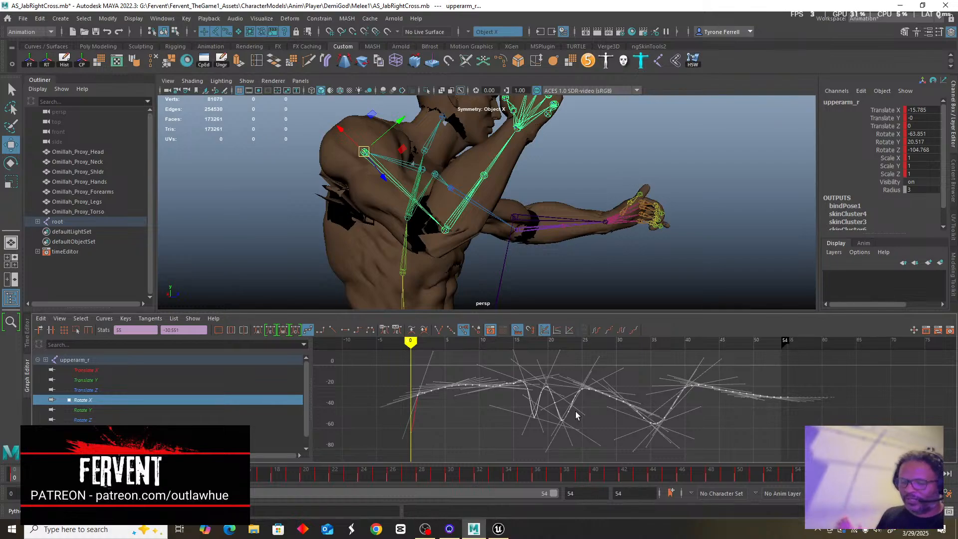
pyautogui.scroll(-1, 498, 390)
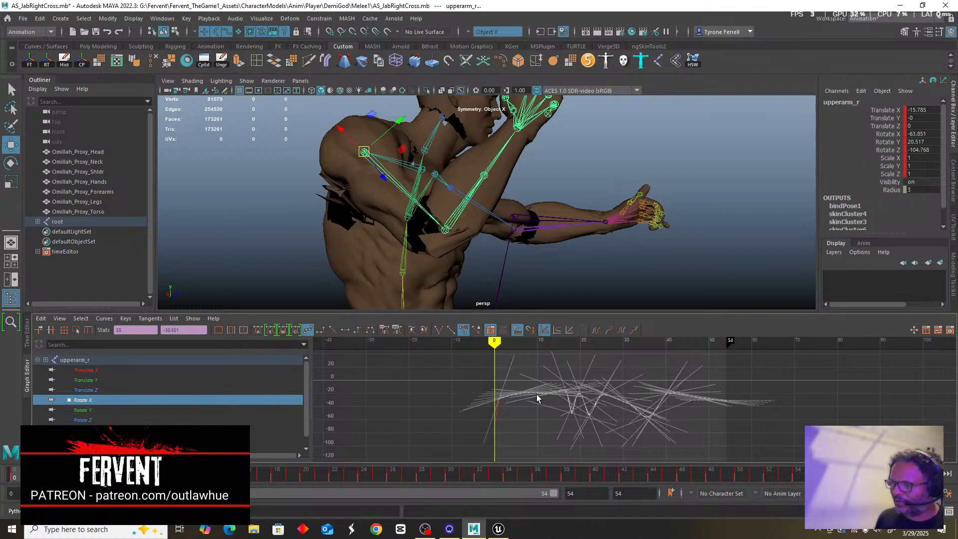
pyautogui.keyDown('shift'); pyautogui.moveTo(536, 398); pyautogui.dragTo(538, 419, button='middle'); pyautogui.keyUp('shift')
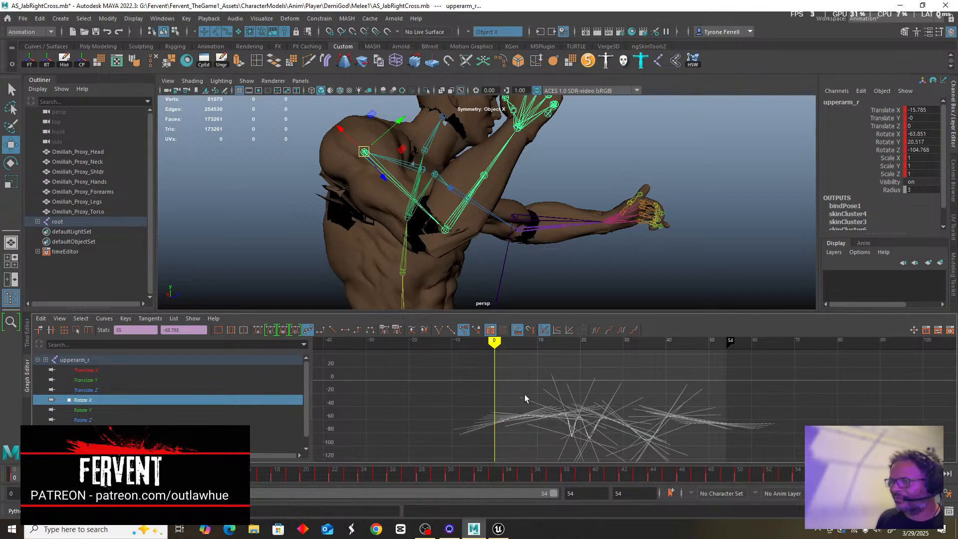
pyautogui.scroll(-5, 505, 238)
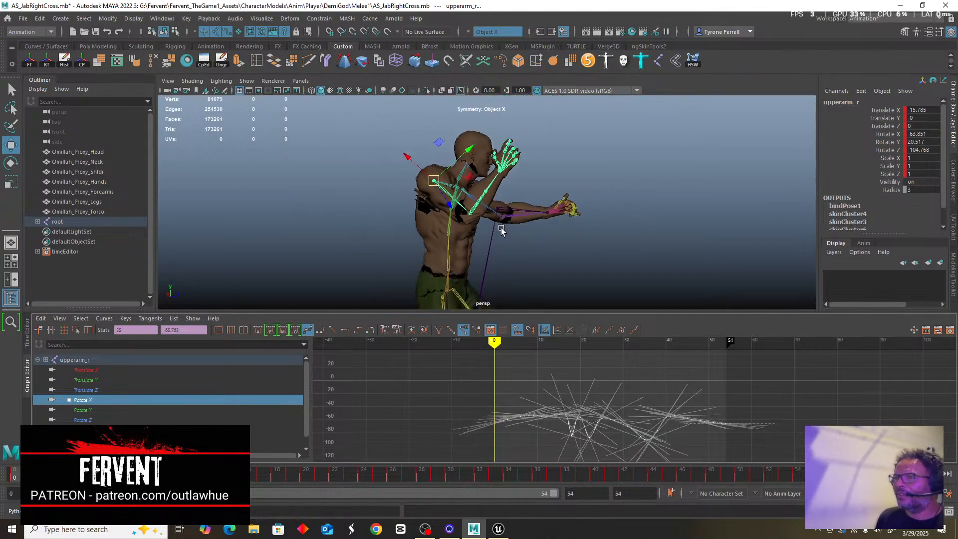
pyautogui.scroll(3, 501, 230)
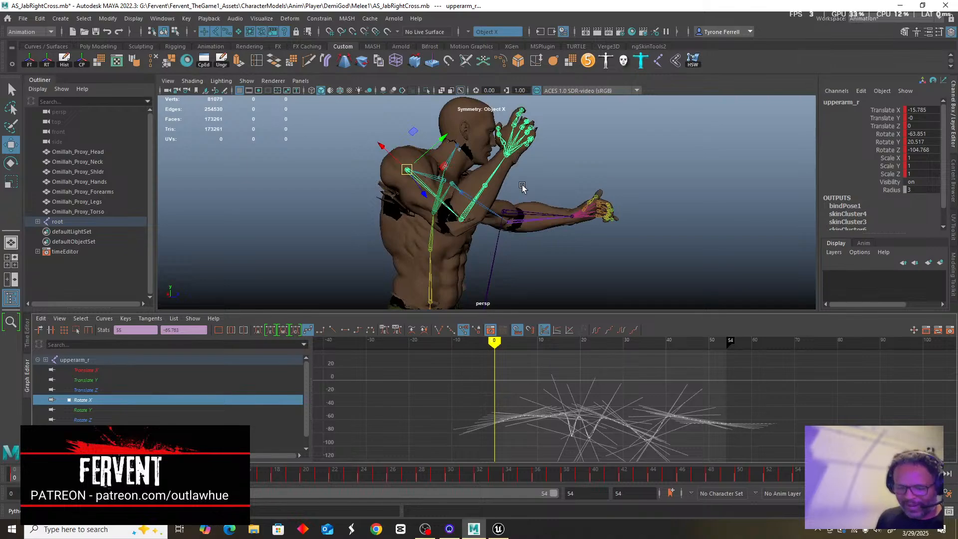
pyautogui.moveTo(539, 175)
pyautogui.keyDown('alt'); pyautogui.mouseDown()
pyautogui.moveTo(455, 198)
pyautogui.moveTo(466, 198)
pyautogui.mouseUp(); pyautogui.keyUp('alt')
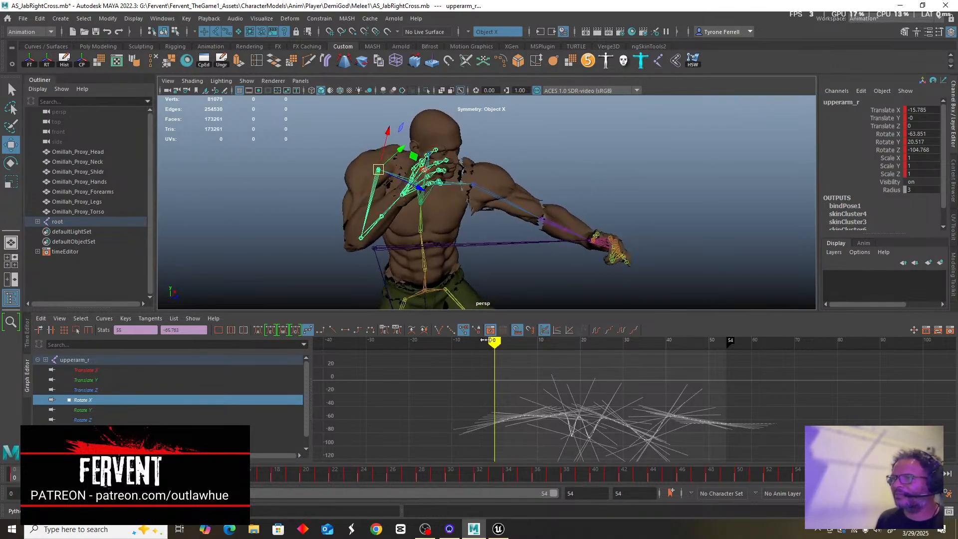
pyautogui.moveTo(494, 341)
pyautogui.mouseDown()
pyautogui.moveTo(519, 342)
pyautogui.moveTo(494, 342)
pyautogui.mouseUp()
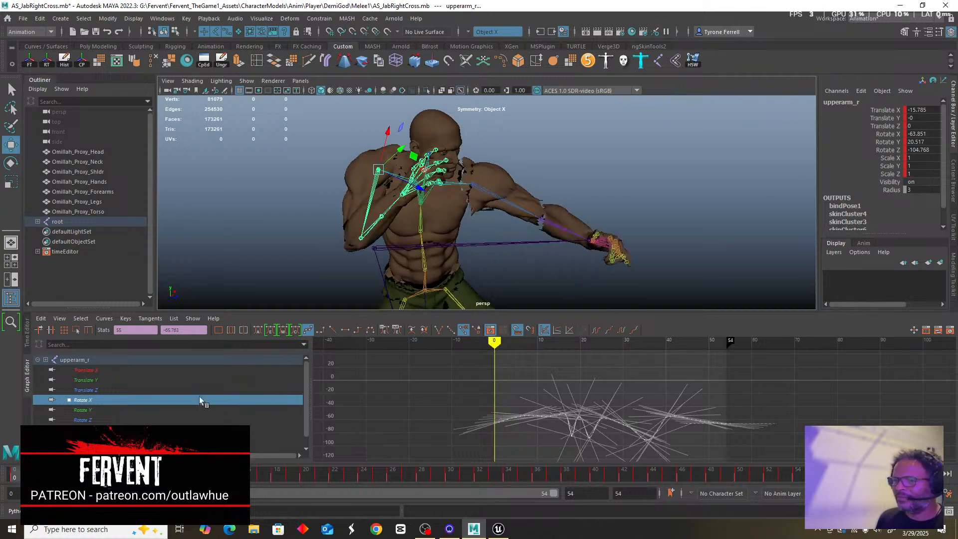
# Delete the upperarm_r Rotate Y keys from frame 1 to 6 and smooth the tangents of the keys at frames 0 and 7.
pyautogui.click(82, 410)
pyautogui.scroll(5, 493, 400)
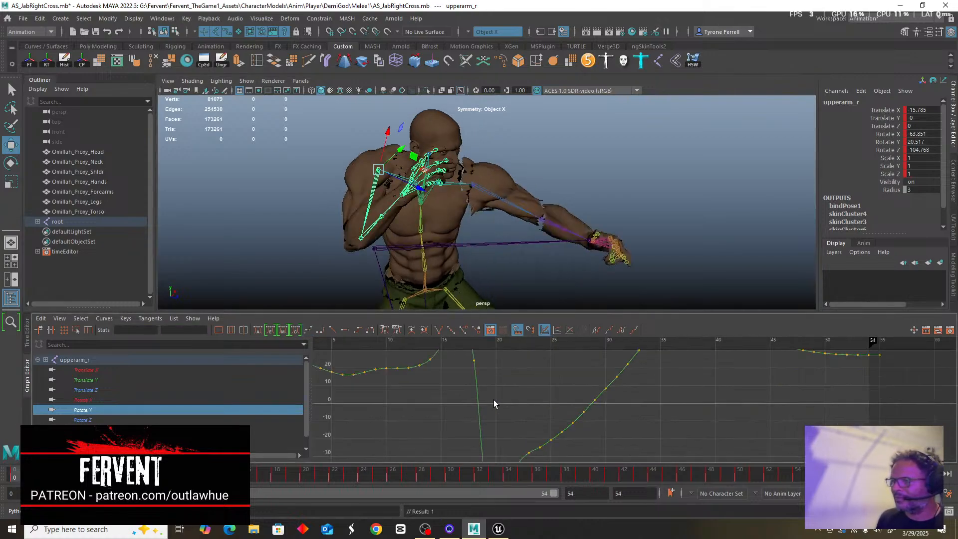
pyautogui.keyDown('alt'); pyautogui.moveTo(391, 397); pyautogui.dragTo(638, 439, button='middle'); pyautogui.keyUp('alt')
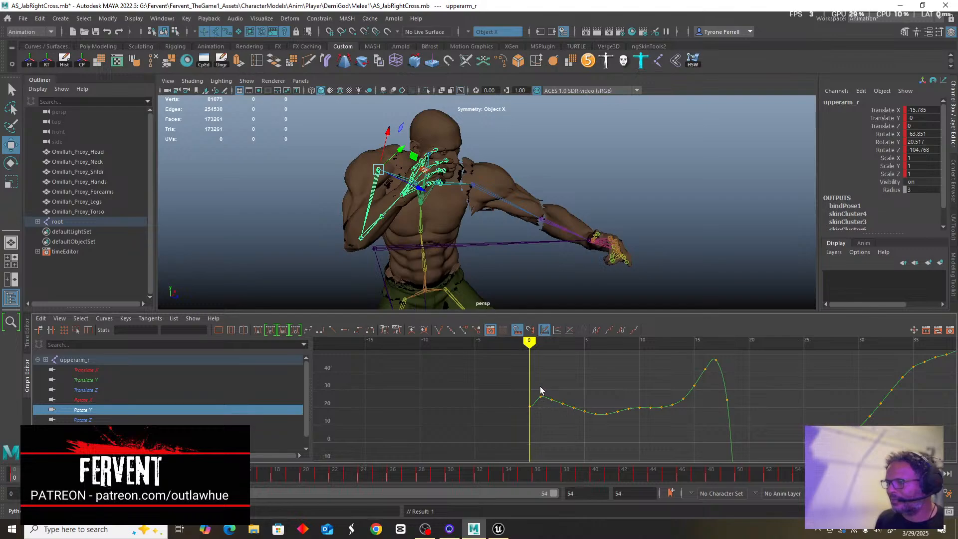
pyautogui.moveTo(537, 387); pyautogui.dragTo(598, 420)
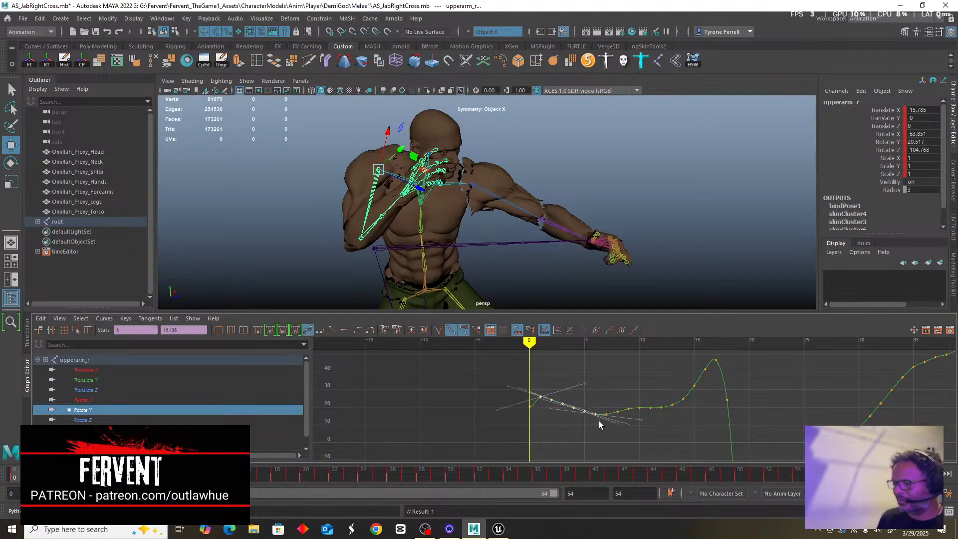
pyautogui.press('Delete')
pyautogui.moveTo(512, 397); pyautogui.dragTo(609, 427)
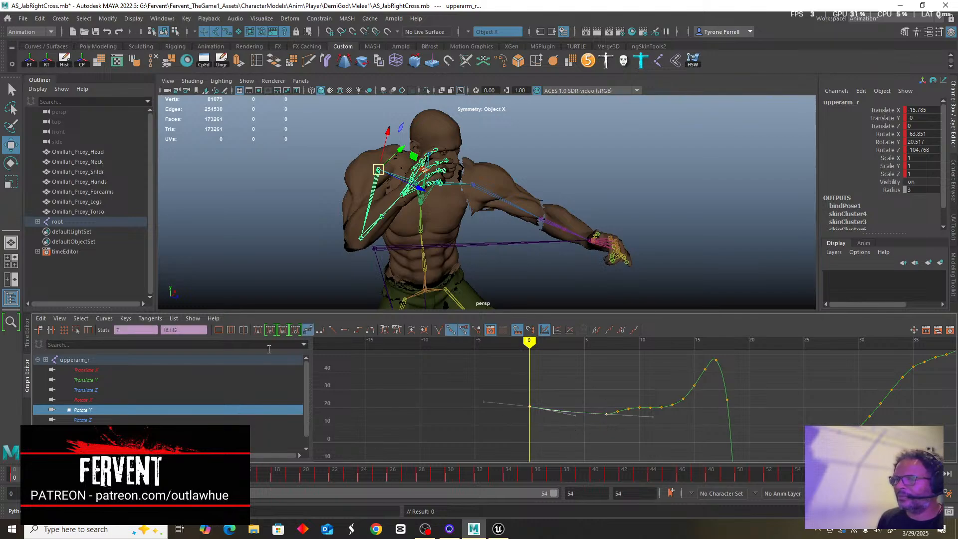
pyautogui.click(258, 330)
# Isolate the upperarm_r Rotate Z curve and select all its keys after frame 0.
pyautogui.click(82, 420)
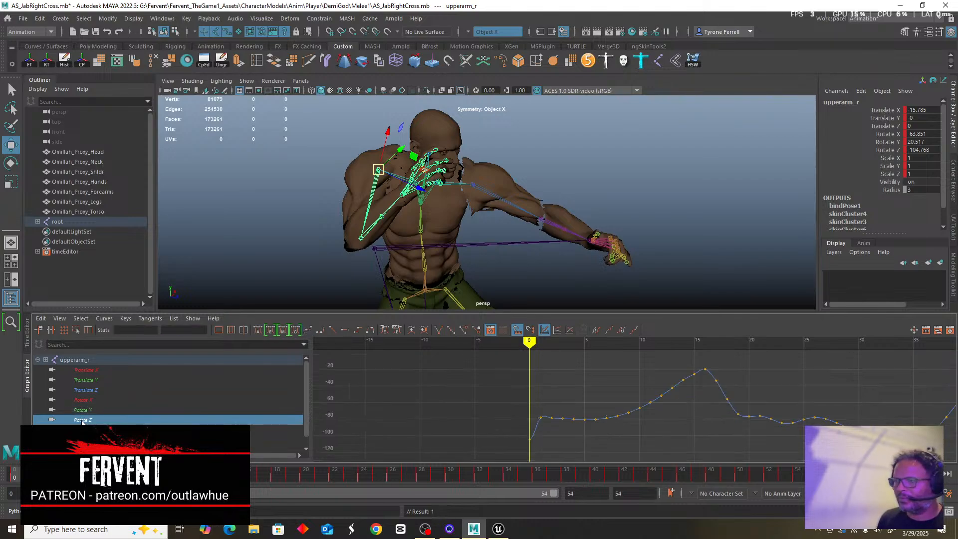
pyautogui.scroll(-5, 520, 412)
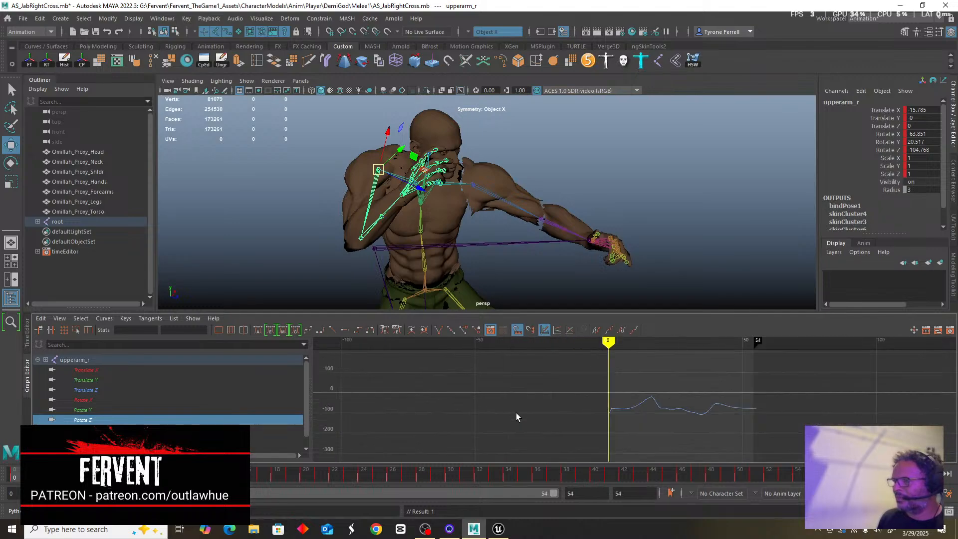
pyautogui.moveTo(772, 384); pyautogui.dragTo(610, 444)
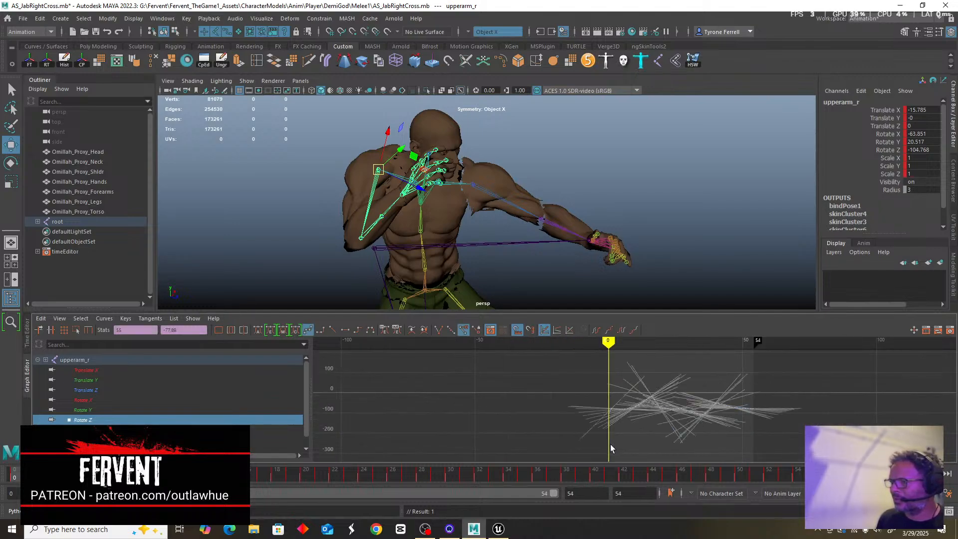
pyautogui.press('f')
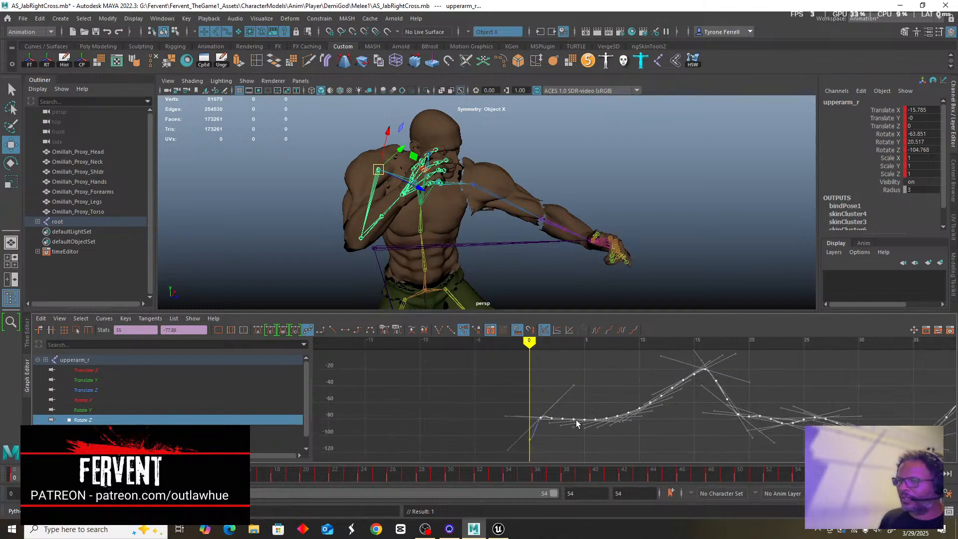
pyautogui.scroll(3, 544, 450)
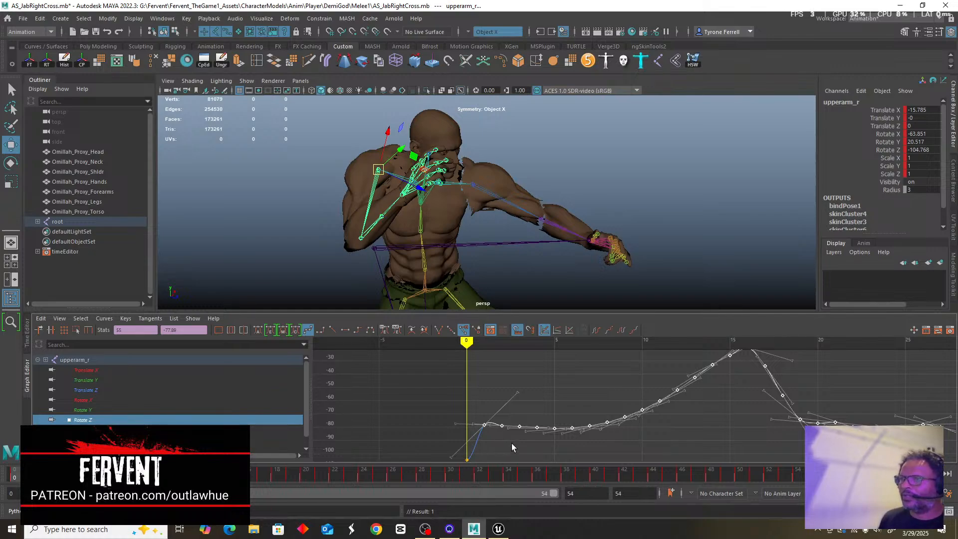
pyautogui.keyDown('alt'); pyautogui.moveTo(511, 443); pyautogui.dragTo(478, 403, button='middle'); pyautogui.keyUp('alt')
pyautogui.scroll(-1, 515, 428)
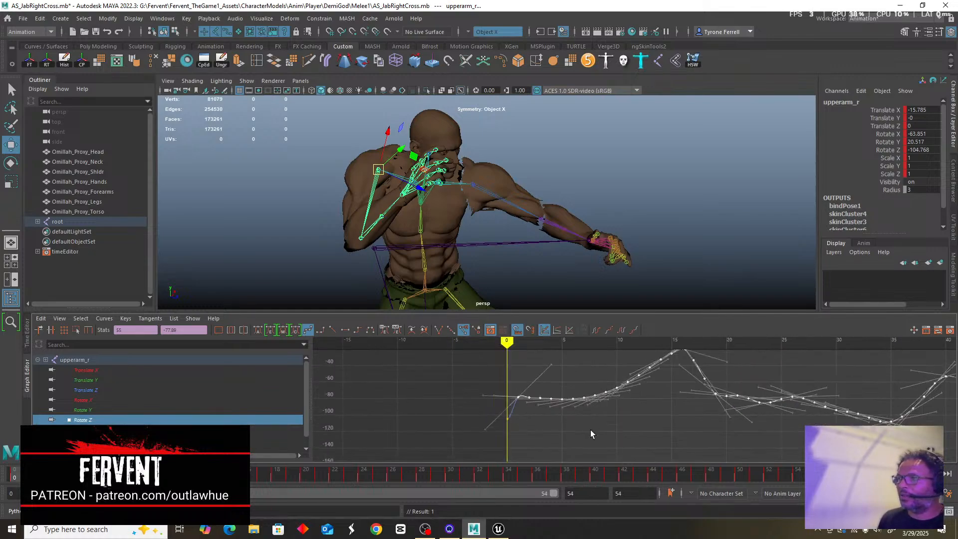
pyautogui.scroll(-1, 611, 435)
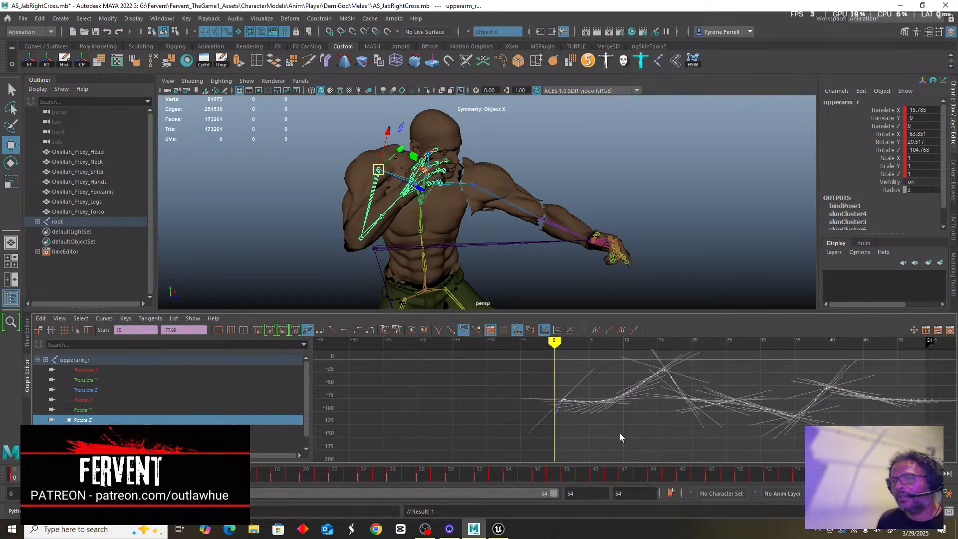
pyautogui.keyDown('alt'); pyautogui.moveTo(620, 435); pyautogui.dragTo(496, 445, button='middle'); pyautogui.keyUp('alt')
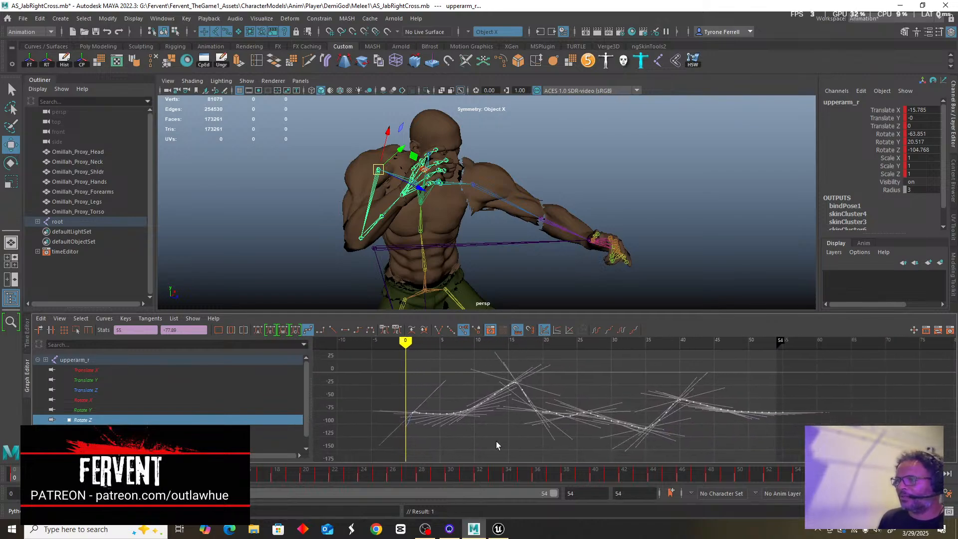
pyautogui.scroll(-1, 495, 442)
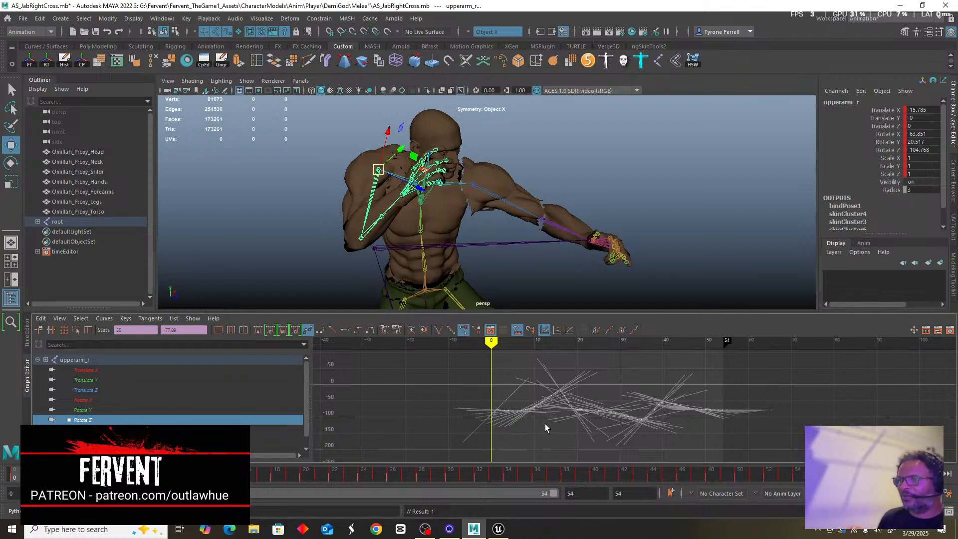
pyautogui.scroll(1, 538, 423)
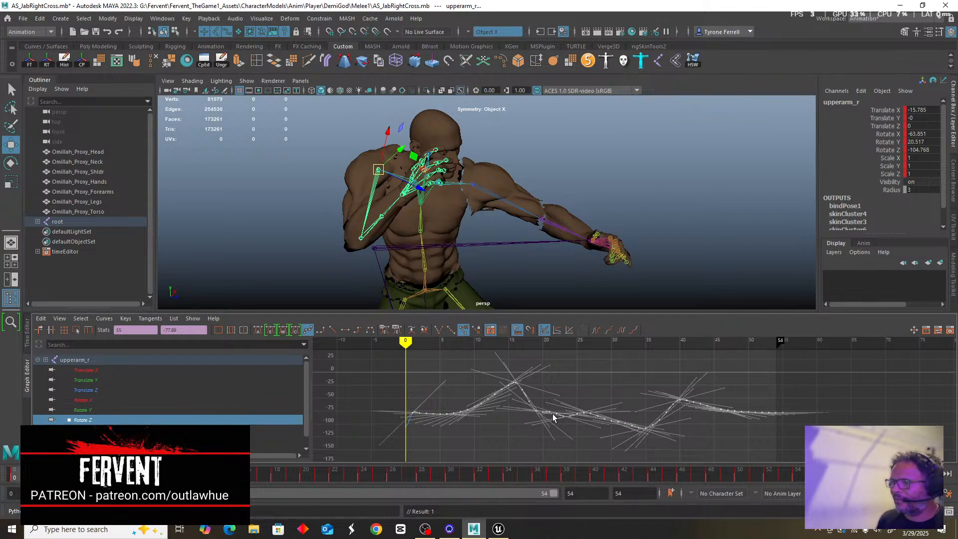
# Try to grab the selected Rotate Z keys near frame 20 for a shift, and undo back to an empty selection.
pyautogui.click(553, 417)
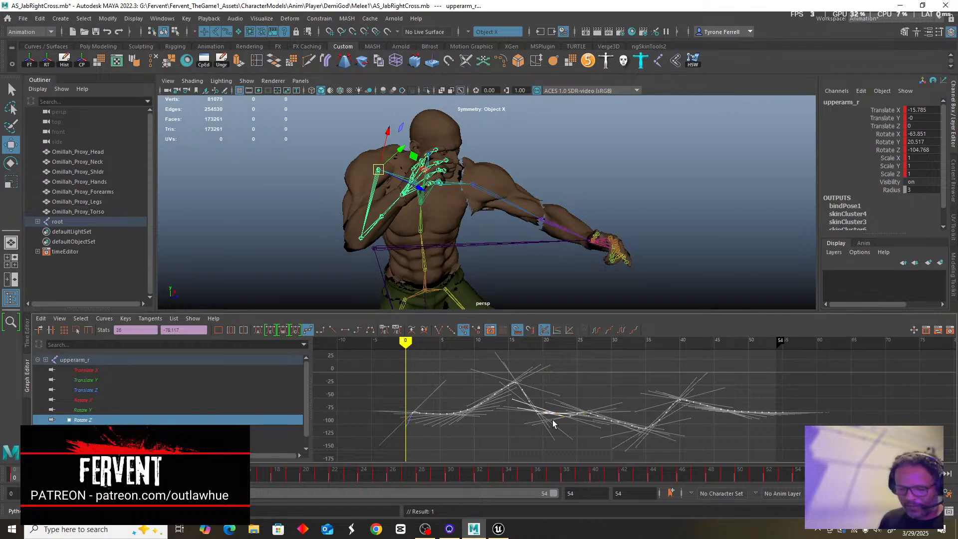
pyautogui.hotkey('ctrl', 'z')
pyautogui.hotkey('ctrl', 'z')
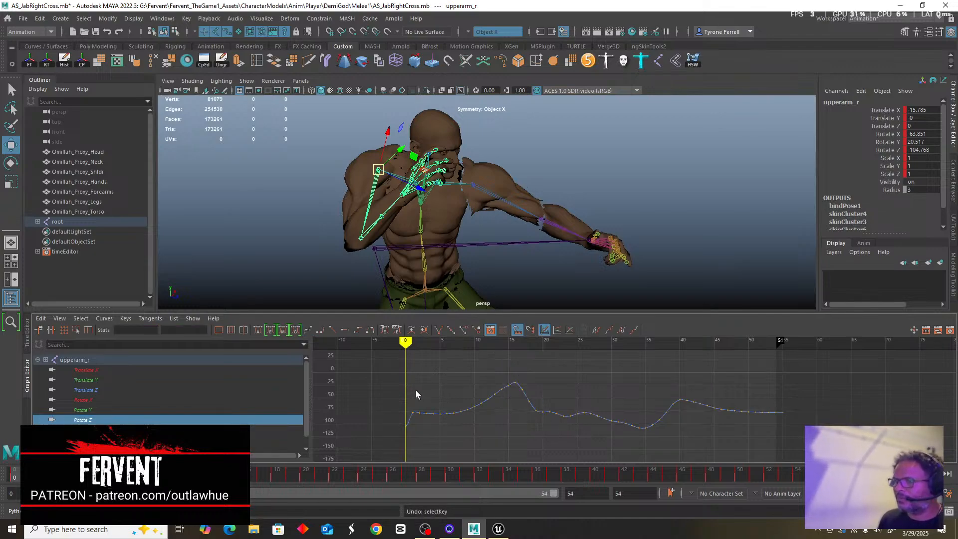
# Reselect all Rotate Z keys, try excluding the frame 0 key and grabbing the rest, and undo the exclusion.
pyautogui.moveTo(462, 415); pyautogui.dragTo(798, 434)
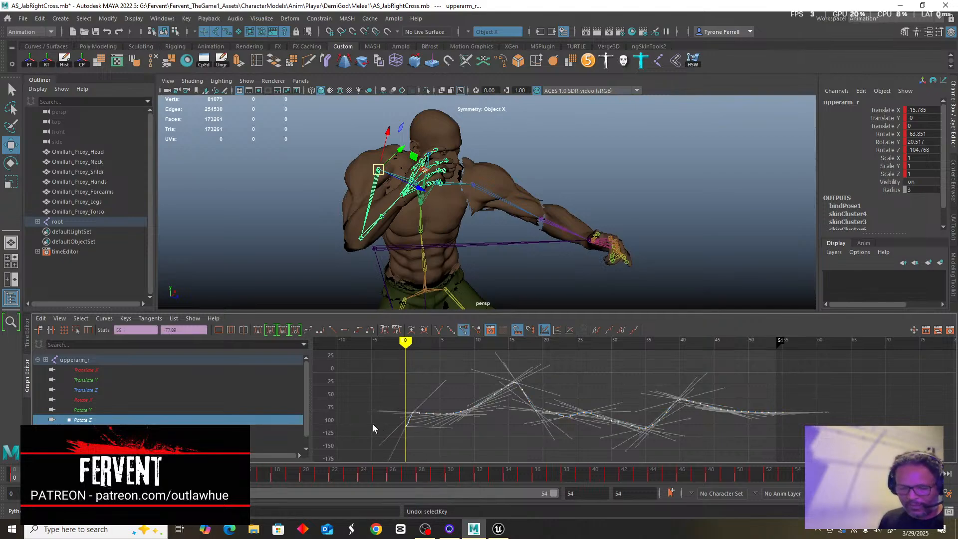
pyautogui.keyDown('ctrl'); pyautogui.moveTo(393, 429); pyautogui.dragTo(421, 435); pyautogui.keyUp('ctrl')
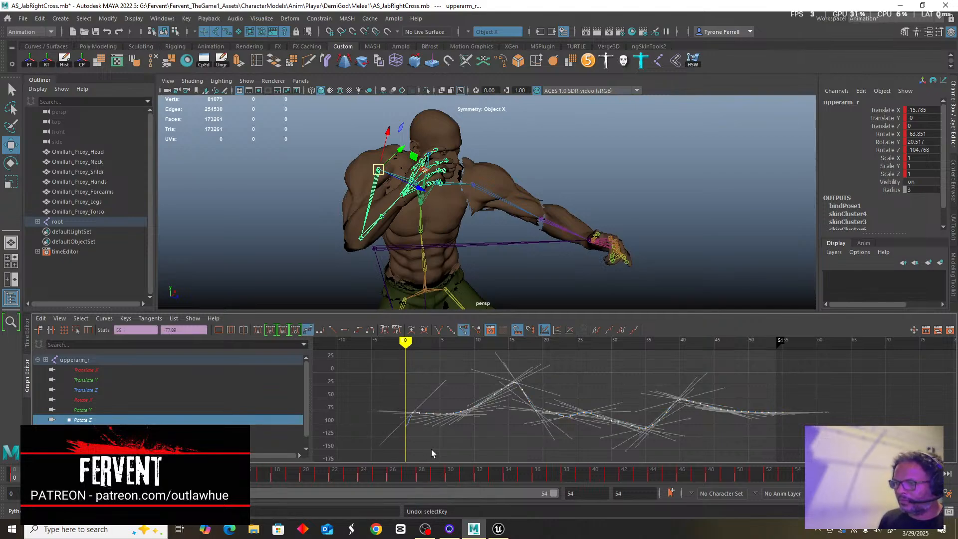
pyautogui.click(545, 415)
pyautogui.hotkey('ctrl', 'z')
pyautogui.hotkey('ctrl', 'z')
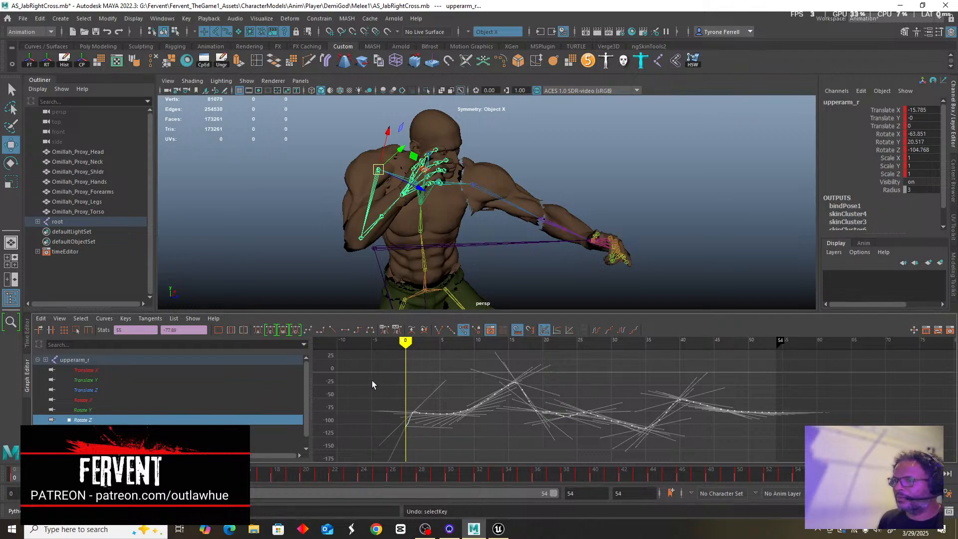
# Try again to exclude the frame 0 key and grab the remaining Rotate Z keys, undoing back to the full selection.
pyautogui.keyDown('ctrl'); pyautogui.moveTo(382, 424); pyautogui.dragTo(414, 438); pyautogui.keyUp('ctrl')
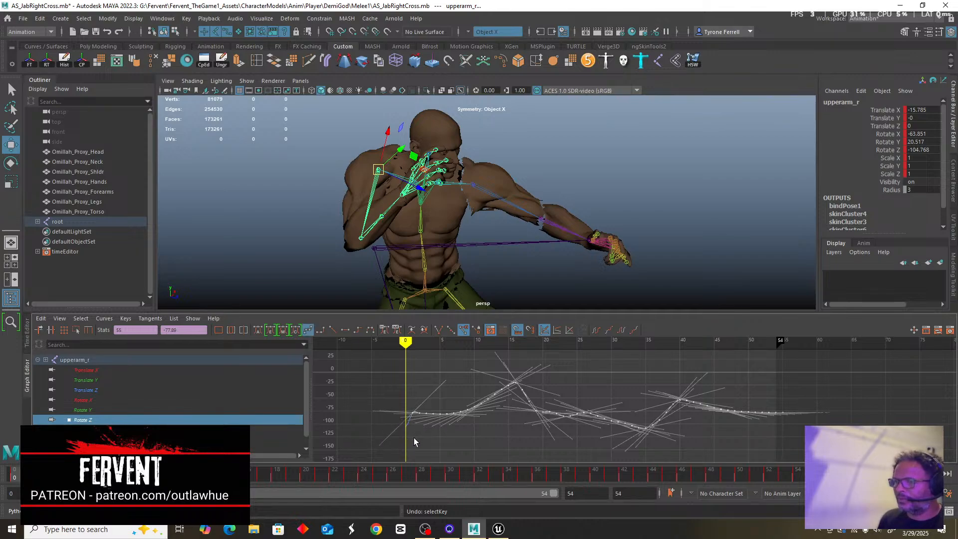
pyautogui.click(532, 416)
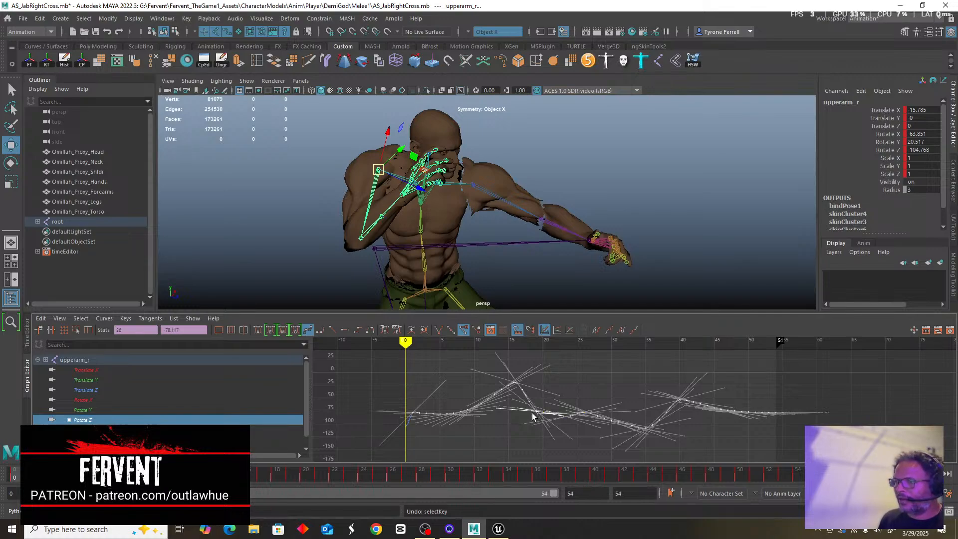
pyautogui.hotkey('ctrl', 'z')
pyautogui.hotkey('ctrl', 'z')
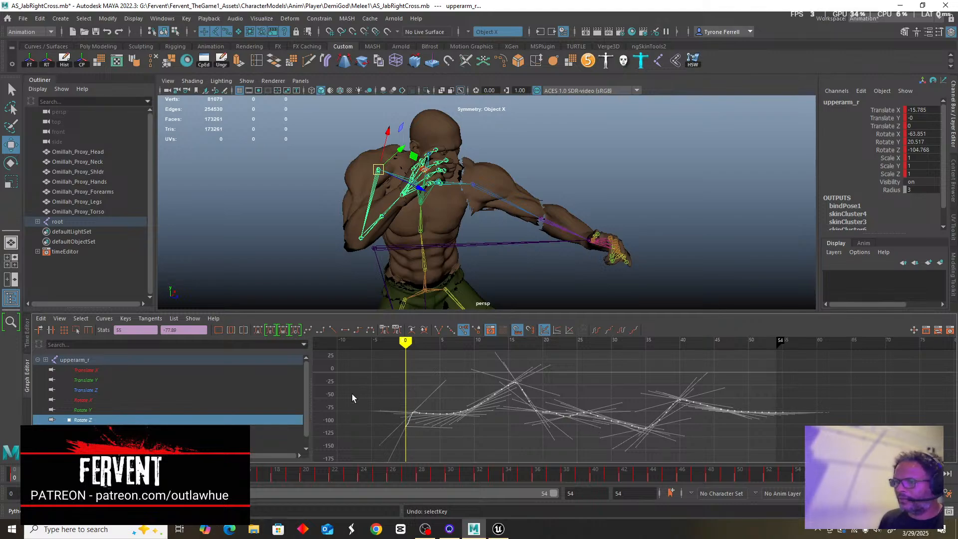
# Select all upperarm_r Rotate Z keys after frame 0 and shift them down level with the frame 0 key, to about -104.3.
pyautogui.click(382, 434)
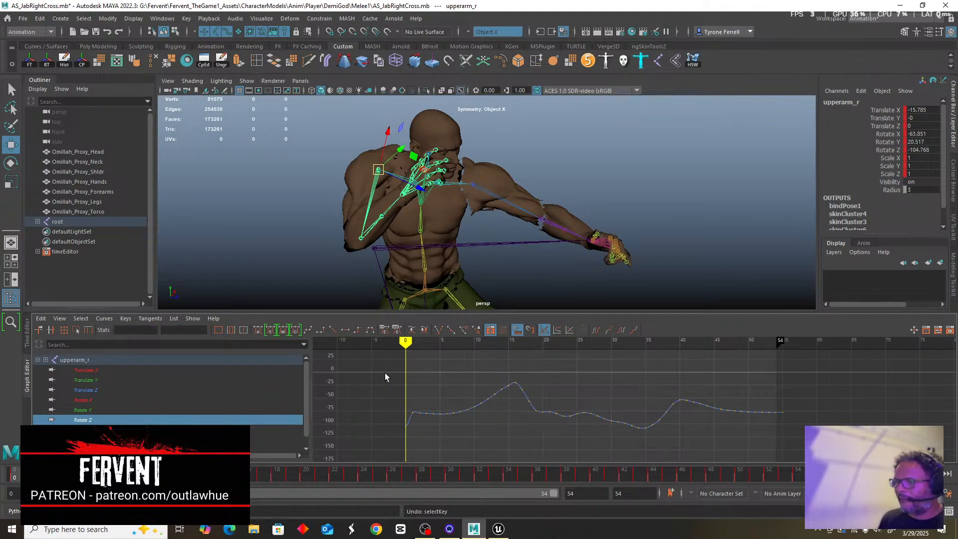
pyautogui.moveTo(385, 374); pyautogui.dragTo(806, 427)
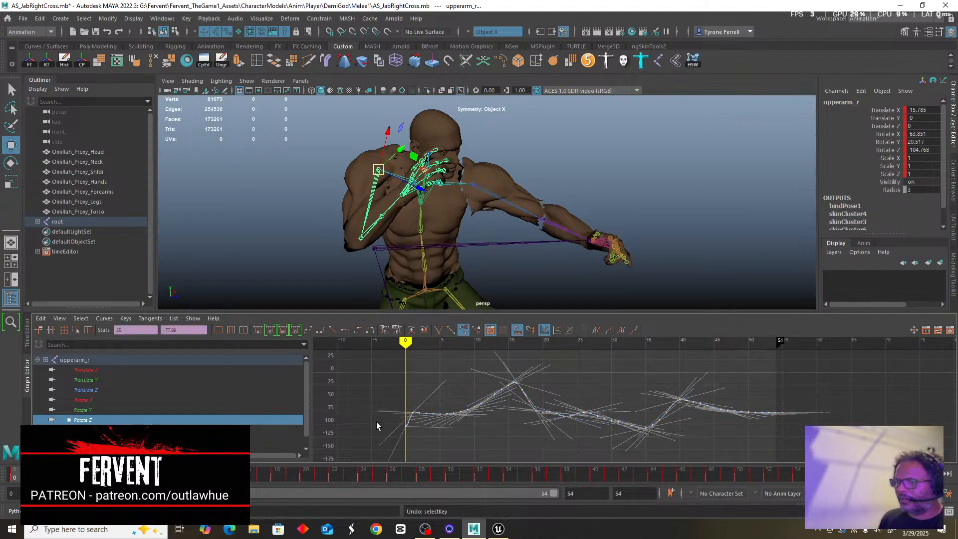
pyautogui.moveTo(411, 436); pyautogui.dragTo(412, 437)
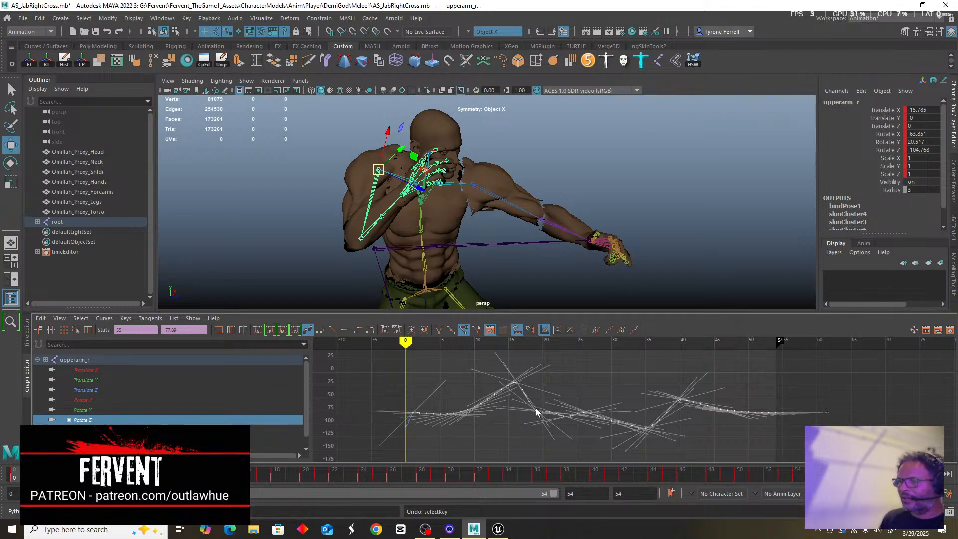
pyautogui.keyDown('shift'); pyautogui.moveTo(536, 412); pyautogui.dragTo(539, 424, button='middle'); pyautogui.keyUp('shift')
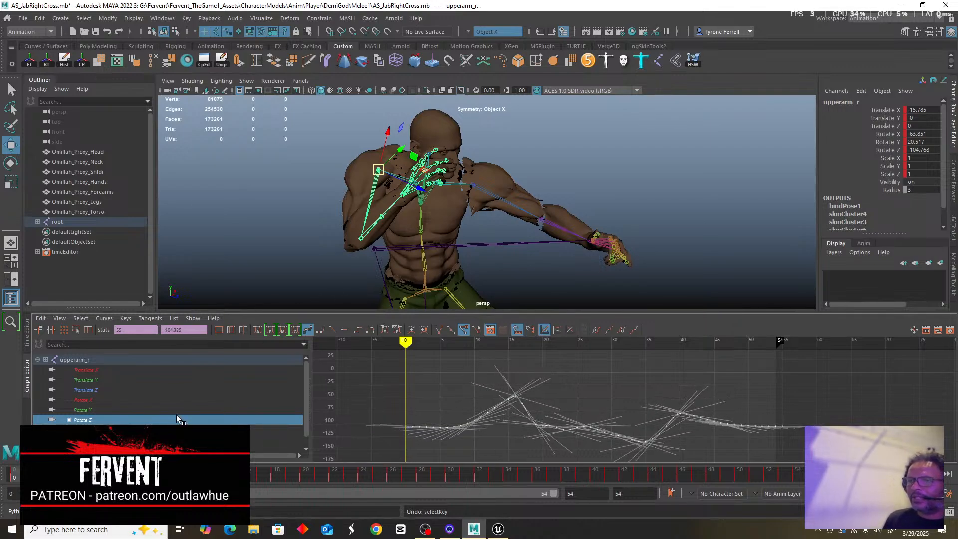
# Delete the clavicle_r Rotate X keys between frames 0 and 5 and apply auto tangents to the two bordering keys.
pyautogui.scroll(3, 275, 198)
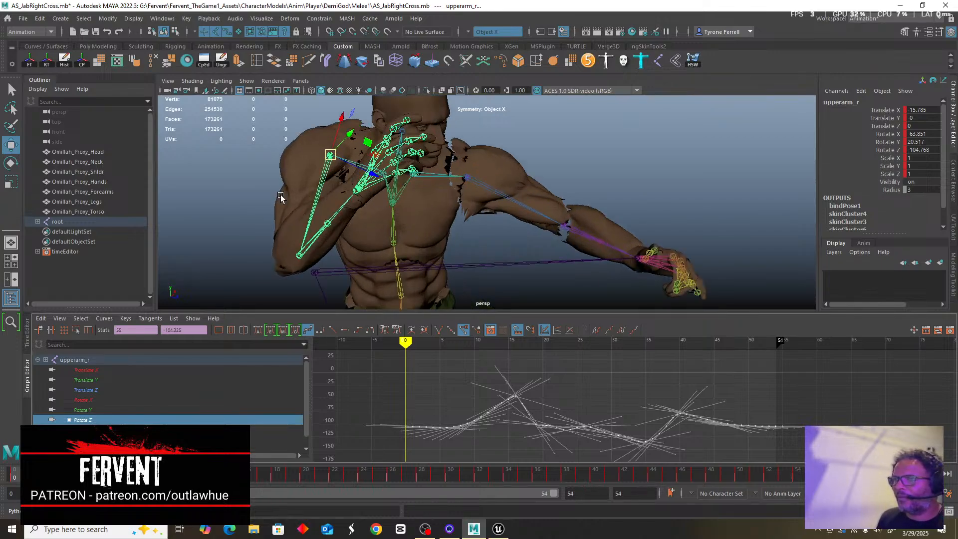
pyautogui.keyDown('alt'); pyautogui.moveTo(281, 197); pyautogui.dragTo(317, 236); pyautogui.keyUp('alt')
pyautogui.scroll(2, 258, 245)
pyautogui.scroll(3, 317, 236)
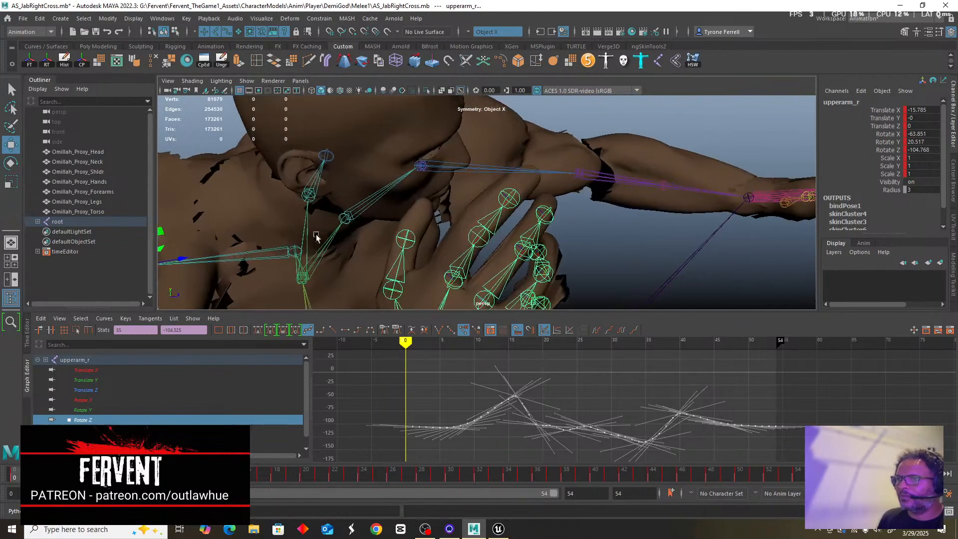
pyautogui.click(274, 253)
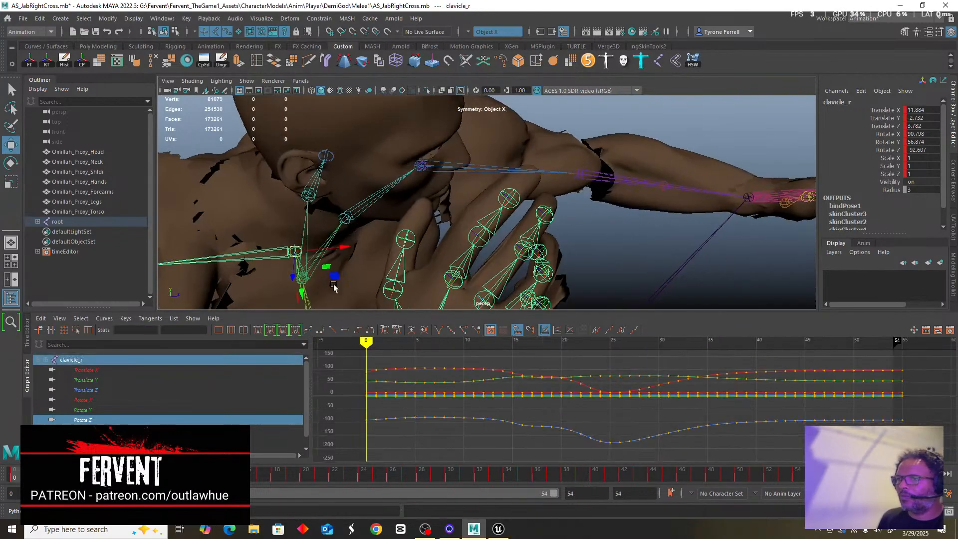
pyautogui.click(85, 409)
pyautogui.click(83, 398)
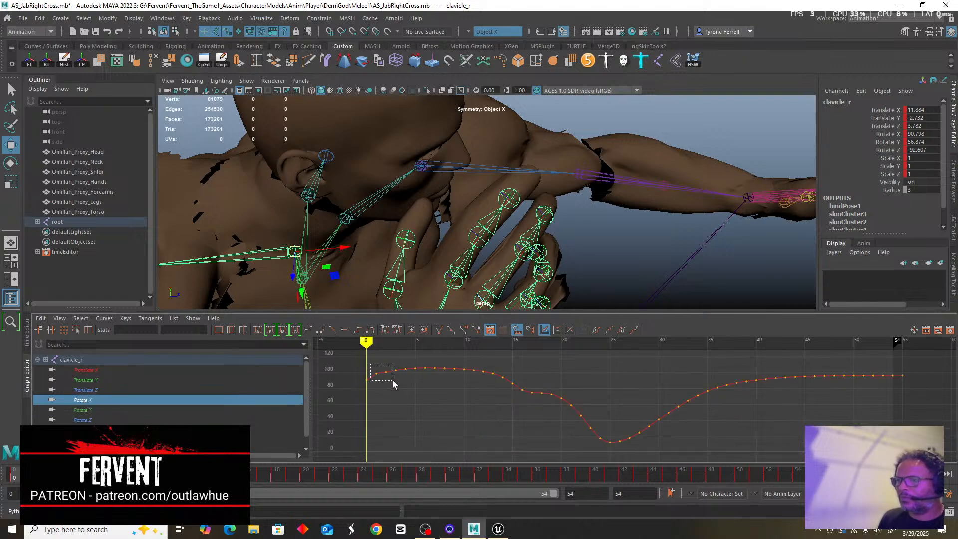
pyautogui.moveTo(393, 380); pyautogui.dragTo(414, 395)
pyautogui.press('Delete')
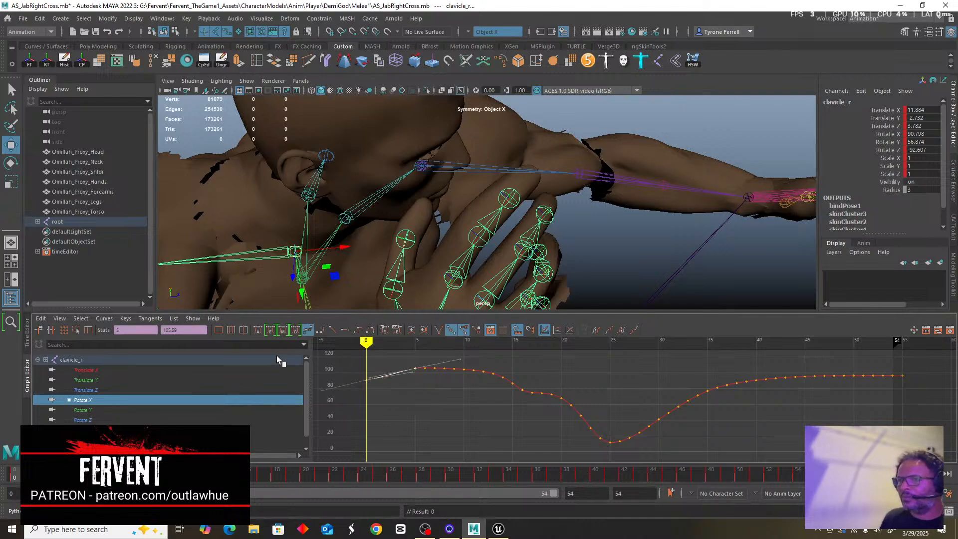
pyautogui.click(257, 331)
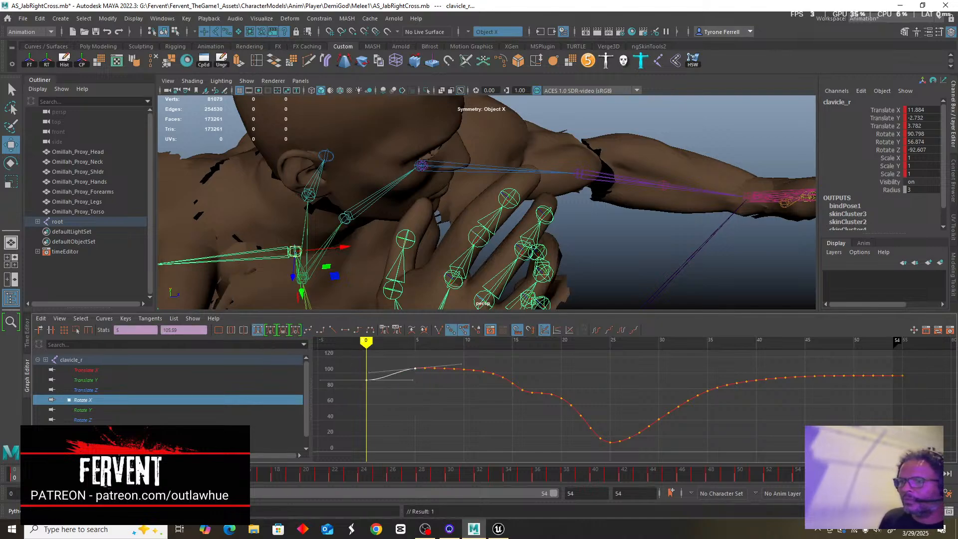
# Isolate the clavicle_r Rotate Z curve, play the animation to review the arm motion, and return to frame 0.
pyautogui.click(82, 420)
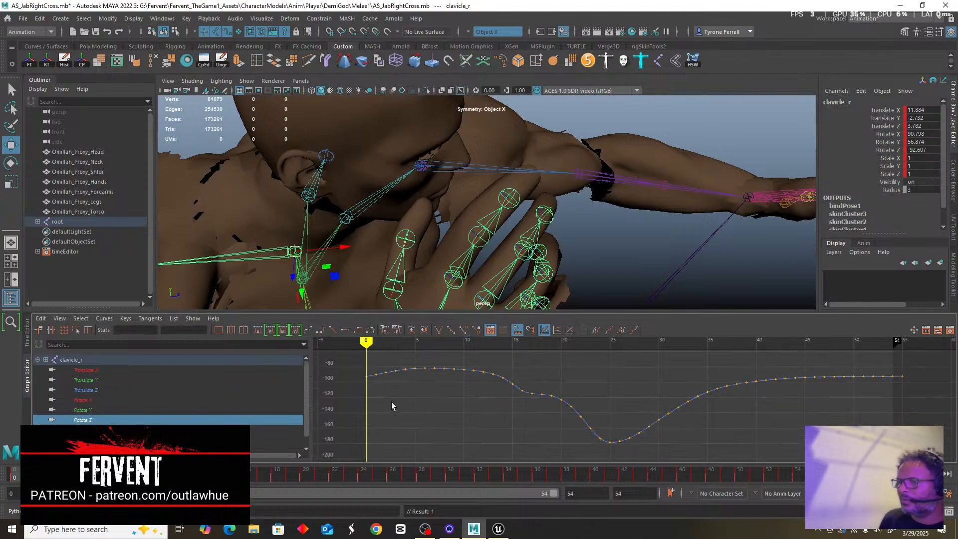
pyautogui.press('f')
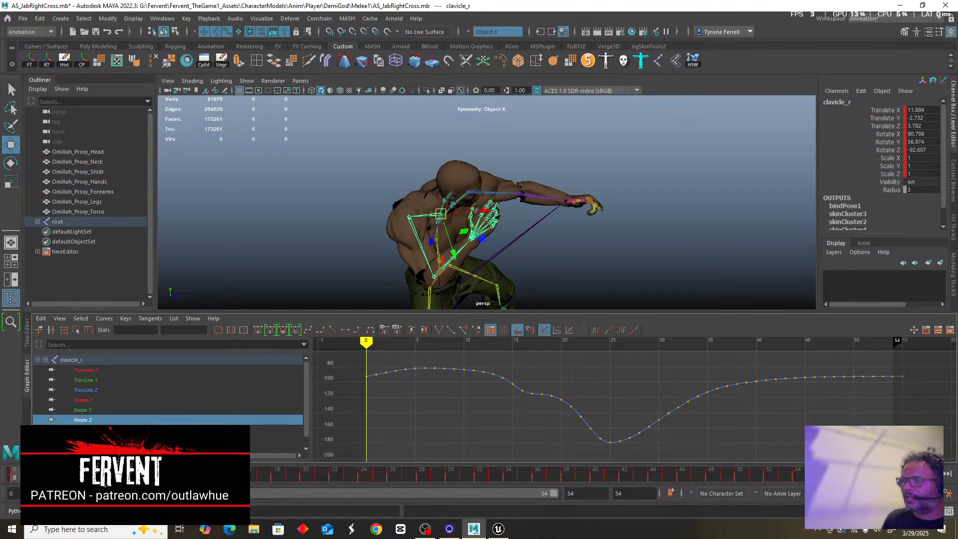
pyautogui.keyDown('alt'); pyautogui.moveTo(547, 267); pyautogui.dragTo(502, 200); pyautogui.keyUp('alt')
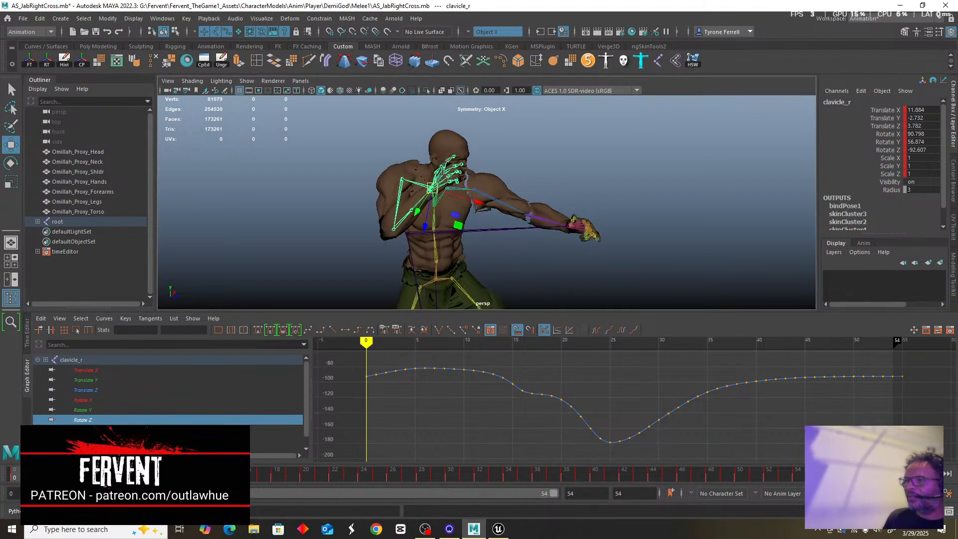
pyautogui.click(909, 474)
pyautogui.scroll(-5, 498, 201)
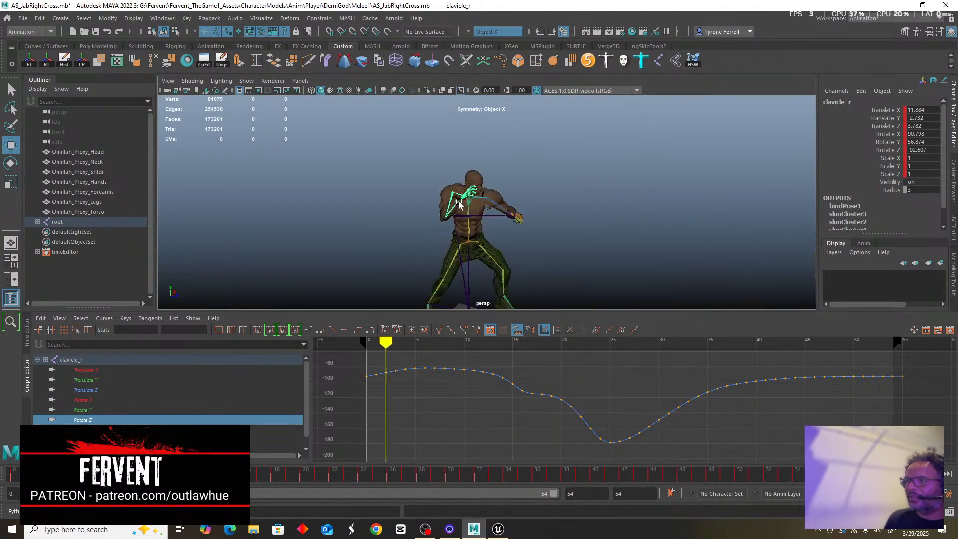
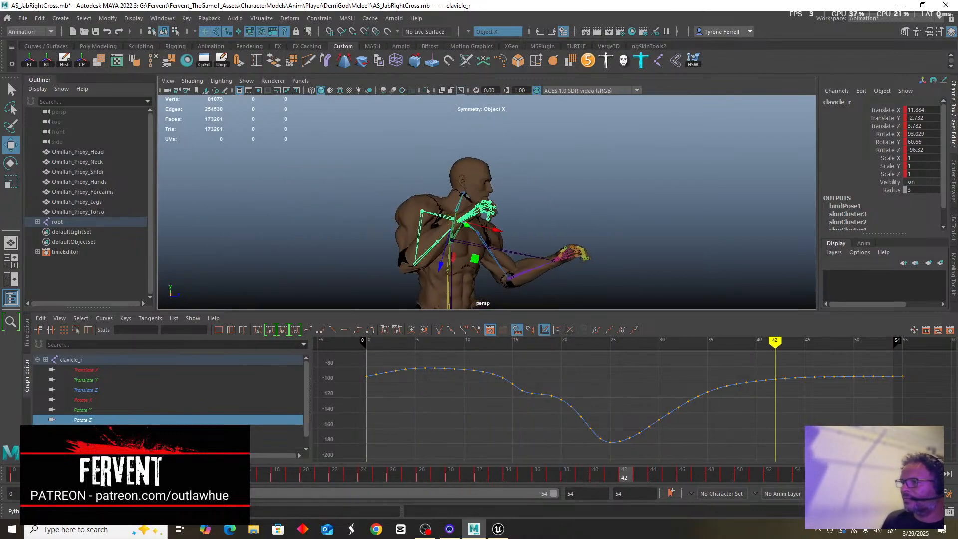
pyautogui.click(856, 473)
# Examine the raised right arm and the extended left arm at frame 0 from several angles.
pyautogui.keyDown('alt'); pyautogui.moveTo(648, 242); pyautogui.dragTo(544, 253); pyautogui.keyUp('alt')
pyautogui.keyDown('alt'); pyautogui.moveTo(609, 237); pyautogui.dragTo(554, 257); pyautogui.keyUp('alt')
pyautogui.keyDown('alt'); pyautogui.moveTo(542, 249); pyautogui.dragTo(619, 294, button='middle'); pyautogui.keyUp('alt')
pyautogui.keyDown('alt'); pyautogui.moveTo(620, 293); pyautogui.dragTo(731, 326, button='right'); pyautogui.keyUp('alt')
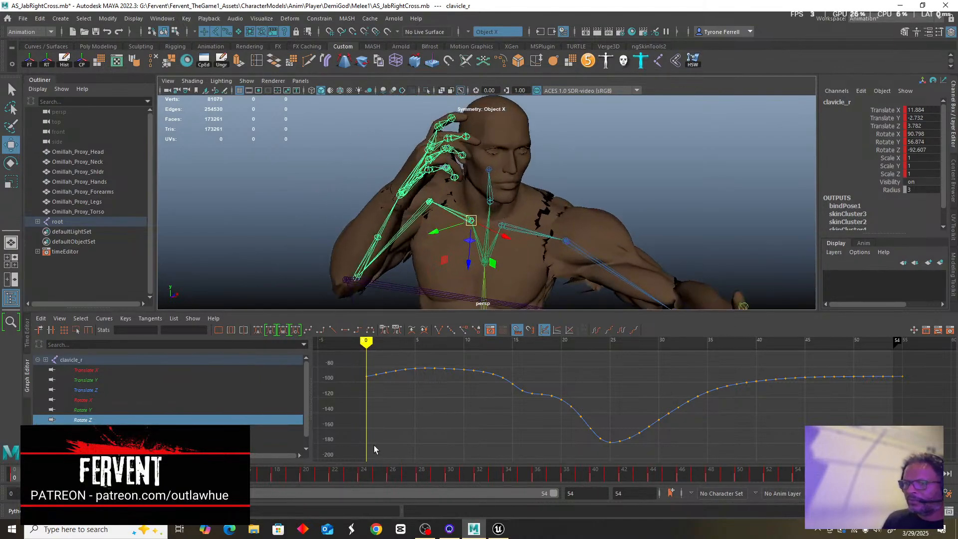
pyautogui.keyDown('alt'); pyautogui.moveTo(498, 222); pyautogui.dragTo(485, 241, button='right'); pyautogui.keyUp('alt')
pyautogui.keyDown('alt'); pyautogui.moveTo(572, 272); pyautogui.dragTo(617, 257); pyautogui.keyUp('alt')
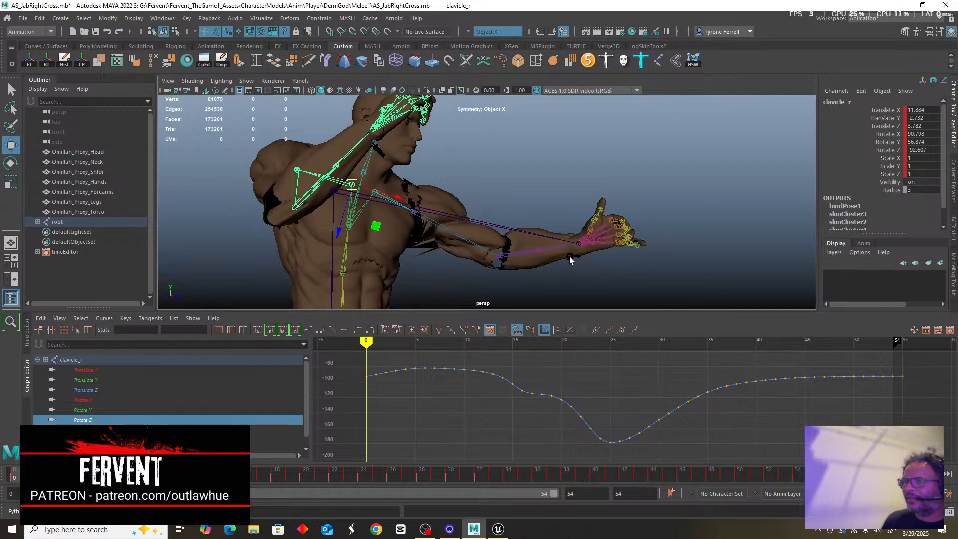
pyautogui.keyDown('alt'); pyautogui.moveTo(588, 277); pyautogui.dragTo(538, 289); pyautogui.keyUp('alt')
pyautogui.keyDown('alt'); pyautogui.moveTo(639, 259); pyautogui.dragTo(405, 259, button='middle'); pyautogui.keyUp('alt')
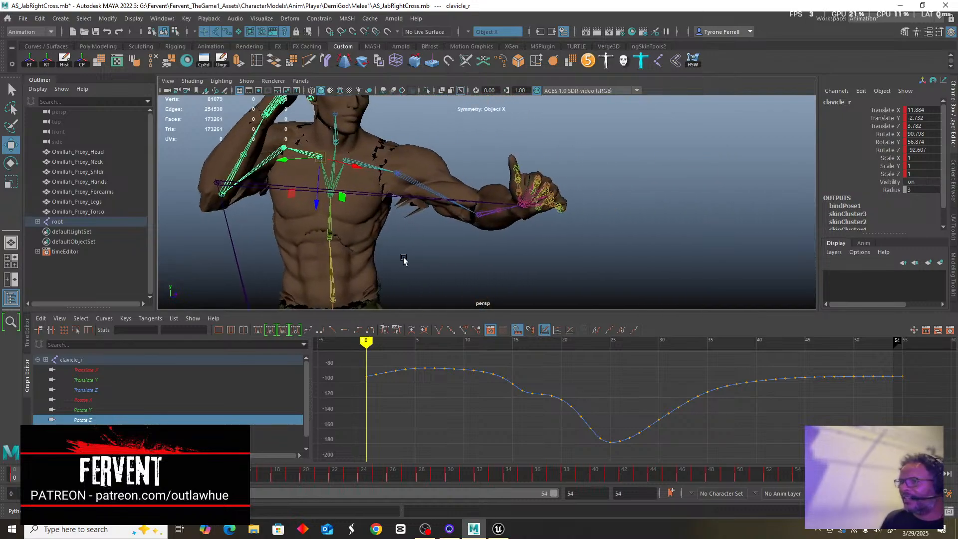
pyautogui.keyDown('alt'); pyautogui.moveTo(404, 259); pyautogui.dragTo(466, 259, button='right'); pyautogui.keyUp('alt')
# Select the ik_hand_gun joint and inspect its placement relative to the hands from the front and above.
pyautogui.click(339, 191)
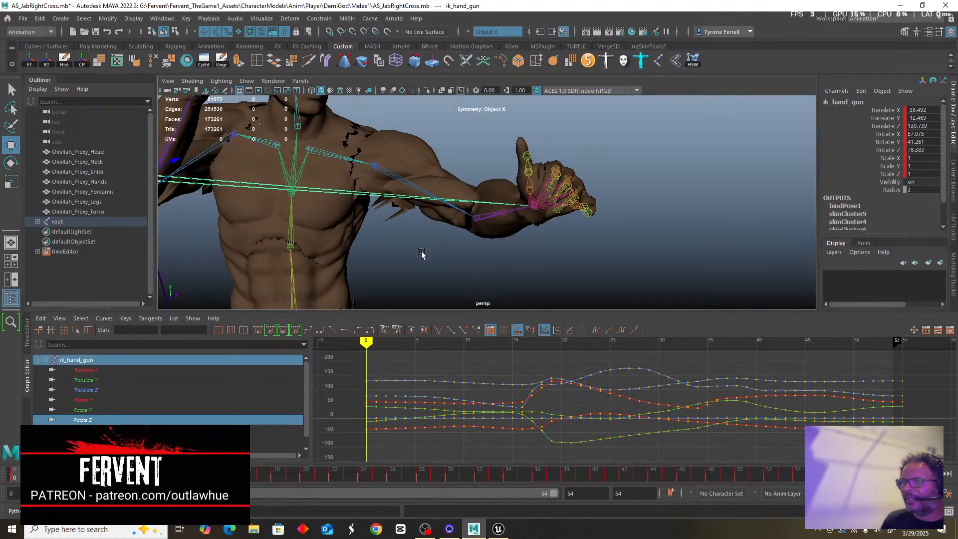
pyautogui.scroll(-6, 421, 251)
pyautogui.keyDown('alt'); pyautogui.moveTo(435, 239); pyautogui.dragTo(489, 257); pyautogui.keyUp('alt')
pyautogui.scroll(3, 477, 271)
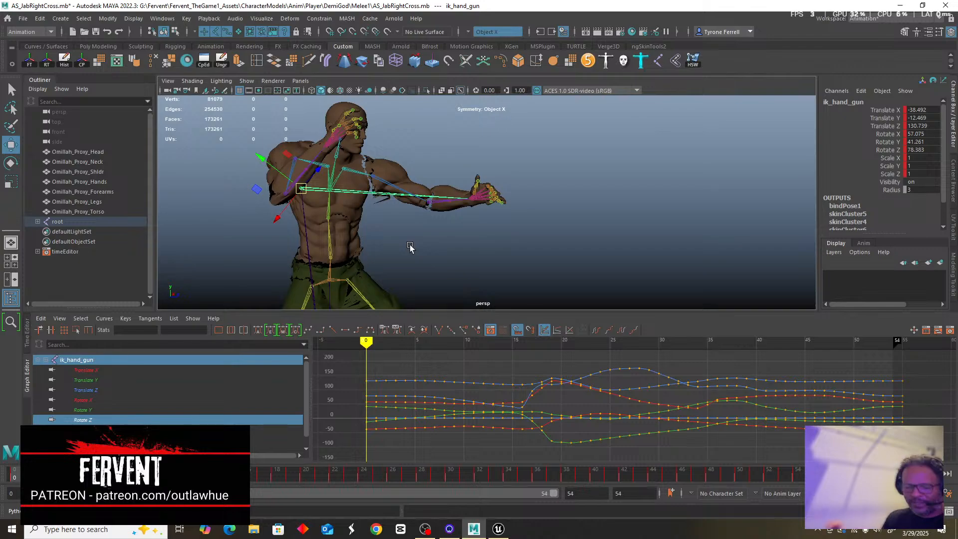
pyautogui.scroll(-3, 455, 191)
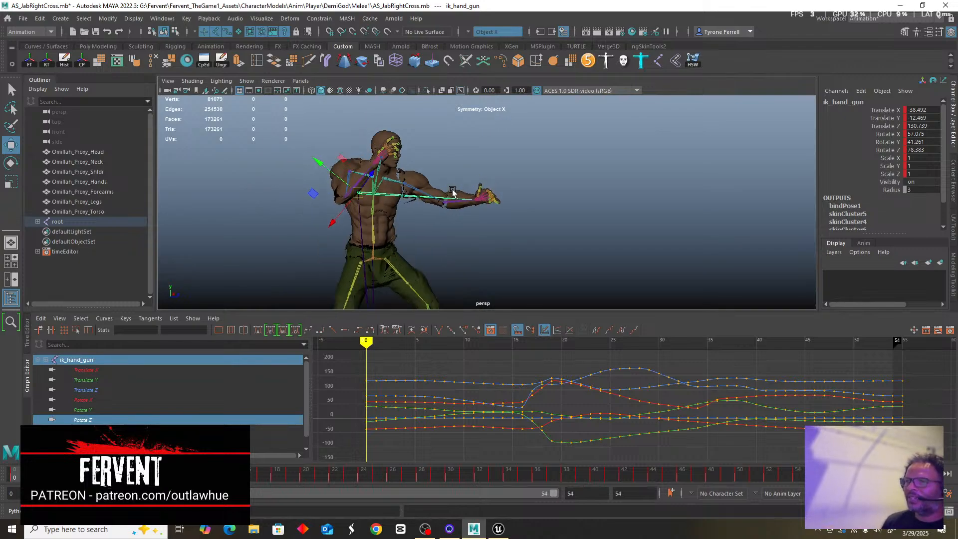
pyautogui.scroll(5, 450, 193)
pyautogui.keyDown('alt'); pyautogui.moveTo(420, 243); pyautogui.dragTo(578, 261); pyautogui.keyUp('alt')
pyautogui.scroll(3, 504, 256)
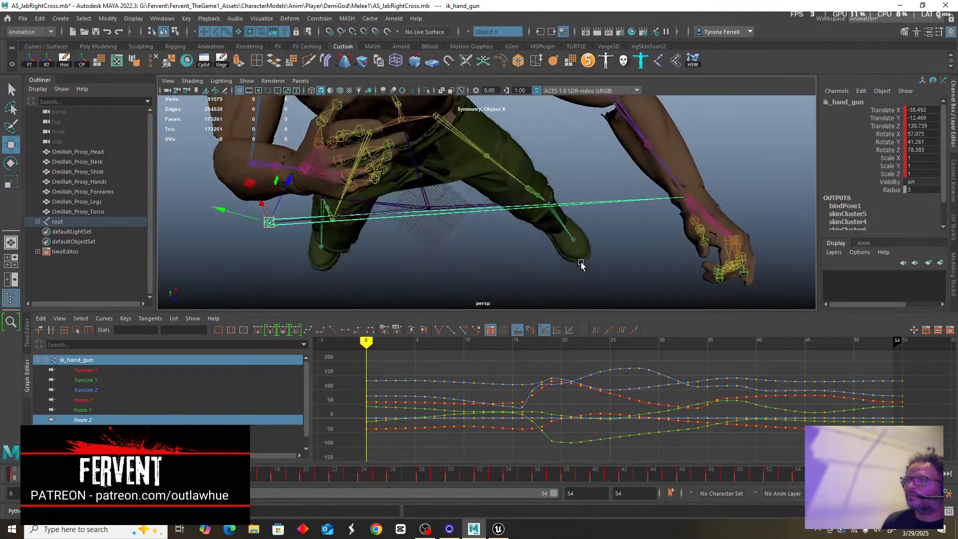
# Select the lowerarm_l joint and examine the left forearm and hand pose at frame 0.
pyautogui.click(670, 173)
pyautogui.keyDown('alt'); pyautogui.moveTo(653, 197); pyautogui.dragTo(644, 149); pyautogui.keyUp('alt')
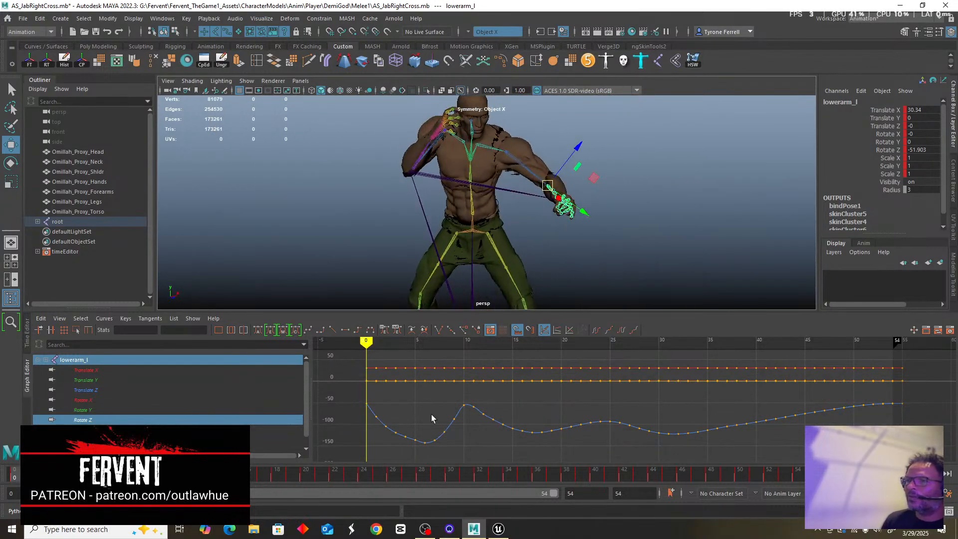
pyautogui.keyDown('alt'); pyautogui.moveTo(577, 248); pyautogui.dragTo(469, 249); pyautogui.keyUp('alt')
pyautogui.scroll(5, 466, 230)
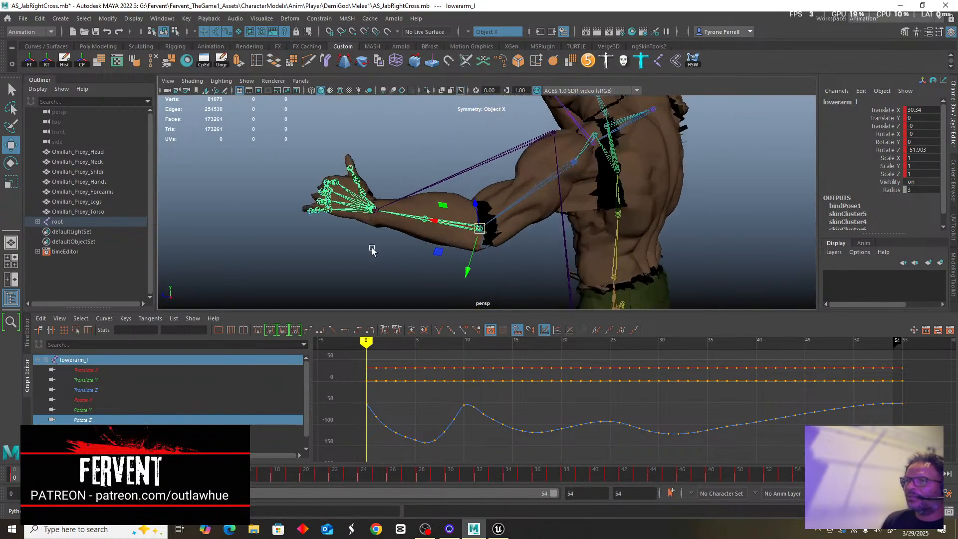
pyautogui.keyDown('alt'); pyautogui.moveTo(372, 251); pyautogui.dragTo(328, 260); pyautogui.keyUp('alt')
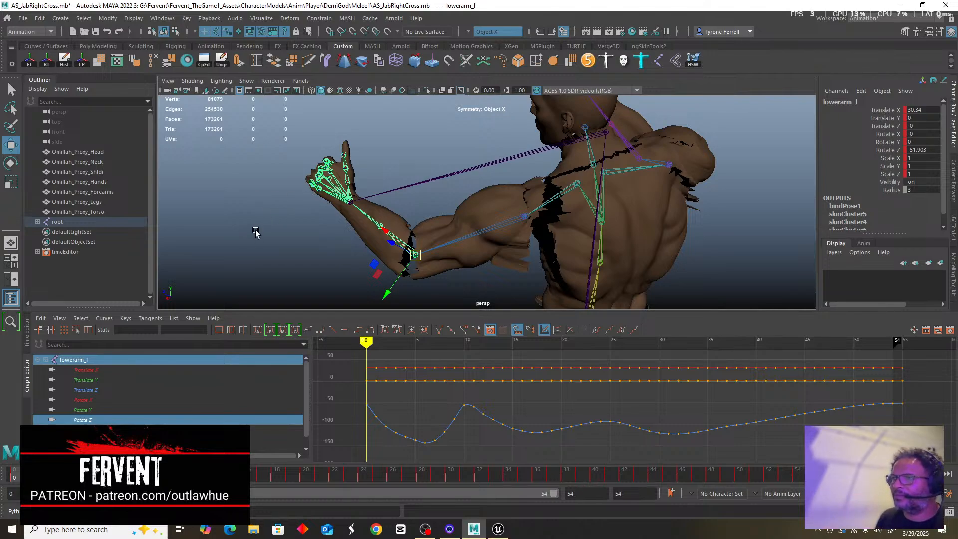
pyautogui.keyDown('alt'); pyautogui.moveTo(257, 231); pyautogui.dragTo(313, 215); pyautogui.keyUp('alt')
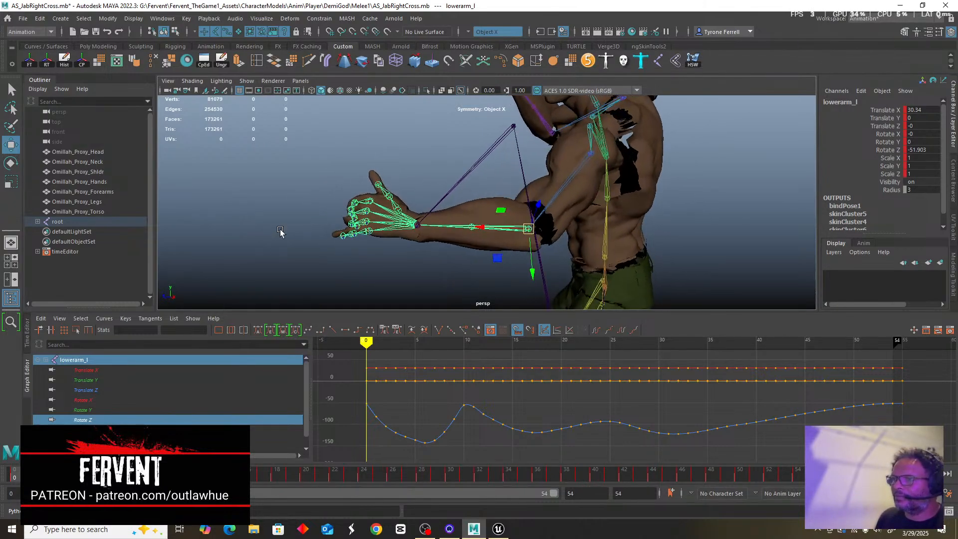
# Isolate the Rotate X curve of pinky_01_l and delete its keys from frame 0 through frame 8.
pyautogui.scroll(4, 280, 233)
pyautogui.keyDown('alt'); pyautogui.moveTo(229, 210); pyautogui.dragTo(297, 184, button='middle'); pyautogui.keyUp('alt')
pyautogui.scroll(4, 282, 258)
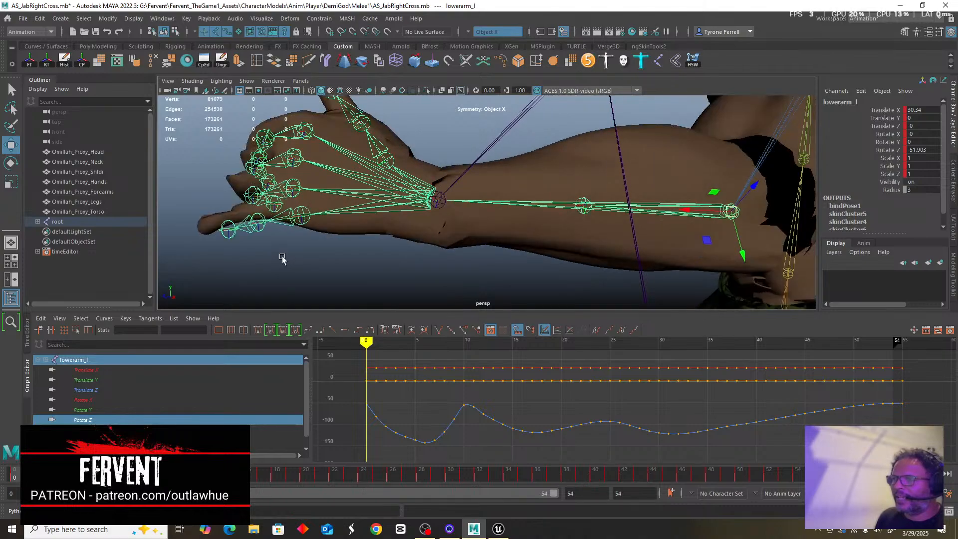
pyautogui.keyDown('alt'); pyautogui.moveTo(271, 267); pyautogui.dragTo(399, 264, button='middle'); pyautogui.keyUp('alt')
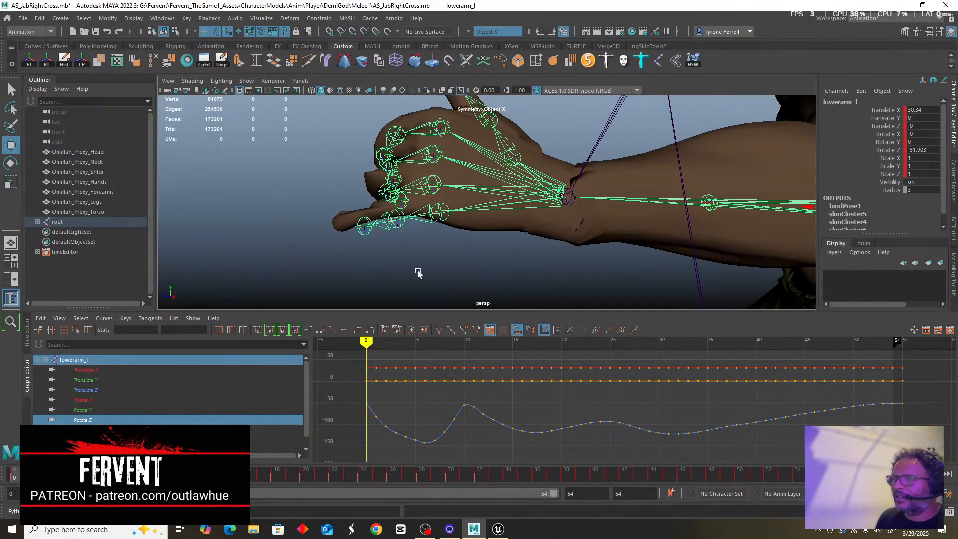
pyautogui.click(441, 213)
pyautogui.click(89, 400)
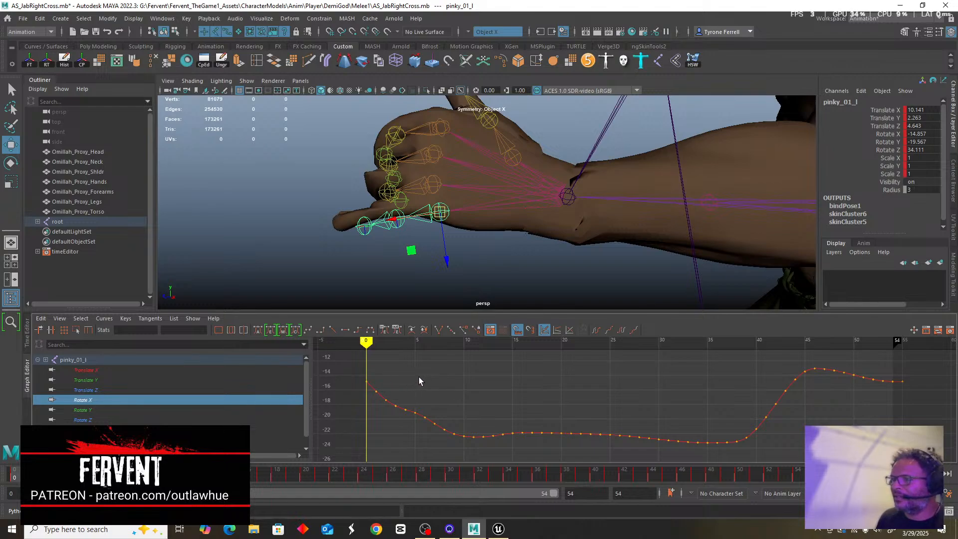
pyautogui.moveTo(389, 408); pyautogui.dragTo(448, 447)
pyautogui.press('Delete')
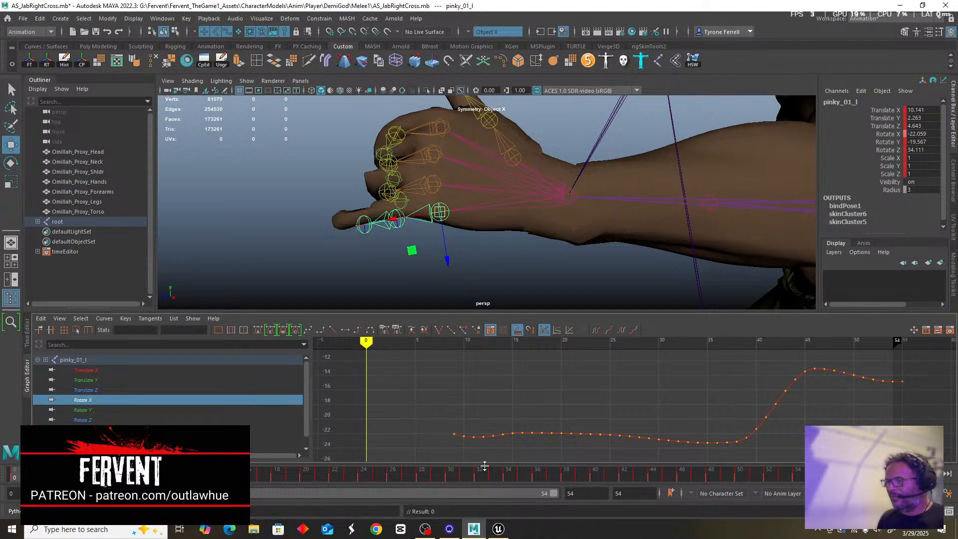
# Copy the pinky_01_l Rotate X key from frame 9 to frame 0 with auto tangents on both keys, and save the scene.
pyautogui.click(453, 436)
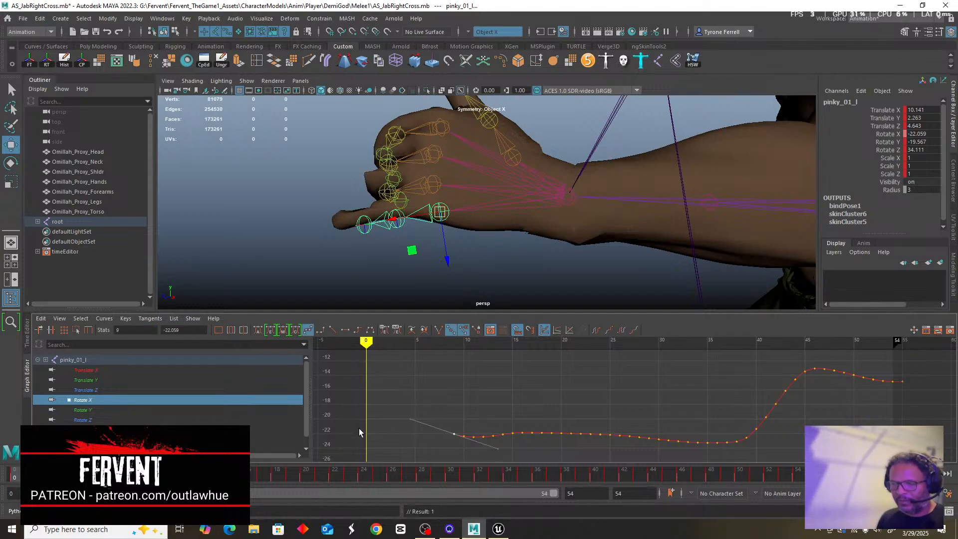
pyautogui.hotkey('ctrl', 'v')
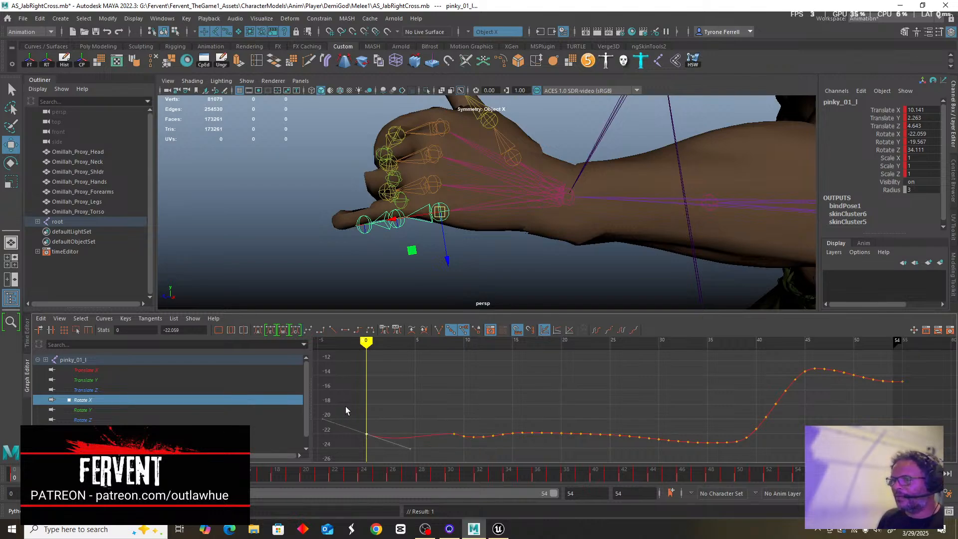
pyautogui.moveTo(345, 406); pyautogui.dragTo(458, 455)
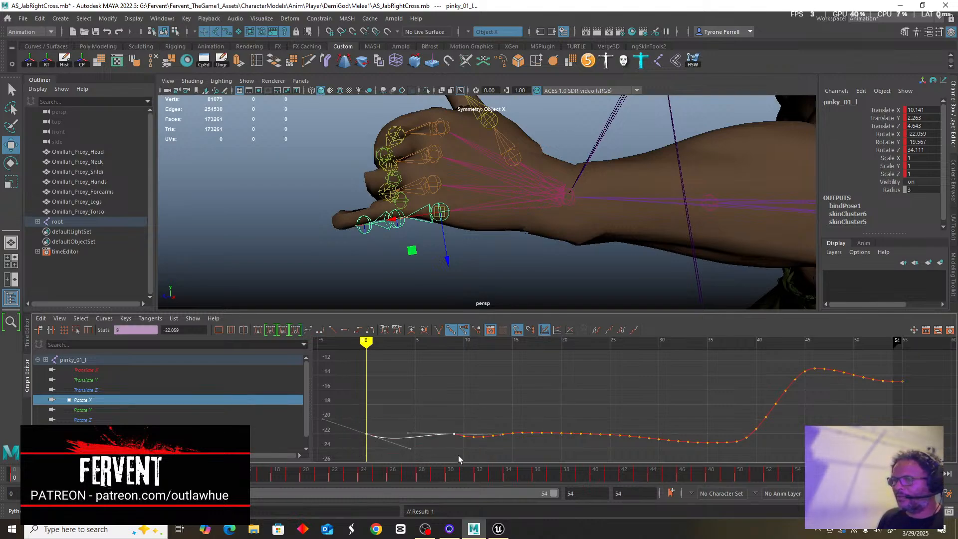
pyautogui.click(258, 331)
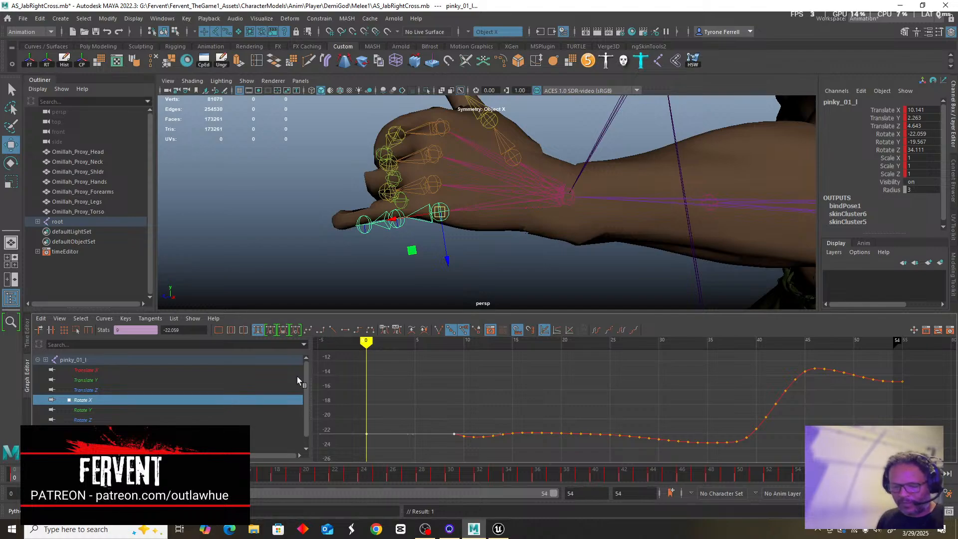
pyautogui.hotkey('ctrl', 's')
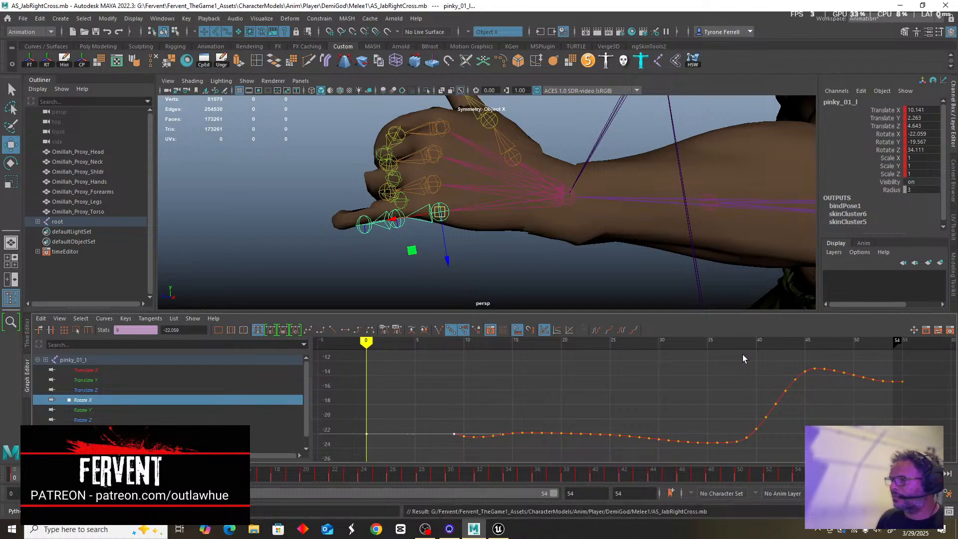
# Replace pinky_01_l's Rotate X keys after frame 38 with a single frame 54 key of -23.11, using auto tangents.
pyautogui.moveTo(742, 355); pyautogui.dragTo(911, 443)
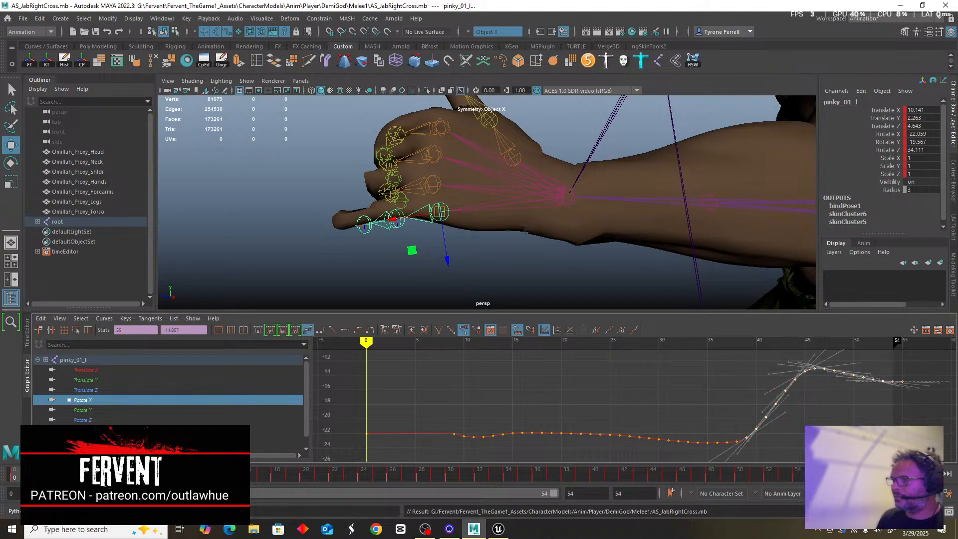
pyautogui.press('Delete')
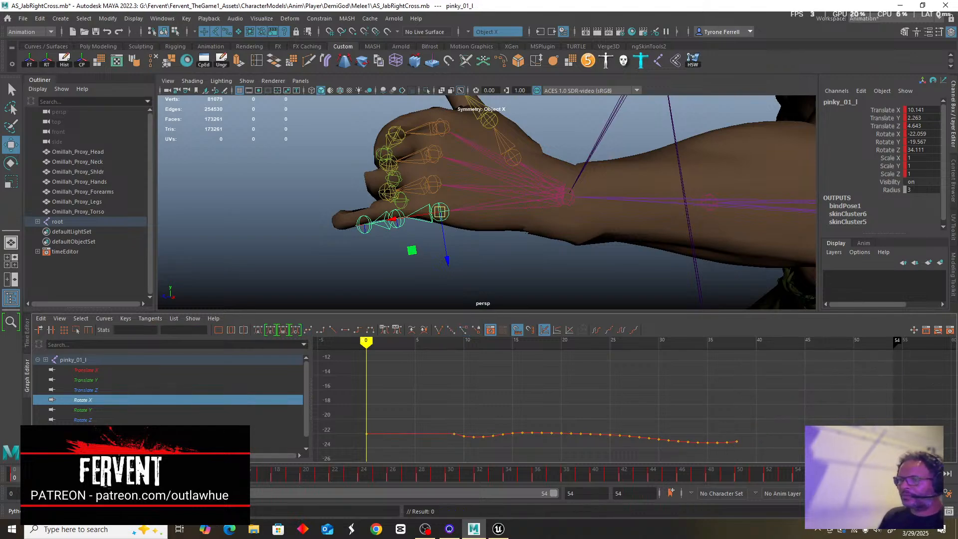
pyautogui.click(738, 442)
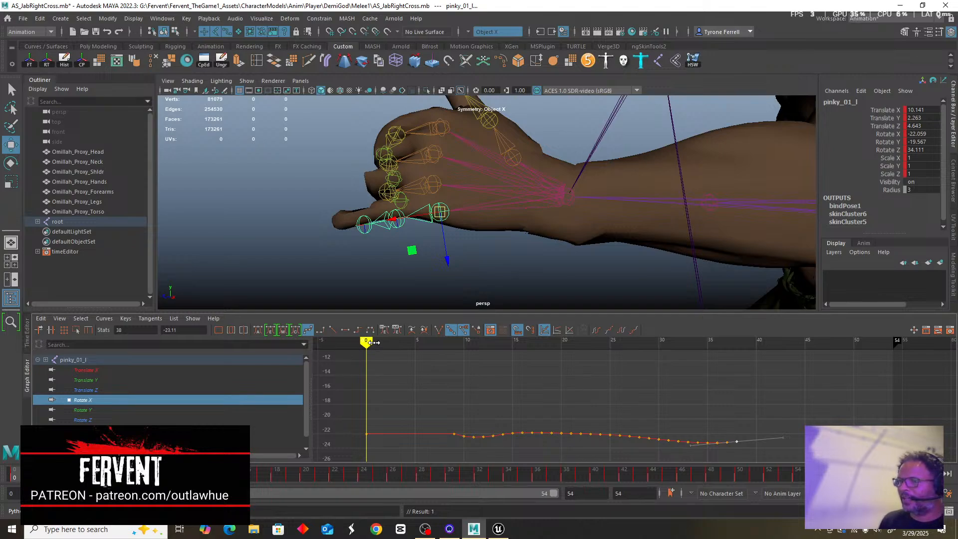
pyautogui.moveTo(370, 342)
pyautogui.mouseDown()
pyautogui.moveTo(847, 347)
pyautogui.moveTo(888, 364)
pyautogui.mouseUp()
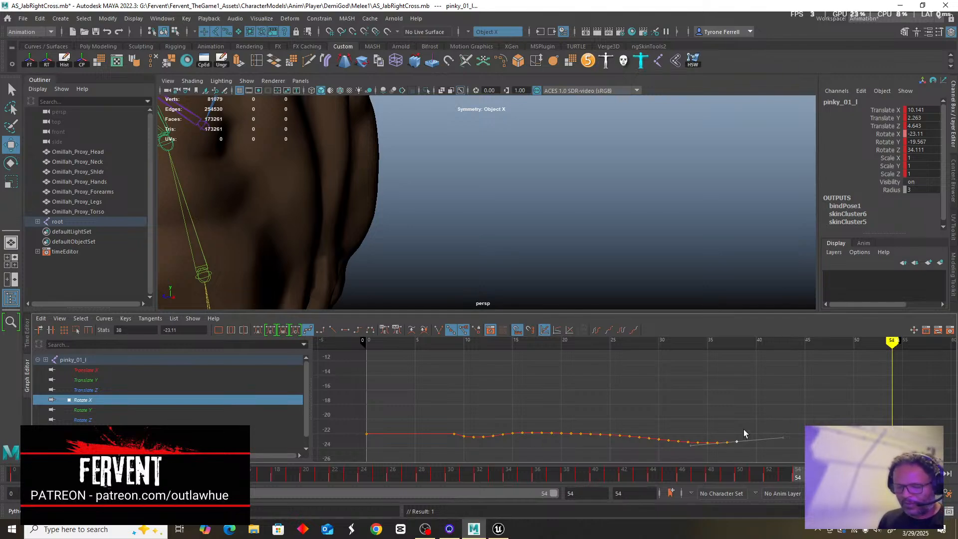
pyautogui.press('s')
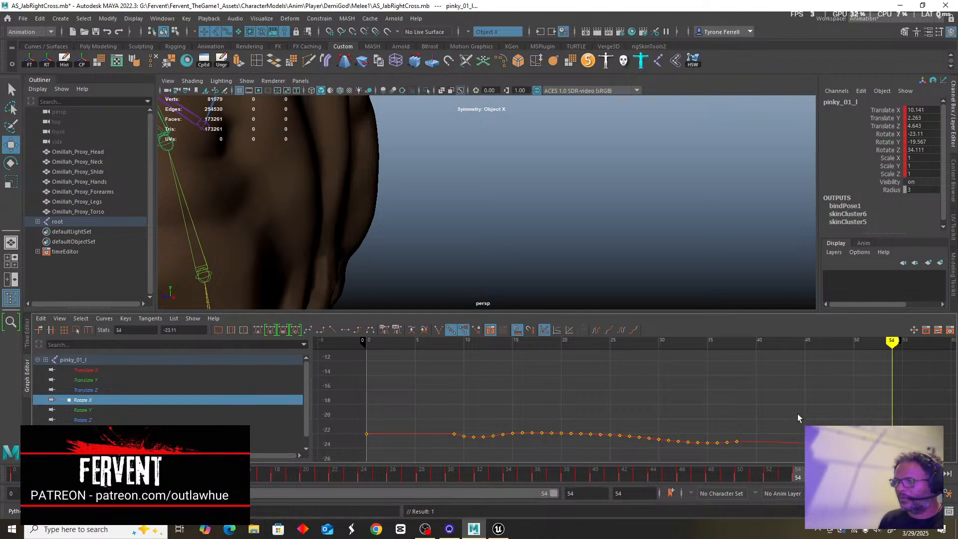
pyautogui.moveTo(729, 420); pyautogui.dragTo(788, 452)
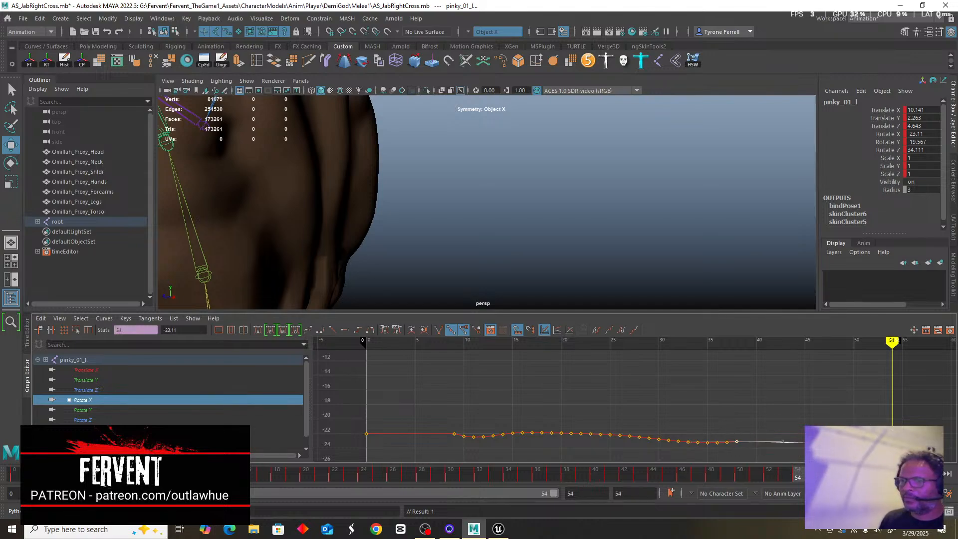
pyautogui.click(258, 331)
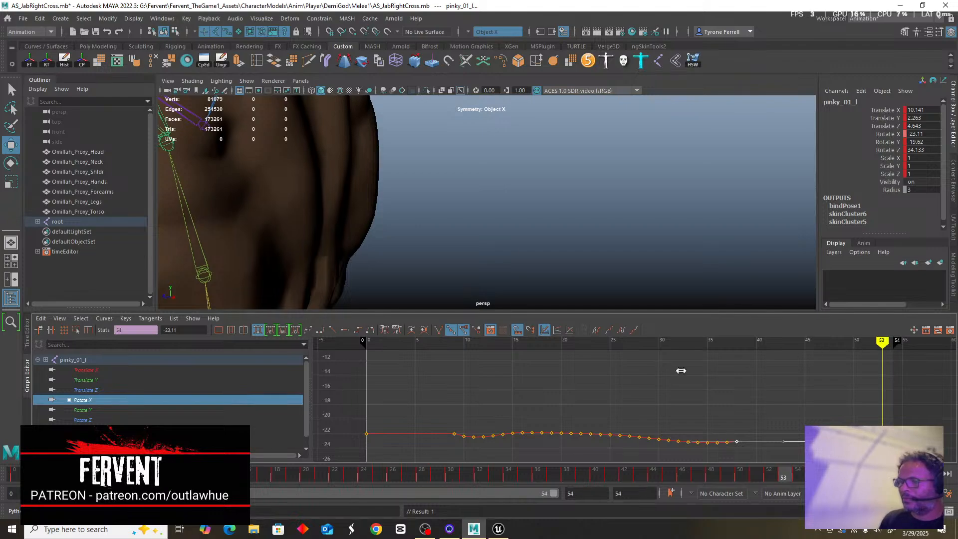
# Return to frame 0 and examine the left pinky up close along with pinky_01_l's Rotate Y and Rotate Z curves.
pyautogui.moveTo(679, 368); pyautogui.dragTo(370, 389)
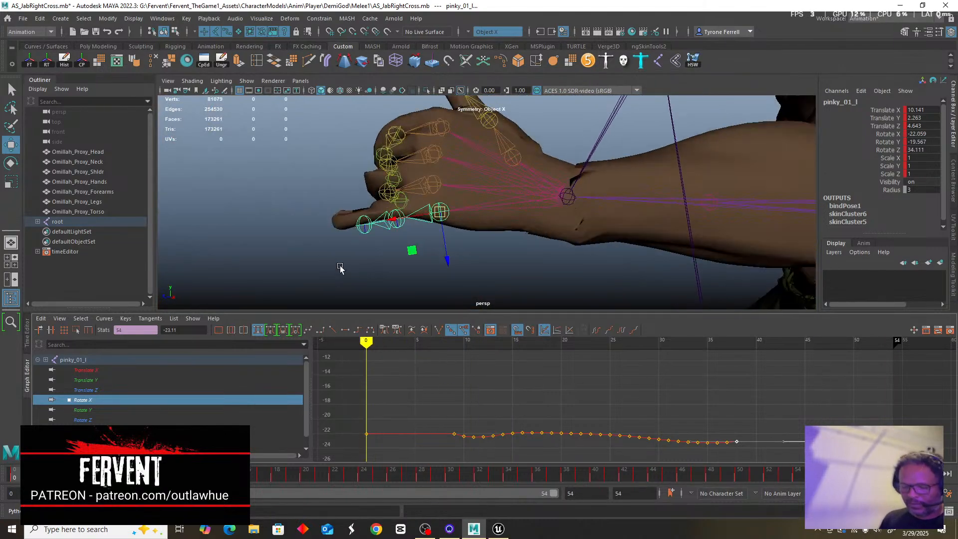
pyautogui.moveTo(331, 271)
pyautogui.keyDown('alt'); pyautogui.mouseDown()
pyautogui.moveTo(362, 258)
pyautogui.moveTo(343, 263)
pyautogui.mouseUp(); pyautogui.keyUp('alt')
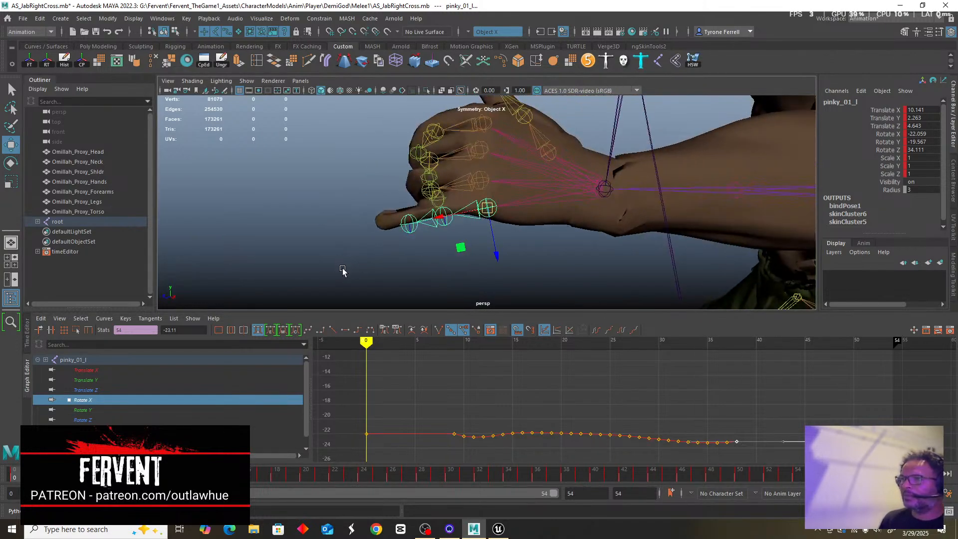
pyautogui.scroll(3, 343, 271)
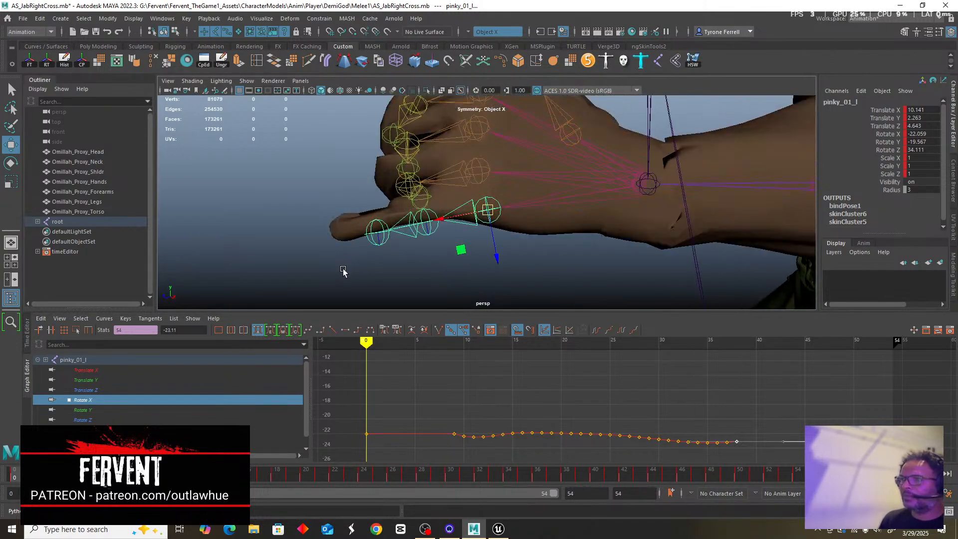
pyautogui.click(82, 410)
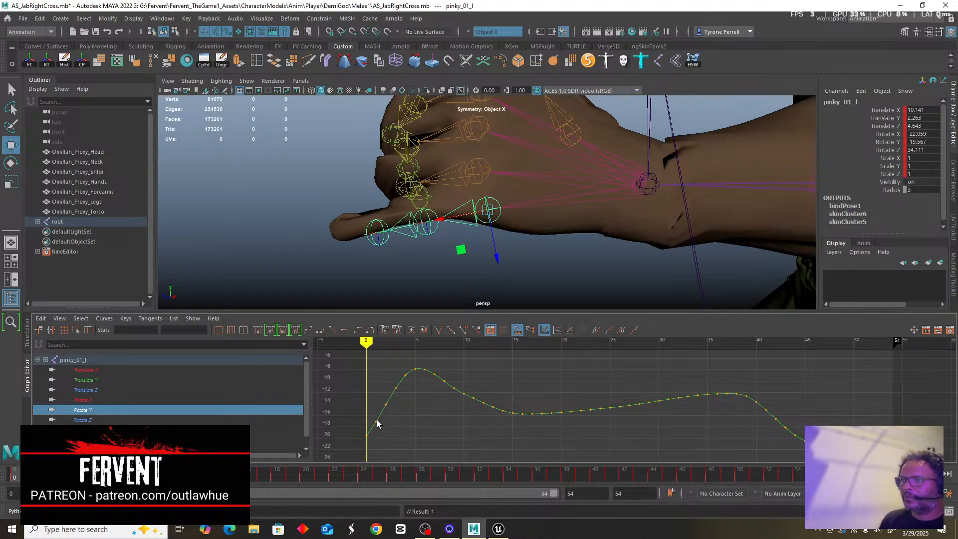
pyautogui.click(85, 420)
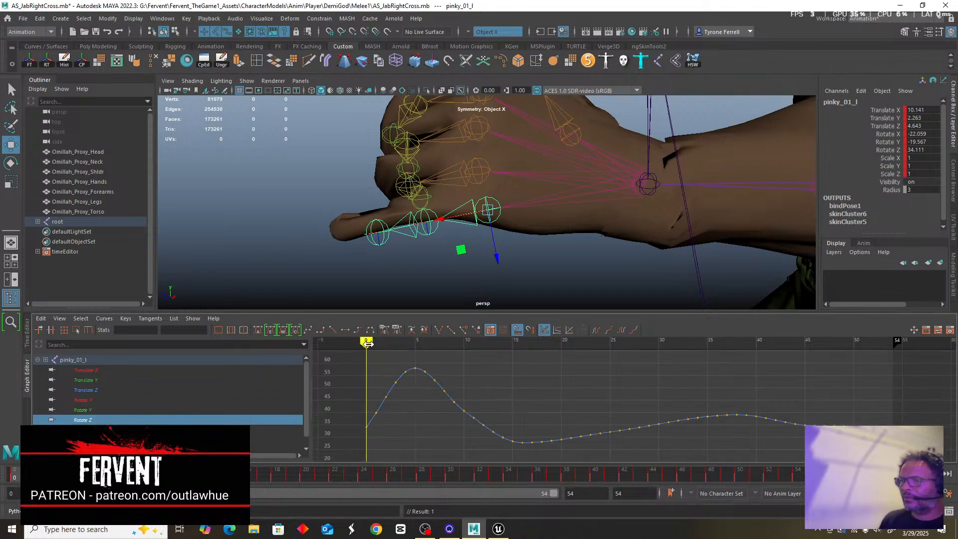
pyautogui.moveTo(367, 343)
pyautogui.mouseDown()
pyautogui.moveTo(399, 348)
pyautogui.moveTo(367, 355)
pyautogui.mouseUp()
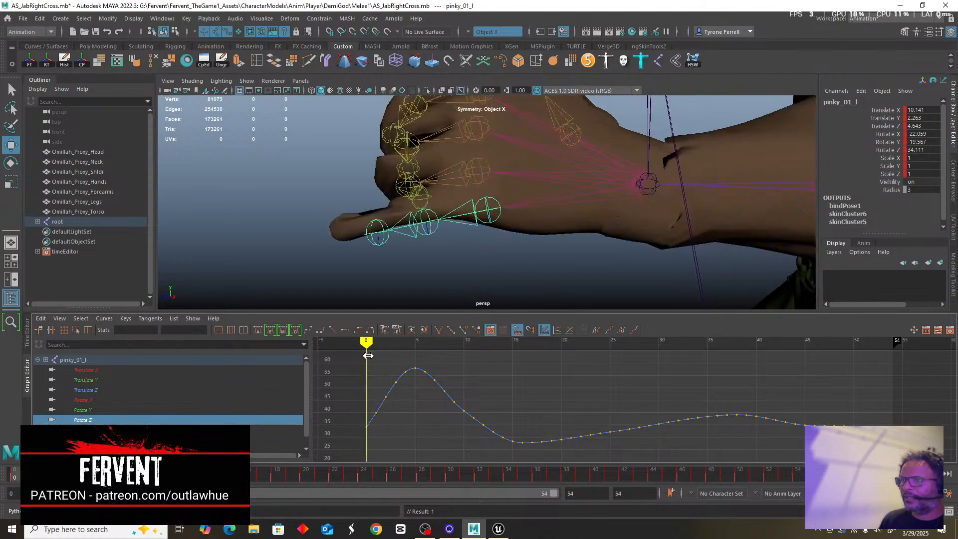
# Isolate the Rotate X curve of pinky_02_l and examine the left hand's pose at frames 13 and 11.
pyautogui.click(424, 233)
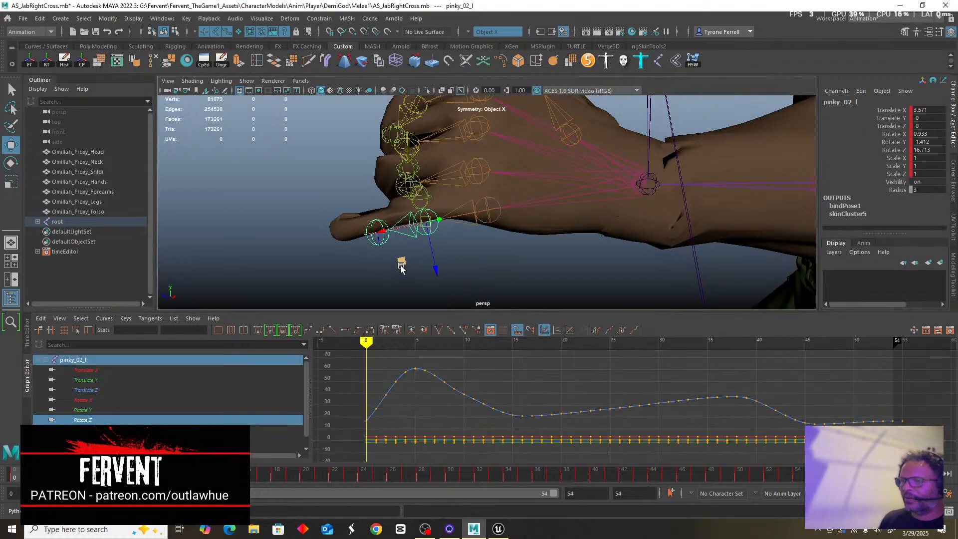
pyautogui.click(79, 400)
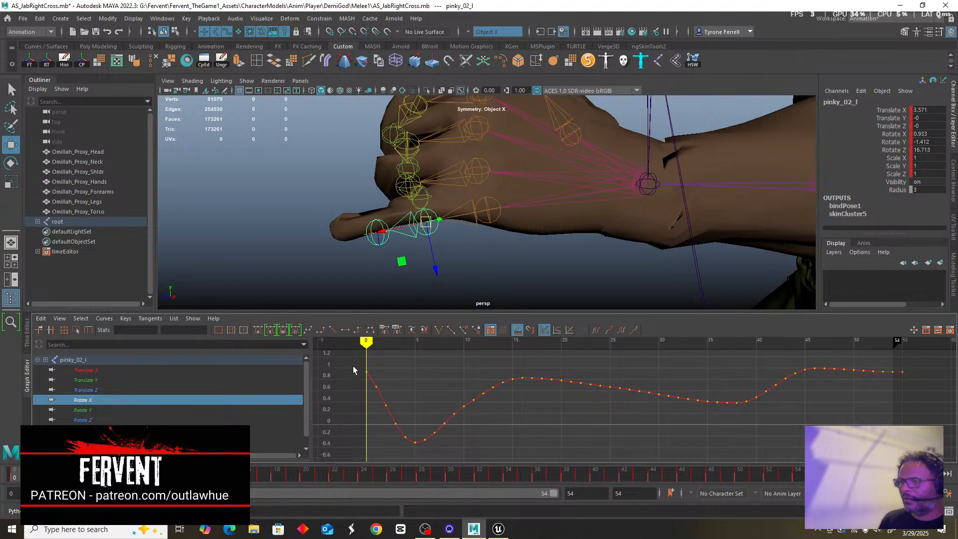
pyautogui.moveTo(375, 342)
pyautogui.mouseDown()
pyautogui.moveTo(476, 344)
pyautogui.moveTo(497, 363)
pyautogui.mouseUp()
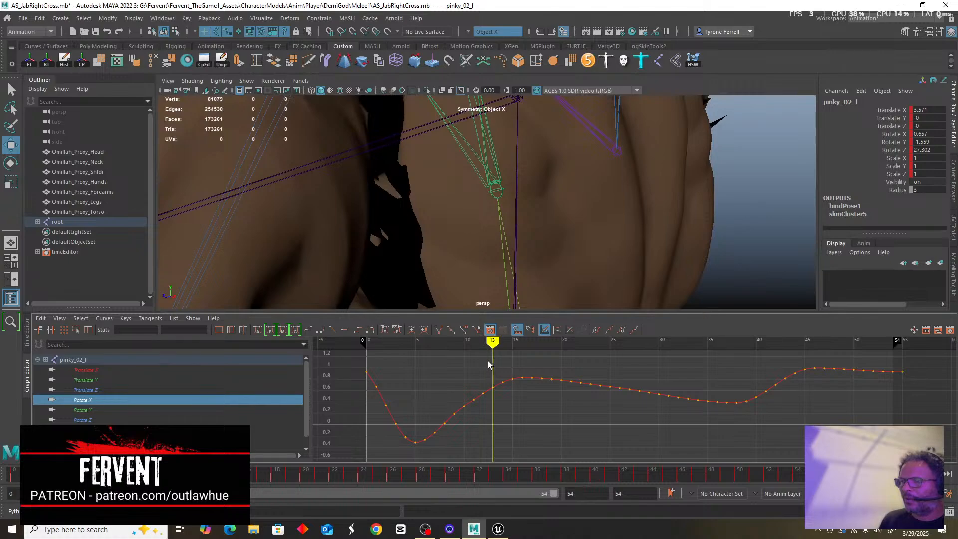
pyautogui.scroll(-10, 433, 252)
pyautogui.keyDown('alt'); pyautogui.moveTo(397, 251); pyautogui.dragTo(425, 245); pyautogui.keyUp('alt')
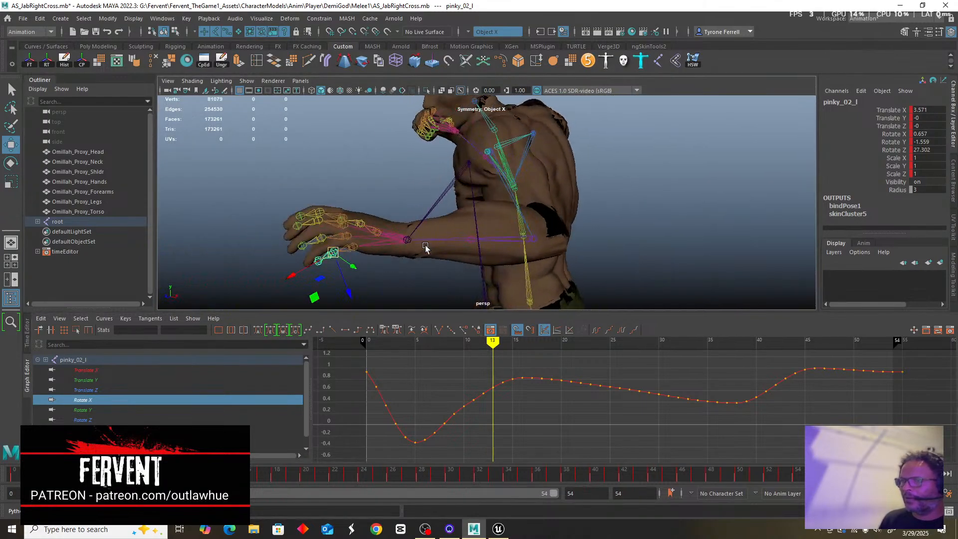
pyautogui.moveTo(492, 342)
pyautogui.mouseDown()
pyautogui.moveTo(385, 349)
pyautogui.moveTo(487, 367)
pyautogui.moveTo(381, 368)
pyautogui.moveTo(474, 367)
pyautogui.mouseUp()
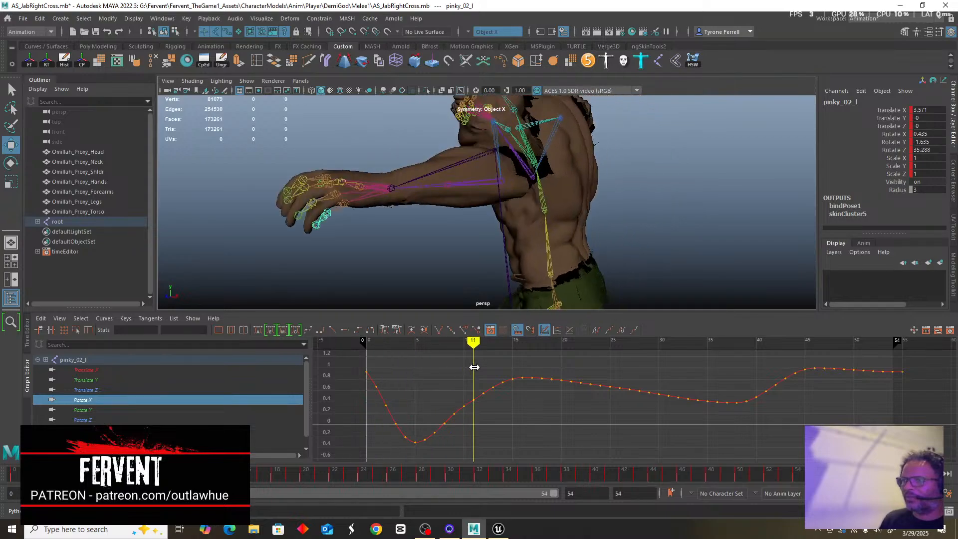
# Review the whole character's punch motion from several angles, checking the poses at frame 6 and frame 2.
pyautogui.scroll(-5, 367, 249)
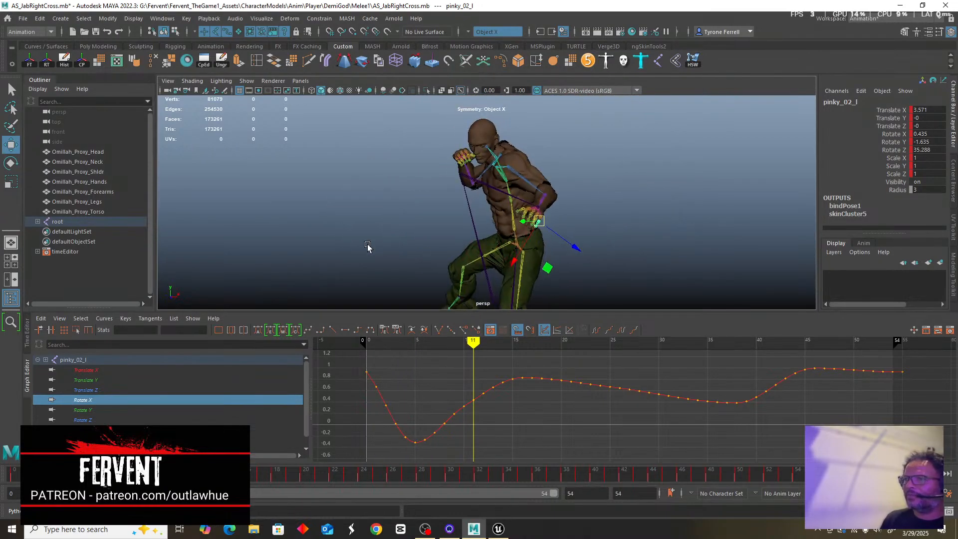
pyautogui.moveTo(368, 249)
pyautogui.keyDown('alt'); pyautogui.mouseDown()
pyautogui.moveTo(404, 259)
pyautogui.moveTo(460, 343)
pyautogui.moveTo(567, 360)
pyautogui.moveTo(378, 361)
pyautogui.moveTo(426, 367)
pyautogui.mouseUp(); pyautogui.keyUp('alt')
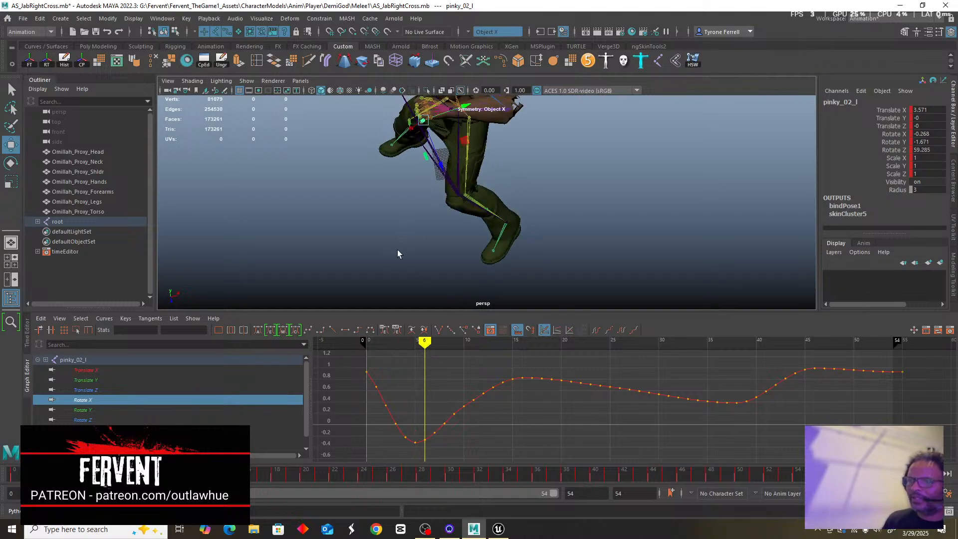
pyautogui.scroll(4, 377, 188)
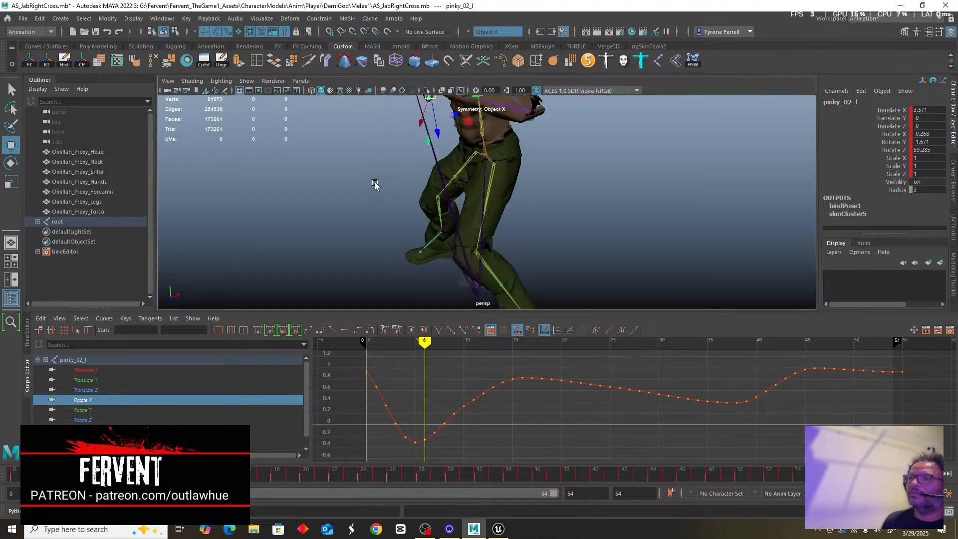
pyautogui.keyDown('alt'); pyautogui.moveTo(375, 184); pyautogui.dragTo(367, 168); pyautogui.keyUp('alt')
pyautogui.keyDown('alt'); pyautogui.moveTo(372, 157); pyautogui.dragTo(387, 248, button='middle'); pyautogui.keyUp('alt')
pyautogui.keyDown('alt'); pyautogui.moveTo(374, 185); pyautogui.dragTo(366, 218, button='middle'); pyautogui.keyUp('alt')
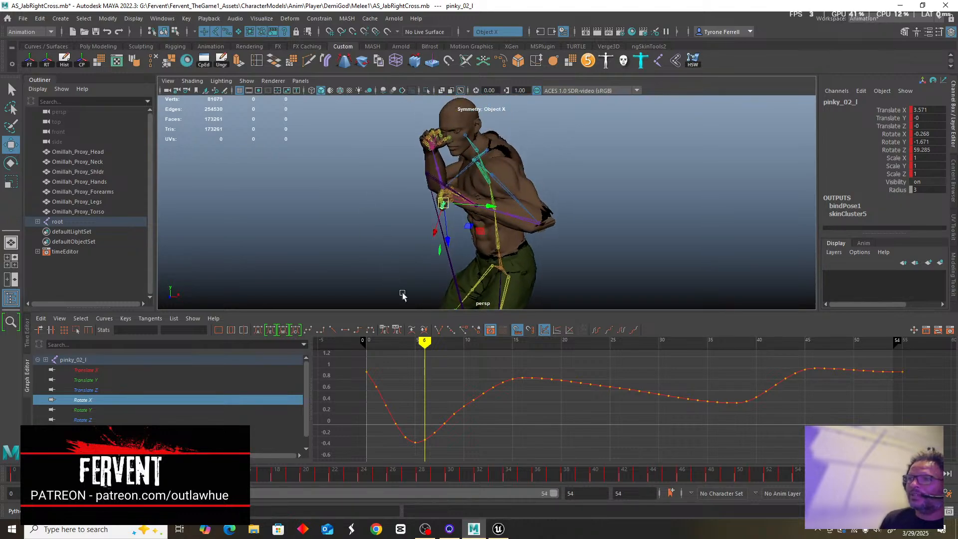
pyautogui.moveTo(426, 343)
pyautogui.mouseDown()
pyautogui.moveTo(374, 344)
pyautogui.moveTo(594, 358)
pyautogui.mouseUp()
pyautogui.moveTo(433, 350)
pyautogui.mouseDown()
pyautogui.moveTo(369, 353)
pyautogui.moveTo(590, 365)
pyautogui.moveTo(385, 372)
pyautogui.mouseUp()
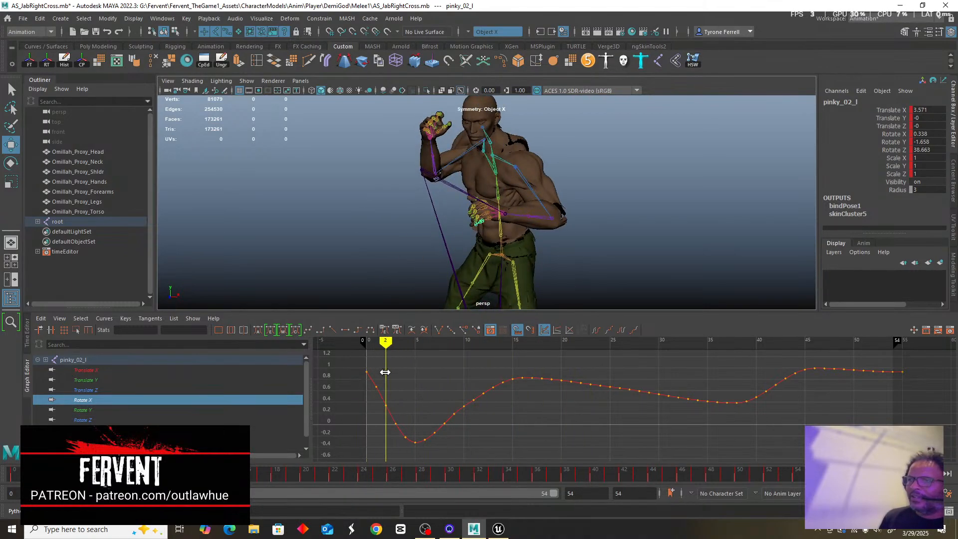
# Inspect the left hand and finger poses at frames 2 and 4 from close up and from the front.
pyautogui.scroll(5, 348, 221)
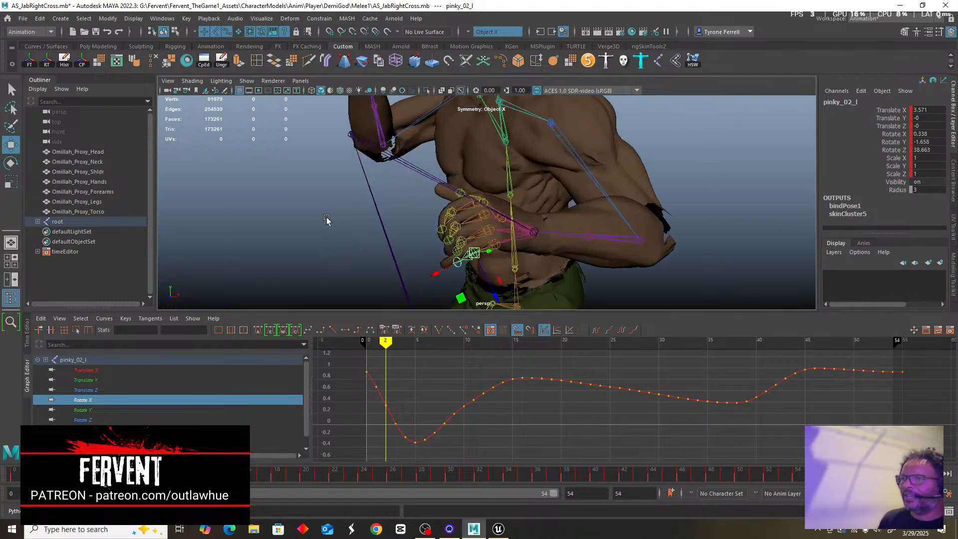
pyautogui.keyDown('alt'); pyautogui.moveTo(306, 225); pyautogui.dragTo(327, 218); pyautogui.keyUp('alt')
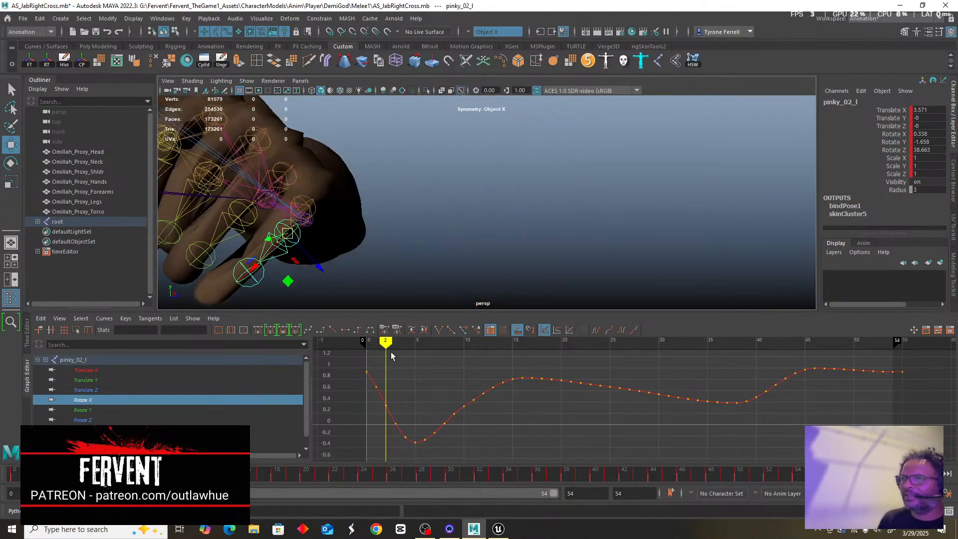
pyautogui.moveTo(386, 342); pyautogui.dragTo(406, 342)
pyautogui.scroll(-6, 490, 203)
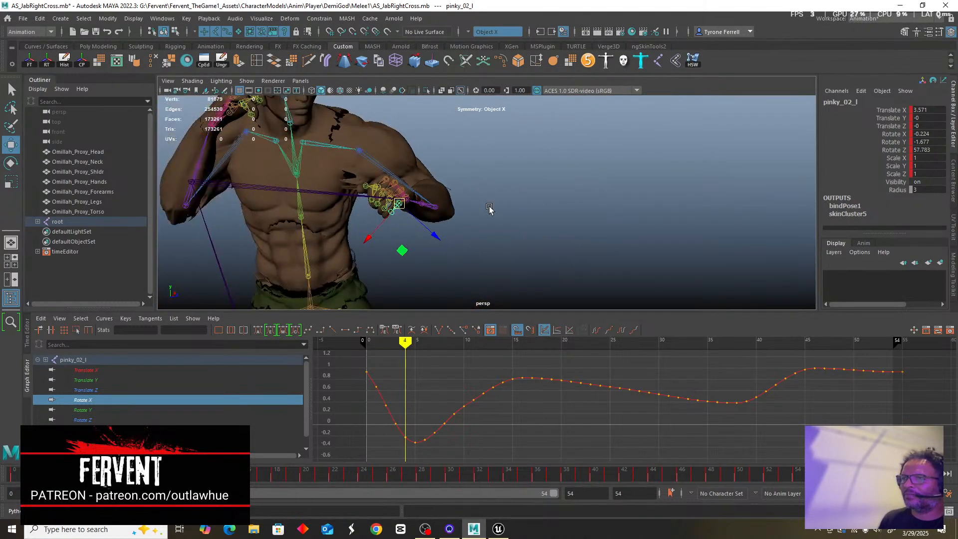
pyautogui.keyDown('alt'); pyautogui.moveTo(509, 242); pyautogui.dragTo(429, 244); pyautogui.keyUp('alt')
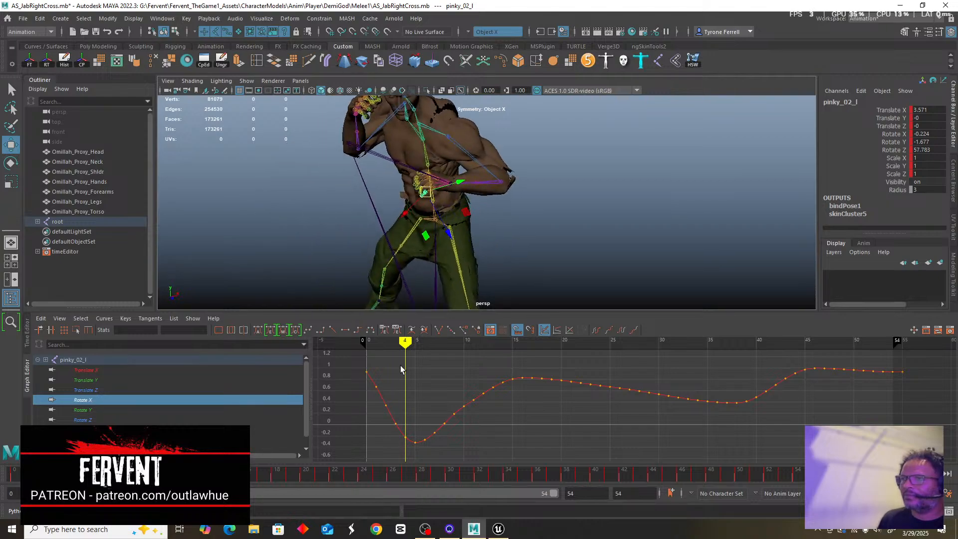
# Play through the later frames and examine the left arm and hand poses at frames 48, 37 and 46.
pyautogui.moveTo(405, 343)
pyautogui.mouseDown()
pyautogui.moveTo(707, 347)
pyautogui.moveTo(366, 369)
pyautogui.moveTo(833, 382)
pyautogui.moveTo(337, 389)
pyautogui.moveTo(410, 401)
pyautogui.moveTo(778, 391)
pyautogui.moveTo(385, 403)
pyautogui.moveTo(825, 396)
pyautogui.moveTo(772, 412)
pyautogui.moveTo(834, 410)
pyautogui.mouseUp()
pyautogui.scroll(-5, 573, 192)
pyautogui.scroll(4, 637, 221)
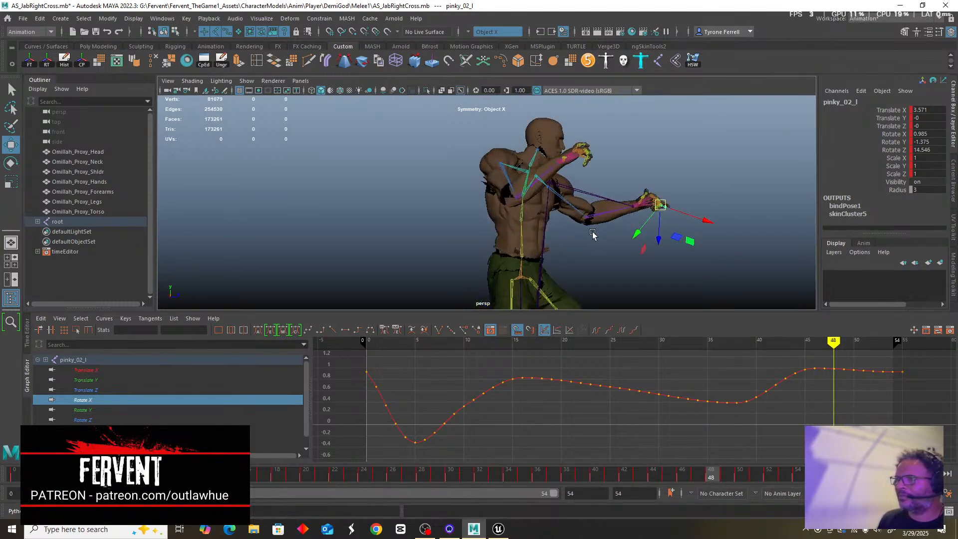
pyautogui.keyDown('alt'); pyautogui.moveTo(594, 232); pyautogui.dragTo(511, 254); pyautogui.keyUp('alt')
pyautogui.keyDown('alt'); pyautogui.moveTo(511, 254); pyautogui.dragTo(399, 198, button='middle'); pyautogui.keyUp('alt')
pyautogui.scroll(2, 349, 213)
pyautogui.keyDown('alt'); pyautogui.moveTo(329, 206); pyautogui.dragTo(348, 214, button='middle'); pyautogui.keyUp('alt')
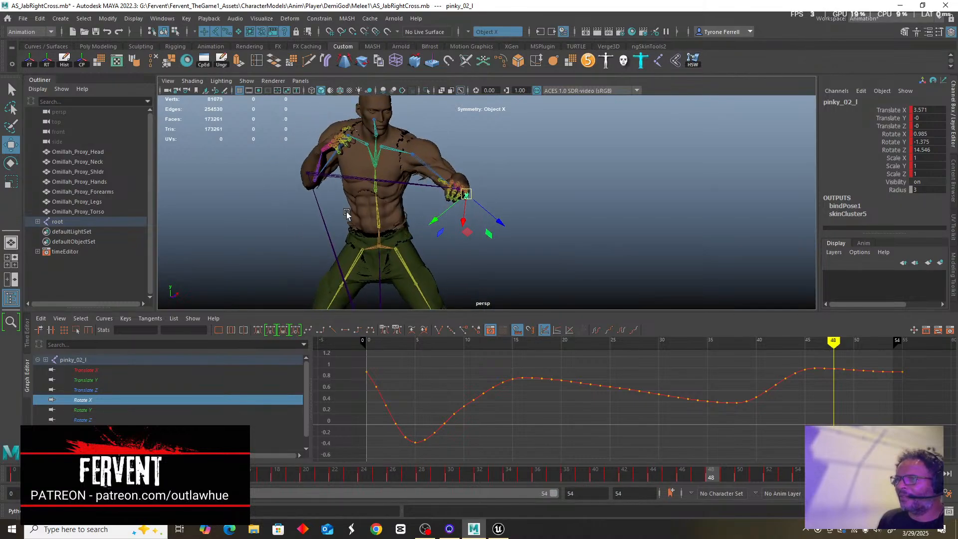
pyautogui.keyDown('alt'); pyautogui.moveTo(348, 214); pyautogui.dragTo(535, 263); pyautogui.keyUp('alt')
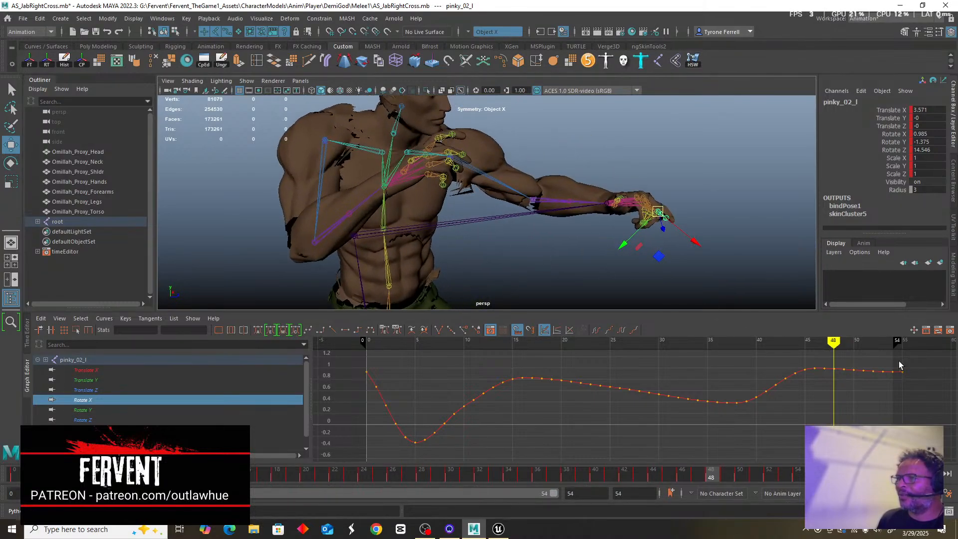
pyautogui.moveTo(831, 341)
pyautogui.mouseDown()
pyautogui.moveTo(869, 343)
pyautogui.moveTo(405, 367)
pyautogui.moveTo(729, 382)
pyautogui.mouseUp()
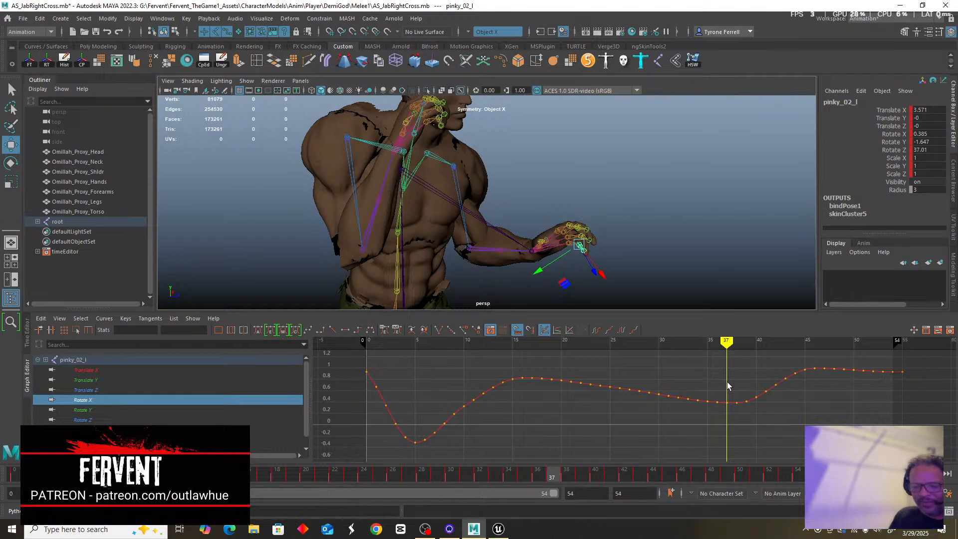
pyautogui.moveTo(726, 345)
pyautogui.mouseDown()
pyautogui.moveTo(389, 349)
pyautogui.moveTo(736, 376)
pyautogui.moveTo(814, 371)
pyautogui.mouseUp()
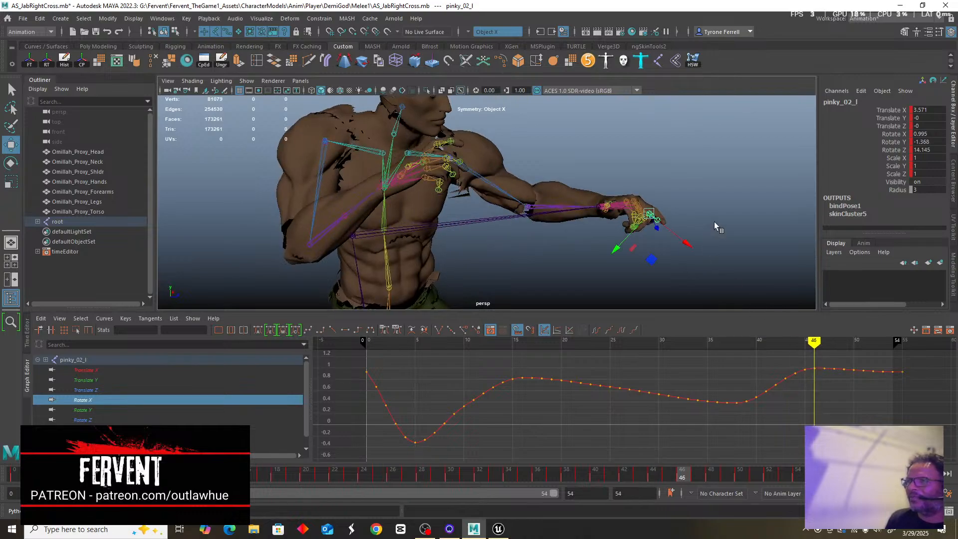
# Delete pinky_02_l's Rotate X keys from frame 41 to the end of the curve.
pyautogui.keyDown('alt'); pyautogui.moveTo(718, 225); pyautogui.dragTo(530, 215); pyautogui.keyUp('alt')
pyautogui.keyDown('alt'); pyautogui.moveTo(462, 209); pyautogui.dragTo(484, 145, button='middle'); pyautogui.keyUp('alt')
pyautogui.keyDown('alt'); pyautogui.moveTo(413, 200); pyautogui.dragTo(707, 257, button='right'); pyautogui.keyUp('alt')
pyautogui.keyDown('alt'); pyautogui.moveTo(465, 260); pyautogui.dragTo(462, 265, button='middle'); pyautogui.keyUp('alt')
pyautogui.moveTo(462, 266)
pyautogui.keyDown('alt'); pyautogui.mouseDown()
pyautogui.moveTo(442, 259)
pyautogui.moveTo(459, 250)
pyautogui.mouseUp(); pyautogui.keyUp('alt')
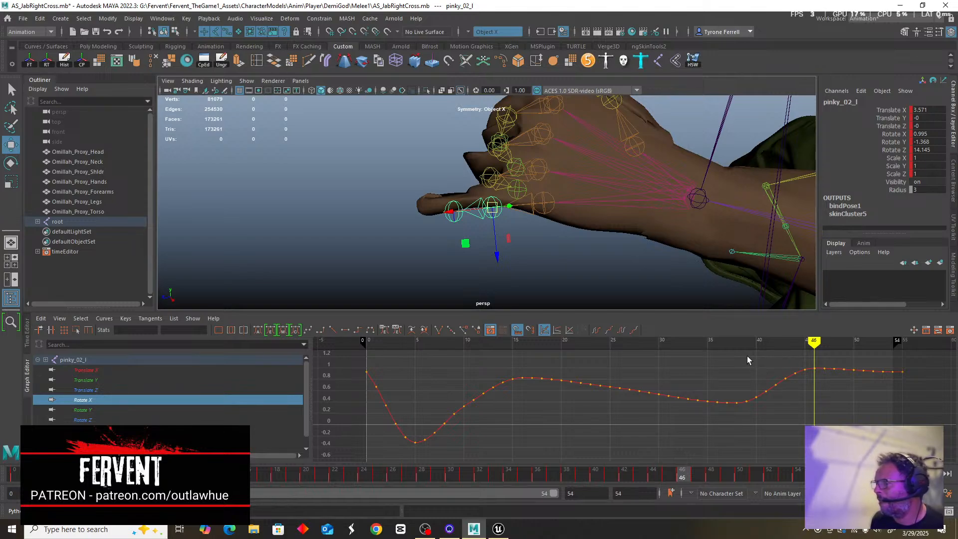
pyautogui.moveTo(760, 352); pyautogui.dragTo(908, 405)
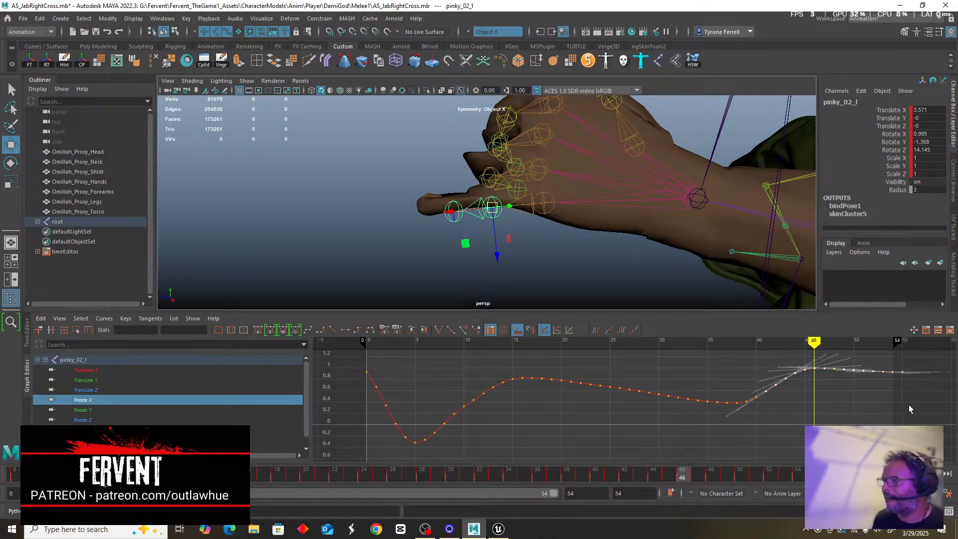
pyautogui.press('Delete')
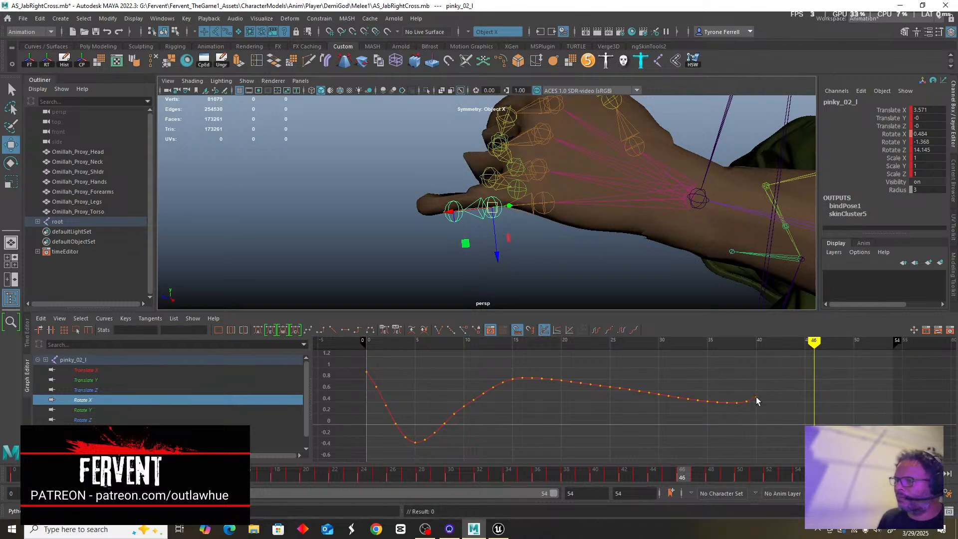
# Copy pinky_02_l's Rotate X key at frame 40 to frame 54 and flatten the curve between the two keys.
pyautogui.hotkey('ctrl', 'c')
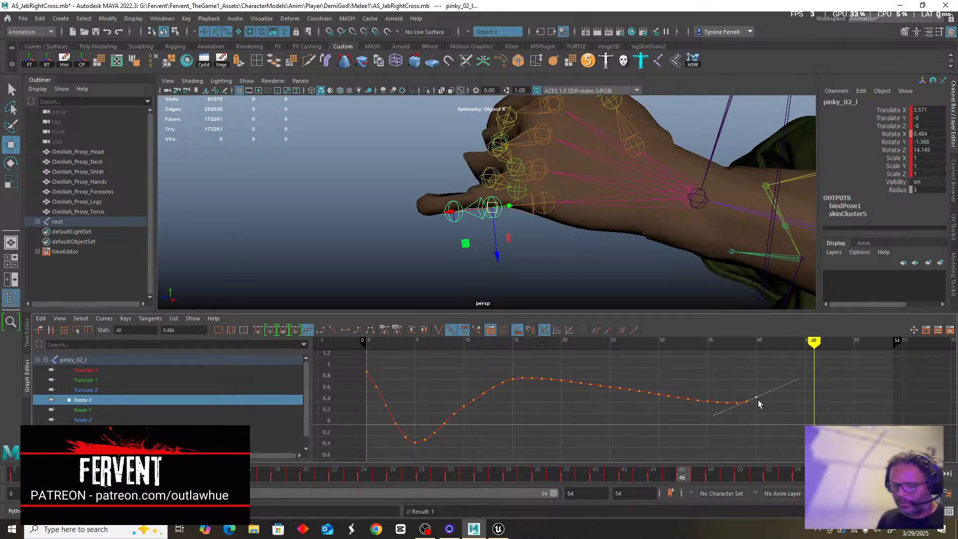
pyautogui.moveTo(814, 341); pyautogui.dragTo(892, 343)
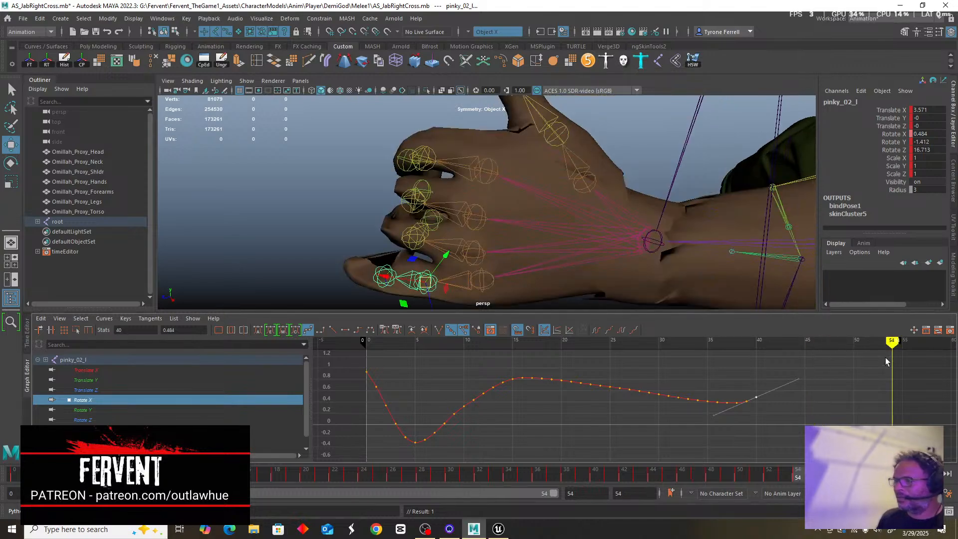
pyautogui.hotkey('ctrl', 'v')
pyautogui.moveTo(915, 373); pyautogui.dragTo(905, 406)
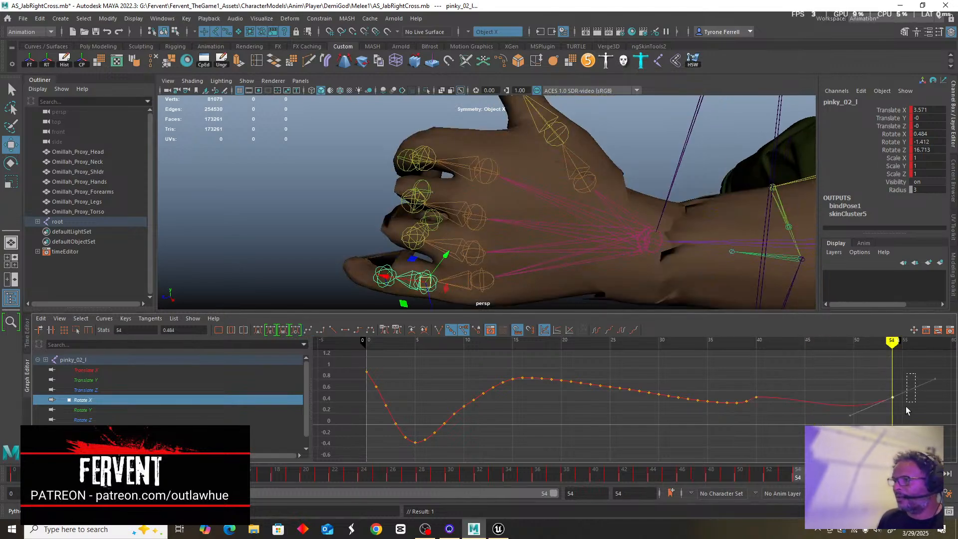
pyautogui.moveTo(754, 428); pyautogui.dragTo(754, 429)
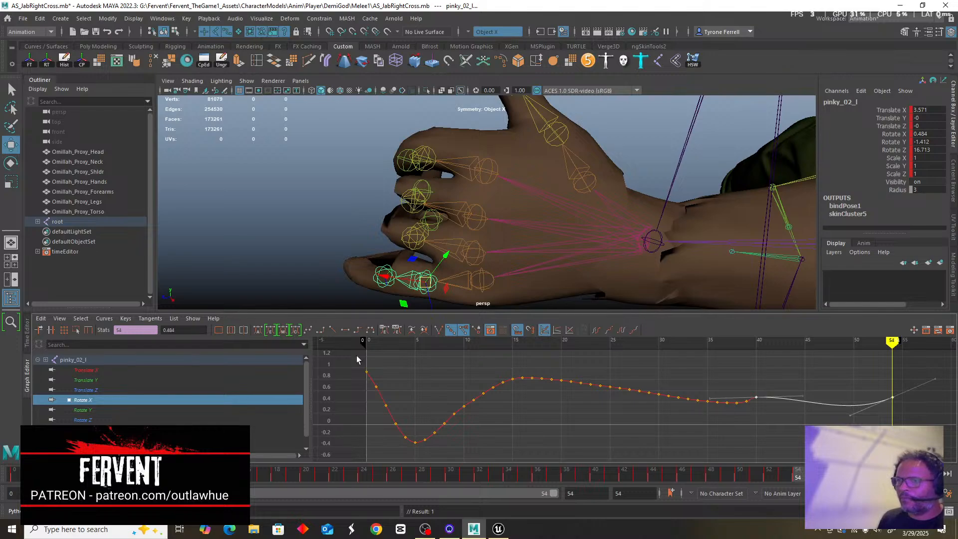
pyautogui.click(256, 331)
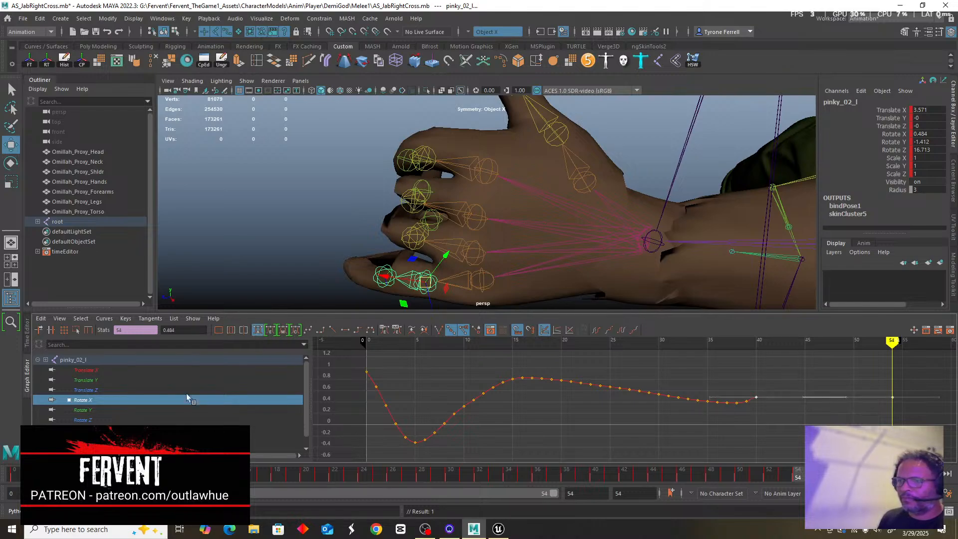
# Delete pinky_02_l's Rotate Y keys after frame 41 and copy the frame 41 key to frame 54.
pyautogui.click(78, 410)
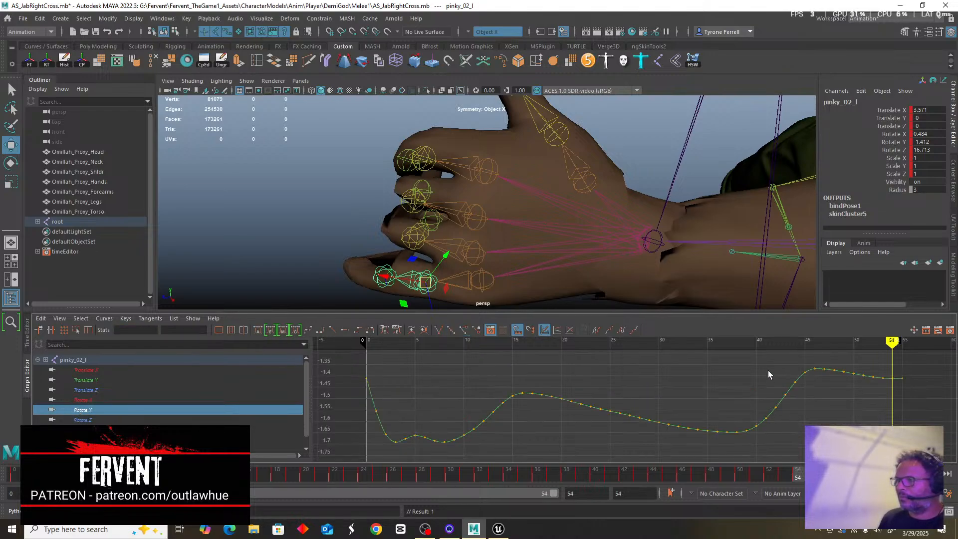
pyautogui.moveTo(769, 355); pyautogui.dragTo(919, 440)
pyautogui.press('Delete')
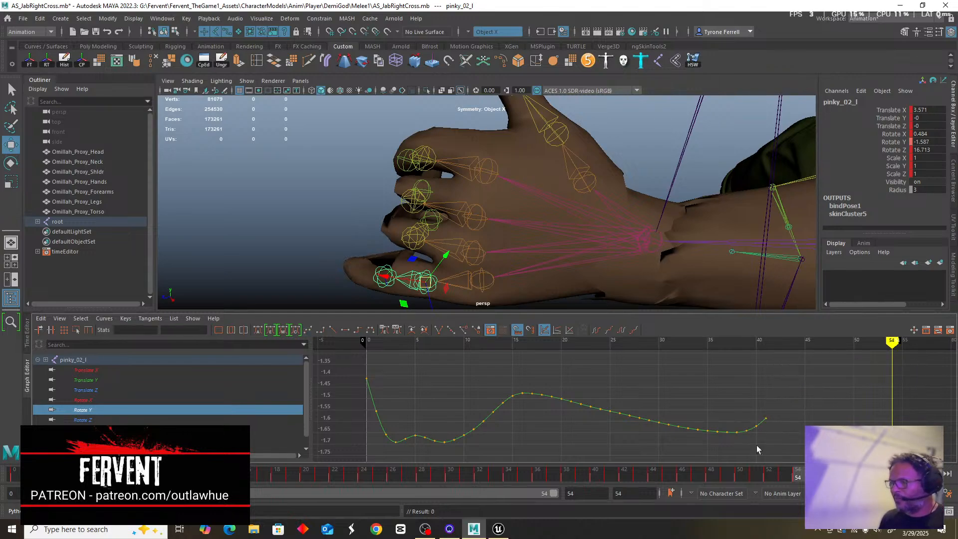
pyautogui.click(766, 419)
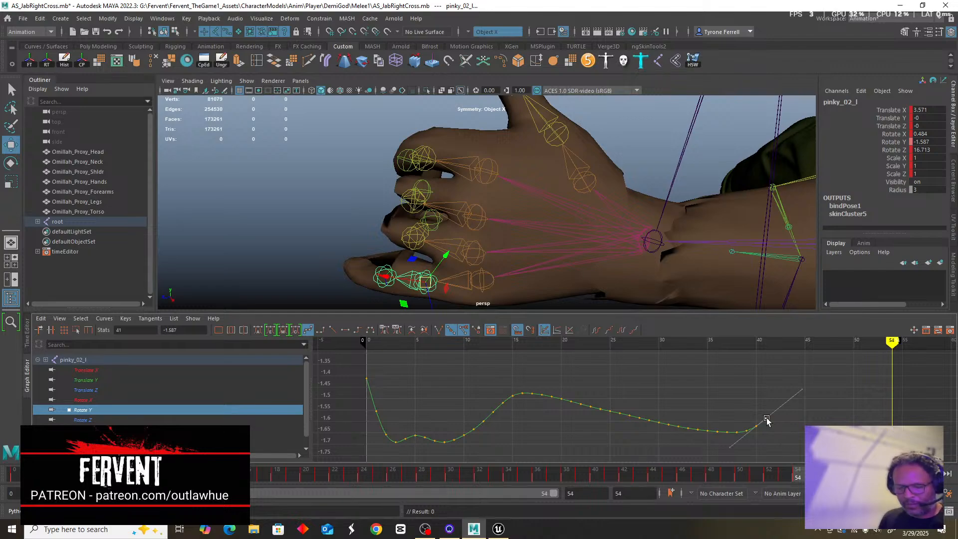
pyautogui.press('s')
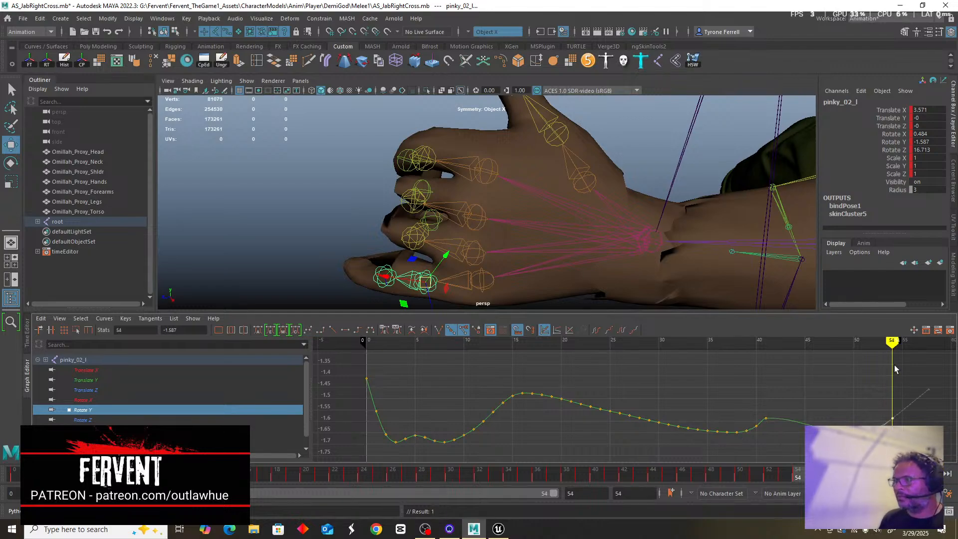
# Examine the left hand and upper body poses at frames 54, 2 and 53 from close up and from the front.
pyautogui.scroll(-5, 380, 199)
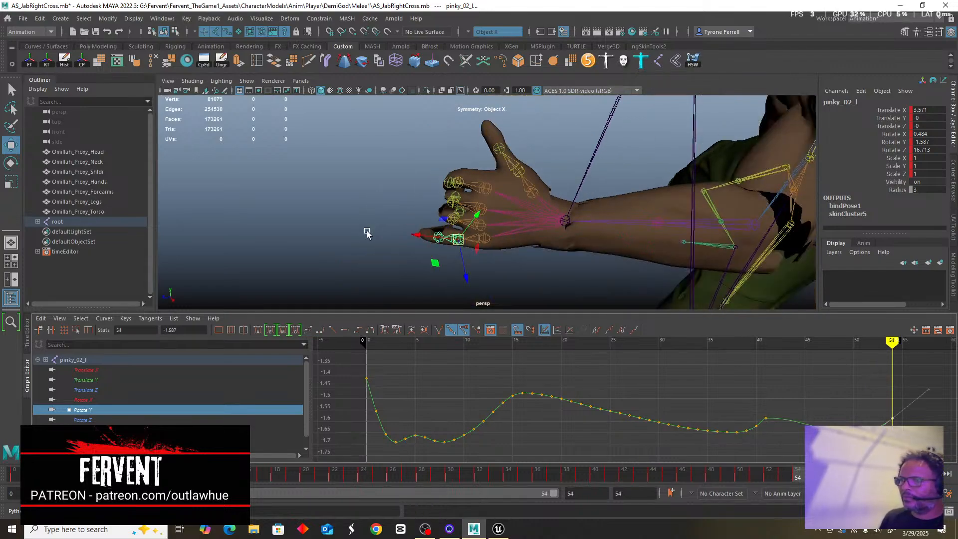
pyautogui.keyDown('alt'); pyautogui.moveTo(344, 208); pyautogui.dragTo(492, 275); pyautogui.keyUp('alt')
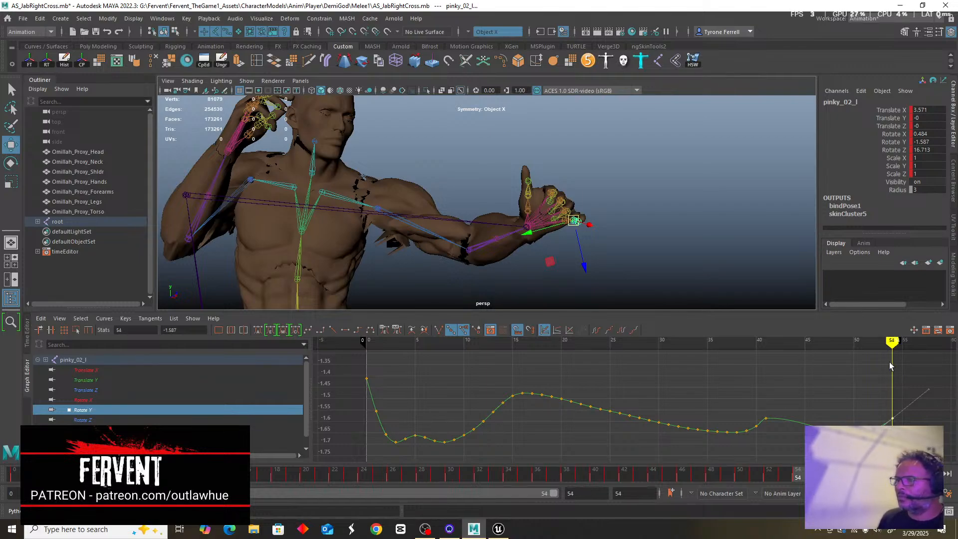
pyautogui.moveTo(893, 342)
pyautogui.mouseDown()
pyautogui.moveTo(635, 360)
pyautogui.moveTo(366, 354)
pyautogui.moveTo(390, 379)
pyautogui.mouseUp()
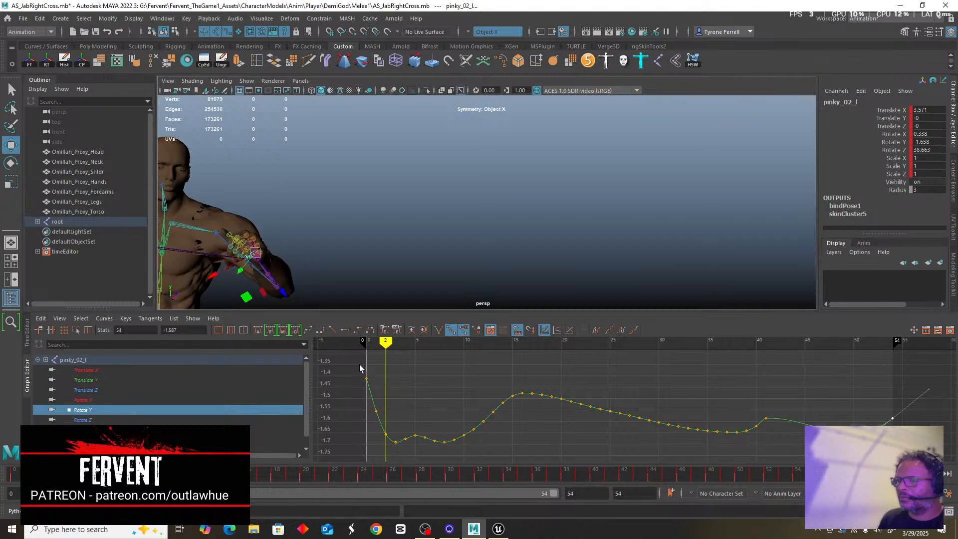
pyautogui.moveTo(384, 445); pyautogui.dragTo(385, 446)
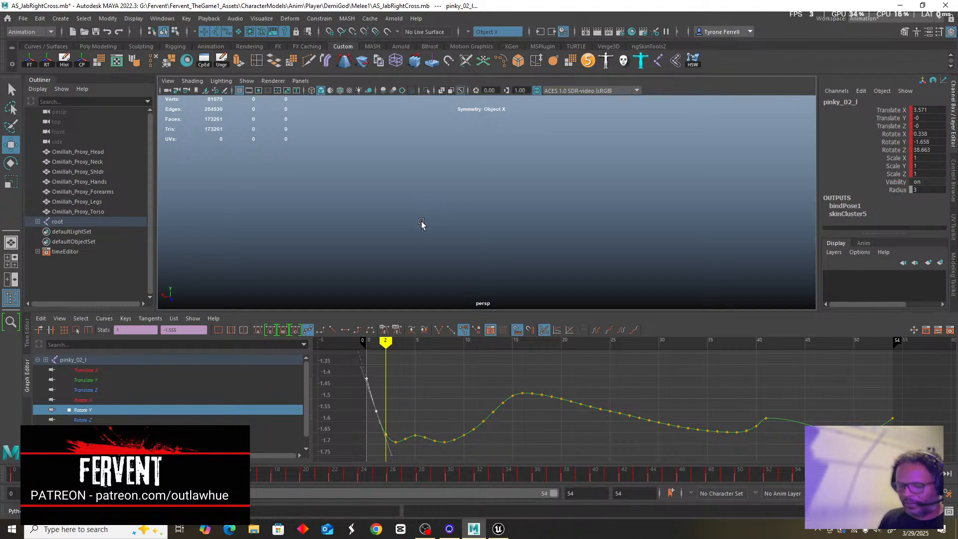
pyautogui.keyDown('alt'); pyautogui.moveTo(466, 213); pyautogui.dragTo(501, 211); pyautogui.keyUp('alt')
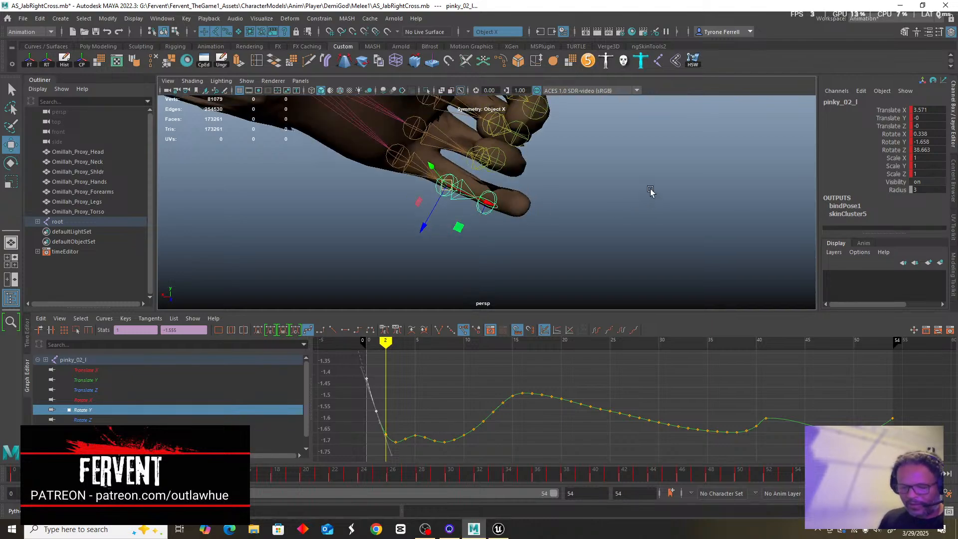
pyautogui.keyDown('alt'); pyautogui.moveTo(650, 191); pyautogui.dragTo(478, 197); pyautogui.keyUp('alt')
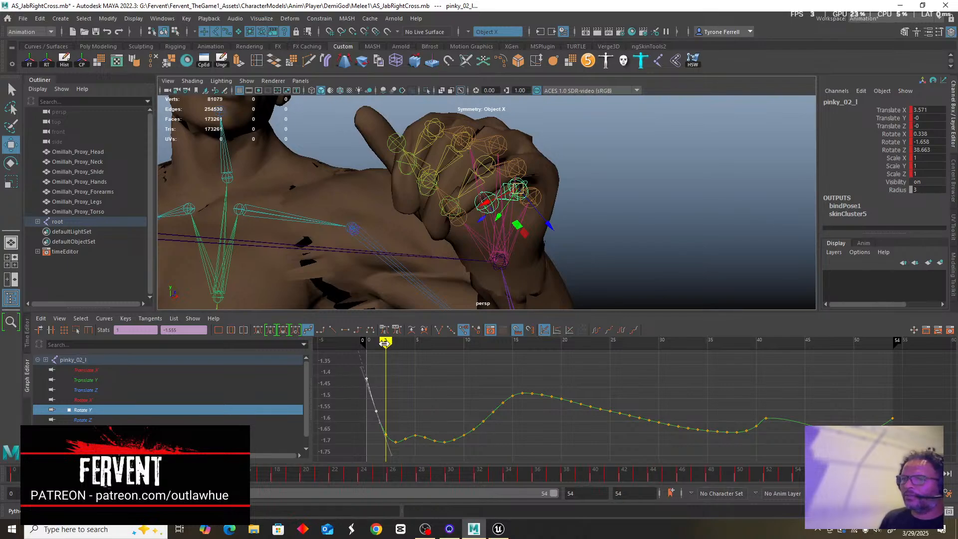
pyautogui.moveTo(384, 342); pyautogui.dragTo(882, 342)
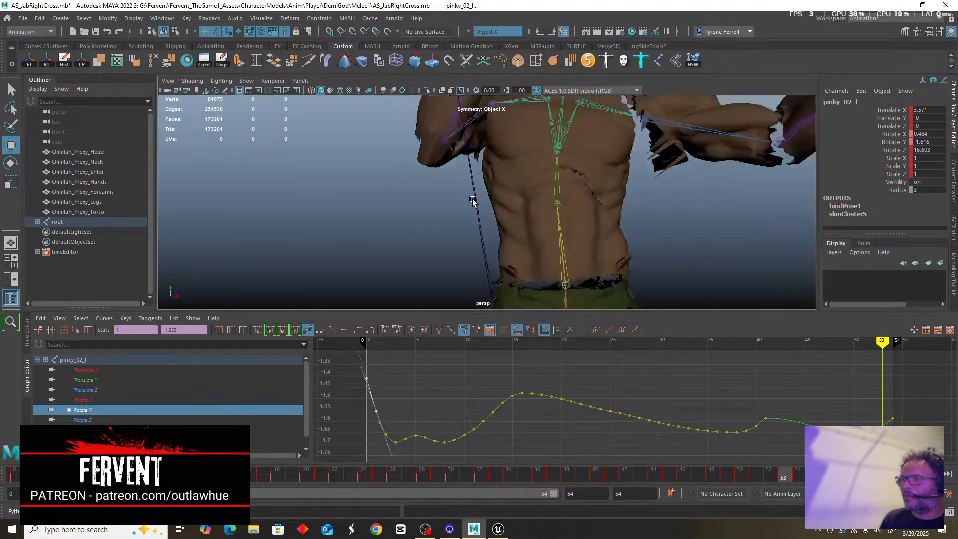
pyautogui.scroll(-6, 473, 201)
pyautogui.keyDown('alt'); pyautogui.moveTo(504, 193); pyautogui.dragTo(429, 207); pyautogui.keyUp('alt')
pyautogui.keyDown('alt'); pyautogui.moveTo(429, 207); pyautogui.dragTo(644, 239, button='right'); pyautogui.keyUp('alt')
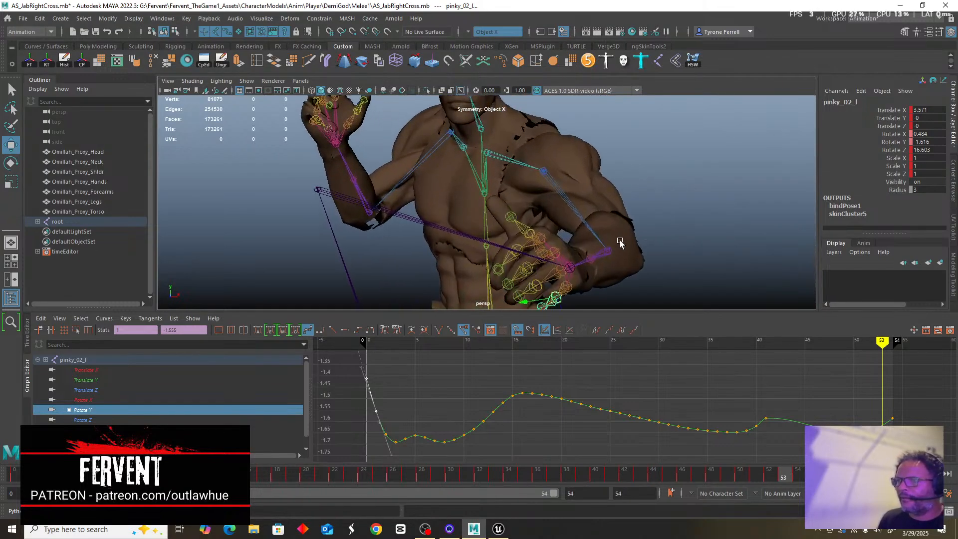
# Compare pinky_02_l's Rotate X, Y and Z curves while inspecting the left hand pose at frame 53.
pyautogui.click(88, 420)
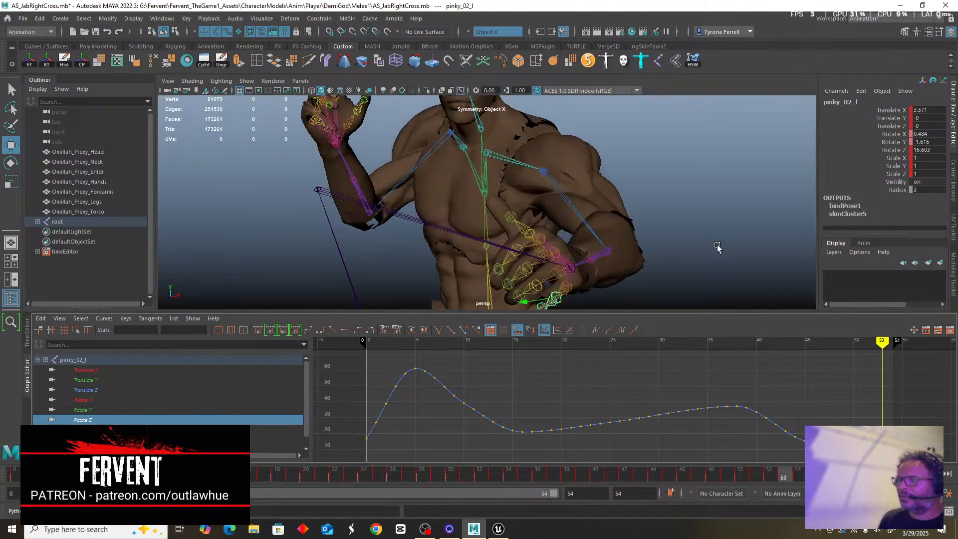
pyautogui.keyDown('alt'); pyautogui.moveTo(702, 250); pyautogui.dragTo(688, 251); pyautogui.keyUp('alt')
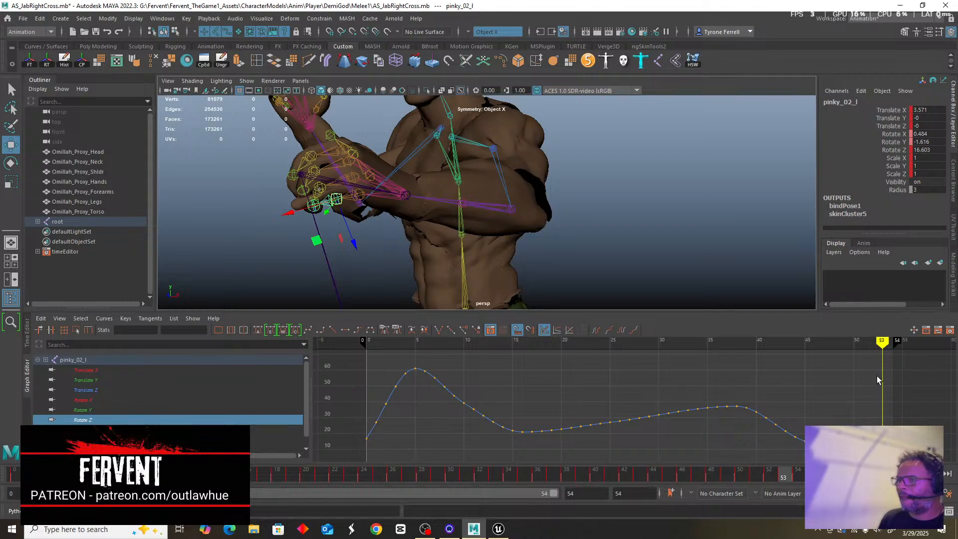
pyautogui.click(83, 410)
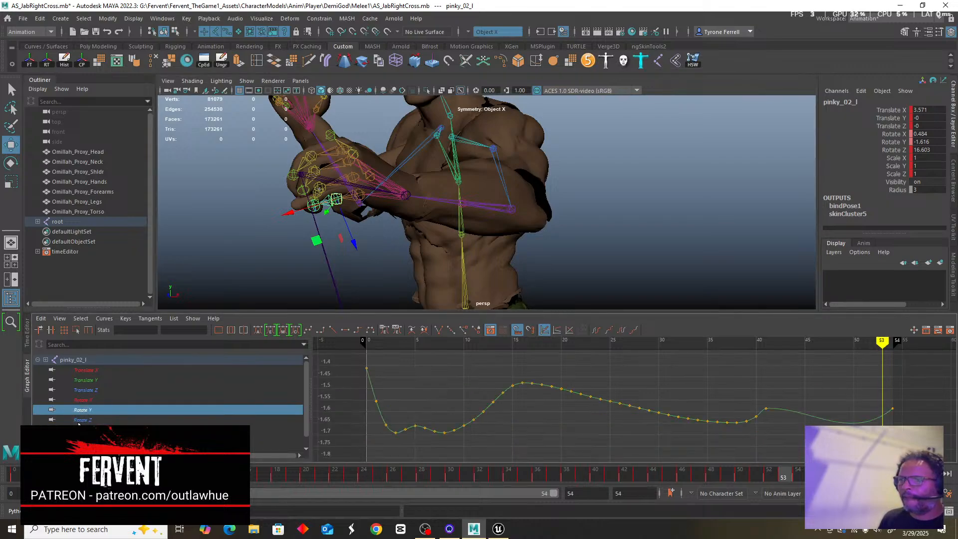
pyautogui.click(82, 420)
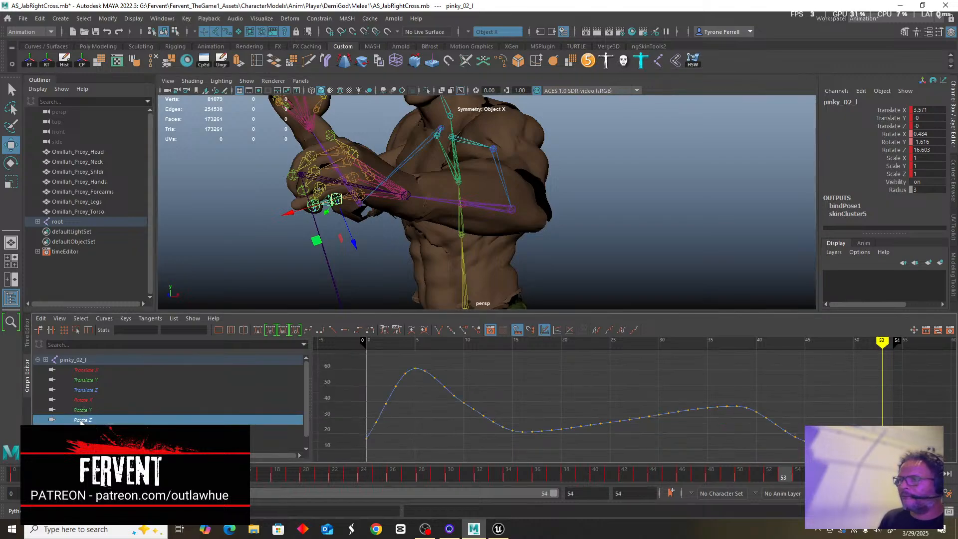
pyautogui.click(83, 412)
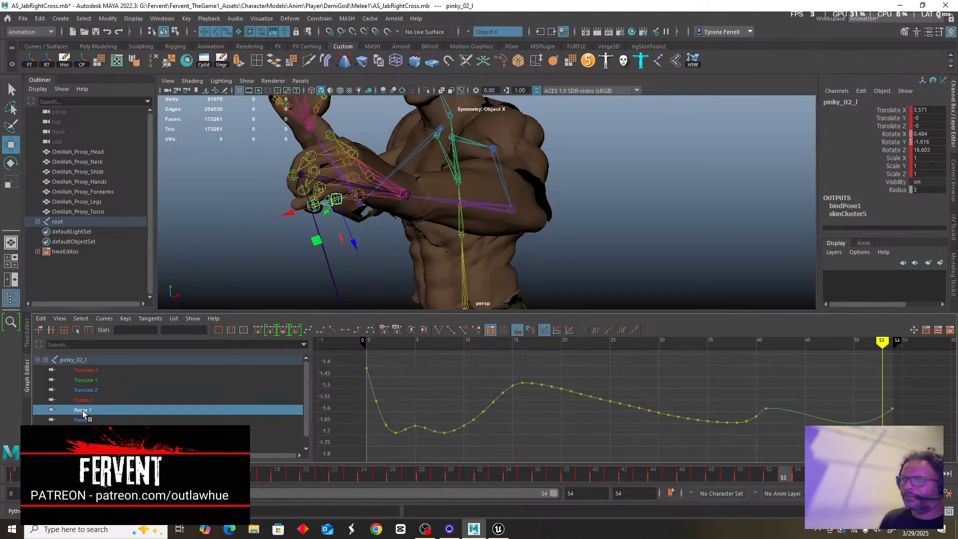
pyautogui.scroll(-5, 607, 233)
pyautogui.keyDown('alt'); pyautogui.moveTo(591, 232); pyautogui.dragTo(567, 238); pyautogui.keyUp('alt')
pyautogui.scroll(5, 554, 237)
pyautogui.keyDown('alt'); pyautogui.moveTo(667, 279); pyautogui.dragTo(473, 239); pyautogui.keyUp('alt')
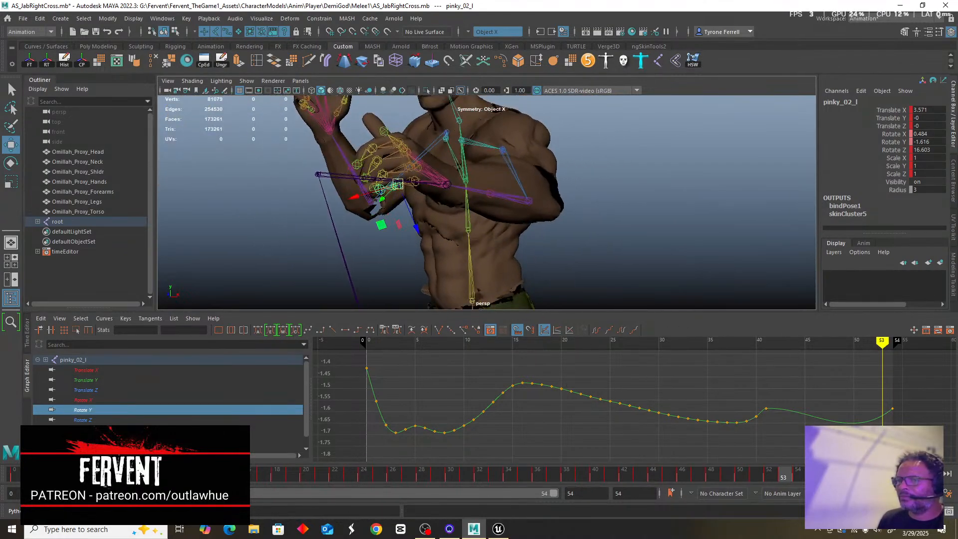
pyautogui.click(90, 400)
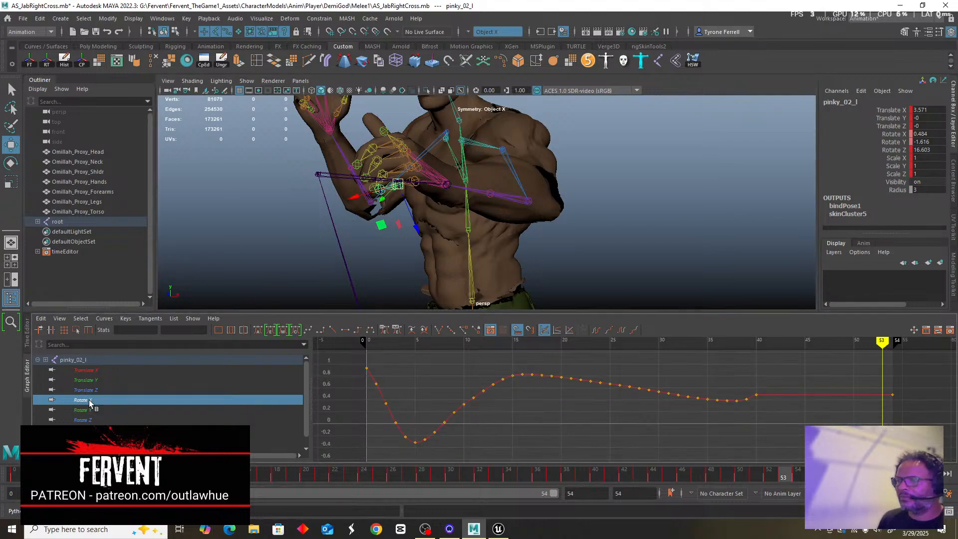
pyautogui.click(87, 420)
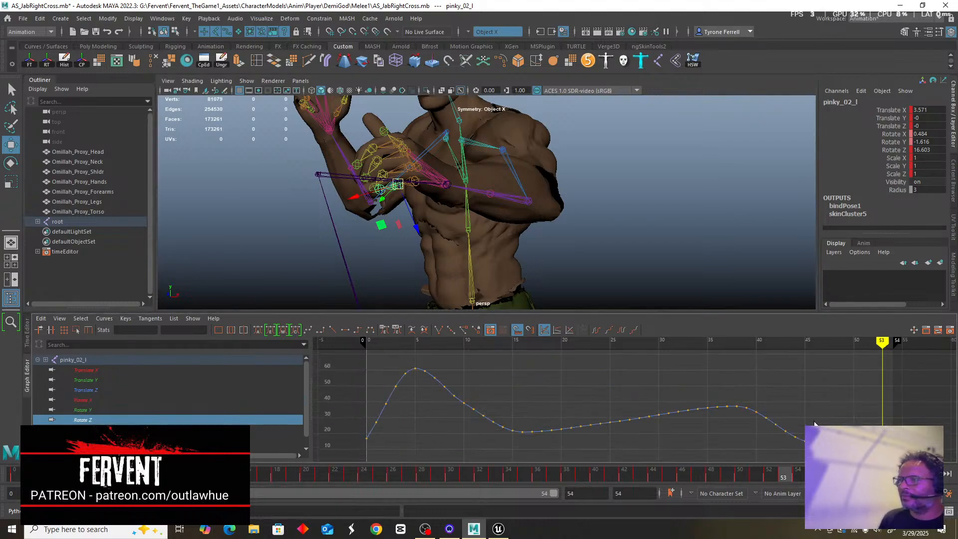
# Replace pinky_02_l's Rotate Z keys after frame 42 with a copy of the frame 42 key at frame 54, flattening the curve between them.
pyautogui.moveTo(883, 342)
pyautogui.mouseDown()
pyautogui.moveTo(754, 352)
pyautogui.moveTo(891, 357)
pyautogui.mouseUp()
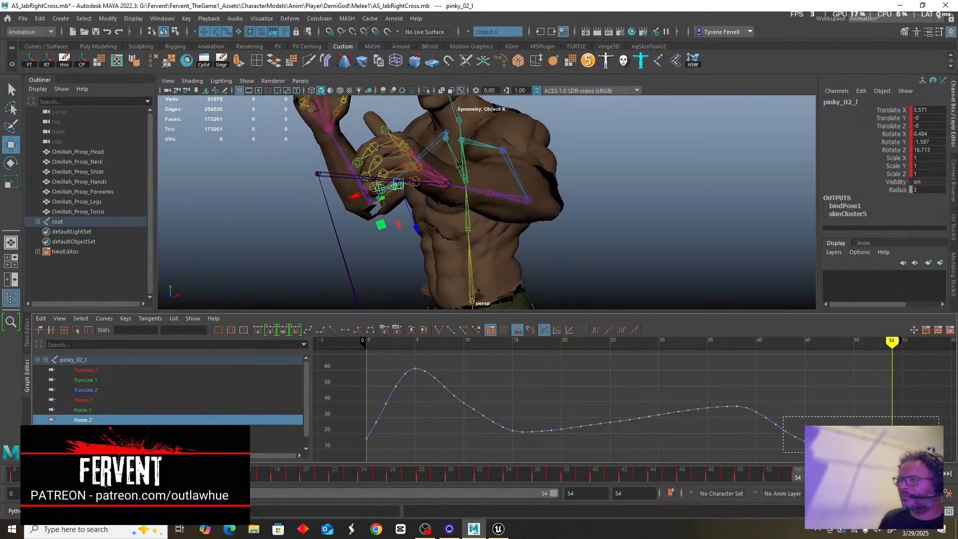
pyautogui.moveTo(783, 416); pyautogui.dragTo(939, 451)
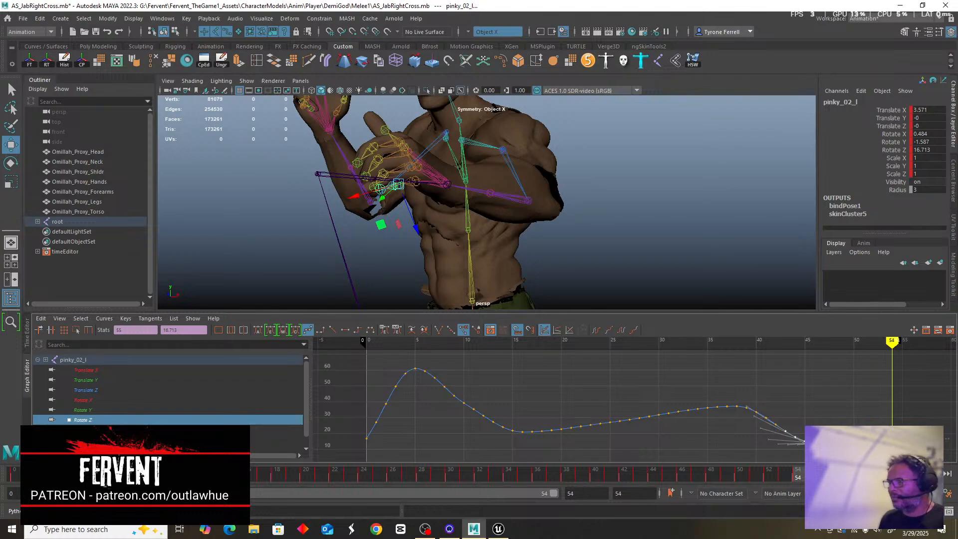
pyautogui.press('Delete')
pyautogui.click(776, 426)
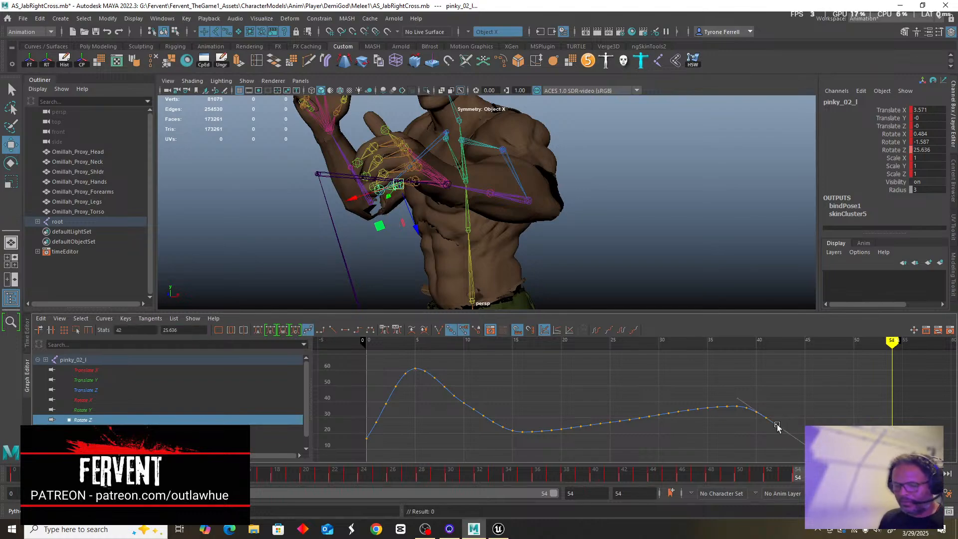
pyautogui.press('s')
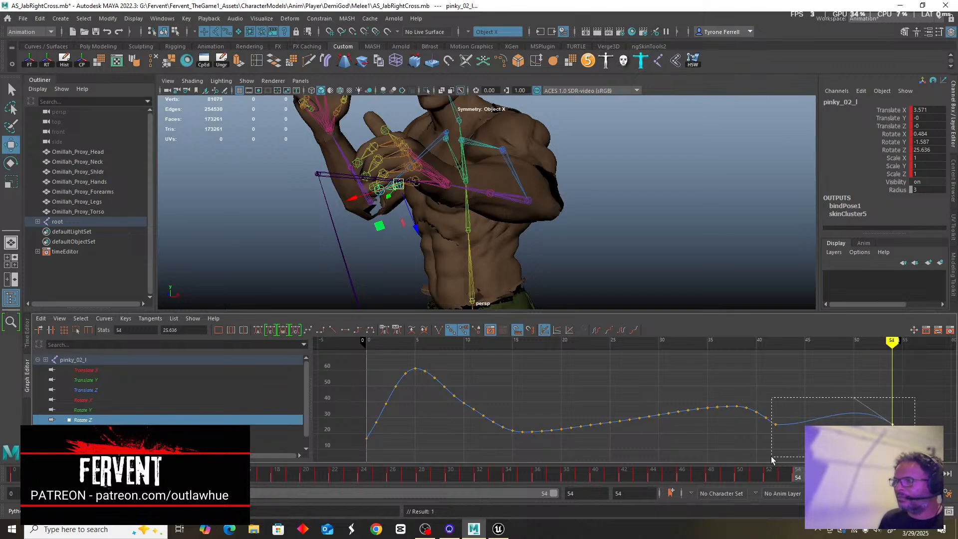
pyautogui.moveTo(771, 459); pyautogui.dragTo(772, 459)
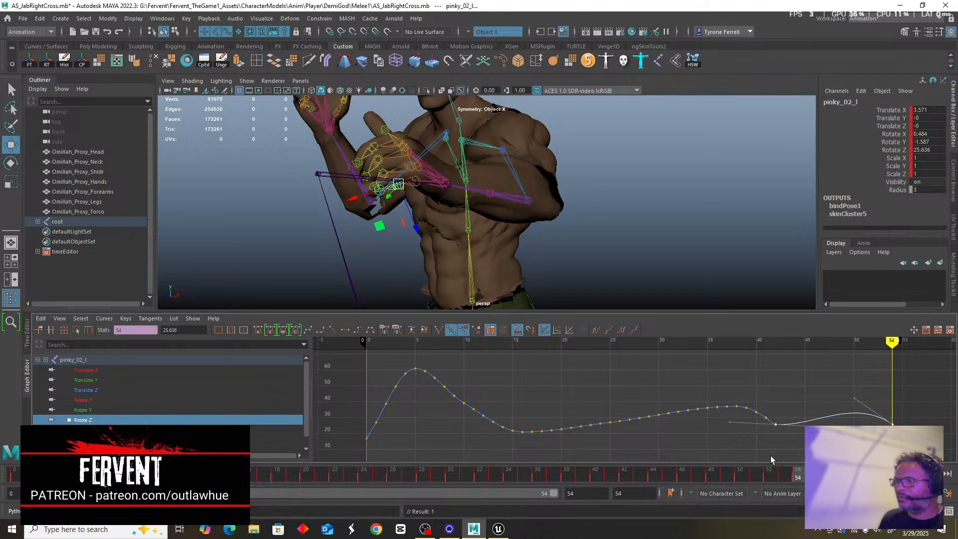
pyautogui.click(258, 330)
# Select the left thumb joint thumb_03_l and examine the hand pose at frame 54 from the front and side.
pyautogui.moveTo(850, 349)
pyautogui.mouseDown()
pyautogui.moveTo(766, 349)
pyautogui.moveTo(890, 354)
pyautogui.mouseUp()
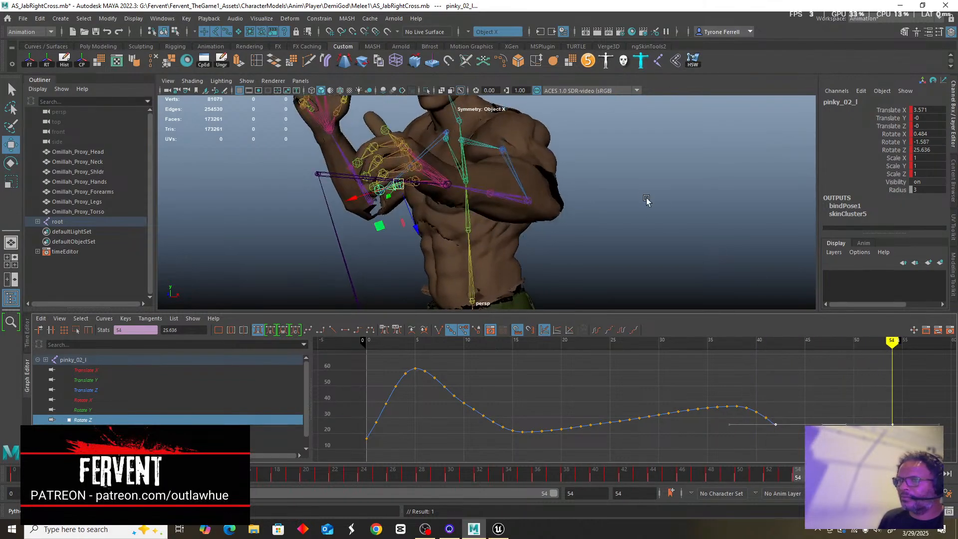
pyautogui.scroll(-4, 647, 200)
pyautogui.keyDown('alt'); pyautogui.moveTo(581, 188); pyautogui.dragTo(654, 240); pyautogui.keyUp('alt')
pyautogui.scroll(3, 612, 188)
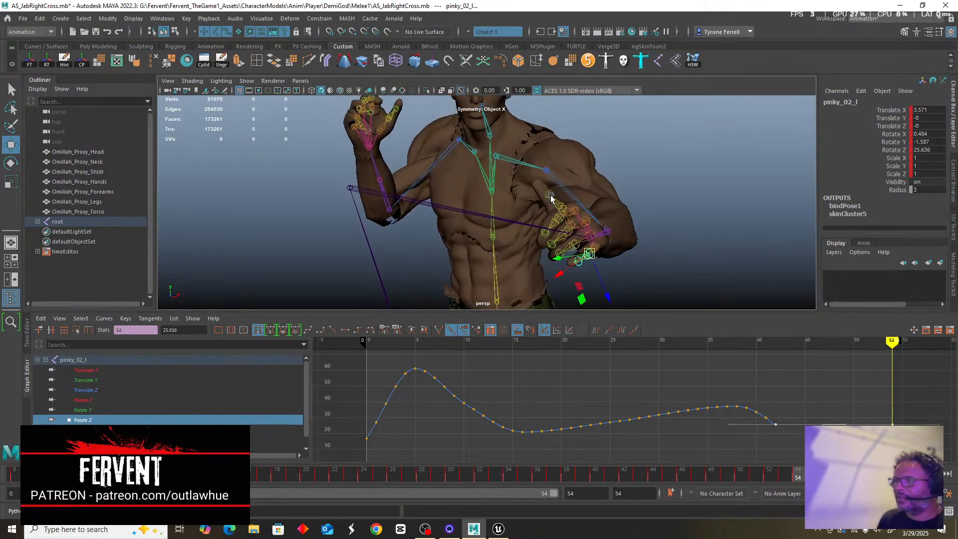
pyautogui.click(550, 196)
pyautogui.scroll(-2, 647, 214)
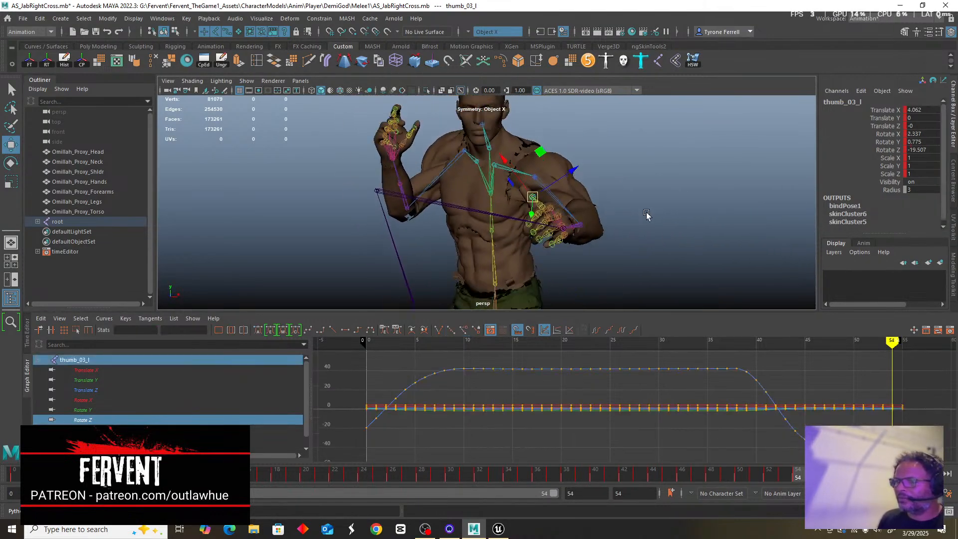
pyautogui.scroll(4, 647, 214)
pyautogui.keyDown('alt'); pyautogui.moveTo(743, 223); pyautogui.dragTo(859, 228); pyautogui.keyUp('alt')
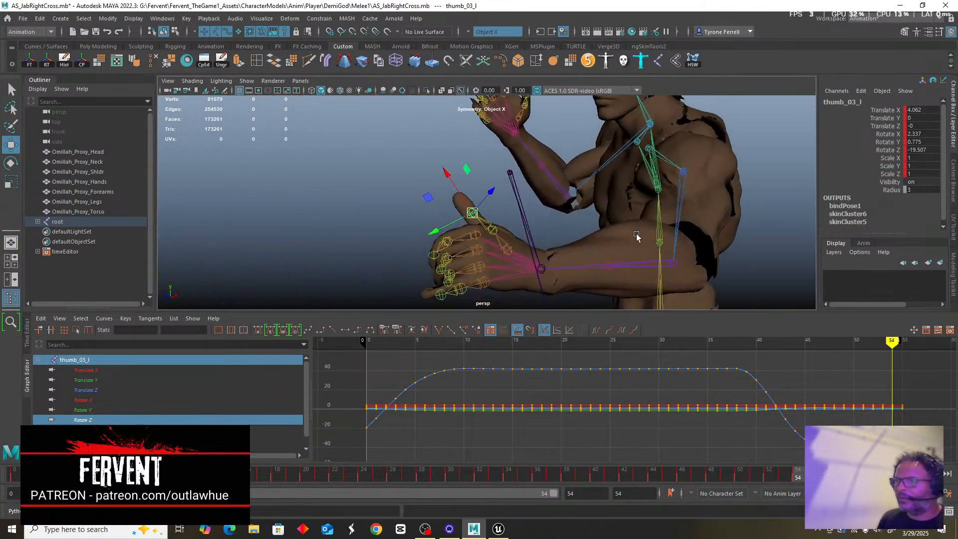
pyautogui.keyDown('alt'); pyautogui.moveTo(637, 237); pyautogui.dragTo(605, 233); pyautogui.keyUp('alt')
pyautogui.keyDown('alt'); pyautogui.moveTo(605, 234); pyautogui.dragTo(680, 220, button='middle'); pyautogui.keyUp('alt')
pyautogui.scroll(4, 566, 207)
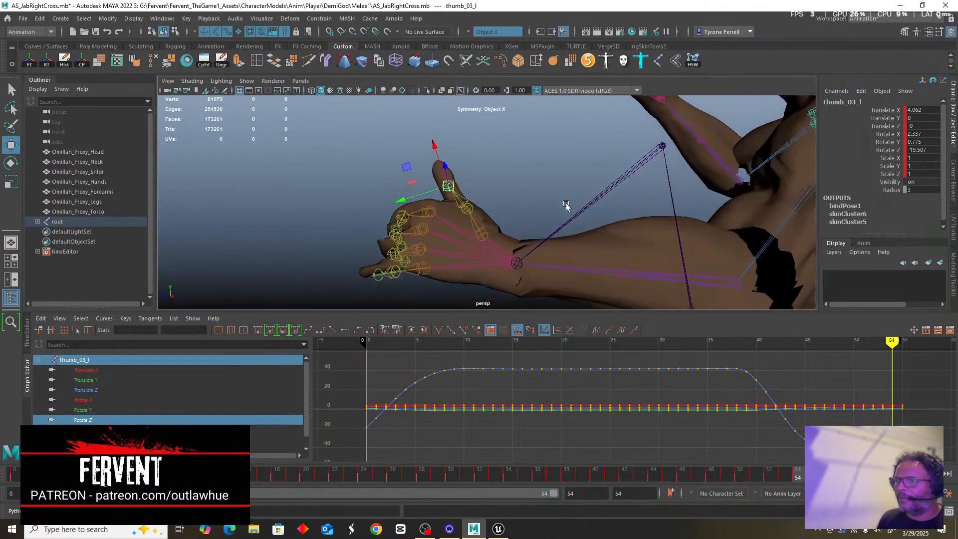
# Replace thumb_03_l's Rotate Z keys after frame 41 with a copy of the frame 41 key at frame 54, flattening the curve between them.
pyautogui.keyDown('alt'); pyautogui.moveTo(567, 208); pyautogui.dragTo(553, 221); pyautogui.keyUp('alt')
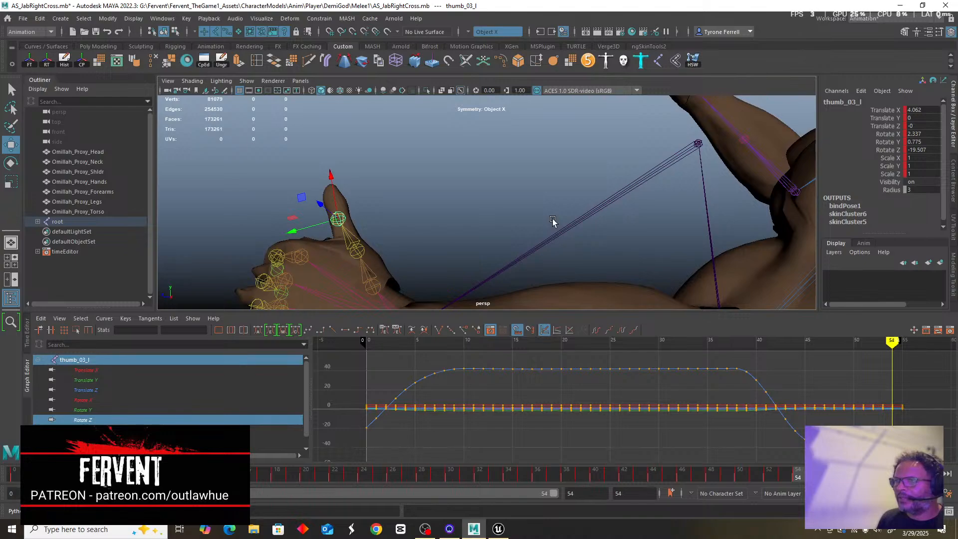
pyautogui.click(87, 419)
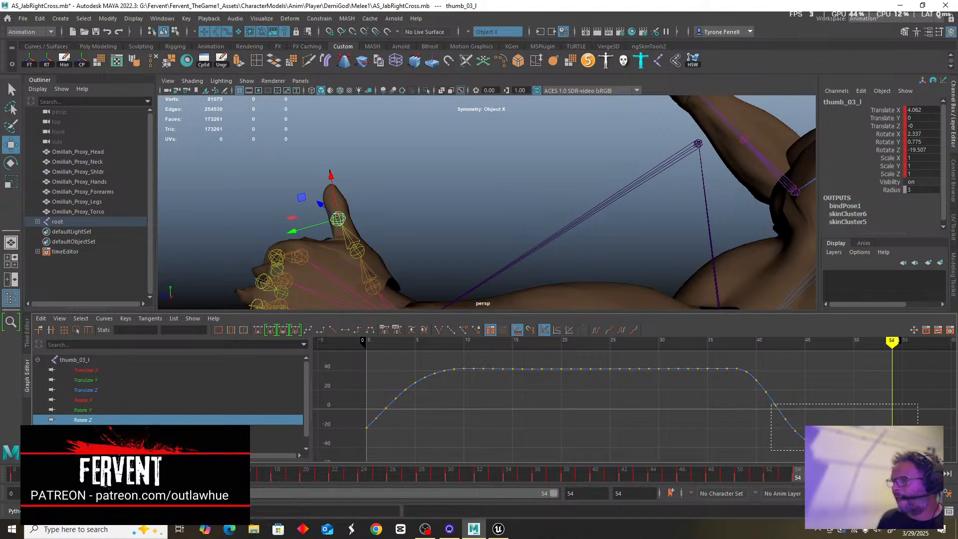
pyautogui.moveTo(770, 403); pyautogui.dragTo(918, 450)
pyautogui.press('Delete')
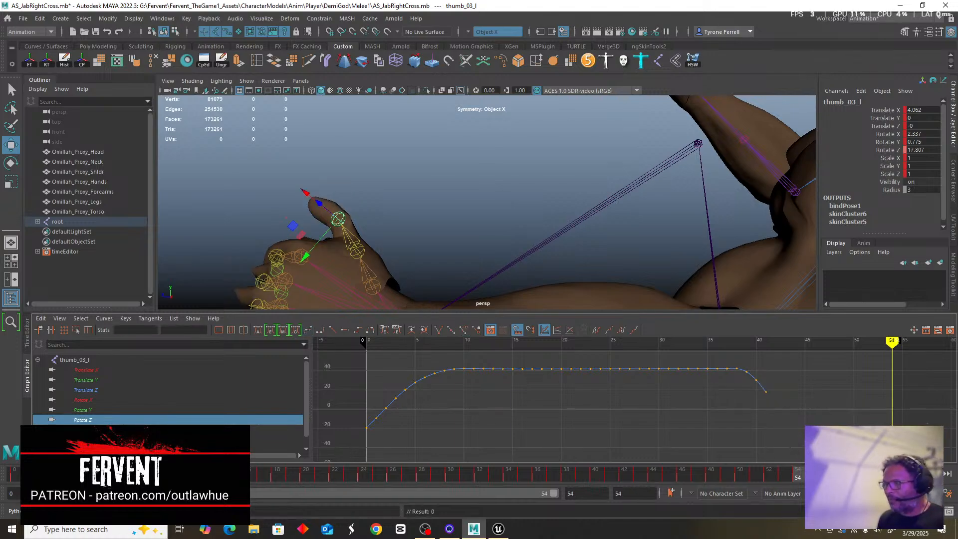
pyautogui.click(766, 391)
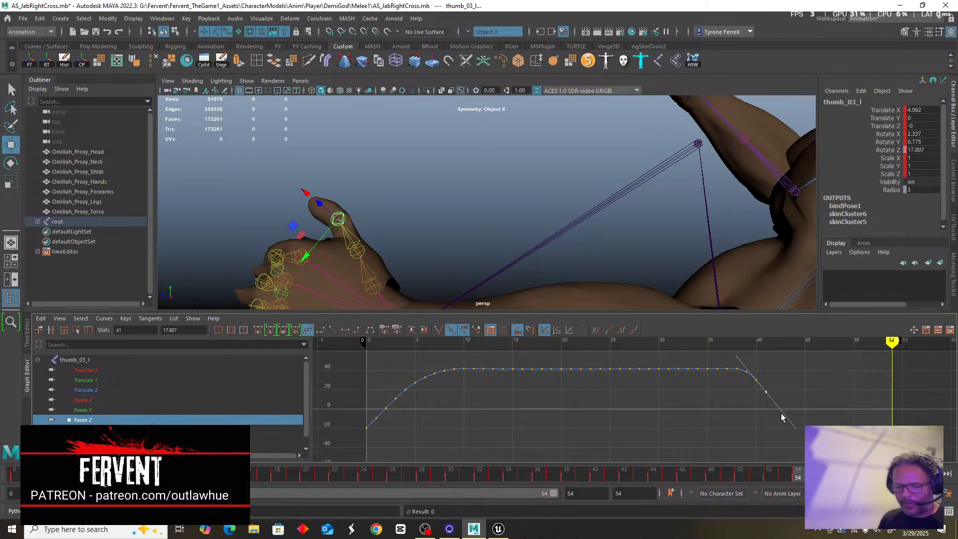
pyautogui.press('s')
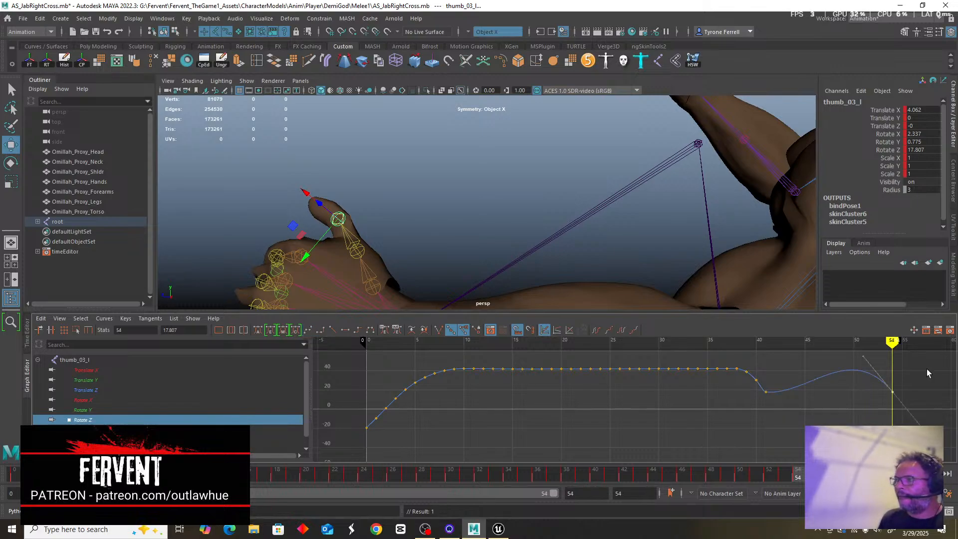
pyautogui.moveTo(927, 370); pyautogui.dragTo(760, 425)
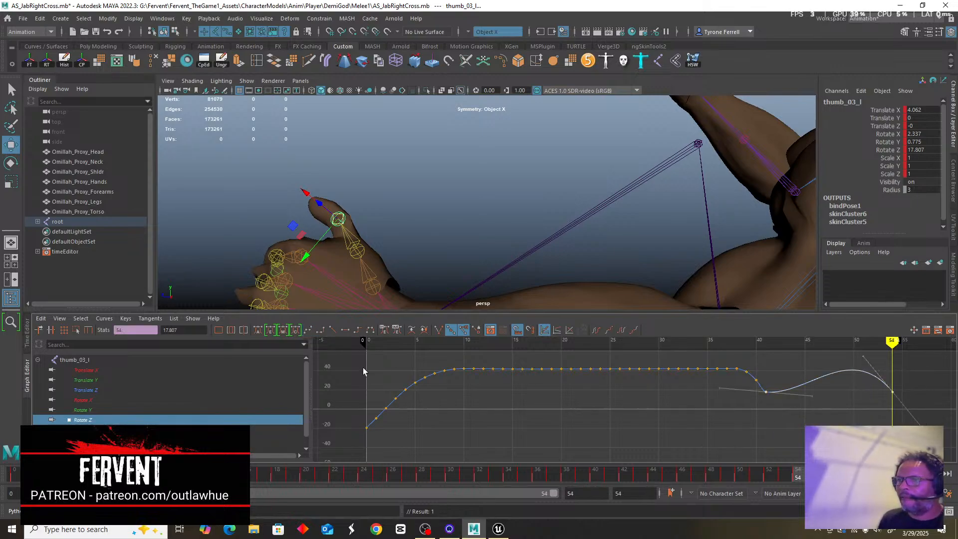
pyautogui.click(258, 331)
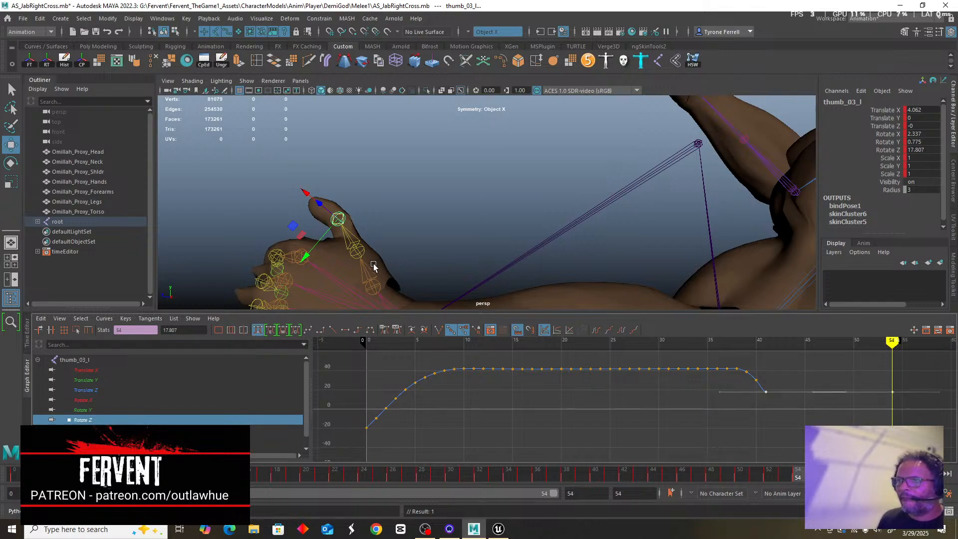
# Replace thumb_03_l's Rotate Y keys after frame 41 with a flat-tangent copy of the frame 41 key at frame 54, and check Rotate Z and X.
pyautogui.scroll(-4, 371, 266)
pyautogui.keyDown('alt'); pyautogui.moveTo(323, 240); pyautogui.dragTo(301, 229); pyautogui.keyUp('alt')
pyautogui.keyDown('alt'); pyautogui.moveTo(302, 229); pyautogui.dragTo(387, 259, button='right'); pyautogui.keyUp('alt')
pyautogui.keyDown('alt'); pyautogui.moveTo(386, 260); pyautogui.dragTo(364, 268); pyautogui.keyUp('alt')
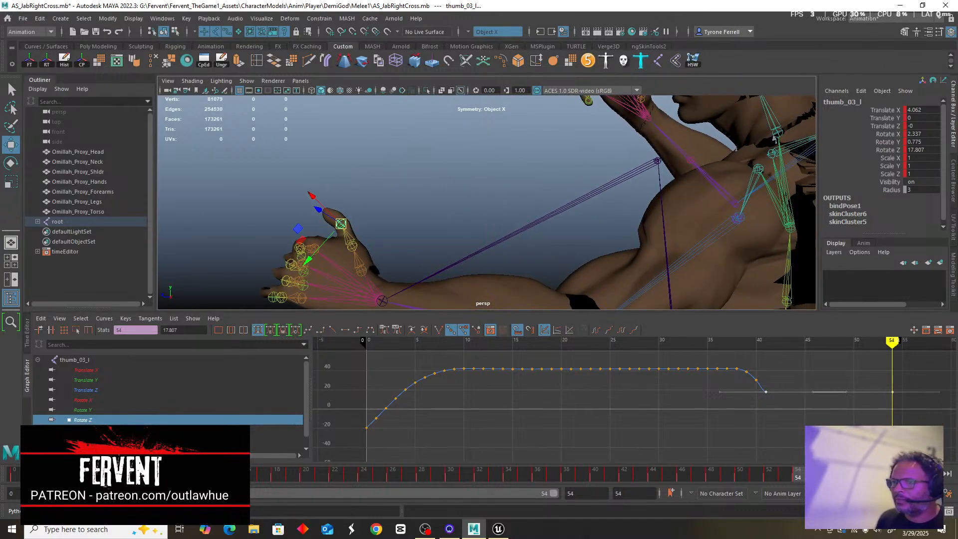
pyautogui.click(82, 410)
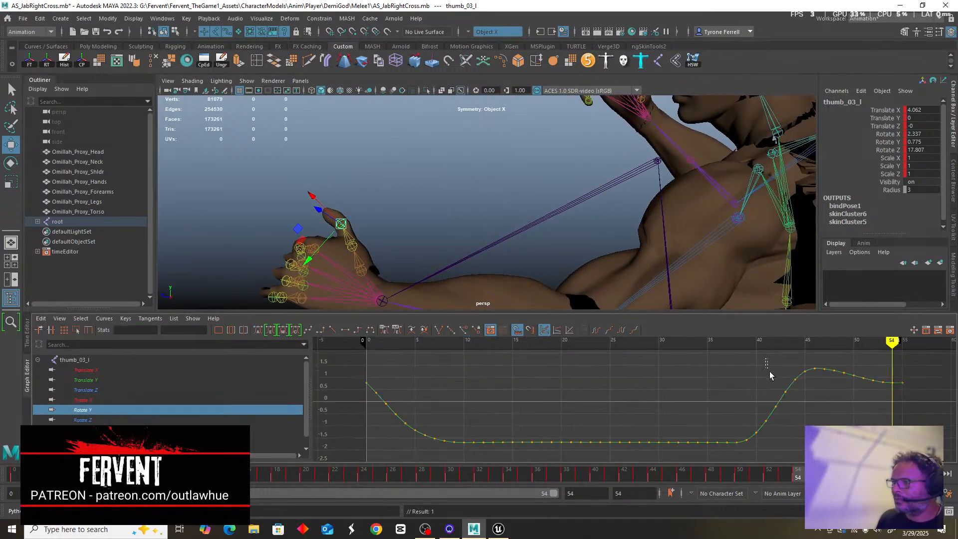
pyautogui.moveTo(769, 372); pyautogui.dragTo(926, 408)
pyautogui.press('Delete')
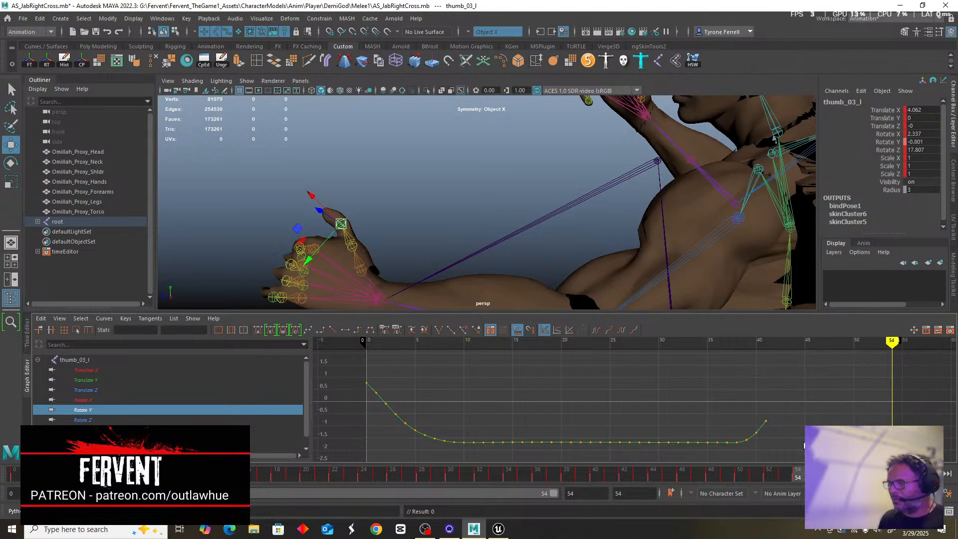
pyautogui.click(766, 421)
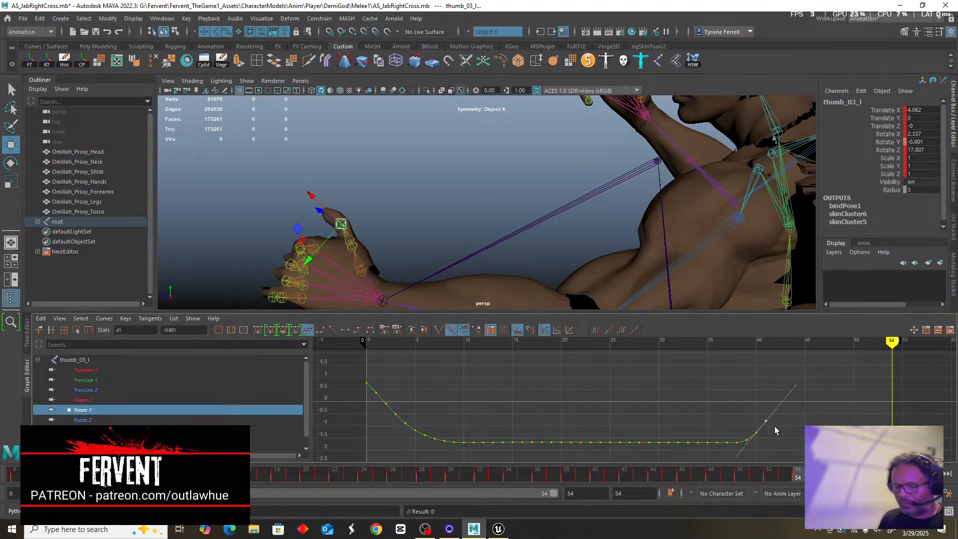
pyautogui.press('s')
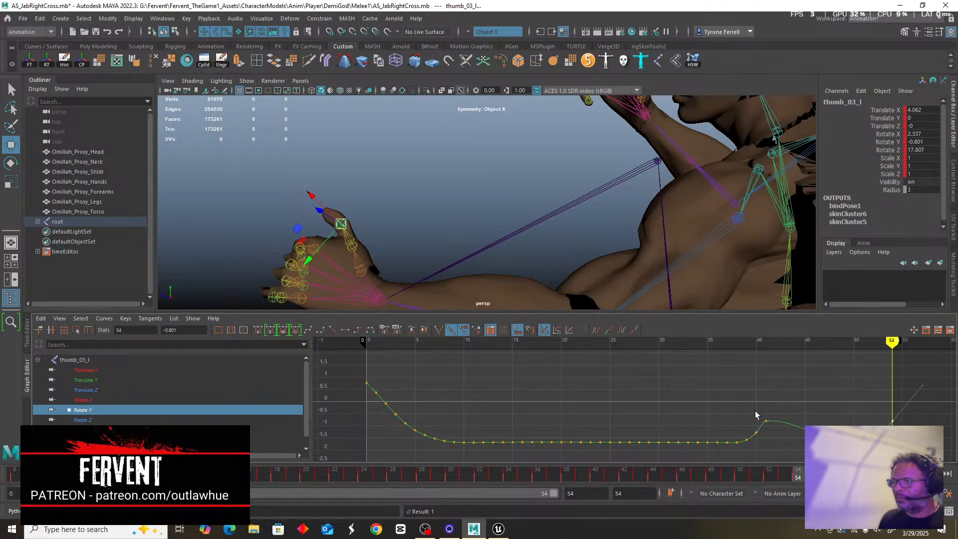
pyautogui.moveTo(755, 401); pyautogui.dragTo(791, 444)
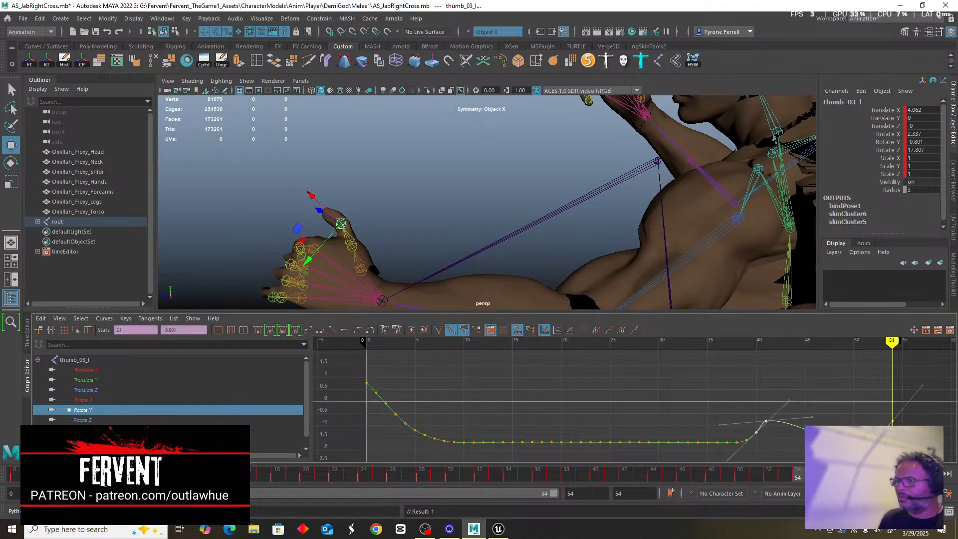
pyautogui.click(260, 328)
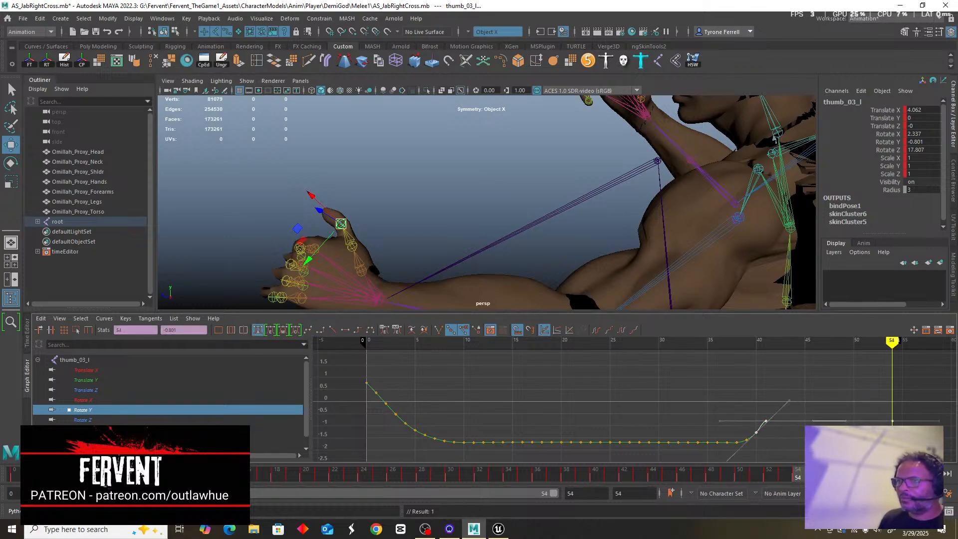
pyautogui.click(86, 420)
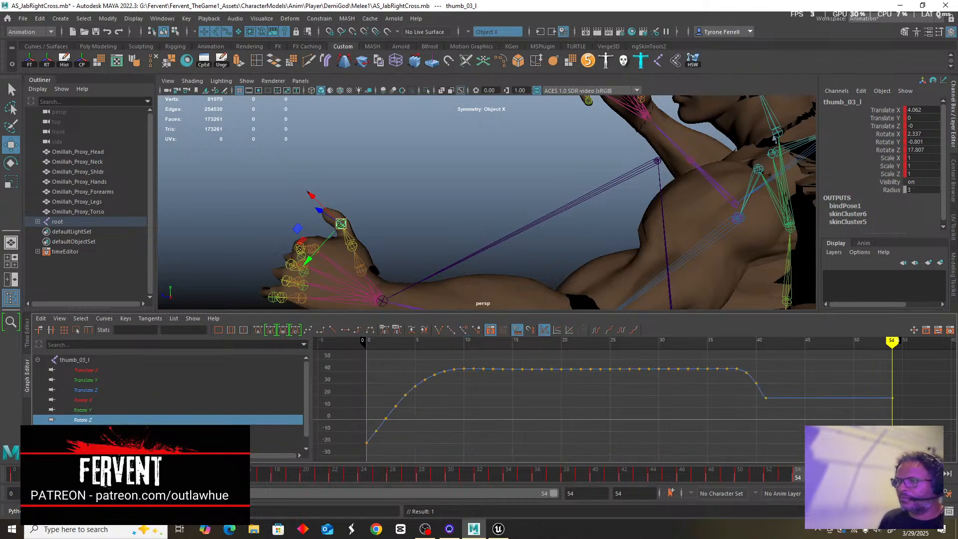
pyautogui.click(85, 399)
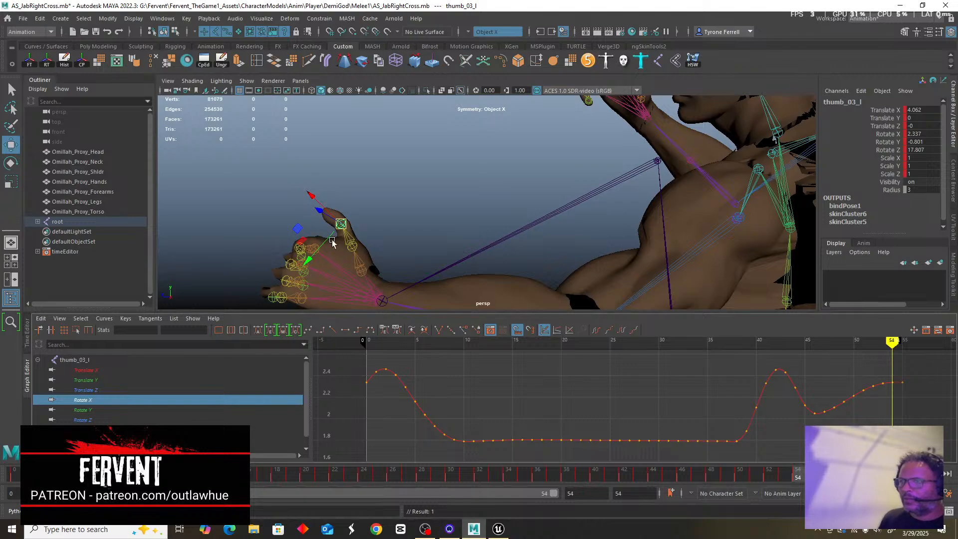
# On thumb_02_l, replace the Rotate X keys after frame 39 with a copy of the frame 39 key at frame 54, flattening the curve between.
pyautogui.click(352, 246)
pyautogui.click(87, 401)
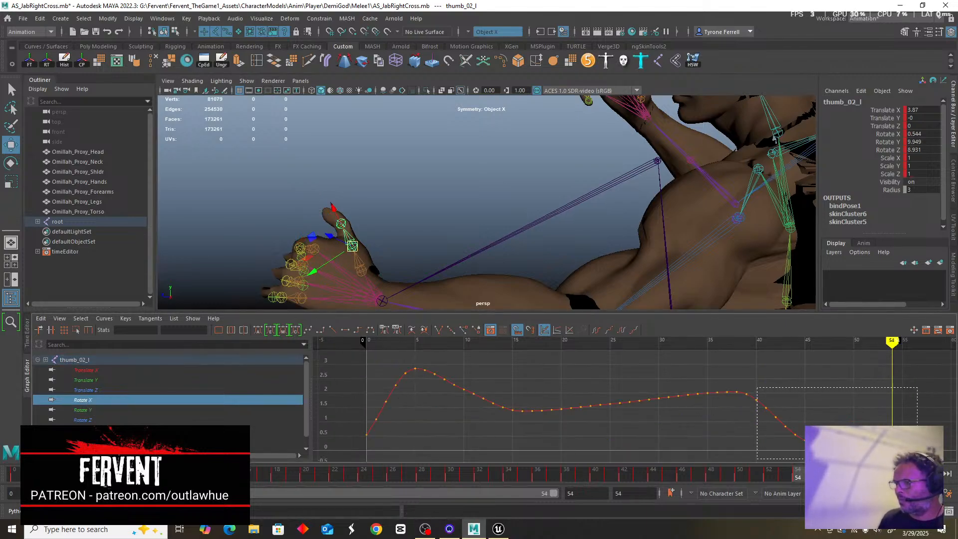
pyautogui.moveTo(756, 386); pyautogui.dragTo(804, 458)
pyautogui.press('Delete')
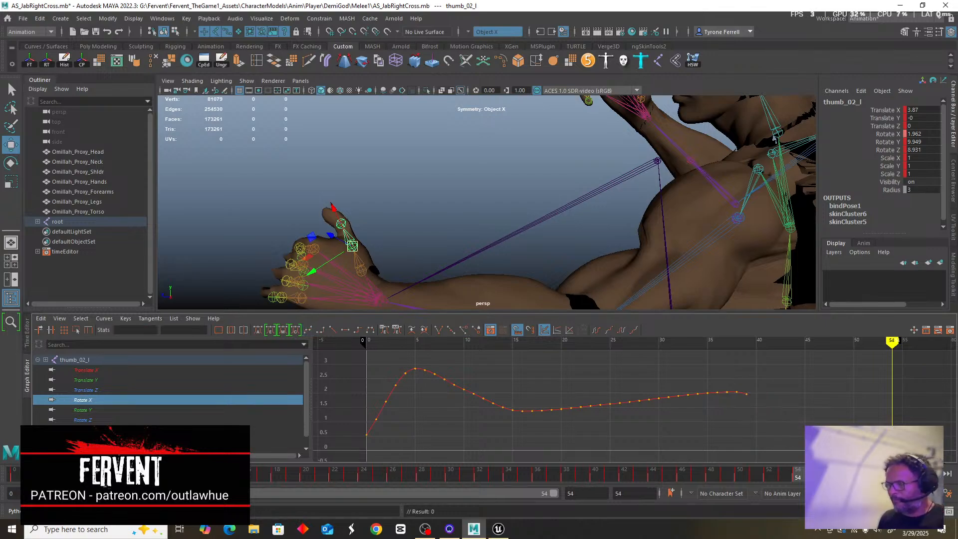
pyautogui.click(747, 395)
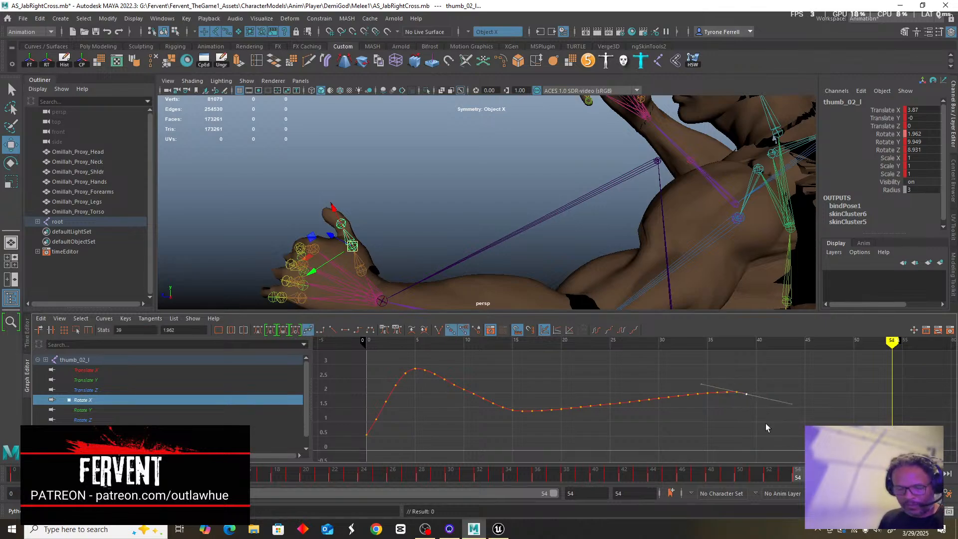
pyautogui.press('s')
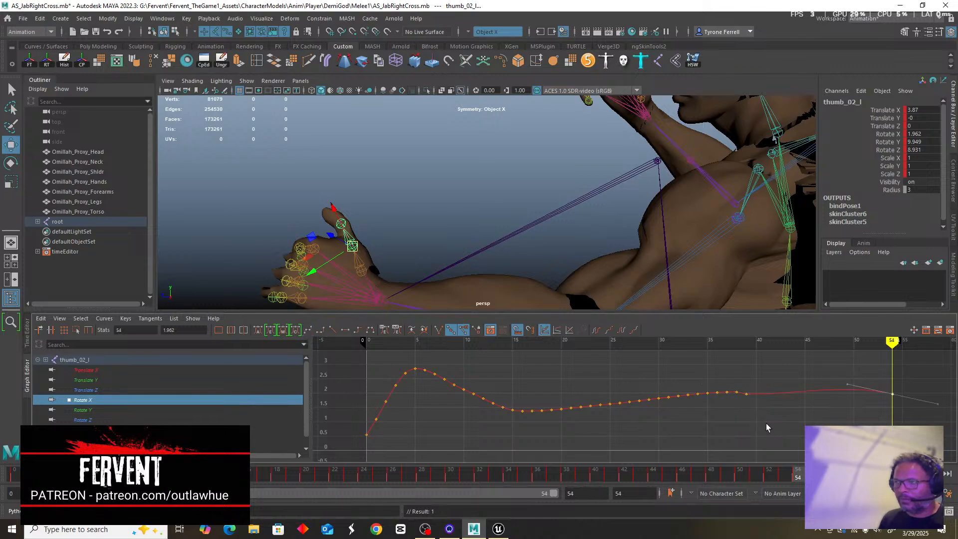
pyautogui.moveTo(805, 427); pyautogui.dragTo(910, 429)
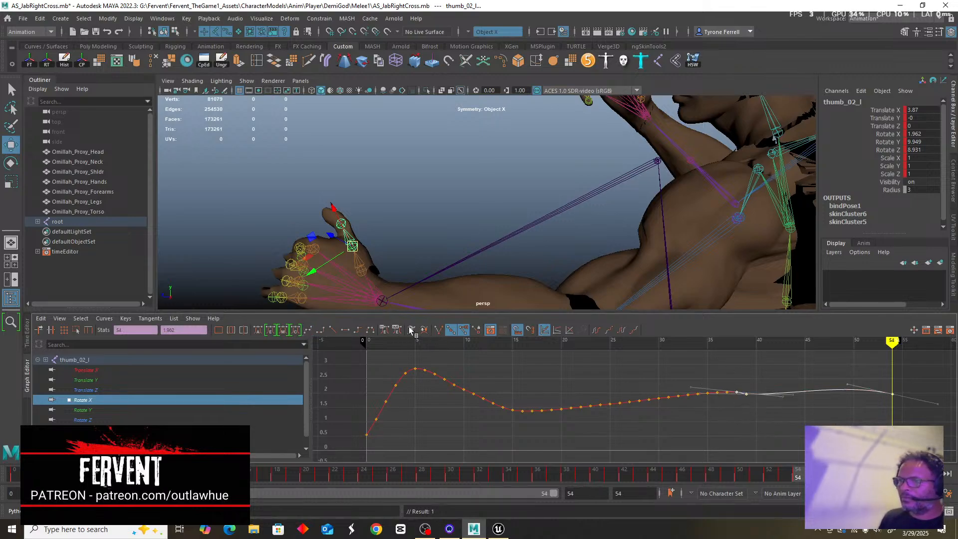
pyautogui.click(257, 332)
# Replace thumb_02_l's Rotate Y keys after frame 39 with a flat-tangent copy of the frame 39 key at frame 54, and check the Rotate X curve.
pyautogui.click(92, 410)
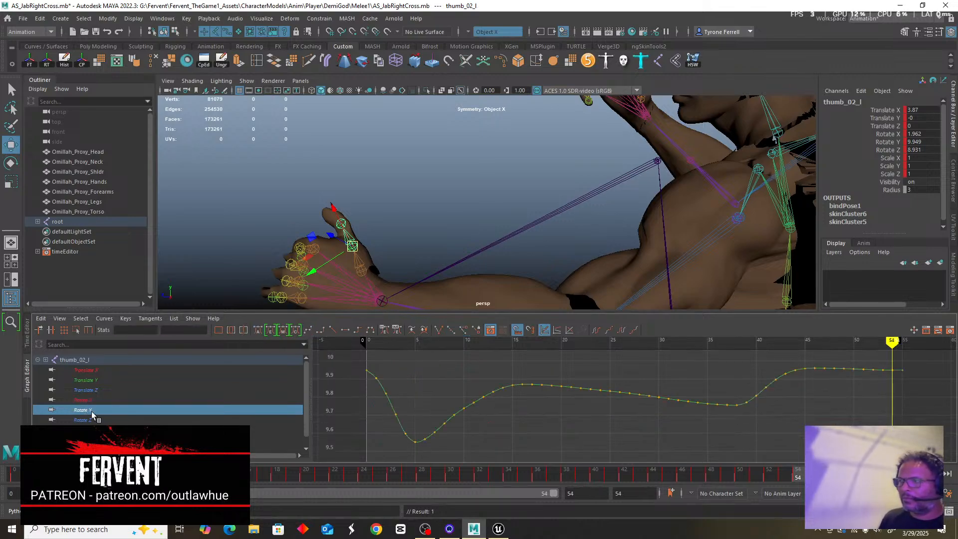
pyautogui.moveTo(748, 357); pyautogui.dragTo(913, 429)
pyautogui.press('Delete')
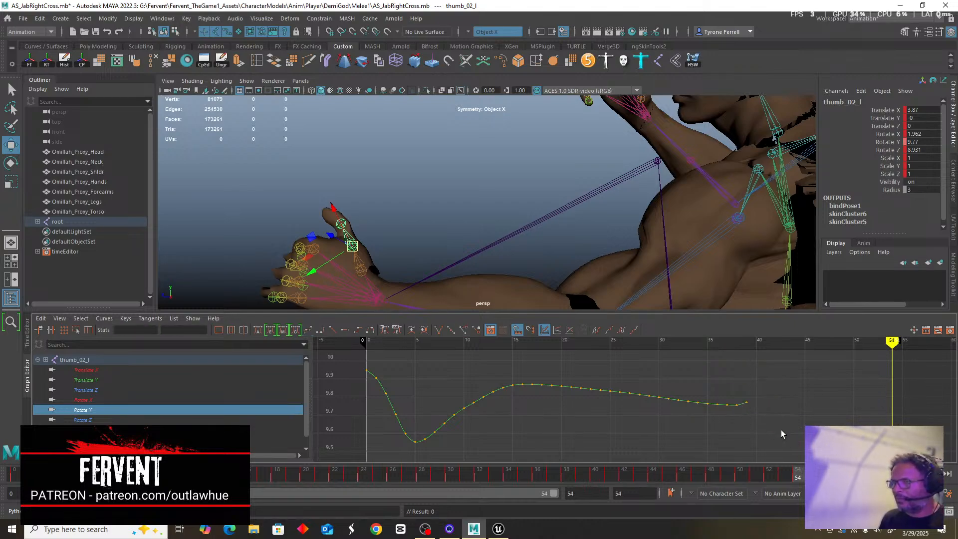
pyautogui.click(747, 403)
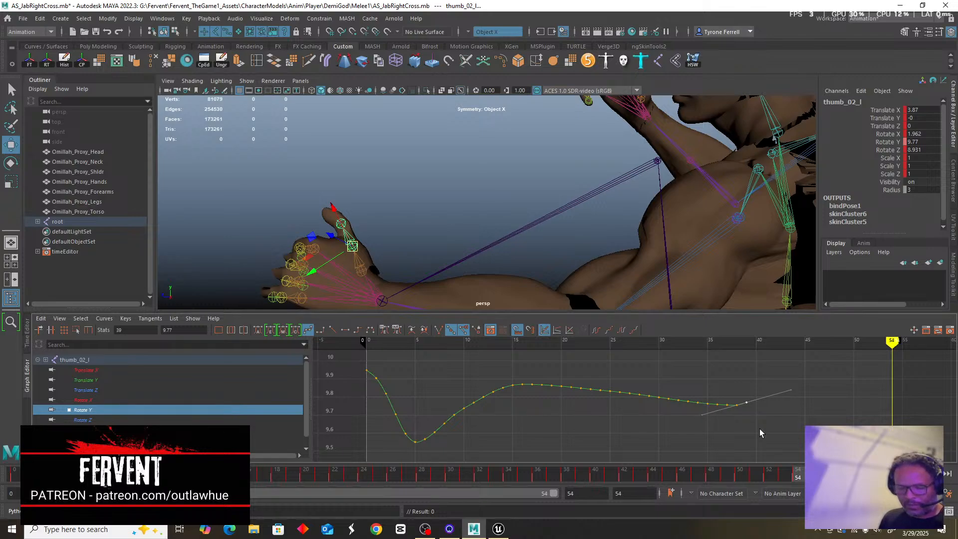
pyautogui.press('s')
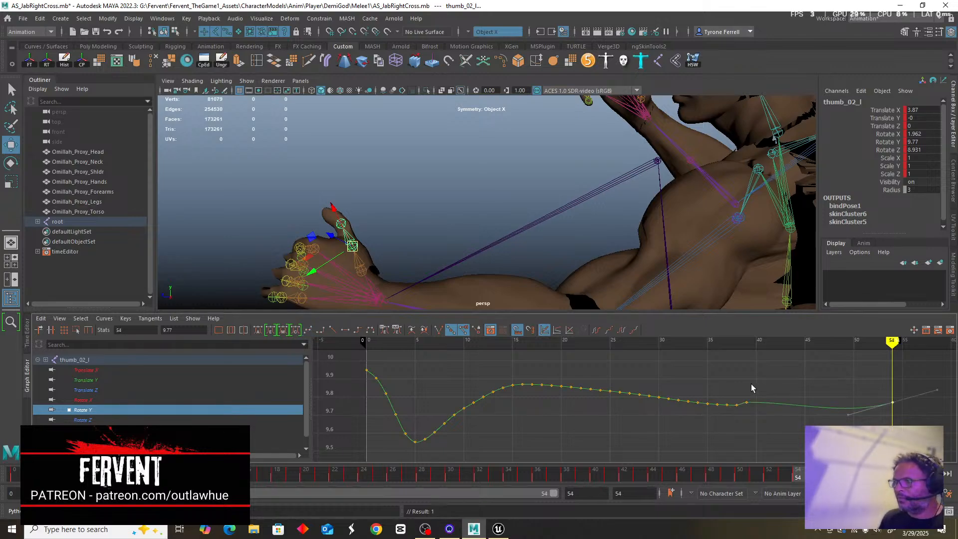
pyautogui.moveTo(909, 432); pyautogui.dragTo(909, 432)
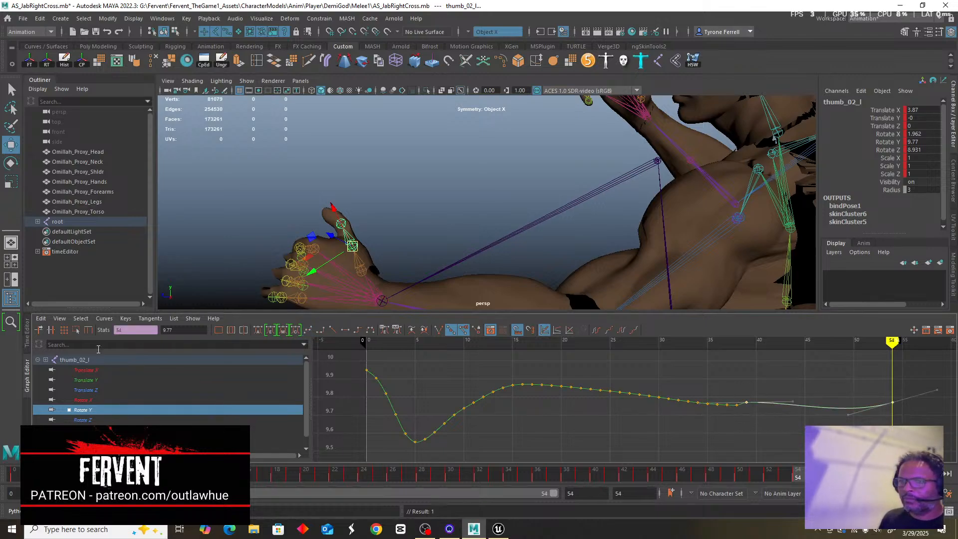
pyautogui.click(258, 330)
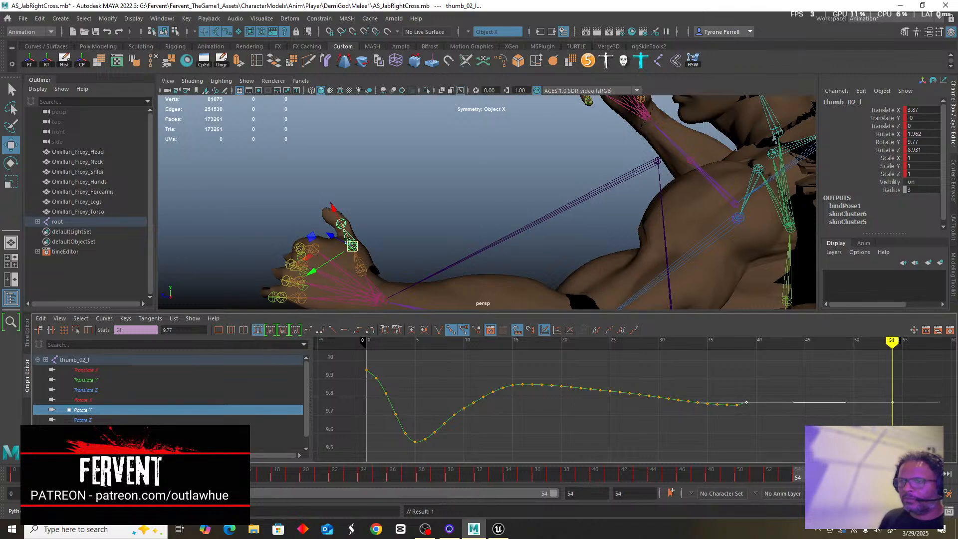
pyautogui.click(84, 400)
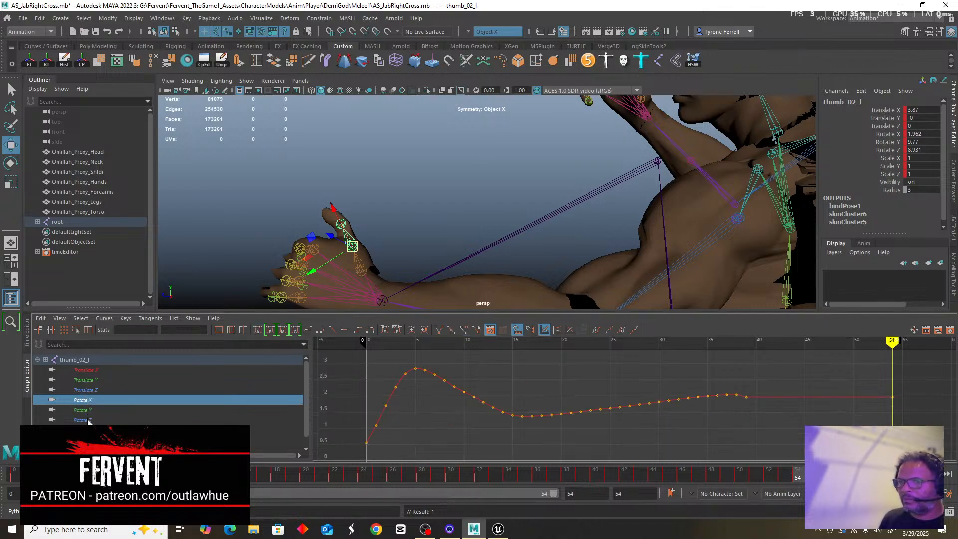
# Replace thumb_02_l's Rotate Z keys after frame 37 with a copy of the frame 37 key at frame 54, flattening the curve between them.
pyautogui.click(88, 420)
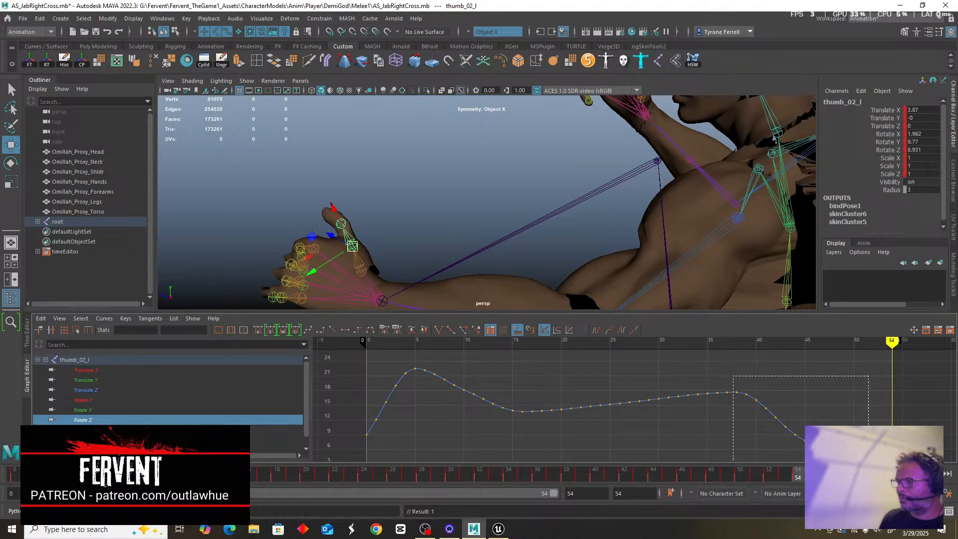
pyautogui.moveTo(733, 376); pyautogui.dragTo(939, 459)
pyautogui.press('Delete')
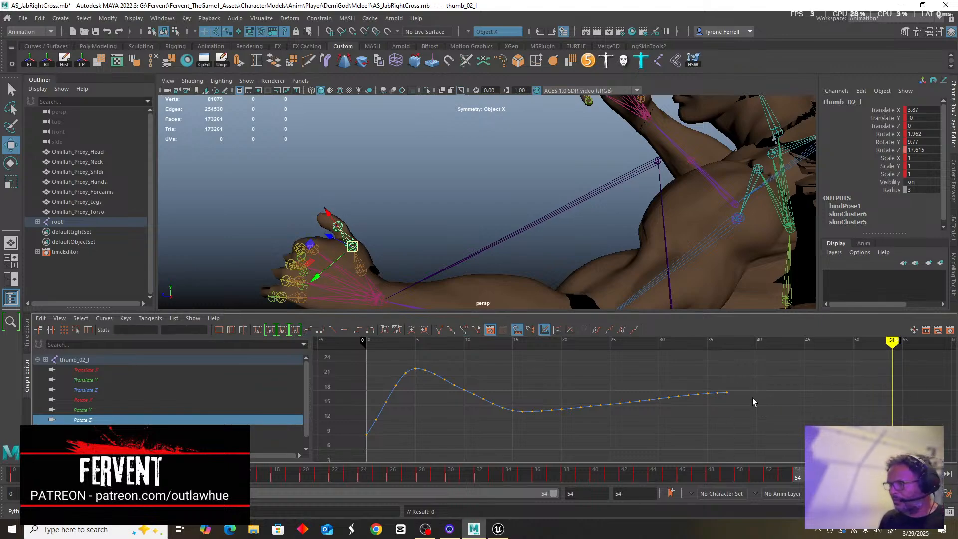
pyautogui.click(727, 393)
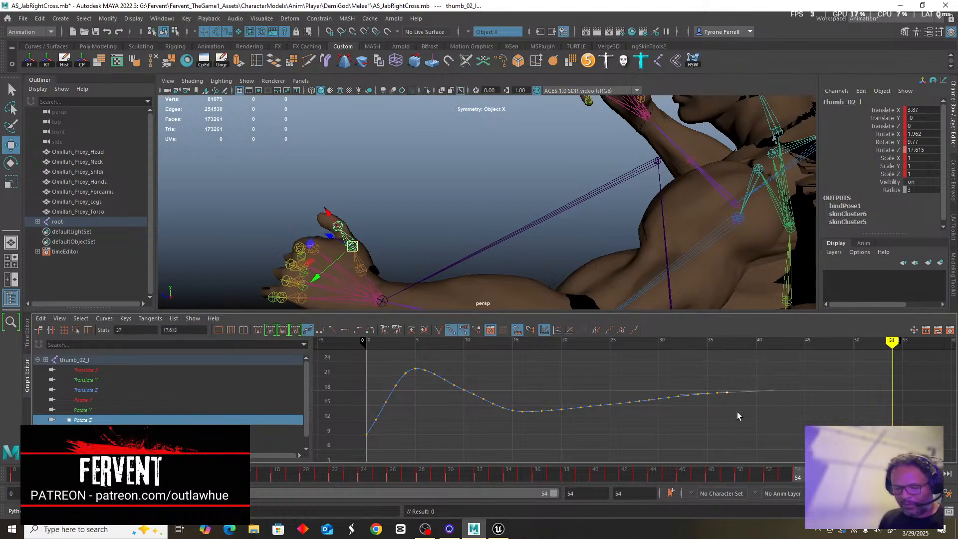
pyautogui.press('s')
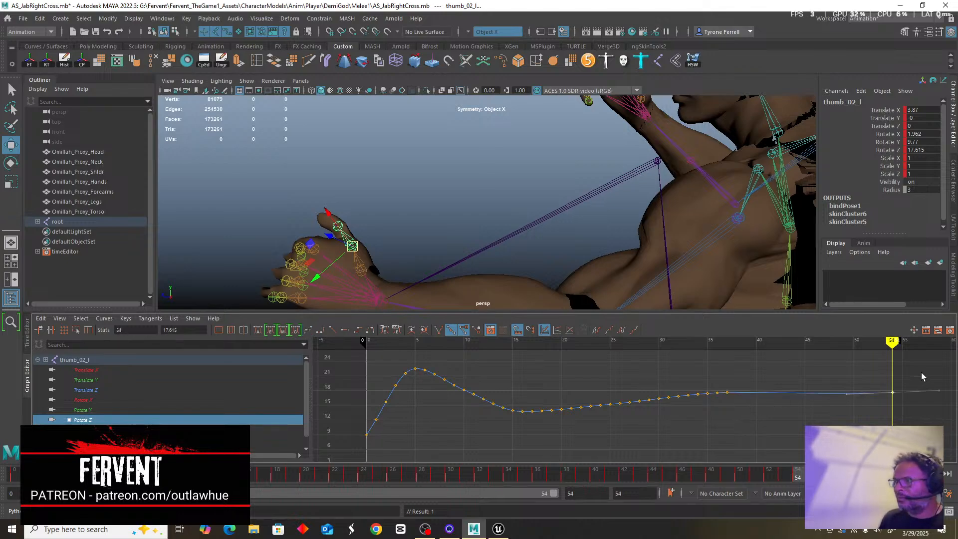
pyautogui.moveTo(766, 424); pyautogui.dragTo(722, 420)
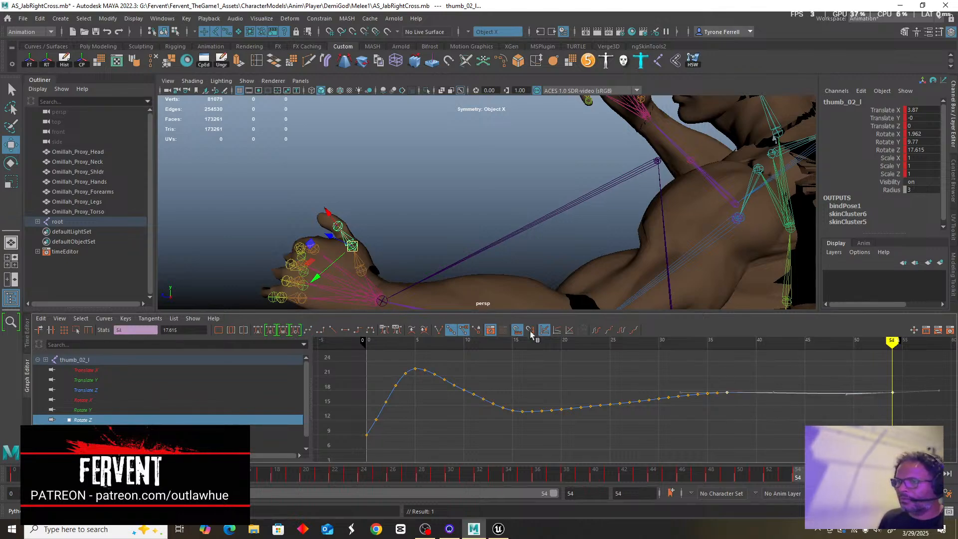
pyautogui.scroll(-5, 277, 214)
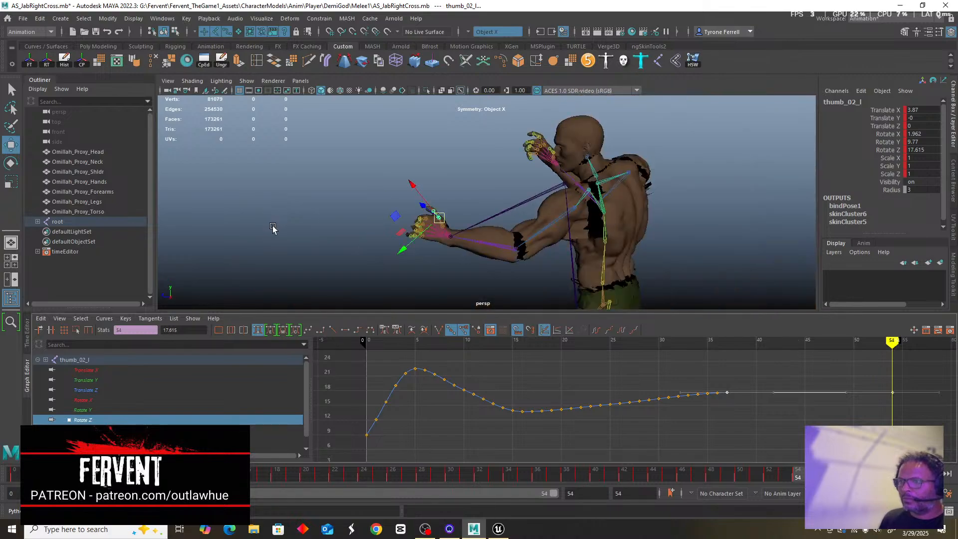
pyautogui.keyDown('alt'); pyautogui.moveTo(235, 239); pyautogui.dragTo(357, 261); pyautogui.keyUp('alt')
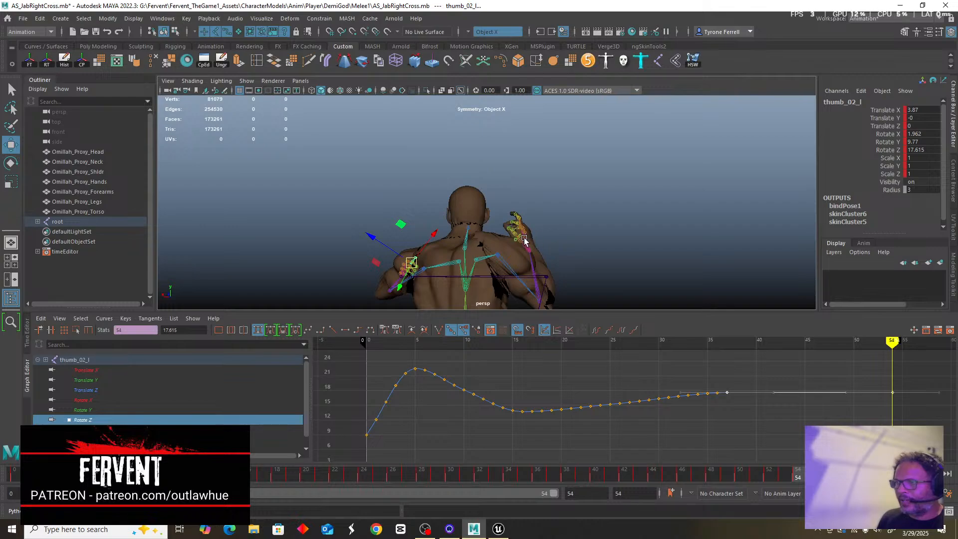
# Go to frame 0 and examine the left thumb's starting pose up close against its pose at frame 54.
pyautogui.scroll(2, 359, 245)
pyautogui.keyDown('alt'); pyautogui.moveTo(353, 252); pyautogui.dragTo(388, 219, button='middle'); pyautogui.keyUp('alt')
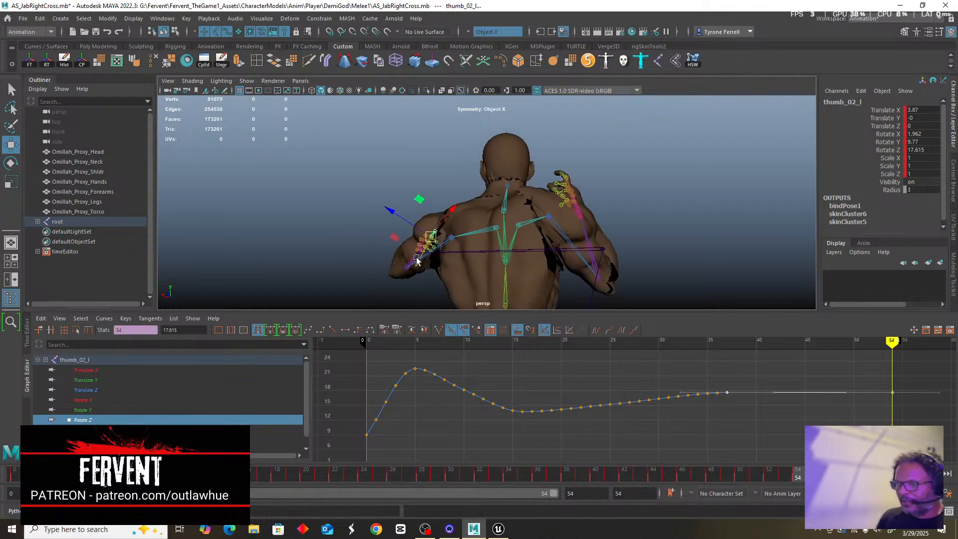
pyautogui.moveTo(893, 345)
pyautogui.mouseDown()
pyautogui.moveTo(424, 359)
pyautogui.moveTo(356, 374)
pyautogui.moveTo(374, 376)
pyautogui.moveTo(364, 377)
pyautogui.mouseUp()
pyautogui.scroll(-4, 395, 240)
pyautogui.keyDown('alt'); pyautogui.moveTo(397, 269); pyautogui.dragTo(483, 269); pyautogui.keyUp('alt')
pyautogui.scroll(4, 483, 274)
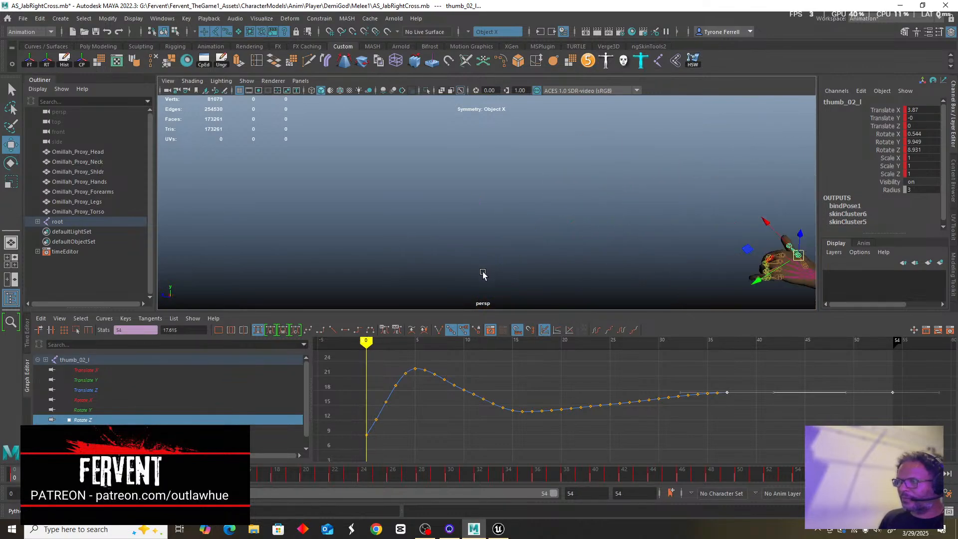
pyautogui.keyDown('alt'); pyautogui.moveTo(561, 268); pyautogui.dragTo(388, 218, button='middle'); pyautogui.keyUp('alt')
pyautogui.keyDown('alt'); pyautogui.moveTo(458, 225); pyautogui.dragTo(484, 244); pyautogui.keyUp('alt')
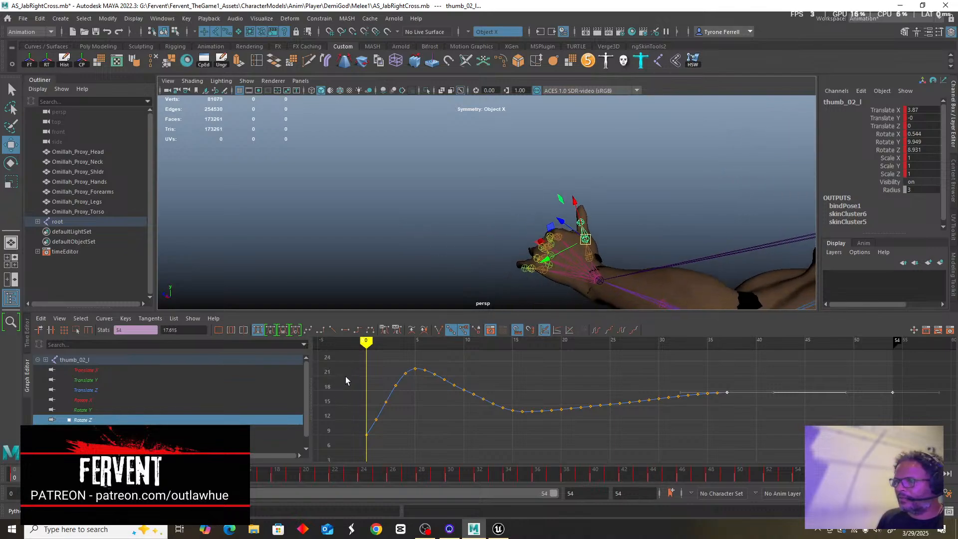
pyautogui.moveTo(366, 342)
pyautogui.mouseDown()
pyautogui.moveTo(453, 344)
pyautogui.moveTo(365, 344)
pyautogui.mouseUp()
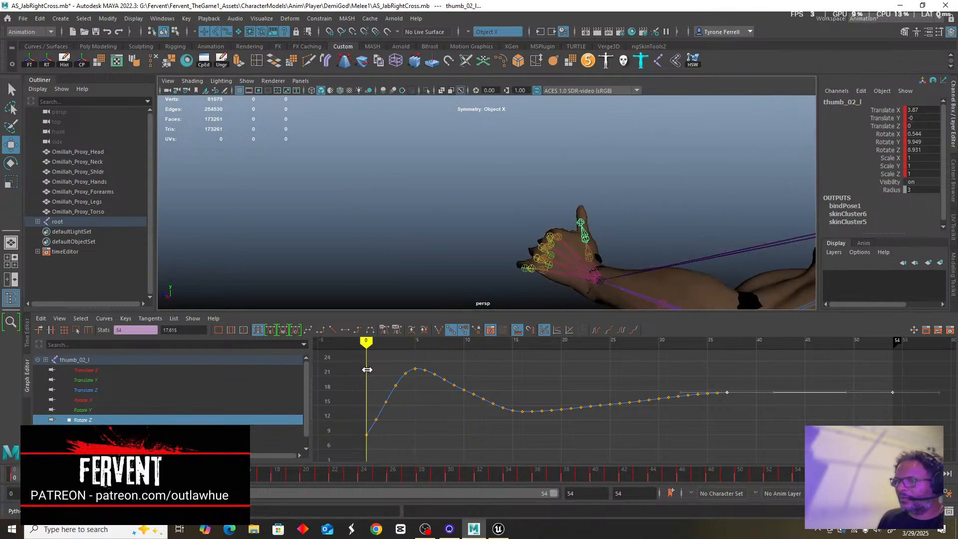
# Replace thumb_02_l's Rotate Z keys at frames 0 to 3 with a copy of the frame 4 key at frame 0, and select the keys through frame 5.
pyautogui.moveTo(394, 439); pyautogui.dragTo(396, 438)
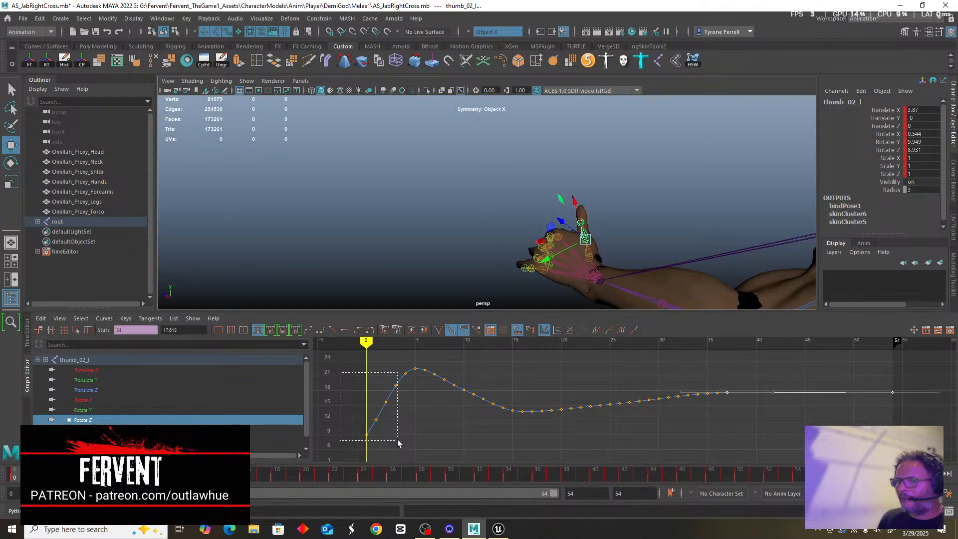
pyautogui.press('Delete')
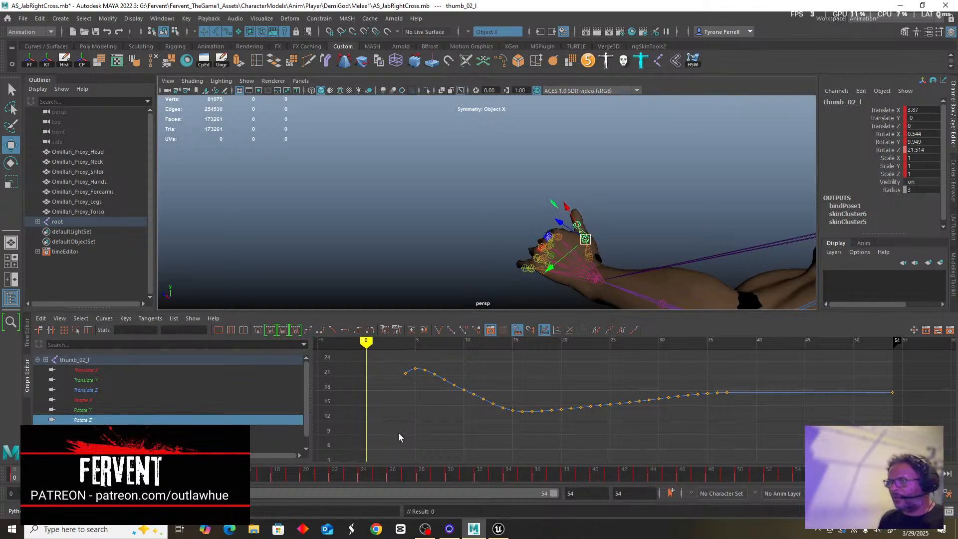
pyautogui.click(404, 375)
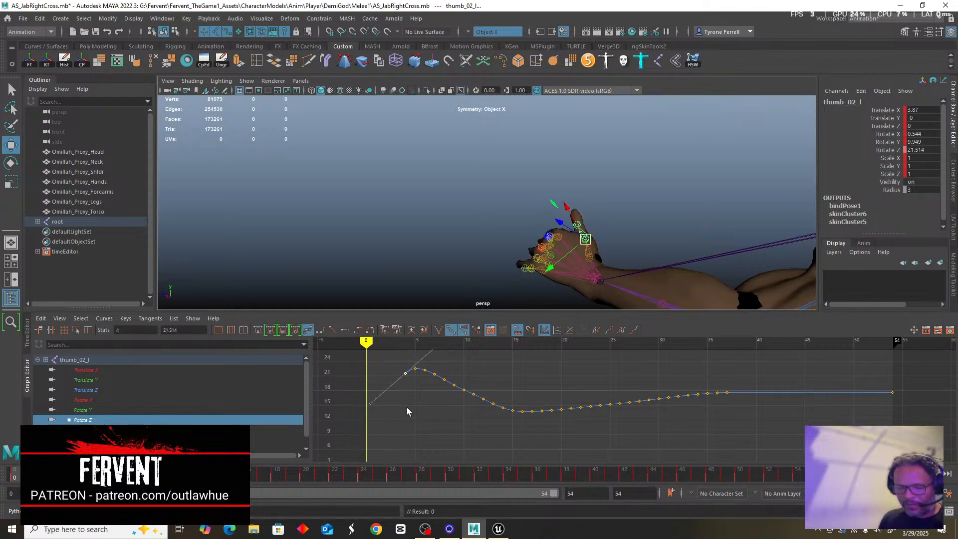
pyautogui.press('s')
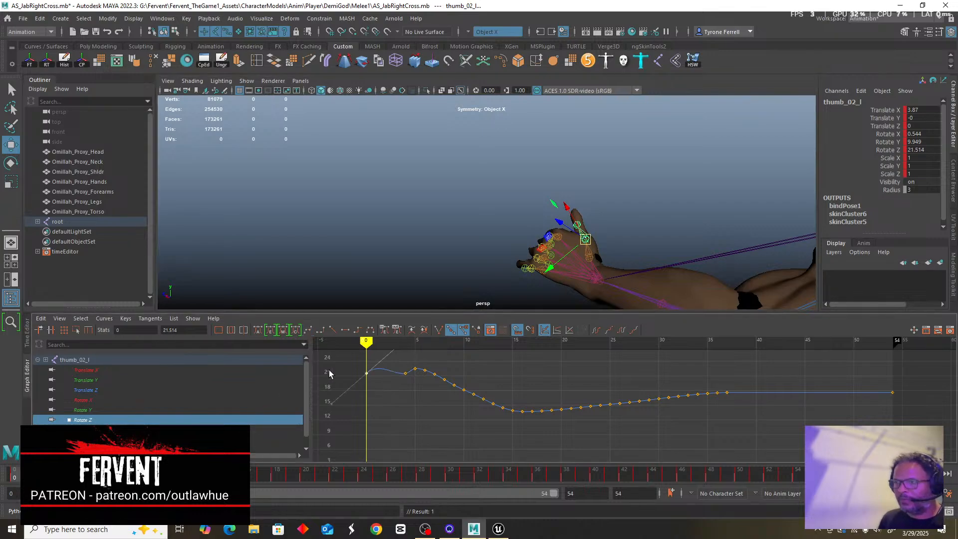
pyautogui.moveTo(343, 364); pyautogui.dragTo(420, 393)
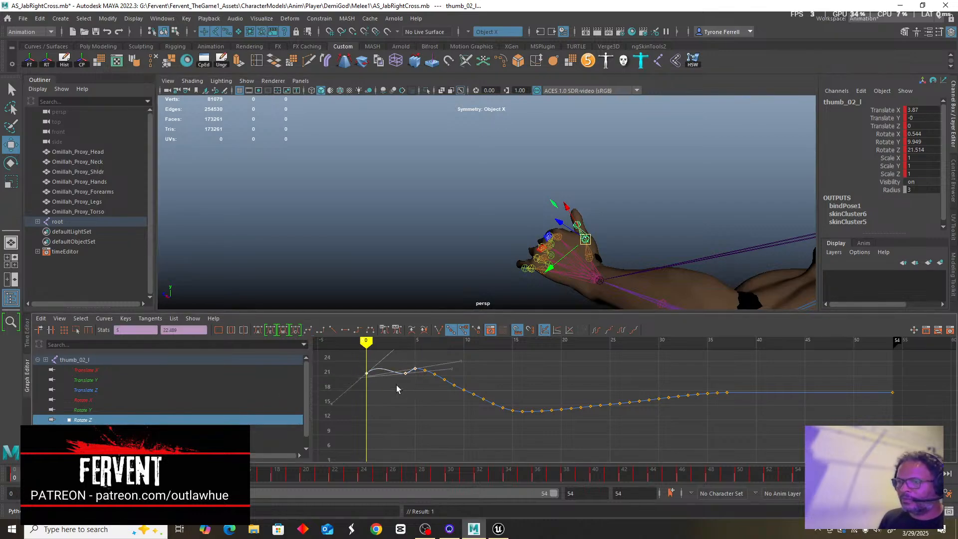
# Apply auto tangents to thumb_02_l's selected early Rotate Z keys and delete its Rotate Y keys from frames 0 to 3.
pyautogui.click(260, 330)
pyautogui.click(88, 409)
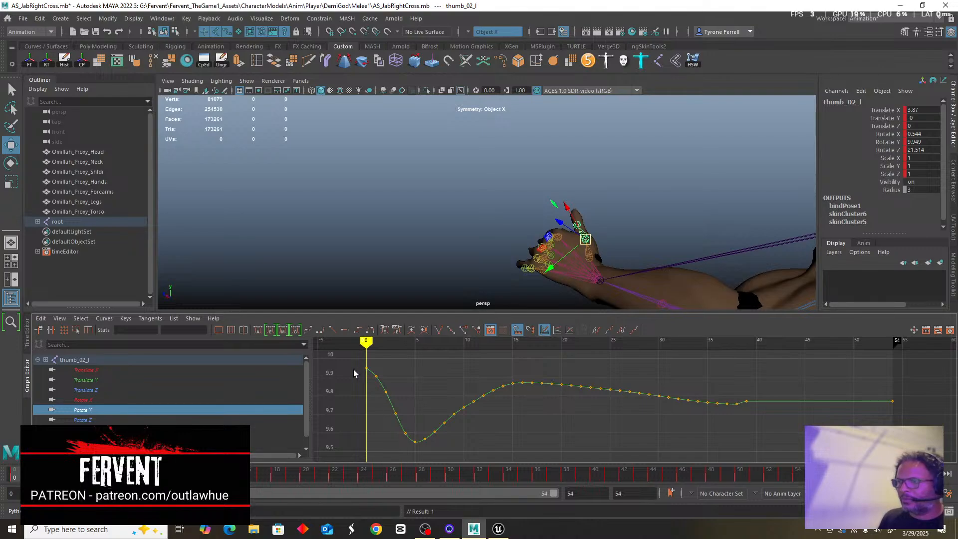
pyautogui.moveTo(368, 344); pyautogui.dragTo(405, 344)
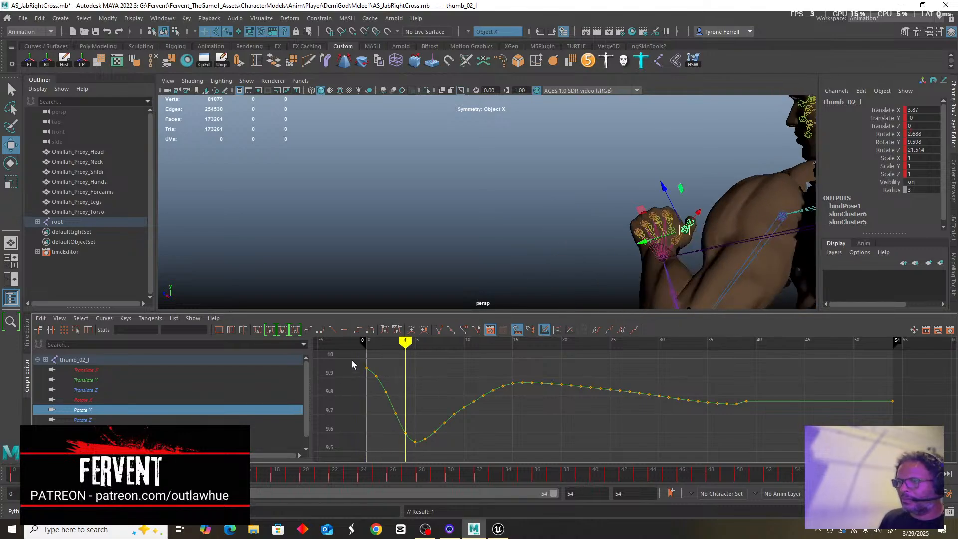
pyautogui.moveTo(402, 421); pyautogui.dragTo(402, 422)
pyautogui.press('Delete')
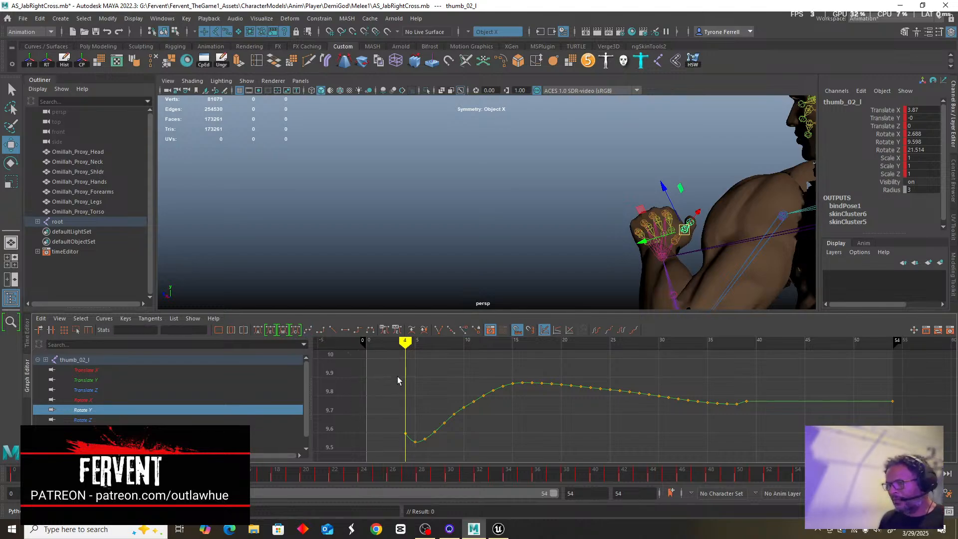
# Copy thumb_02_l's Rotate Y key from frame 4 to frame 0 and apply auto tangents to both keys.
pyautogui.click(405, 433)
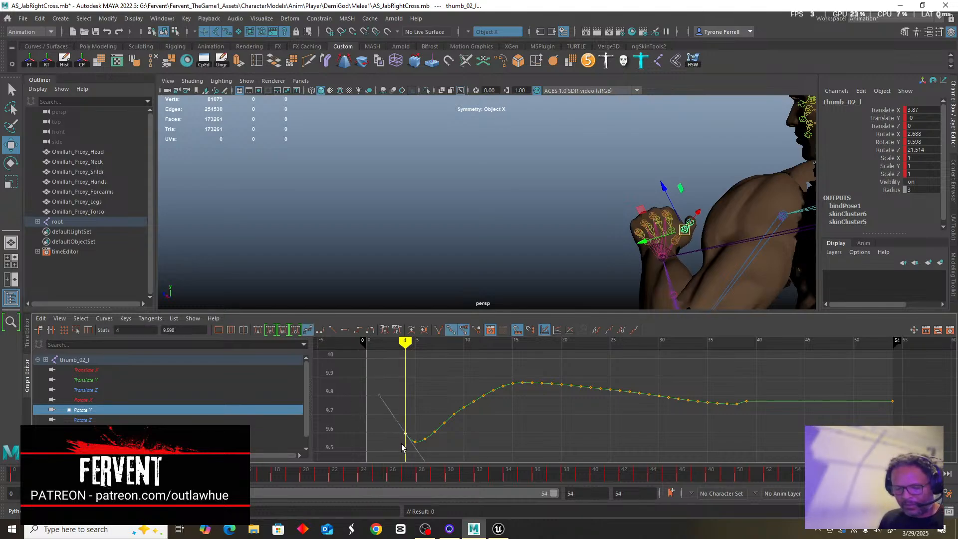
pyautogui.click(365, 343)
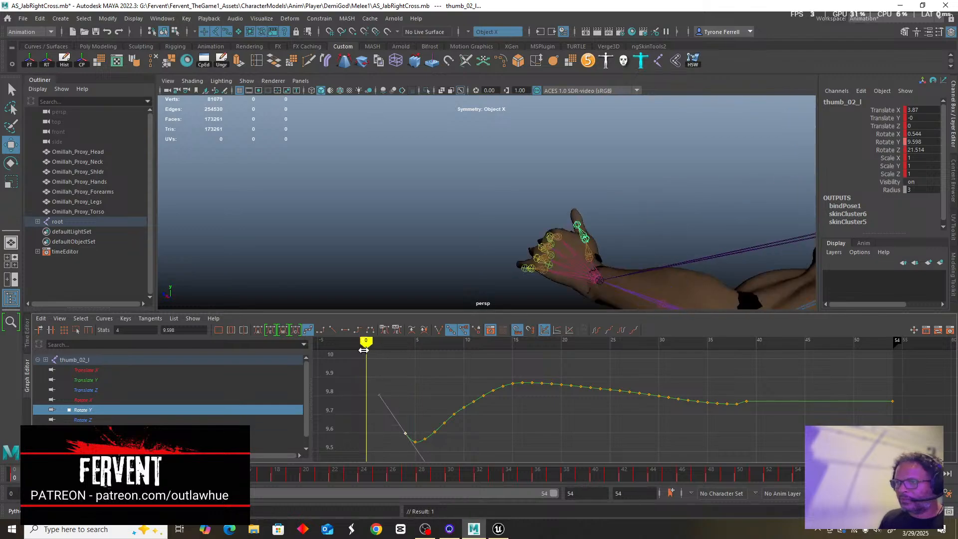
pyautogui.press('s')
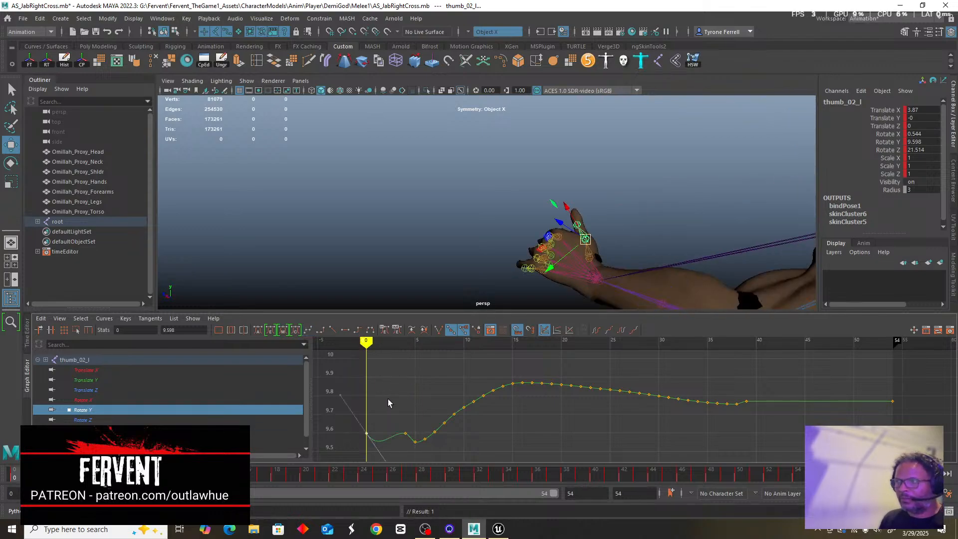
pyautogui.moveTo(340, 422); pyautogui.dragTo(412, 445)
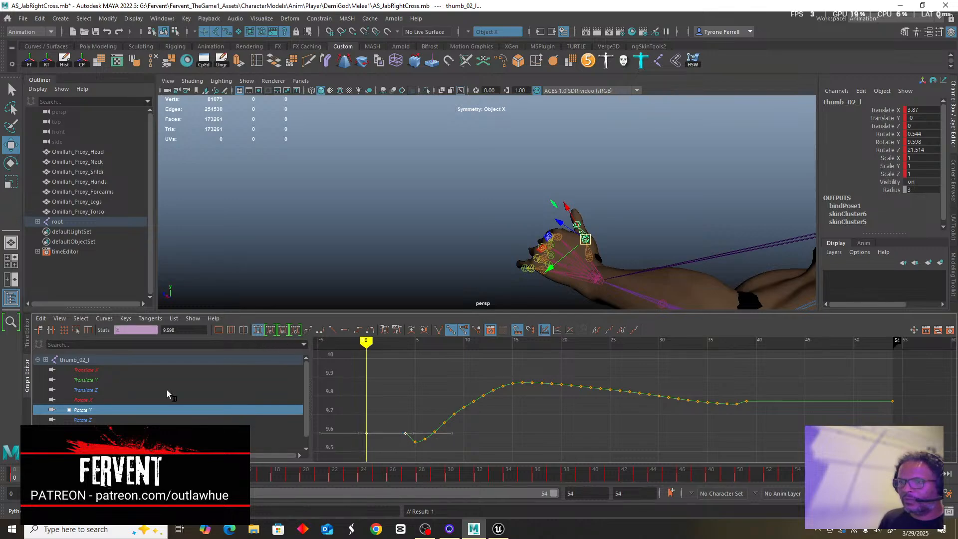
# Delete thumb_02_l's Rotate X keys from frames 0 to 2 and scrub the opening frames to check the thumb pose.
pyautogui.click(83, 400)
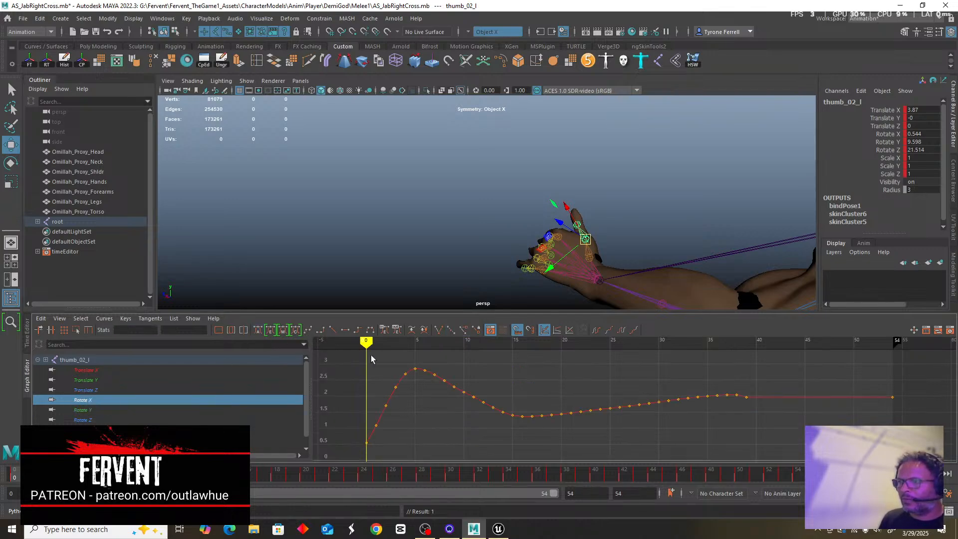
pyautogui.moveTo(366, 342); pyautogui.dragTo(397, 346)
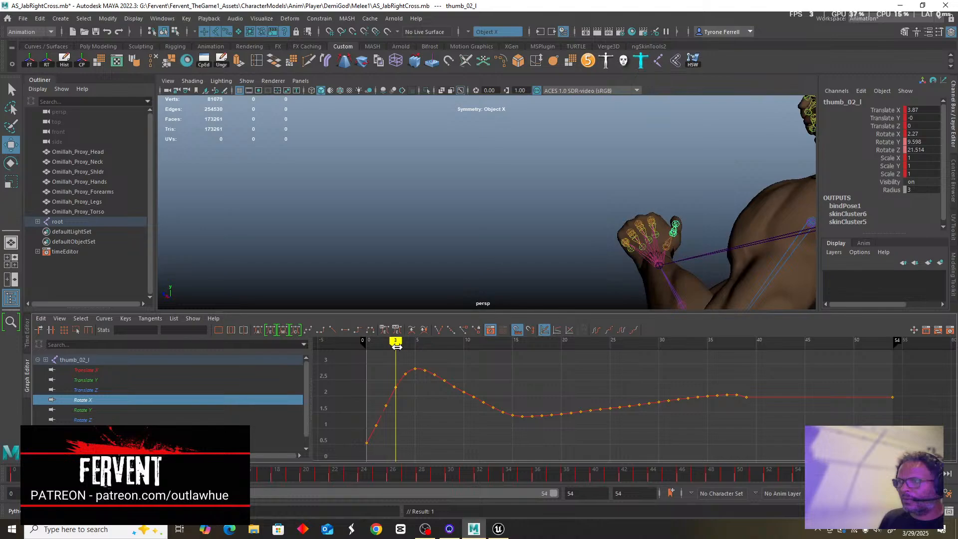
pyautogui.moveTo(358, 408); pyautogui.dragTo(389, 452)
pyautogui.press('Delete')
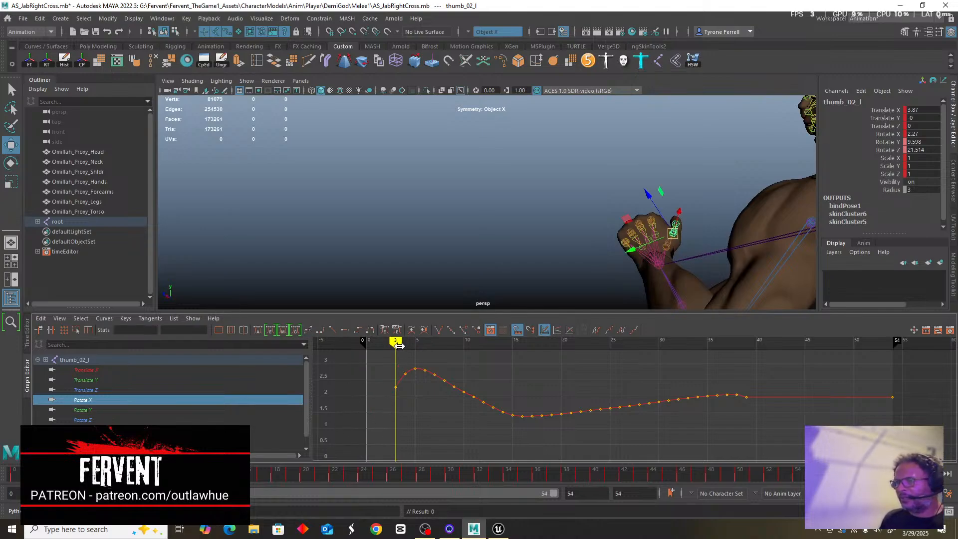
pyautogui.moveTo(395, 343)
pyautogui.mouseDown()
pyautogui.moveTo(374, 343)
pyautogui.moveTo(442, 349)
pyautogui.moveTo(385, 349)
pyautogui.moveTo(405, 349)
pyautogui.mouseUp()
pyautogui.moveTo(427, 386); pyautogui.dragTo(397, 386)
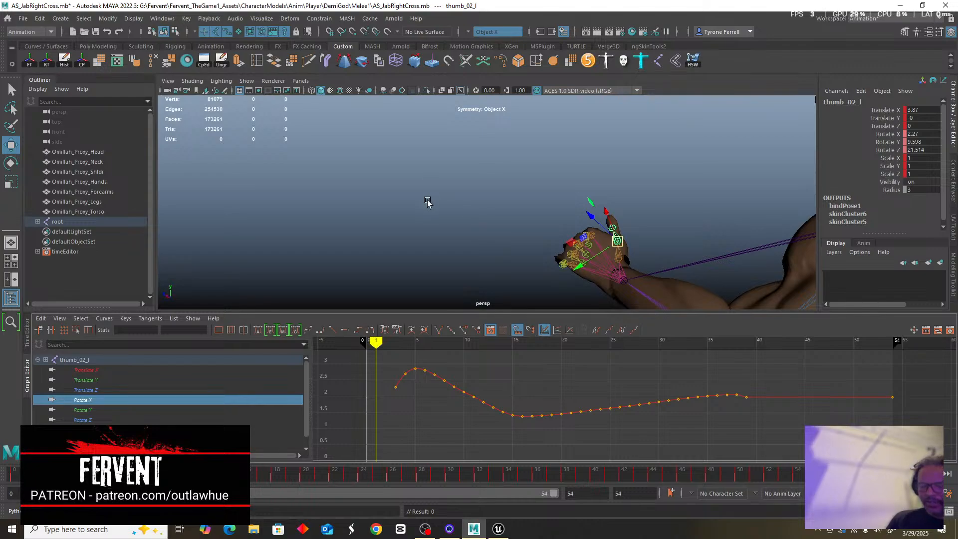
# Select the thumb_03_l joint and delete its Rotate X keys from frames 0 to 6.
pyautogui.scroll(-1, 427, 203)
pyautogui.scroll(2, 428, 203)
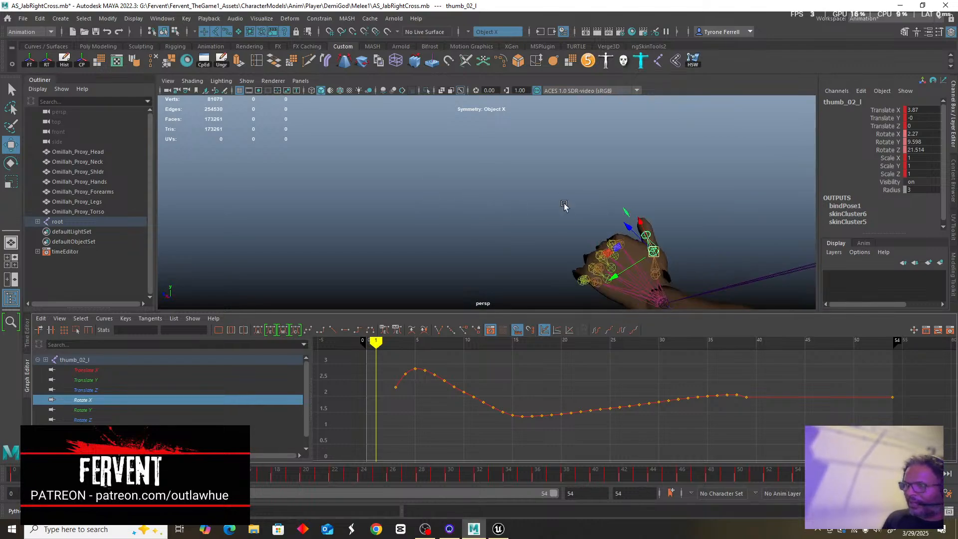
pyautogui.keyDown('alt'); pyautogui.moveTo(479, 193); pyautogui.dragTo(403, 195); pyautogui.keyUp('alt')
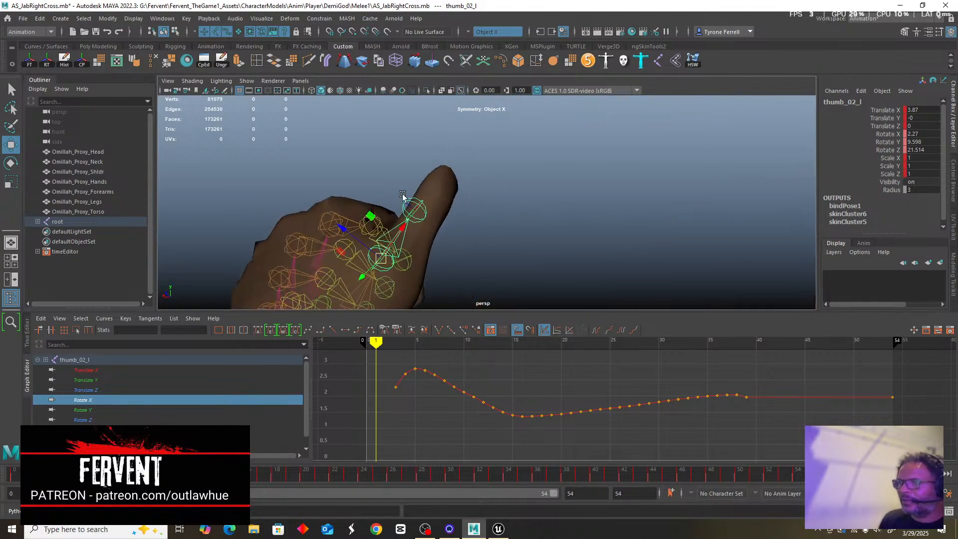
pyautogui.click(425, 205)
pyautogui.scroll(-3, 386, 180)
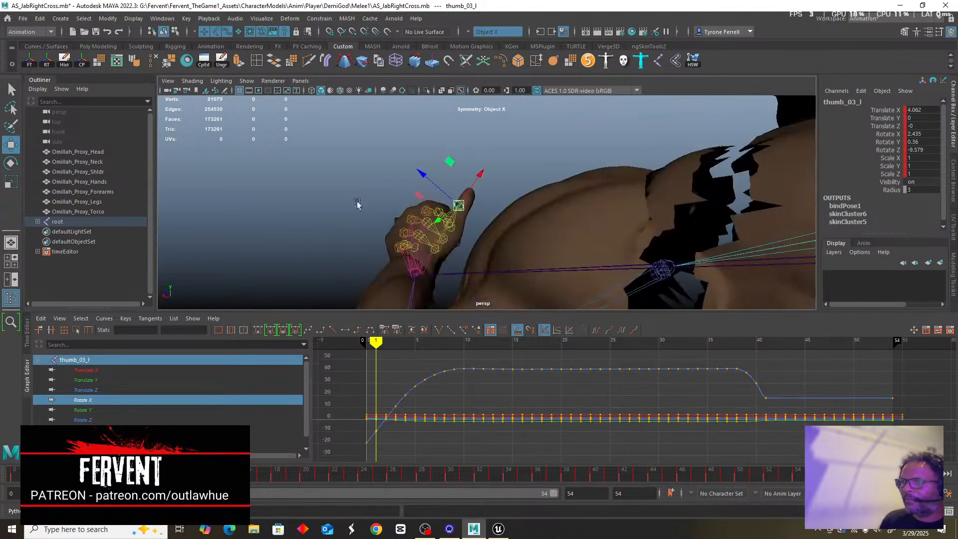
pyautogui.click(86, 401)
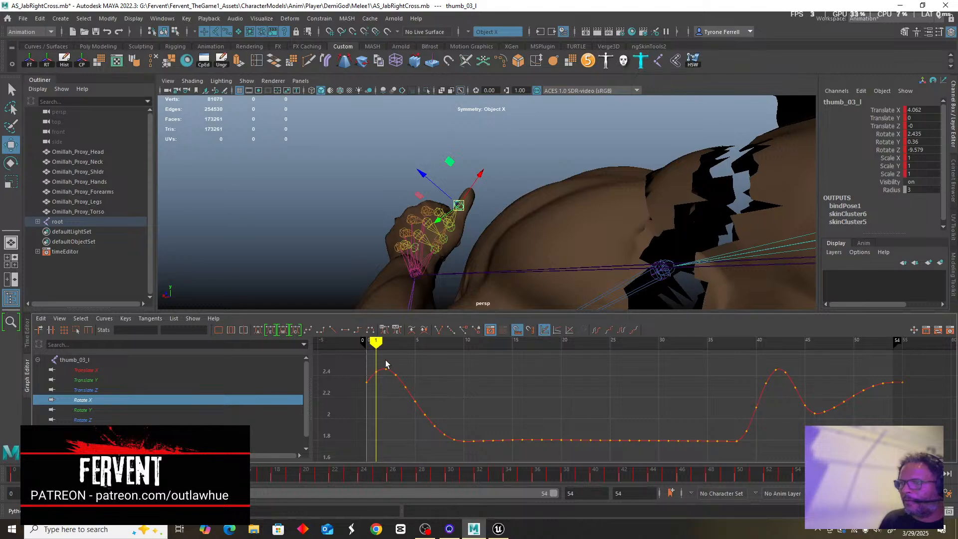
pyautogui.moveTo(375, 340); pyautogui.dragTo(434, 341)
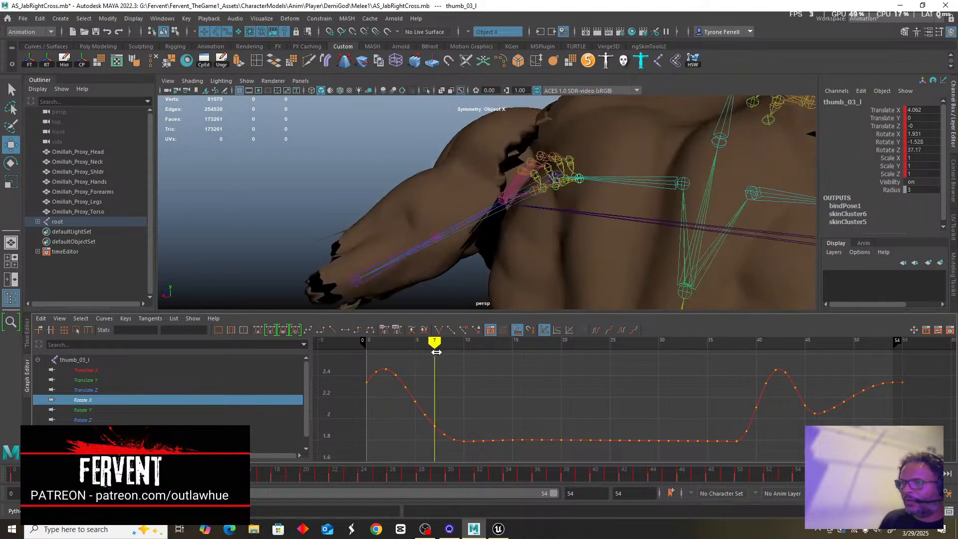
pyautogui.keyDown('alt'); pyautogui.moveTo(343, 286); pyautogui.dragTo(324, 182); pyautogui.keyUp('alt')
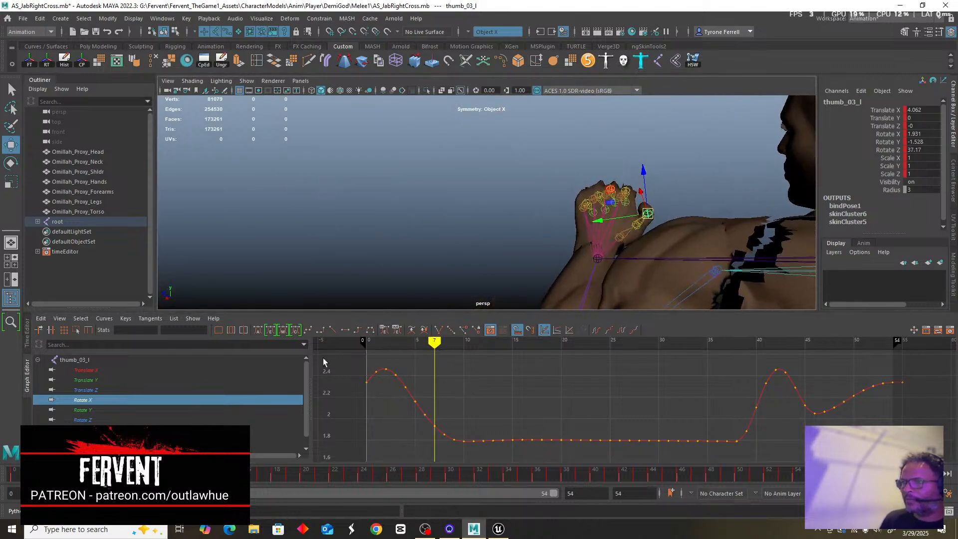
pyautogui.moveTo(404, 425); pyautogui.dragTo(423, 432)
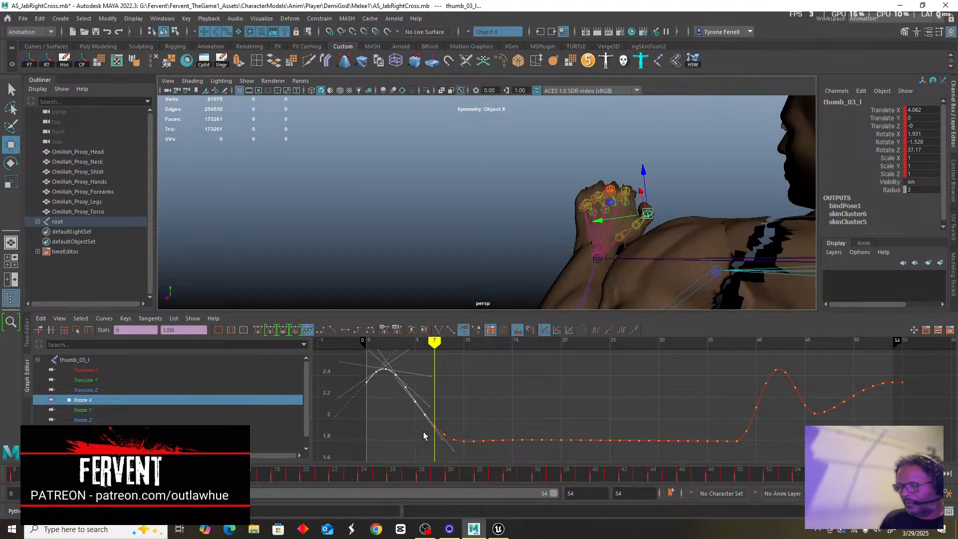
pyautogui.press('Delete')
# Delete thumb_03_l's Rotate Y and Rotate Z keys from frames 0 to 5.
pyautogui.click(86, 410)
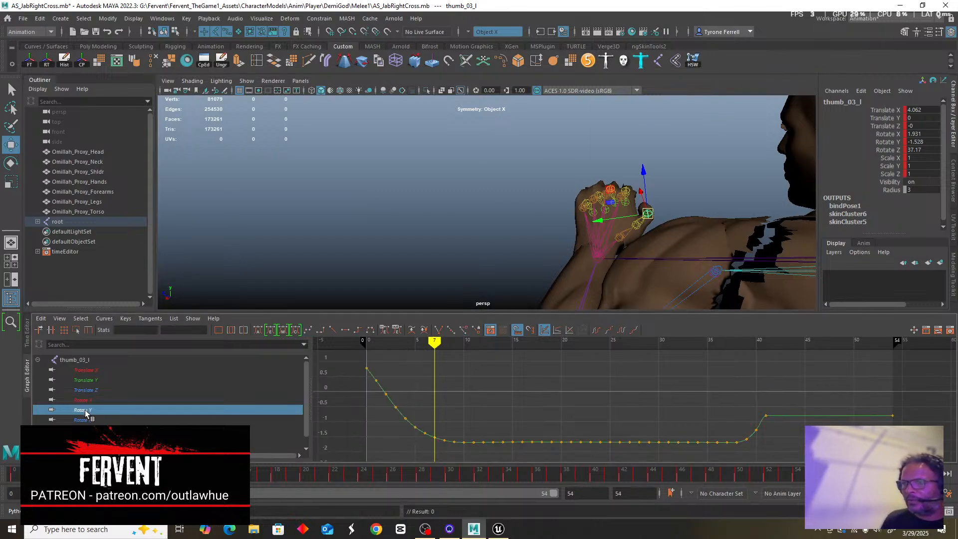
pyautogui.moveTo(354, 367); pyautogui.dragTo(416, 444)
pyautogui.press('Delete')
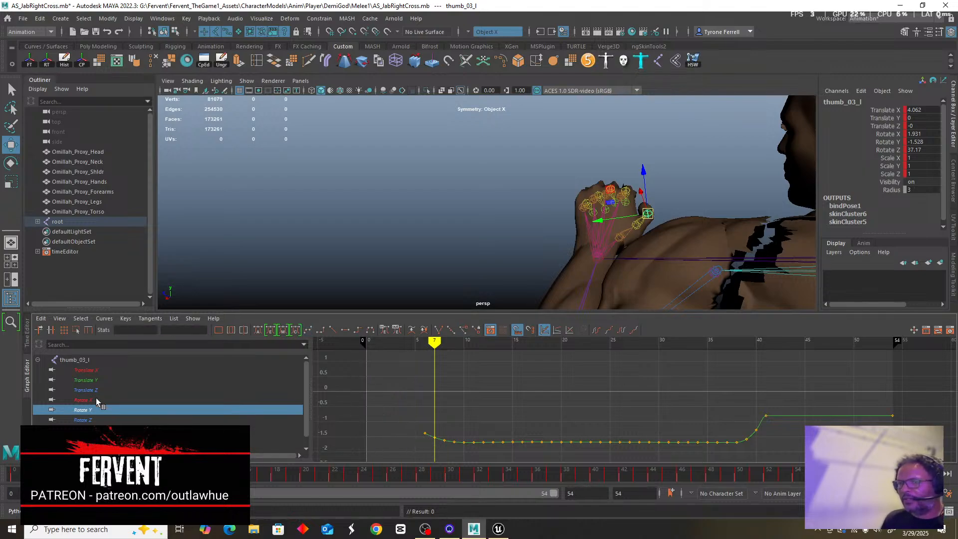
pyautogui.click(90, 420)
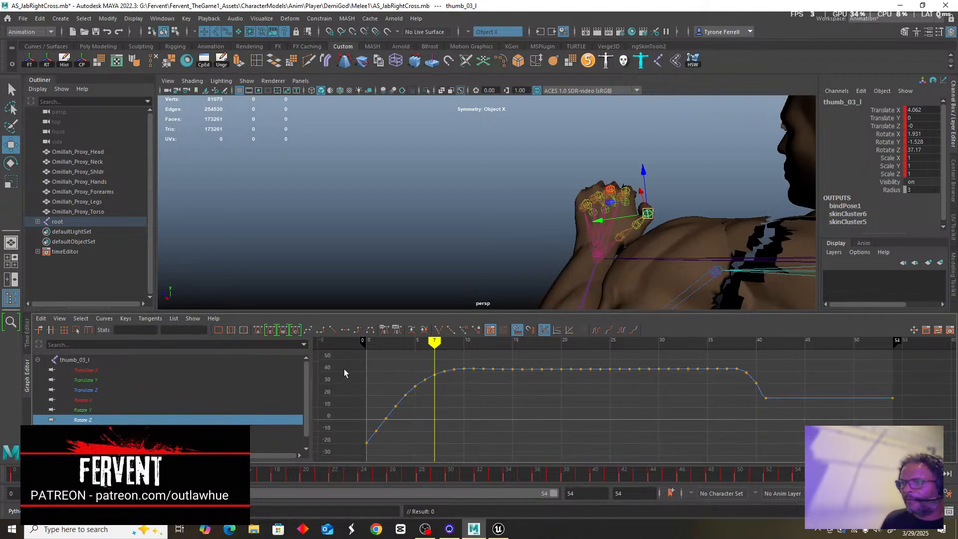
pyautogui.moveTo(344, 369); pyautogui.dragTo(421, 453)
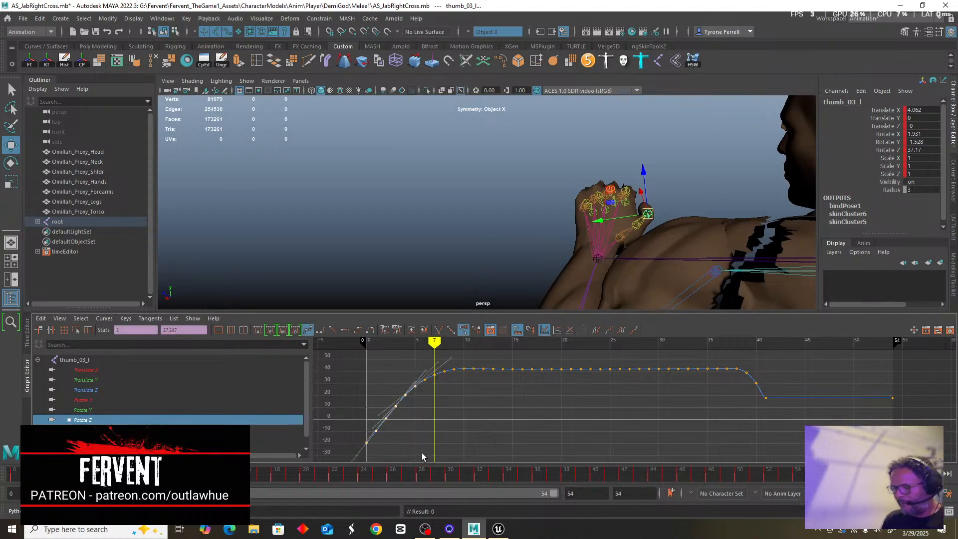
pyautogui.press('Delete')
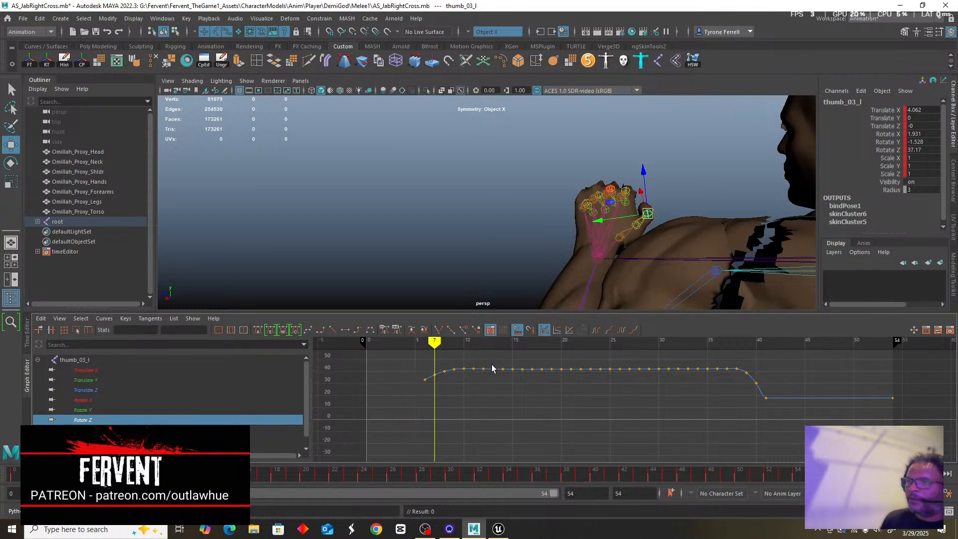
# At frame 0, select the pinky_03_l joint and delete its Rotate X keys from frames 0 to 2.
pyautogui.keyDown('alt'); pyautogui.moveTo(419, 207); pyautogui.dragTo(419, 221); pyautogui.keyUp('alt')
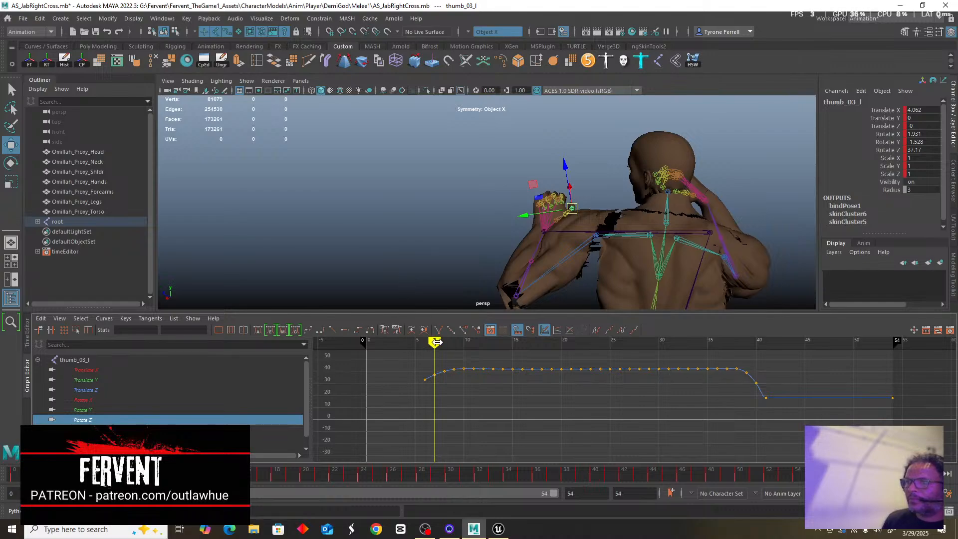
pyautogui.moveTo(436, 342); pyautogui.dragTo(367, 342)
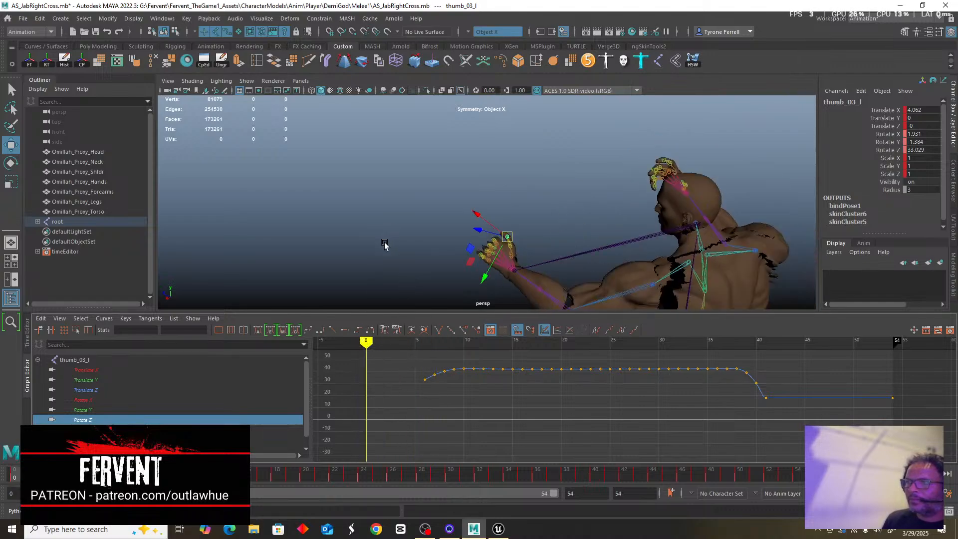
pyautogui.keyDown('alt'); pyautogui.moveTo(371, 235); pyautogui.dragTo(369, 211); pyautogui.keyUp('alt')
pyautogui.keyDown('alt'); pyautogui.moveTo(368, 212); pyautogui.dragTo(601, 271, button='right'); pyautogui.keyUp('alt')
pyautogui.keyDown('alt'); pyautogui.moveTo(442, 231); pyautogui.dragTo(349, 244); pyautogui.keyUp('alt')
pyautogui.keyDown('alt'); pyautogui.moveTo(348, 244); pyautogui.dragTo(462, 238, button='right'); pyautogui.keyUp('alt')
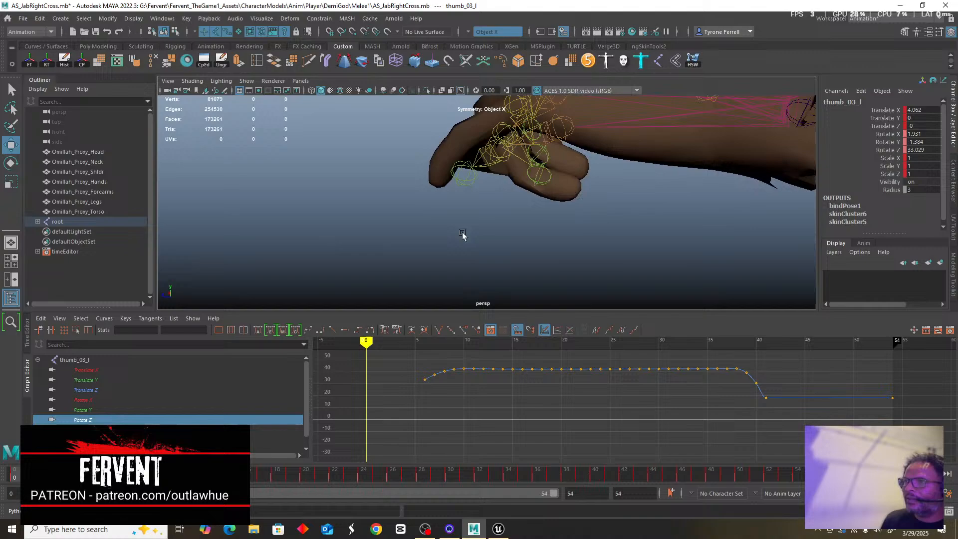
pyautogui.click(462, 177)
pyautogui.click(461, 174)
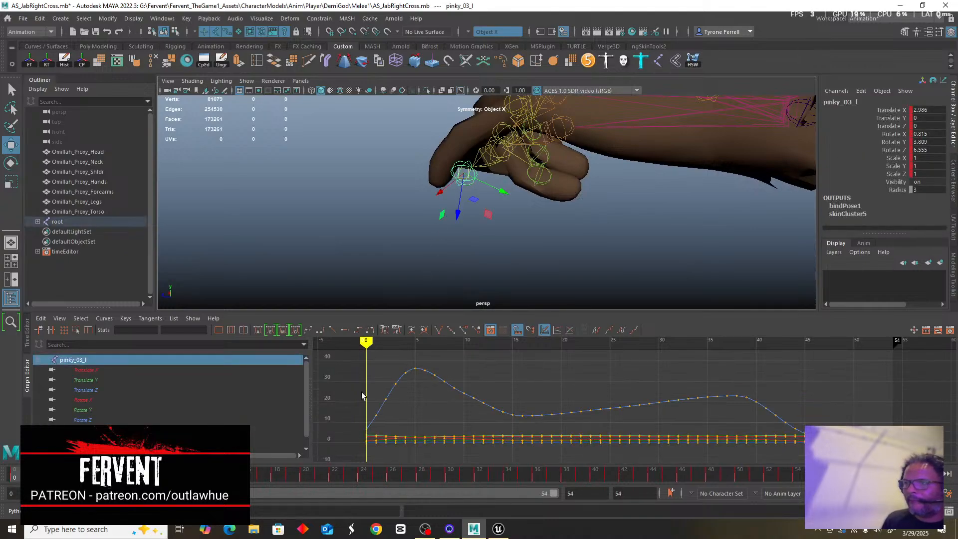
pyautogui.click(82, 400)
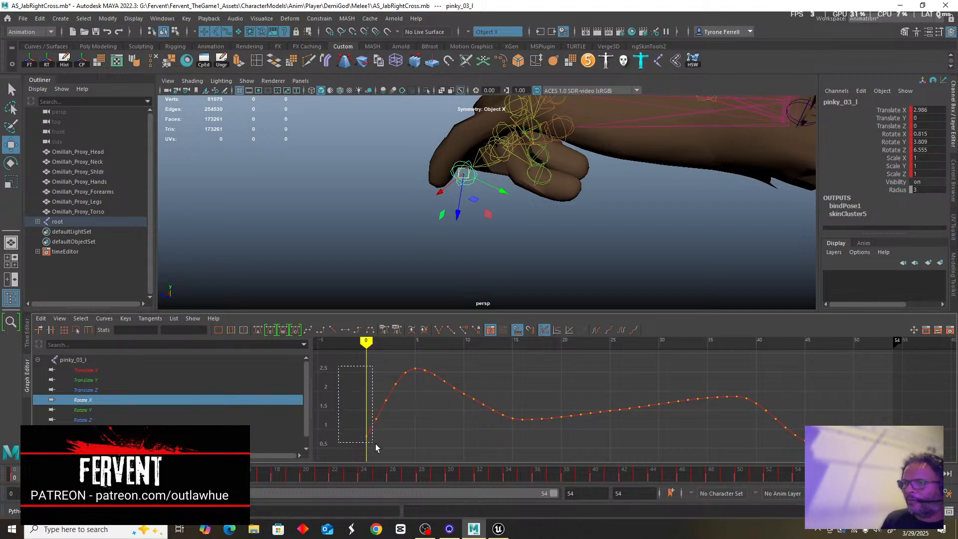
pyautogui.moveTo(376, 448); pyautogui.dragTo(390, 455)
pyautogui.press('Delete')
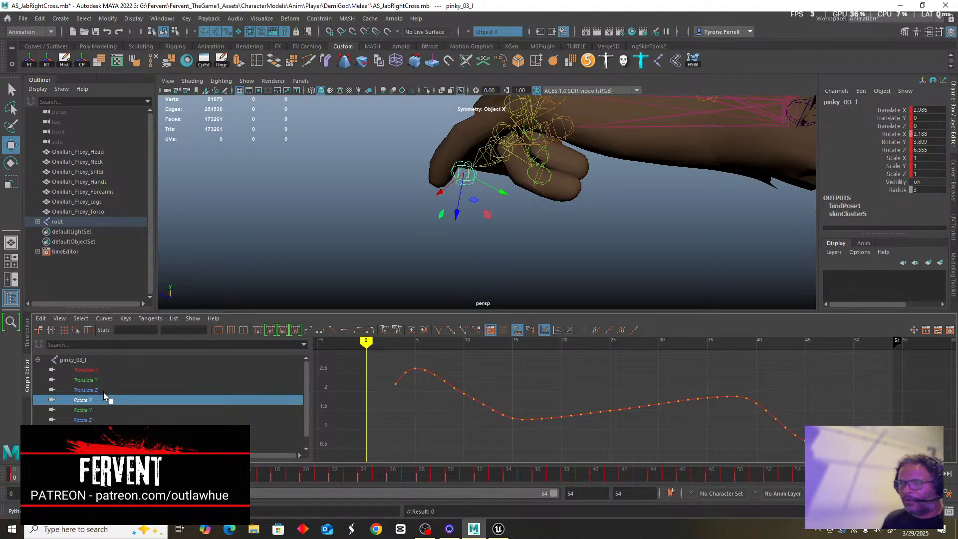
# Delete pinky_03_l's Rotate Y and Rotate Z keys from frames 0 to 3.
pyautogui.click(86, 410)
pyautogui.moveTo(347, 361); pyautogui.dragTo(395, 432)
pyautogui.press('Delete')
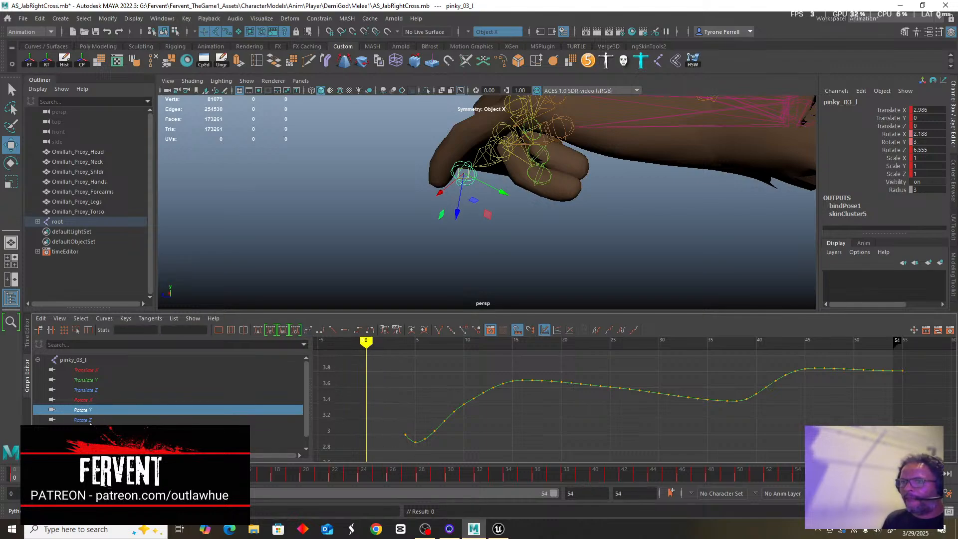
pyautogui.click(85, 420)
pyautogui.moveTo(392, 432); pyautogui.dragTo(396, 436)
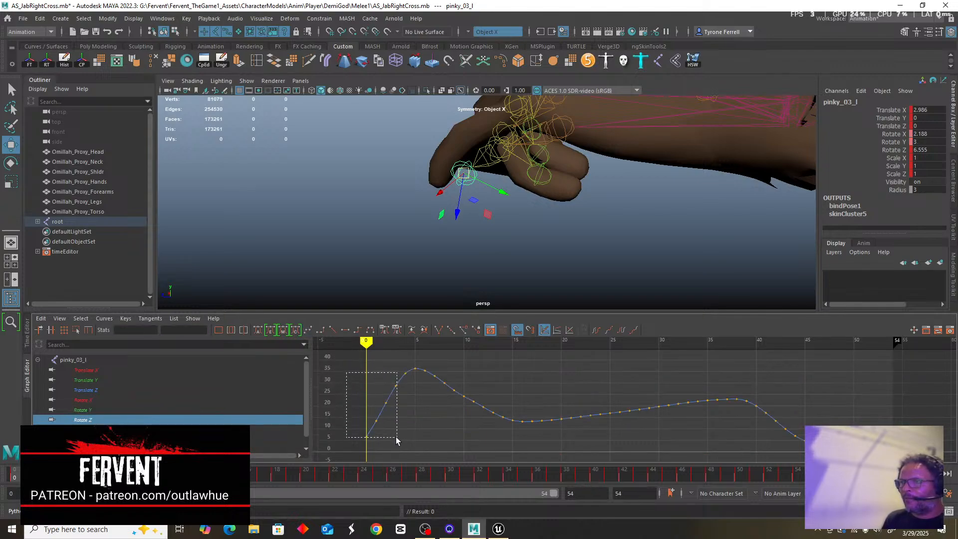
pyautogui.press('Delete')
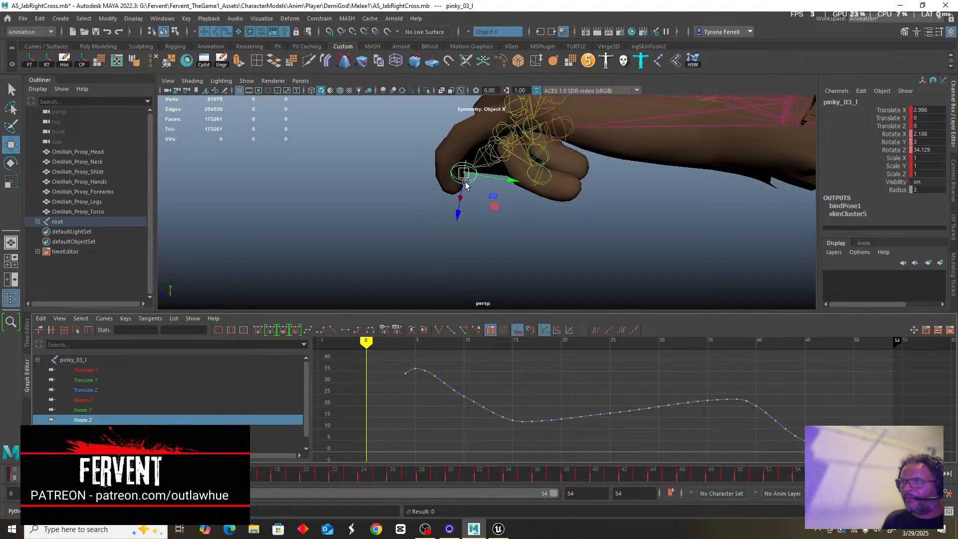
# Select the pinky_02_l joint at frame 0 and delete its Rotate Z keys from frames 0 to 3.
pyautogui.moveTo(434, 202)
pyautogui.keyDown('alt'); pyautogui.mouseDown()
pyautogui.moveTo(415, 197)
pyautogui.moveTo(448, 197)
pyautogui.mouseUp(); pyautogui.keyUp('alt')
pyautogui.press('f')
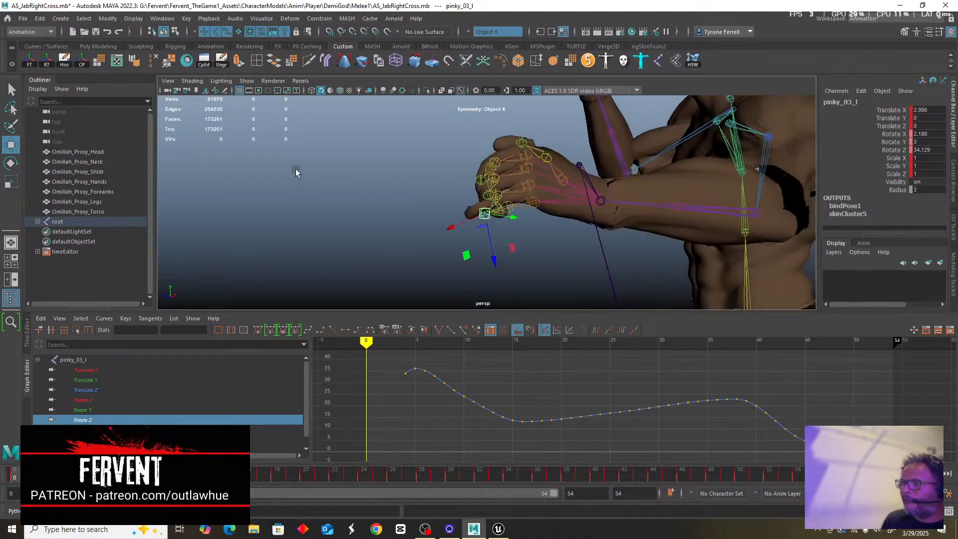
pyautogui.press('Up')
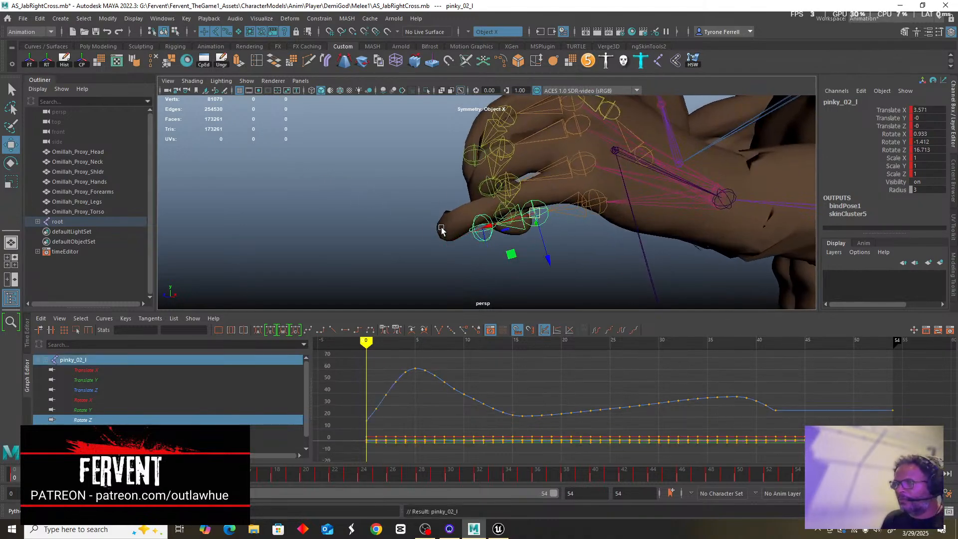
pyautogui.click(82, 419)
pyautogui.press('f')
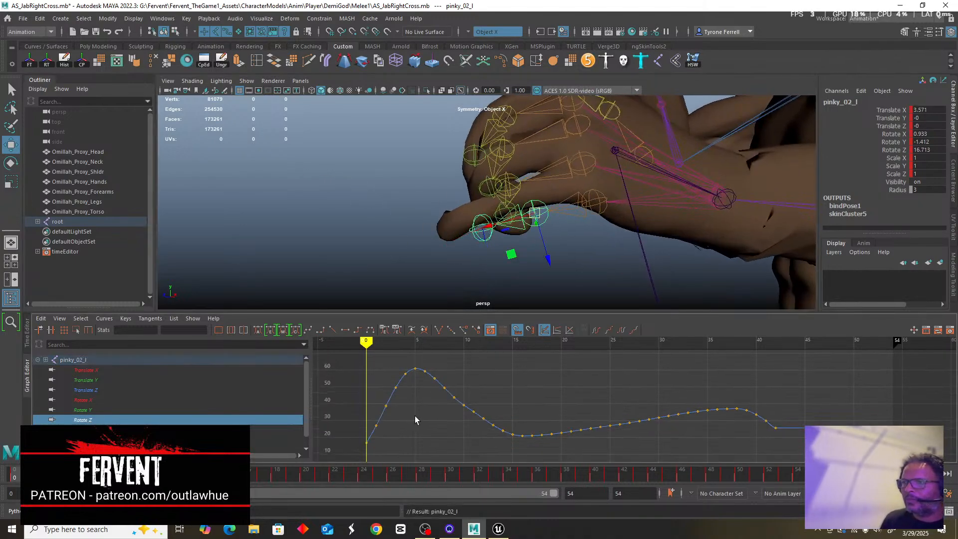
pyautogui.moveTo(396, 457); pyautogui.dragTo(395, 454)
pyautogui.press('Delete')
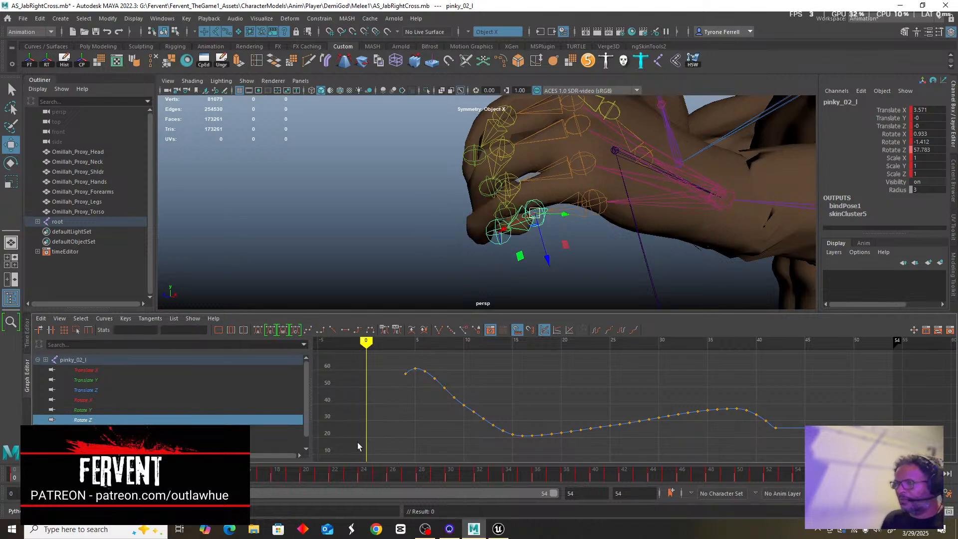
# Delete pinky_02_l's Rotate Y keys from frames 0 to 1 and its Rotate X keys from frames 0 to 2.
pyautogui.click(82, 412)
pyautogui.press('f')
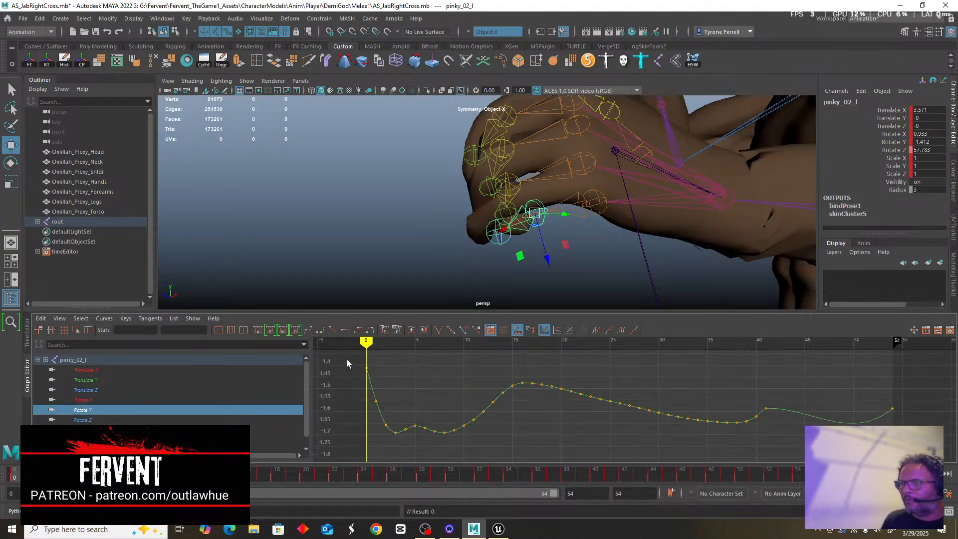
pyautogui.moveTo(387, 416); pyautogui.dragTo(385, 417)
pyautogui.press('Delete')
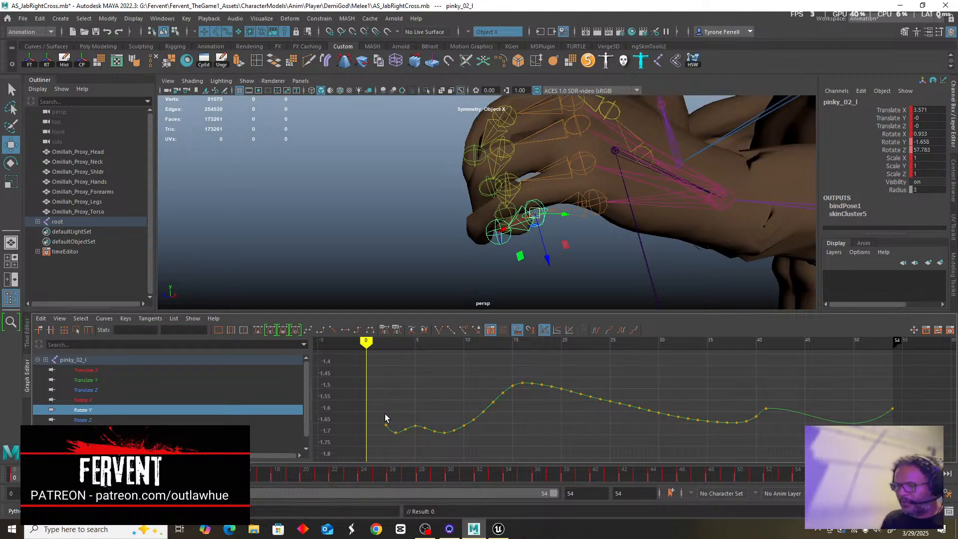
pyautogui.click(75, 399)
pyautogui.press('f')
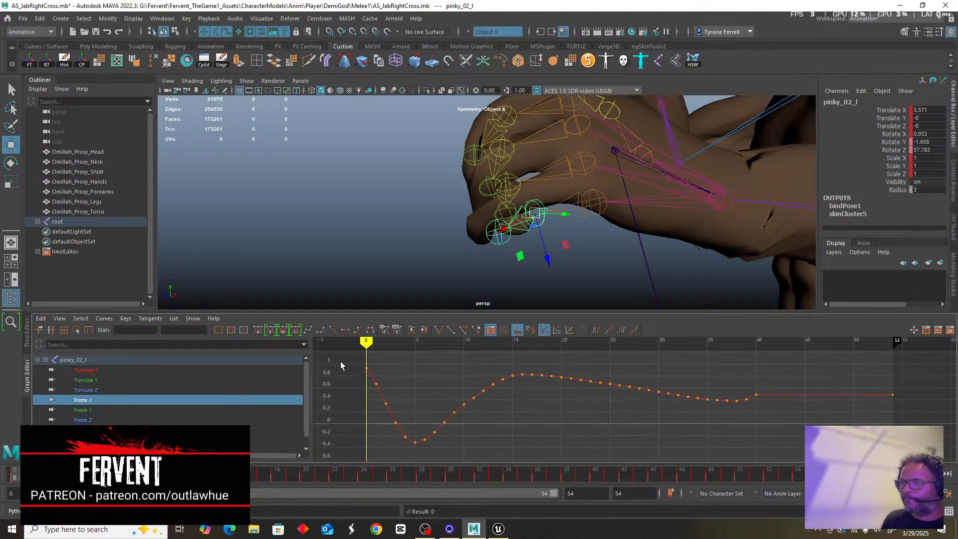
pyautogui.moveTo(393, 425); pyautogui.dragTo(391, 425)
pyautogui.press('Delete')
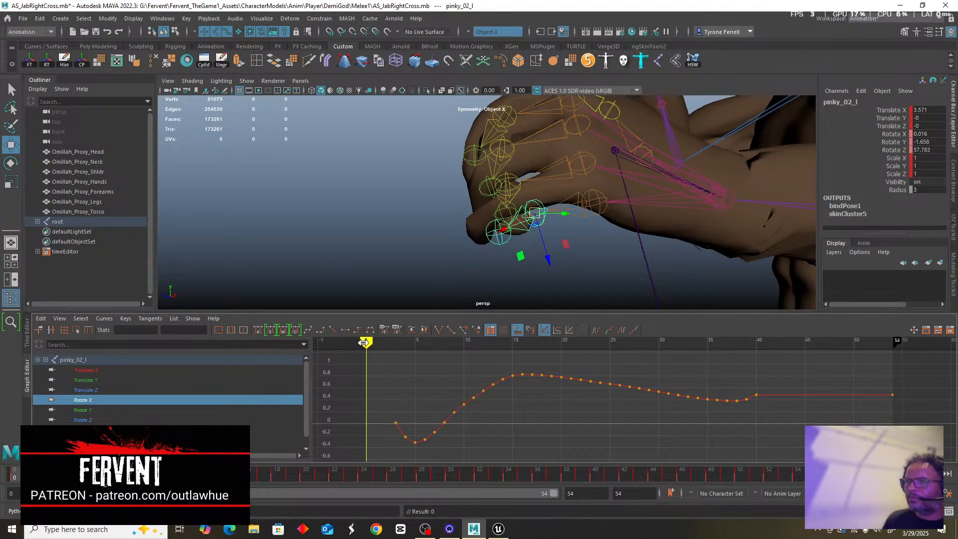
# Move to frame 1 and examine the left fist and arm pose from several angles.
pyautogui.scroll(-5, 374, 201)
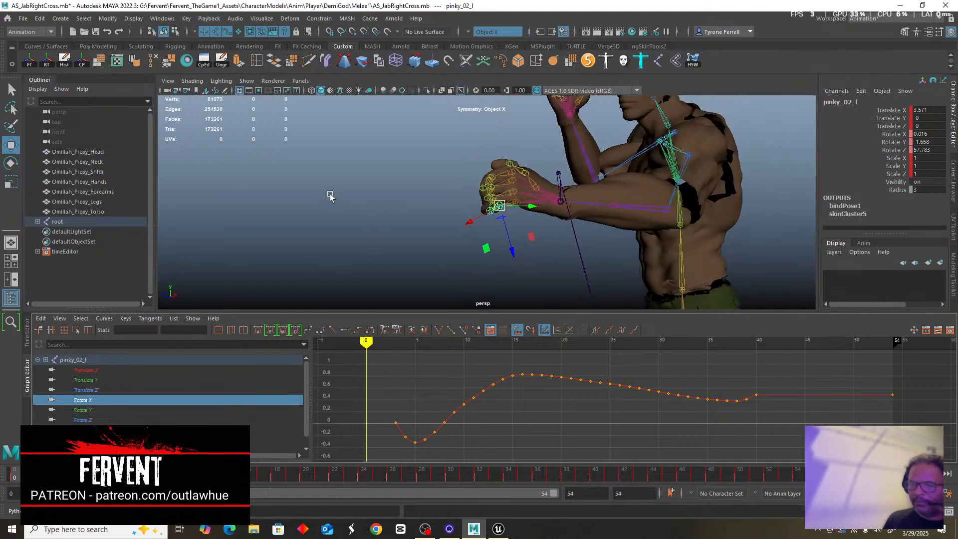
pyautogui.keyDown('alt'); pyautogui.moveTo(330, 196); pyautogui.dragTo(396, 222); pyautogui.keyUp('alt')
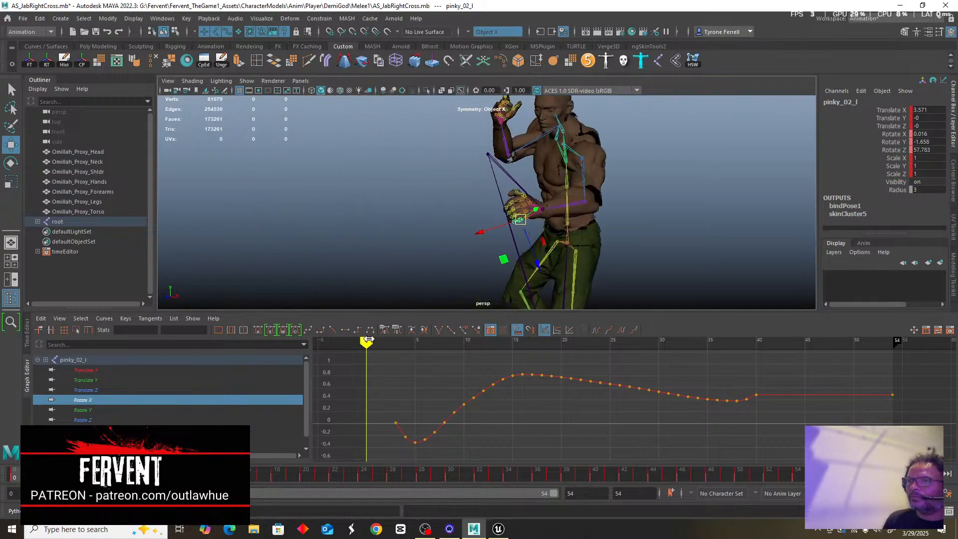
pyautogui.moveTo(368, 339)
pyautogui.mouseDown()
pyautogui.moveTo(513, 342)
pyautogui.moveTo(365, 342)
pyautogui.moveTo(372, 353)
pyautogui.mouseUp()
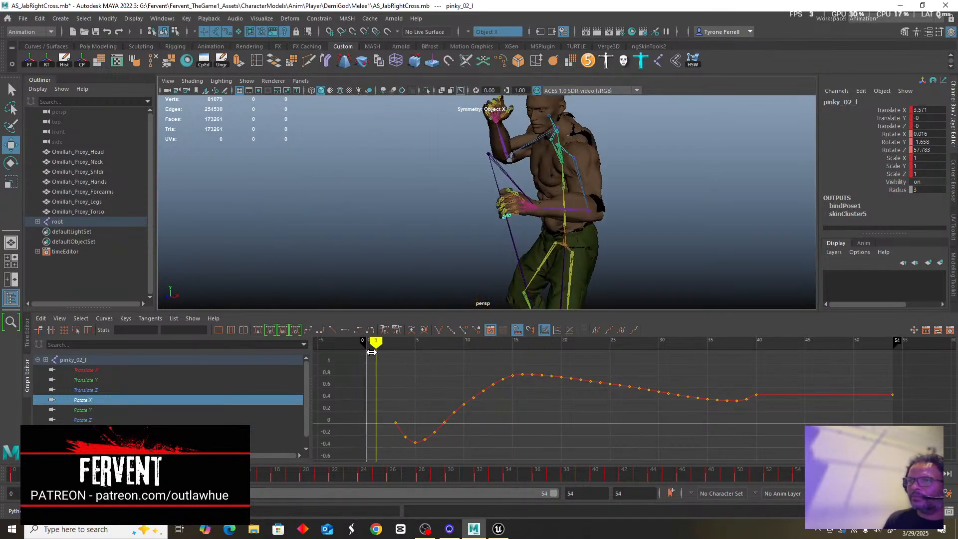
pyautogui.scroll(5, 383, 195)
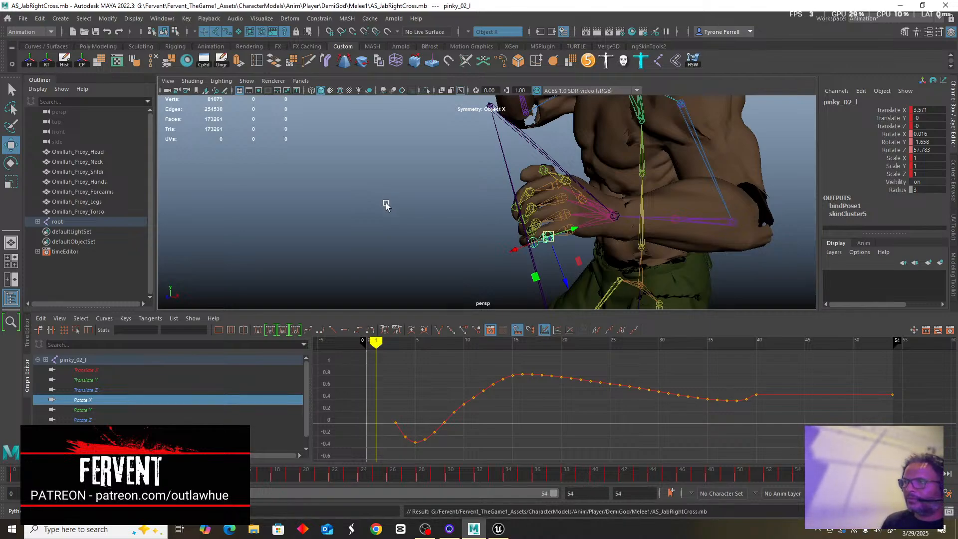
pyautogui.keyDown('alt'); pyautogui.click(384, 154); pyautogui.keyUp('alt')
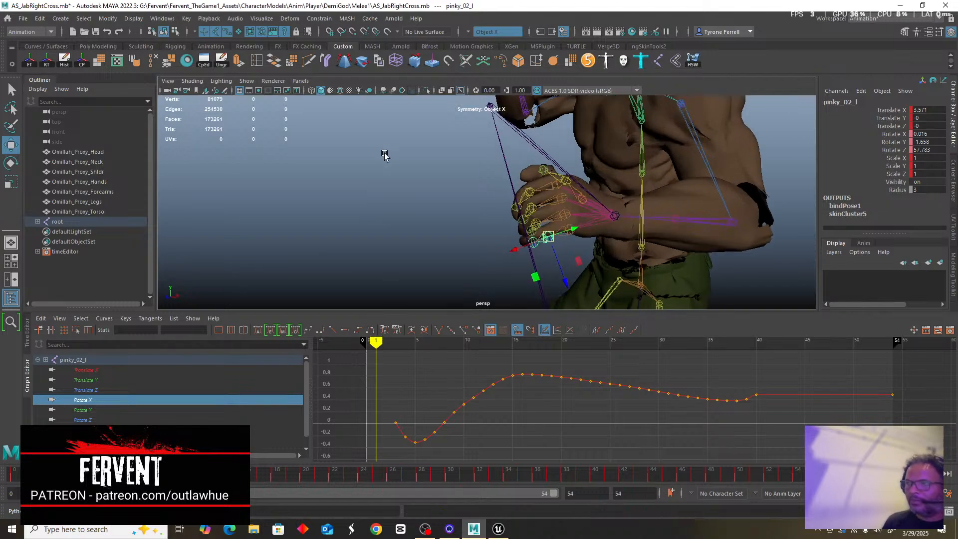
pyautogui.keyDown('alt'); pyautogui.moveTo(433, 140); pyautogui.dragTo(370, 147); pyautogui.keyUp('alt')
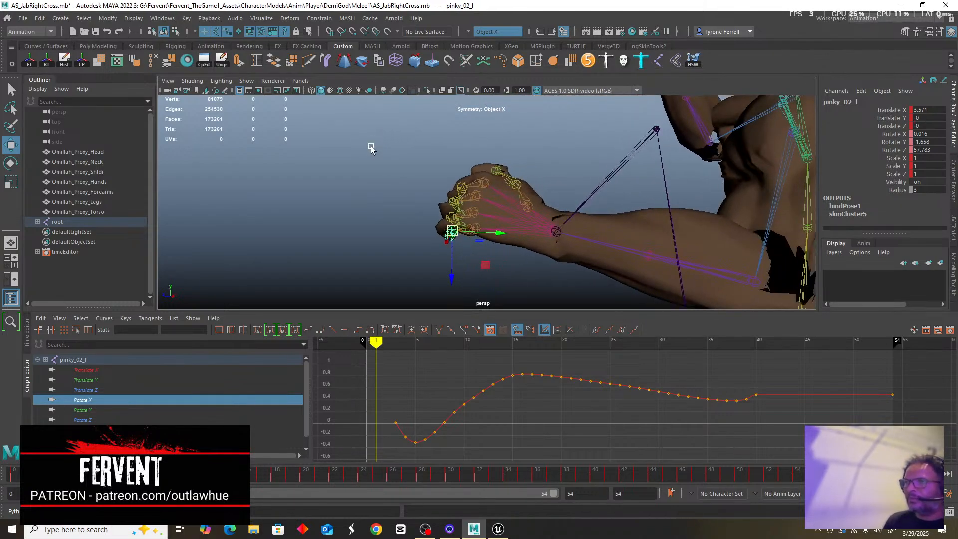
pyautogui.scroll(-5, 369, 147)
pyautogui.keyDown('alt'); pyautogui.moveTo(376, 190); pyautogui.dragTo(394, 196); pyautogui.keyUp('alt')
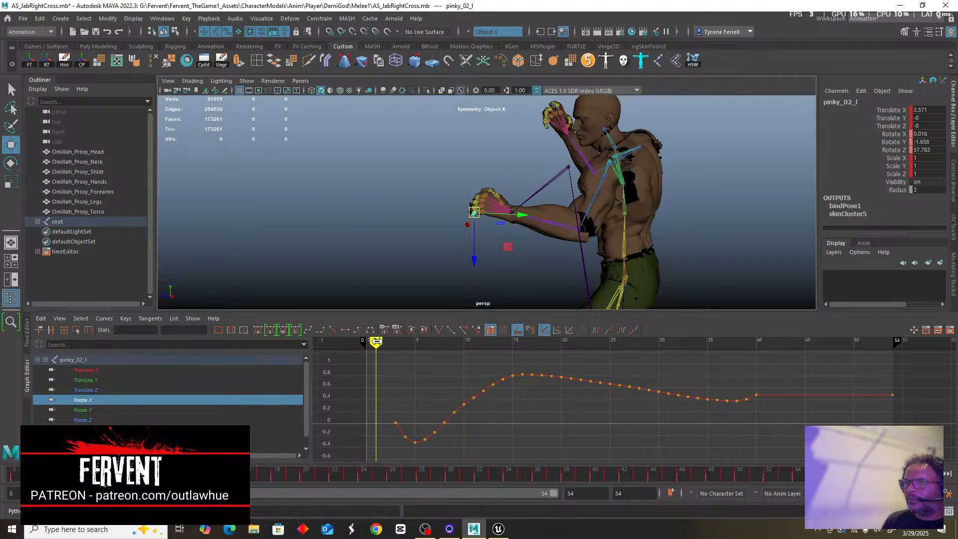
# At frame 0, select the hand_l joint and rotate the wrist to Rotate Y about -6.4 and Rotate Z about 2.4.
pyautogui.moveTo(376, 341); pyautogui.dragTo(366, 341)
pyautogui.keyDown('alt'); pyautogui.moveTo(376, 199); pyautogui.dragTo(404, 124); pyautogui.keyUp('alt')
pyautogui.keyDown('alt'); pyautogui.moveTo(493, 158); pyautogui.dragTo(465, 196); pyautogui.keyUp('alt')
pyautogui.scroll(5, 384, 216)
pyautogui.click(428, 192)
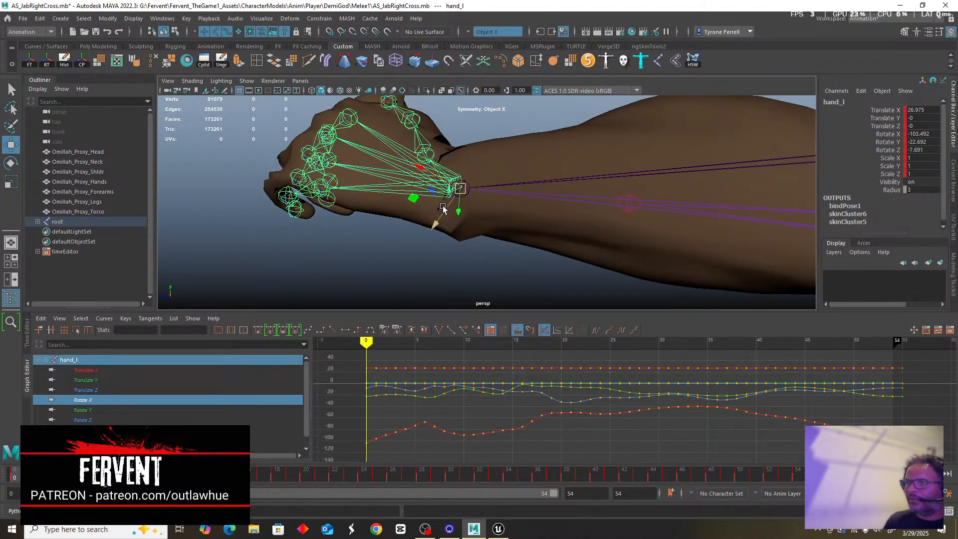
pyautogui.press('e')
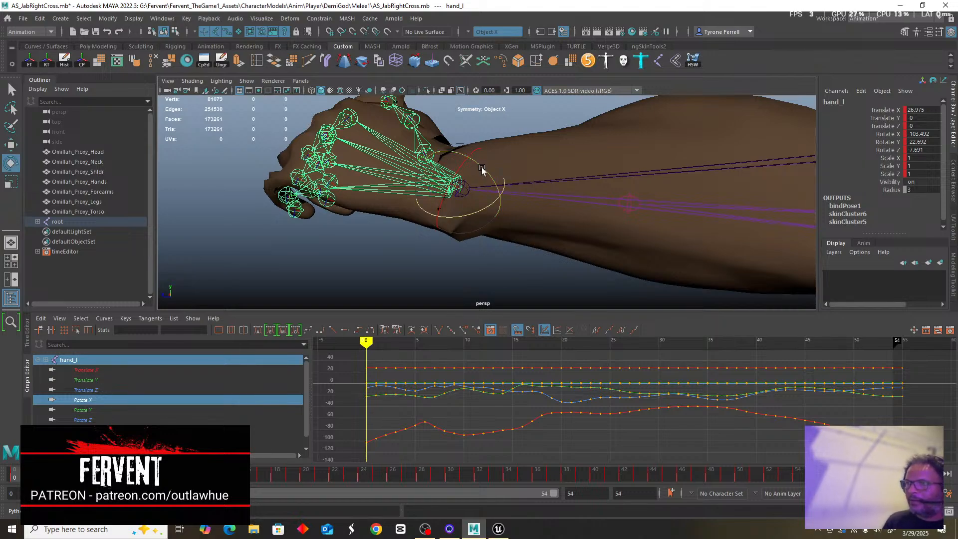
pyautogui.moveTo(442, 219); pyautogui.dragTo(297, 214)
pyautogui.scroll(-3, 449, 190)
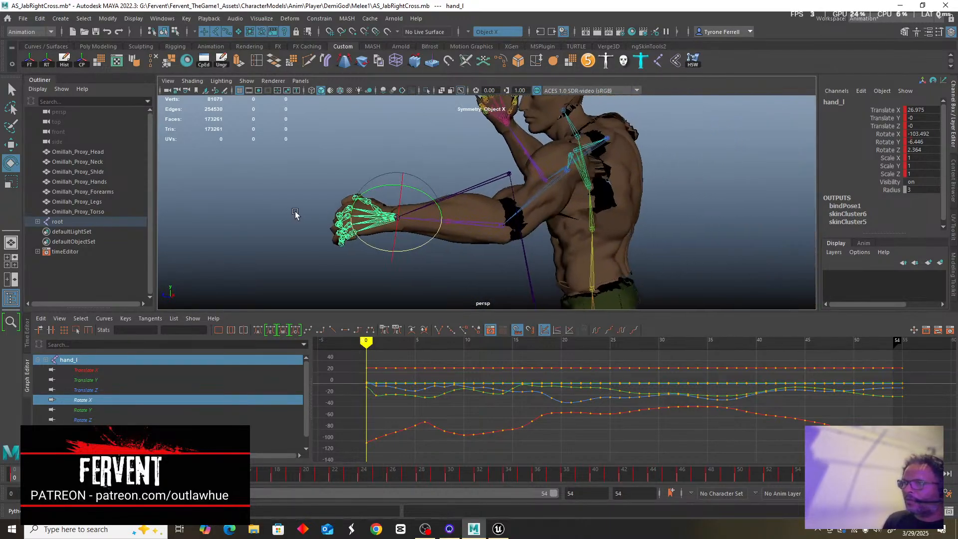
# Select the lowerarm_l joint and rotate the left elbow to Rotate Z about -91.9 at frame 0.
pyautogui.click(474, 227)
pyautogui.moveTo(474, 249); pyautogui.dragTo(593, 197)
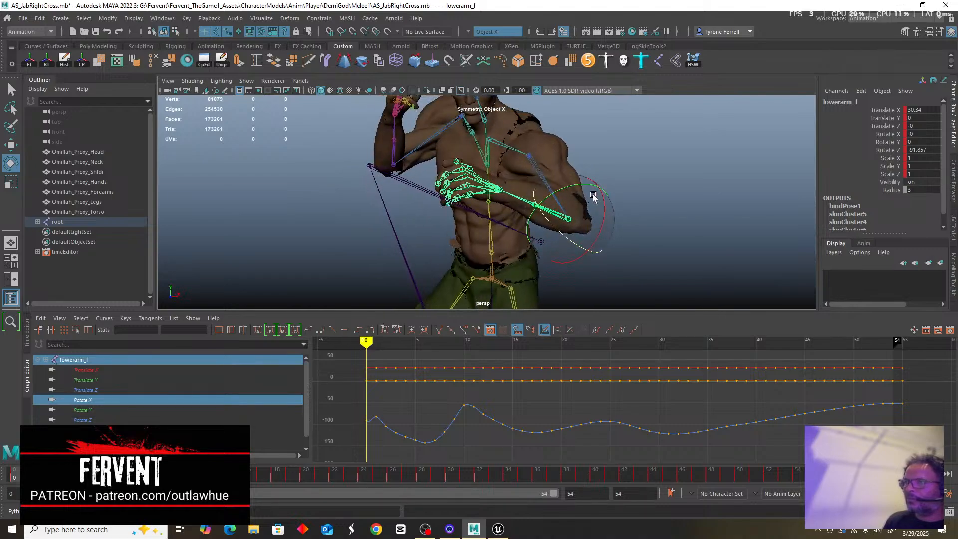
pyautogui.keyDown('alt'); pyautogui.moveTo(563, 151); pyautogui.dragTo(563, 156); pyautogui.keyUp('alt')
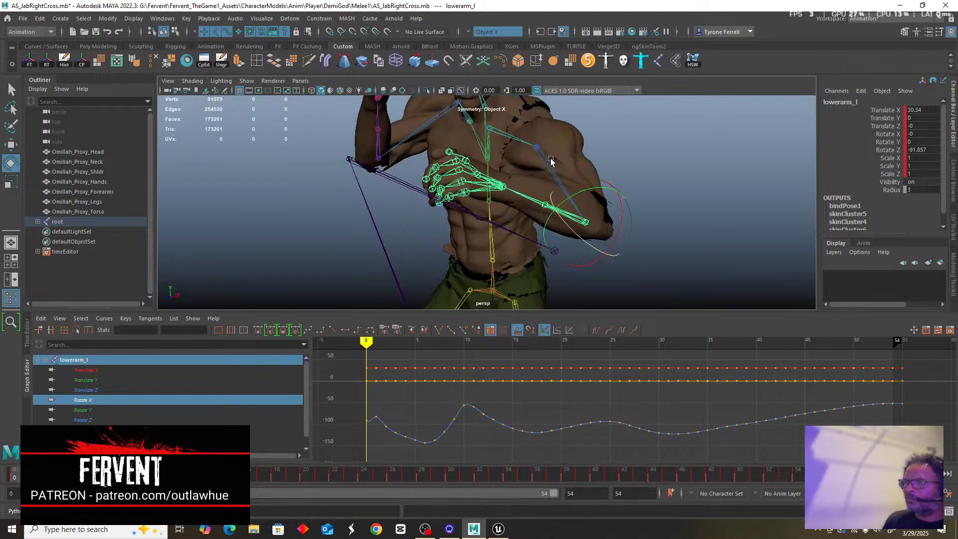
# Select the upperarm_l joint and rotate it to Rotate X about -50.1 and Rotate Y about 27.4.
pyautogui.click(551, 160)
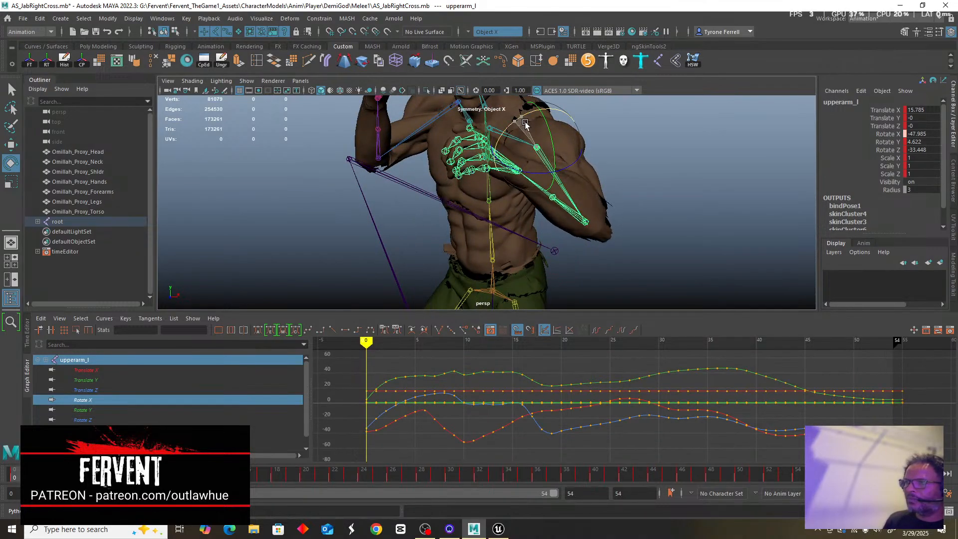
pyautogui.keyDown('alt'); pyautogui.moveTo(456, 185); pyautogui.dragTo(387, 207); pyautogui.keyUp('alt')
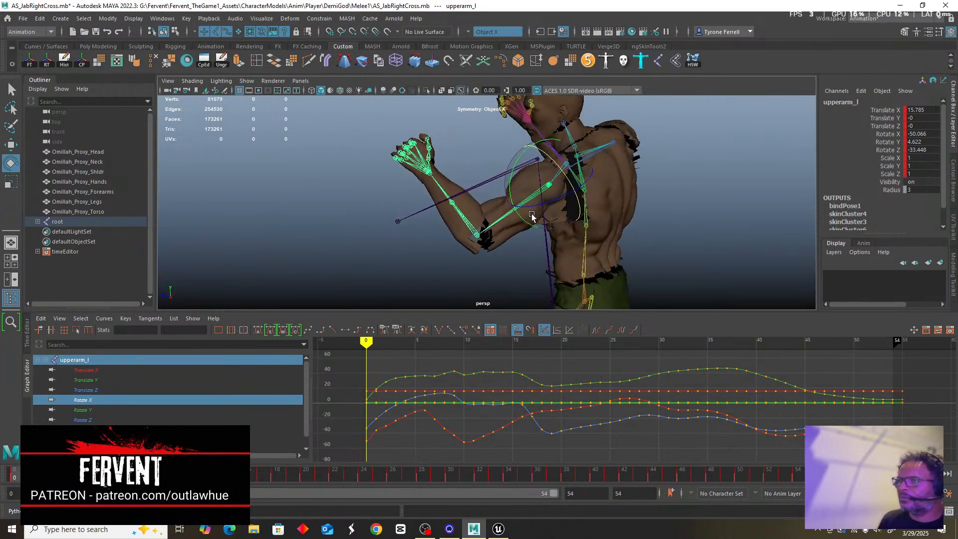
pyautogui.keyDown('alt'); pyautogui.moveTo(532, 217); pyautogui.dragTo(454, 221); pyautogui.keyUp('alt')
pyautogui.scroll(2, 453, 221)
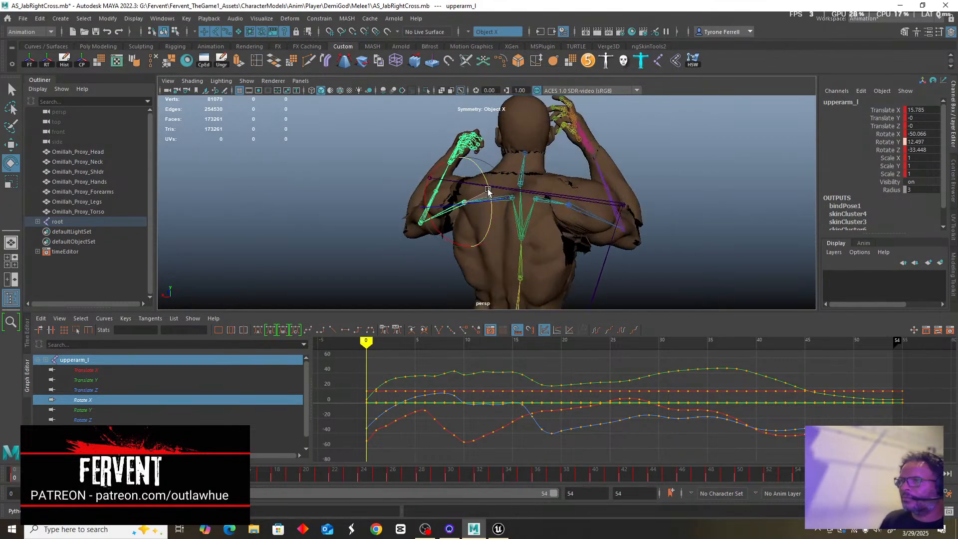
pyautogui.moveTo(487, 190); pyautogui.dragTo(603, 194)
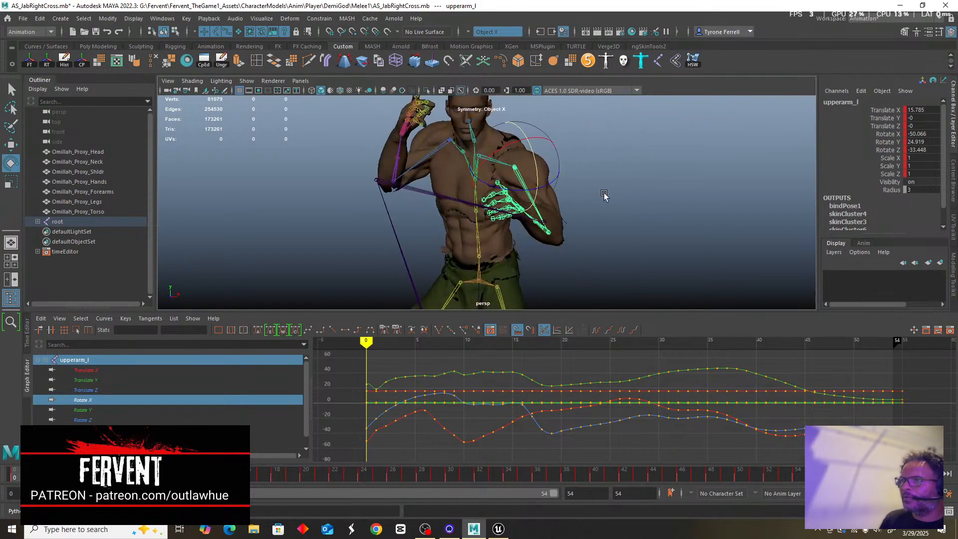
pyautogui.keyDown('alt'); pyautogui.moveTo(402, 220); pyautogui.dragTo(464, 202); pyautogui.keyUp('alt')
pyautogui.moveTo(491, 158); pyautogui.dragTo(487, 162)
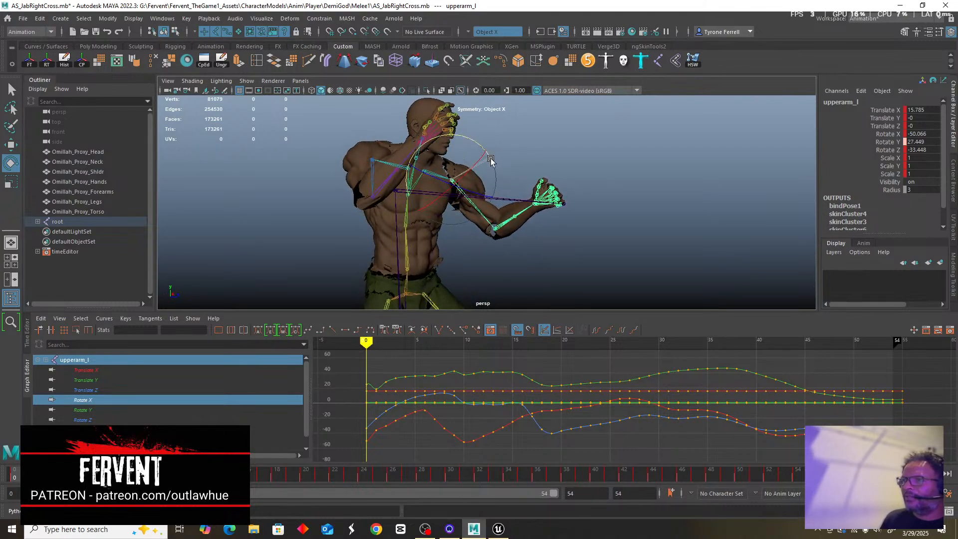
# Bend lowerarm_l to Rotate Z about -103.9, and rotate upperarm_l to Rotate X about -35.6 and Rotate Y about 46.9.
pyautogui.click(522, 210)
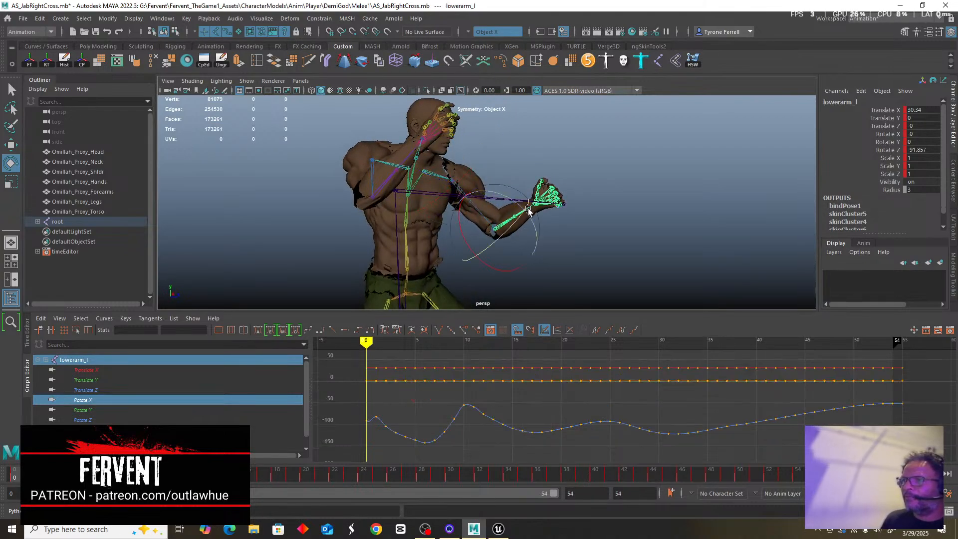
pyautogui.moveTo(507, 200); pyautogui.dragTo(415, 244)
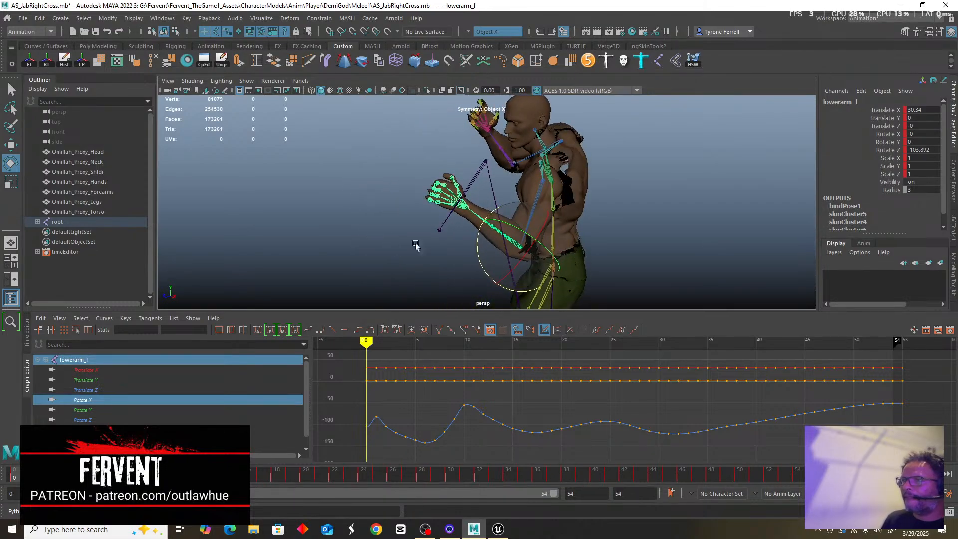
pyautogui.click(538, 190)
pyautogui.moveTo(527, 213); pyautogui.dragTo(489, 171)
pyautogui.keyDown('alt'); pyautogui.moveTo(544, 233); pyautogui.dragTo(588, 229); pyautogui.keyUp('alt')
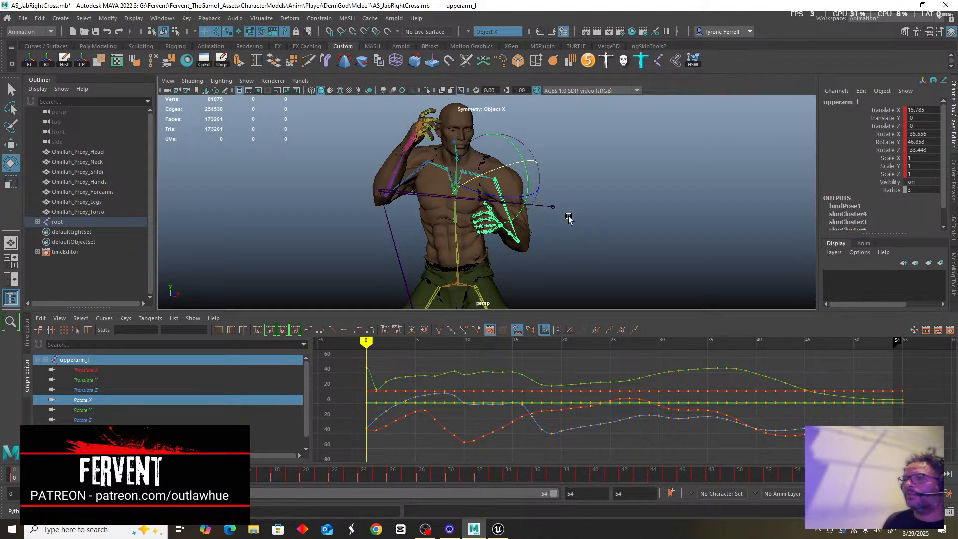
pyautogui.scroll(3, 589, 233)
pyautogui.keyDown('alt'); pyautogui.moveTo(589, 233); pyautogui.dragTo(608, 257); pyautogui.keyUp('alt')
pyautogui.scroll(-3, 609, 257)
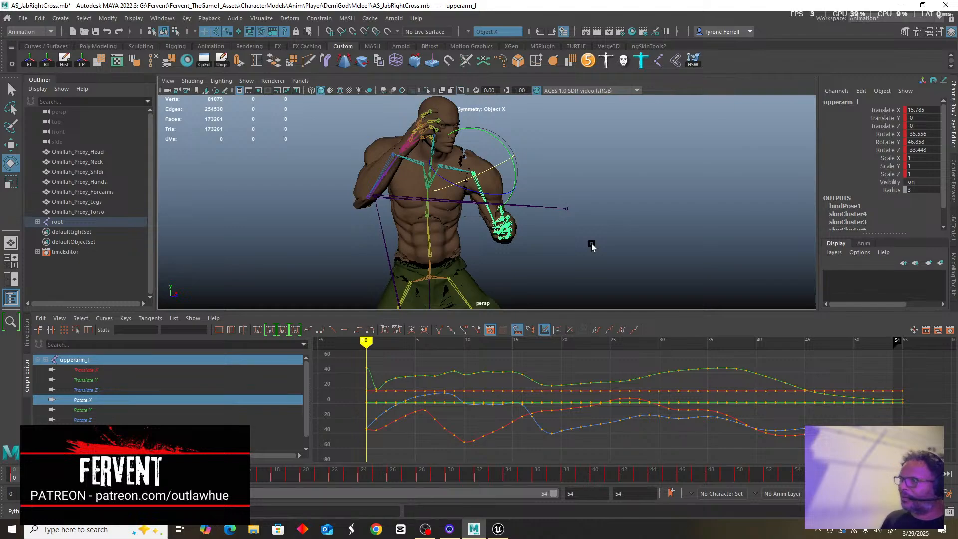
pyautogui.scroll(3, 592, 246)
pyautogui.scroll(-2, 592, 246)
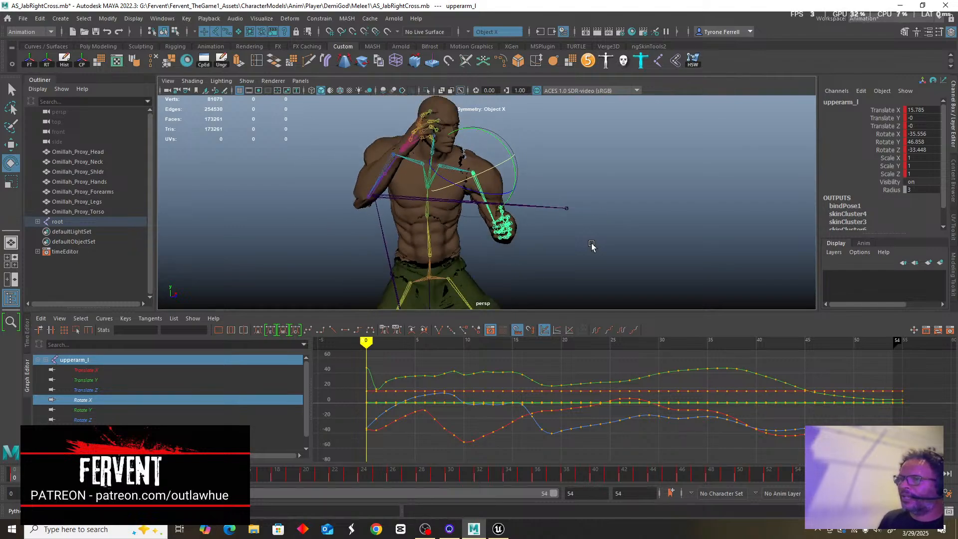
pyautogui.moveTo(614, 234)
pyautogui.keyDown('alt'); pyautogui.mouseDown()
pyautogui.moveTo(547, 232)
pyautogui.moveTo(613, 233)
pyautogui.mouseUp(); pyautogui.keyUp('alt')
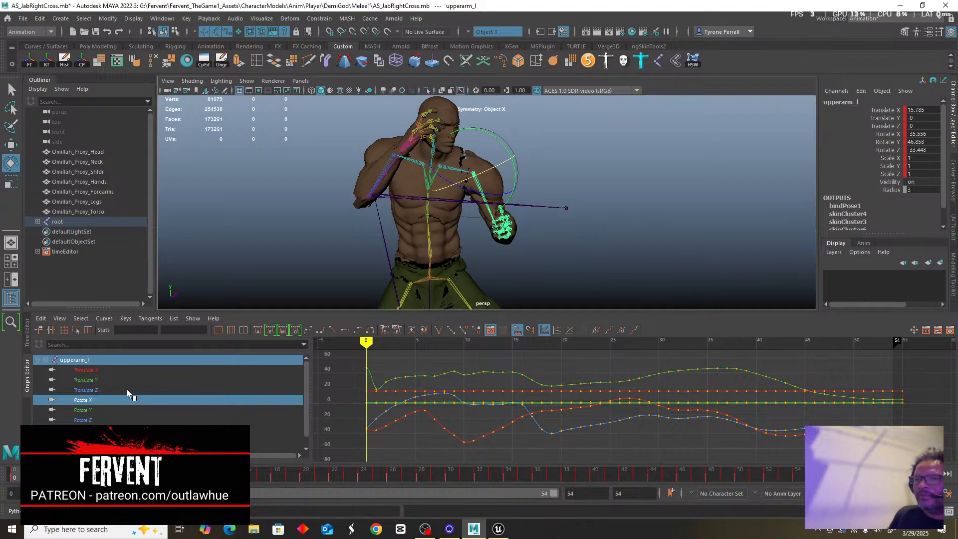
# Isolate the Rotate Y animation curve of upperarm_l in the Graph Editor, checking the Rotate X curve first.
pyautogui.click(82, 400)
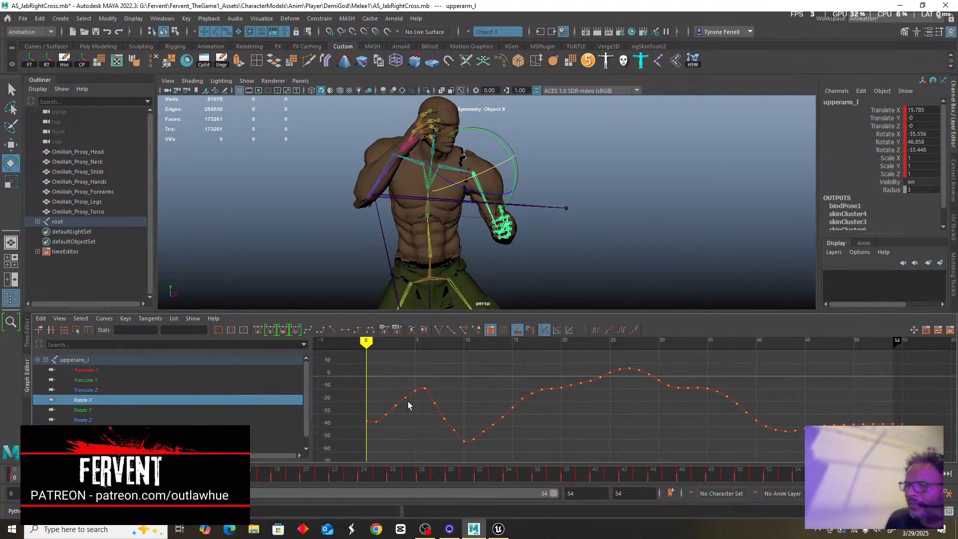
pyautogui.click(88, 410)
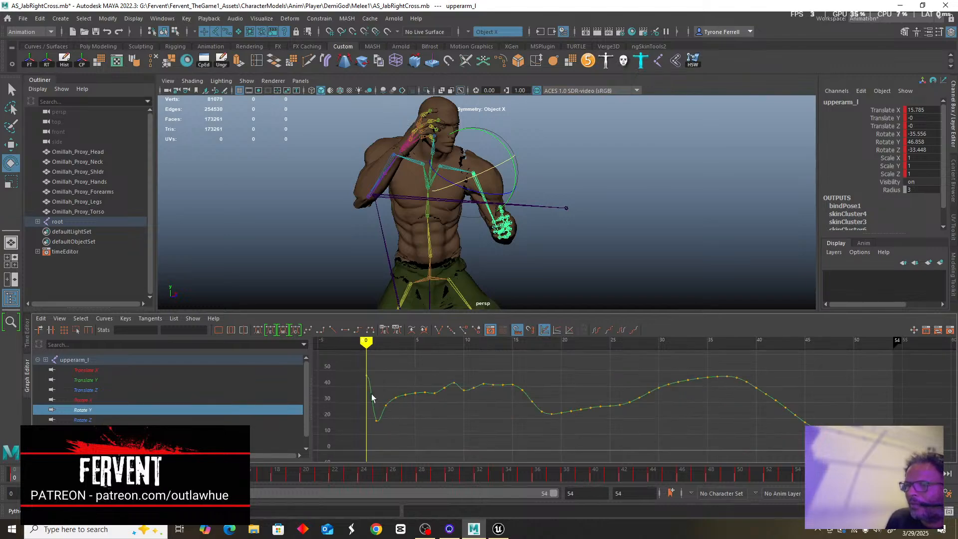
pyautogui.keyDown('alt'); pyautogui.moveTo(921, 408); pyautogui.dragTo(833, 390, button='right'); pyautogui.keyUp('alt')
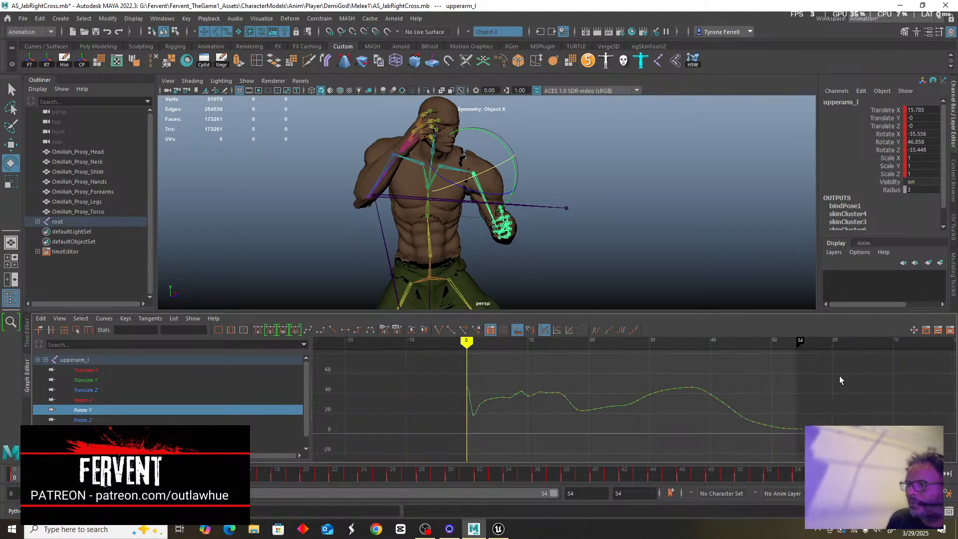
# Try to raise the upperarm_l Rotate Y keys after frame 0 on the curve, undoing each attempt.
pyautogui.moveTo(838, 390); pyautogui.dragTo(470, 448)
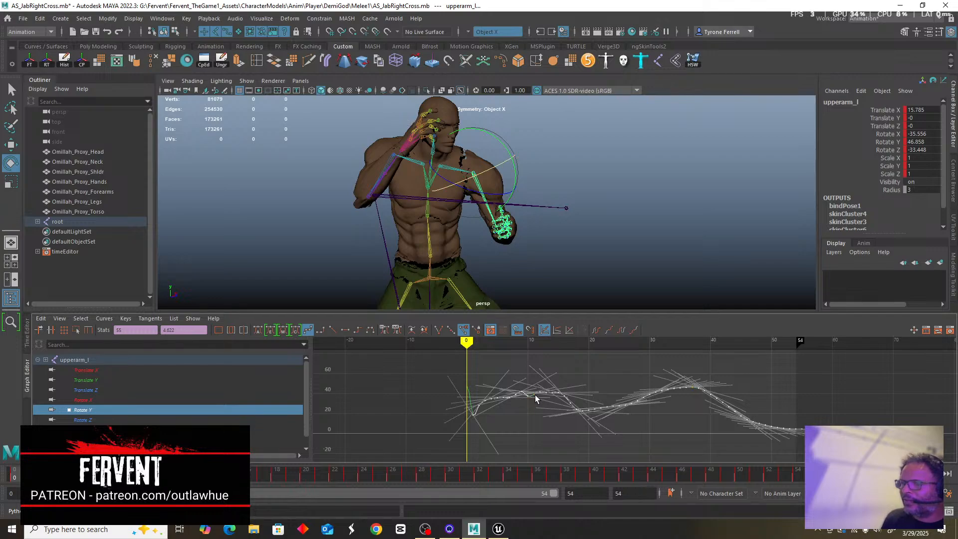
pyautogui.hotkey('ctrl', 'z')
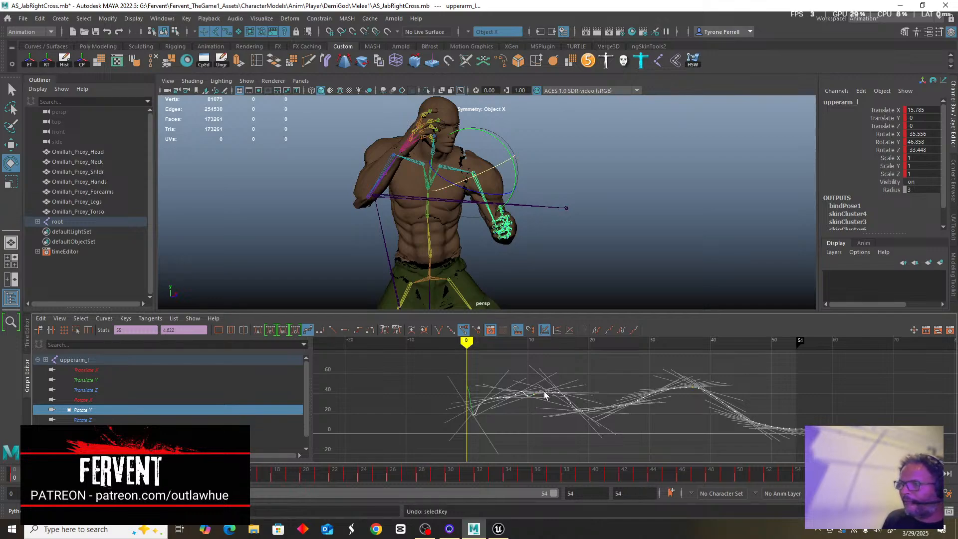
pyautogui.moveTo(545, 386); pyautogui.dragTo(545, 377, button='middle')
pyautogui.hotkey('ctrl', 'z')
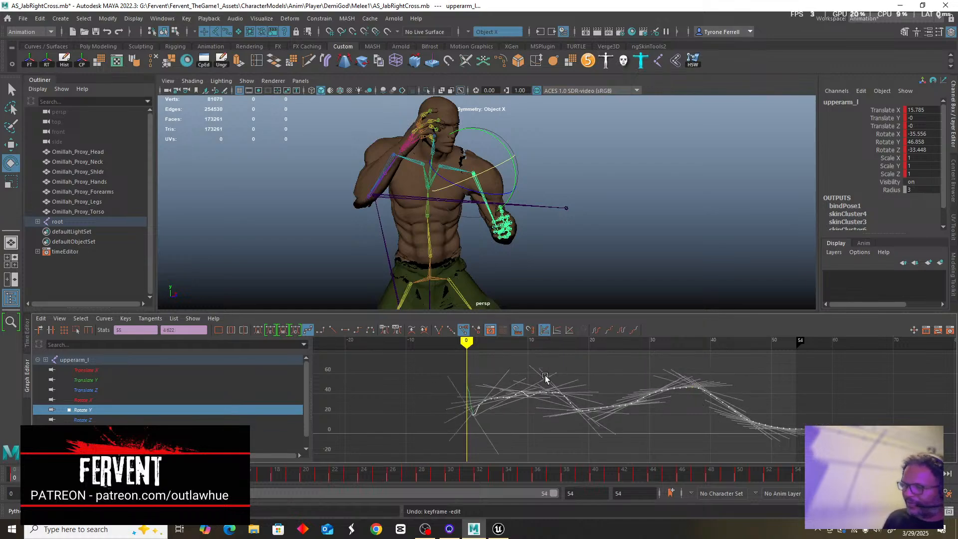
pyautogui.moveTo(886, 371); pyautogui.dragTo(470, 457)
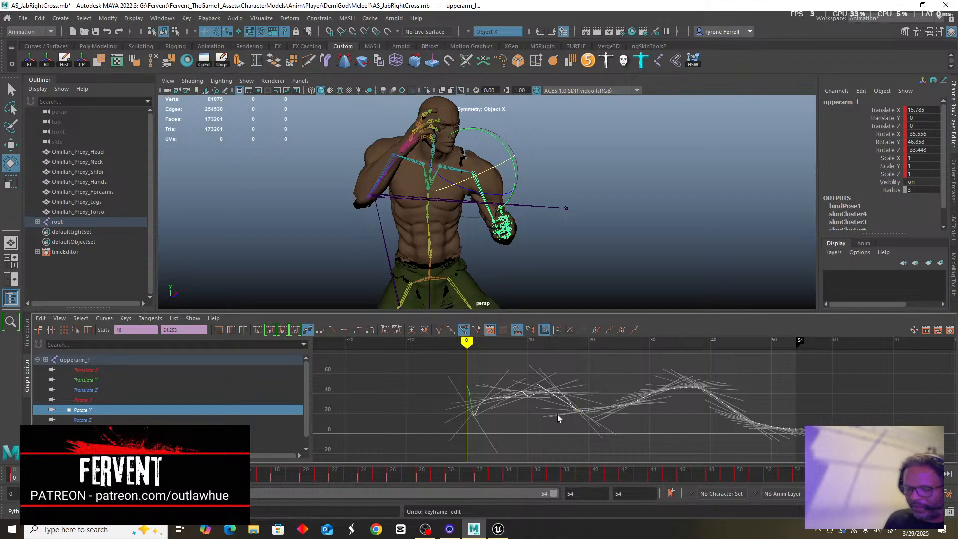
pyautogui.click(588, 396)
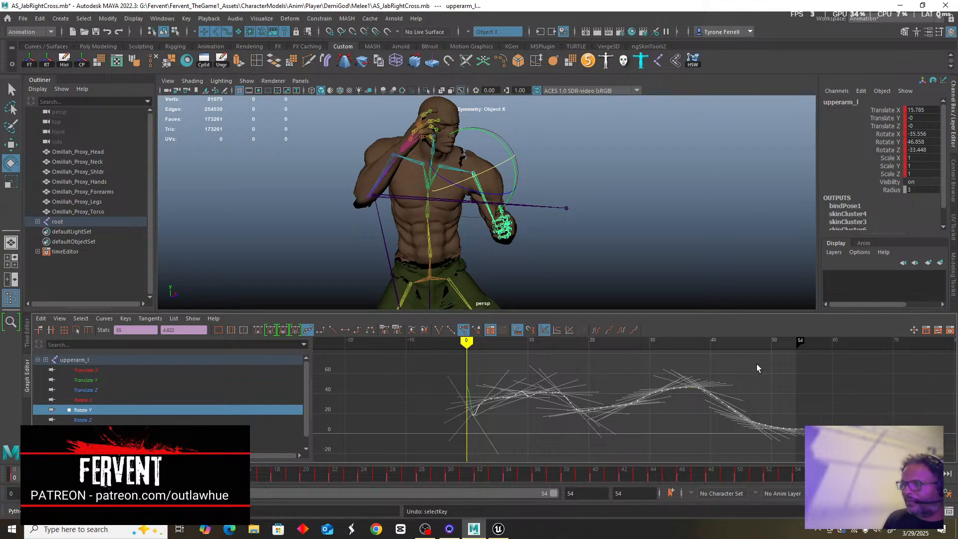
pyautogui.moveTo(758, 360); pyautogui.dragTo(546, 441)
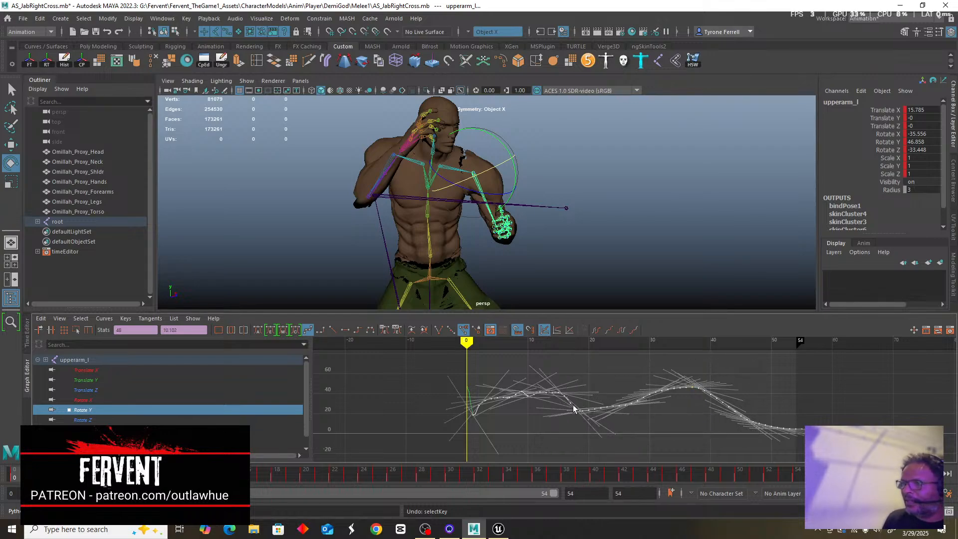
pyautogui.keyDown('shift'); pyautogui.moveTo(570, 399); pyautogui.dragTo(582, 365, button='middle'); pyautogui.keyUp('shift')
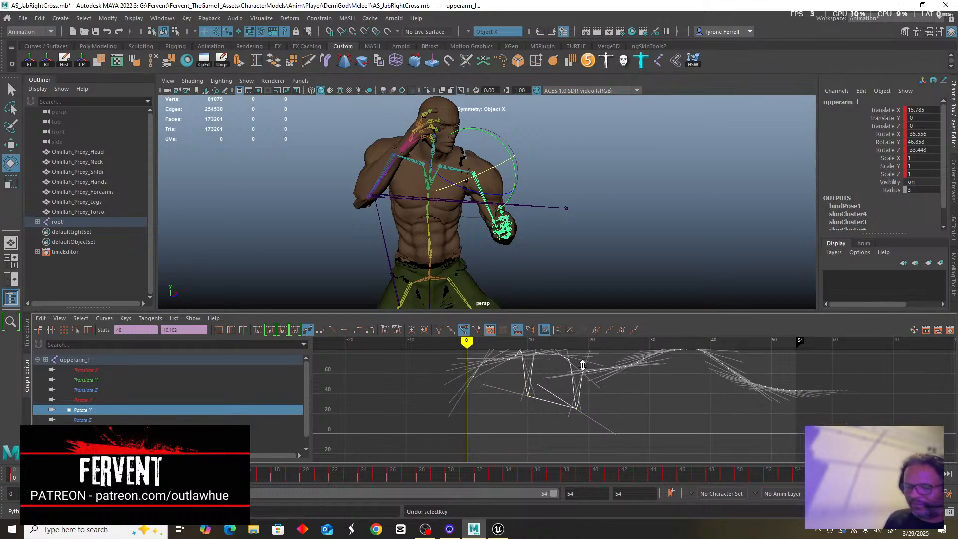
pyautogui.hotkey('ctrl', 'z')
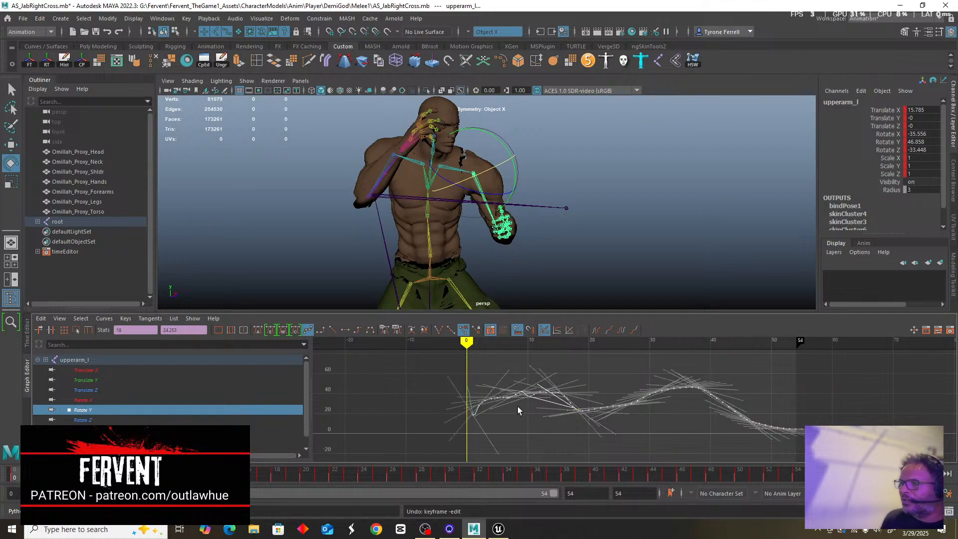
# Try shifting all Rotate Y keys after frame 0 upward until the last reads about 41.1, check the pose at frame 13, and undo the shift.
pyautogui.press('f')
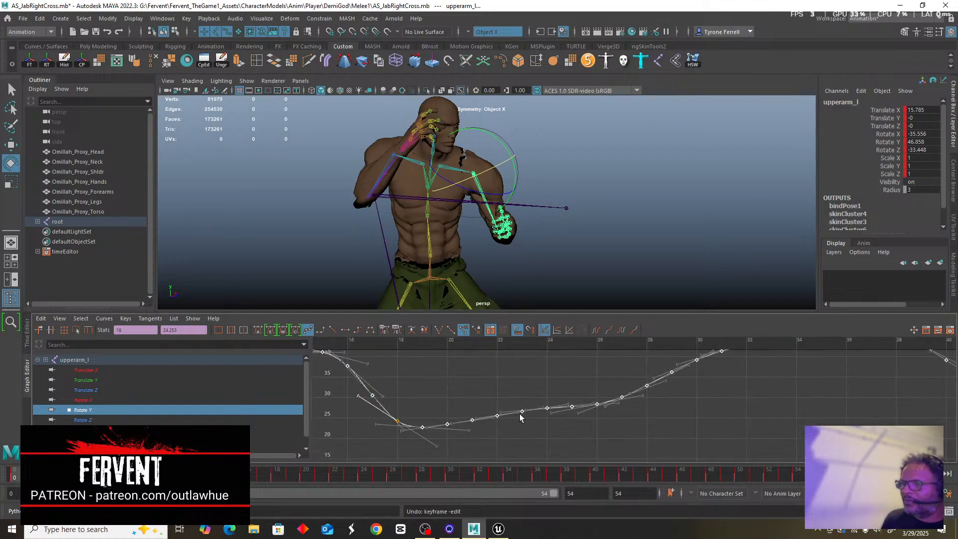
pyautogui.scroll(2, 520, 414)
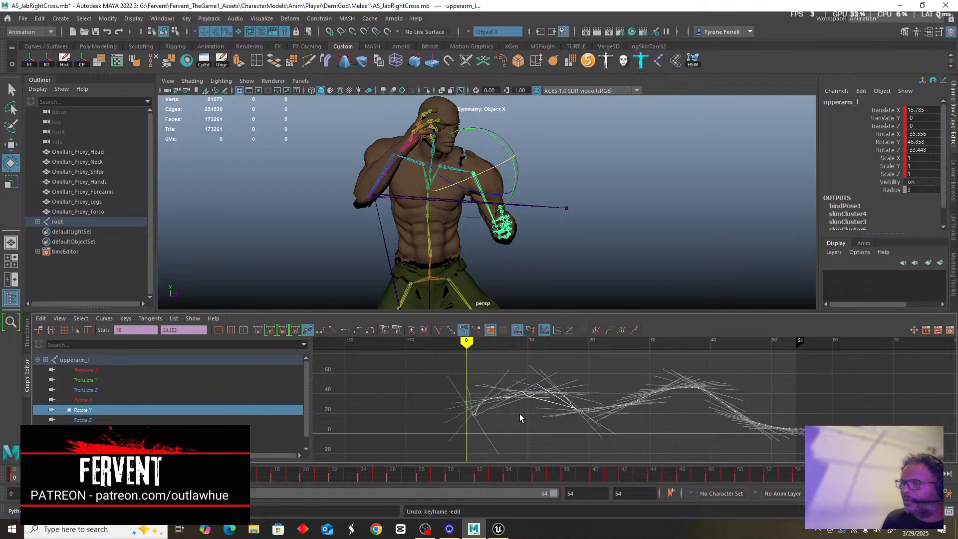
pyautogui.scroll(2, 525, 406)
pyautogui.scroll(-2, 561, 424)
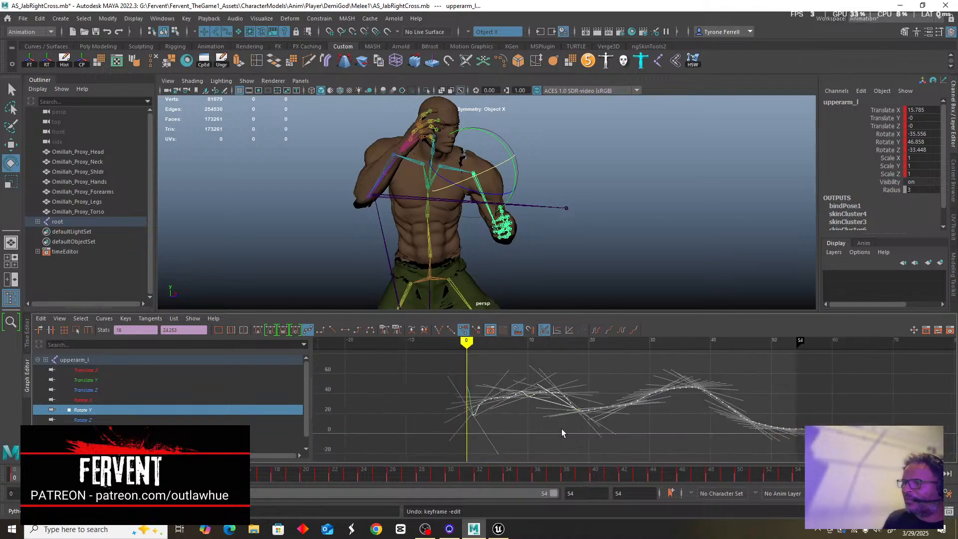
pyautogui.moveTo(846, 372); pyautogui.dragTo(470, 438)
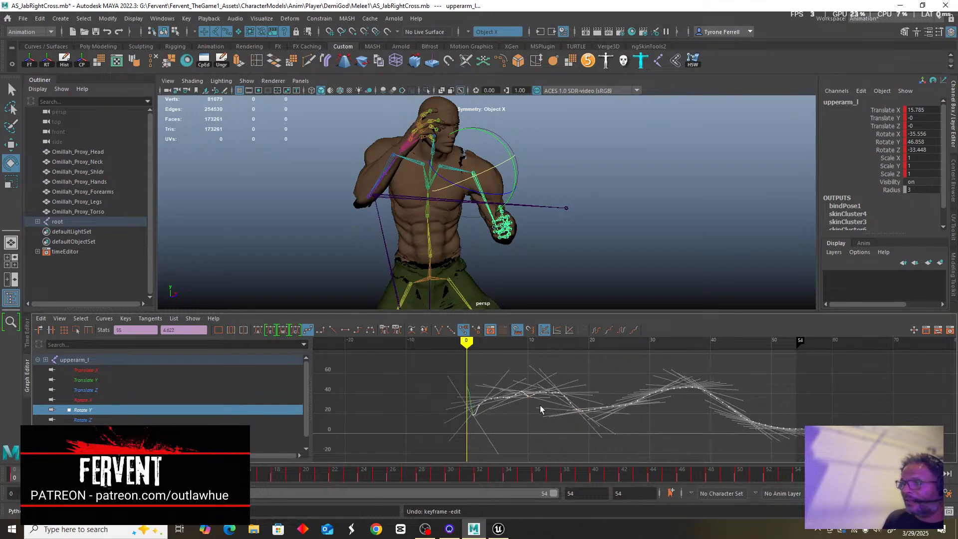
pyautogui.keyDown('shift'); pyautogui.moveTo(540, 386); pyautogui.dragTo(546, 355, button='middle'); pyautogui.keyUp('shift')
pyautogui.scroll(-5, 522, 406)
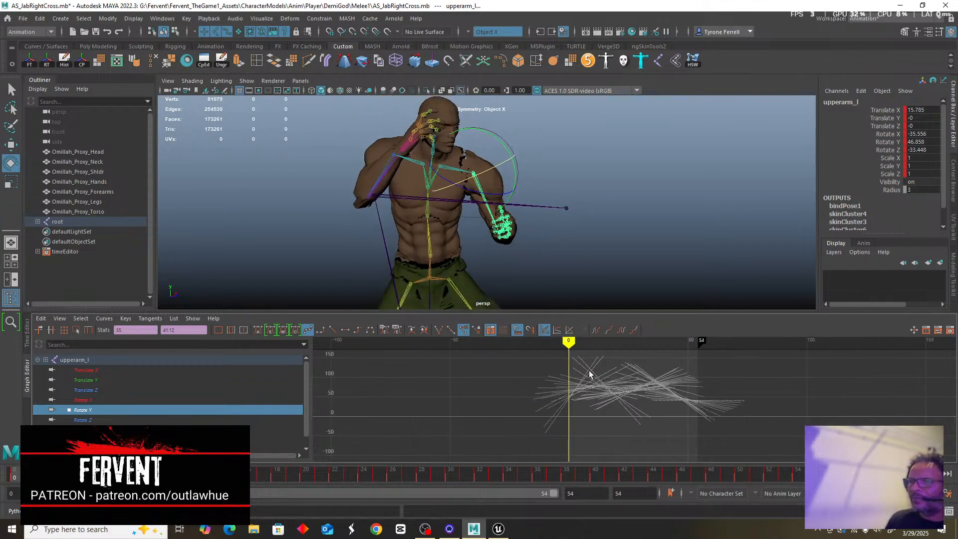
pyautogui.moveTo(568, 342)
pyautogui.mouseDown()
pyautogui.moveTo(606, 352)
pyautogui.moveTo(580, 354)
pyautogui.moveTo(599, 351)
pyautogui.mouseUp()
pyautogui.keyDown('alt'); pyautogui.moveTo(617, 220); pyautogui.dragTo(579, 234); pyautogui.keyUp('alt')
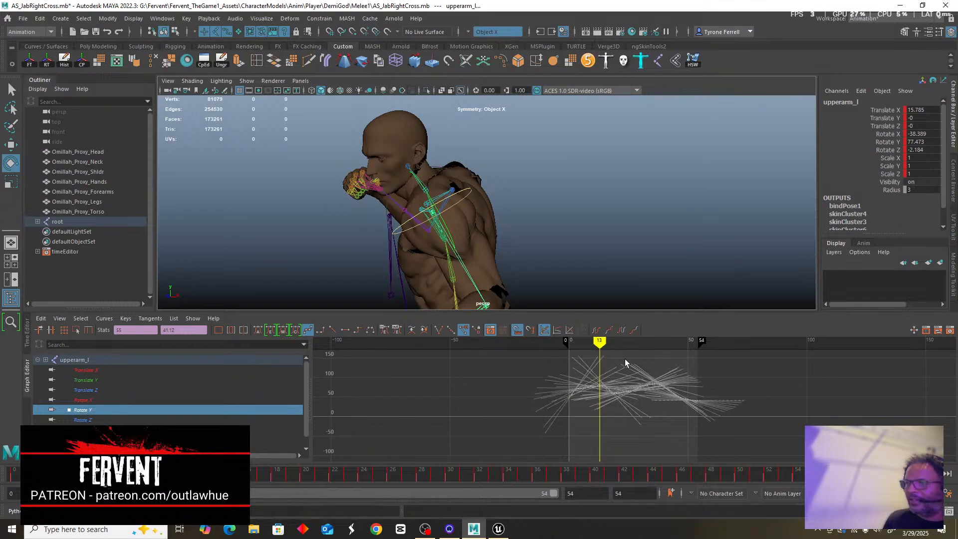
pyautogui.hotkey('ctrl', 'z')
pyautogui.hotkey('ctrl', 'z')
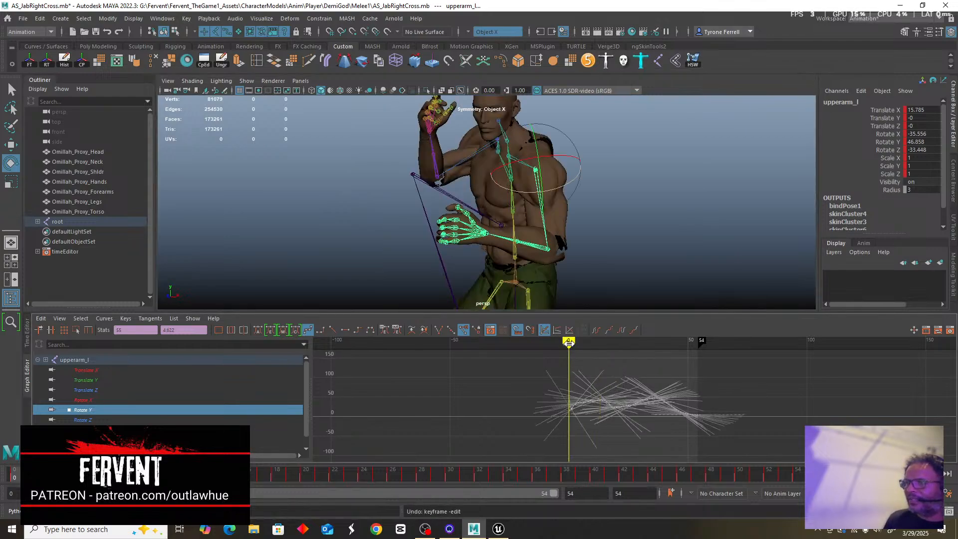
# Delete the upperarm_l Rotate Y keys from frame 1 to frame 4, keeping the key at frame 0.
pyautogui.moveTo(569, 342)
pyautogui.mouseDown()
pyautogui.moveTo(613, 349)
pyautogui.moveTo(568, 357)
pyautogui.mouseUp()
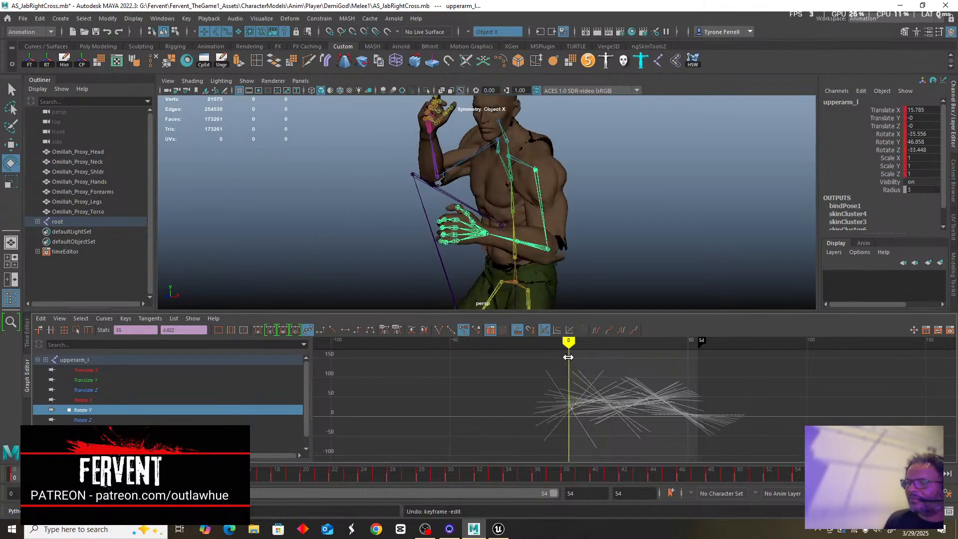
pyautogui.click(630, 451)
pyautogui.press('f')
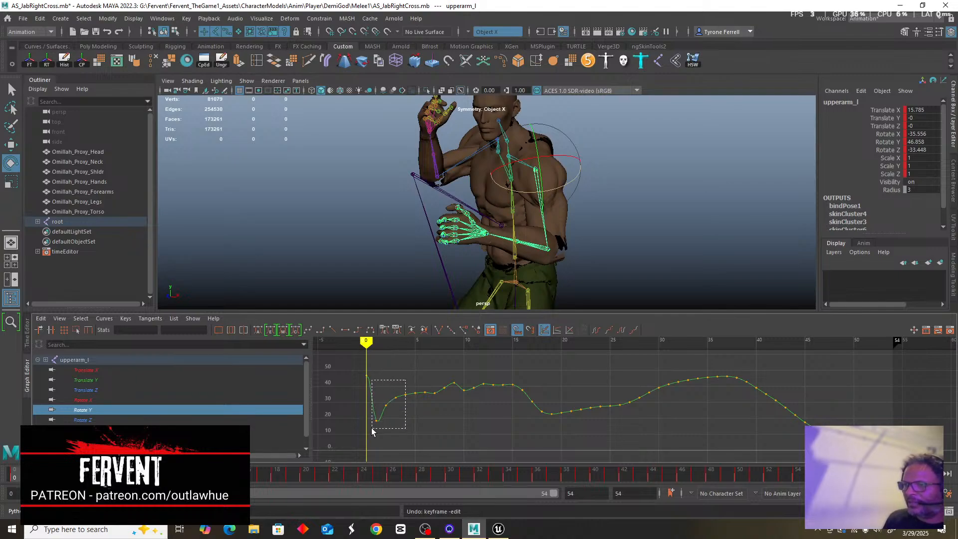
pyautogui.moveTo(406, 380); pyautogui.dragTo(372, 430)
pyautogui.press('Delete')
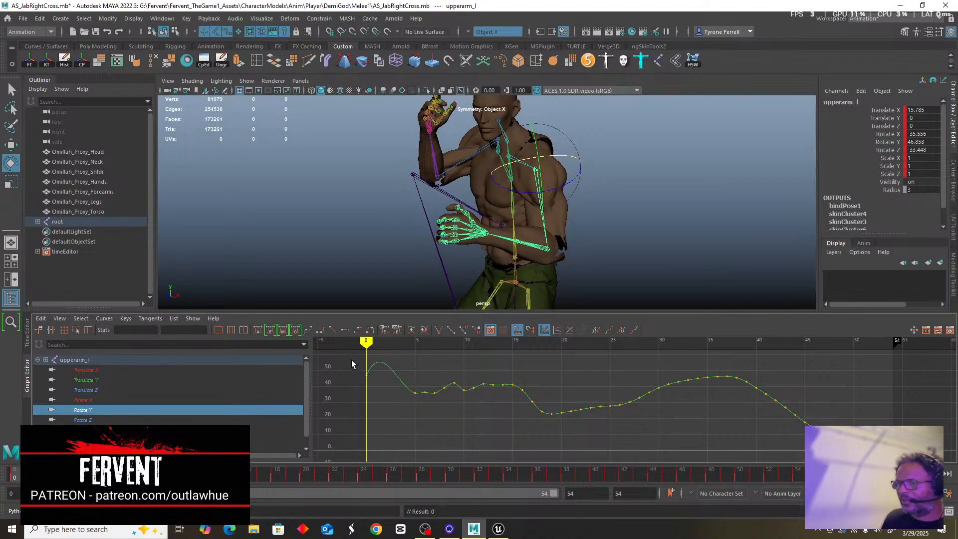
# Apply auto tangents to the upperarm_l Rotate Y keys at frames 0 and 5 and scrub the opening frames.
pyautogui.moveTo(416, 417); pyautogui.dragTo(416, 416)
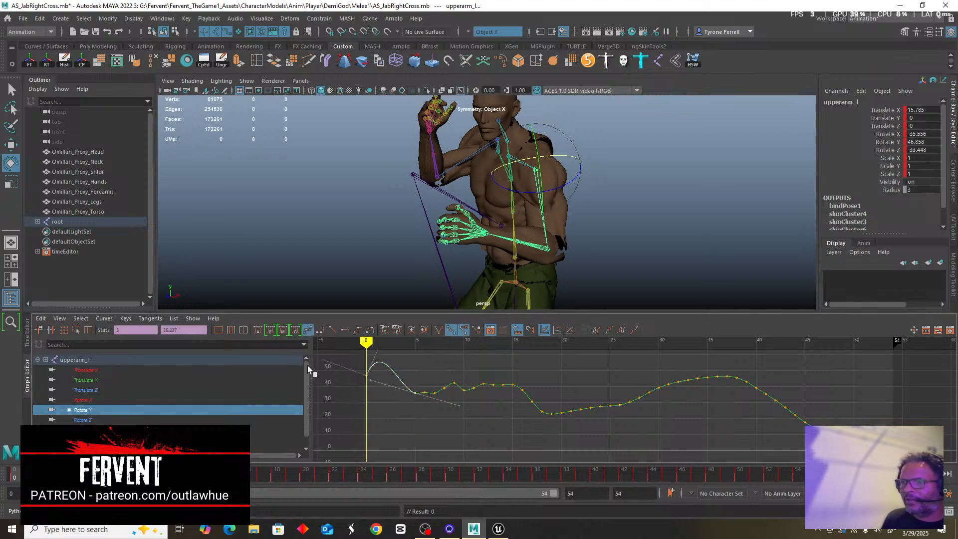
pyautogui.click(258, 331)
pyautogui.moveTo(366, 344)
pyautogui.mouseDown()
pyautogui.moveTo(425, 352)
pyautogui.moveTo(368, 359)
pyautogui.mouseUp()
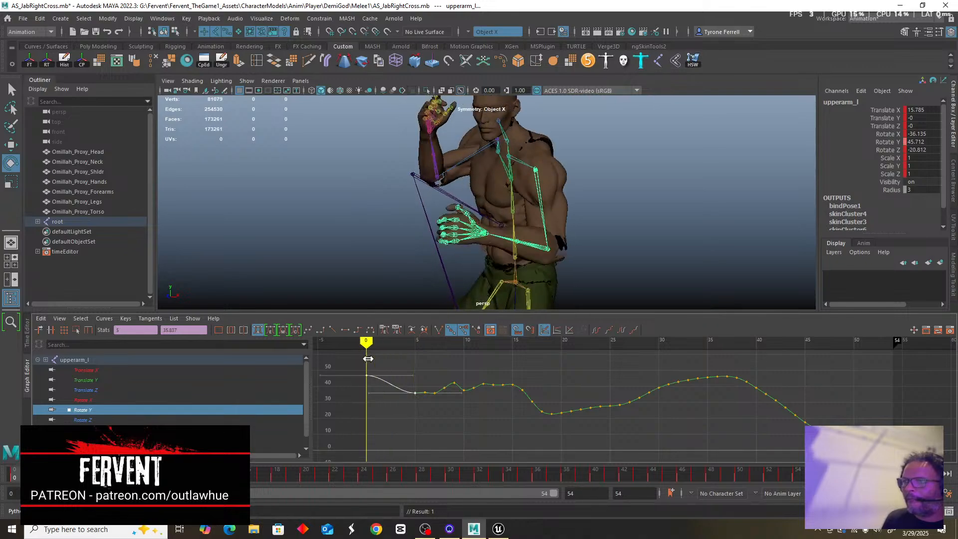
# Delete the upperarm_l Rotate X keys at frames 1 and 2 and the Rotate Z keys from frame 1 to frame 3.
pyautogui.click(87, 399)
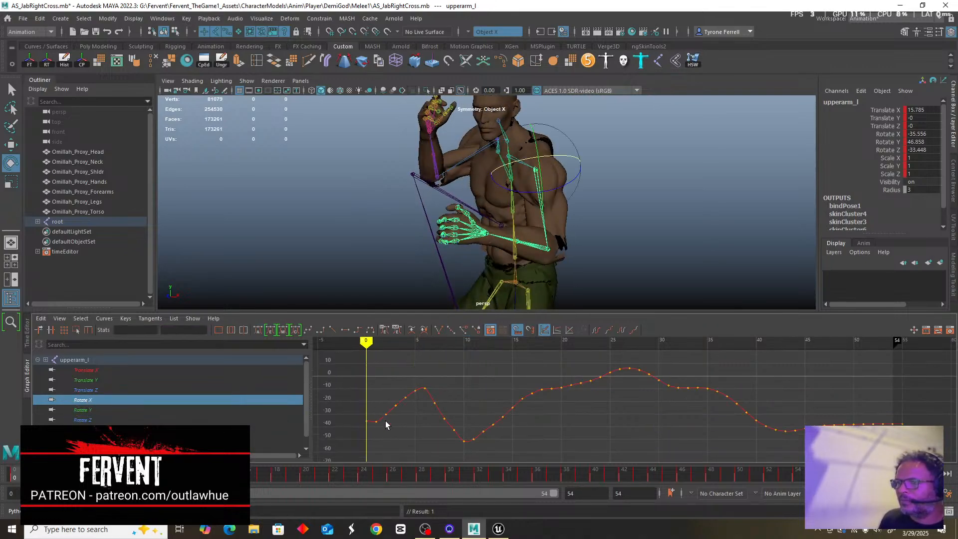
pyautogui.moveTo(369, 403); pyautogui.dragTo(387, 429)
pyautogui.press('Delete')
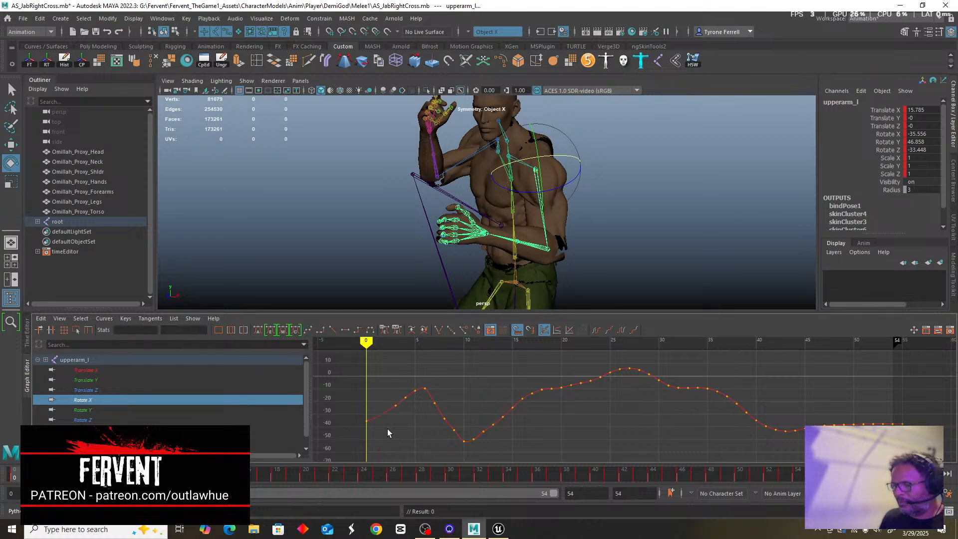
pyautogui.click(85, 420)
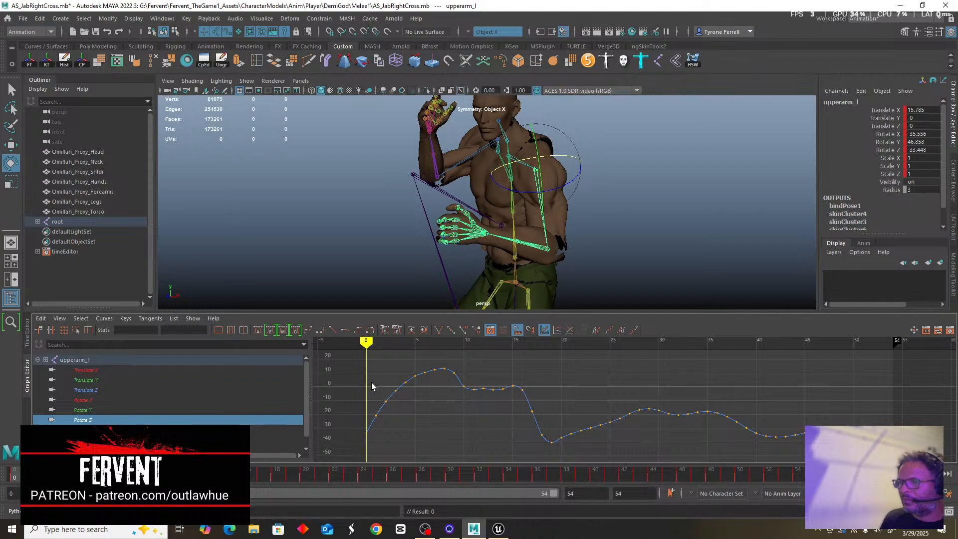
pyautogui.moveTo(373, 380); pyautogui.dragTo(397, 427)
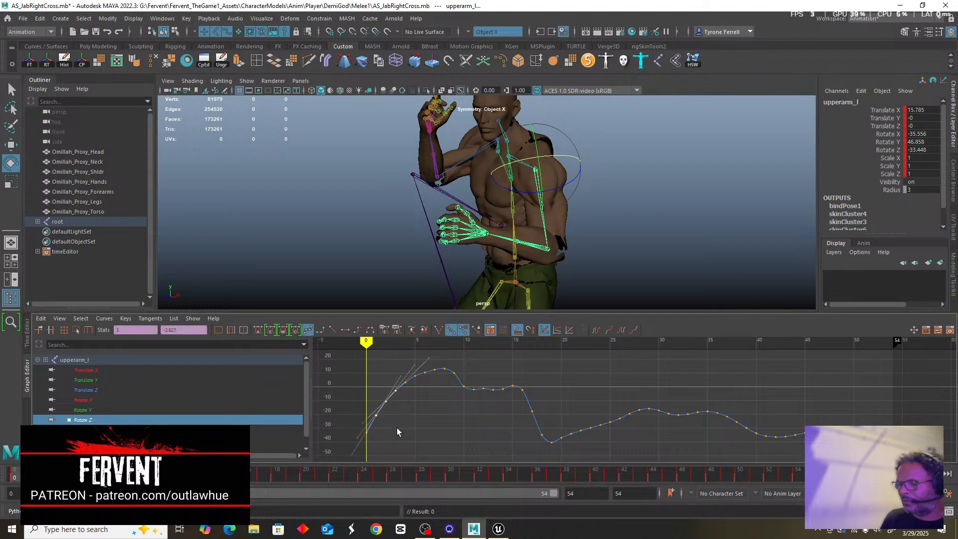
pyautogui.press('Delete')
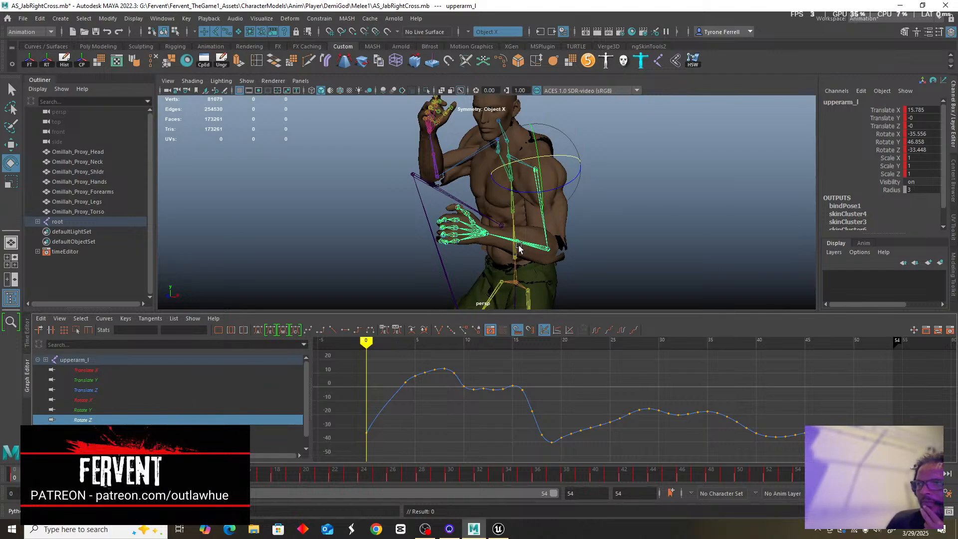
# Select the lowerarm_l joint and delete its Rotate Z keys from frame 1 to frame 4.
pyautogui.click(501, 237)
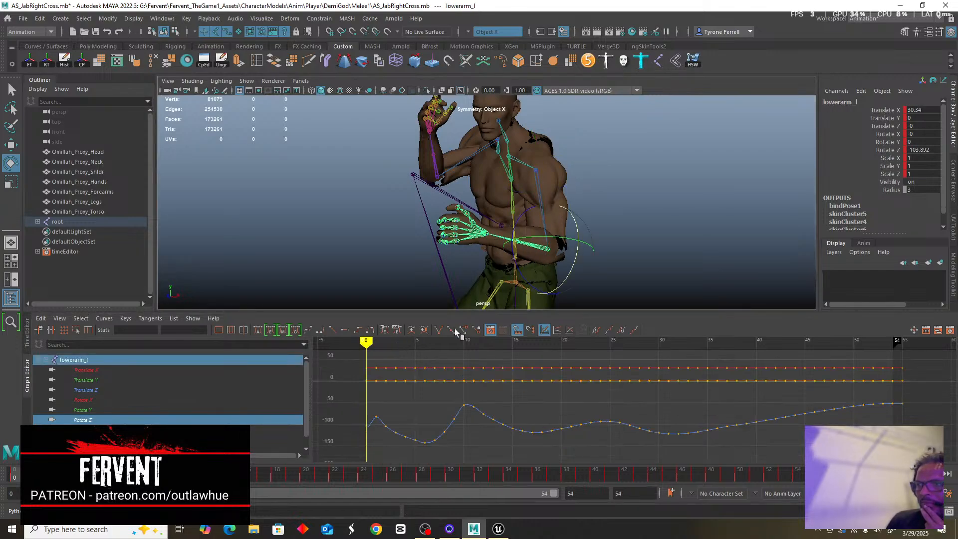
pyautogui.click(86, 410)
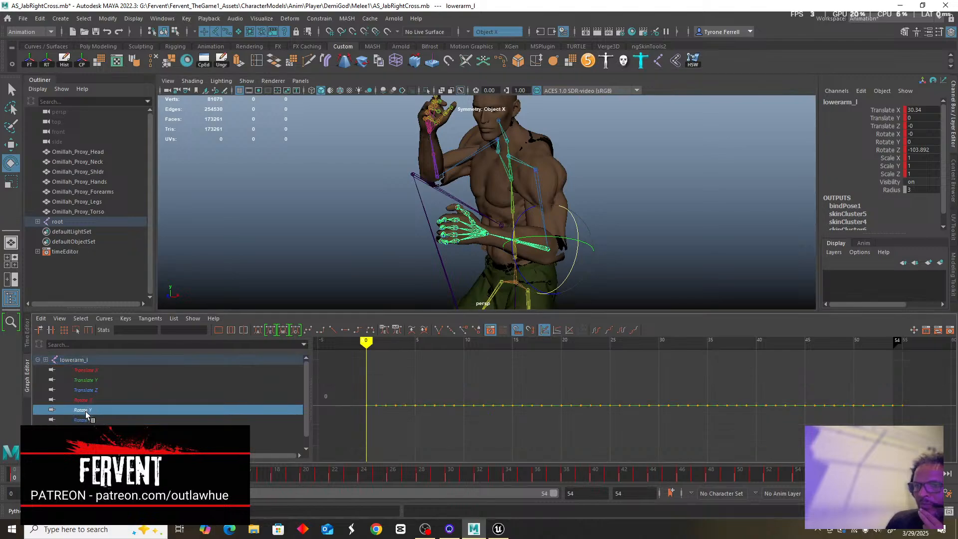
pyautogui.click(82, 420)
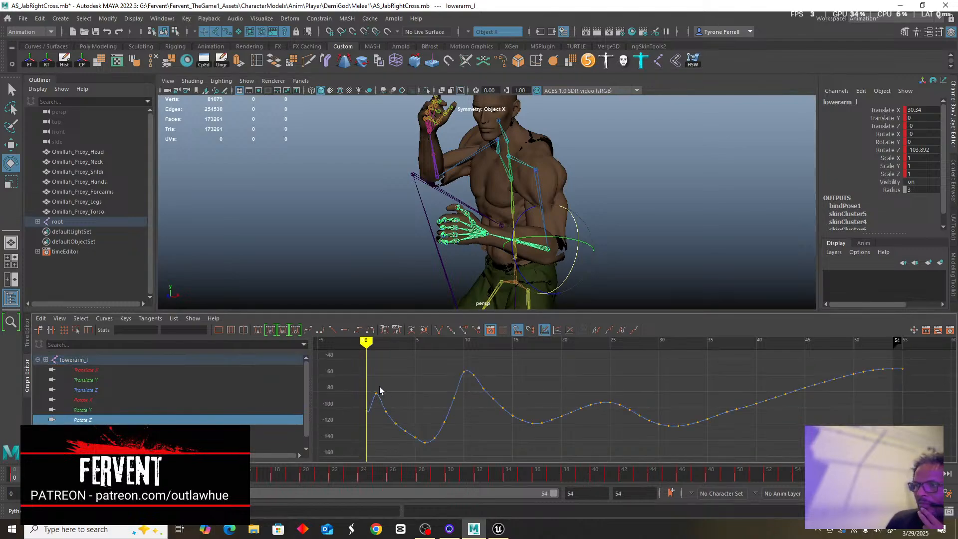
pyautogui.scroll(-2, 430, 392)
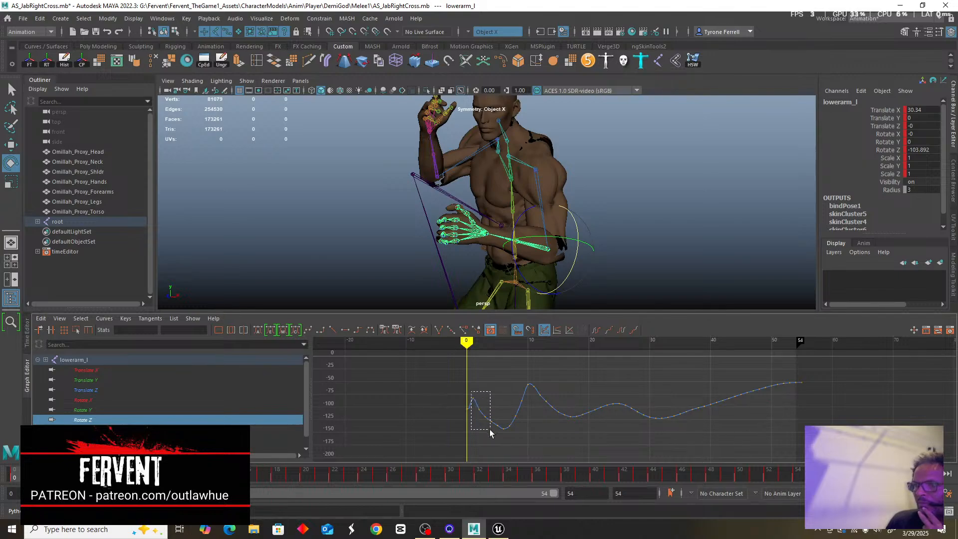
pyautogui.moveTo(492, 432); pyautogui.dragTo(492, 432)
pyautogui.press('Delete')
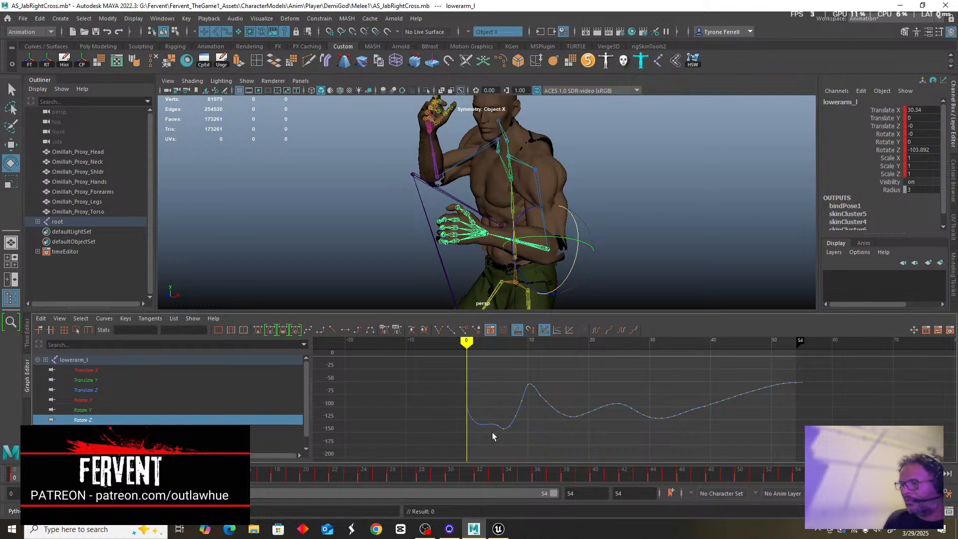
# Apply auto tangents to the lowerarm_l Rotate Z keys at frames 0 and 5, and scrub to frame 44 to check the arm.
pyautogui.moveTo(446, 392); pyautogui.dragTo(498, 443)
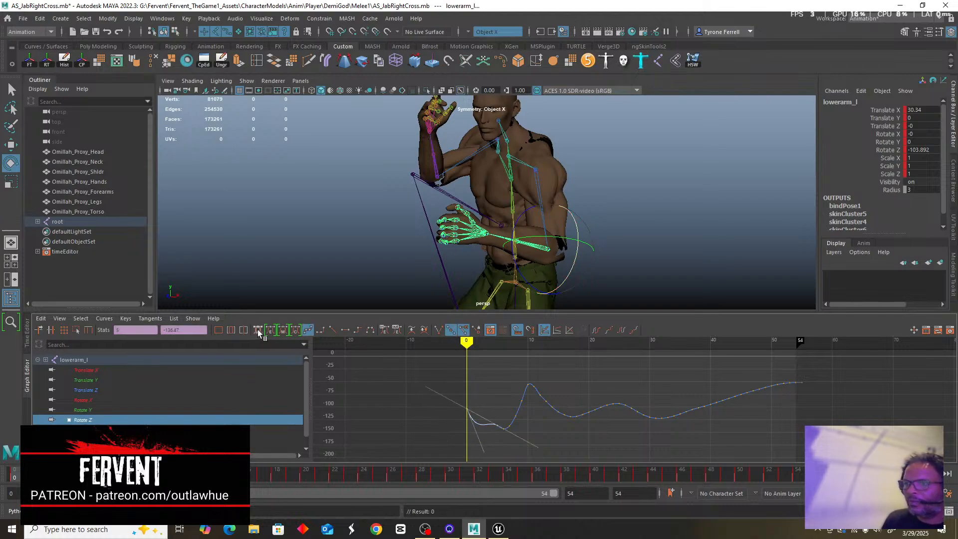
pyautogui.moveTo(474, 345); pyautogui.dragTo(737, 377)
pyautogui.scroll(-5, 576, 233)
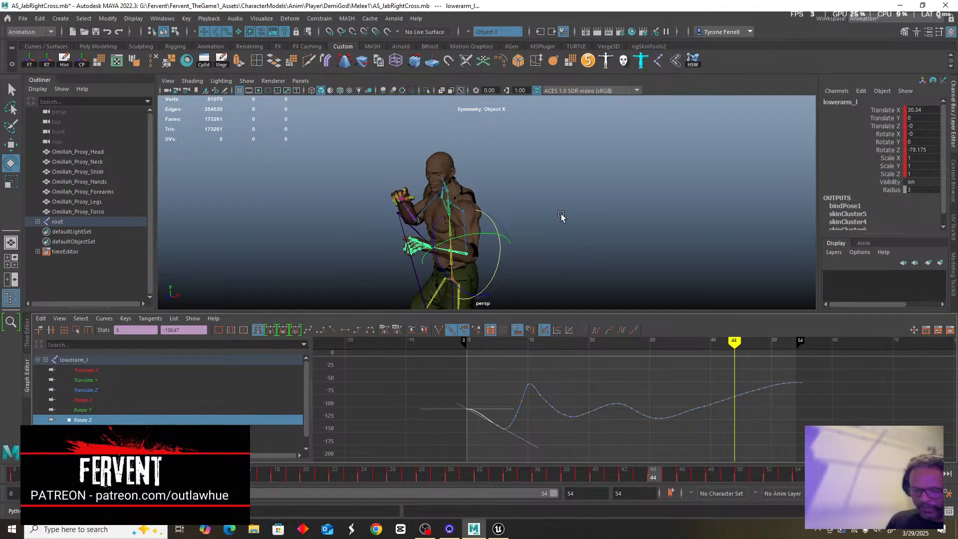
# Scrub to frame 54 and delete the extra lowerarm_l Rotate Z key at frame 55.
pyautogui.keyDown('alt'); pyautogui.moveTo(552, 215); pyautogui.dragTo(609, 202); pyautogui.keyUp('alt')
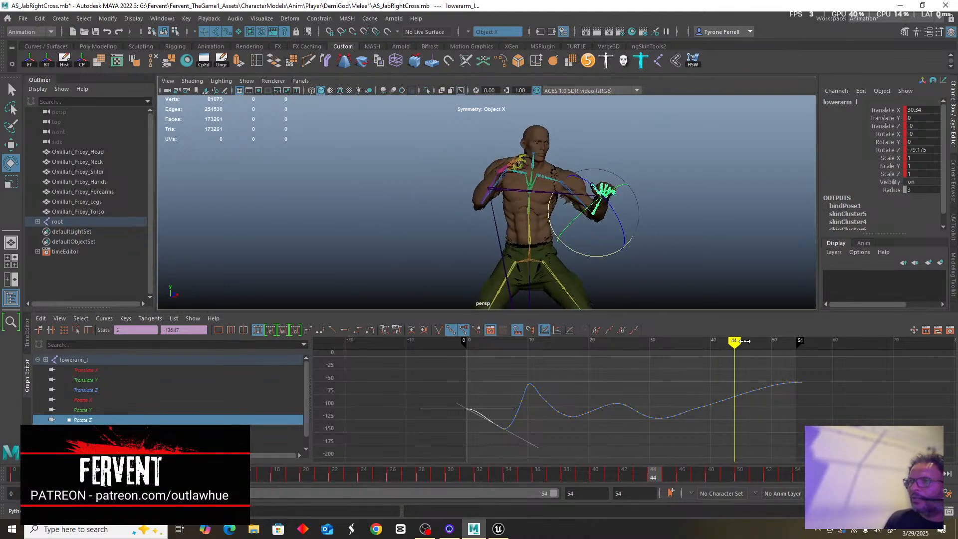
pyautogui.moveTo(729, 344); pyautogui.dragTo(798, 375)
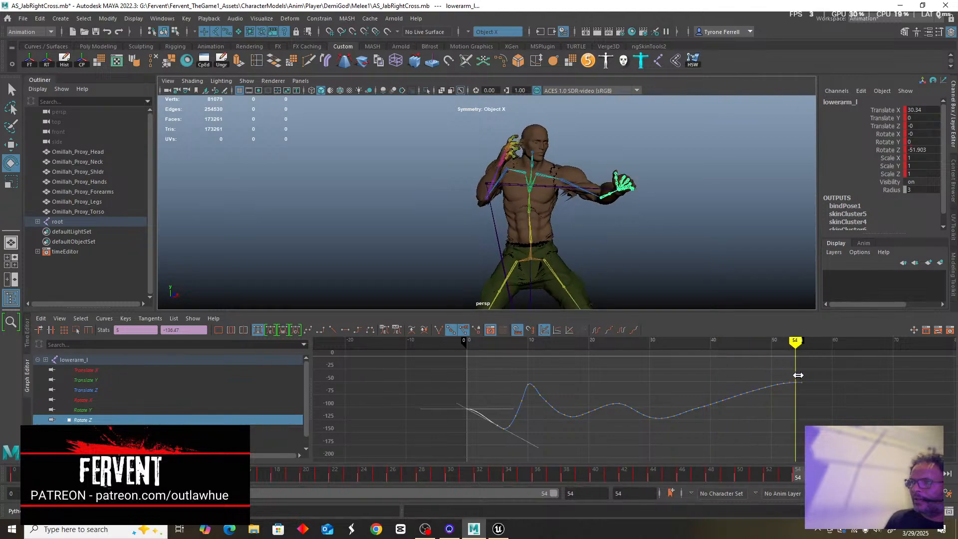
pyautogui.scroll(3, 686, 230)
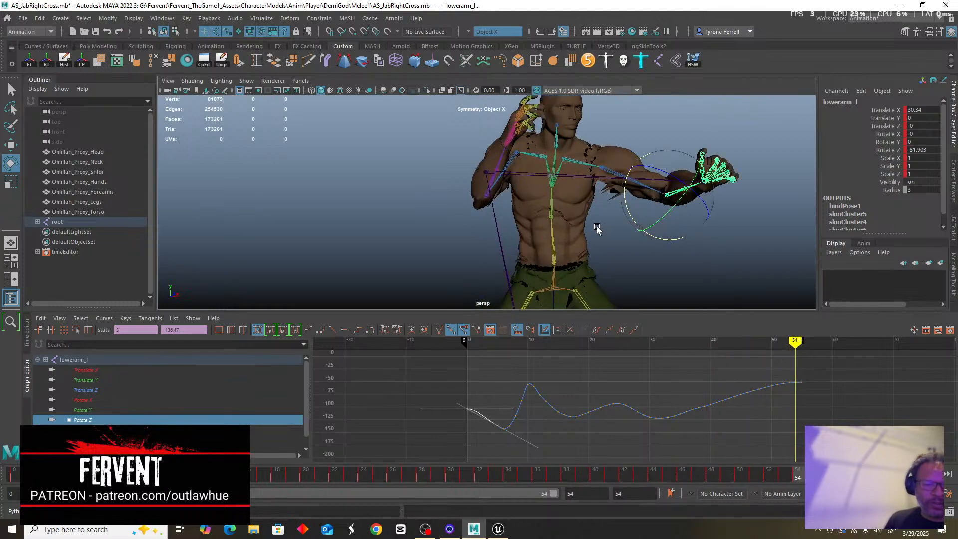
pyautogui.keyDown('alt'); pyautogui.moveTo(577, 206); pyautogui.dragTo(427, 231); pyautogui.keyUp('alt')
pyautogui.keyDown('alt'); pyautogui.moveTo(427, 231); pyautogui.dragTo(519, 253, button='right'); pyautogui.keyUp('alt')
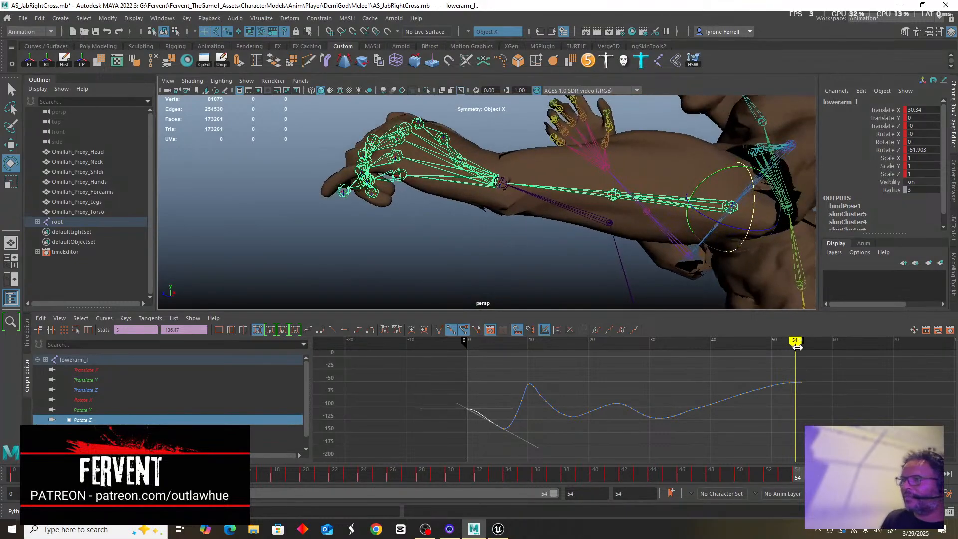
pyautogui.moveTo(797, 348)
pyautogui.mouseDown()
pyautogui.moveTo(636, 355)
pyautogui.moveTo(796, 359)
pyautogui.moveTo(800, 396)
pyautogui.mouseUp()
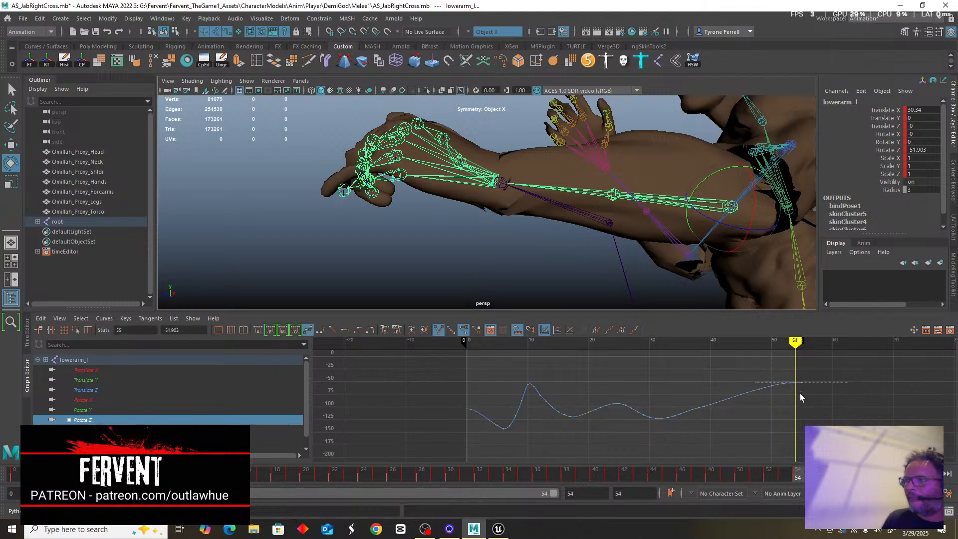
pyautogui.press('Delete')
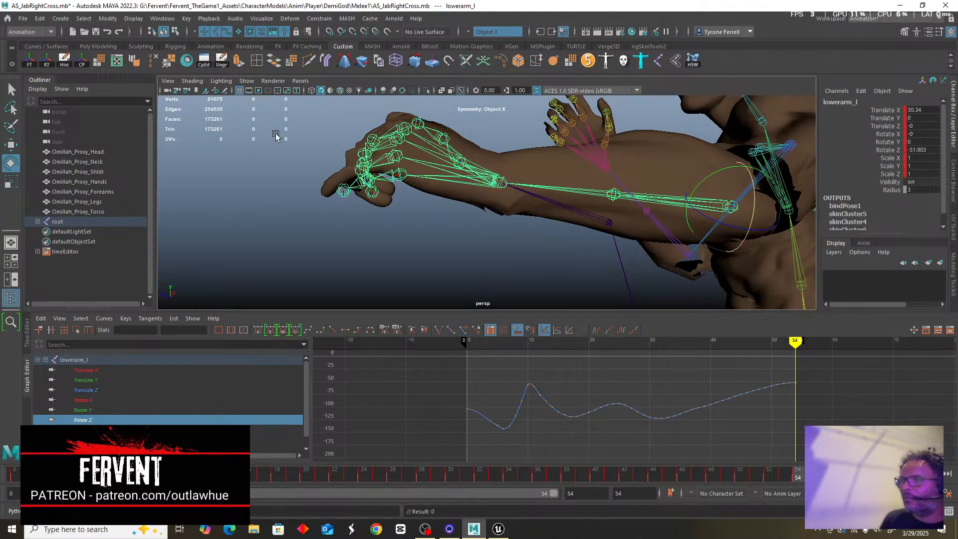
# Bend the left elbow at frame 54 by rotating lowerarm_l to about -103.3 in Rotate Z.
pyautogui.scroll(-3, 291, 153)
pyautogui.scroll(3, 291, 160)
pyautogui.moveTo(261, 173)
pyautogui.keyDown('alt'); pyautogui.mouseDown()
pyautogui.moveTo(342, 186)
pyautogui.moveTo(301, 192)
pyautogui.moveTo(248, 179)
pyautogui.mouseUp(); pyautogui.keyUp('alt')
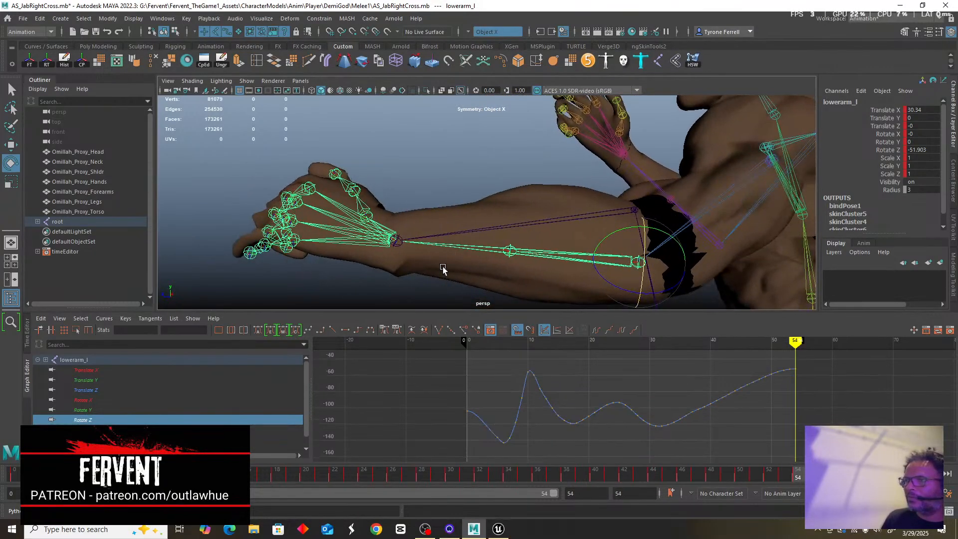
pyautogui.keyDown('alt'); pyautogui.moveTo(435, 278); pyautogui.dragTo(431, 268); pyautogui.keyUp('alt')
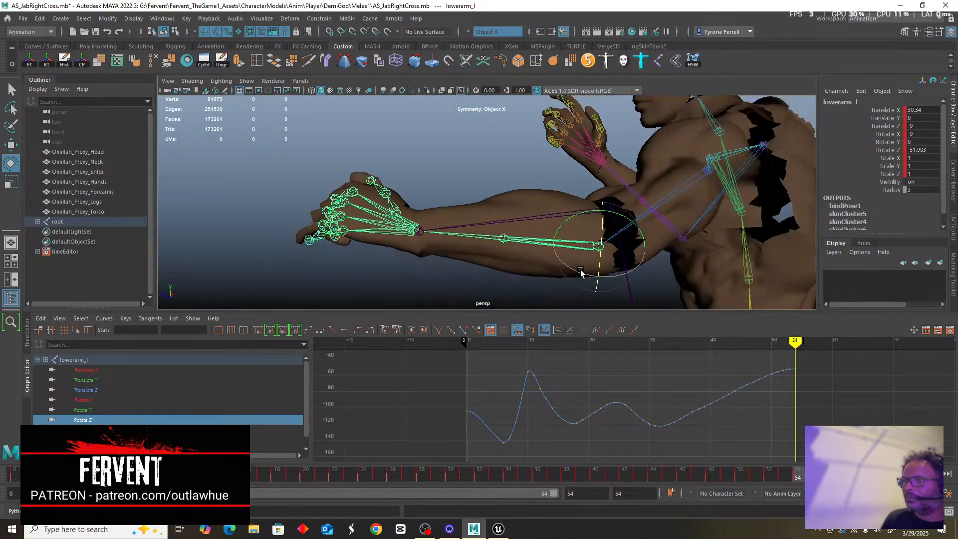
pyautogui.moveTo(578, 274); pyautogui.dragTo(564, 240)
pyautogui.moveTo(392, 233)
pyautogui.keyDown('alt'); pyautogui.mouseDown()
pyautogui.moveTo(491, 229)
pyautogui.moveTo(405, 237)
pyautogui.mouseUp(); pyautogui.keyUp('alt')
pyautogui.moveTo(623, 298)
pyautogui.mouseDown()
pyautogui.moveTo(618, 284)
pyautogui.moveTo(621, 313)
pyautogui.mouseUp()
pyautogui.scroll(-3, 544, 279)
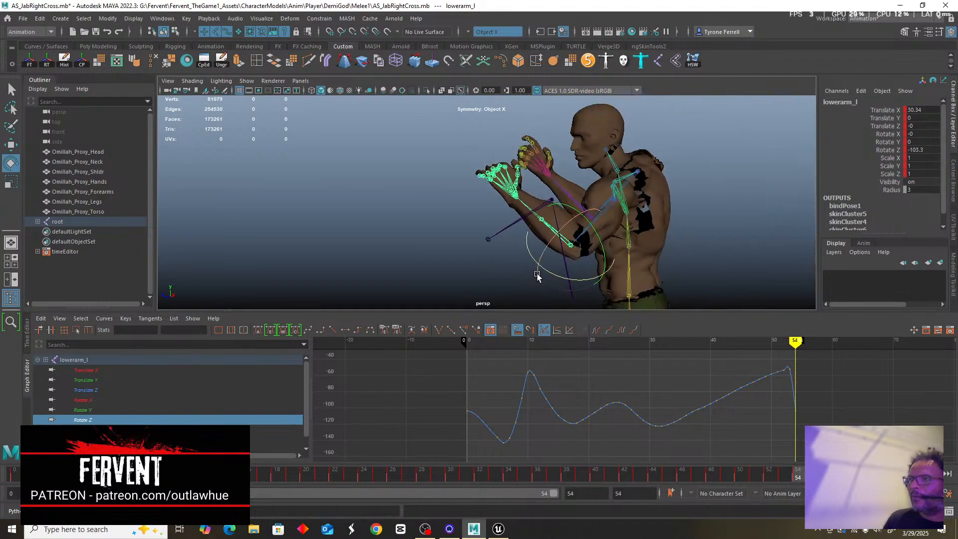
# Raise the left upper arm at frame 54 by rotating upperarm_l to about -64.8 in Rotate X and -43.6 in Rotate Z.
pyautogui.keyDown('alt'); pyautogui.moveTo(567, 274); pyautogui.dragTo(435, 208); pyautogui.keyUp('alt')
pyautogui.scroll(5, 418, 235)
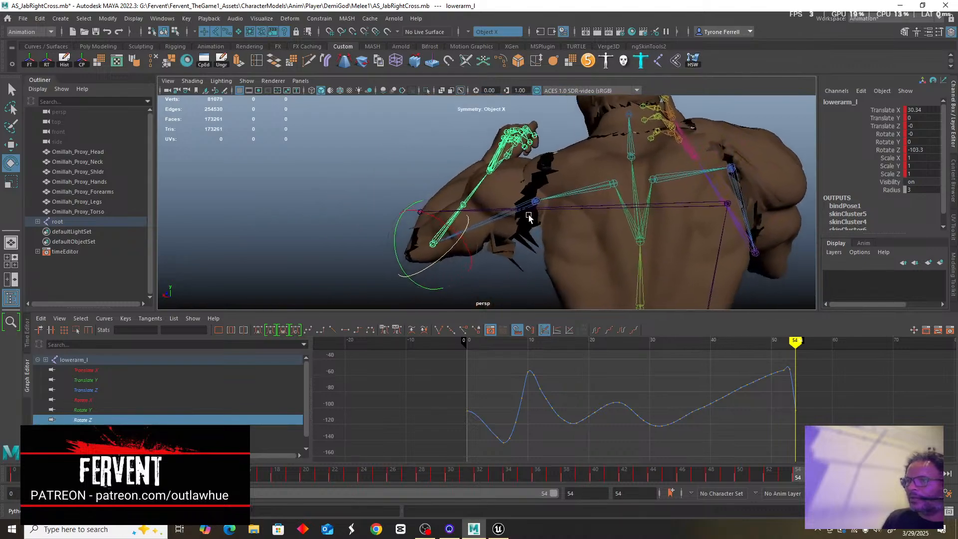
pyautogui.click(488, 228)
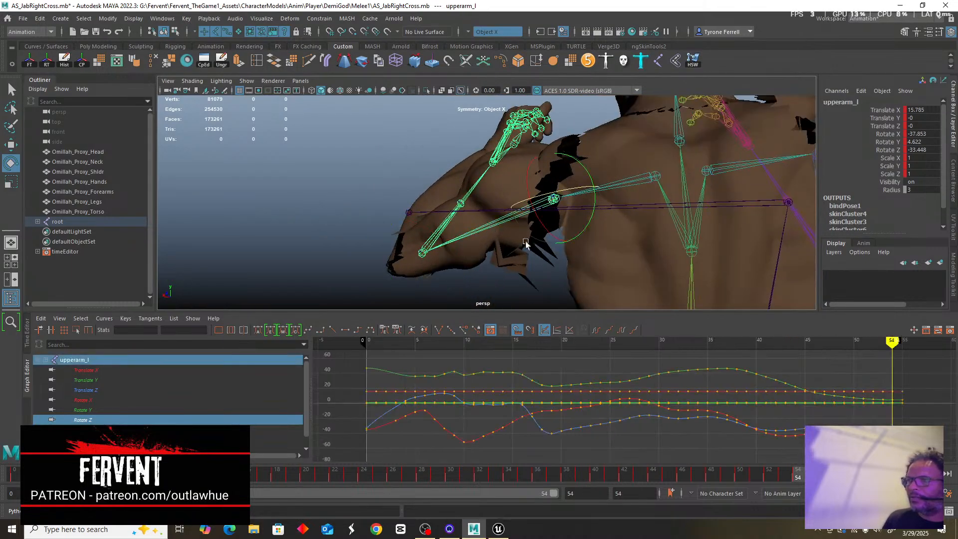
pyautogui.moveTo(529, 239); pyautogui.dragTo(541, 198)
pyautogui.scroll(-5, 460, 221)
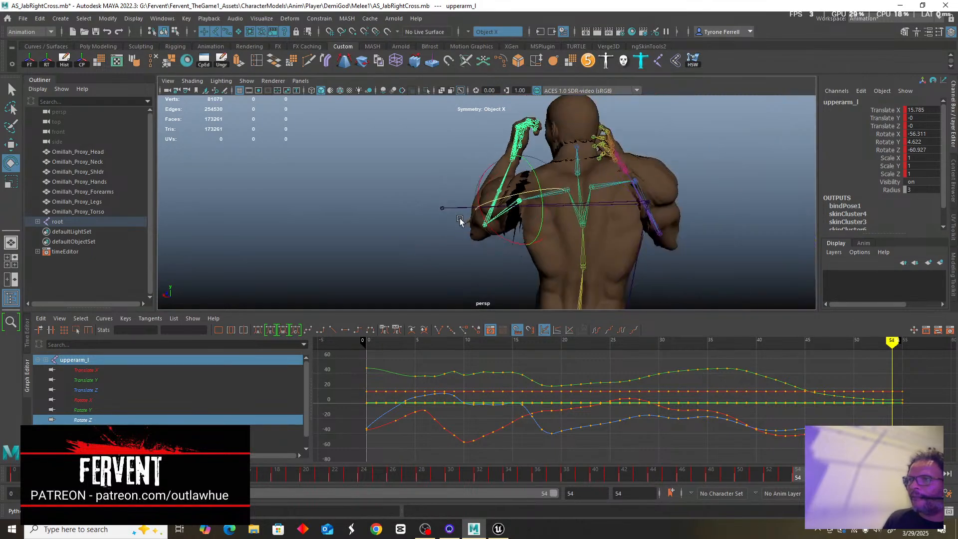
pyautogui.keyDown('alt'); pyautogui.moveTo(387, 228); pyautogui.dragTo(597, 223); pyautogui.keyUp('alt')
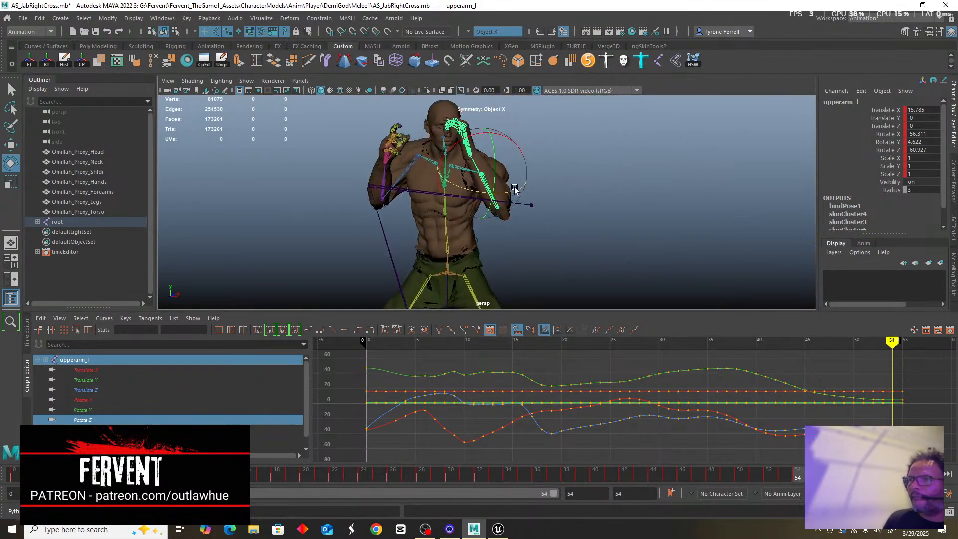
pyautogui.moveTo(514, 189); pyautogui.dragTo(519, 194)
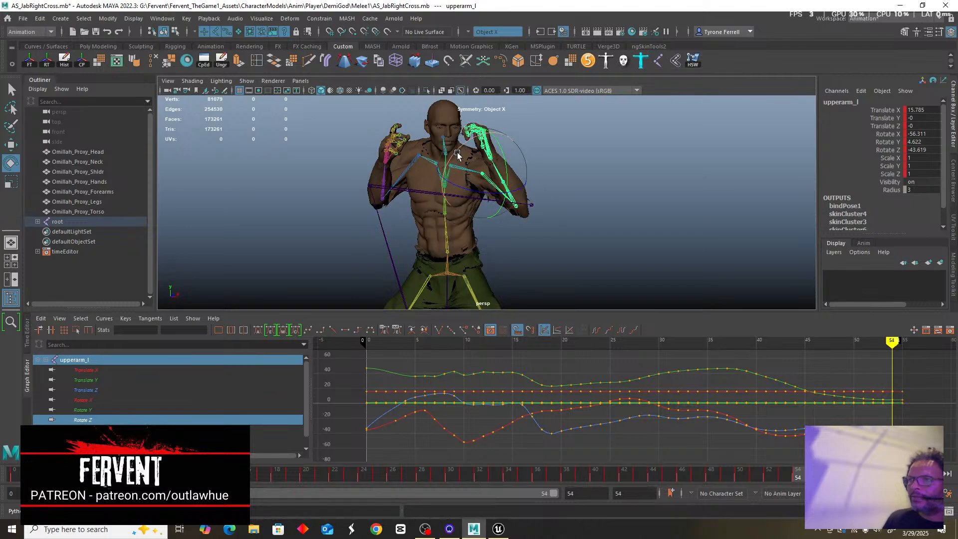
pyautogui.moveTo(459, 148); pyautogui.dragTo(462, 146)
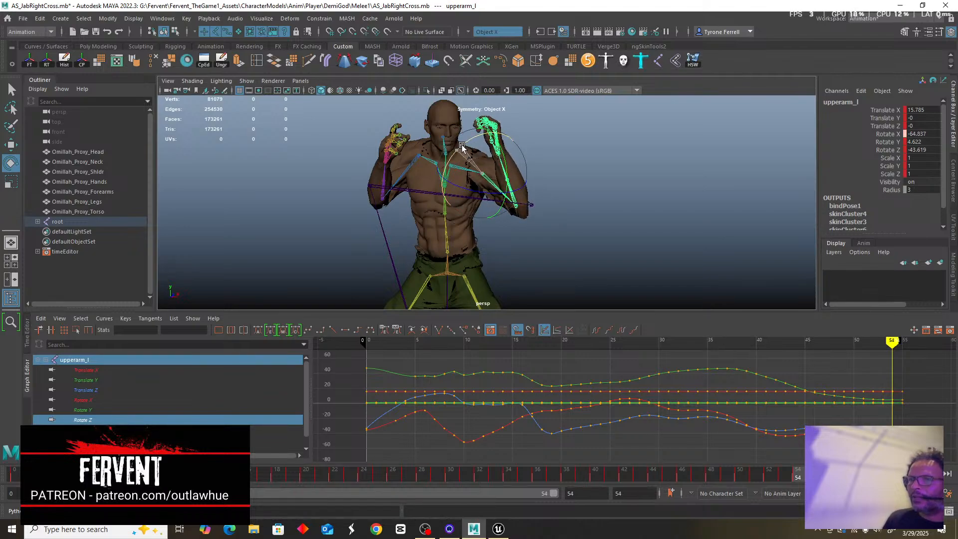
# Lower the left arm by rotating upperarm_l to about 40.6 in Rotate Y and -35.6 in Rotate Z.
pyautogui.keyDown('alt'); pyautogui.moveTo(408, 182); pyautogui.dragTo(428, 174); pyautogui.keyUp('alt')
pyautogui.keyDown('alt'); pyautogui.moveTo(529, 212); pyautogui.dragTo(425, 223); pyautogui.keyUp('alt')
pyautogui.moveTo(558, 197); pyautogui.dragTo(547, 186)
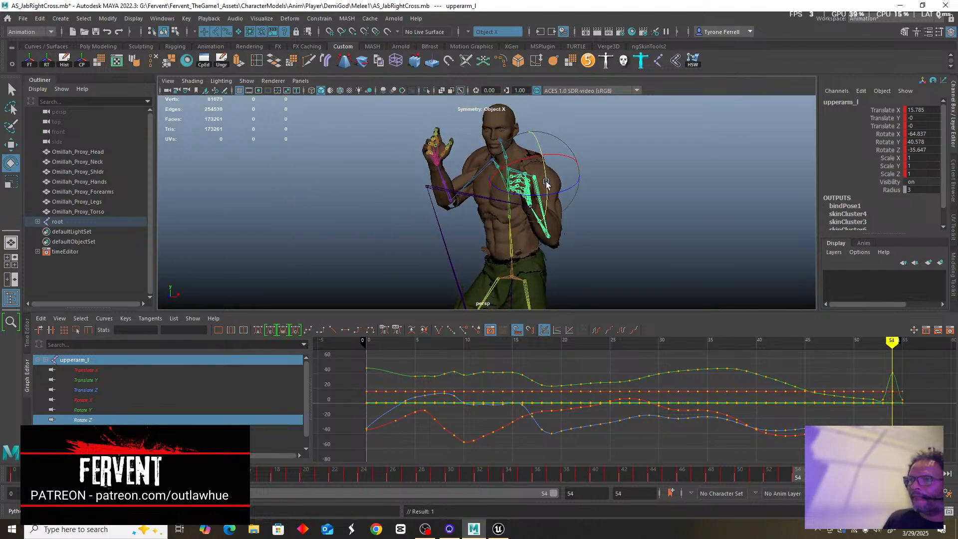
# Open the left elbow at frame 54 by rotating lowerarm_l to about -59.4 in Rotate Z.
pyautogui.keyDown('alt'); pyautogui.moveTo(610, 264); pyautogui.dragTo(524, 263); pyautogui.keyUp('alt')
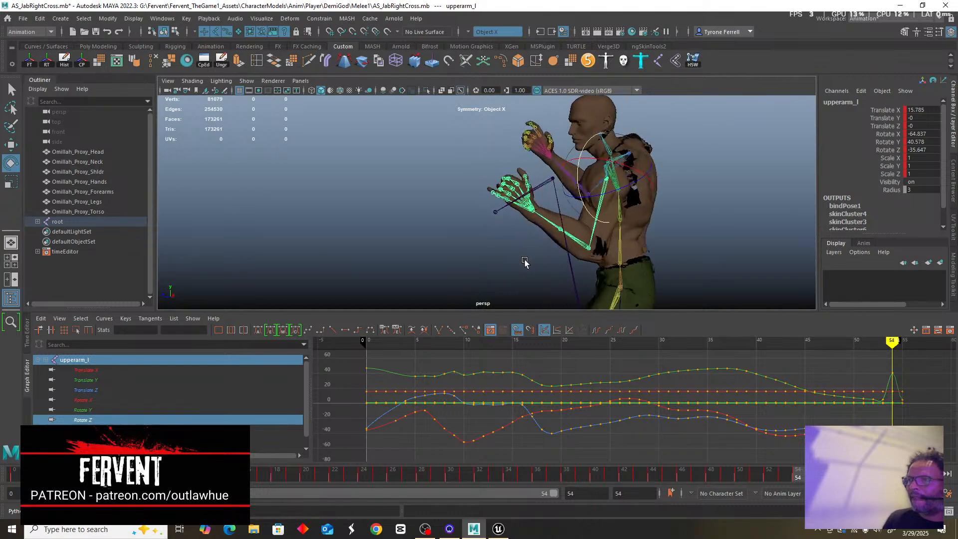
pyautogui.click(547, 223)
pyautogui.moveTo(549, 264); pyautogui.dragTo(571, 291)
pyautogui.keyDown('alt'); pyautogui.moveTo(400, 228); pyautogui.dragTo(364, 222, button='right'); pyautogui.keyUp('alt')
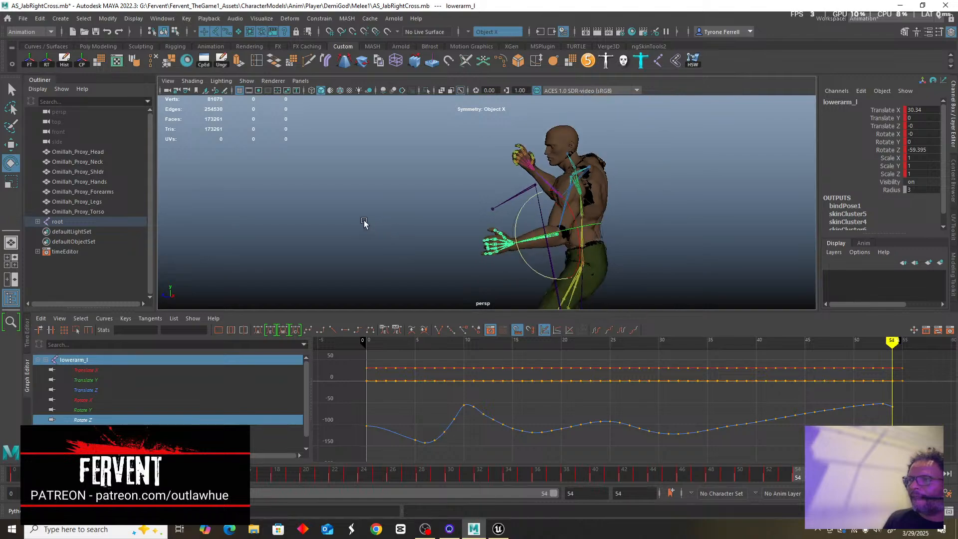
# Refine the left upper arm at frame 54 by rotating upperarm_l to about -46.5 in Rotate X and 46.8 in Rotate Y.
pyautogui.keyDown('alt'); pyautogui.moveTo(364, 222); pyautogui.dragTo(544, 223); pyautogui.keyUp('alt')
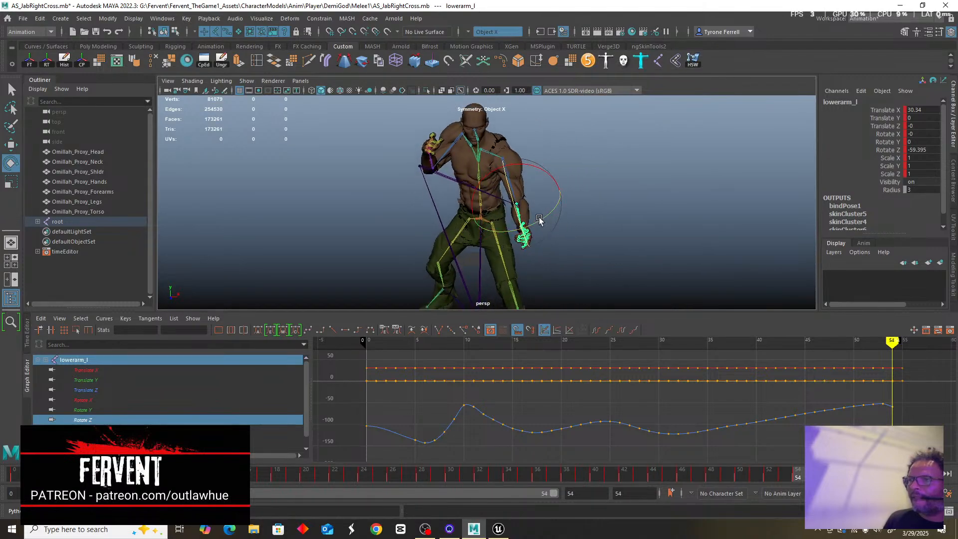
pyautogui.keyDown('alt'); pyautogui.moveTo(616, 204); pyautogui.dragTo(519, 213); pyautogui.keyUp('alt')
pyautogui.scroll(2, 564, 203)
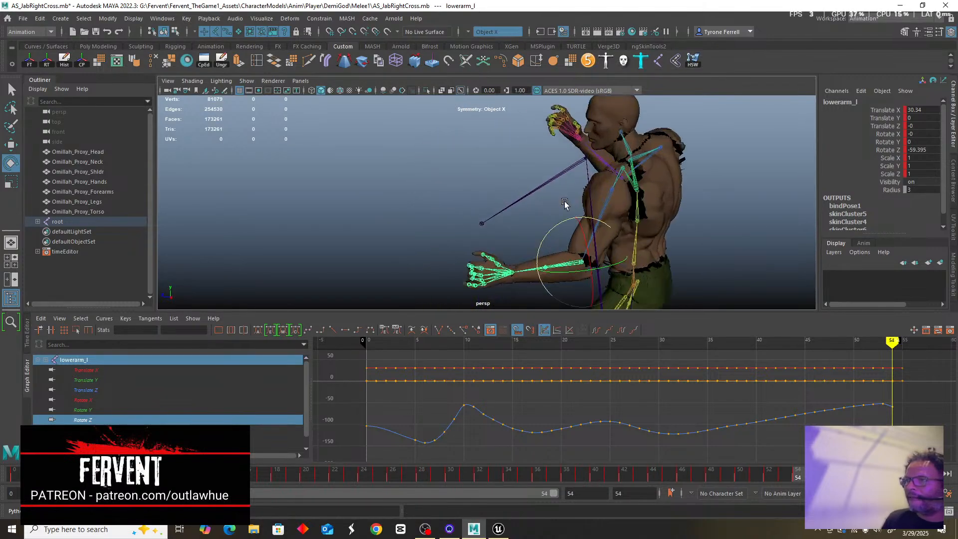
pyautogui.click(611, 203)
pyautogui.moveTo(578, 175); pyautogui.dragTo(583, 224)
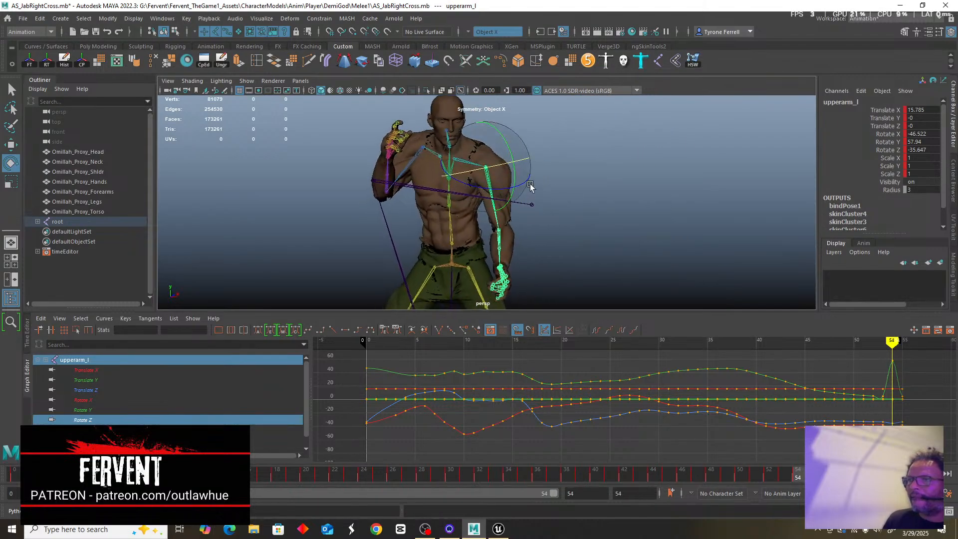
pyautogui.moveTo(522, 176); pyautogui.dragTo(516, 165)
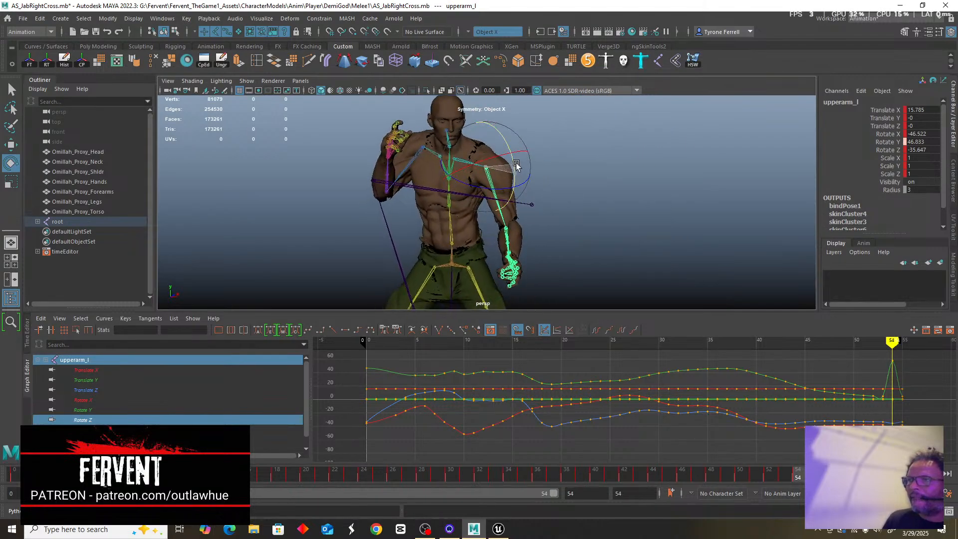
# Bring the left forearm across the waist by rotating lowerarm_l to about -81.2 in Rotate Z.
pyautogui.keyDown('alt'); pyautogui.moveTo(585, 250); pyautogui.dragTo(460, 263); pyautogui.keyUp('alt')
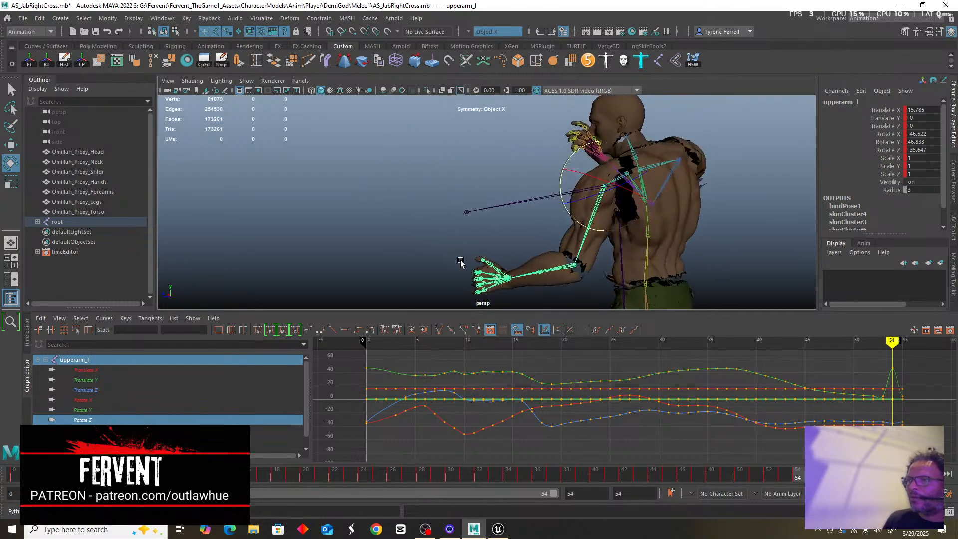
pyautogui.click(525, 278)
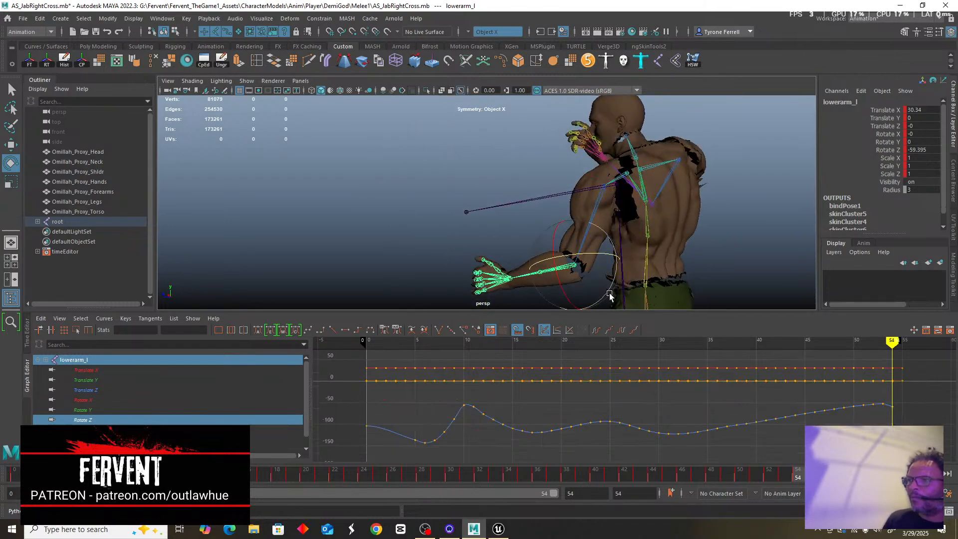
pyautogui.moveTo(608, 293); pyautogui.dragTo(590, 300)
pyautogui.keyDown('alt'); pyautogui.moveTo(460, 234); pyautogui.dragTo(519, 244); pyautogui.keyUp('alt')
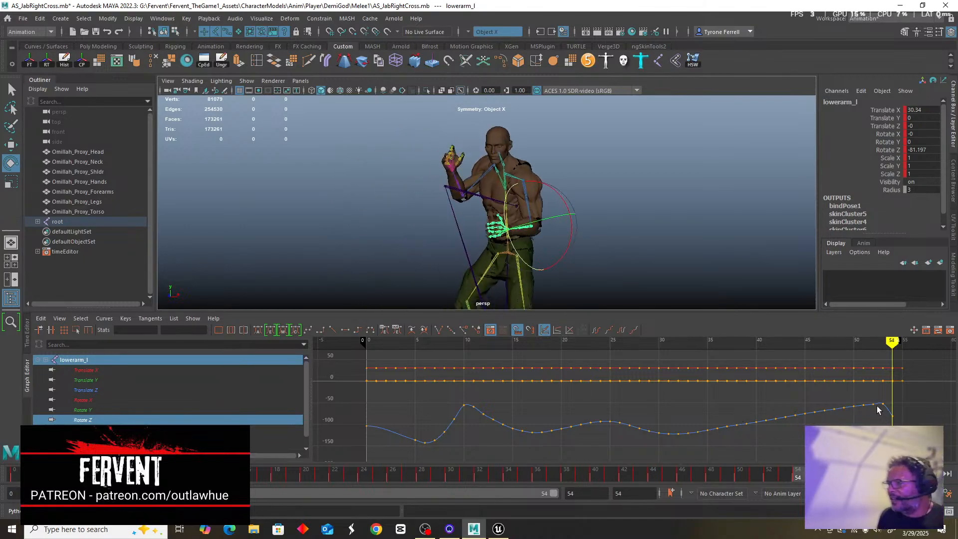
# Delete the lowerarm_l Rotate Z keys from frame 42 to 53 and apply auto tangents to the keys at frames 41 and 54.
pyautogui.click(85, 420)
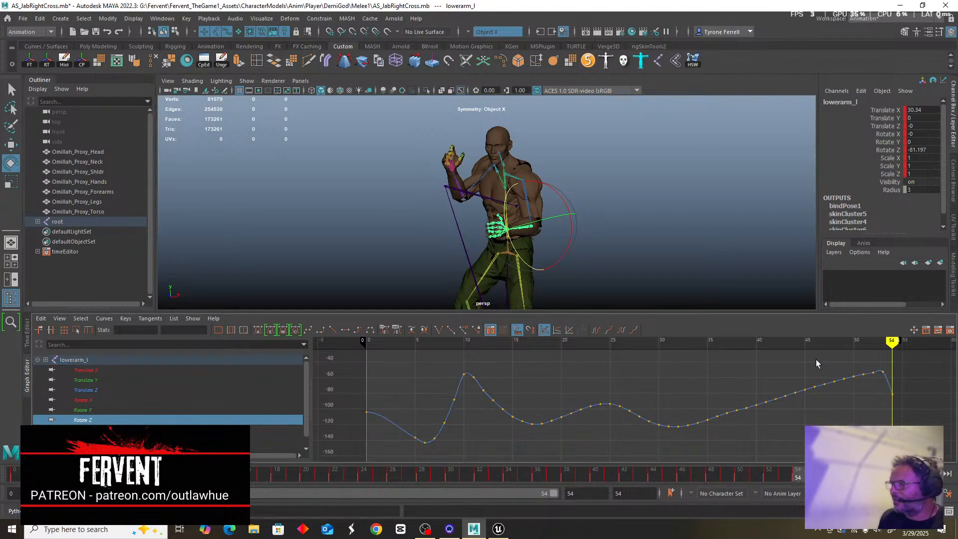
pyautogui.moveTo(893, 343)
pyautogui.mouseDown()
pyautogui.moveTo(788, 346)
pyautogui.moveTo(913, 351)
pyautogui.moveTo(671, 360)
pyautogui.moveTo(896, 372)
pyautogui.mouseUp()
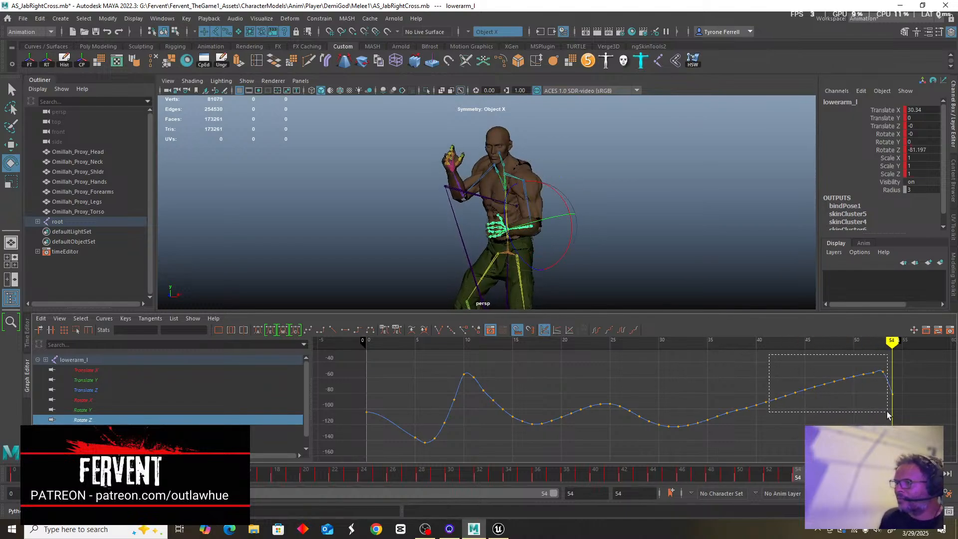
pyautogui.moveTo(887, 412); pyautogui.dragTo(759, 428)
pyautogui.press('Delete')
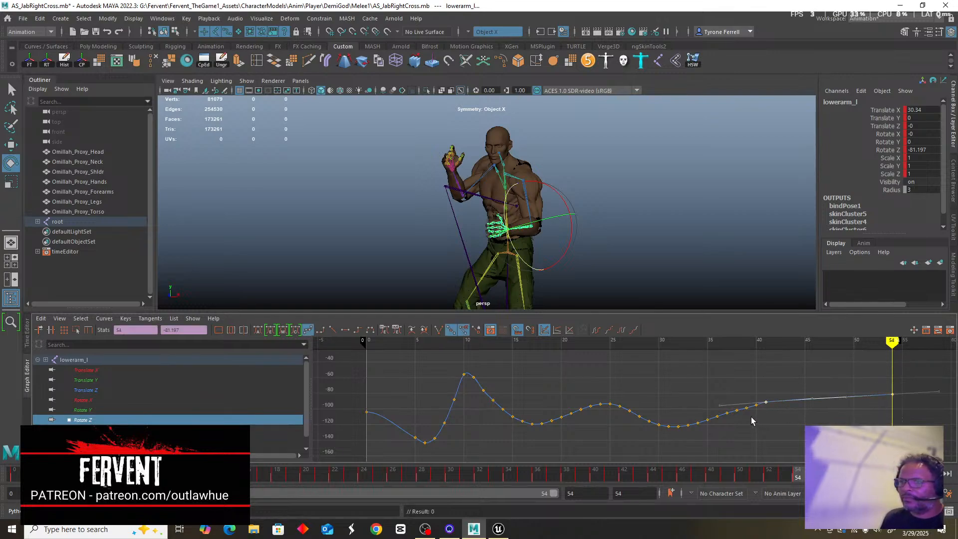
pyautogui.click(258, 330)
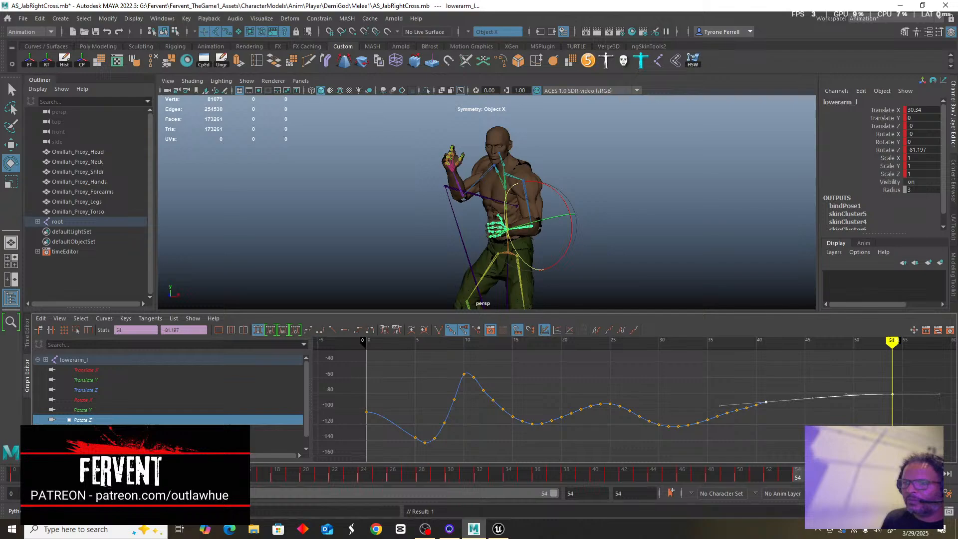
# Check the lowerarm_l Rotate Y and X curves, and delete the upperarm_l Rotate X key at frame 55.
pyautogui.click(77, 410)
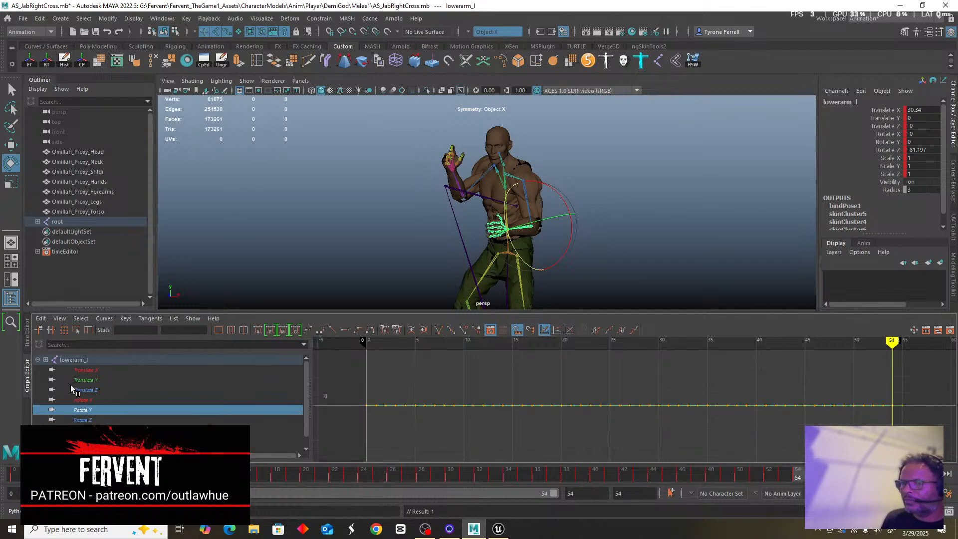
pyautogui.click(87, 399)
pyautogui.scroll(6, 374, 213)
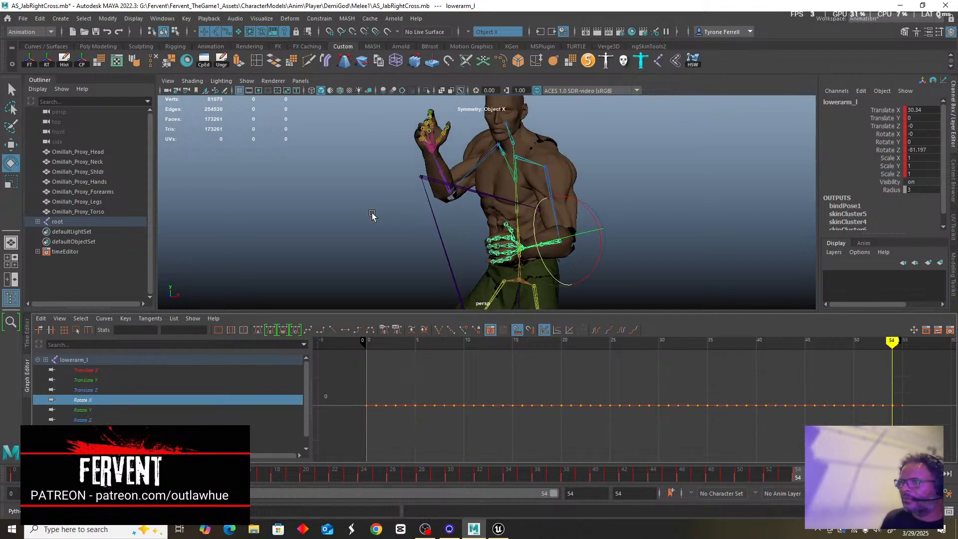
pyautogui.click(569, 179)
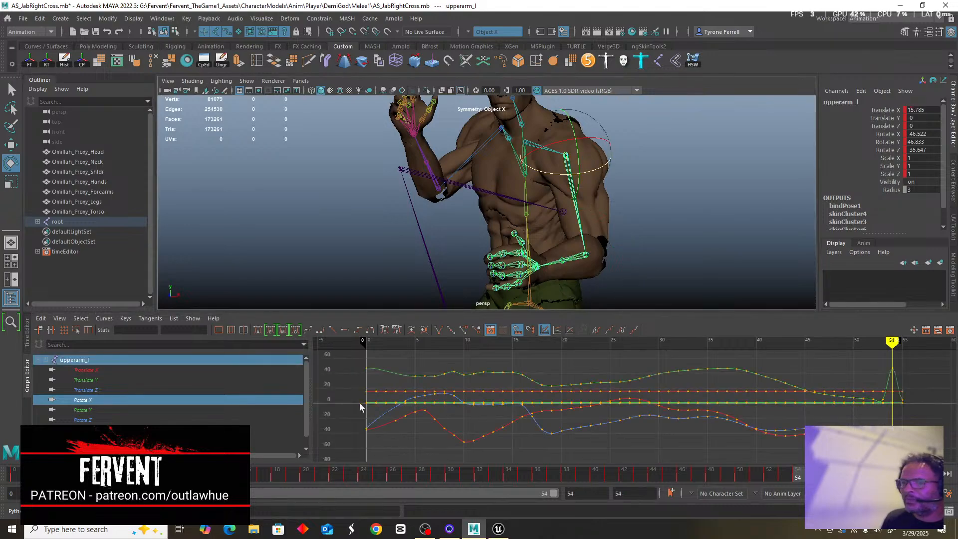
pyautogui.click(84, 400)
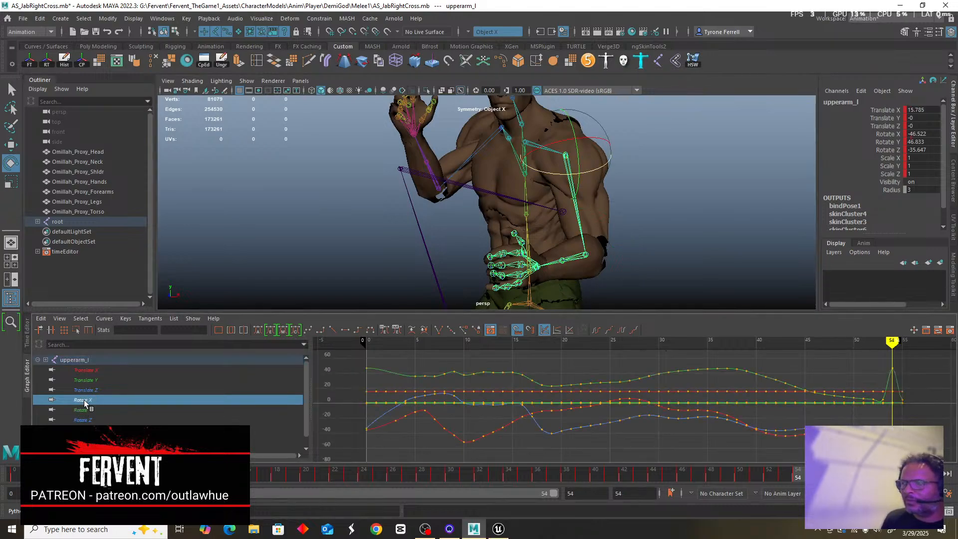
pyautogui.moveTo(917, 415); pyautogui.dragTo(899, 431)
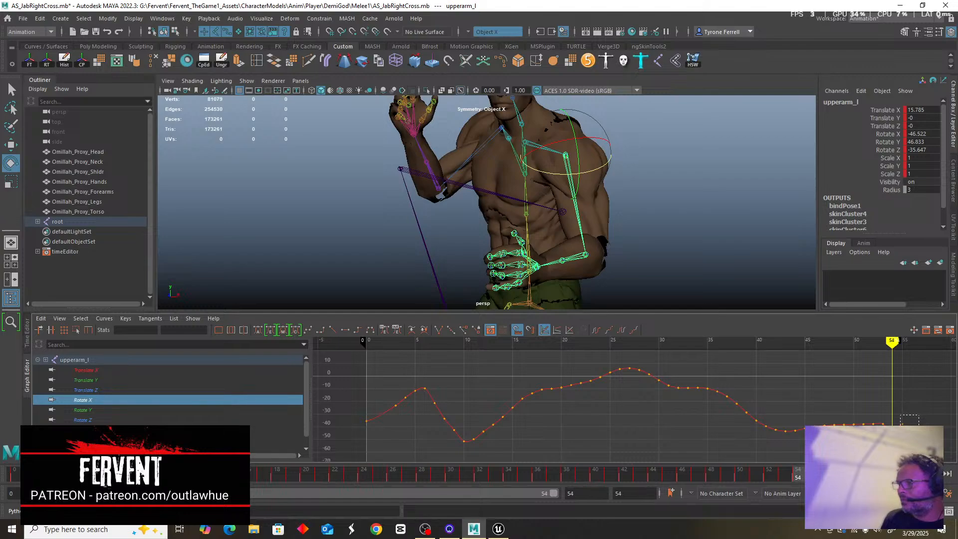
pyautogui.press('Delete')
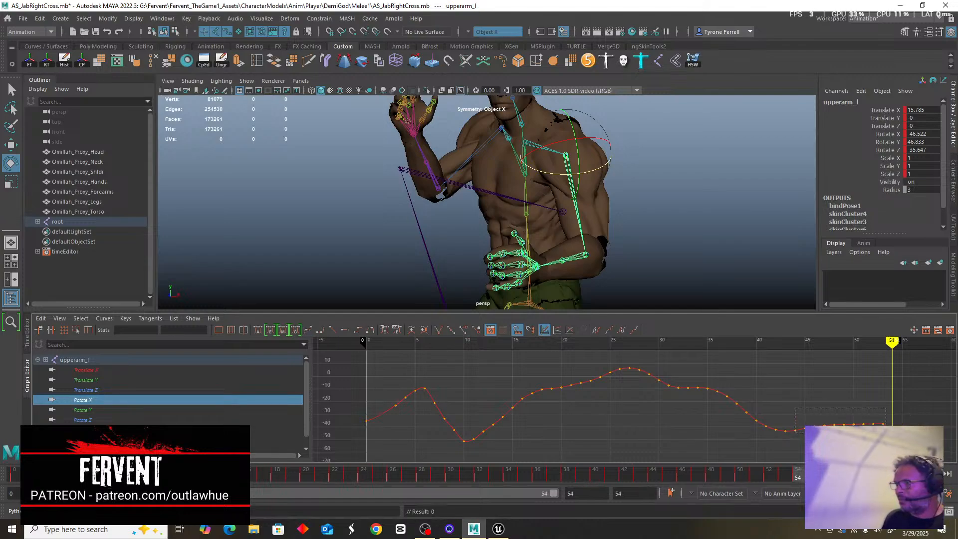
# Delete the upperarm_l Rotate X keys between frame 44 and the end pose at frame 54.
pyautogui.moveTo(795, 408); pyautogui.dragTo(886, 433)
pyautogui.press('Delete')
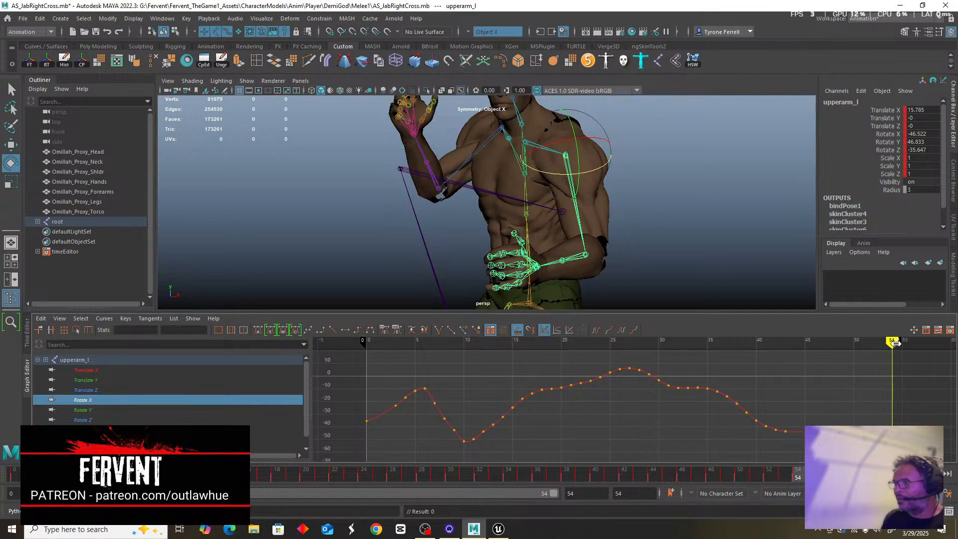
pyautogui.moveTo(895, 343)
pyautogui.mouseDown()
pyautogui.moveTo(689, 356)
pyautogui.moveTo(812, 375)
pyautogui.moveTo(900, 404)
pyautogui.moveTo(833, 387)
pyautogui.moveTo(791, 391)
pyautogui.moveTo(890, 406)
pyautogui.mouseUp()
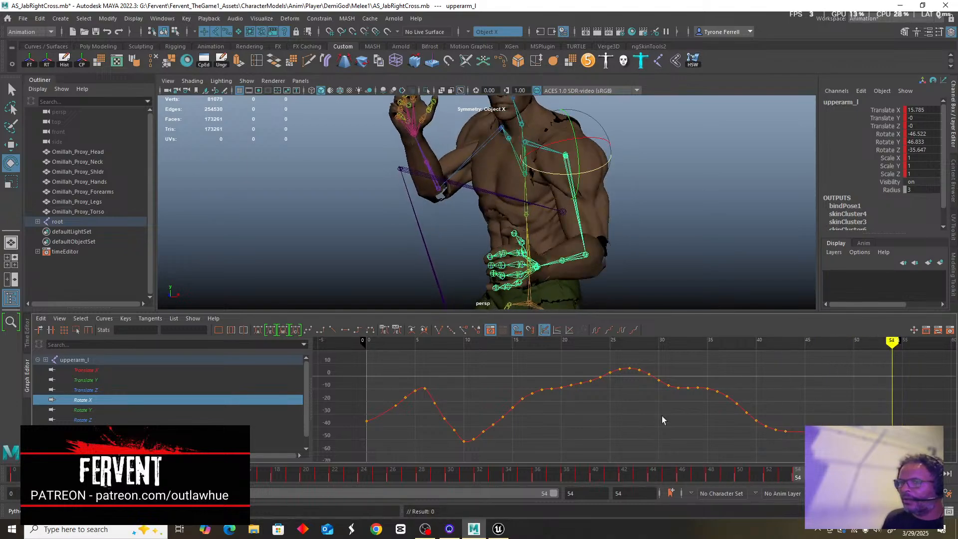
# Delete the upperarm_l Rotate Y keys from frame 43 to 53 and the one at frame 55.
pyautogui.click(88, 411)
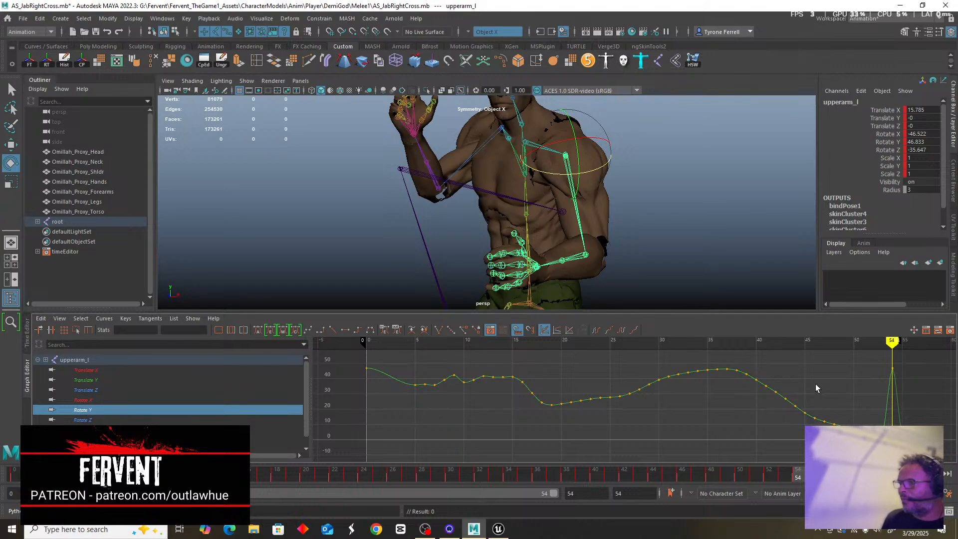
pyautogui.moveTo(783, 383); pyautogui.dragTo(884, 452)
pyautogui.press('Delete')
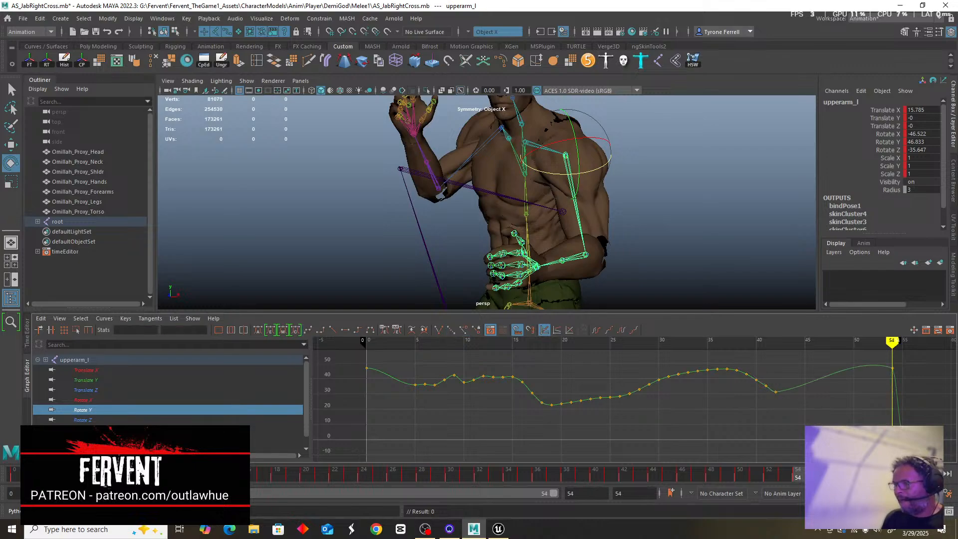
pyautogui.press('Delete')
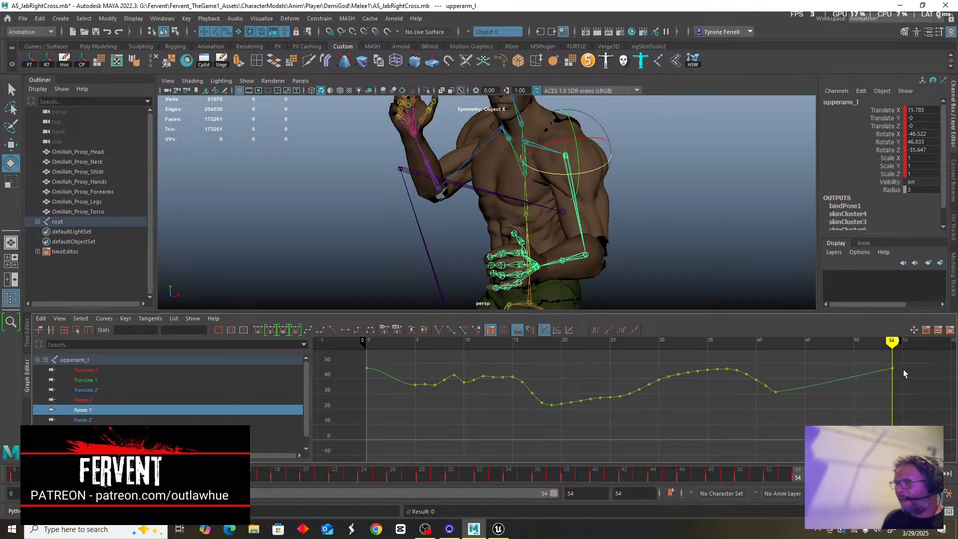
# Apply auto tangents to the upperarm_l Rotate Y keys at frames 42 and 54.
pyautogui.moveTo(775, 410); pyautogui.dragTo(771, 412)
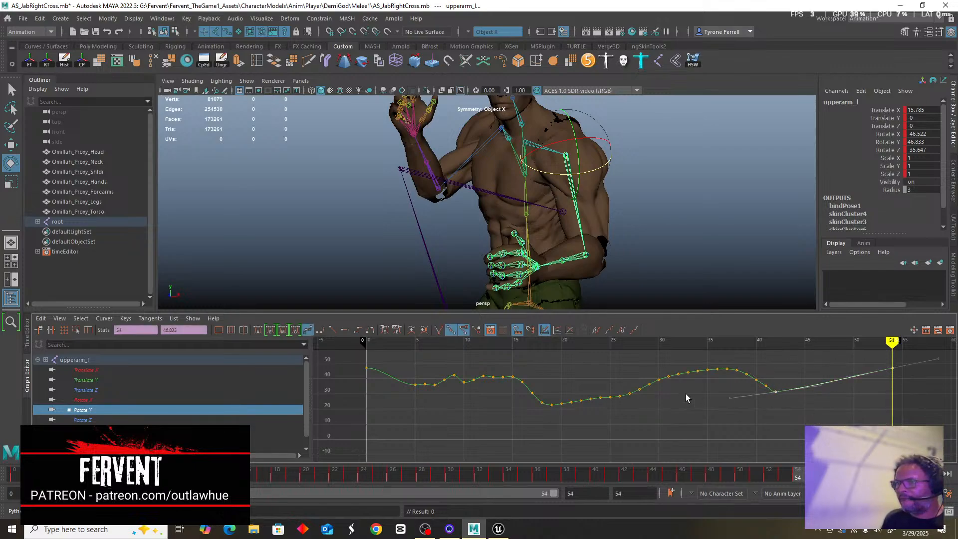
pyautogui.click(258, 330)
pyautogui.moveTo(893, 342)
pyautogui.mouseDown()
pyautogui.moveTo(727, 349)
pyautogui.moveTo(889, 373)
pyautogui.mouseUp()
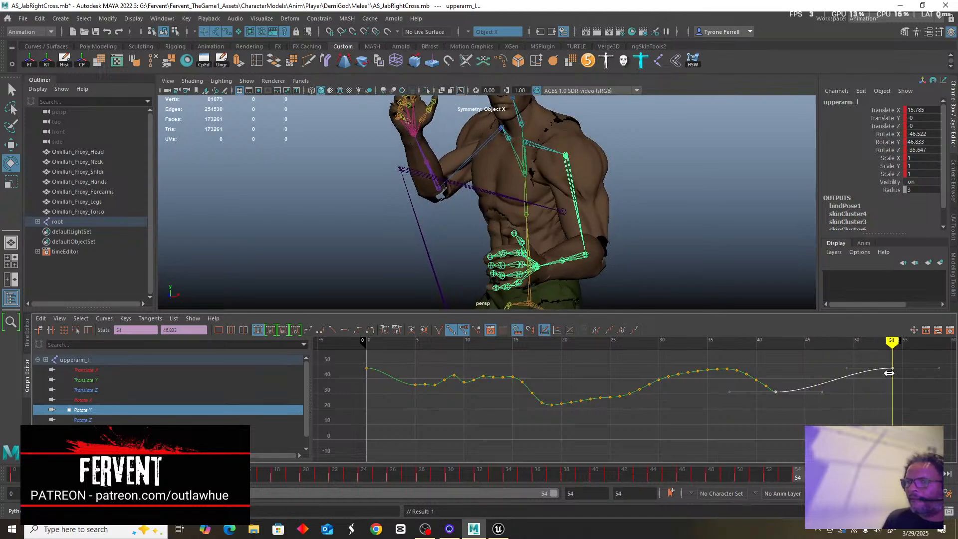
# Check the upperarm_l Rotate X curve, then scrub and play back the clip to review the left arm motion, ending on frame 0.
pyautogui.click(81, 400)
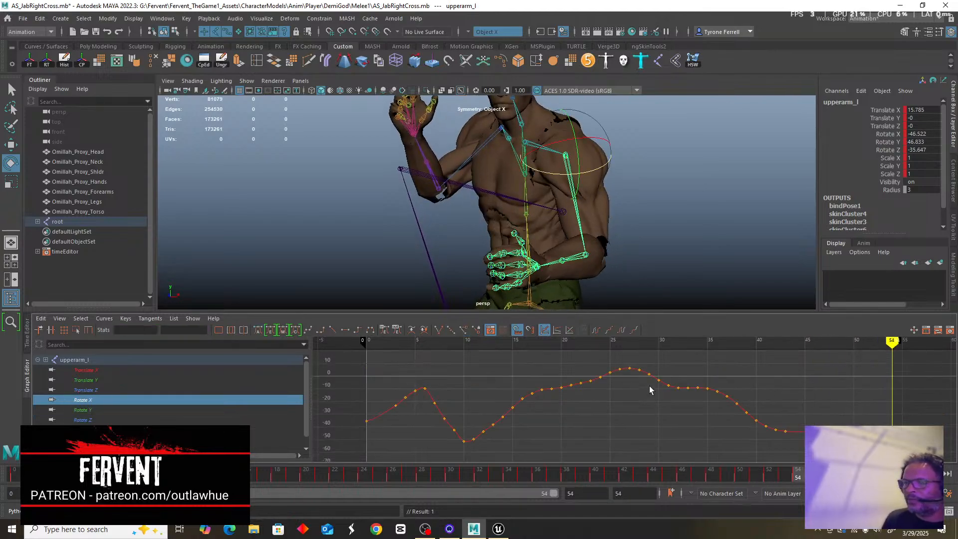
pyautogui.scroll(-4, 449, 195)
pyautogui.keyDown('alt'); pyautogui.moveTo(383, 195); pyautogui.dragTo(505, 228); pyautogui.keyUp('alt')
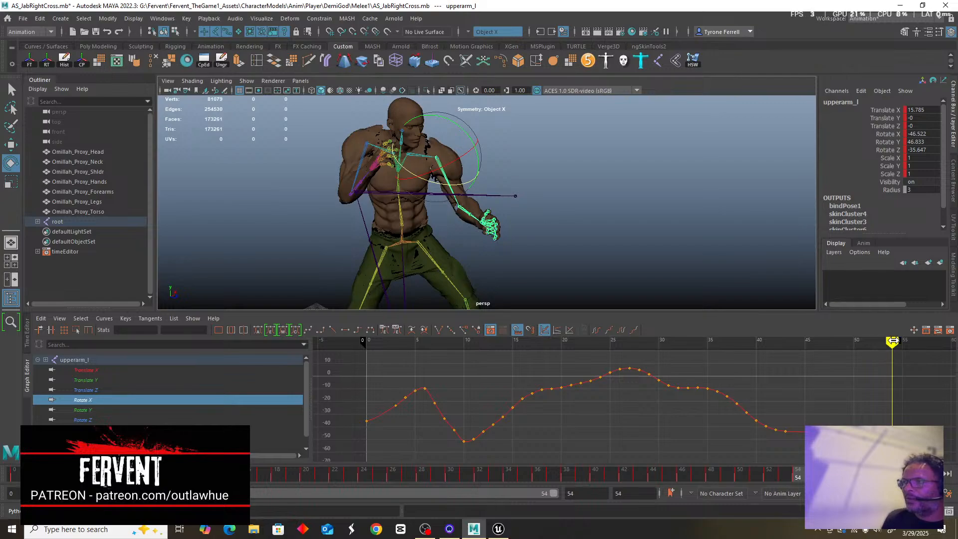
pyautogui.moveTo(892, 341)
pyautogui.mouseDown()
pyautogui.moveTo(617, 347)
pyautogui.moveTo(882, 378)
pyautogui.moveTo(369, 386)
pyautogui.mouseUp()
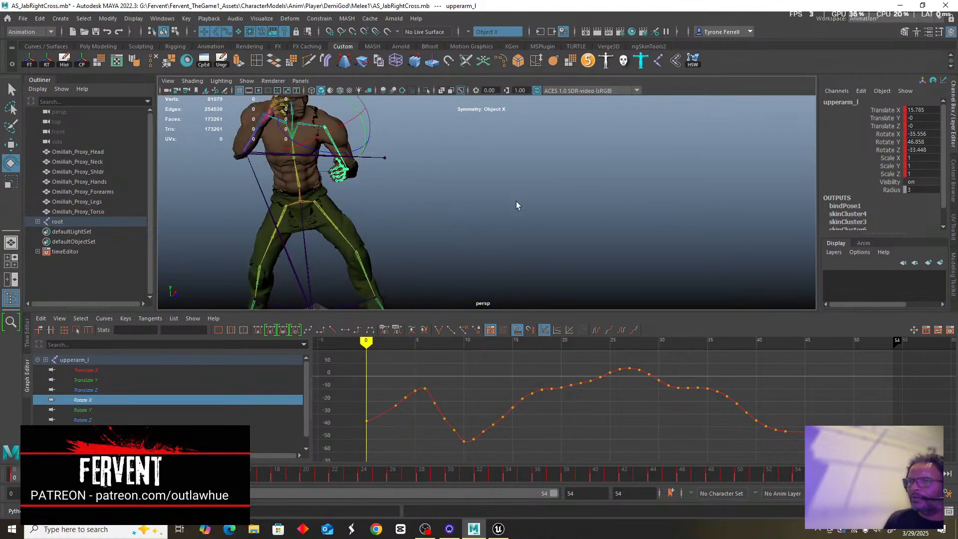
pyautogui.keyDown('alt'); pyautogui.moveTo(516, 204); pyautogui.dragTo(574, 324); pyautogui.keyUp('alt')
pyautogui.click(579, 192)
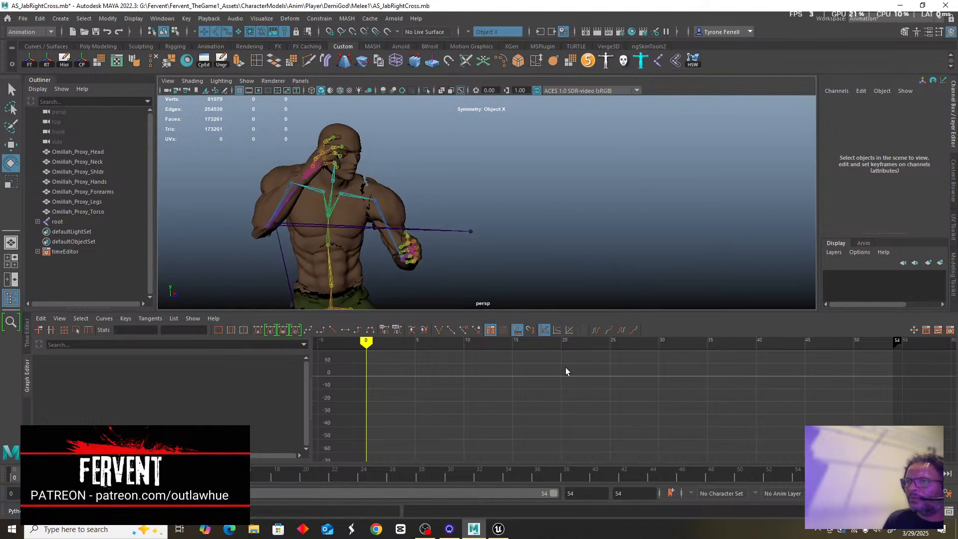
pyautogui.hotkey('alt', 'v')
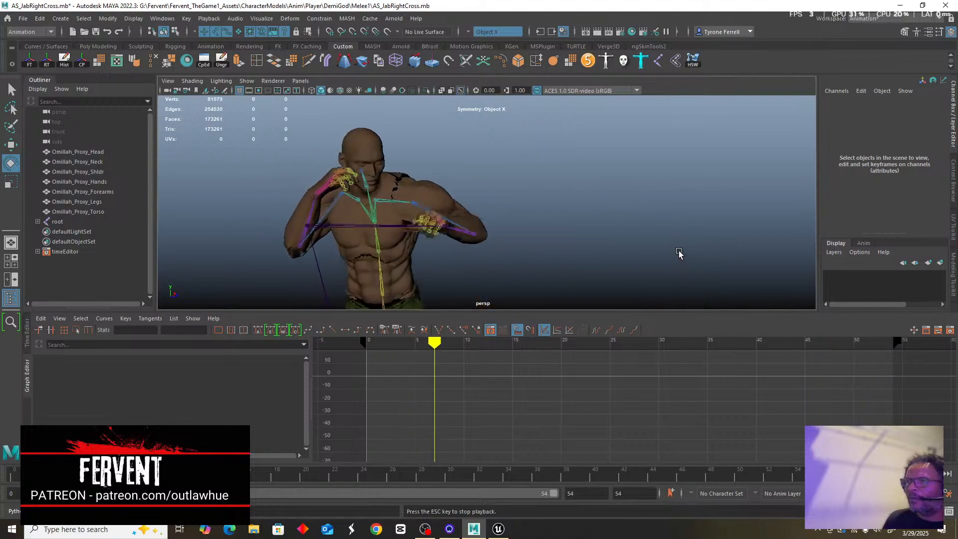
pyautogui.scroll(-4, 675, 254)
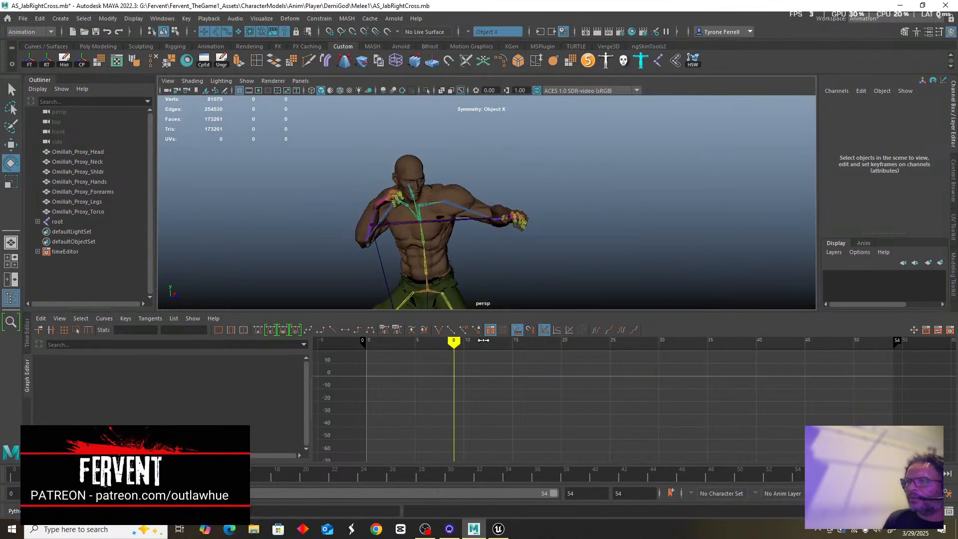
pyautogui.moveTo(455, 343); pyautogui.dragTo(365, 374)
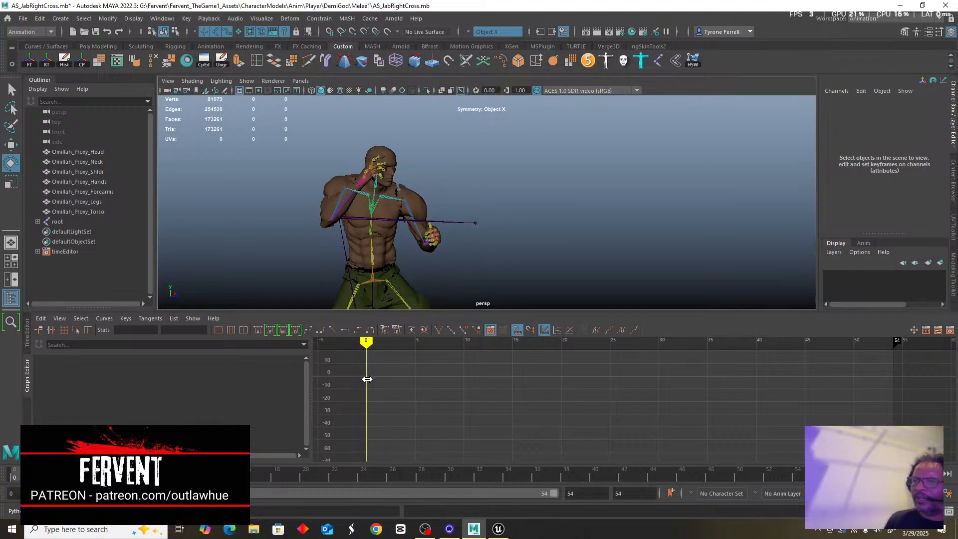
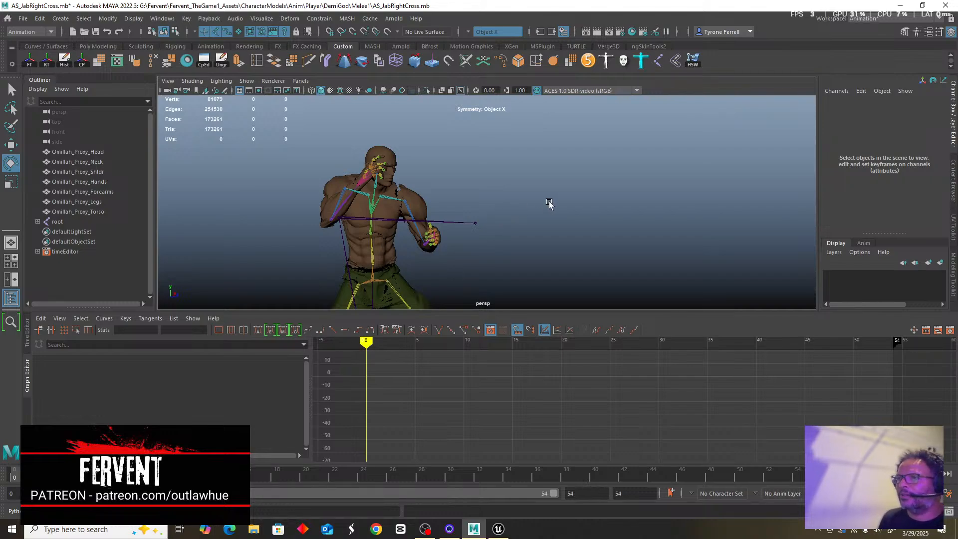
# Go to frame 21 and select upperarm_r to examine the right cross pose from several angles.
pyautogui.keyDown('alt'); pyautogui.moveTo(549, 205); pyautogui.dragTo(368, 212); pyautogui.keyUp('alt')
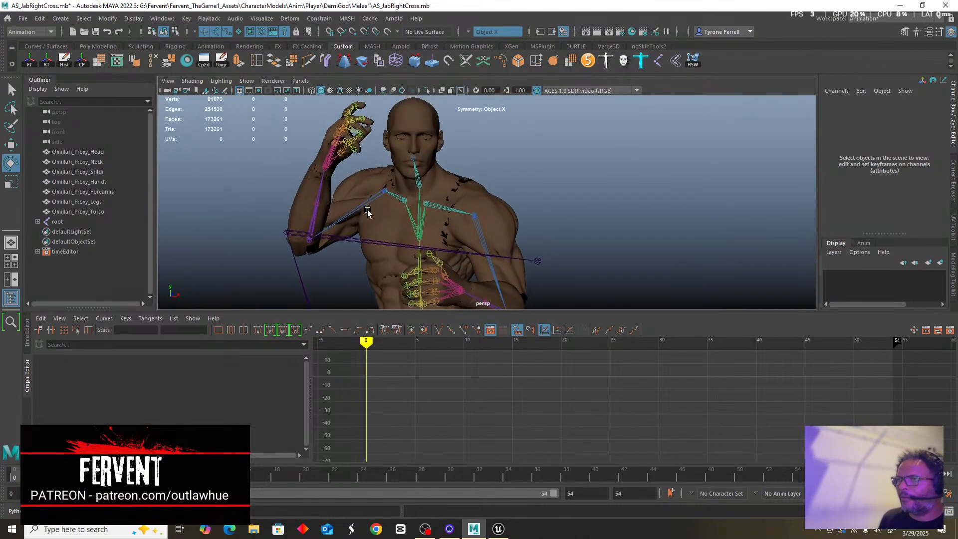
pyautogui.moveTo(368, 342); pyautogui.dragTo(571, 353)
pyautogui.scroll(-10, 398, 164)
pyautogui.keyDown('alt'); pyautogui.moveTo(387, 188); pyautogui.dragTo(449, 253); pyautogui.keyUp('alt')
pyautogui.scroll(6, 449, 229)
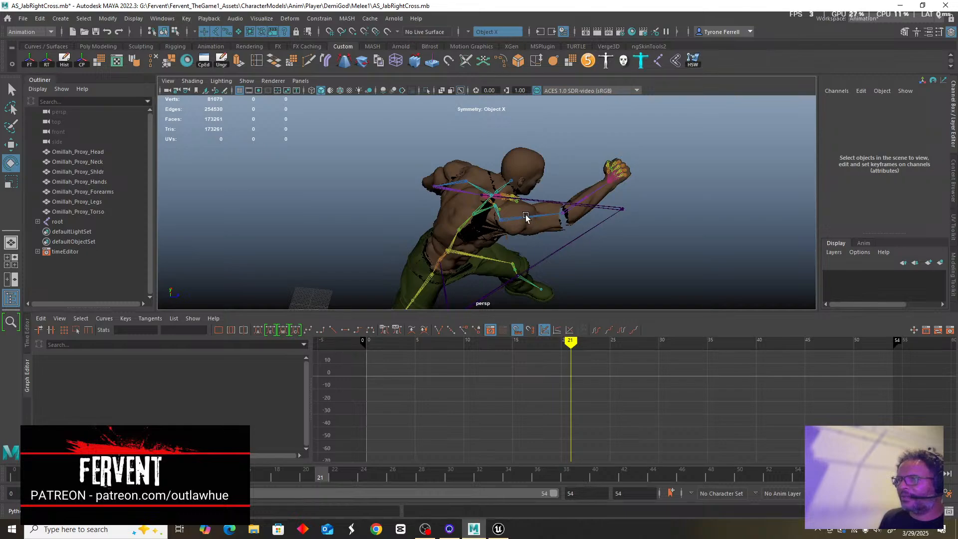
pyautogui.click(526, 216)
pyautogui.scroll(2, 343, 198)
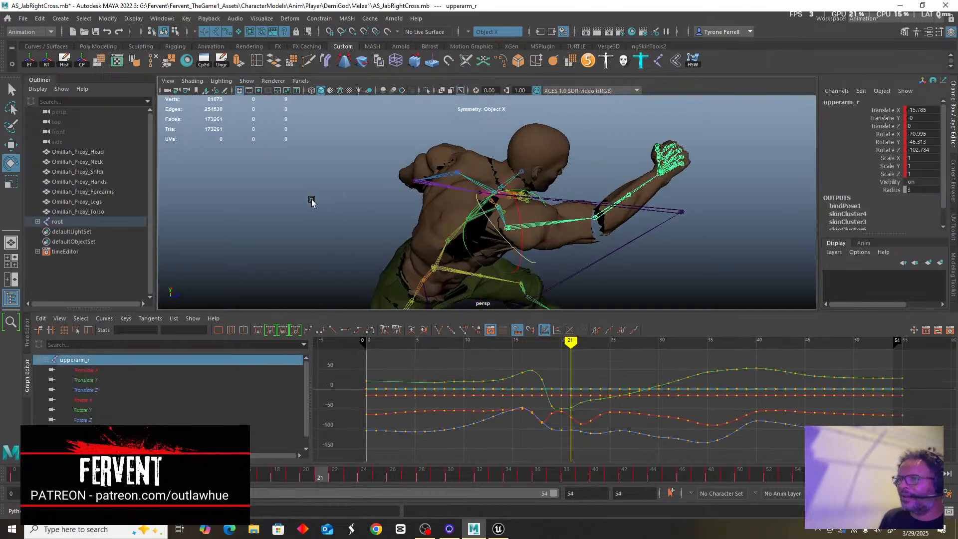
pyautogui.moveTo(311, 201)
pyautogui.keyDown('alt'); pyautogui.mouseDown()
pyautogui.moveTo(376, 199)
pyautogui.moveTo(381, 220)
pyautogui.moveTo(241, 198)
pyautogui.moveTo(300, 203)
pyautogui.moveTo(270, 235)
pyautogui.moveTo(302, 241)
pyautogui.moveTo(300, 205)
pyautogui.moveTo(316, 218)
pyautogui.mouseUp(); pyautogui.keyUp('alt')
pyautogui.keyDown('alt'); pyautogui.moveTo(345, 252); pyautogui.dragTo(253, 212); pyautogui.keyUp('alt')
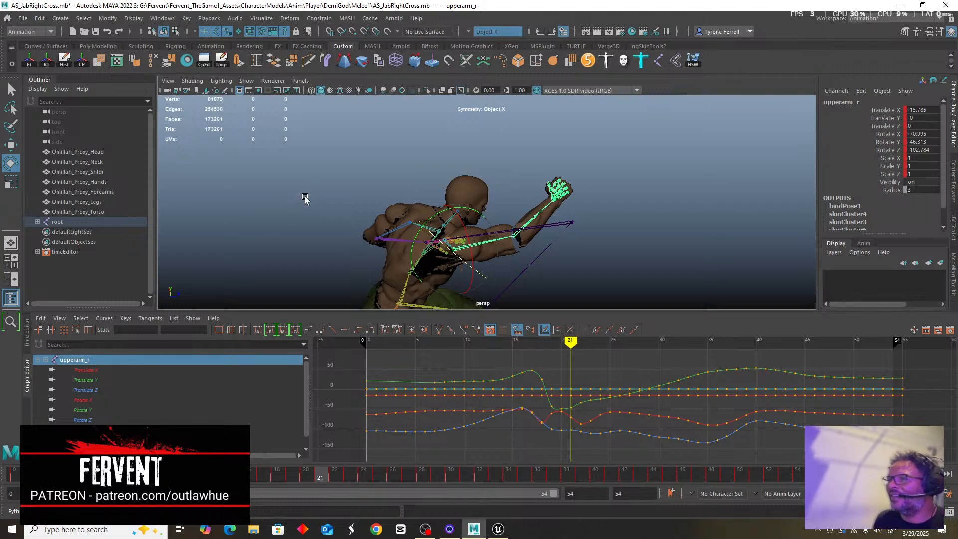
pyautogui.scroll(3, 305, 199)
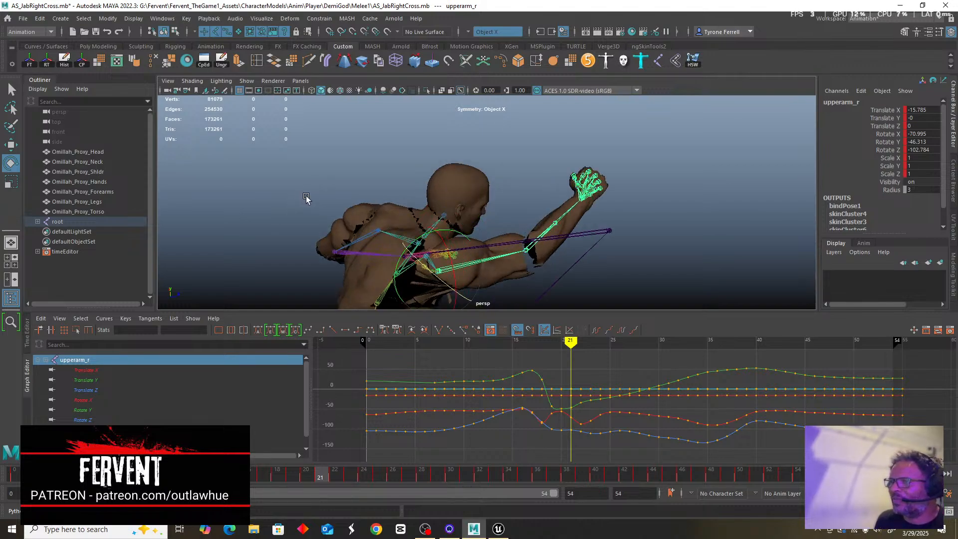
pyautogui.keyDown('alt'); pyautogui.moveTo(306, 198); pyautogui.dragTo(423, 193); pyautogui.keyUp('alt')
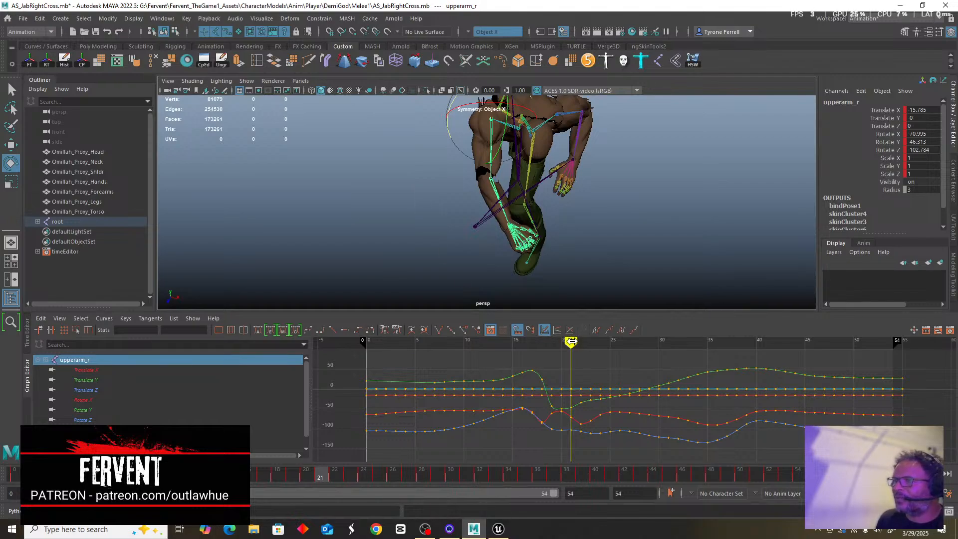
# Scrub between frames 20 and 24 to examine how the right arm and shoulder move through the cross, returning to frame 21.
pyautogui.moveTo(571, 341)
pyautogui.mouseDown()
pyautogui.moveTo(618, 345)
pyautogui.moveTo(532, 343)
pyautogui.moveTo(570, 343)
pyautogui.mouseUp()
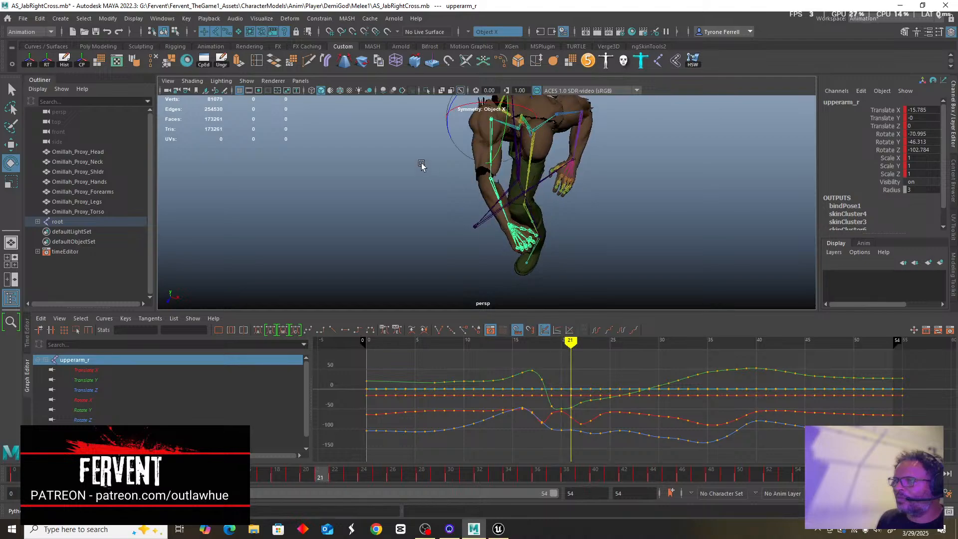
pyautogui.keyDown('alt'); pyautogui.moveTo(422, 166); pyautogui.dragTo(346, 223); pyautogui.keyUp('alt')
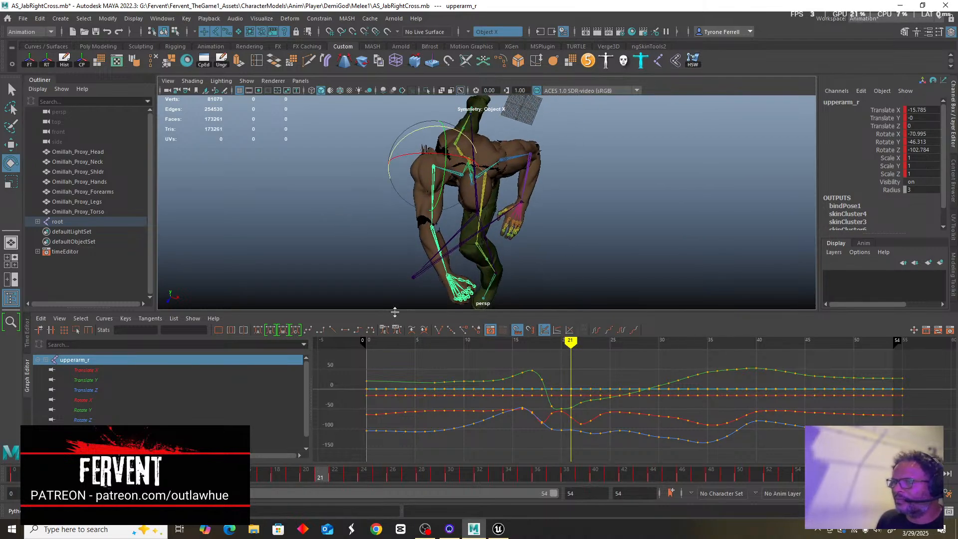
pyautogui.moveTo(563, 343)
pyautogui.mouseDown()
pyautogui.moveTo(533, 343)
pyautogui.moveTo(600, 349)
pyautogui.moveTo(566, 350)
pyautogui.mouseUp()
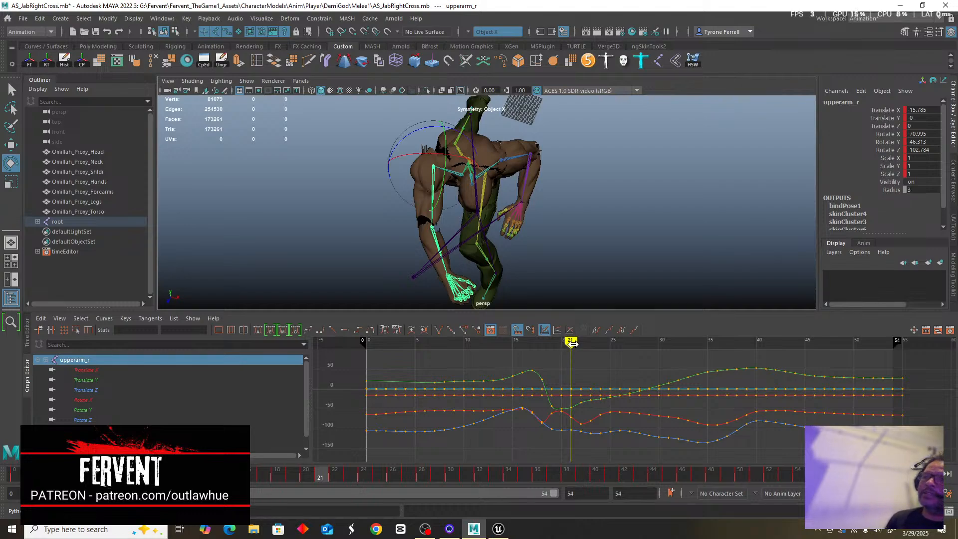
pyautogui.moveTo(589, 346)
pyautogui.mouseDown()
pyautogui.moveTo(598, 346)
pyautogui.moveTo(514, 349)
pyautogui.moveTo(599, 354)
pyautogui.moveTo(501, 355)
pyautogui.moveTo(599, 357)
pyautogui.mouseUp()
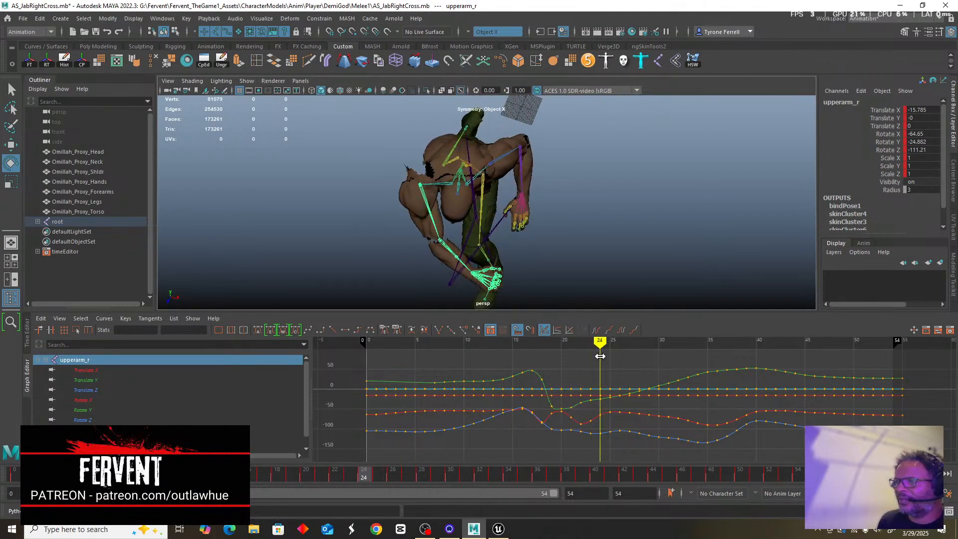
pyautogui.keyDown('alt'); pyautogui.moveTo(395, 235); pyautogui.dragTo(346, 142); pyautogui.keyUp('alt')
pyautogui.moveTo(600, 342)
pyautogui.mouseDown()
pyautogui.moveTo(520, 342)
pyautogui.moveTo(563, 345)
pyautogui.mouseUp()
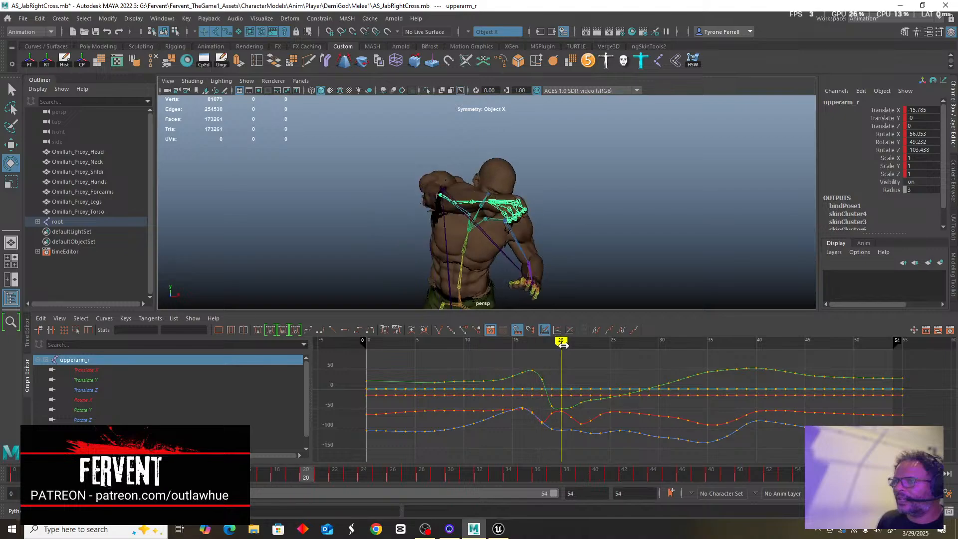
pyautogui.keyDown('alt'); pyautogui.moveTo(315, 212); pyautogui.dragTo(459, 222); pyautogui.keyUp('alt')
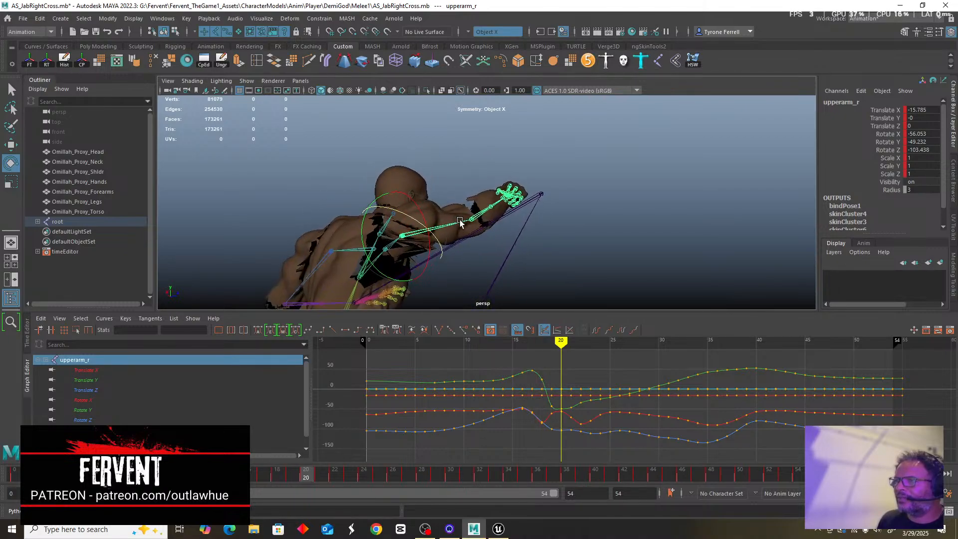
pyautogui.moveTo(560, 345); pyautogui.dragTo(569, 345)
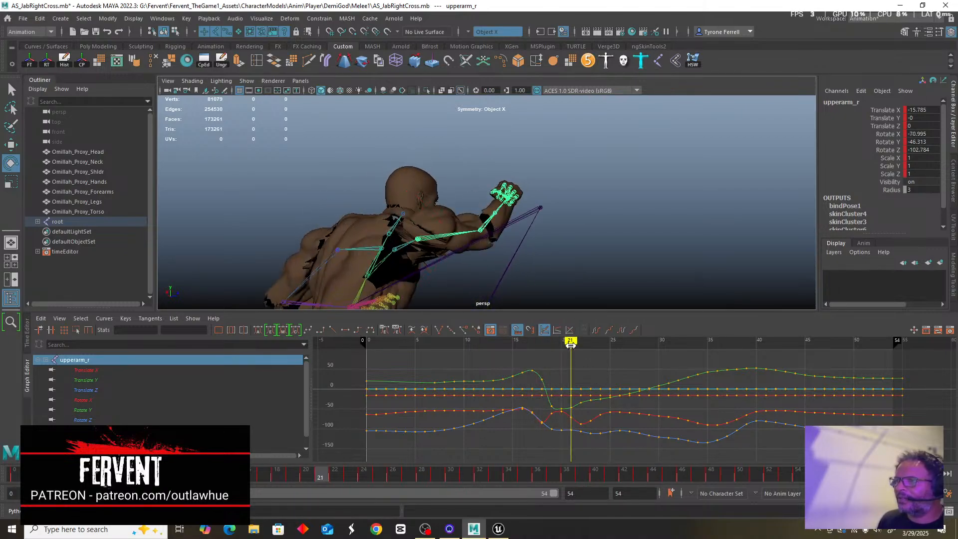
pyautogui.moveTo(590, 250)
pyautogui.keyDown('alt'); pyautogui.mouseDown()
pyautogui.moveTo(517, 291)
pyautogui.moveTo(524, 269)
pyautogui.moveTo(582, 247)
pyautogui.mouseUp(); pyautogui.keyUp('alt')
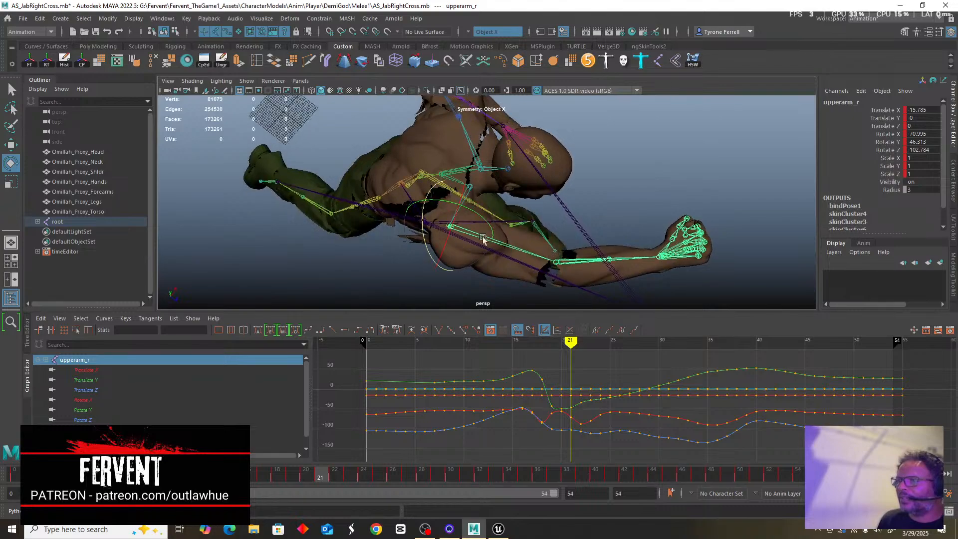
# Rotate clavicle_r at frame 21 to about 31.3 in Rotate X, 84.6 in Rotate Y and -156.2 in Rotate Z.
pyautogui.scroll(3, 449, 185)
pyautogui.click(446, 179)
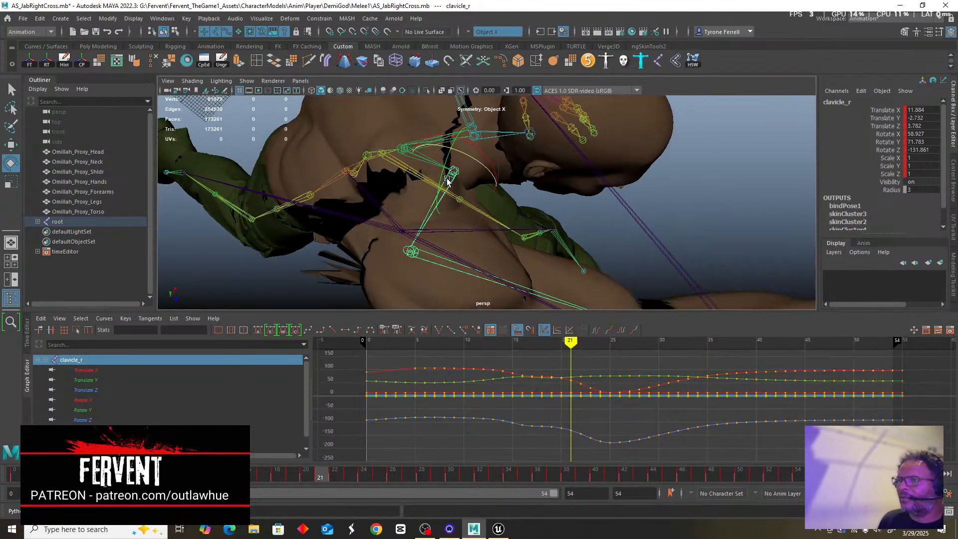
pyautogui.scroll(-5, 457, 195)
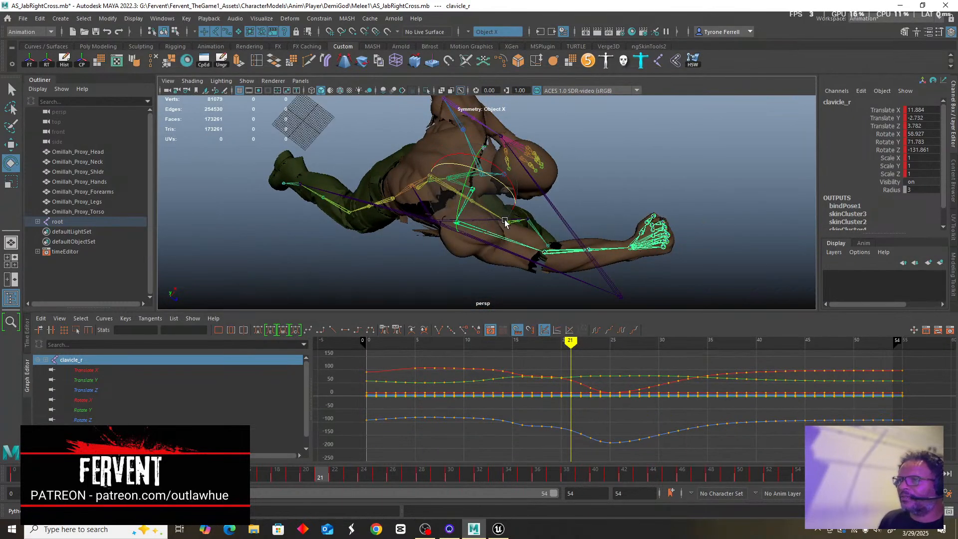
pyautogui.keyDown('alt'); pyautogui.moveTo(479, 224); pyautogui.dragTo(482, 208); pyautogui.keyUp('alt')
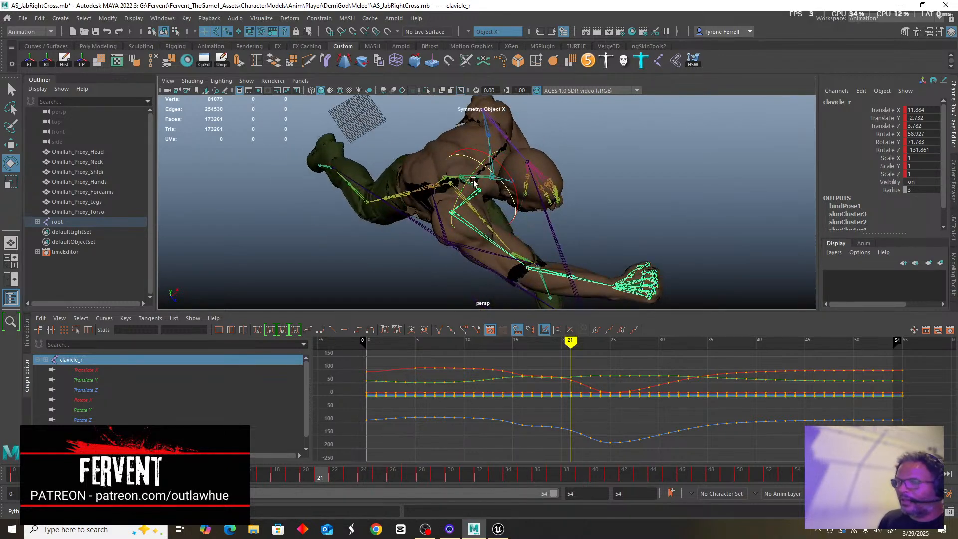
pyautogui.click(460, 200)
pyautogui.click(410, 182)
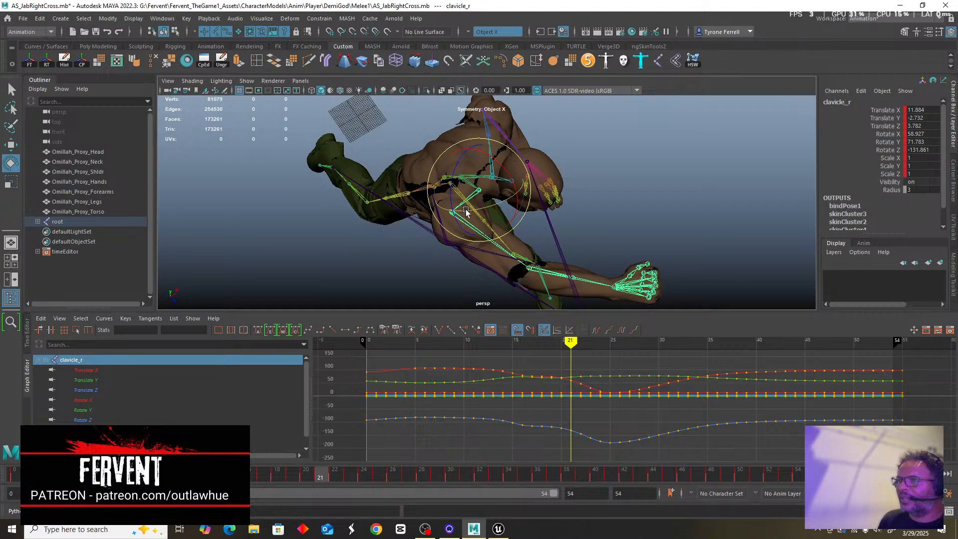
pyautogui.moveTo(456, 236); pyautogui.dragTo(472, 245)
pyautogui.moveTo(521, 199); pyautogui.dragTo(625, 199)
pyautogui.keyDown('alt'); pyautogui.moveTo(446, 235); pyautogui.dragTo(464, 237); pyautogui.keyUp('alt')
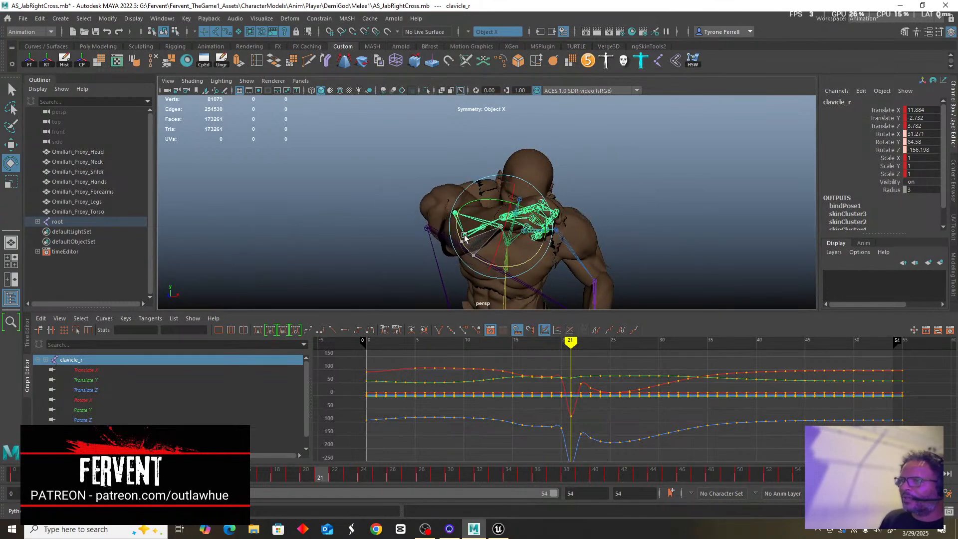
pyautogui.keyDown('alt'); pyautogui.moveTo(405, 236); pyautogui.dragTo(522, 233); pyautogui.keyUp('alt')
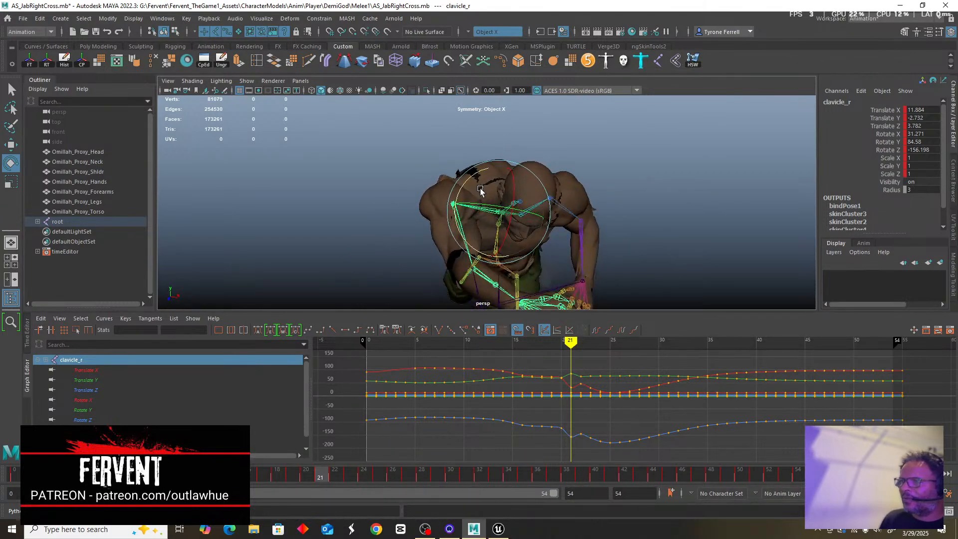
# Rotate clavicle_r further at frame 21 to about 9.9 in Rotate X, 74.8 in Rotate Y and -177.8 in Rotate Z.
pyautogui.moveTo(480, 189); pyautogui.dragTo(599, 214)
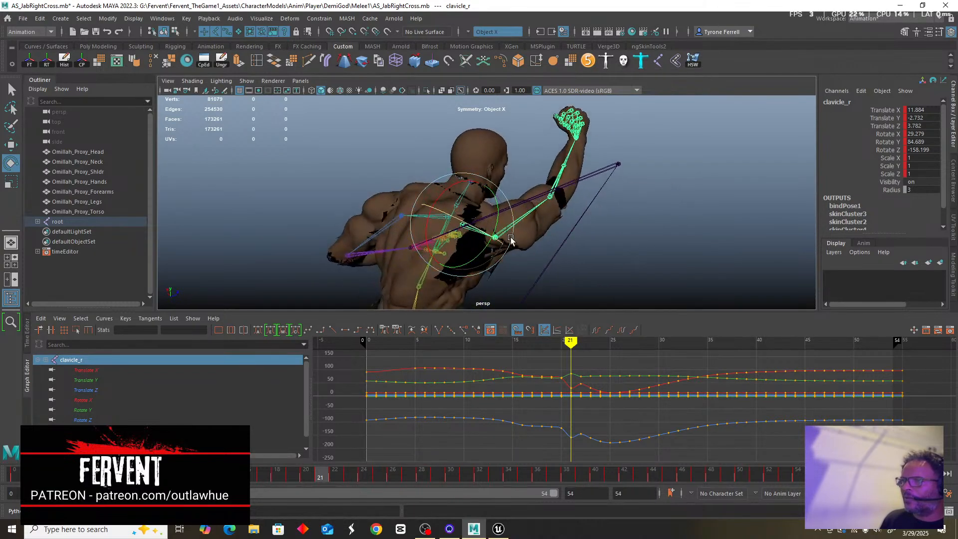
pyautogui.keyDown('alt'); pyautogui.moveTo(510, 241); pyautogui.dragTo(423, 230); pyautogui.keyUp('alt')
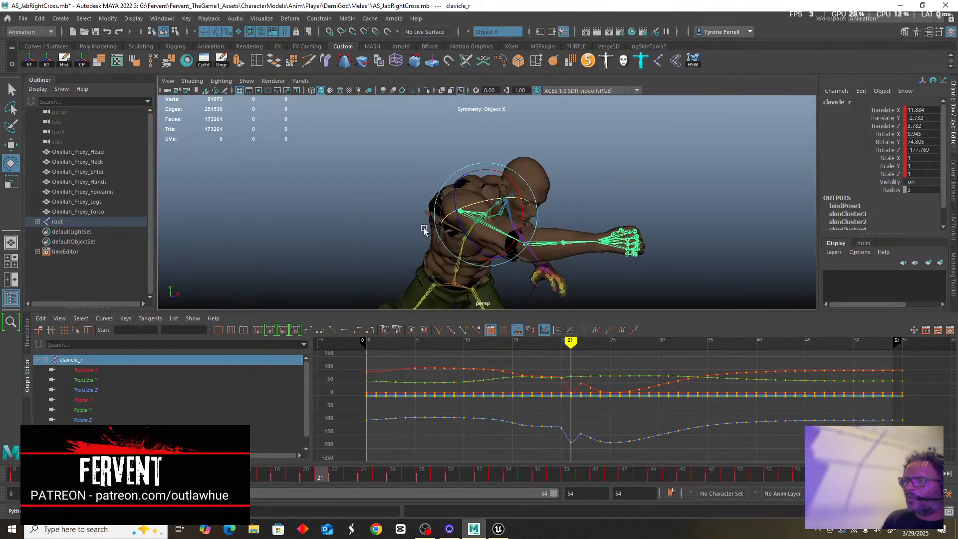
# Rotate upperarm_r at frame 21 to about -46.9 in Rotate X and -108.1 in Rotate Z.
pyautogui.keyDown('alt'); pyautogui.moveTo(477, 244); pyautogui.dragTo(495, 261, button='right'); pyautogui.keyUp('alt')
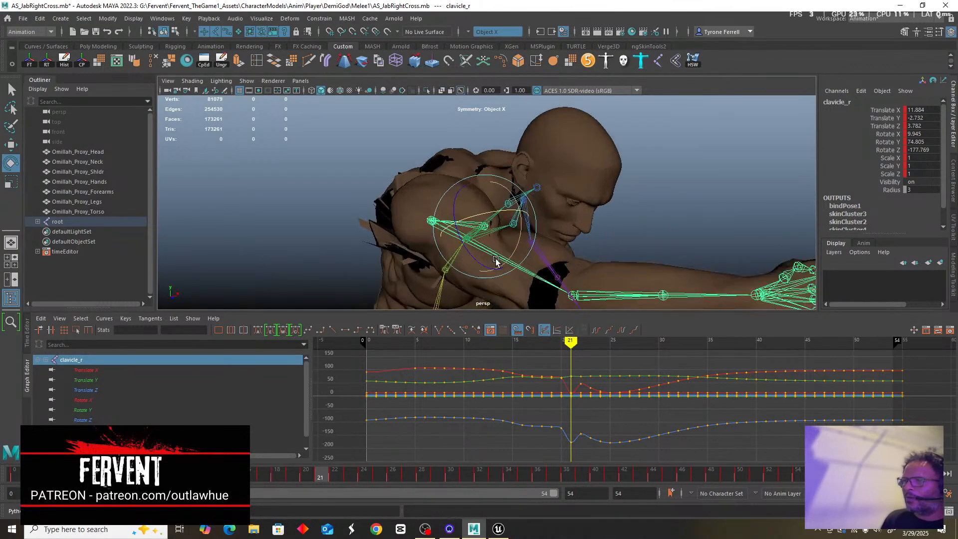
pyautogui.click(528, 277)
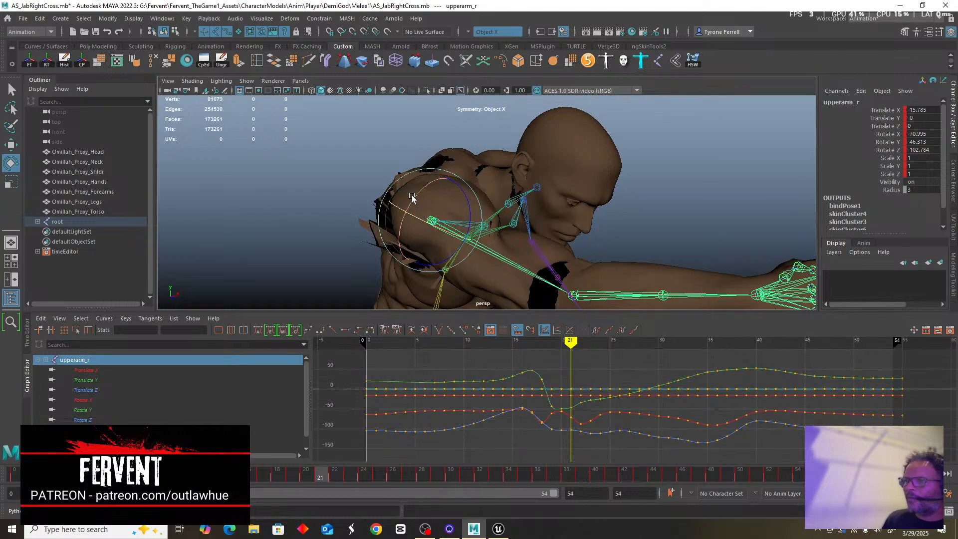
pyautogui.moveTo(414, 198); pyautogui.dragTo(473, 208)
pyautogui.moveTo(415, 200); pyautogui.dragTo(426, 195)
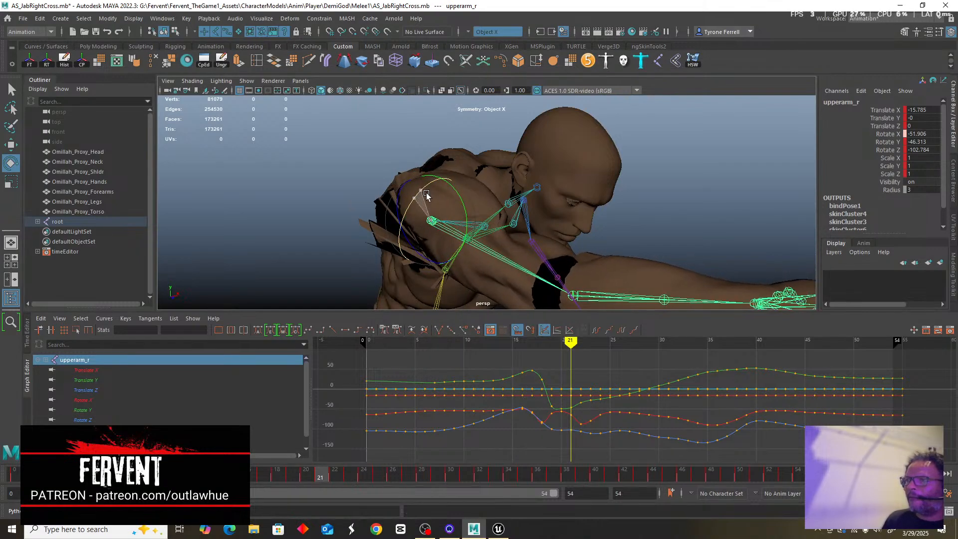
pyautogui.scroll(-5, 449, 210)
pyautogui.keyDown('alt'); pyautogui.moveTo(516, 243); pyautogui.dragTo(442, 172); pyautogui.keyUp('alt')
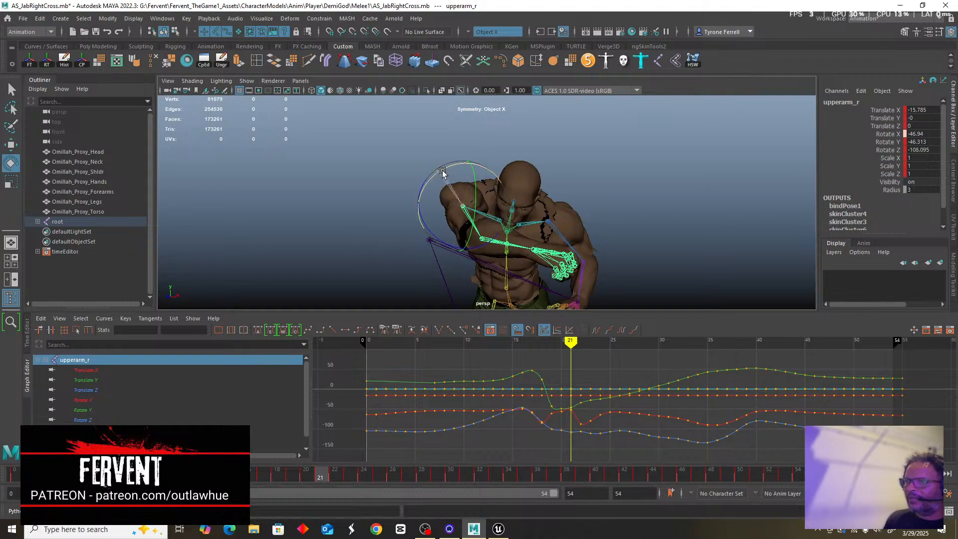
pyautogui.keyDown('alt'); pyautogui.moveTo(449, 239); pyautogui.dragTo(475, 275); pyautogui.keyUp('alt')
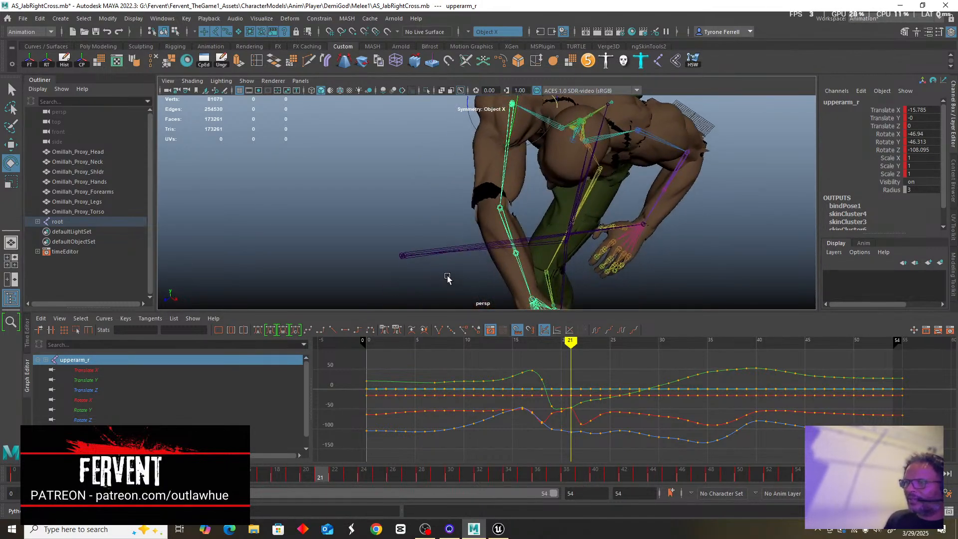
# Rotate hand_r at frame 21 to about -5.2 in Rotate Y and -4.0 in Rotate Z to straighten the wrist.
pyautogui.keyDown('alt'); pyautogui.moveTo(426, 213); pyautogui.dragTo(436, 190); pyautogui.keyUp('alt')
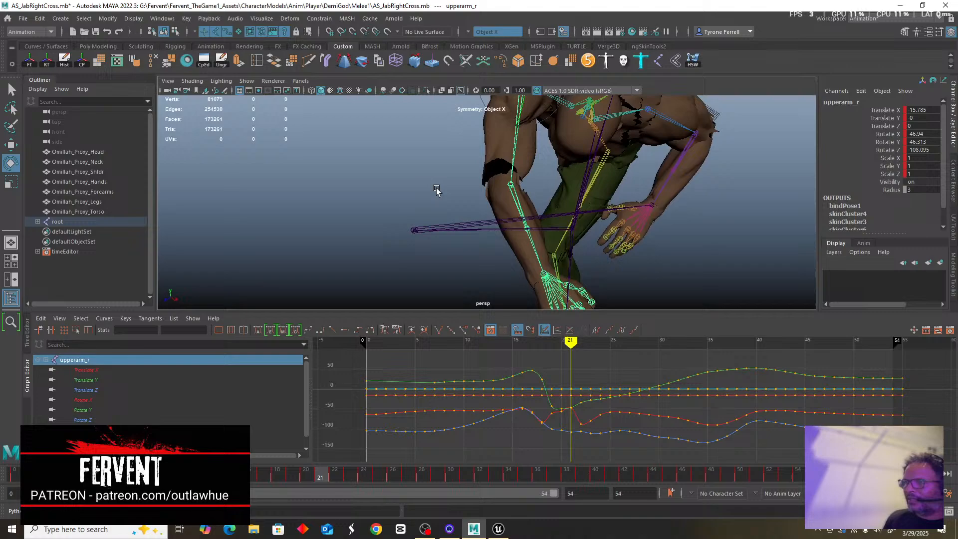
pyautogui.click(543, 275)
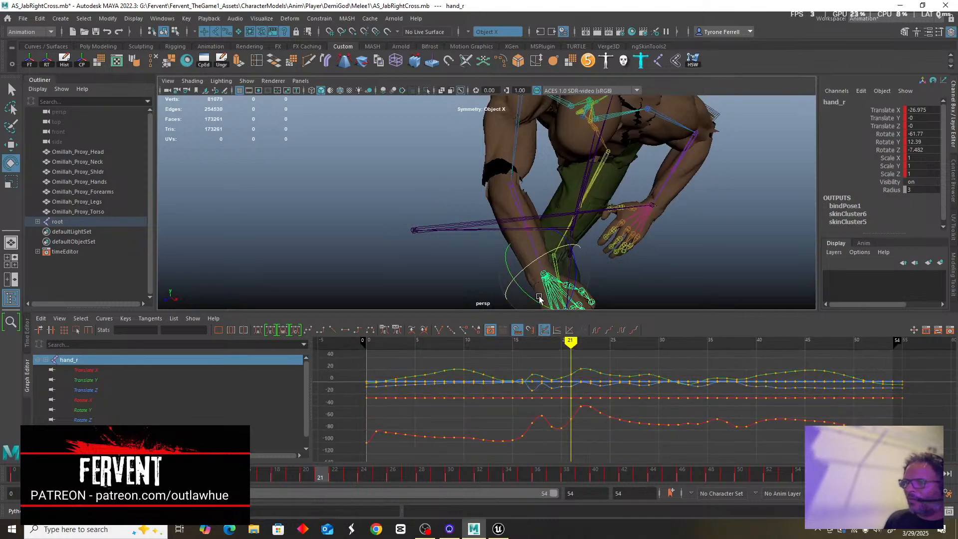
pyautogui.moveTo(574, 282); pyautogui.dragTo(578, 227)
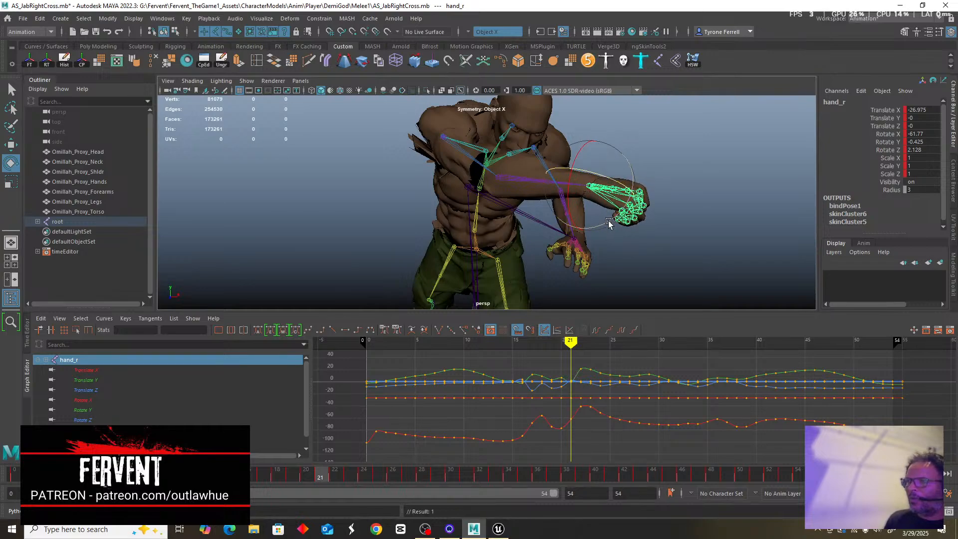
pyautogui.keyDown('alt'); pyautogui.moveTo(614, 222); pyautogui.dragTo(593, 215); pyautogui.keyUp('alt')
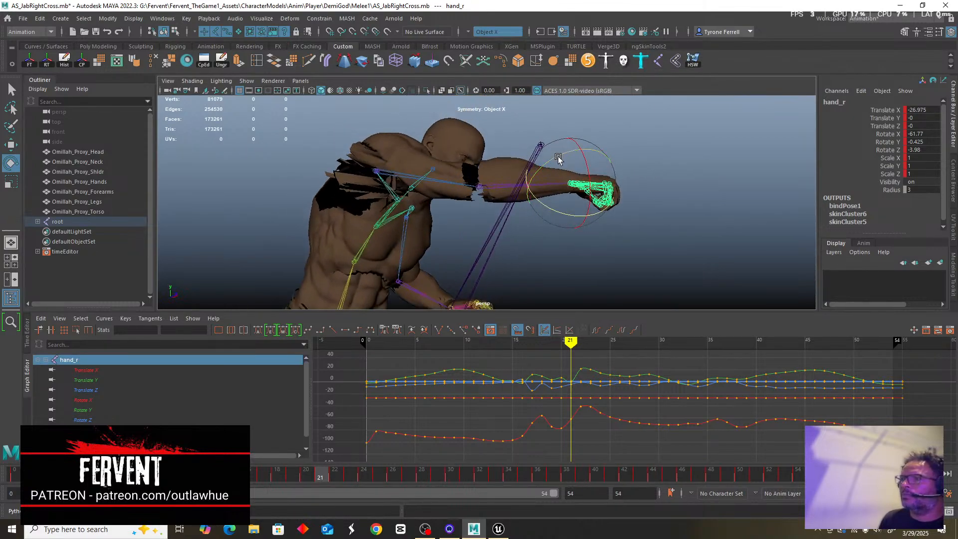
pyautogui.moveTo(560, 154); pyautogui.dragTo(556, 157)
# Examine the right fist's alignment with the forearm from the front, side and above at frame 21.
pyautogui.keyDown('alt'); pyautogui.moveTo(547, 221); pyautogui.dragTo(394, 139); pyautogui.keyUp('alt')
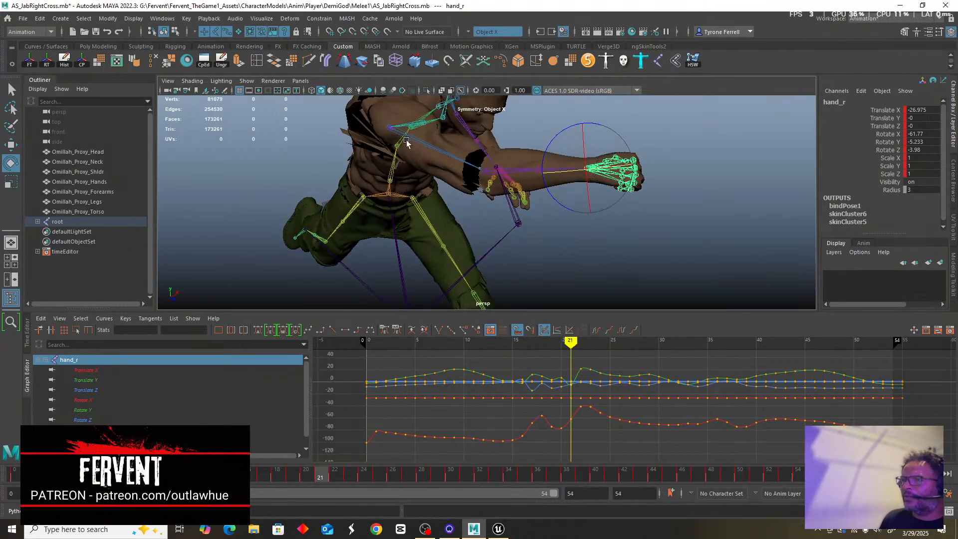
pyautogui.keyDown('alt'); pyautogui.moveTo(727, 197); pyautogui.dragTo(615, 194); pyautogui.keyUp('alt')
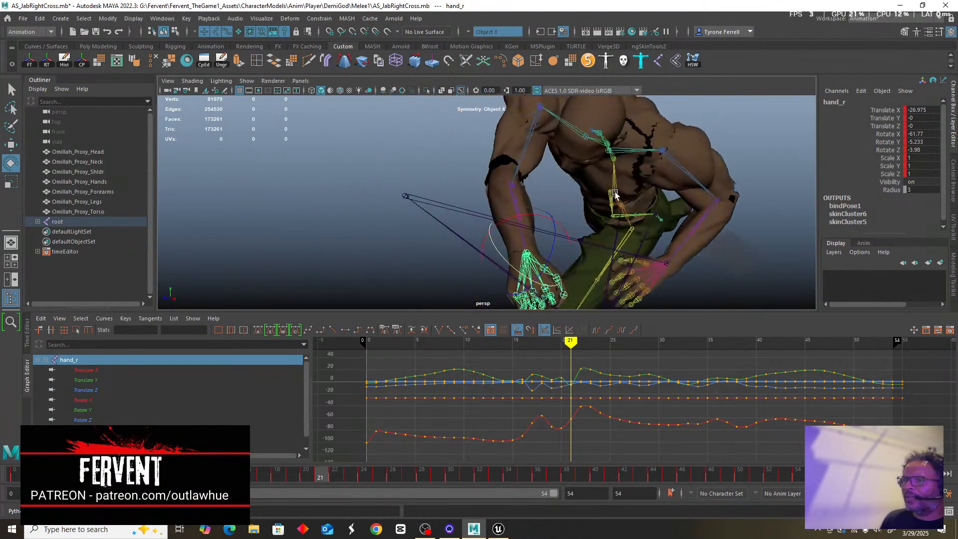
pyautogui.keyDown('alt'); pyautogui.moveTo(516, 245); pyautogui.dragTo(437, 189); pyautogui.keyUp('alt')
pyautogui.keyDown('alt'); pyautogui.moveTo(437, 189); pyautogui.dragTo(563, 234, button='right'); pyautogui.keyUp('alt')
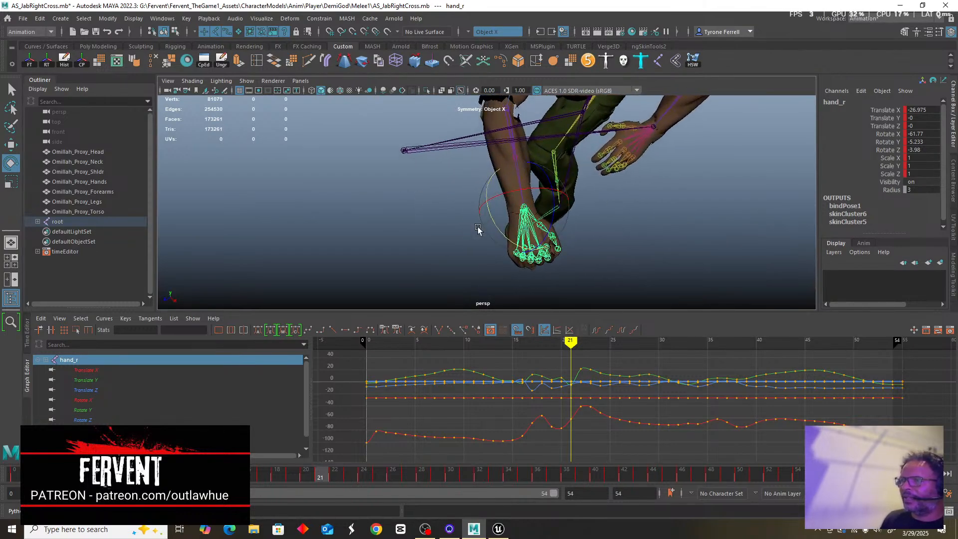
pyautogui.keyDown('alt'); pyautogui.moveTo(478, 229); pyautogui.dragTo(582, 169); pyautogui.keyUp('alt')
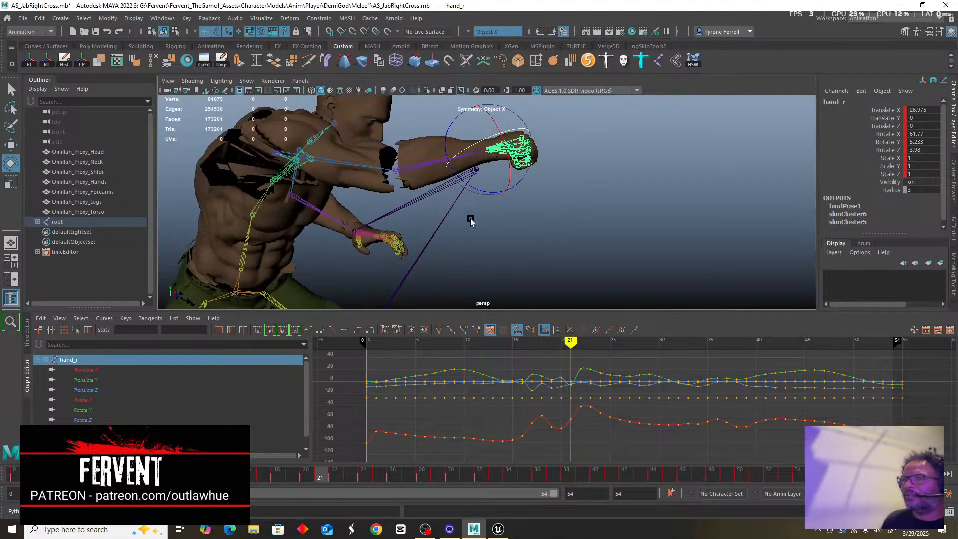
pyautogui.keyDown('alt'); pyautogui.moveTo(459, 199); pyautogui.dragTo(414, 137); pyautogui.keyUp('alt')
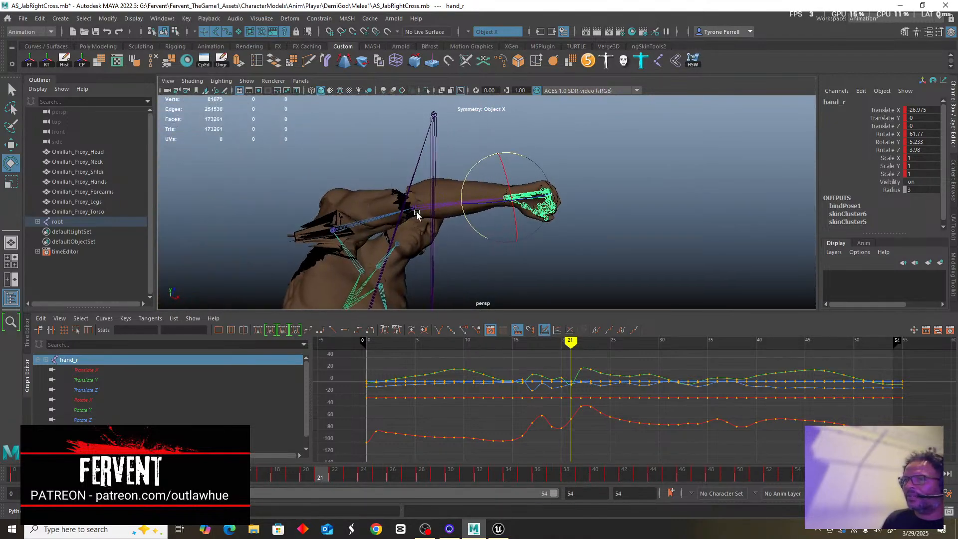
pyautogui.keyDown('alt'); pyautogui.moveTo(416, 213); pyautogui.dragTo(560, 254); pyautogui.keyUp('alt')
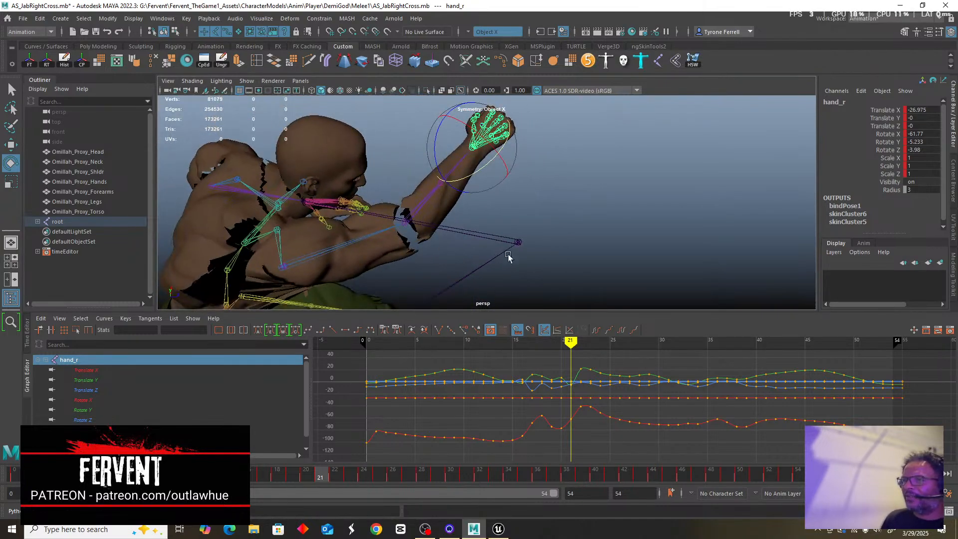
pyautogui.scroll(-3, 415, 234)
pyautogui.keyDown('alt'); pyautogui.moveTo(382, 262); pyautogui.dragTo(484, 183); pyautogui.keyUp('alt')
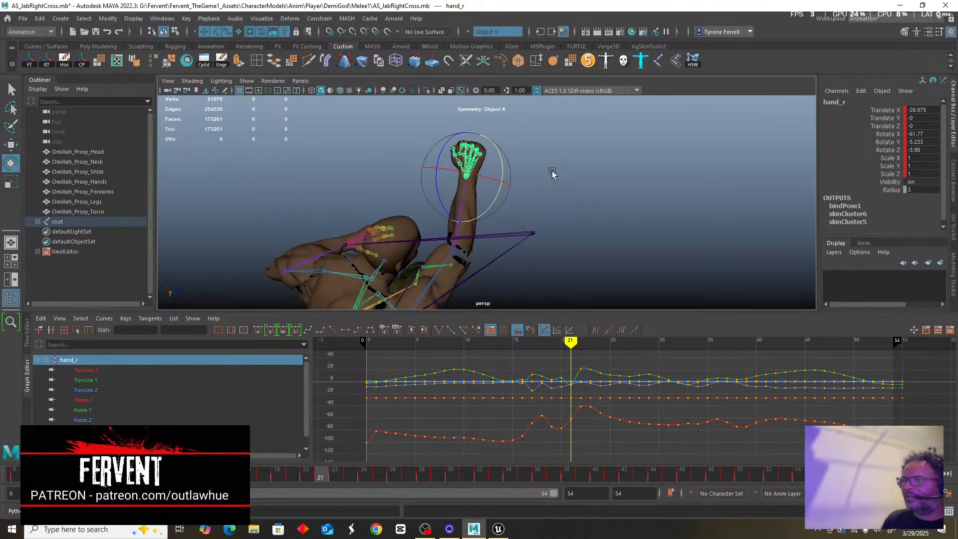
# Set the rotation axes to Object, rotate hand_r to about -58.8, -0.2, -7.3 in X, Y, Z, and key its rotation at frame 21.
pyautogui.keyDown('alt'); pyautogui.moveTo(566, 182); pyautogui.dragTo(525, 173); pyautogui.keyUp('alt')
pyautogui.keyDown('alt'); pyautogui.moveTo(526, 173); pyautogui.dragTo(602, 220, button='right'); pyautogui.keyUp('alt')
pyautogui.keyDown('alt'); pyautogui.moveTo(602, 220); pyautogui.dragTo(518, 235); pyautogui.keyUp('alt')
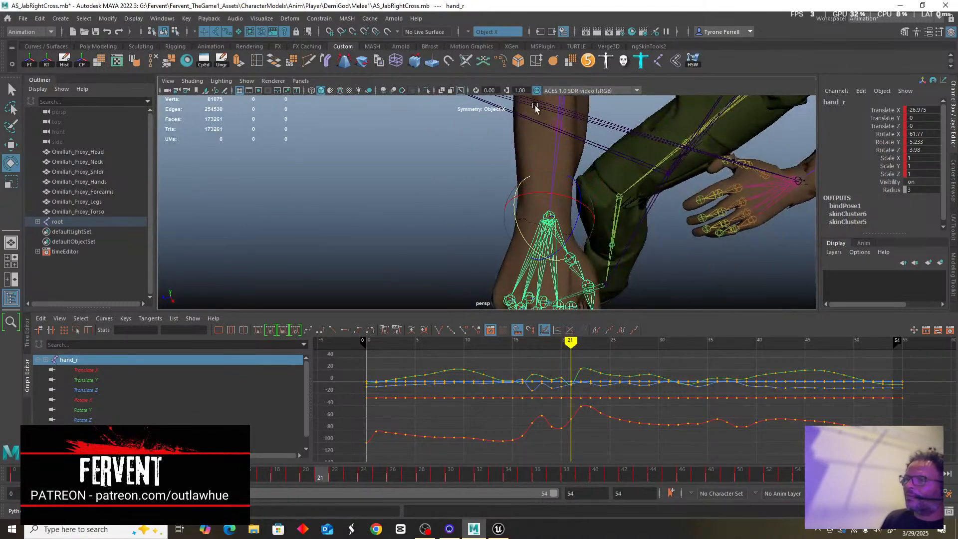
pyautogui.click(540, 201)
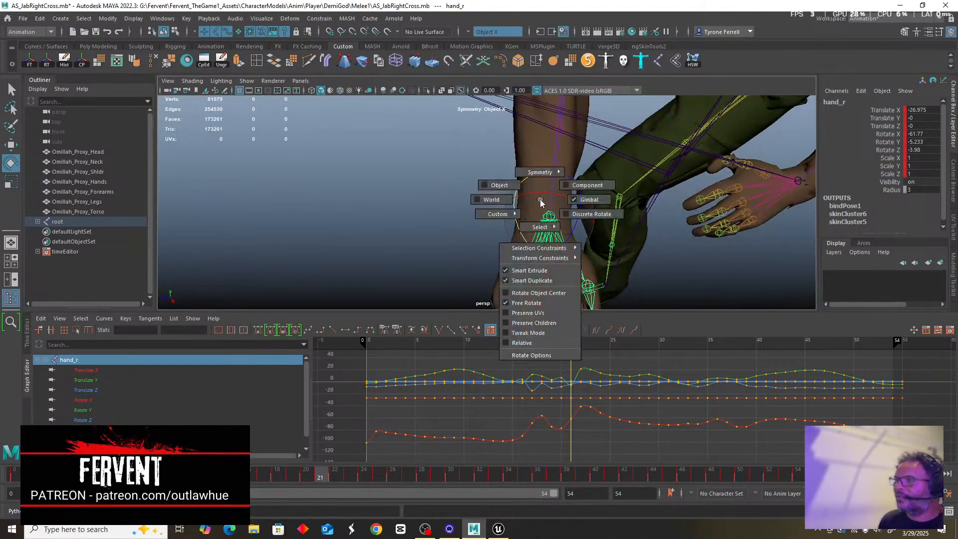
pyautogui.click(503, 185)
pyautogui.moveTo(515, 254); pyautogui.dragTo(517, 255)
pyautogui.hotkey('shift', 'e')
pyautogui.moveTo(573, 199); pyautogui.dragTo(559, 267)
pyautogui.keyDown('alt'); pyautogui.moveTo(559, 266); pyautogui.dragTo(485, 235, button='right'); pyautogui.keyUp('alt')
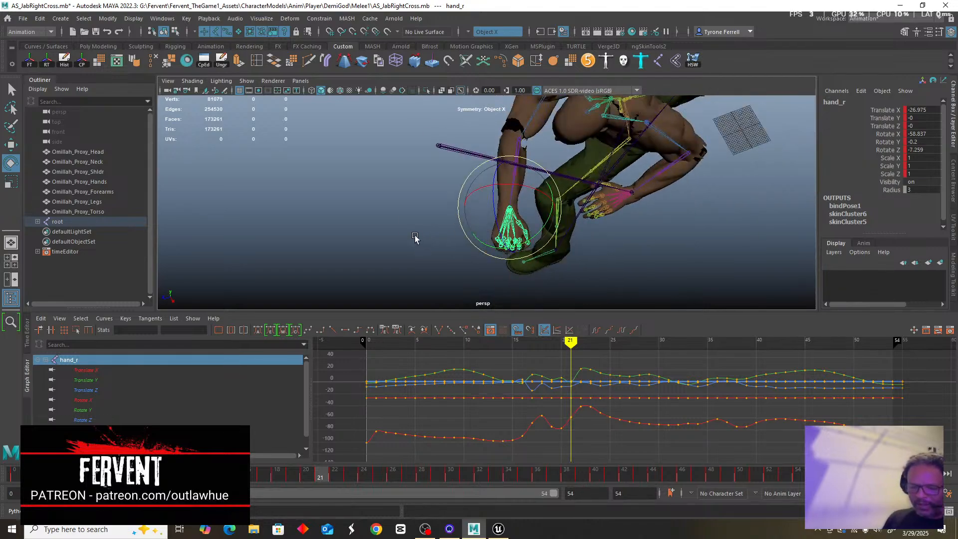
# Check the adjusted right hand from several angles at frame 21 and compare it with its pose at frame 20.
pyautogui.keyDown('alt'); pyautogui.moveTo(415, 237); pyautogui.dragTo(441, 173); pyautogui.keyUp('alt')
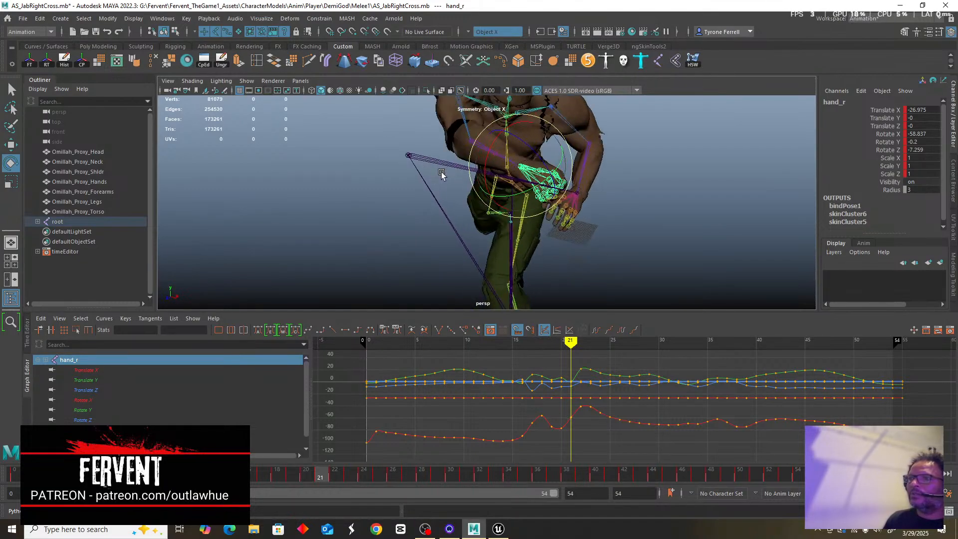
pyautogui.keyDown('alt'); pyautogui.moveTo(368, 218); pyautogui.dragTo(528, 239); pyautogui.keyUp('alt')
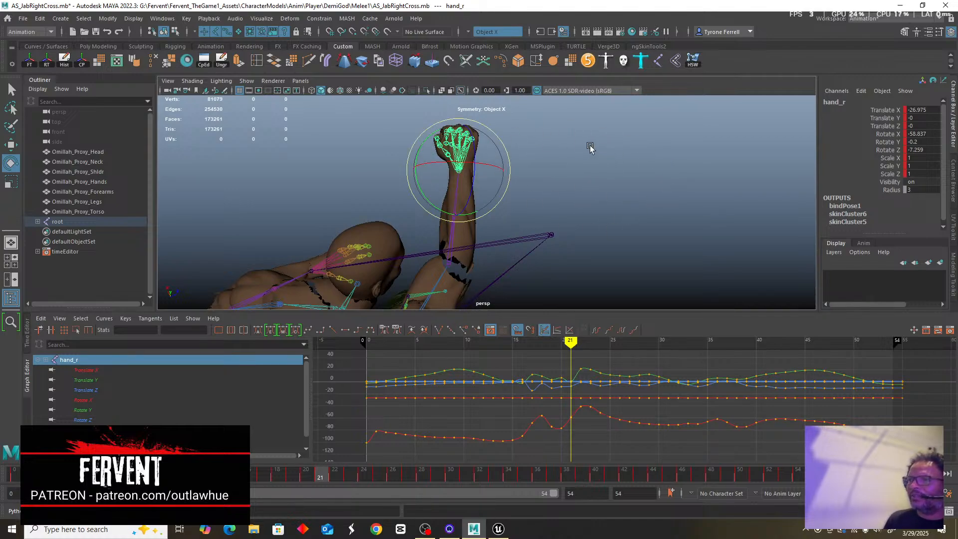
pyautogui.keyDown('alt'); pyautogui.moveTo(606, 208); pyautogui.dragTo(521, 223); pyautogui.keyUp('alt')
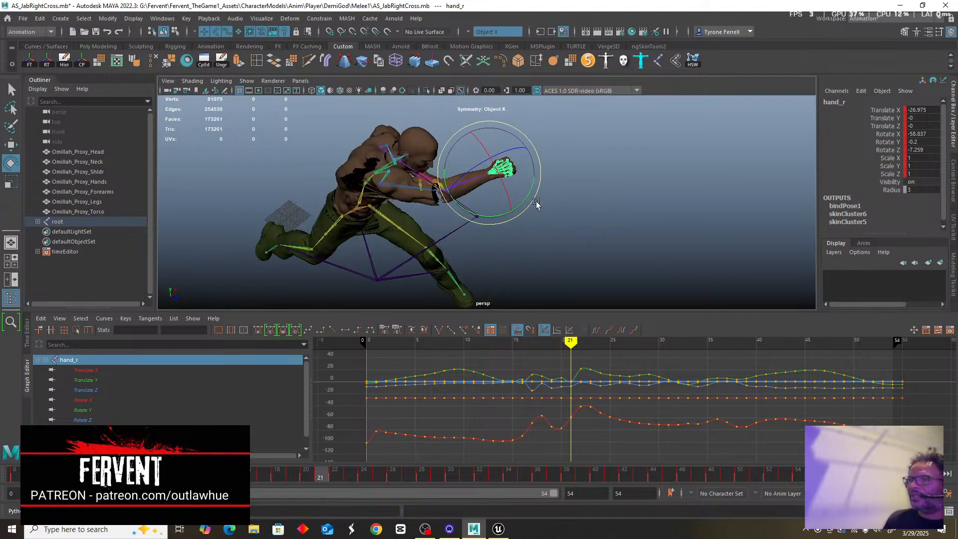
pyautogui.keyDown('alt'); pyautogui.moveTo(595, 202); pyautogui.dragTo(574, 215); pyautogui.keyUp('alt')
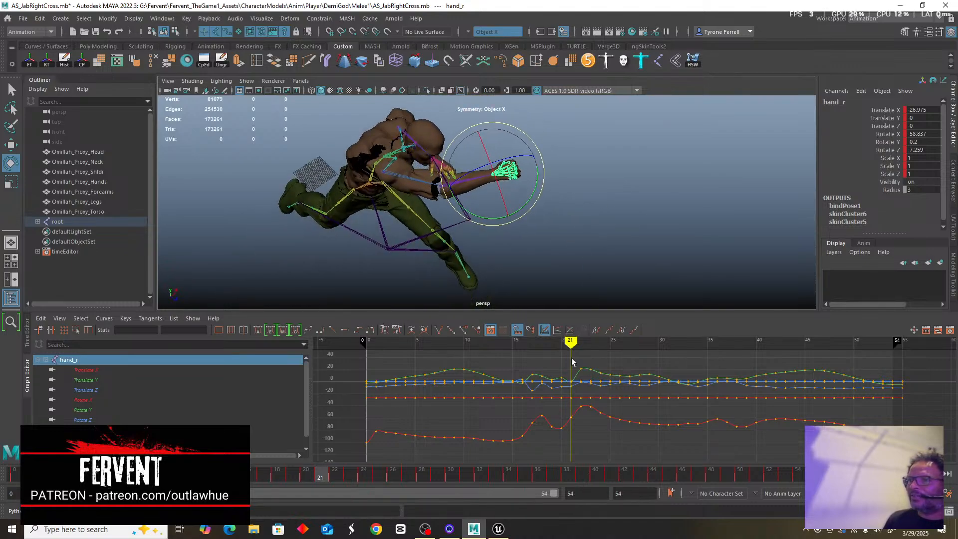
pyautogui.moveTo(570, 342)
pyautogui.mouseDown()
pyautogui.moveTo(550, 344)
pyautogui.moveTo(560, 346)
pyautogui.mouseUp()
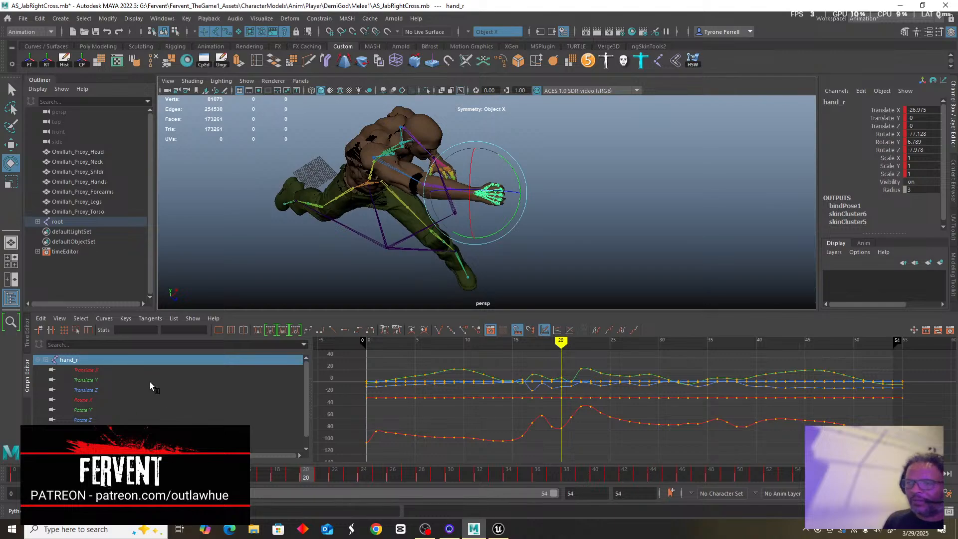
# Isolate hand_r's Rotate X curve, return to frame 21, and delete its keys from frame 22 to 25.
pyautogui.click(88, 399)
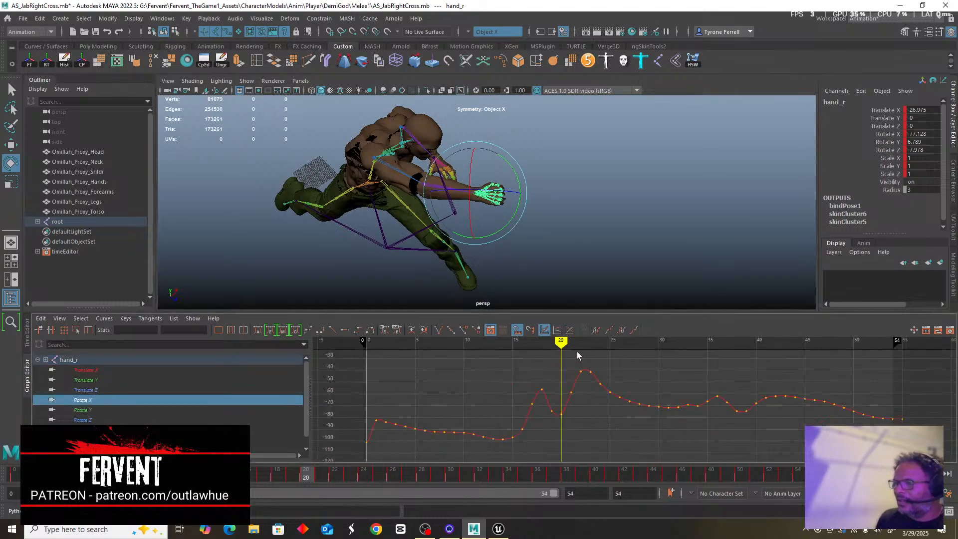
pyautogui.moveTo(559, 342)
pyautogui.mouseDown()
pyautogui.moveTo(590, 345)
pyautogui.moveTo(560, 354)
pyautogui.mouseUp()
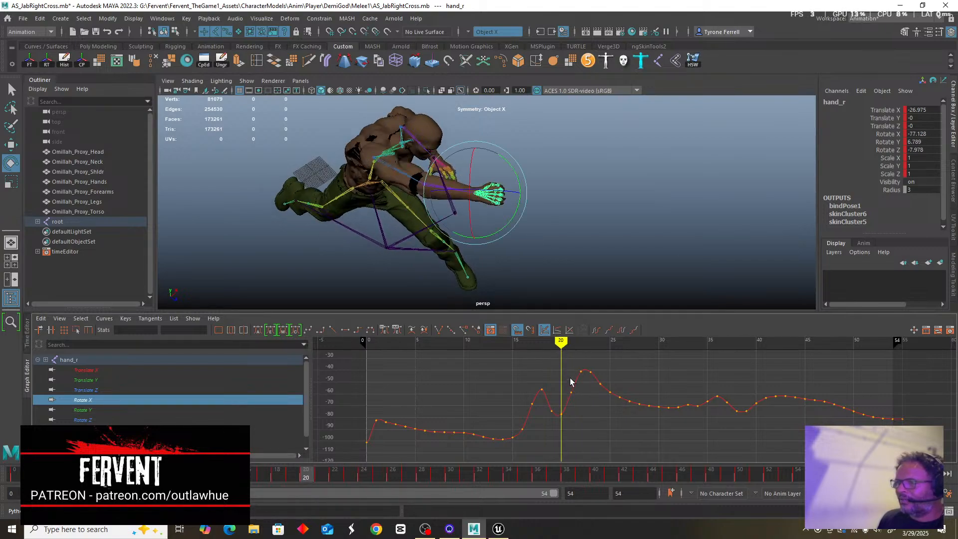
pyautogui.moveTo(561, 343); pyautogui.dragTo(570, 345)
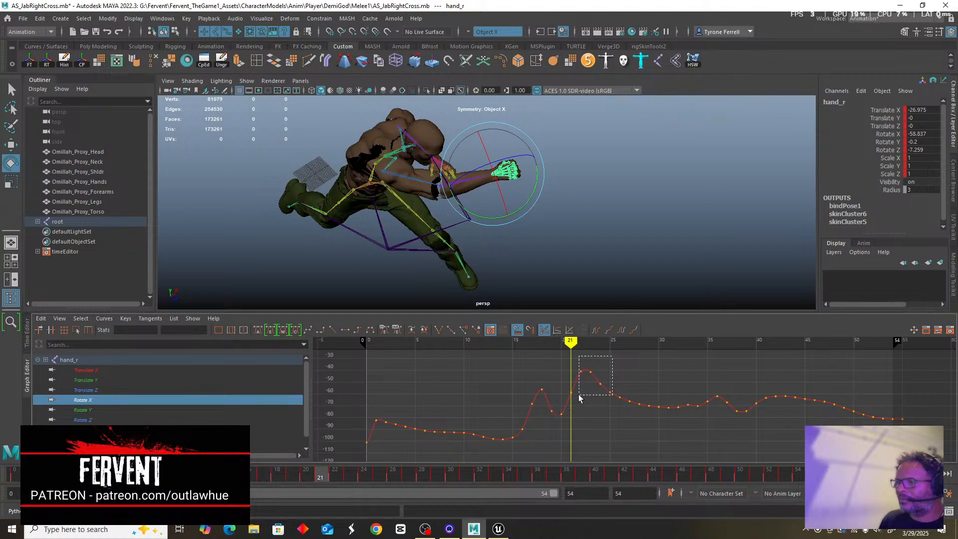
pyautogui.moveTo(576, 395); pyautogui.dragTo(576, 394)
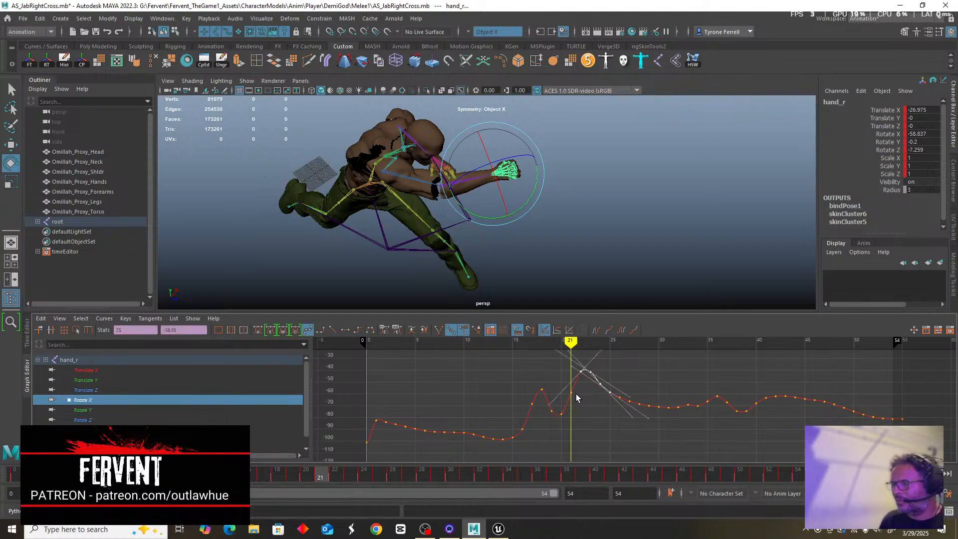
pyautogui.press('Delete')
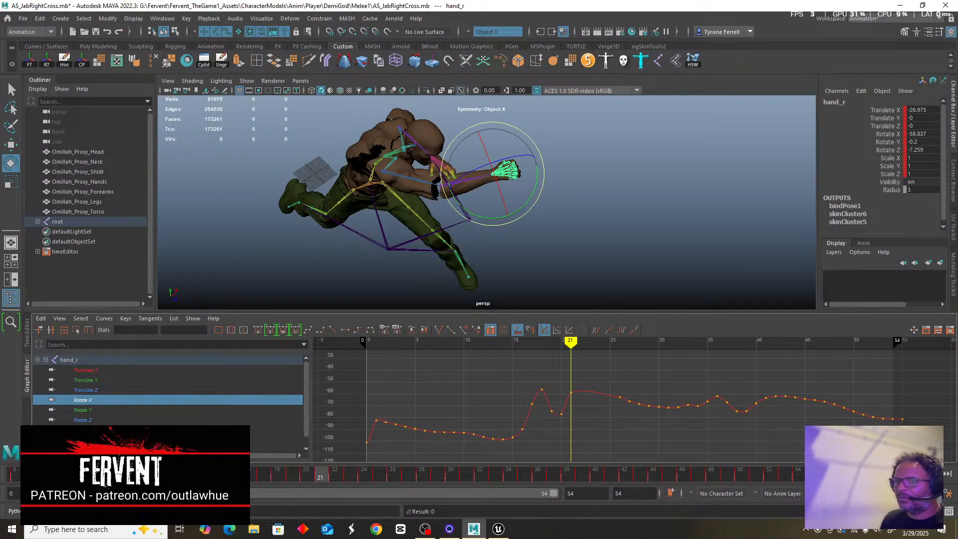
# Delete the keys just after frame 21 on hand_r's Rotate Y and Rotate Z curves, then inspect the arm at frame 21.
pyautogui.click(89, 411)
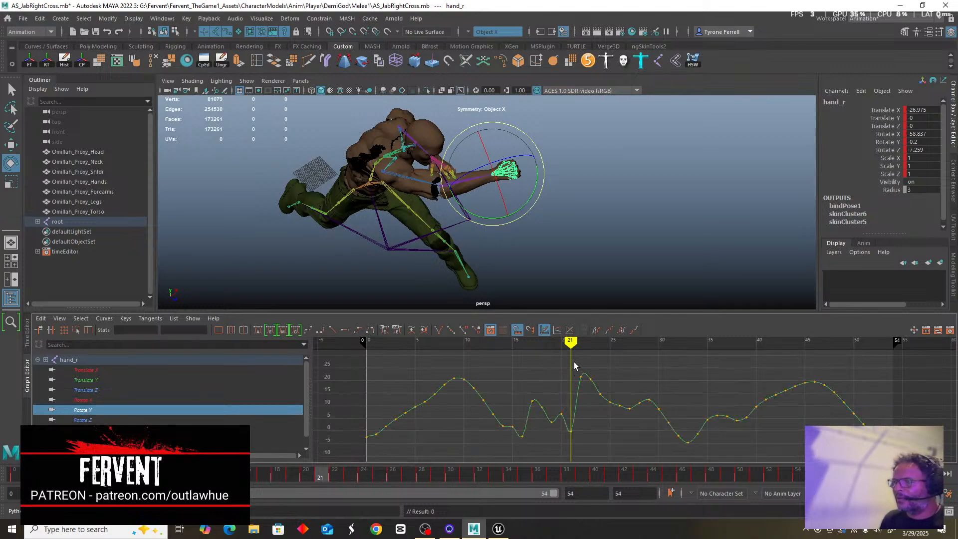
pyautogui.moveTo(588, 399); pyautogui.dragTo(601, 405)
pyautogui.press('Delete')
pyautogui.click(84, 420)
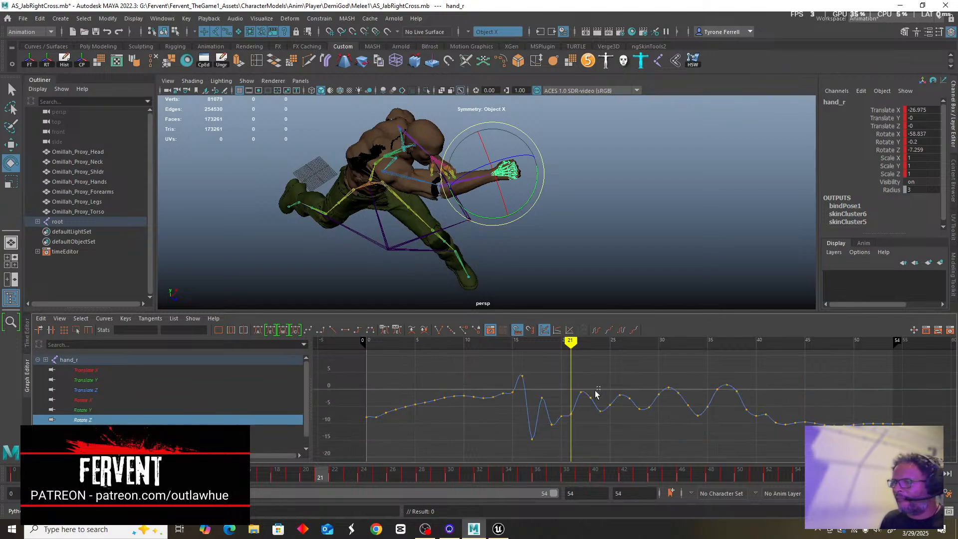
pyautogui.moveTo(578, 408); pyautogui.dragTo(578, 410)
pyautogui.press('Delete')
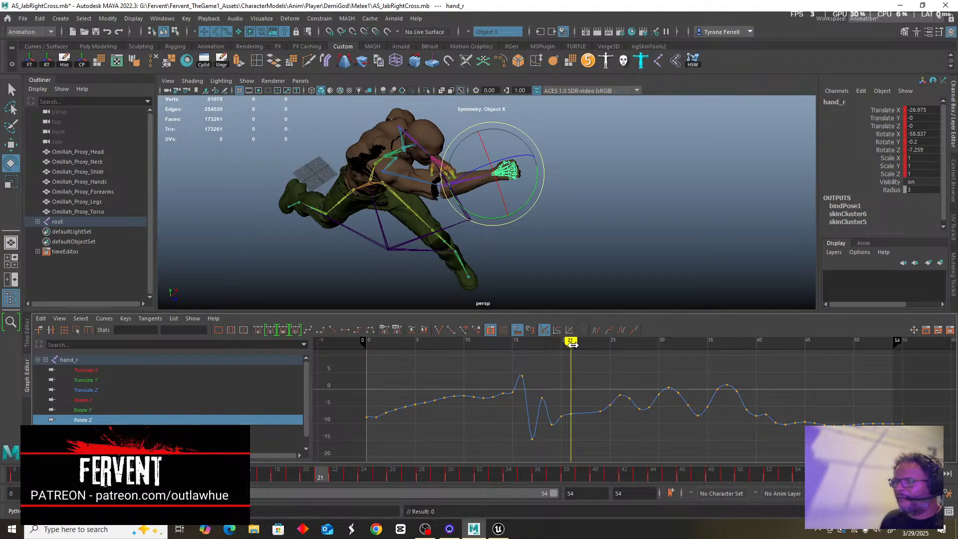
pyautogui.moveTo(573, 344)
pyautogui.mouseDown()
pyautogui.moveTo(591, 347)
pyautogui.moveTo(571, 353)
pyautogui.mouseUp()
pyautogui.scroll(5, 307, 202)
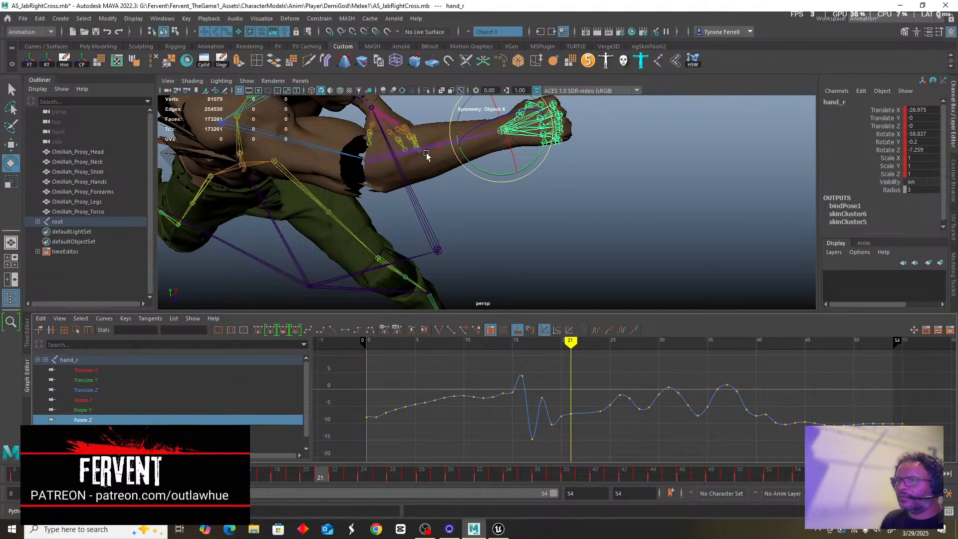
# Delete the keys at frames 22 and 23 on lowerarm_r's Rotate Z curve and check its Rotate Y and Rotate X curves.
pyautogui.scroll(1, 427, 159)
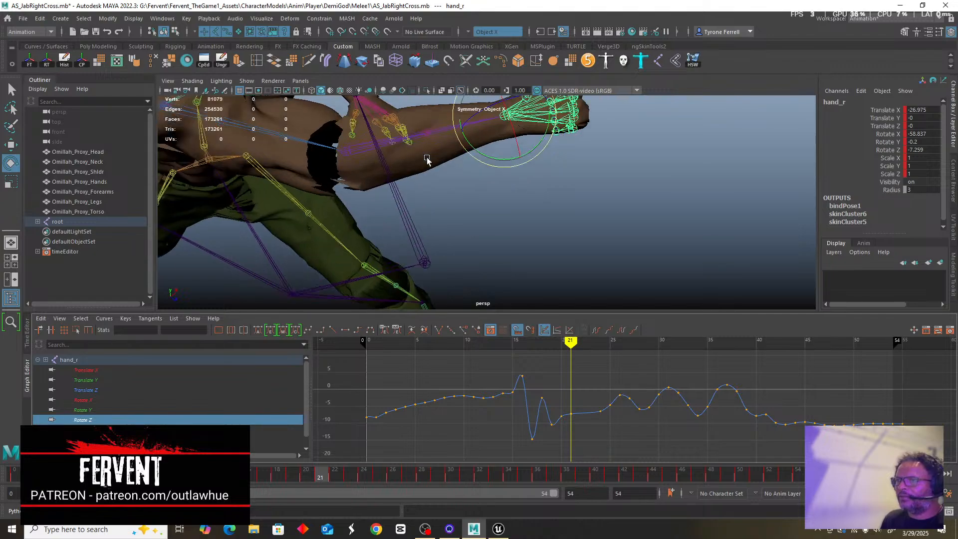
pyautogui.click(446, 135)
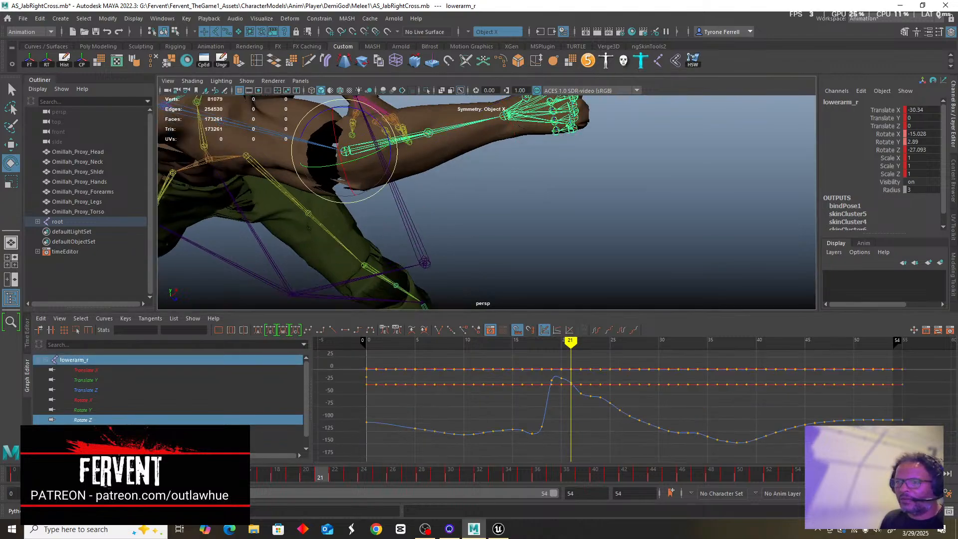
pyautogui.click(86, 420)
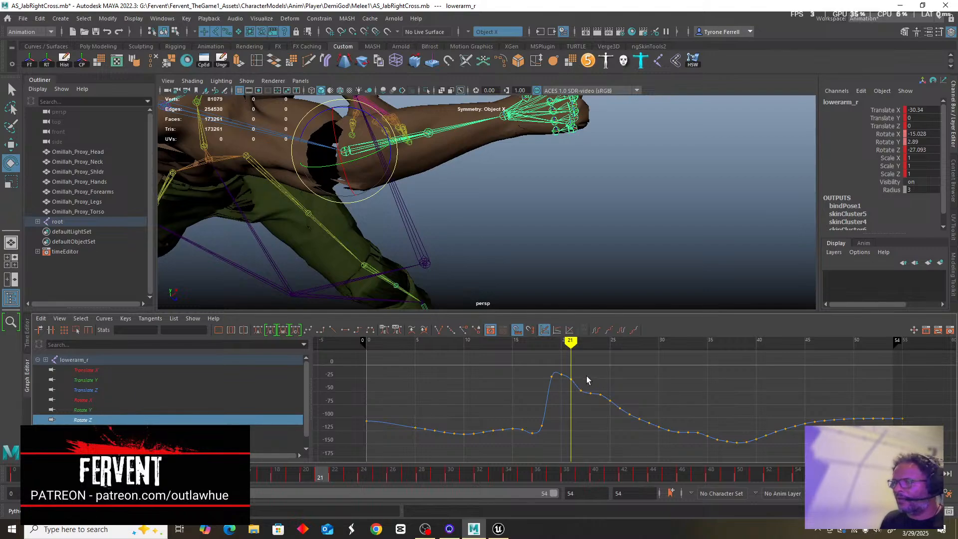
pyautogui.moveTo(575, 381); pyautogui.dragTo(594, 403)
pyautogui.press('Delete')
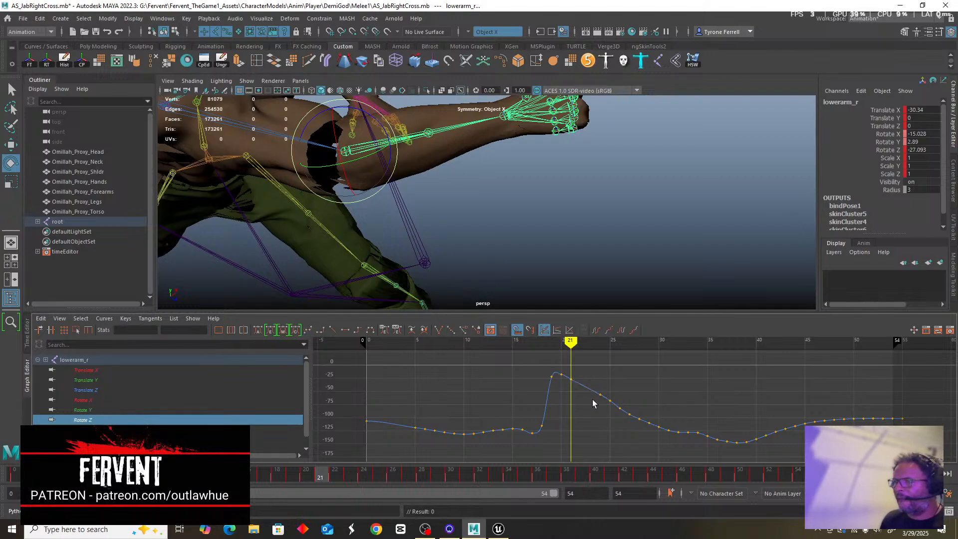
pyautogui.click(81, 410)
pyautogui.click(87, 400)
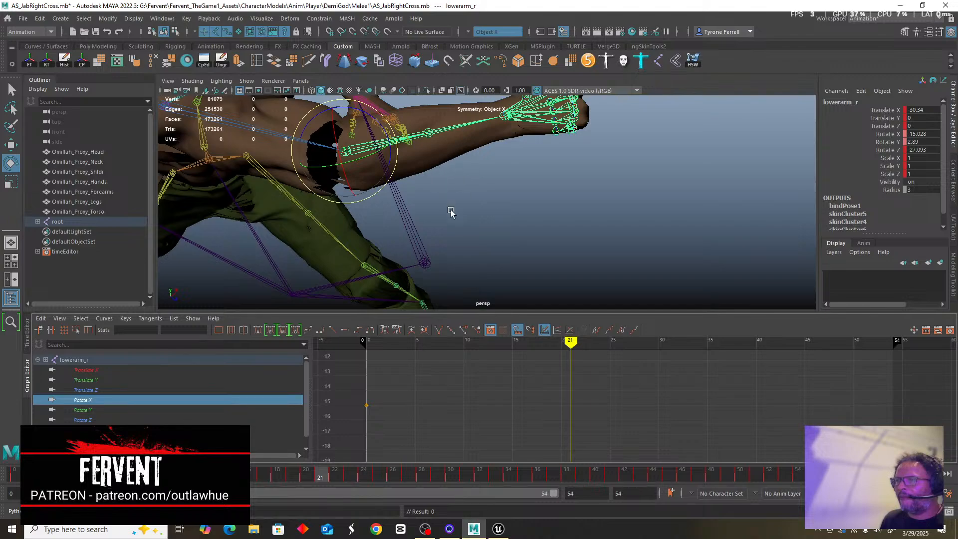
# Delete upperarm_r's Rotate X keys from frame 22 to 24 and give the keys at frames 21 and 25 auto tangents.
pyautogui.scroll(-5, 451, 211)
pyautogui.scroll(2, 443, 215)
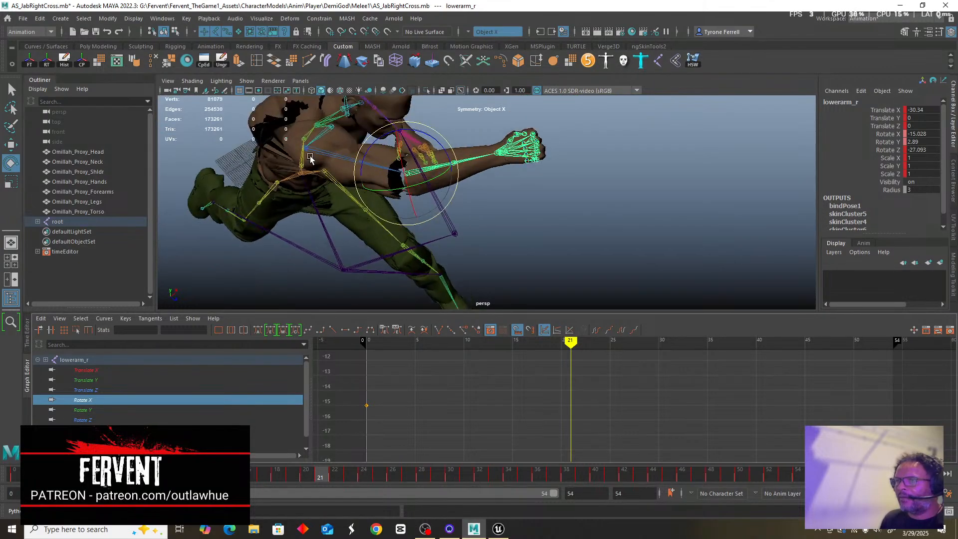
pyautogui.click(336, 159)
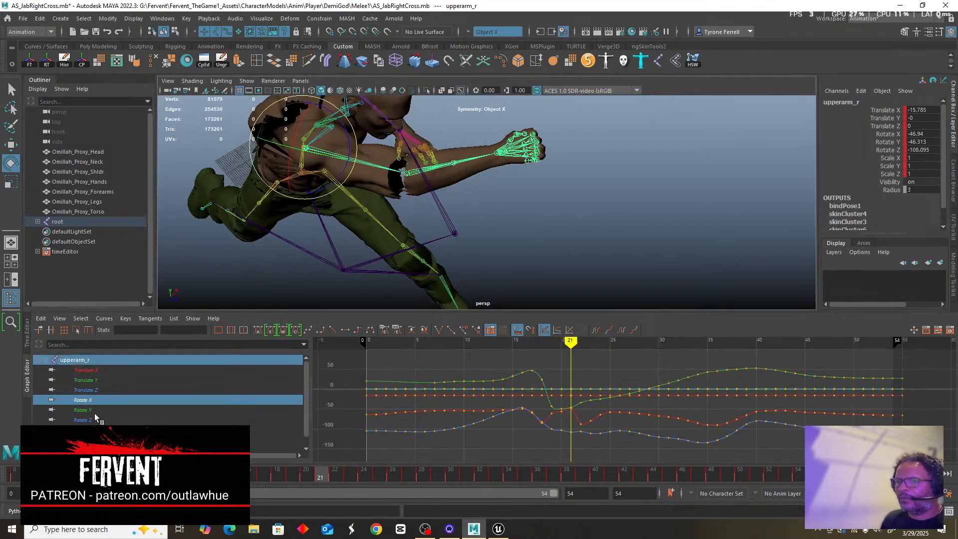
pyautogui.click(82, 400)
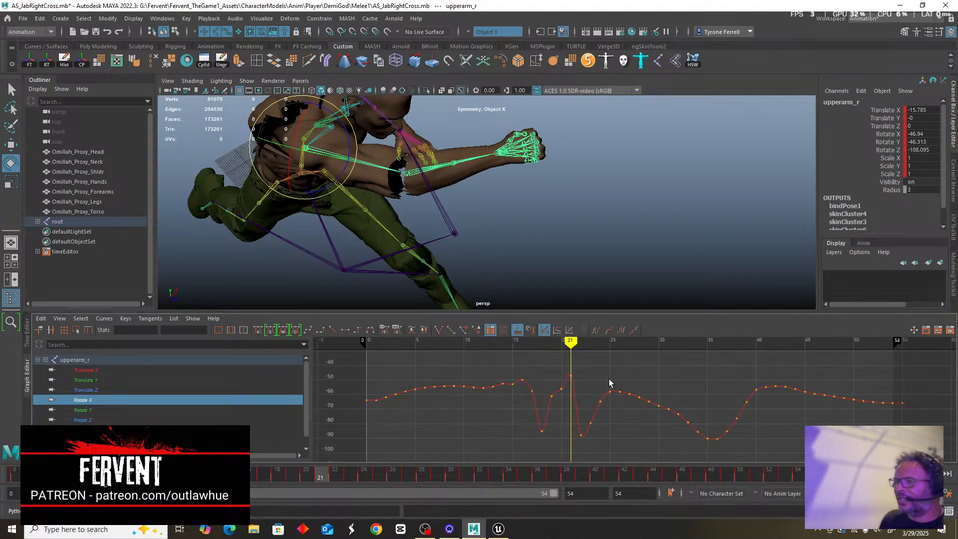
pyautogui.moveTo(600, 385); pyautogui.dragTo(572, 452)
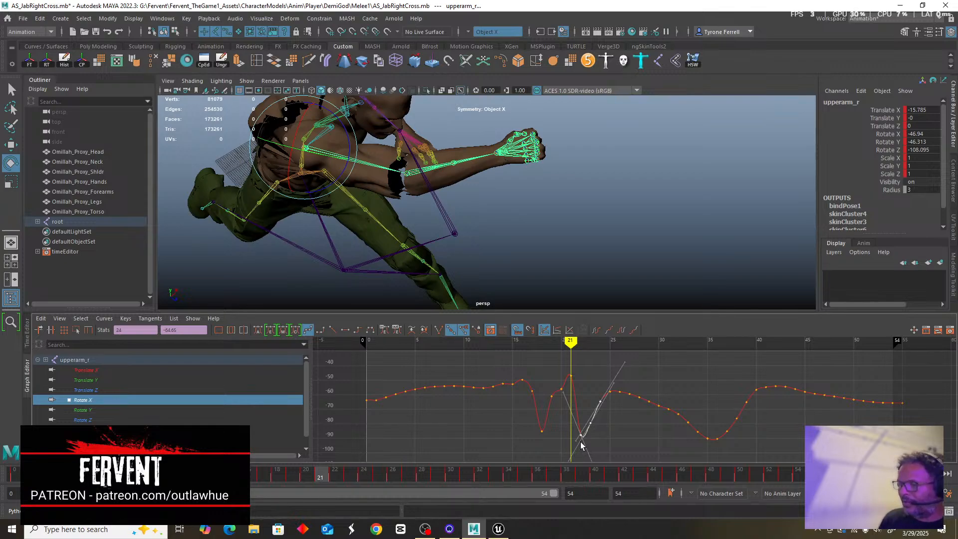
pyautogui.press('Delete')
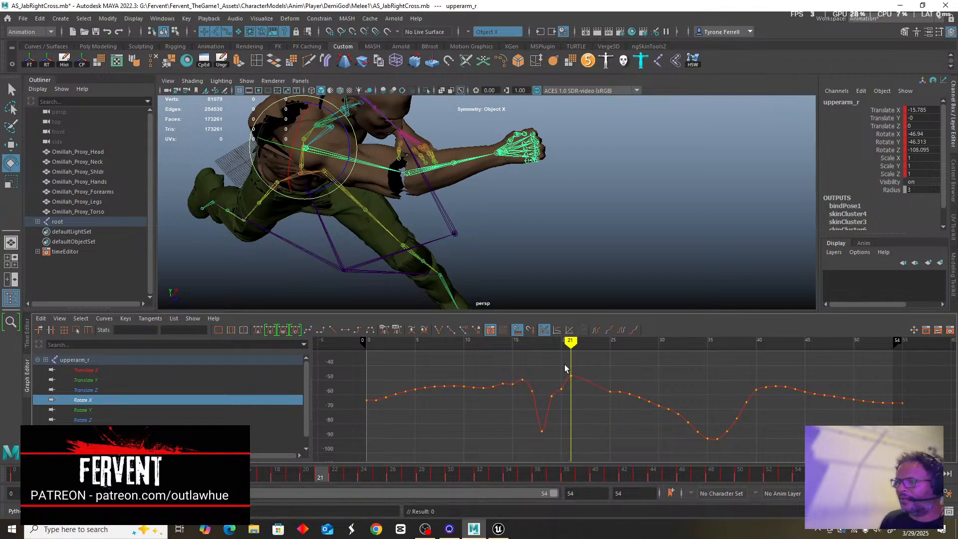
pyautogui.moveTo(565, 368); pyautogui.dragTo(613, 402)
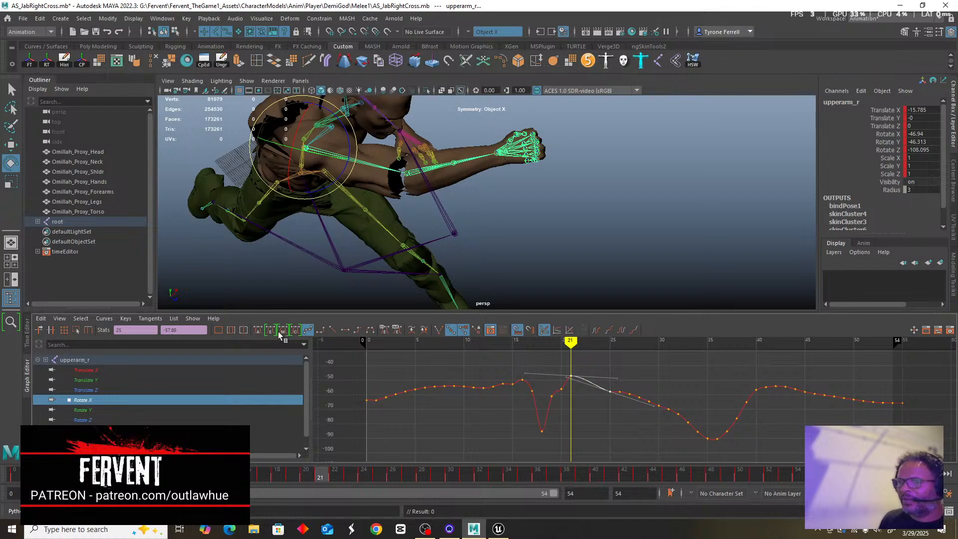
pyautogui.click(257, 330)
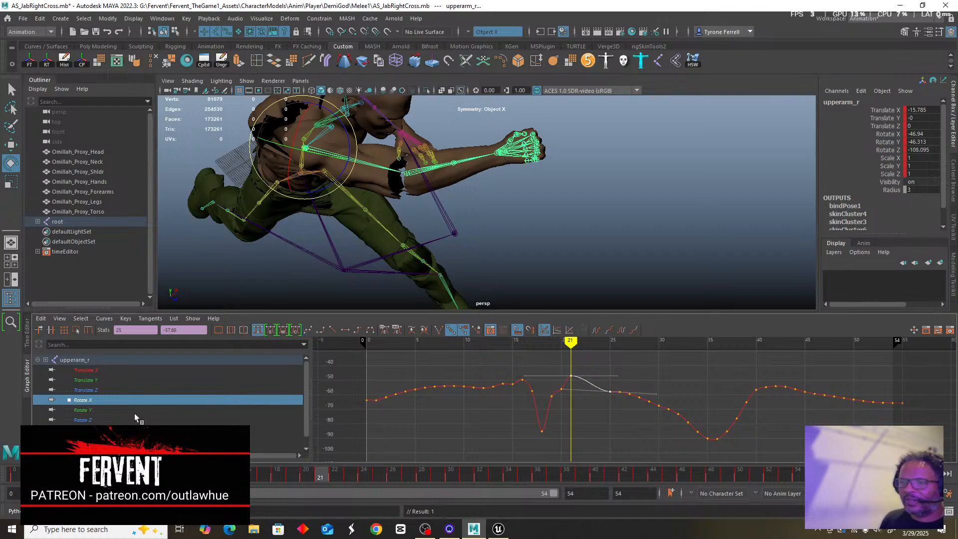
# Delete the keys from frame 22 to 24 on upperarm_r's Rotate Y and Rotate Z curves.
pyautogui.click(84, 410)
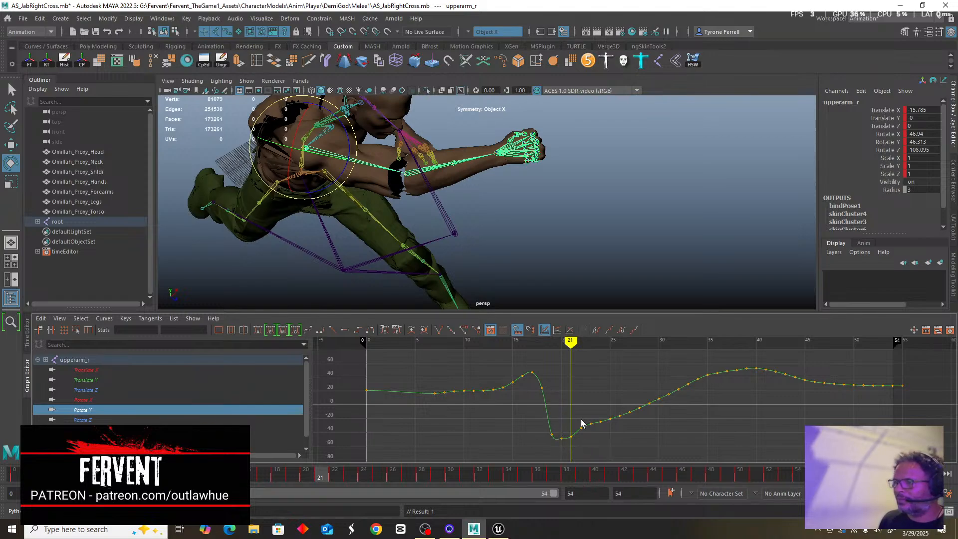
pyautogui.moveTo(608, 436); pyautogui.dragTo(607, 436)
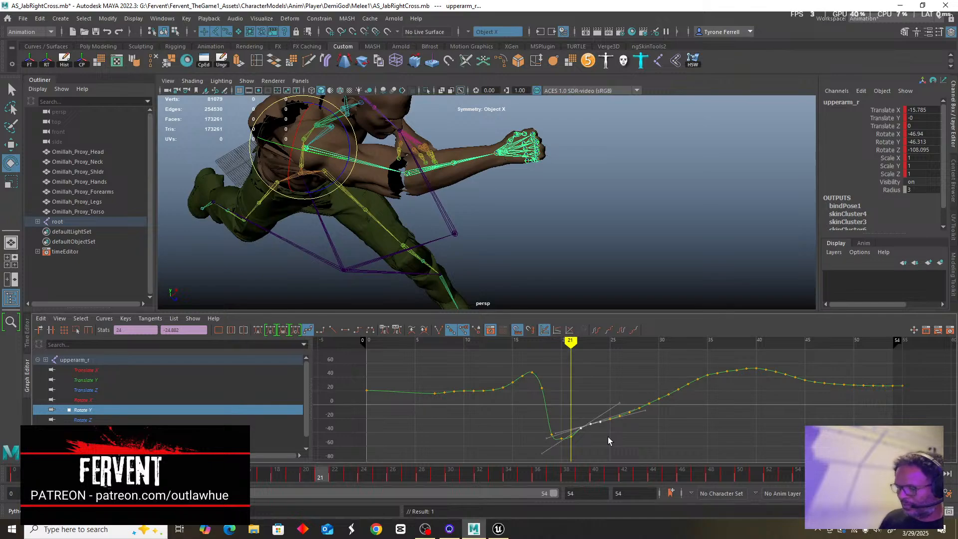
pyautogui.press('Delete')
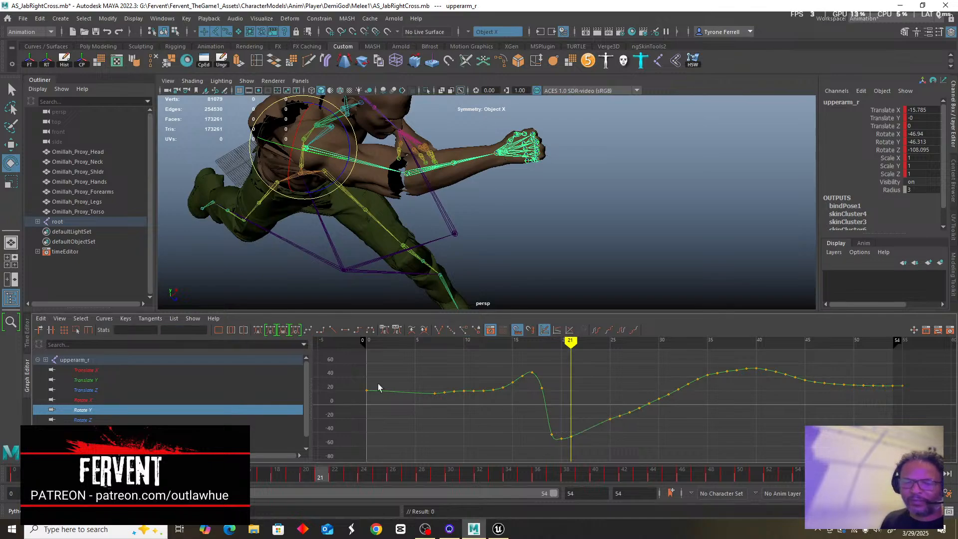
pyautogui.click(83, 420)
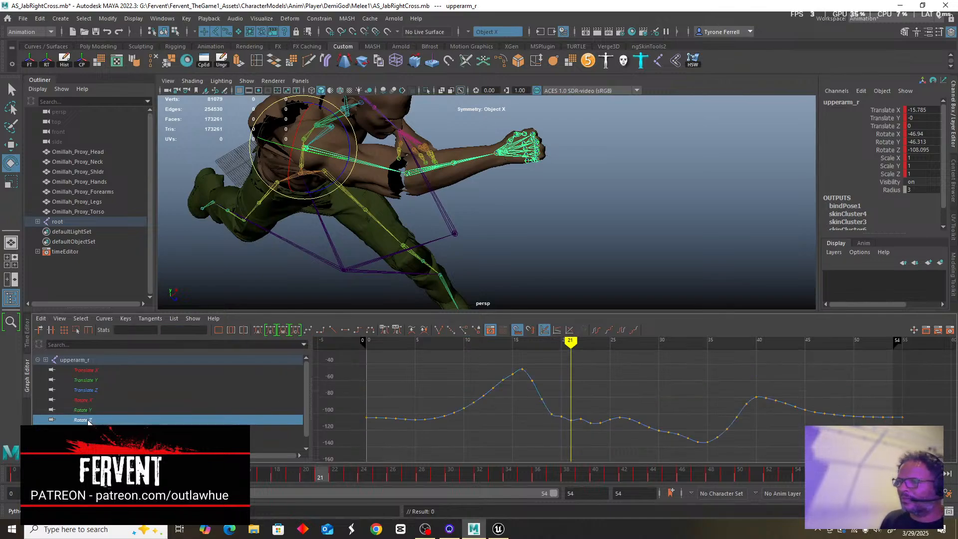
pyautogui.moveTo(576, 409); pyautogui.dragTo(603, 433)
pyautogui.press('Delete')
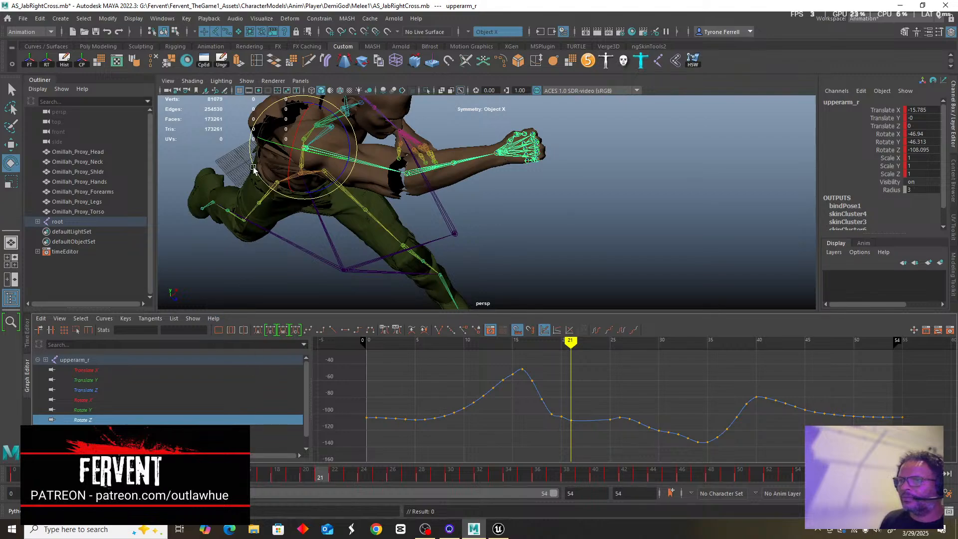
# Delete clavicle_r's Rotate X keys from frame 22 to 24 and give the keys at frames 21 and 25 auto tangents.
pyautogui.keyDown('alt'); pyautogui.moveTo(253, 170); pyautogui.dragTo(252, 167); pyautogui.keyUp('alt')
pyautogui.click(251, 168)
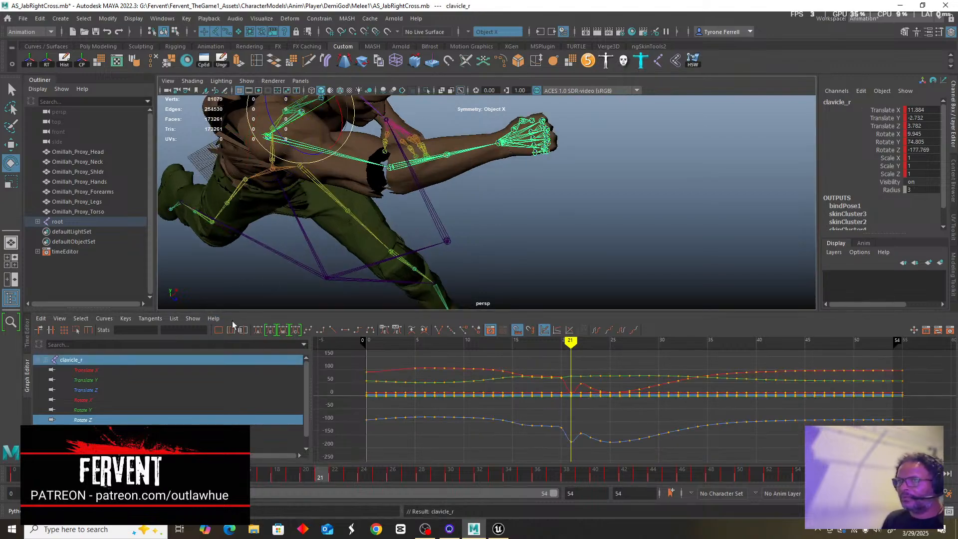
pyautogui.click(85, 401)
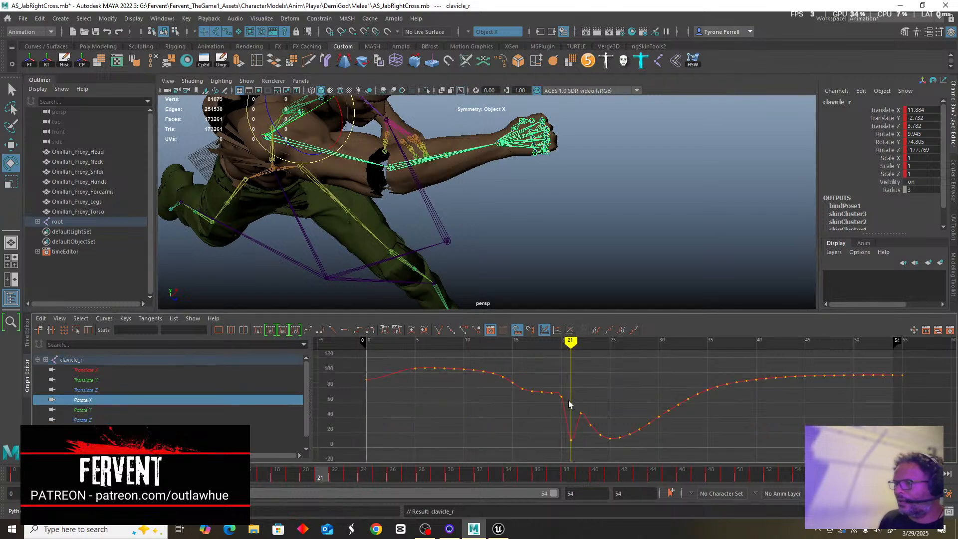
pyautogui.moveTo(577, 402); pyautogui.dragTo(604, 448)
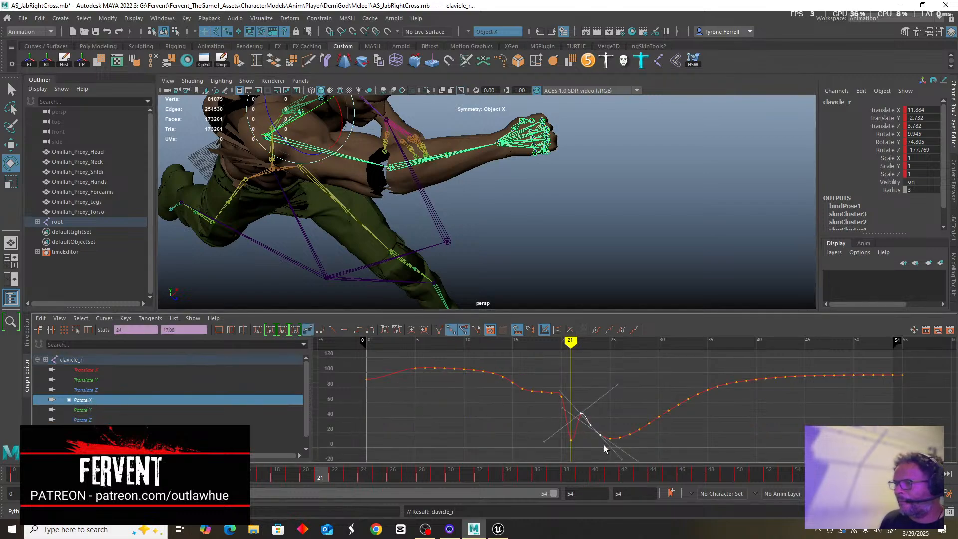
pyautogui.press('Delete')
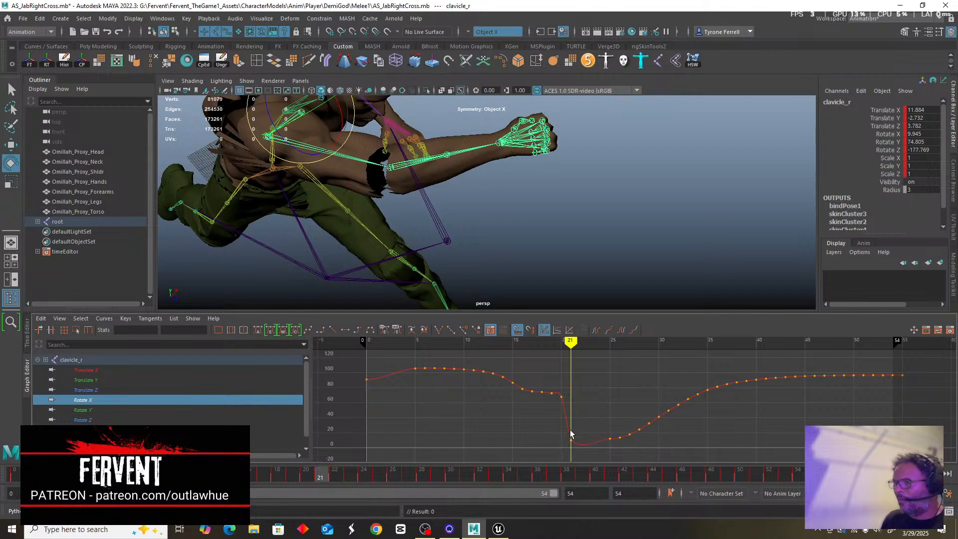
pyautogui.moveTo(576, 443); pyautogui.dragTo(615, 452)
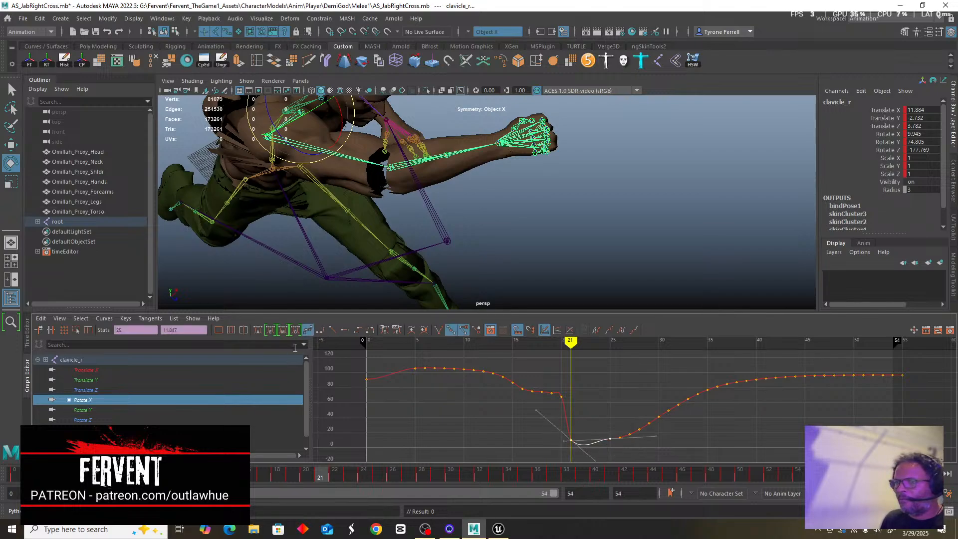
pyautogui.click(258, 330)
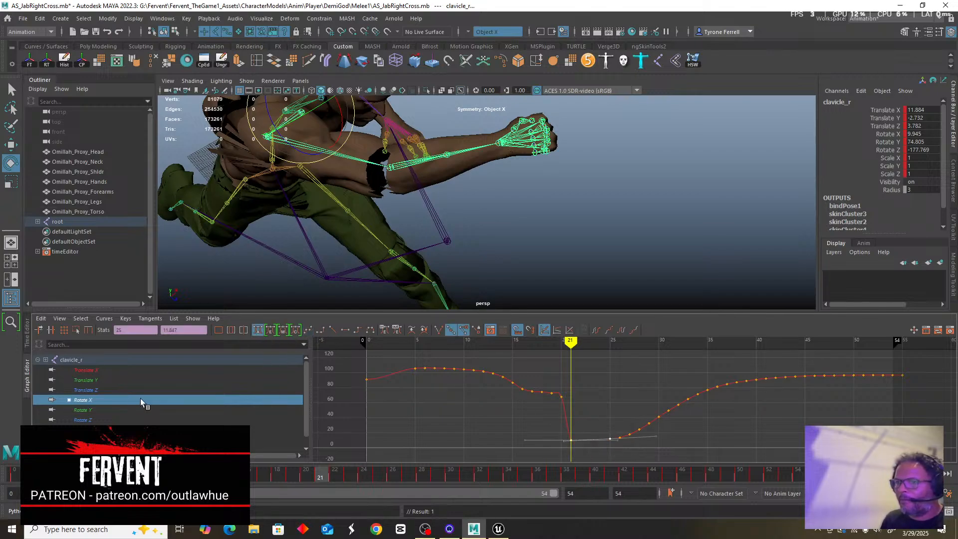
# Isolate clavicle_r's Rotate Y curve and delete its keys from frame 22 to 24.
pyautogui.click(84, 411)
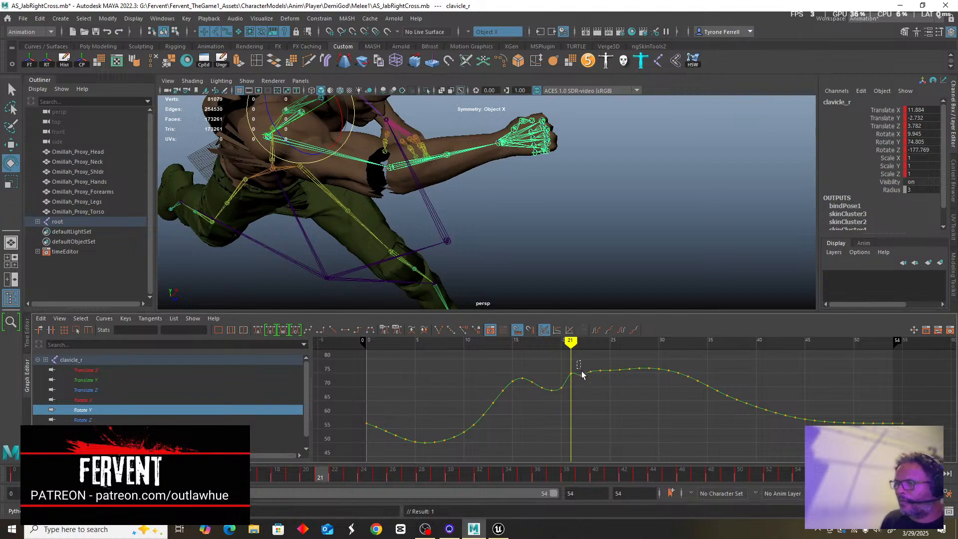
pyautogui.moveTo(581, 371); pyautogui.dragTo(602, 388)
pyautogui.press('Delete')
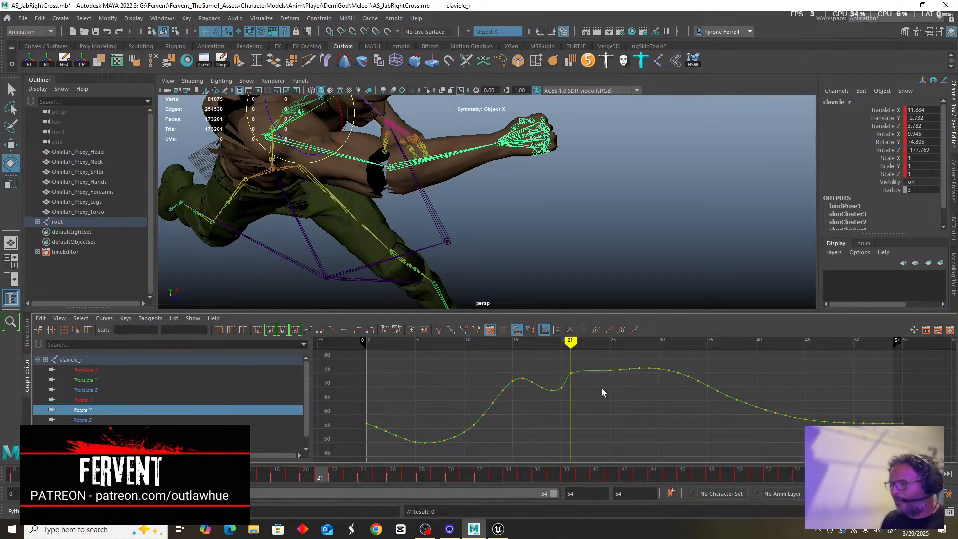
# Delete clavicle_r's Rotate Z keys from frame 22 to 25 and give the keys at frames 21 and 26 auto tangents.
pyautogui.click(75, 421)
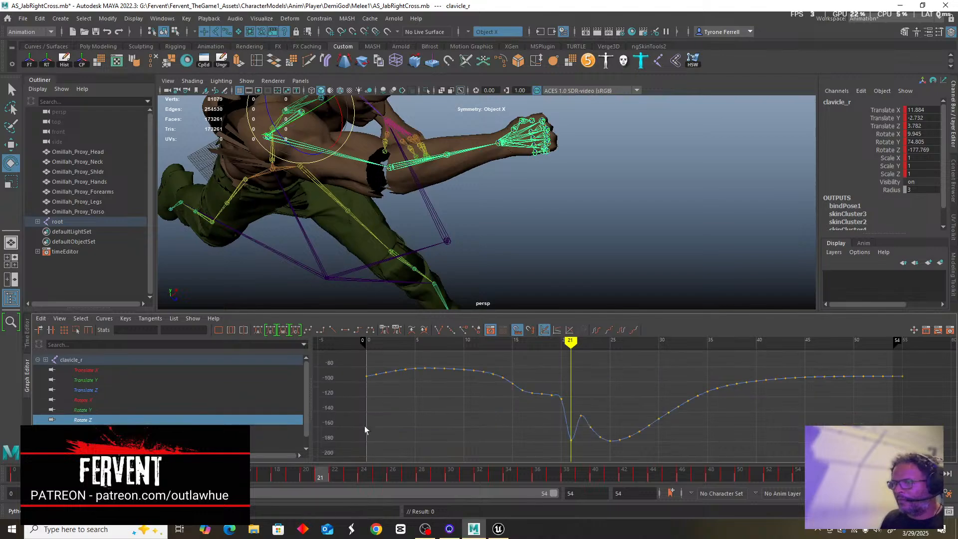
pyautogui.moveTo(577, 400); pyautogui.dragTo(614, 455)
pyautogui.press('Delete')
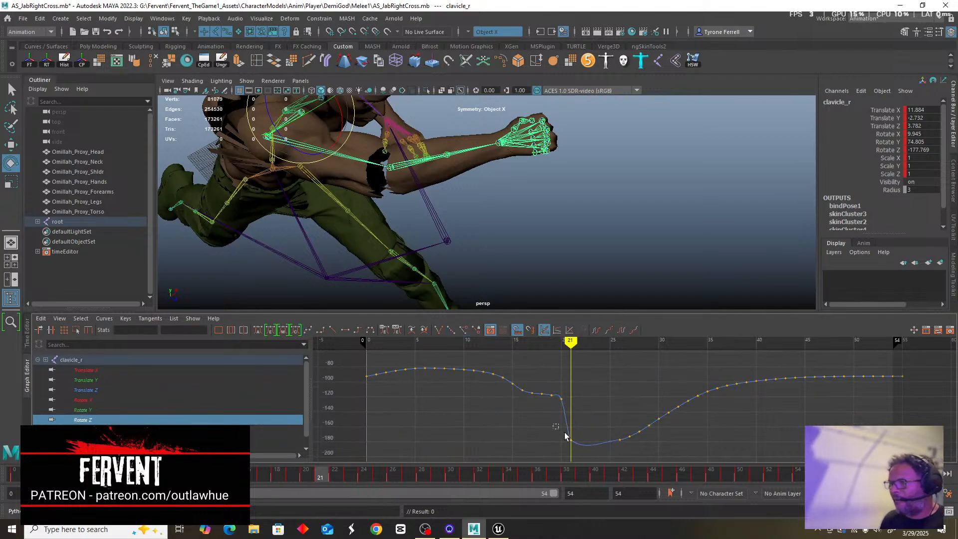
pyautogui.moveTo(552, 424); pyautogui.dragTo(624, 454)
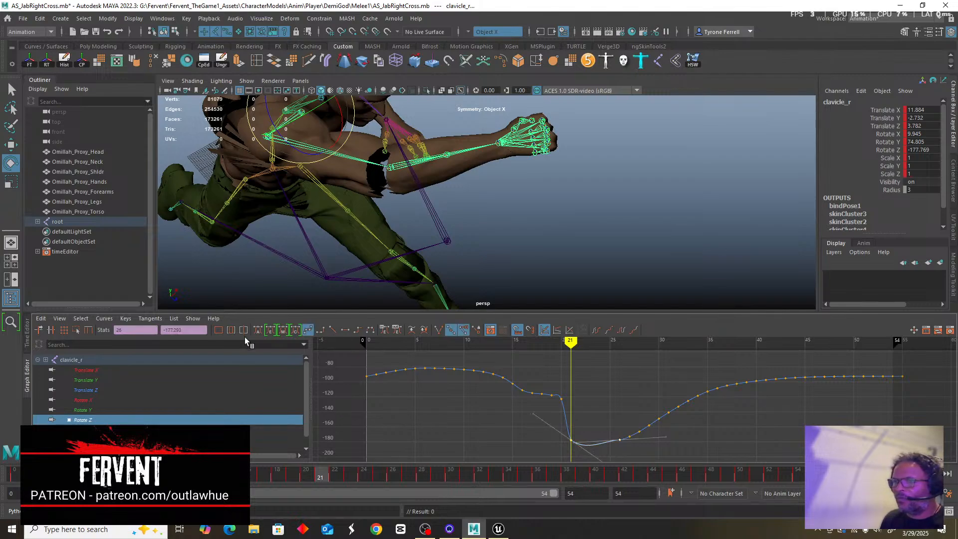
pyautogui.click(257, 330)
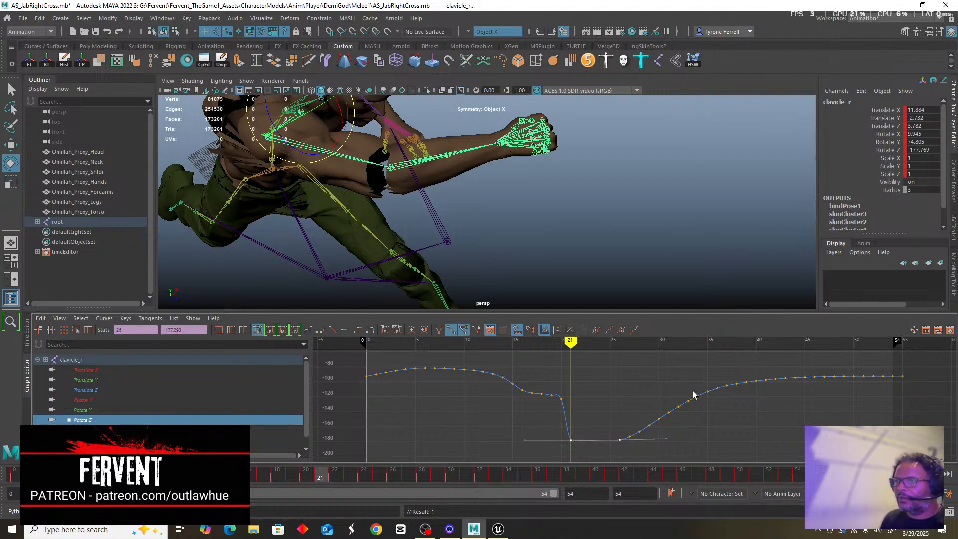
# Deselect the clavicle, play the clip from frame 0 while viewing the cross from several angles, and return to frame 0.
pyautogui.keyDown('alt'); pyautogui.moveTo(676, 225); pyautogui.dragTo(652, 232); pyautogui.keyUp('alt')
pyautogui.keyDown('alt'); pyautogui.moveTo(652, 232); pyautogui.dragTo(555, 231, button='right'); pyautogui.keyUp('alt')
pyautogui.keyDown('alt'); pyautogui.moveTo(621, 197); pyautogui.dragTo(539, 171); pyautogui.keyUp('alt')
pyautogui.moveTo(572, 344); pyautogui.dragTo(369, 353)
pyautogui.keyDown('alt'); pyautogui.moveTo(398, 205); pyautogui.dragTo(571, 227); pyautogui.keyUp('alt')
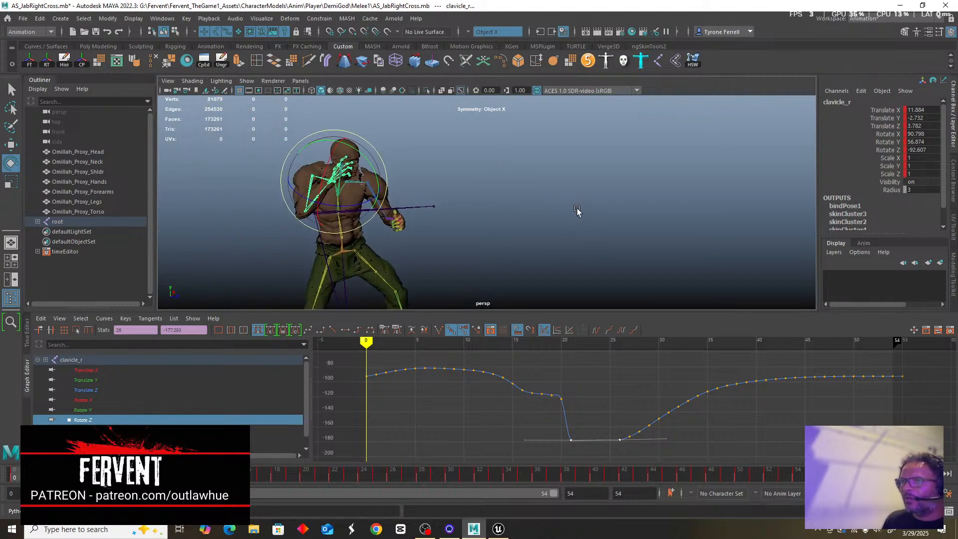
pyautogui.click(574, 232)
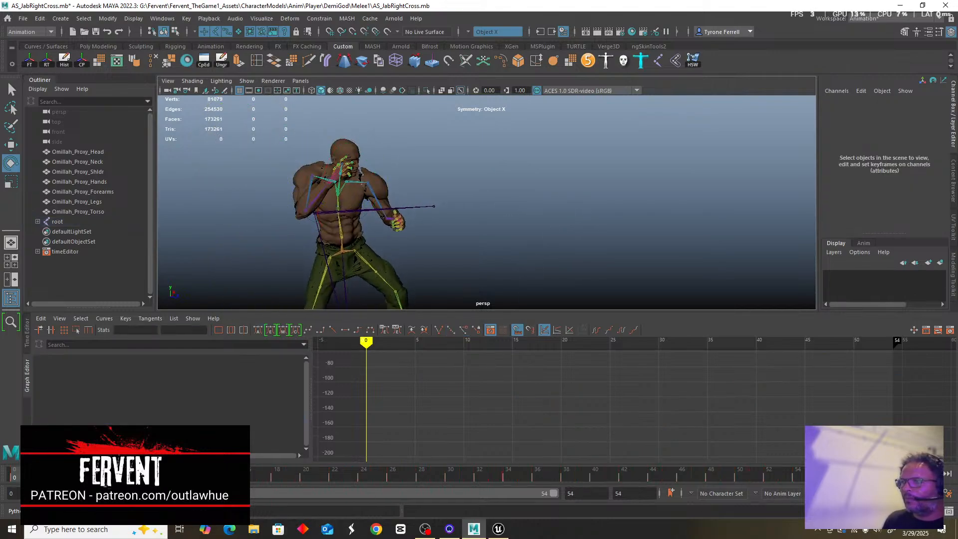
pyautogui.hotkey('alt', 'v')
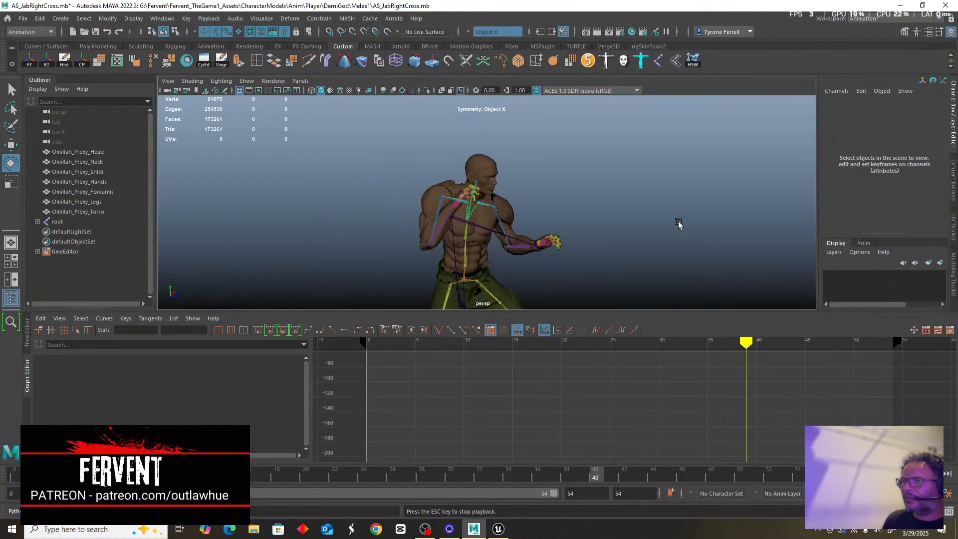
pyautogui.keyDown('alt'); pyautogui.moveTo(680, 224); pyautogui.dragTo(579, 203); pyautogui.keyUp('alt')
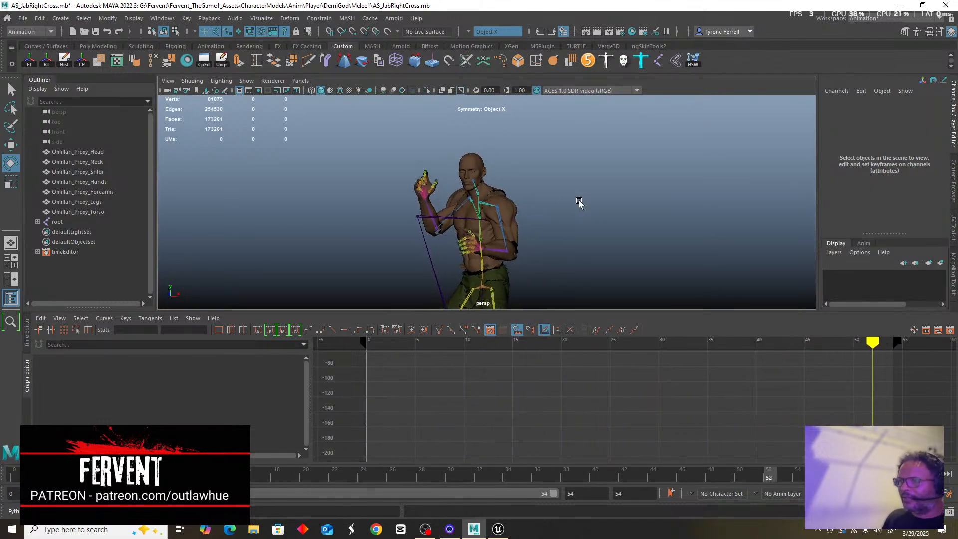
pyautogui.keyDown('alt'); pyautogui.moveTo(579, 202); pyautogui.dragTo(656, 254); pyautogui.keyUp('alt')
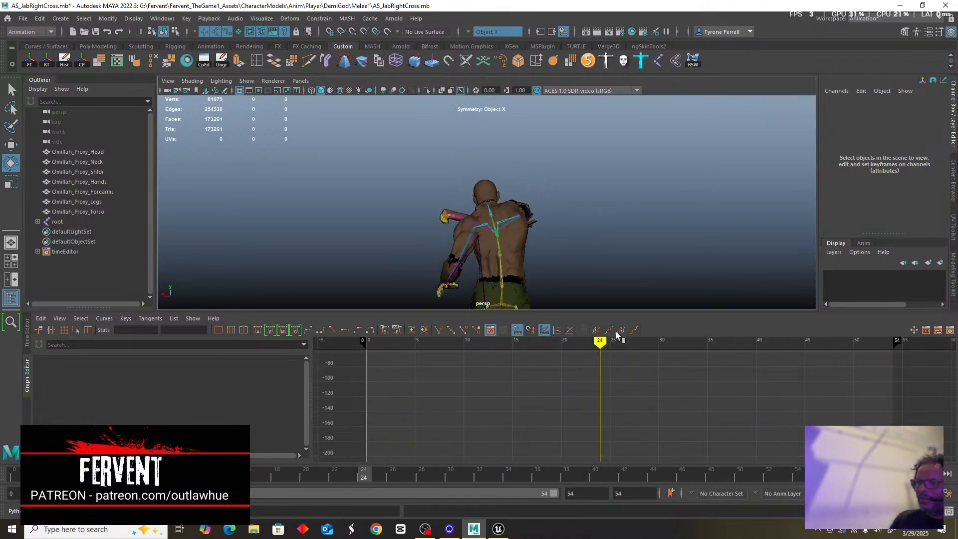
pyautogui.moveTo(604, 346); pyautogui.dragTo(366, 346)
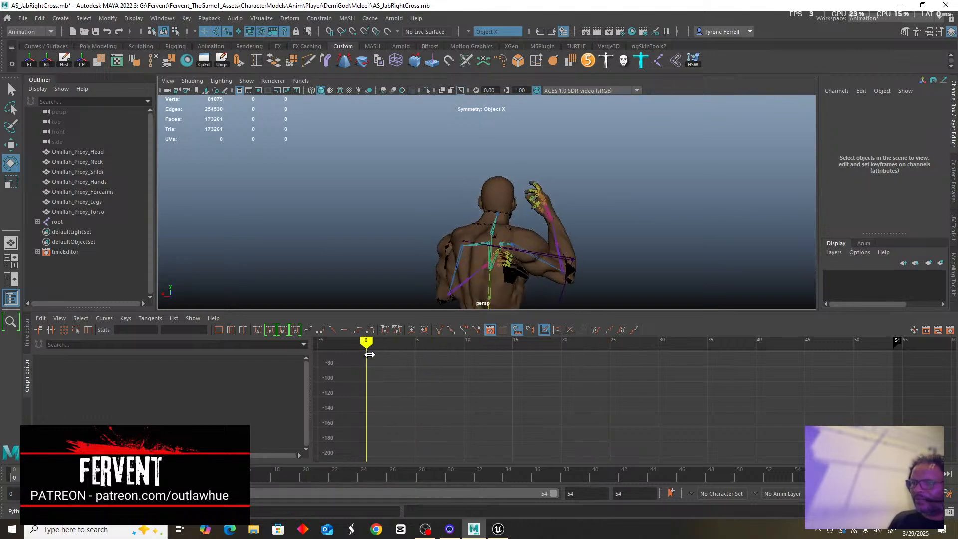
# Enlarge the viewport, expand the full root hierarchy in the Outliner and select every joint from root to ik_hand_r.
pyautogui.scroll(-8, 360, 197)
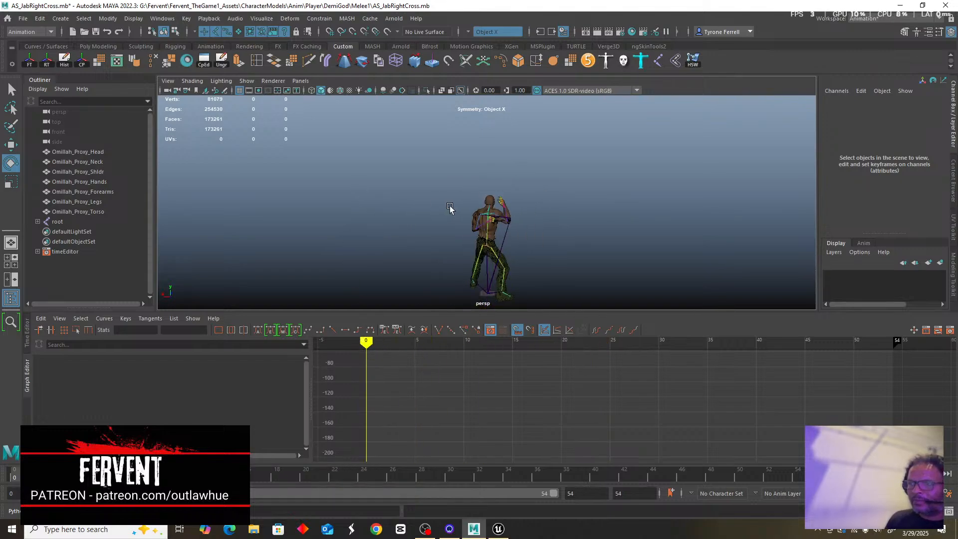
pyautogui.keyDown('alt'); pyautogui.moveTo(451, 210); pyautogui.dragTo(309, 203); pyautogui.keyUp('alt')
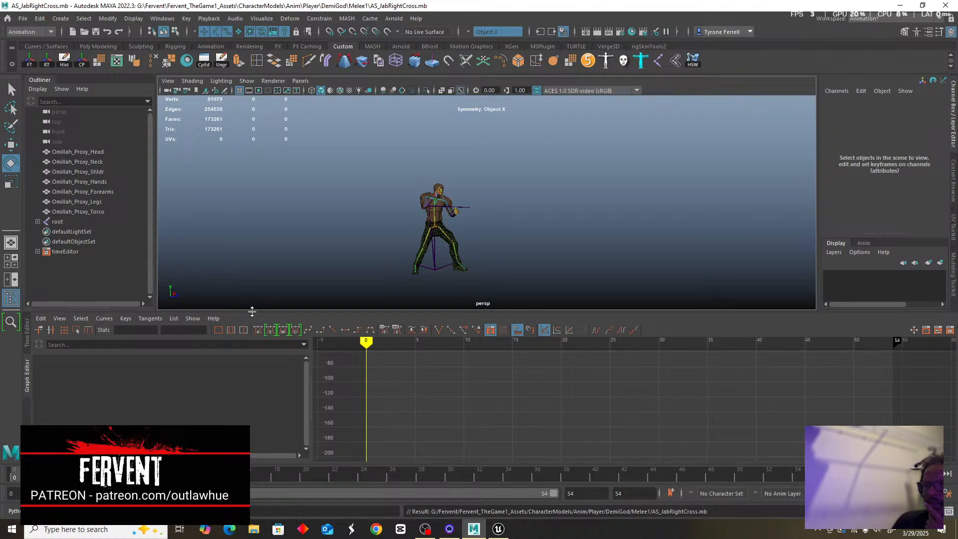
pyautogui.moveTo(253, 311); pyautogui.dragTo(260, 390)
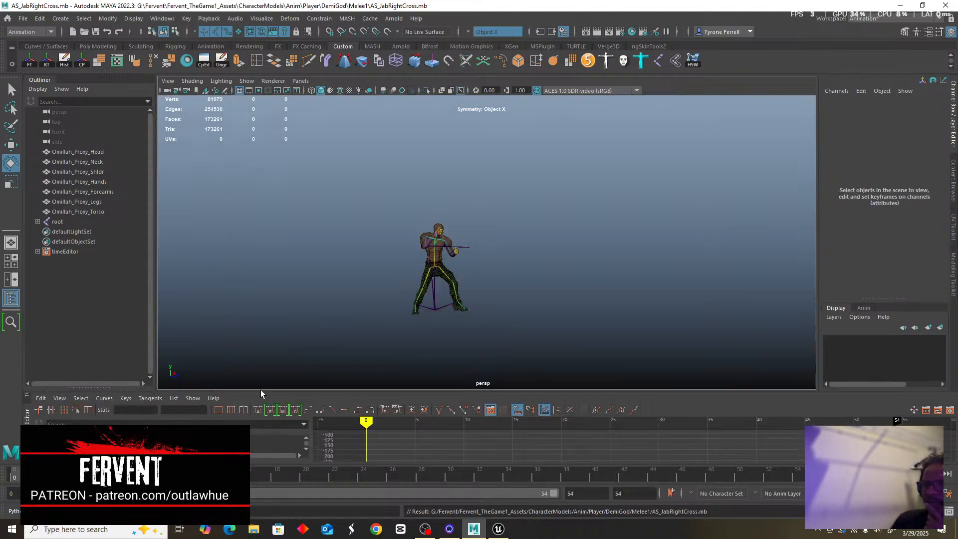
pyautogui.keyDown('shift'); pyautogui.click(38, 223); pyautogui.keyUp('shift')
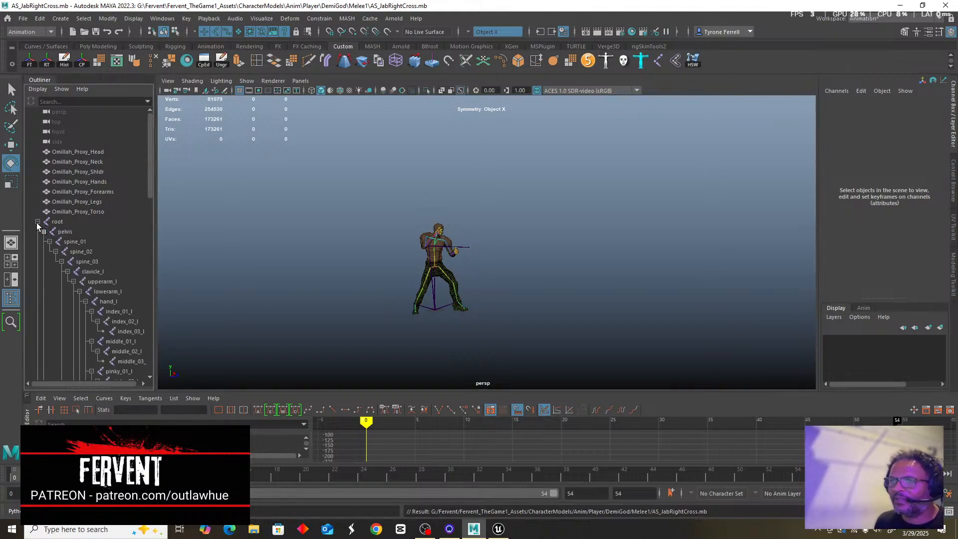
pyautogui.click(56, 223)
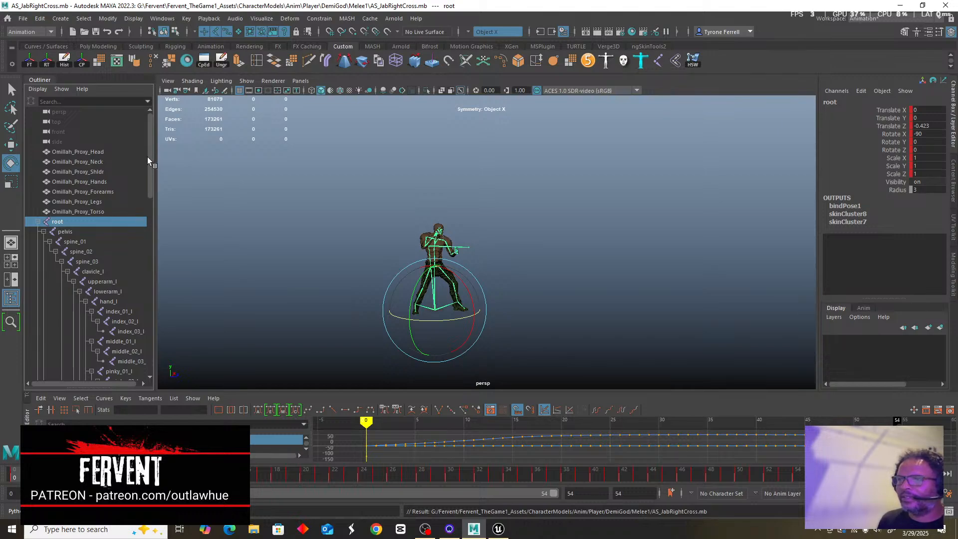
pyautogui.moveTo(148, 156); pyautogui.dragTo(143, 337)
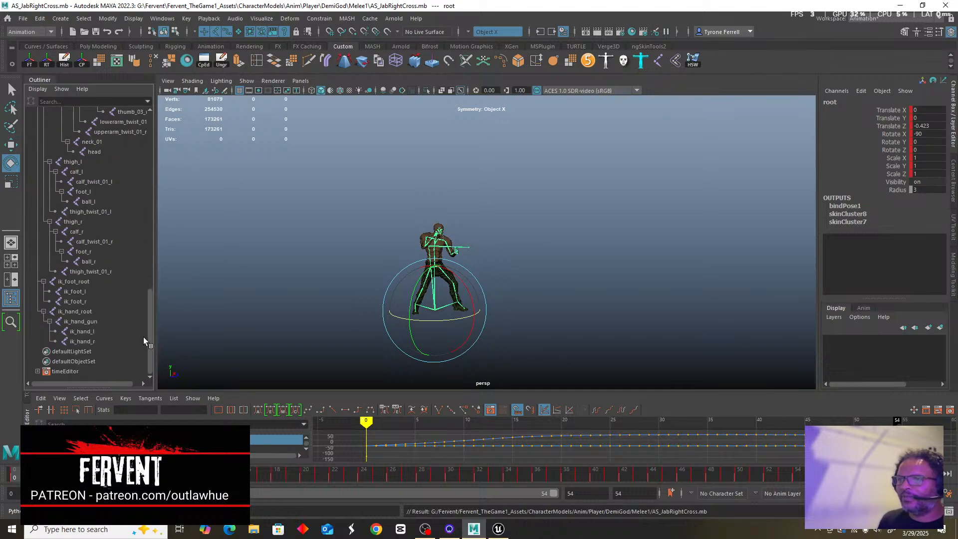
pyautogui.keyDown('shift'); pyautogui.click(84, 341); pyautogui.keyUp('shift')
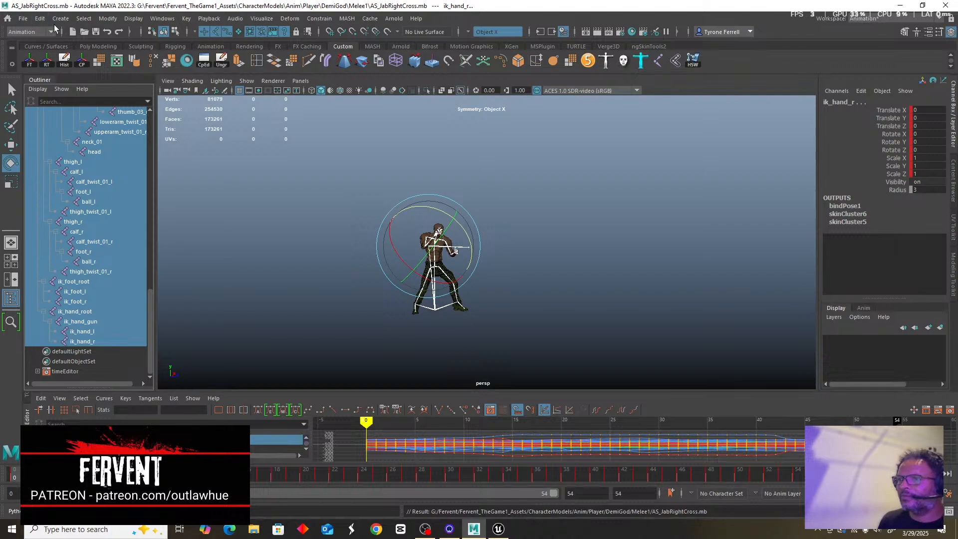
# Start exporting the selection and set the destination to the Melee1 folder under CharacterModels\Anim\Player\DemiGod.
pyautogui.click(23, 20)
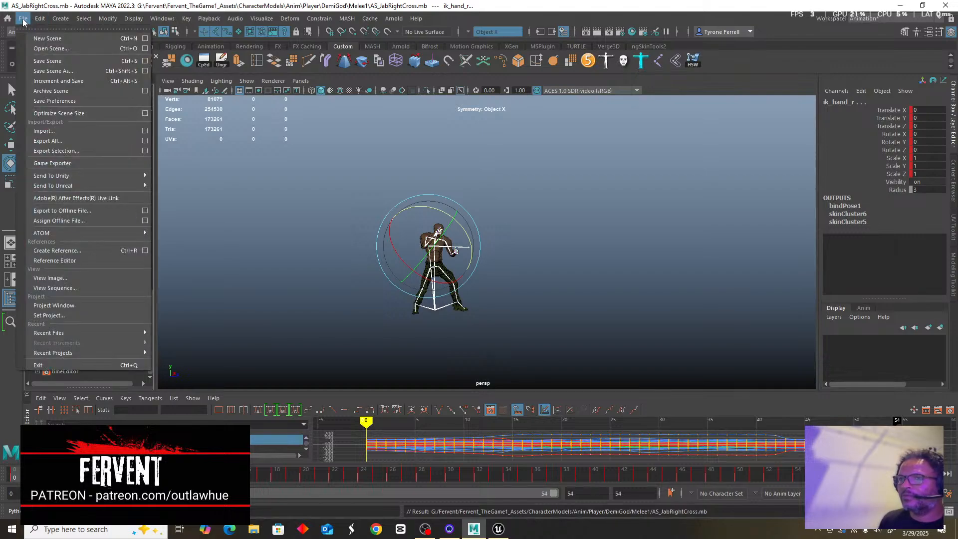
pyautogui.click(56, 150)
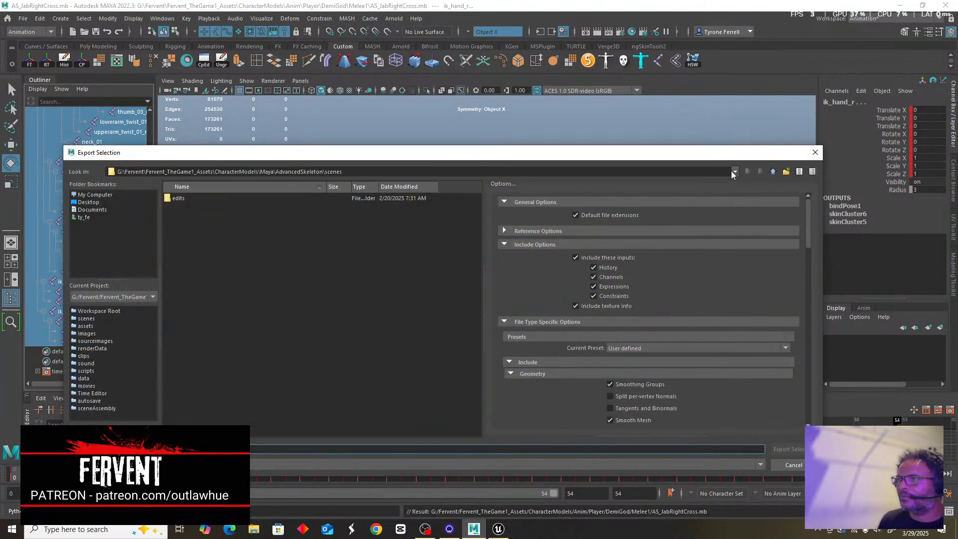
pyautogui.click(733, 171)
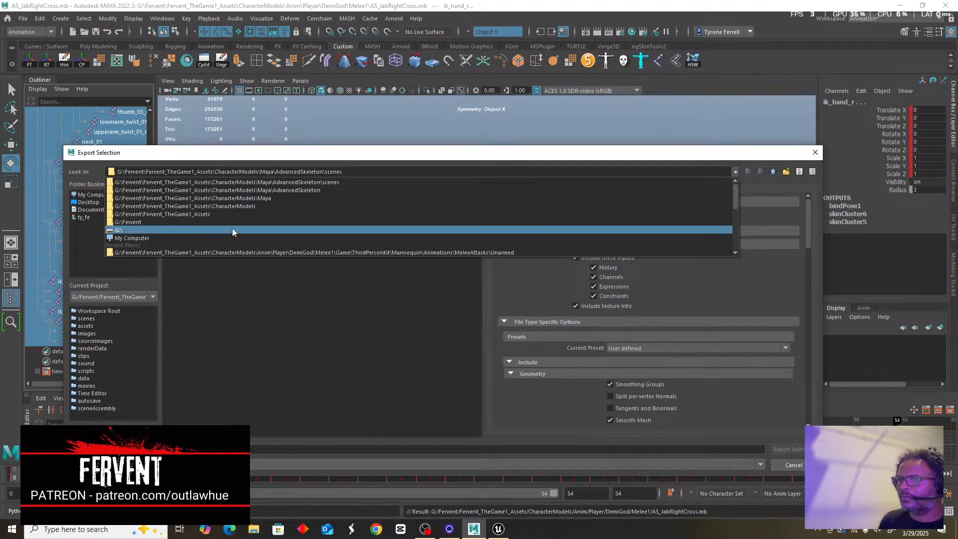
pyautogui.click(247, 207)
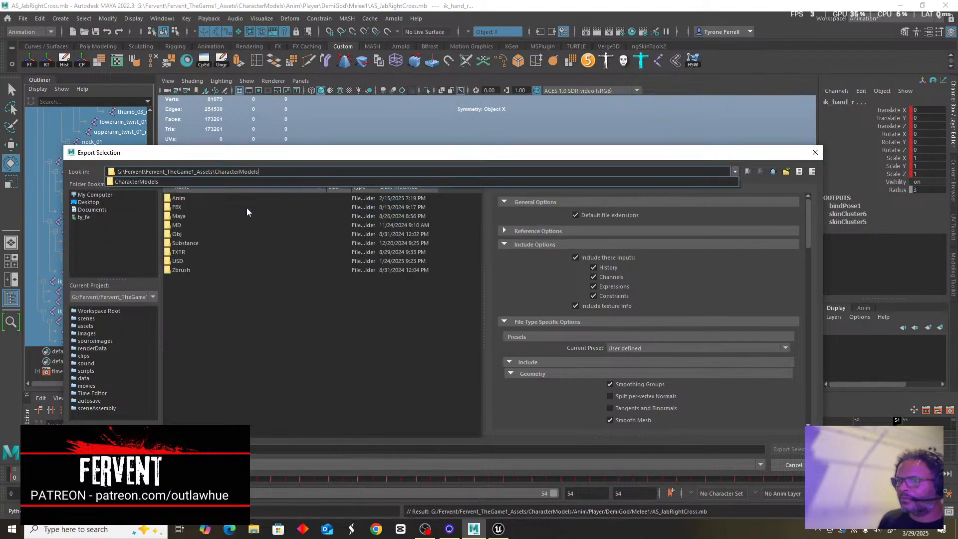
pyautogui.doubleClick(183, 199)
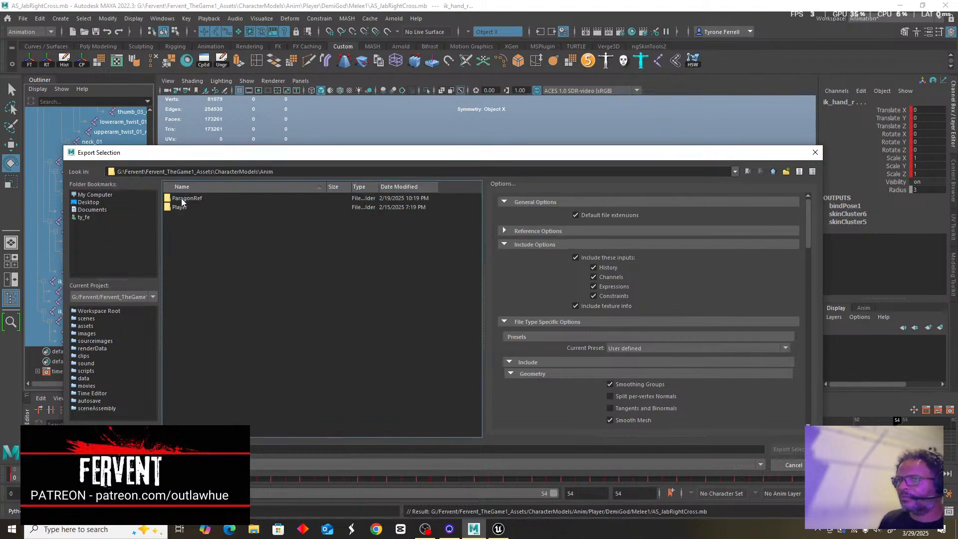
pyautogui.doubleClick(176, 209)
pyautogui.doubleClick(183, 199)
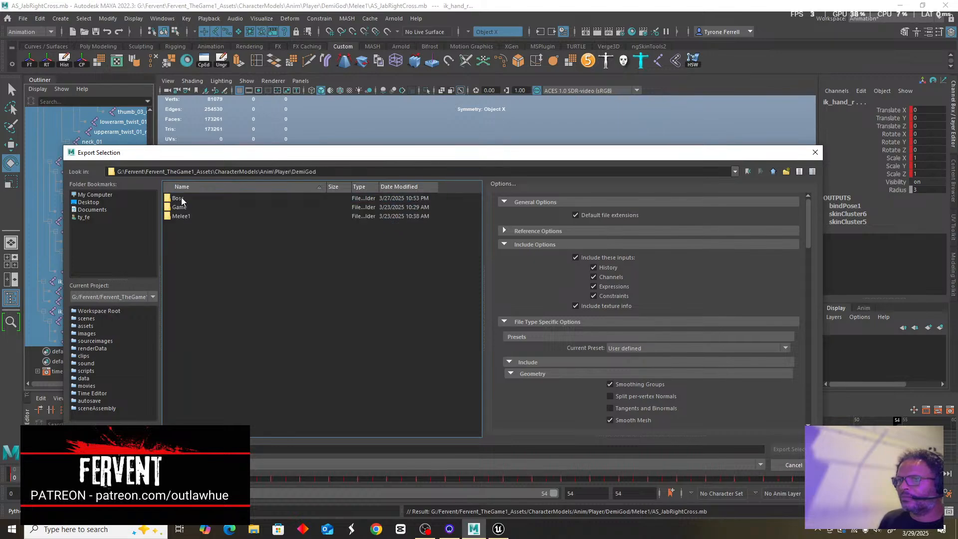
pyautogui.doubleClick(184, 217)
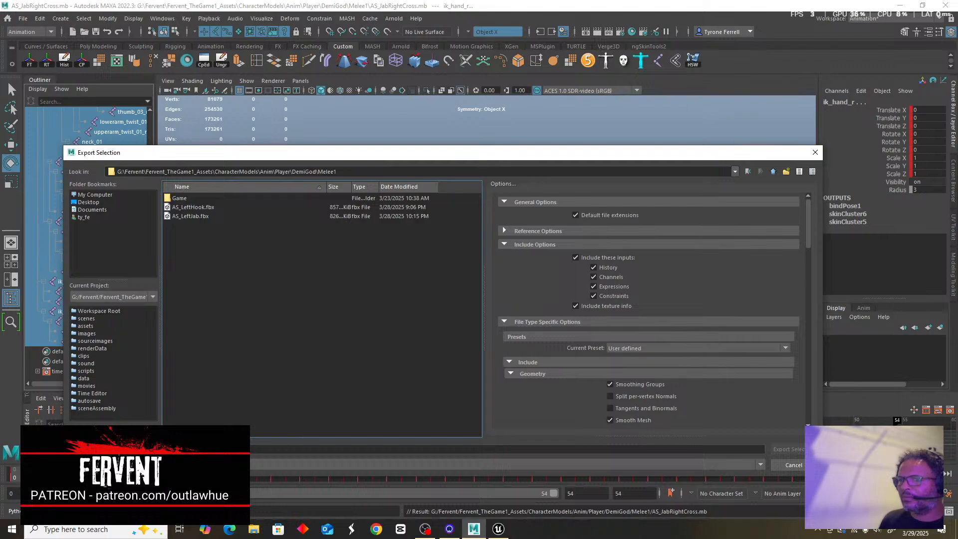
# Name the export AS_JabRightCross, check its animation bake range, export the FBX file and dismiss the warnings report.
pyautogui.click(199, 449)
pyautogui.write('A')
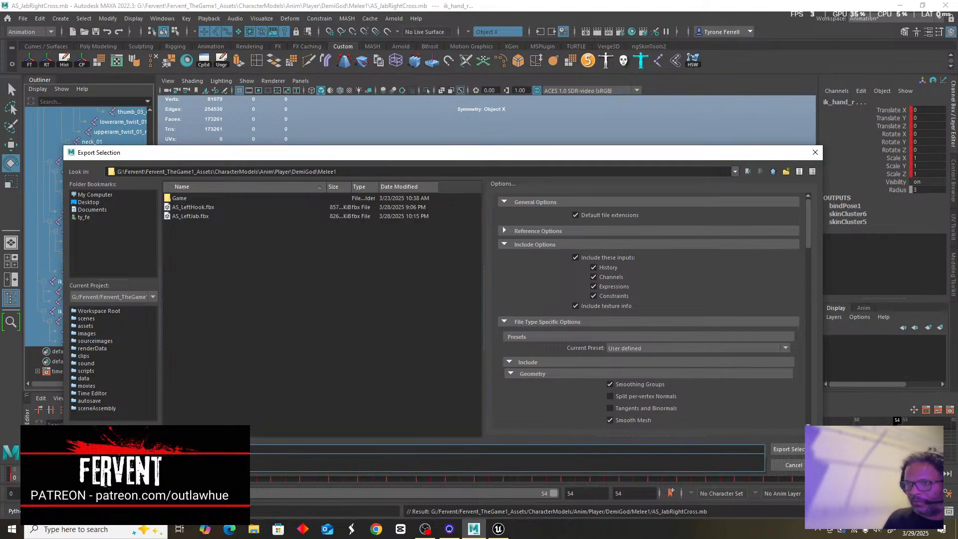
pyautogui.write('J')
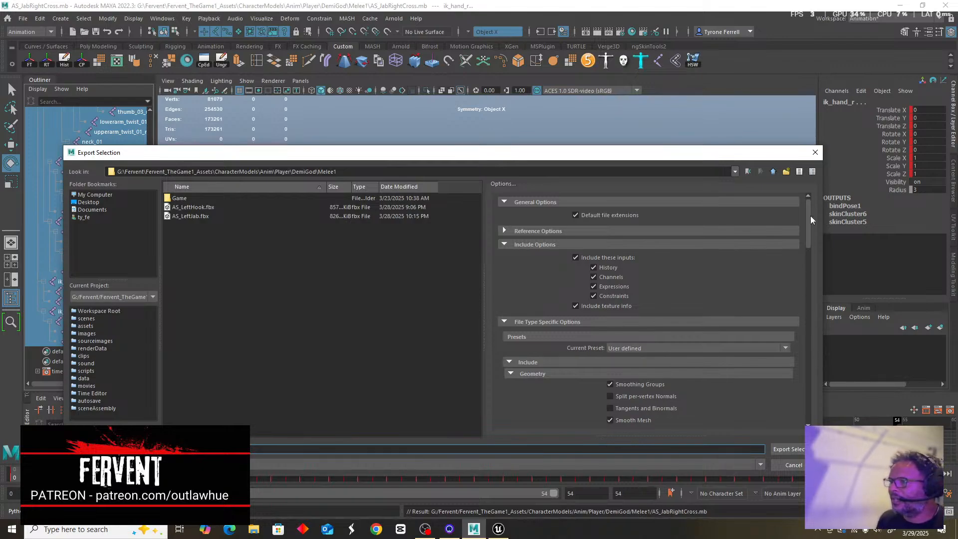
pyautogui.moveTo(810, 207); pyautogui.dragTo(818, 251)
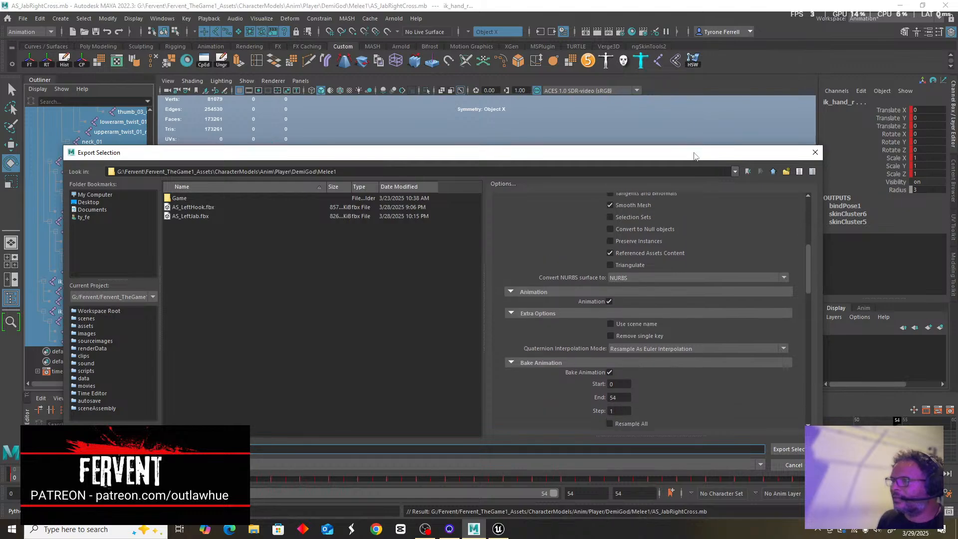
pyautogui.moveTo(694, 152); pyautogui.dragTo(669, 144)
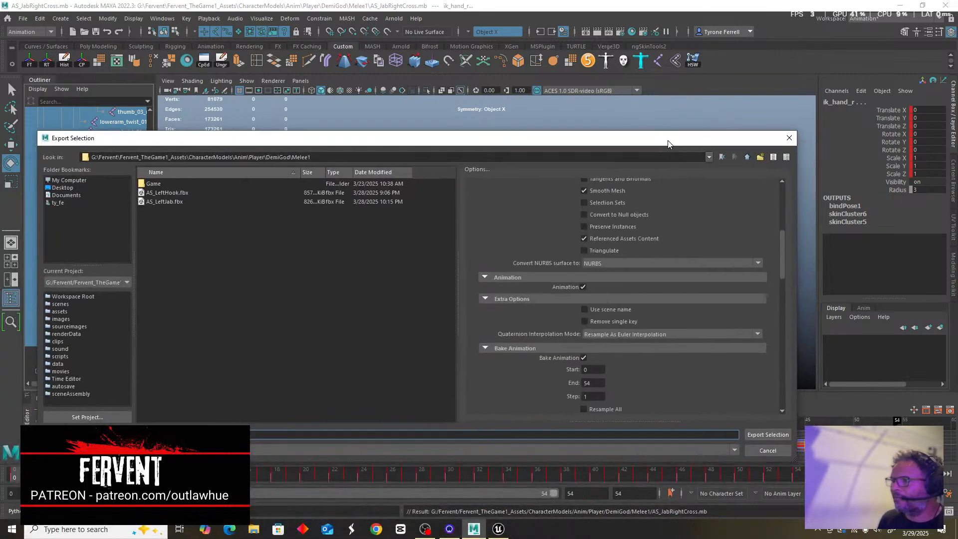
pyautogui.click(766, 435)
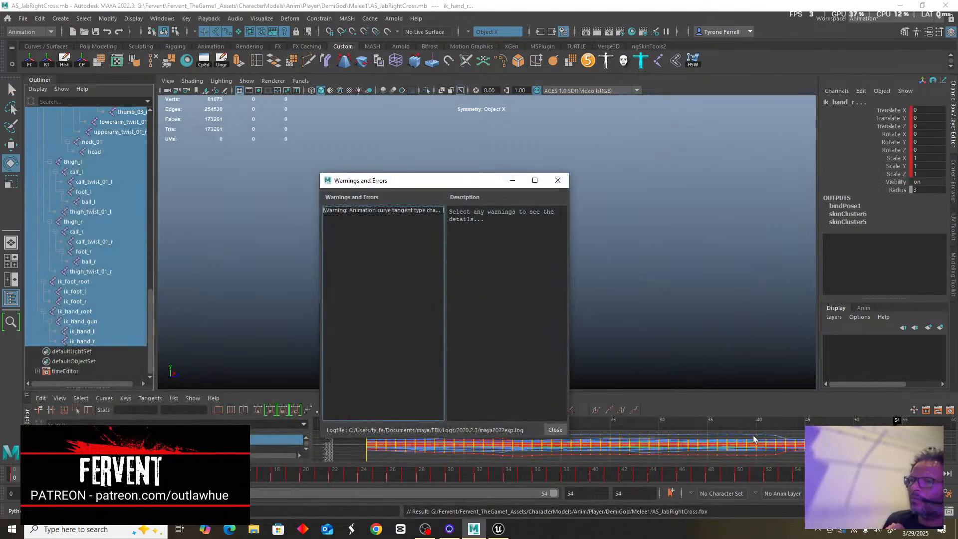
pyautogui.click(557, 181)
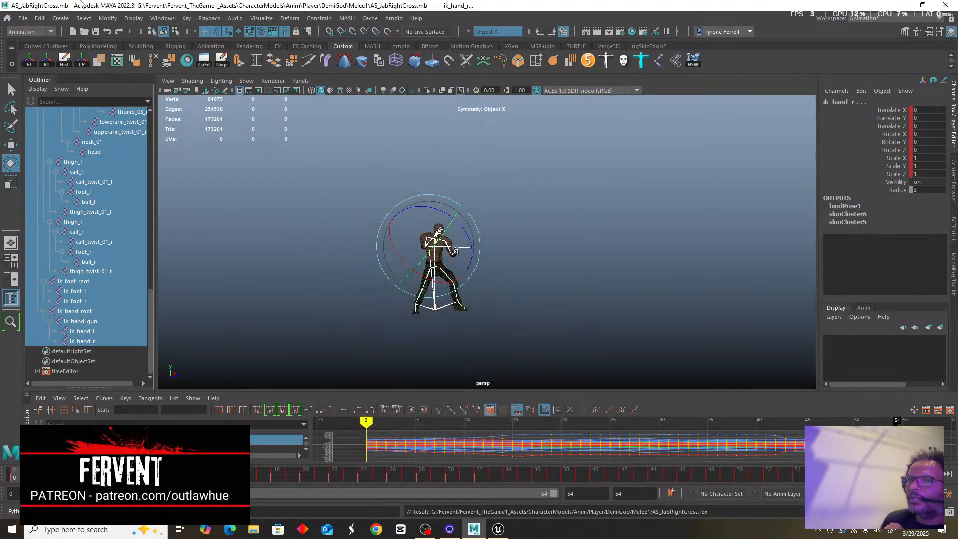
# Save the scene and close Maya to return to the Unreal Editor.
pyautogui.click(23, 18)
pyautogui.click(46, 61)
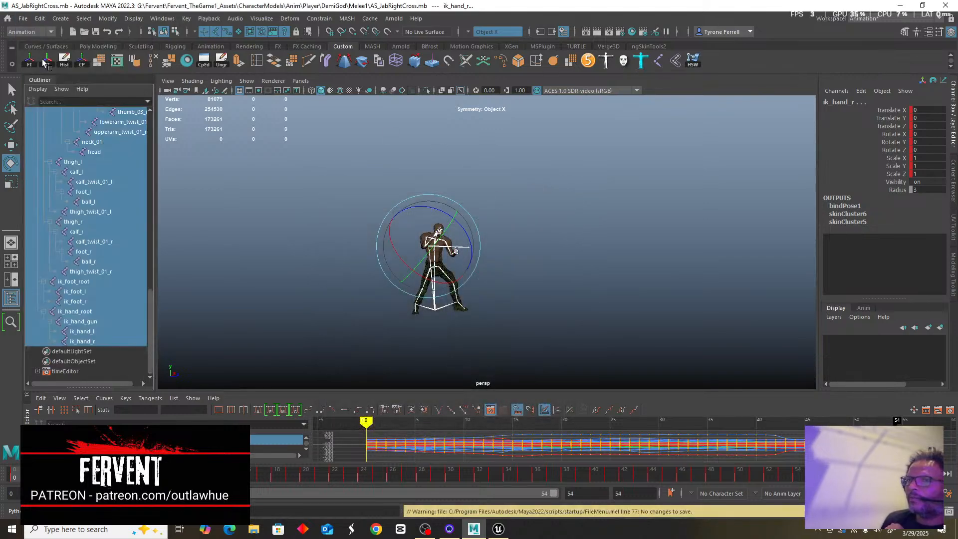
pyautogui.click(944, 6)
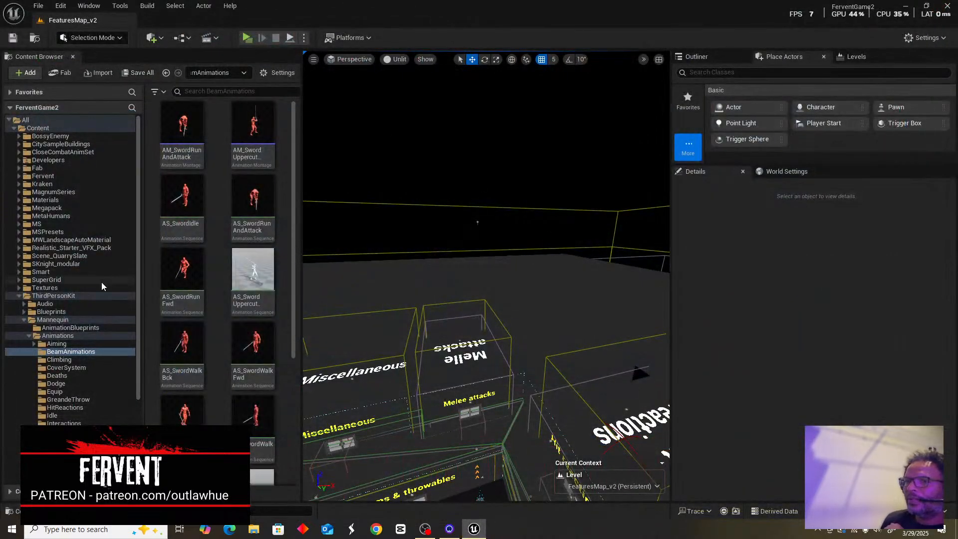
# Open the Unarmed folder in the Content Browser under ThirdPersonKit, Mannequin, Animations, MeleeAttacks.
pyautogui.click(51, 296)
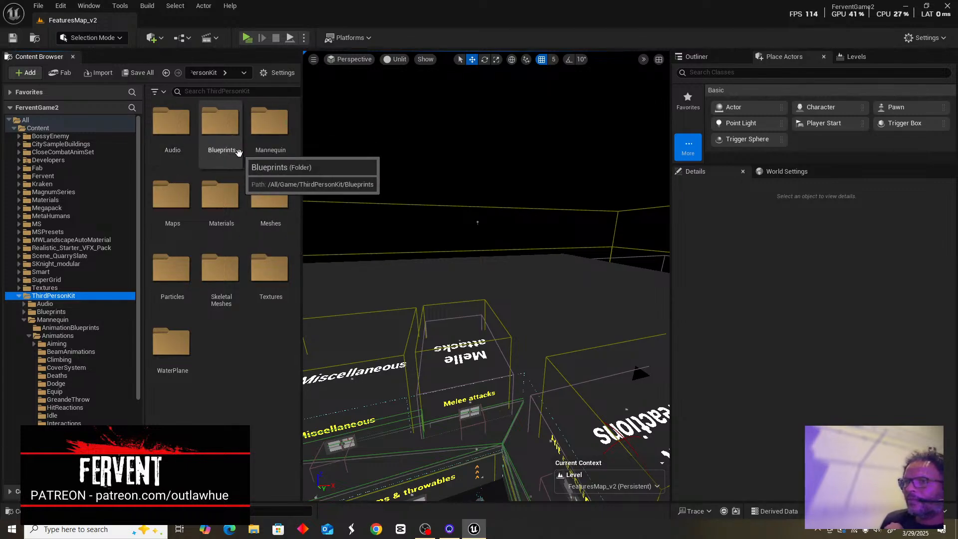
pyautogui.doubleClick(276, 130)
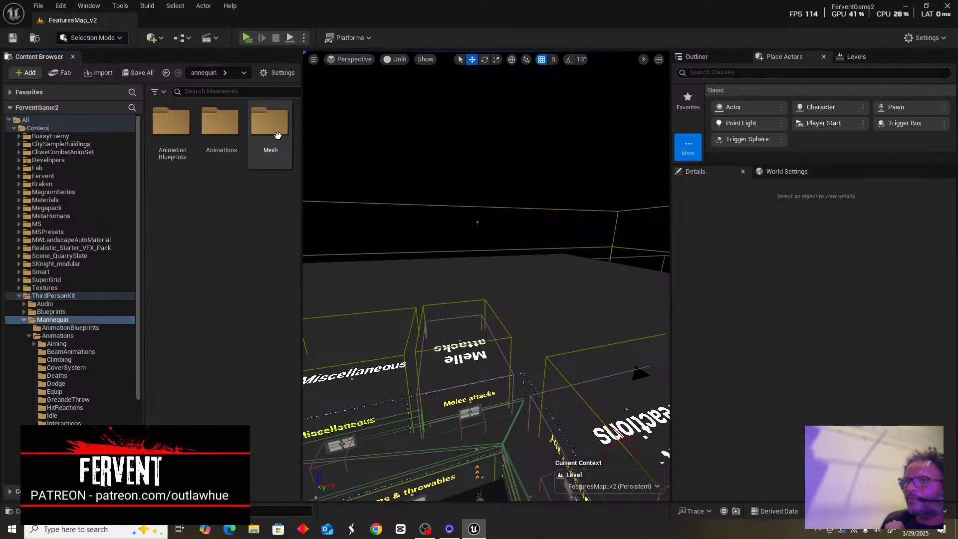
pyautogui.doubleClick(209, 137)
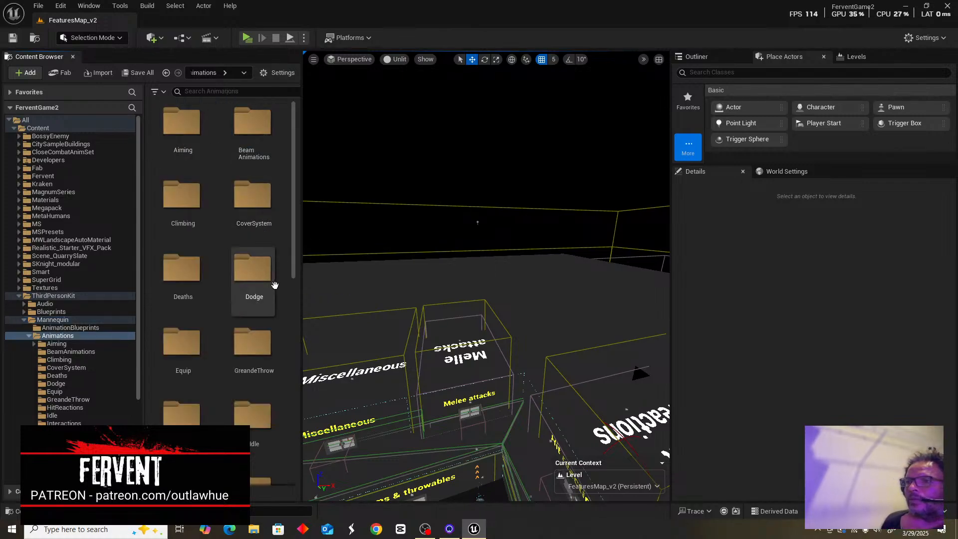
pyautogui.scroll(-5, 280, 319)
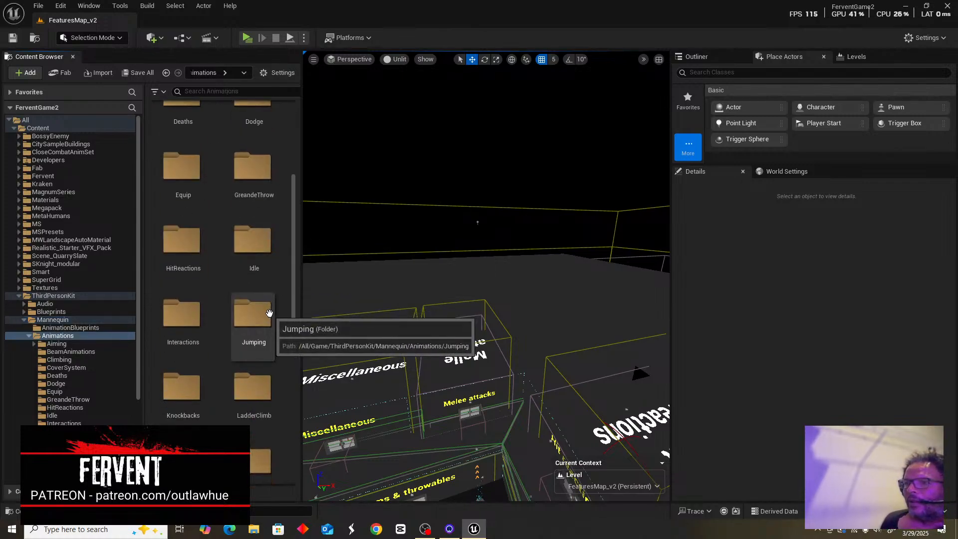
pyautogui.doubleClick(252, 399)
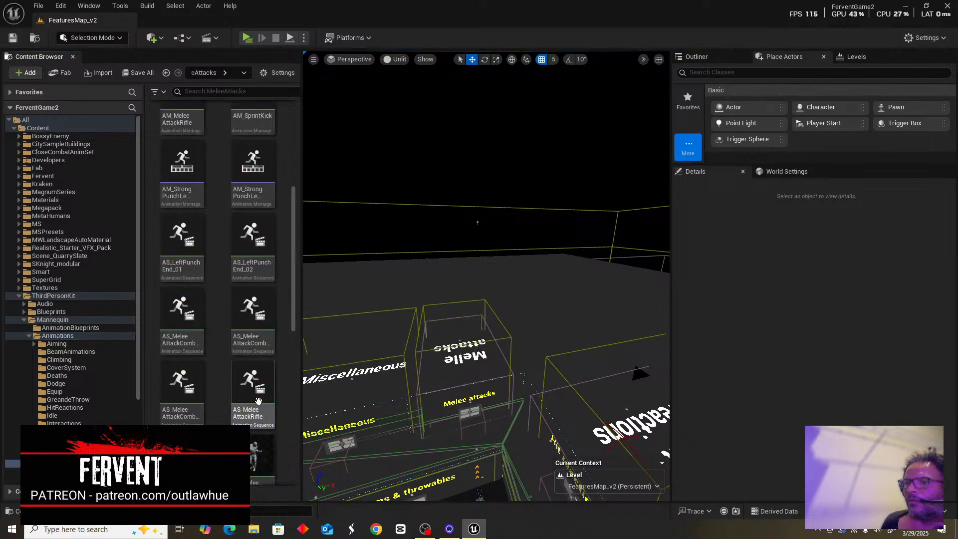
pyautogui.scroll(-4, 247, 256)
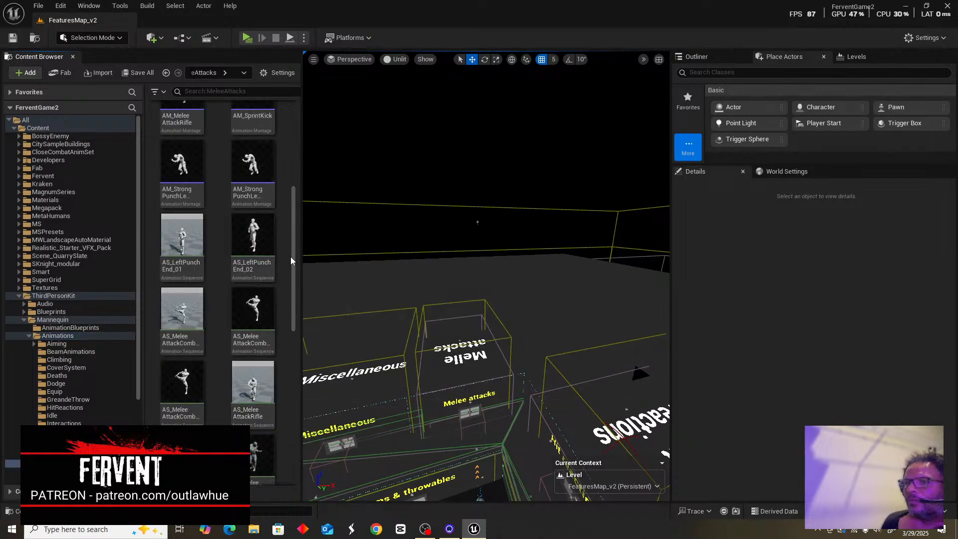
pyautogui.moveTo(292, 255); pyautogui.dragTo(292, 154)
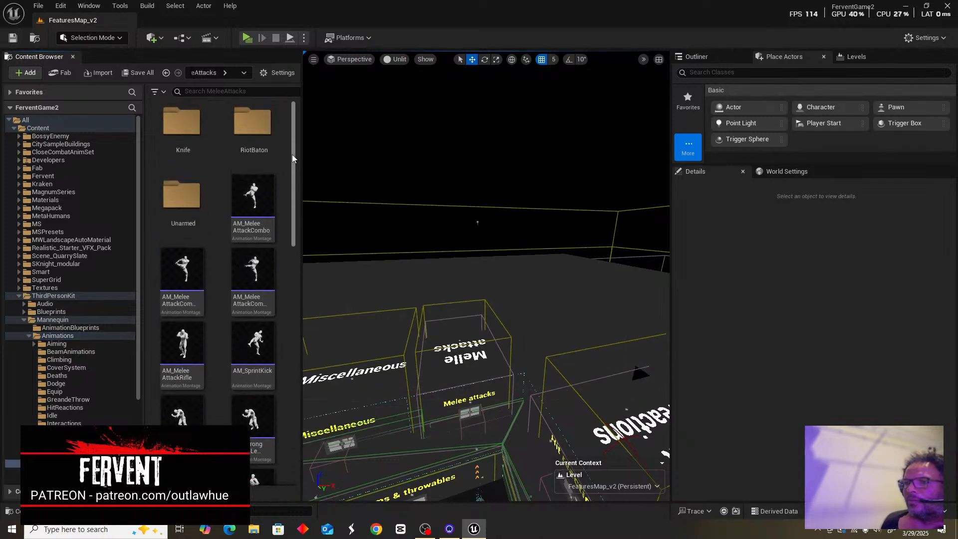
pyautogui.doubleClick(189, 202)
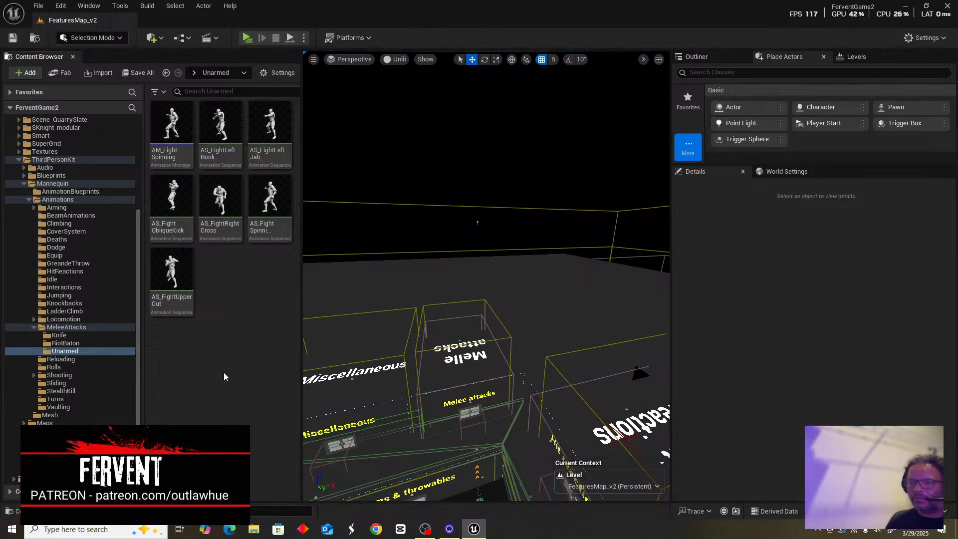
# Switch to File Explorer and open the Melee1 folder under CharacterModels\Anim\Player\DemiGod.
pyautogui.click(253, 530)
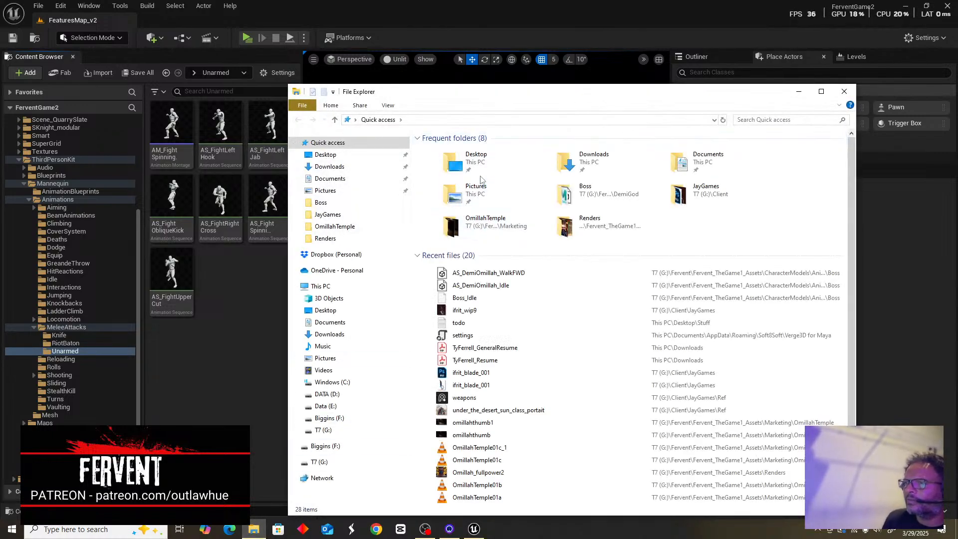
pyautogui.rightClick(478, 289)
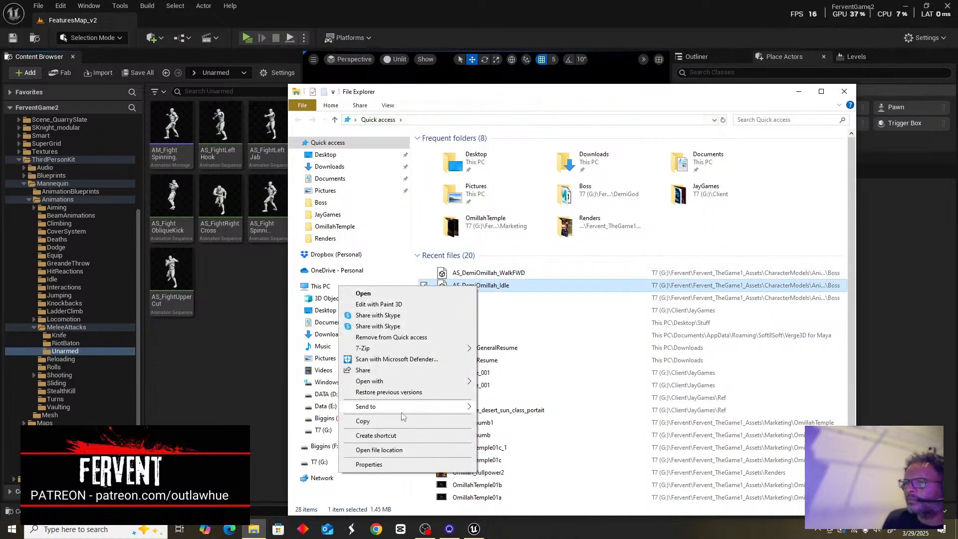
pyautogui.click(399, 450)
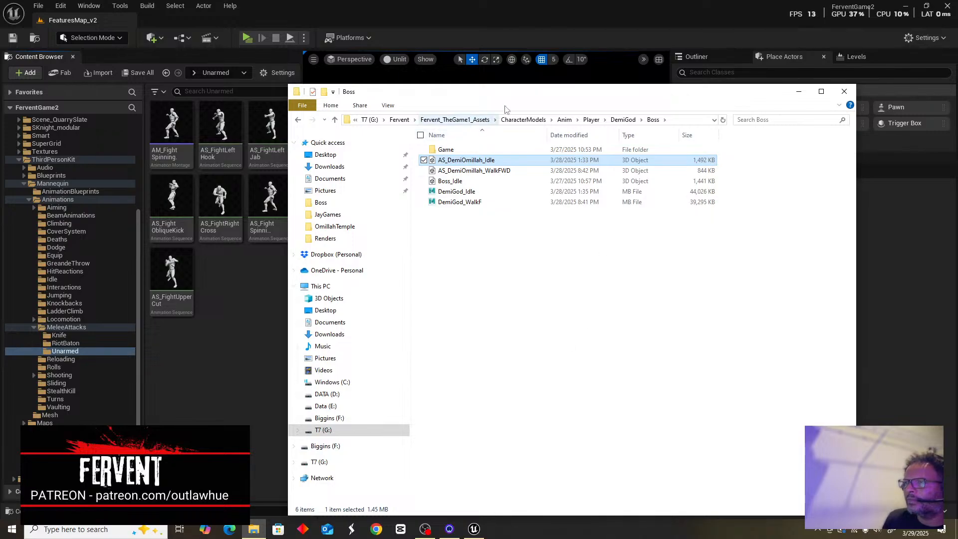
pyautogui.click(625, 120)
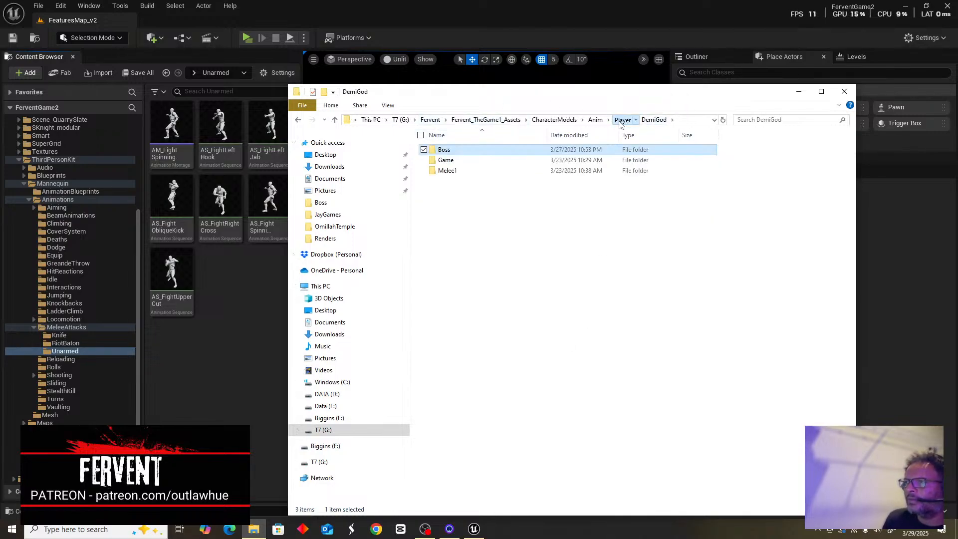
pyautogui.click(622, 120)
pyautogui.click(597, 120)
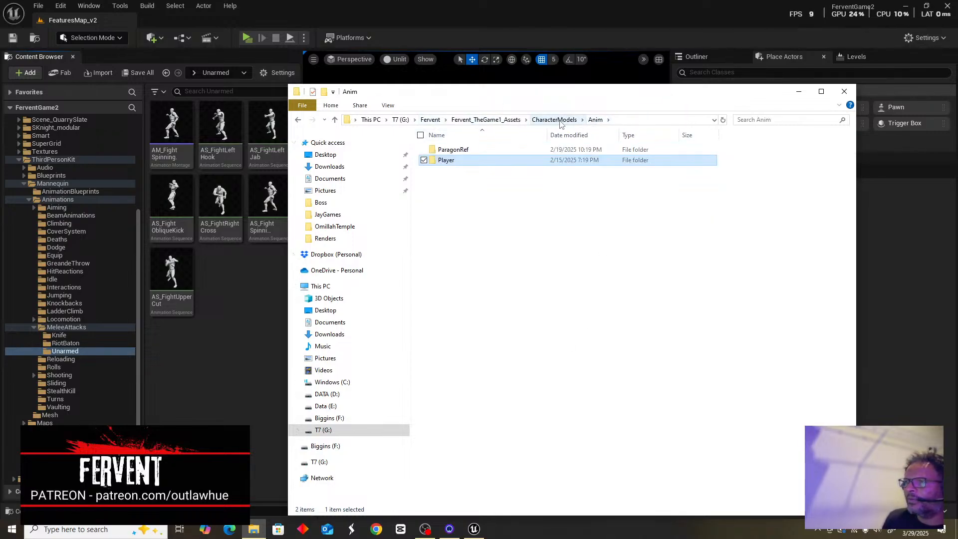
pyautogui.doubleClick(460, 162)
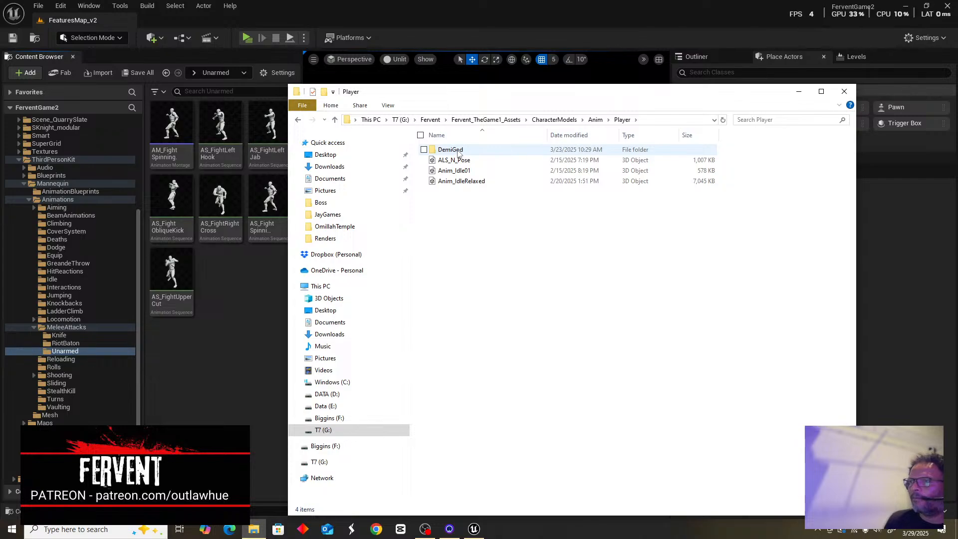
pyautogui.click(594, 120)
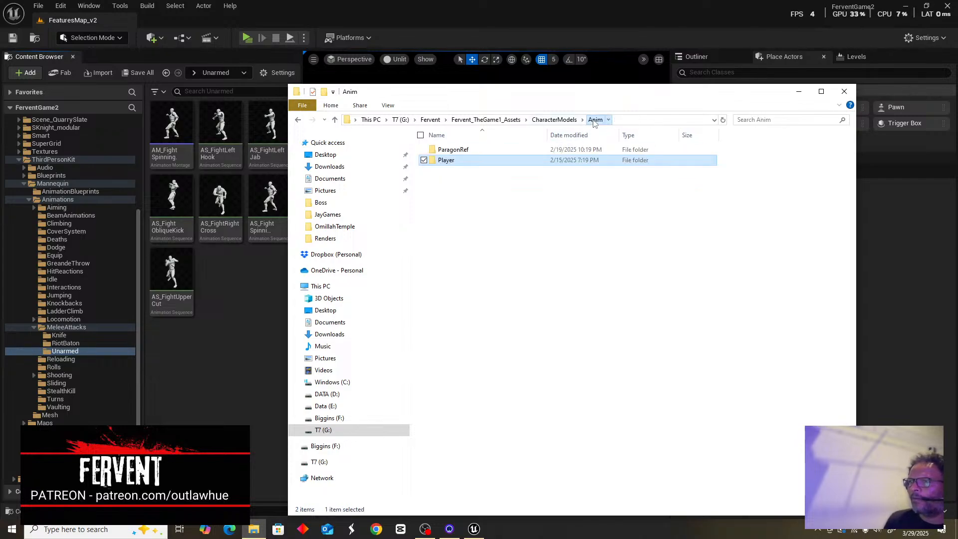
pyautogui.doubleClick(461, 163)
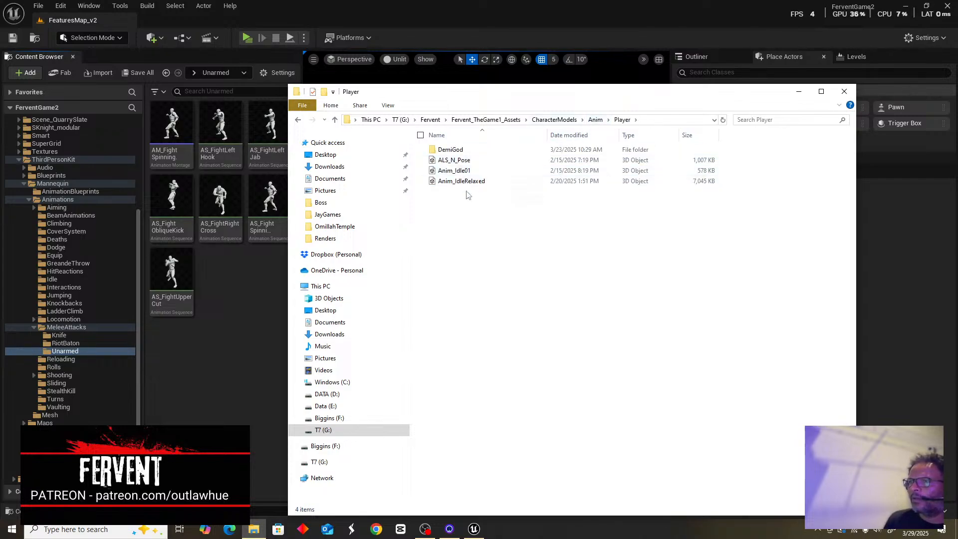
pyautogui.doubleClick(446, 150)
pyautogui.doubleClick(444, 171)
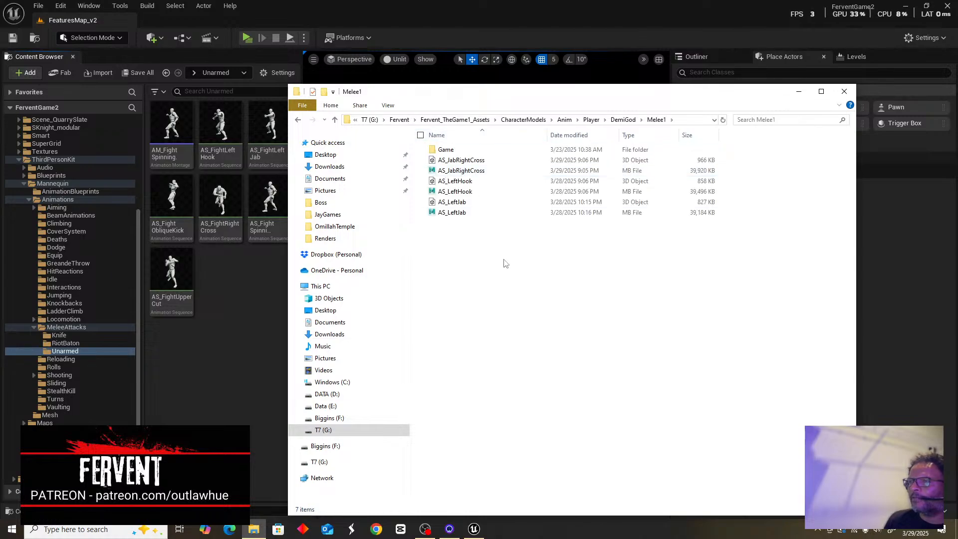
# Try to import the AS_JabRightCross, AS_LeftHook and AS_LeftJab FBX files into the Unarmed folder, then cancel the import.
pyautogui.click(461, 161)
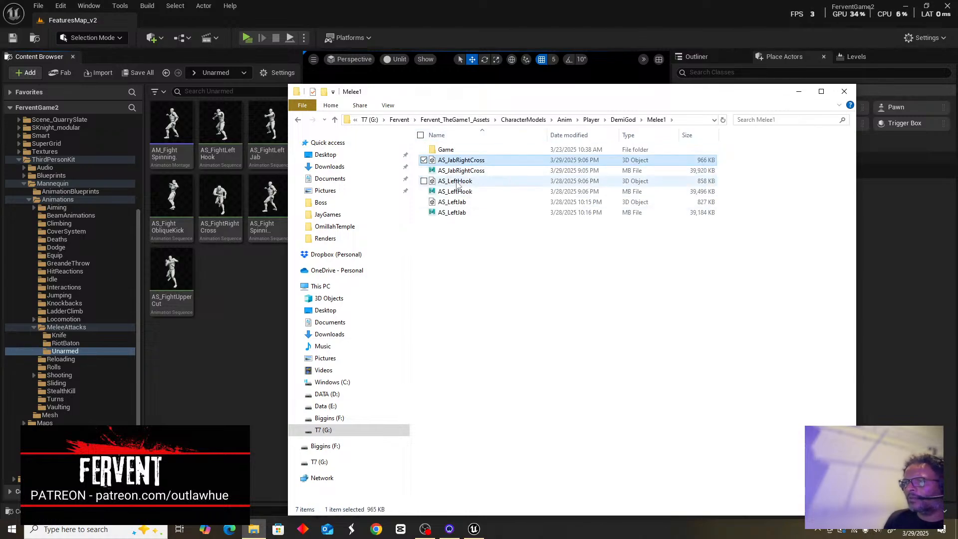
pyautogui.keyDown('ctrl'); pyautogui.click(455, 181); pyautogui.keyUp('ctrl')
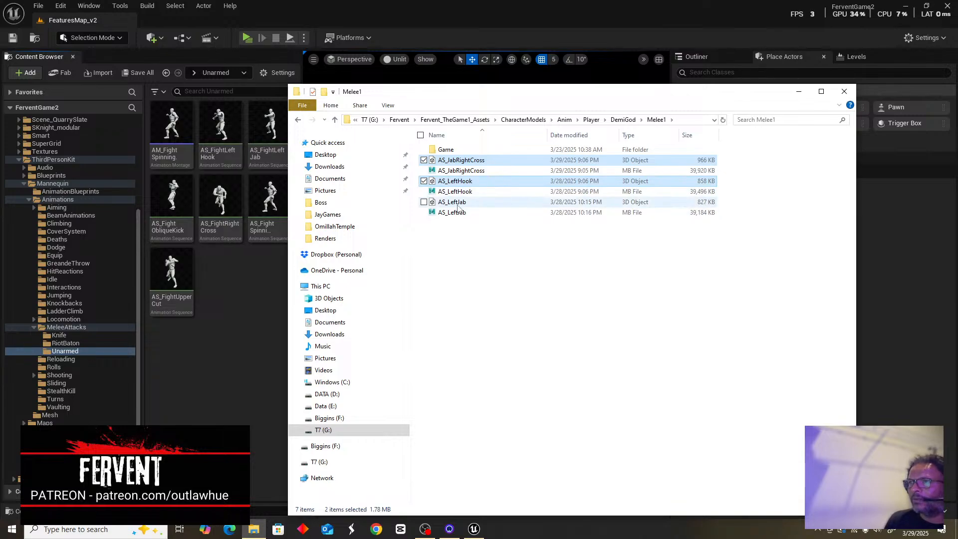
pyautogui.keyDown('ctrl'); pyautogui.click(457, 202); pyautogui.keyUp('ctrl')
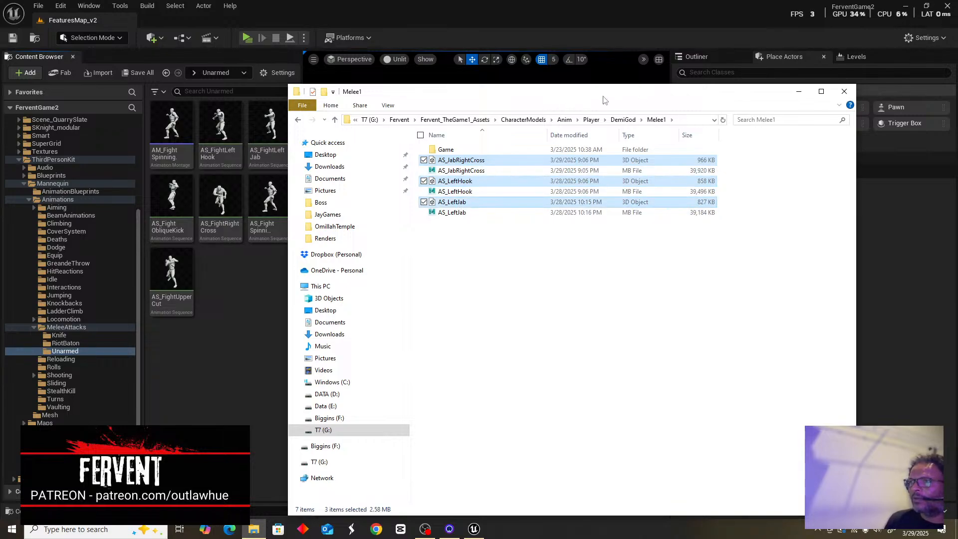
pyautogui.moveTo(448, 161); pyautogui.dragTo(214, 342)
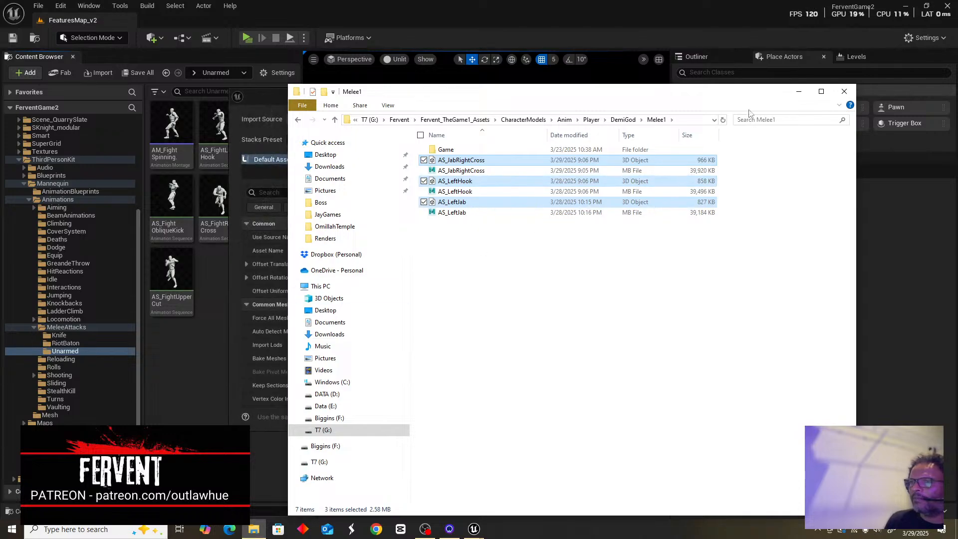
pyautogui.click(799, 92)
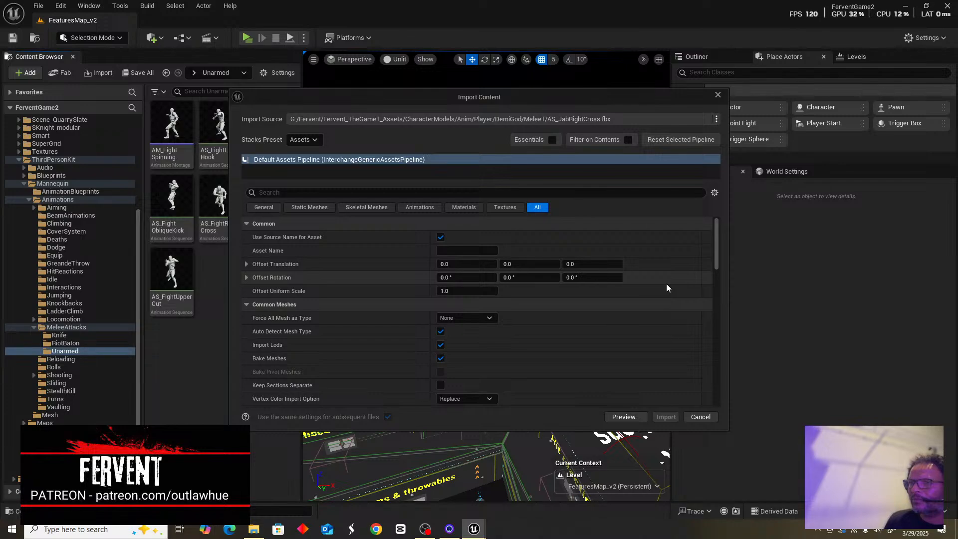
pyautogui.moveTo(580, 94); pyautogui.dragTo(642, 134)
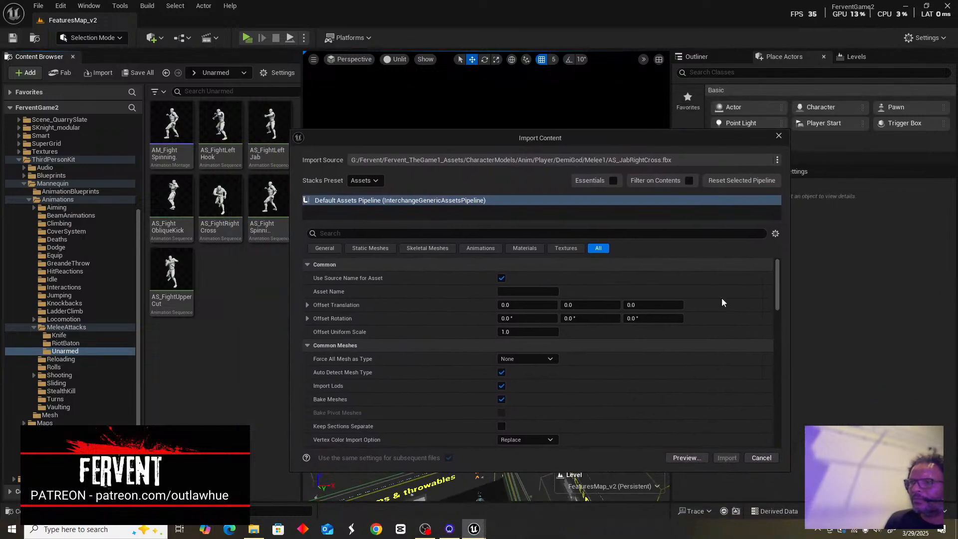
pyautogui.click(761, 458)
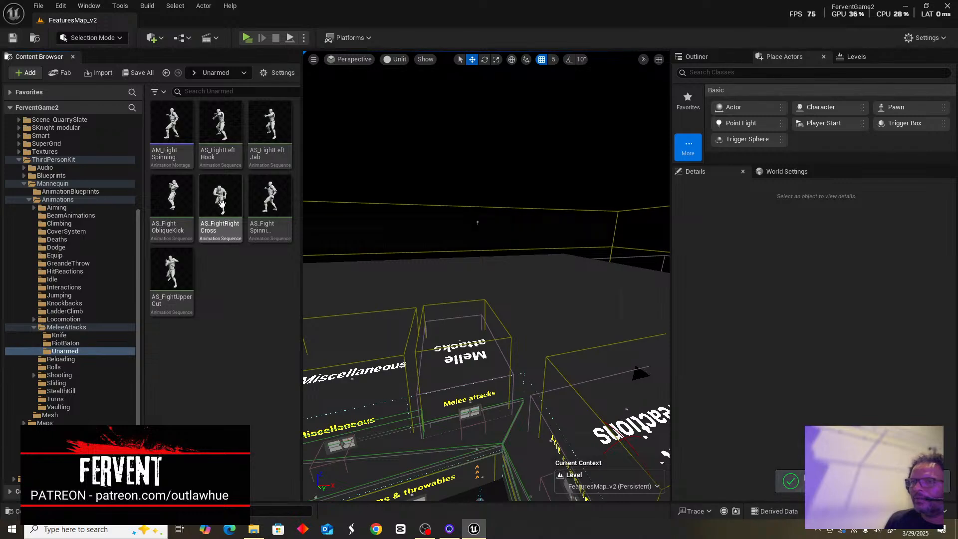
# Preview the AS_FightLeftHook animation sequence from another angle, pause its playback and close the animation editor.
pyautogui.click(221, 130)
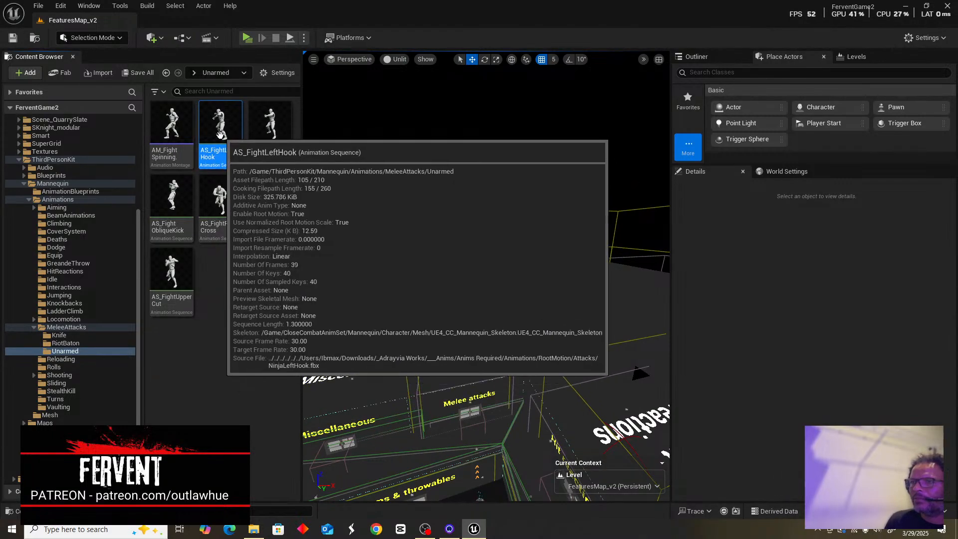
pyautogui.doubleClick(221, 134)
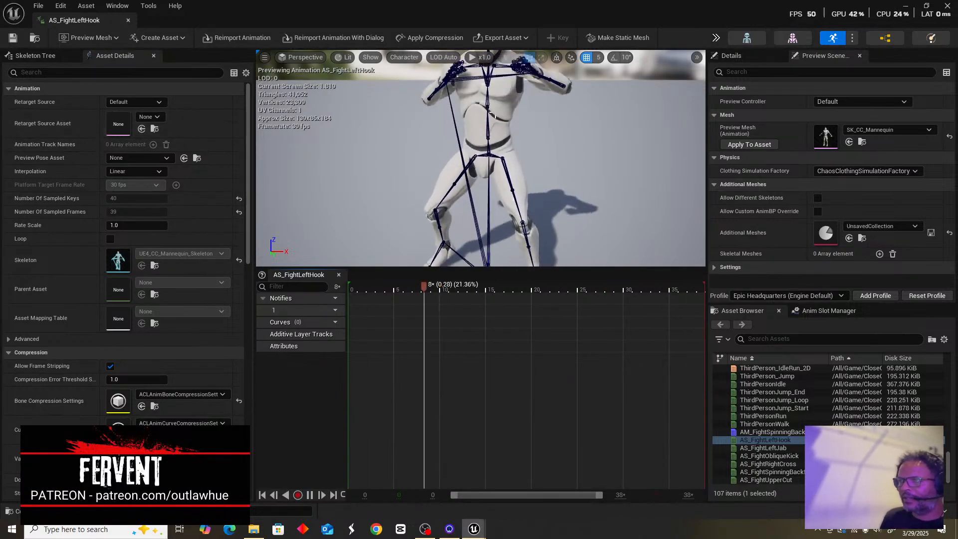
pyautogui.keyDown('alt'); pyautogui.moveTo(489, 118); pyautogui.dragTo(429, 188); pyautogui.keyUp('alt')
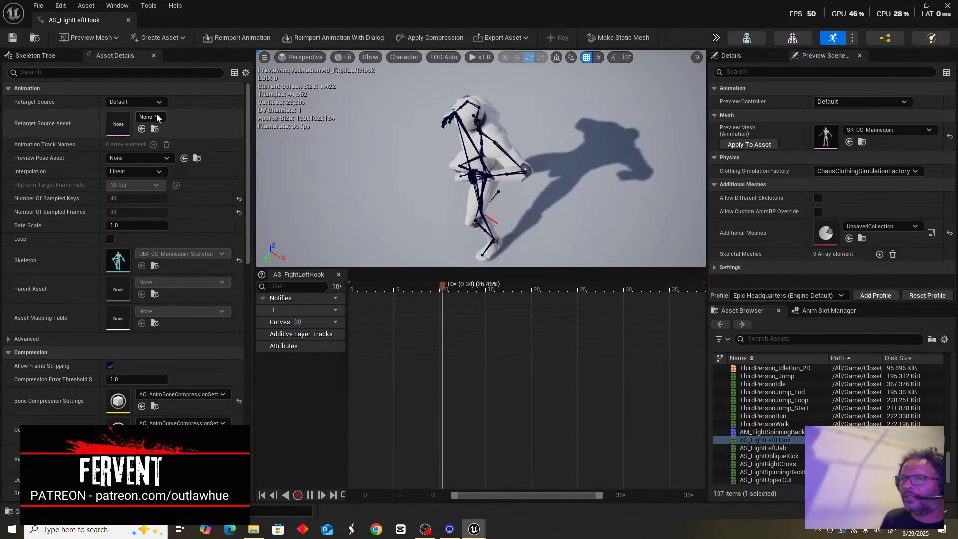
pyautogui.click(309, 495)
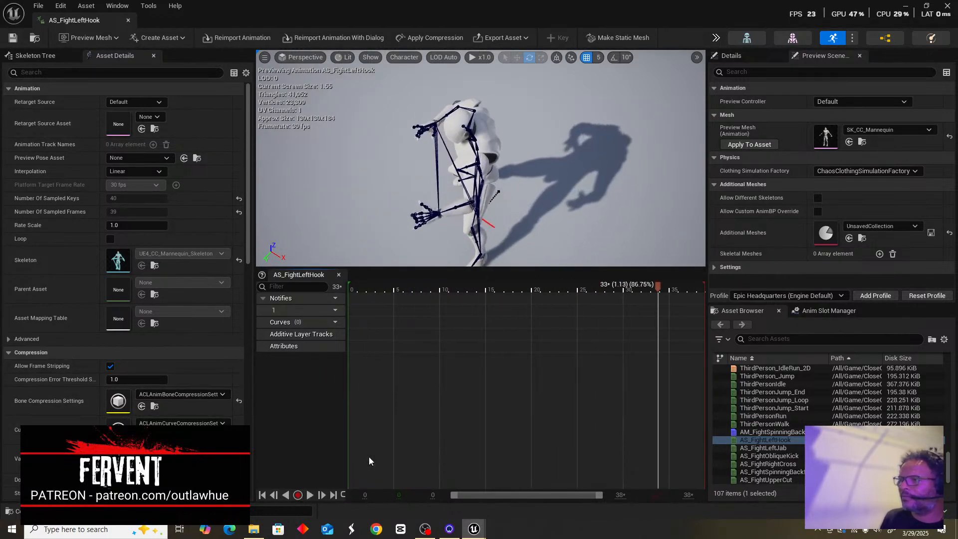
pyautogui.click(947, 6)
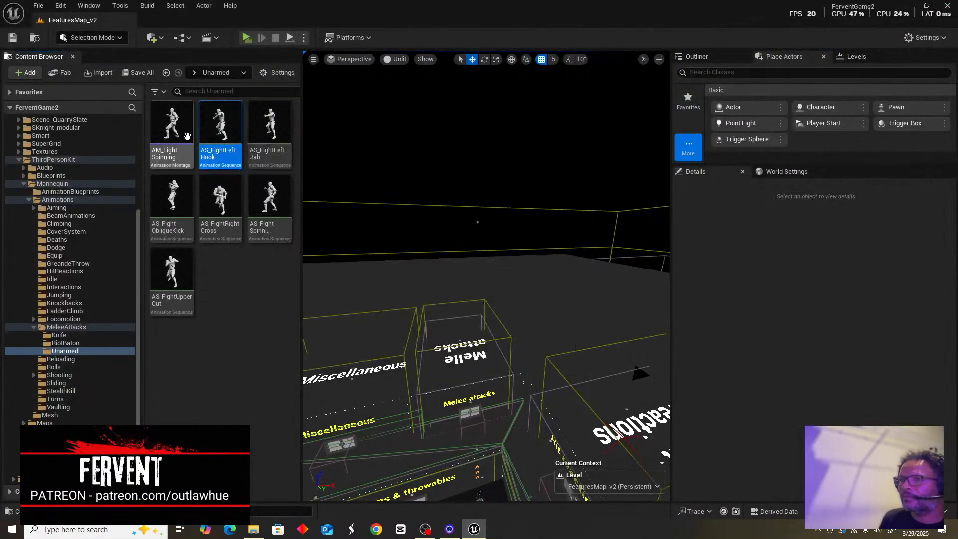
# Reimport AS_FightLeftHook with the new source file AS_LeftHook from the DemiGod\Melee1 folder.
pyautogui.rightClick(226, 105)
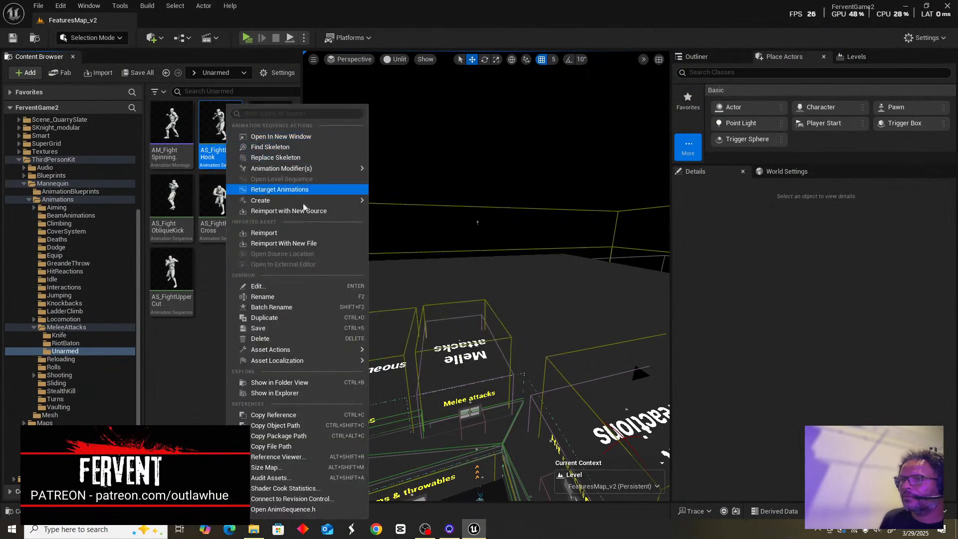
pyautogui.click(310, 244)
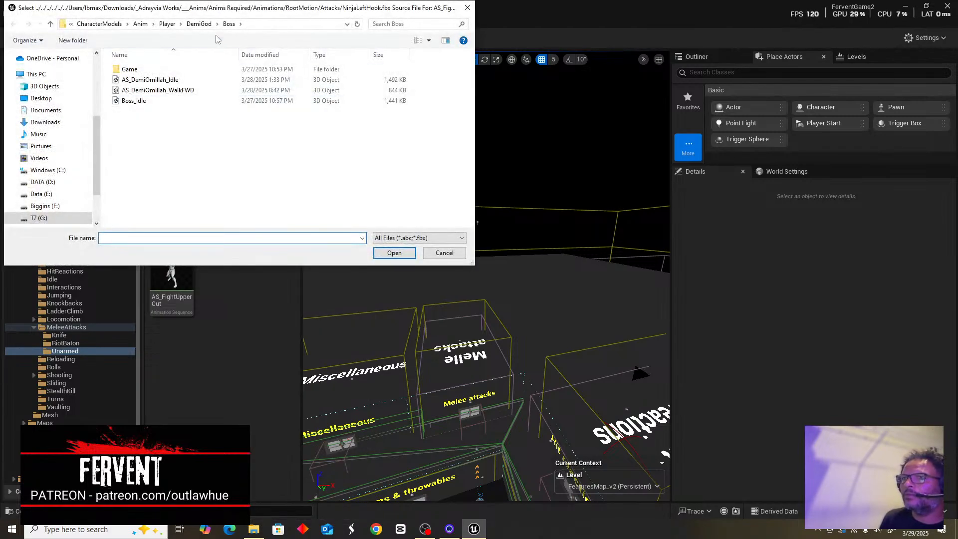
pyautogui.click(201, 25)
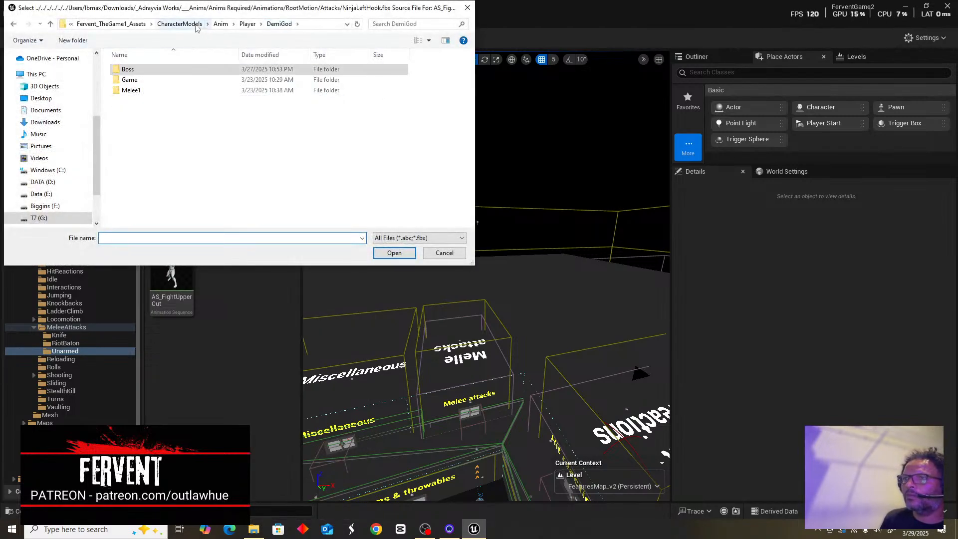
pyautogui.click(130, 91)
pyautogui.doubleClick(129, 91)
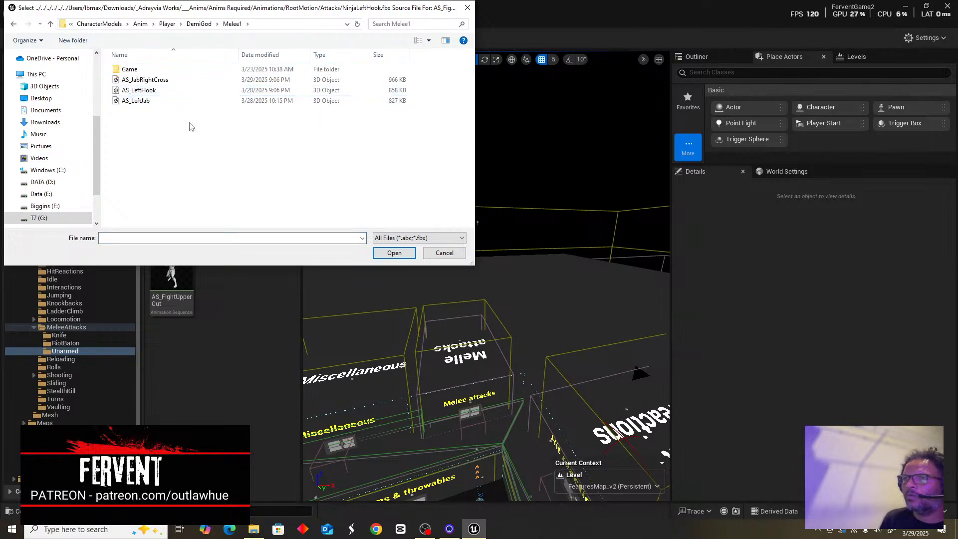
pyautogui.click(149, 91)
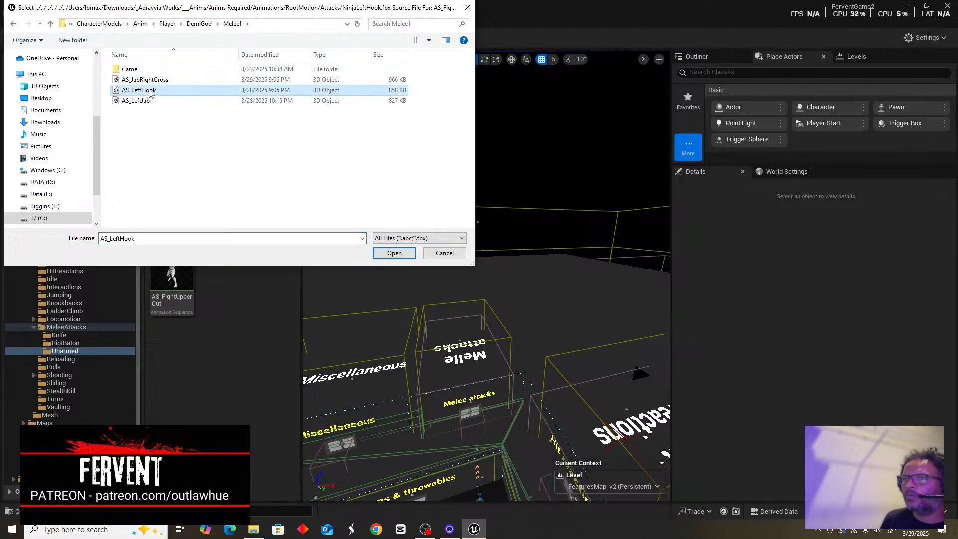
pyautogui.click(395, 253)
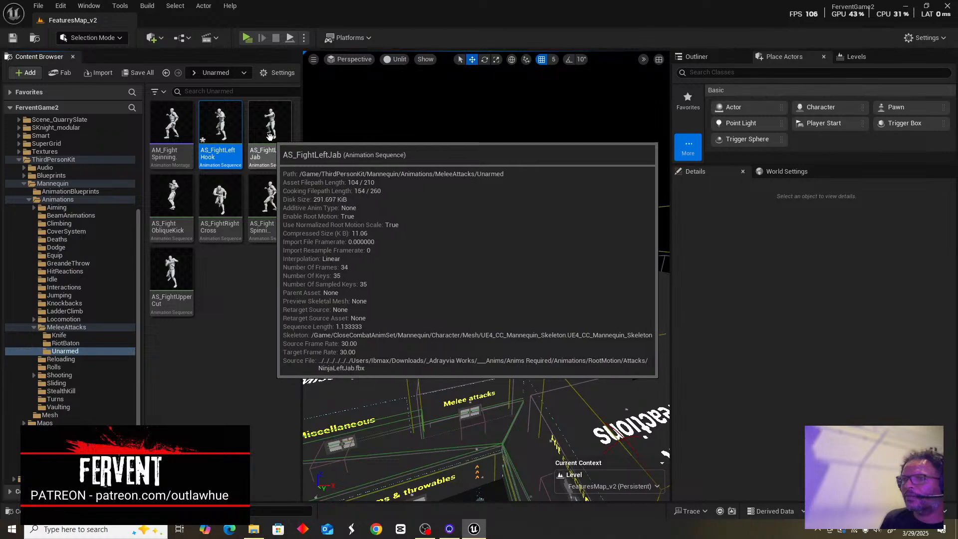
# Reimport AS_FightLeftJab with the new source file AS_LeftJab from the Melee1 folder.
pyautogui.rightClick(272, 106)
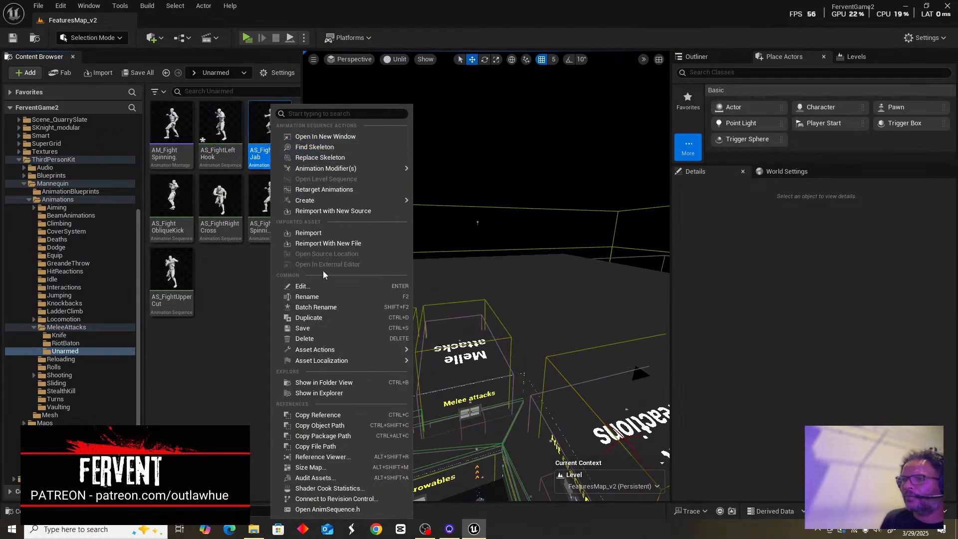
pyautogui.click(328, 243)
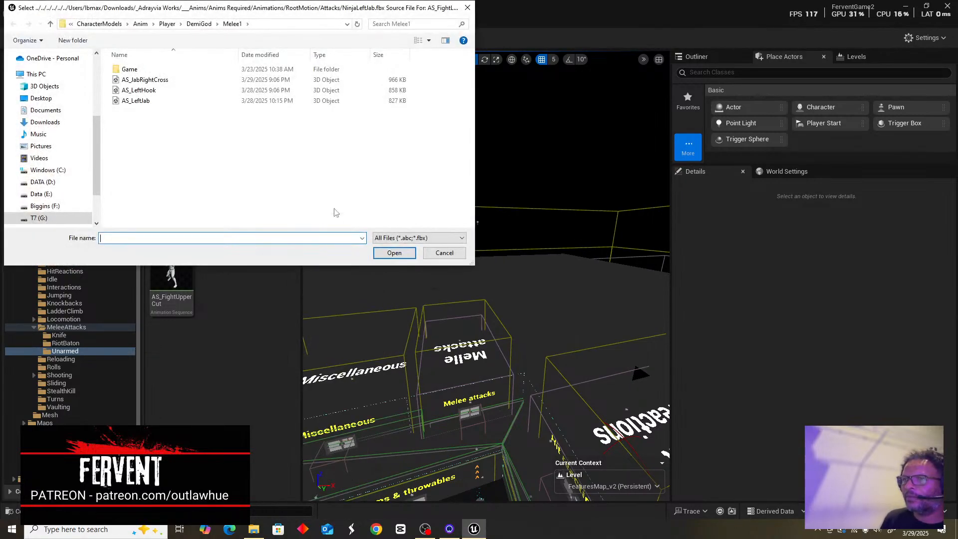
pyautogui.click(135, 101)
pyautogui.click(394, 253)
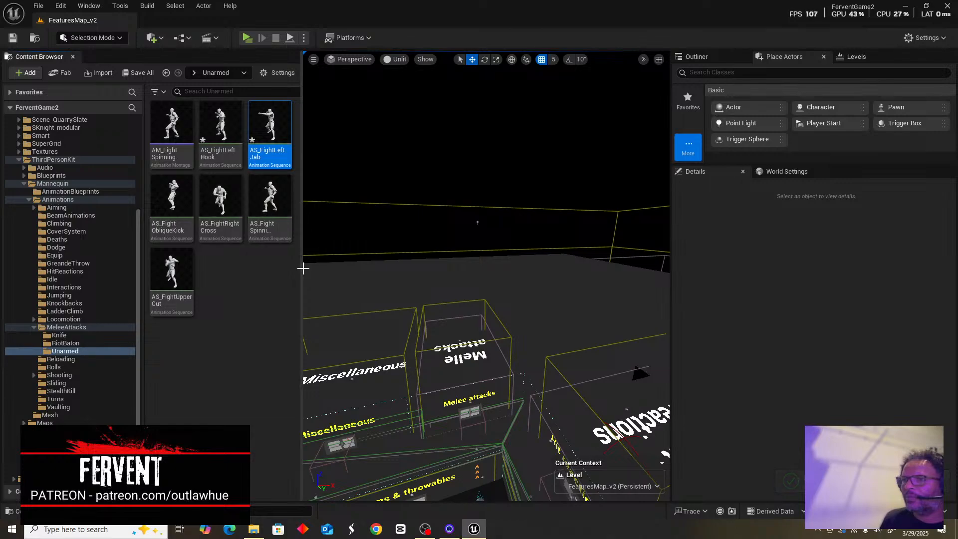
# Reimport AS_FightRightCross with the new source file AS_JabRightCross from the Melee1 folder.
pyautogui.moveTo(278, 217)
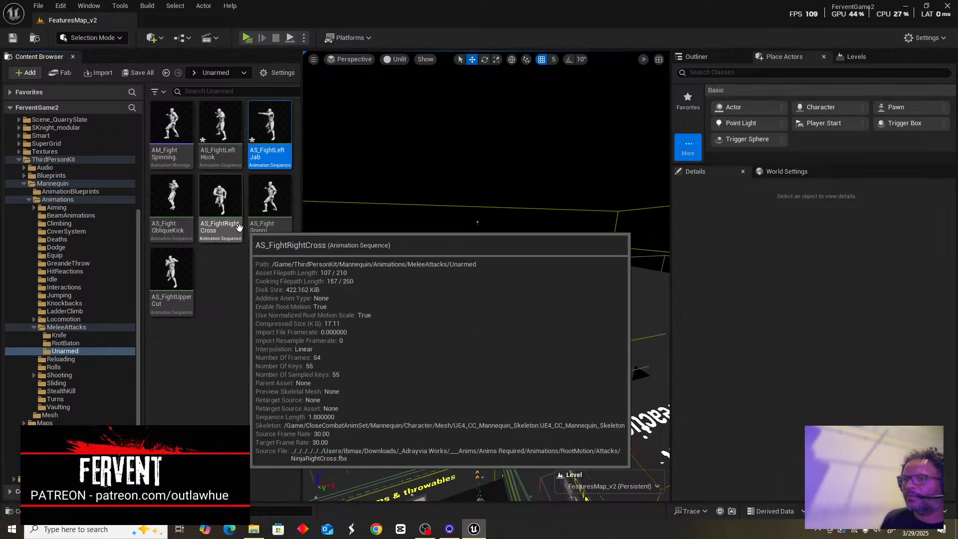
pyautogui.click(222, 231)
pyautogui.rightClick(223, 231)
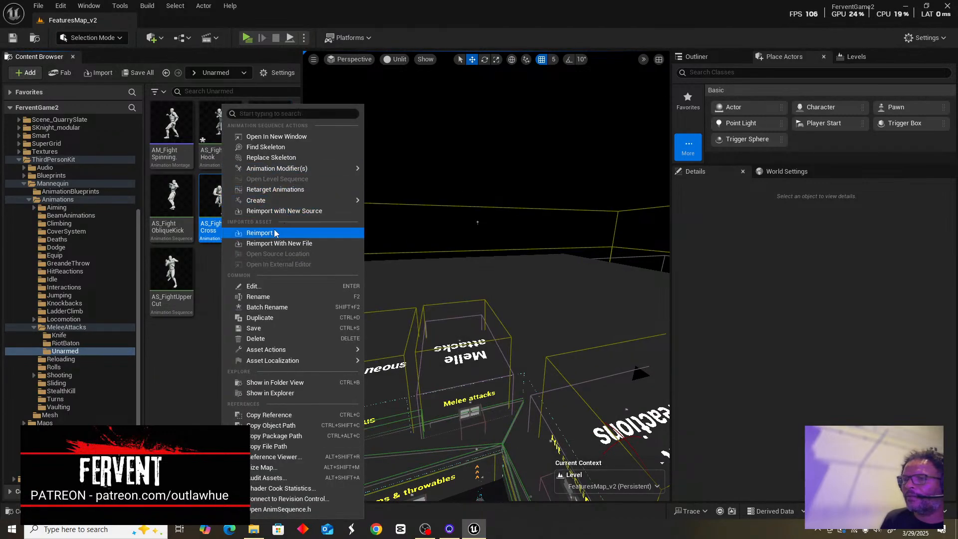
pyautogui.click(274, 244)
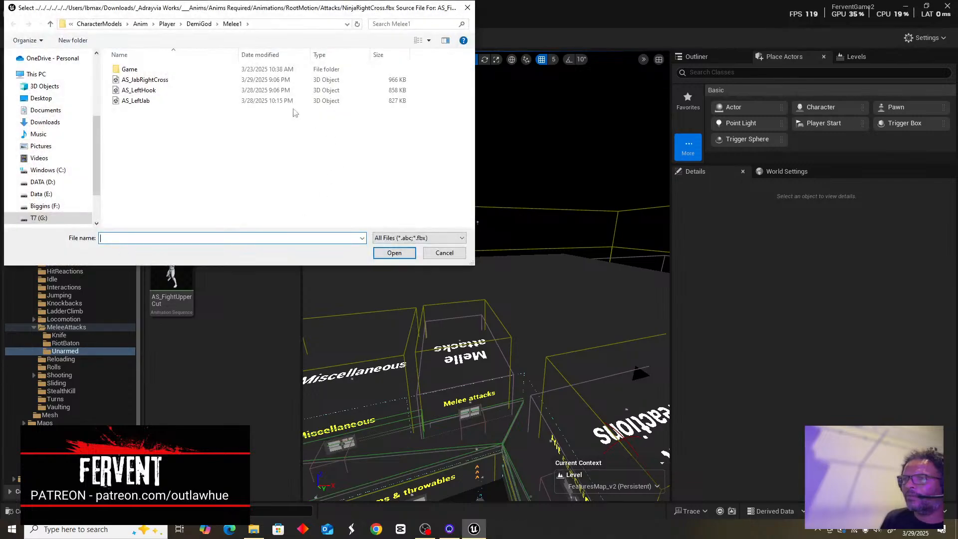
pyautogui.click(168, 82)
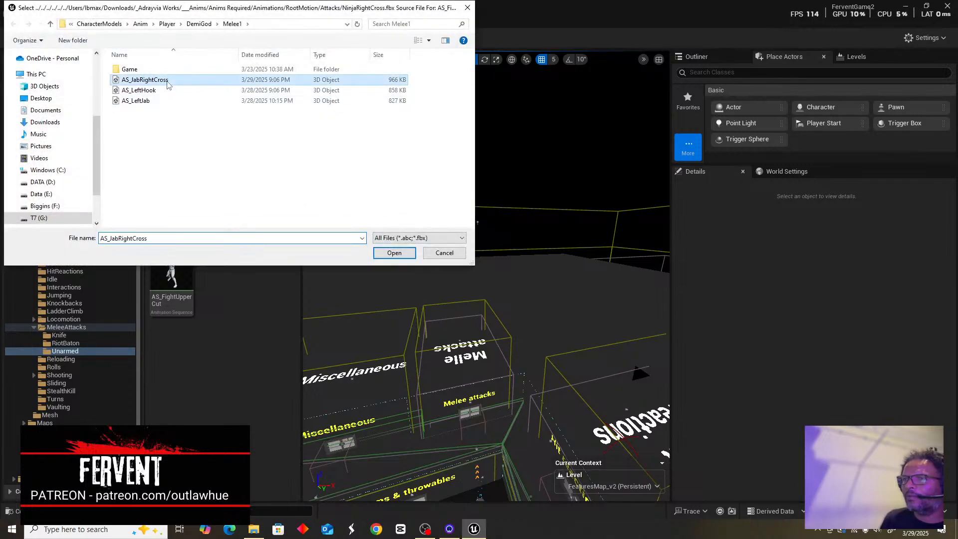
pyautogui.click(393, 253)
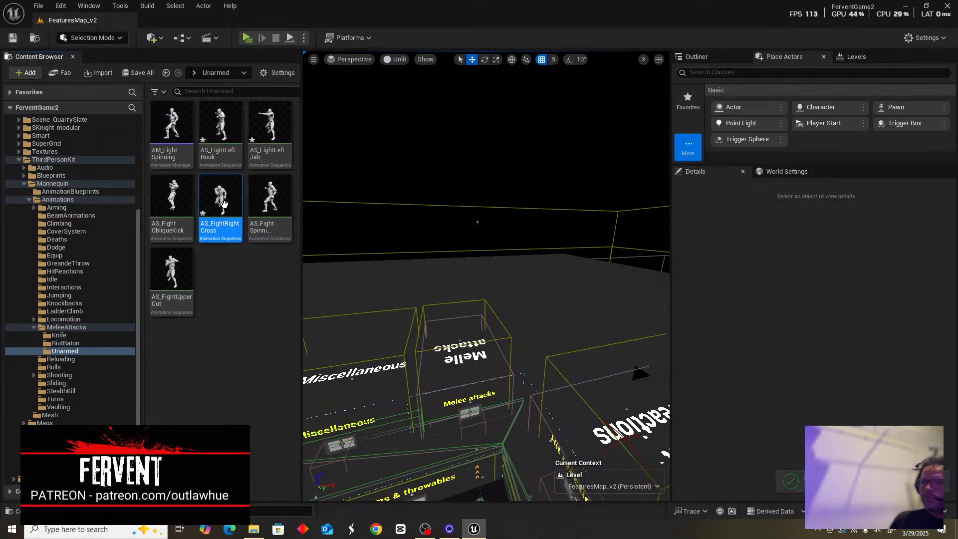
# Open the AS_FightRightCross animation sequence, enlarge its preview viewport and view the punch from the side.
pyautogui.moveTo(219, 202)
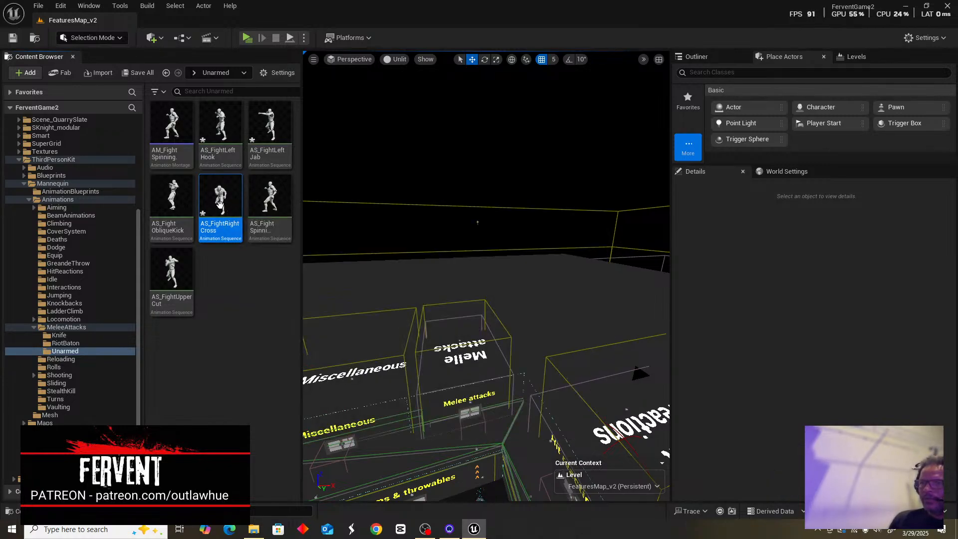
pyautogui.doubleClick(220, 202)
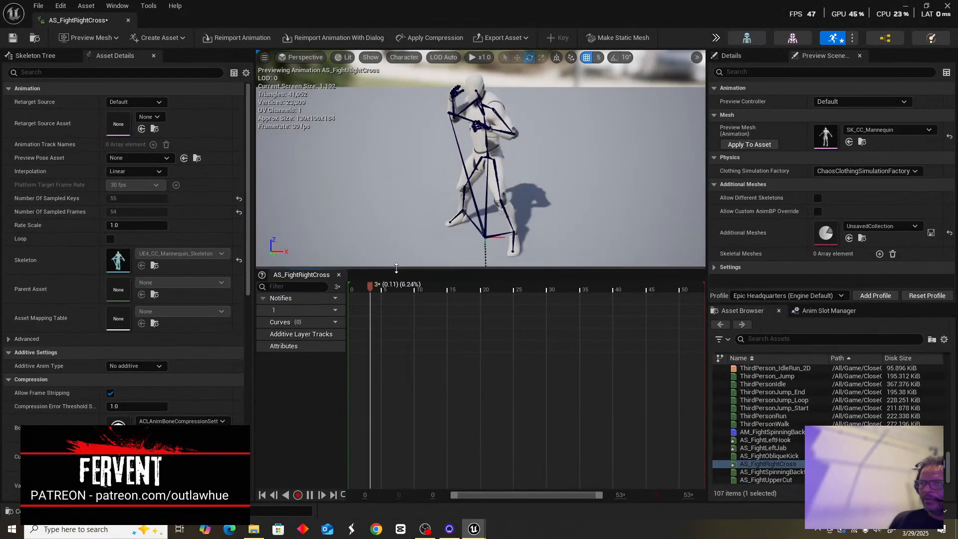
pyautogui.moveTo(396, 268); pyautogui.dragTo(397, 387)
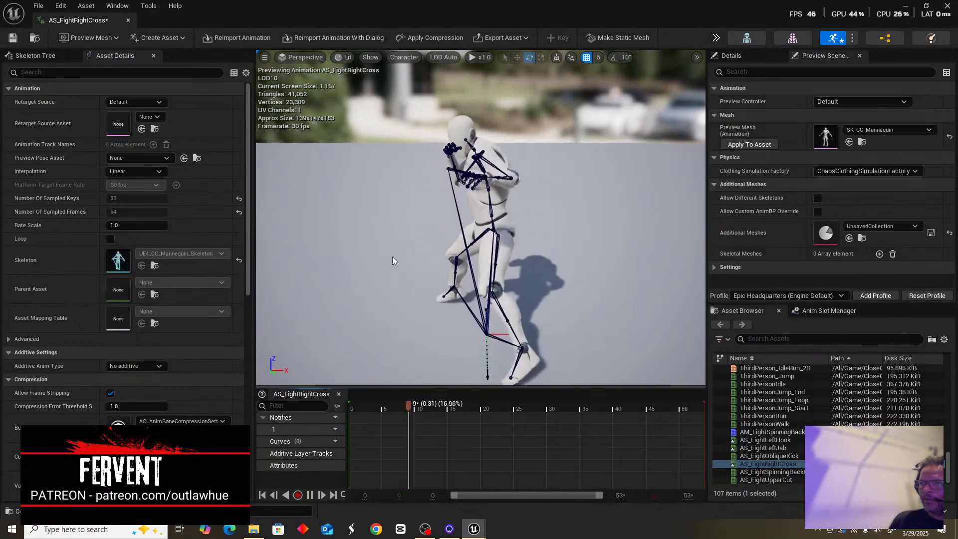
pyautogui.scroll(-5, 391, 254)
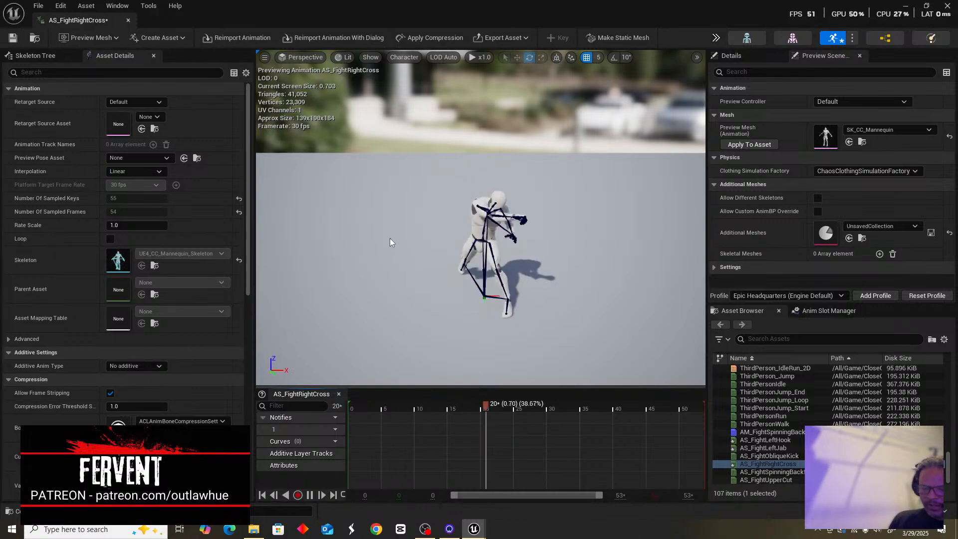
pyautogui.keyDown('alt'); pyautogui.moveTo(378, 244); pyautogui.dragTo(539, 227); pyautogui.keyUp('alt')
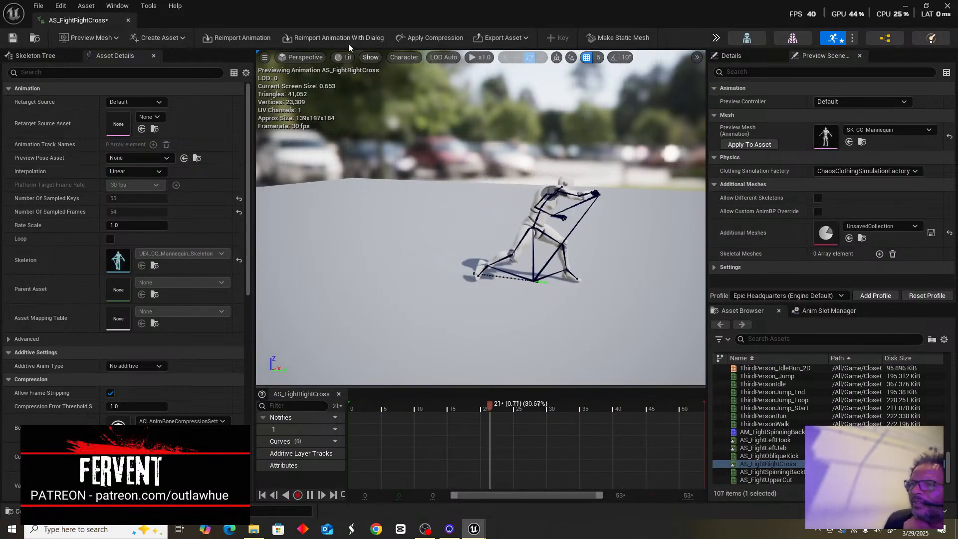
# Set the preview character's bone drawing to Selected Only.
pyautogui.click(401, 59)
pyautogui.moveTo(428, 114)
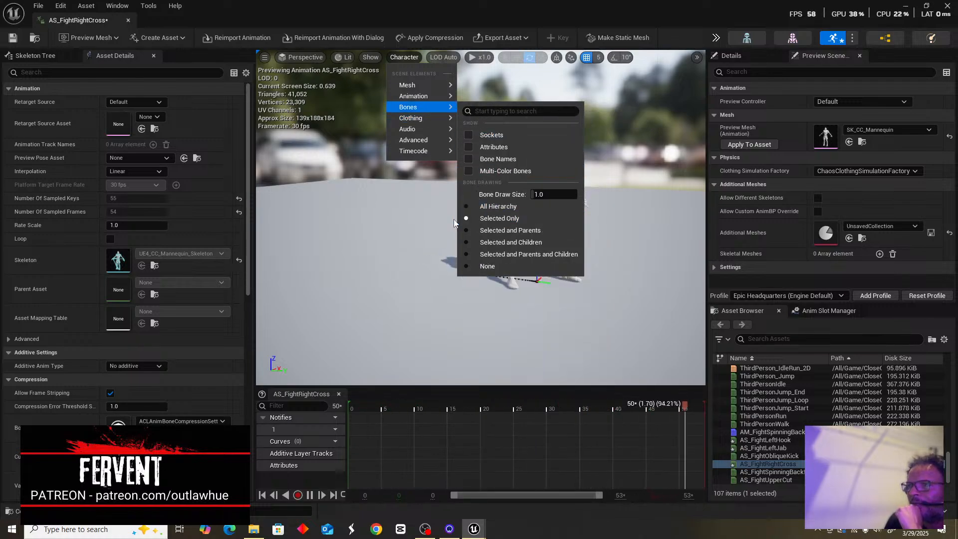
pyautogui.click(678, 46)
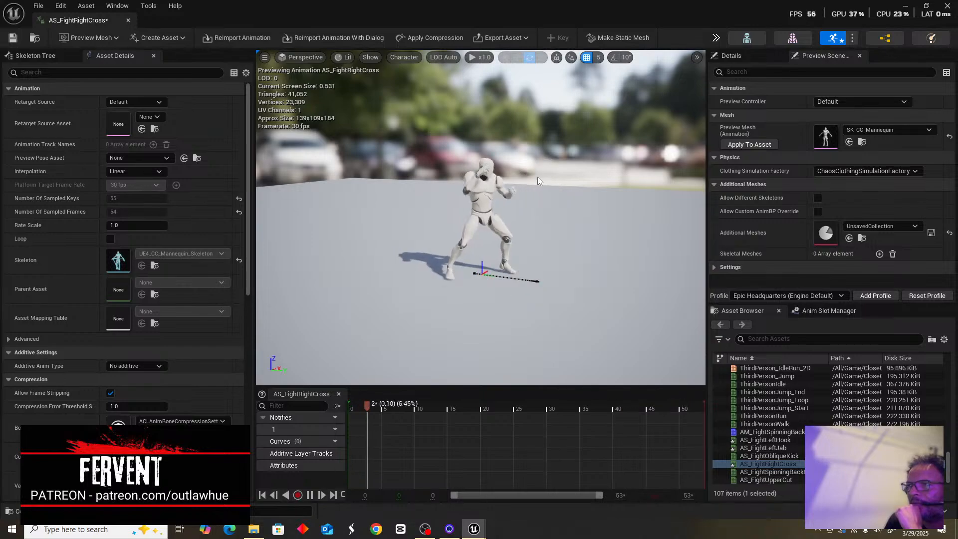
# Examine the looping AS_FightRightCross punch and its root motion from the front, side, back and above, and close the animation editor.
pyautogui.moveTo(492, 187); pyautogui.dragTo(507, 163)
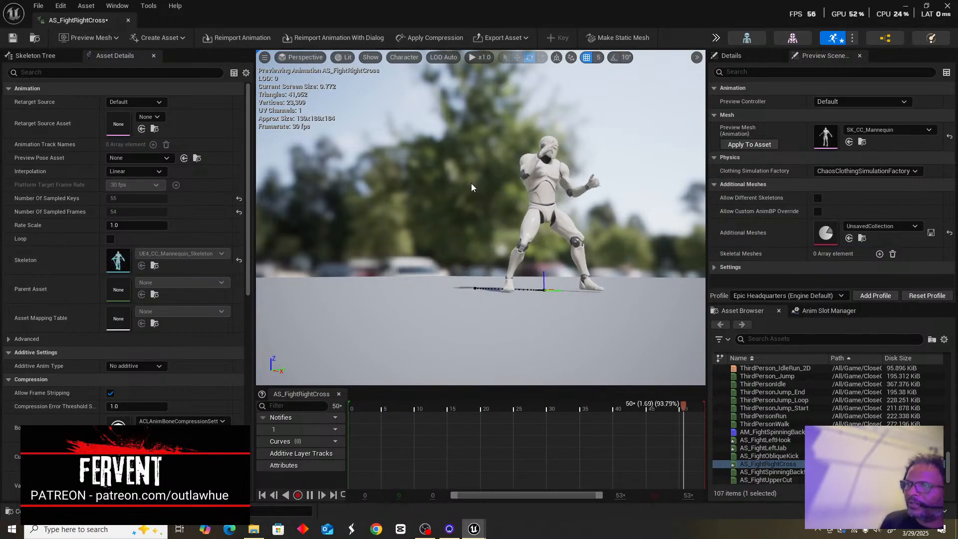
pyautogui.moveTo(471, 184); pyautogui.dragTo(425, 187)
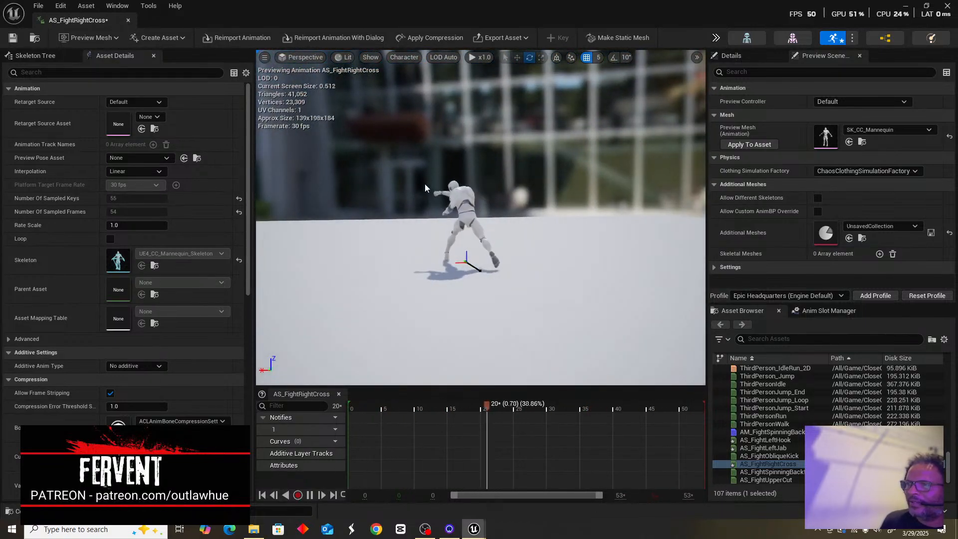
pyautogui.moveTo(386, 157); pyautogui.dragTo(582, 131)
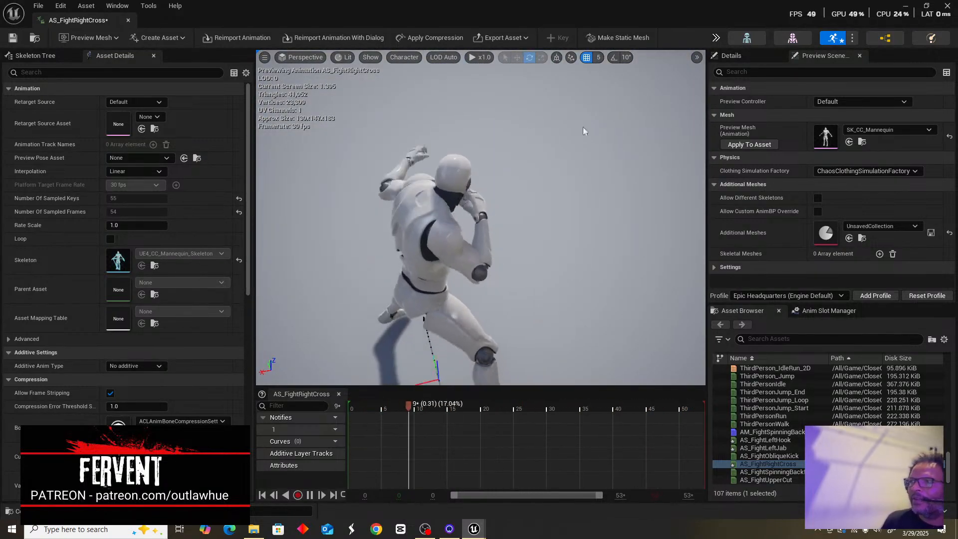
pyautogui.click(916, 131)
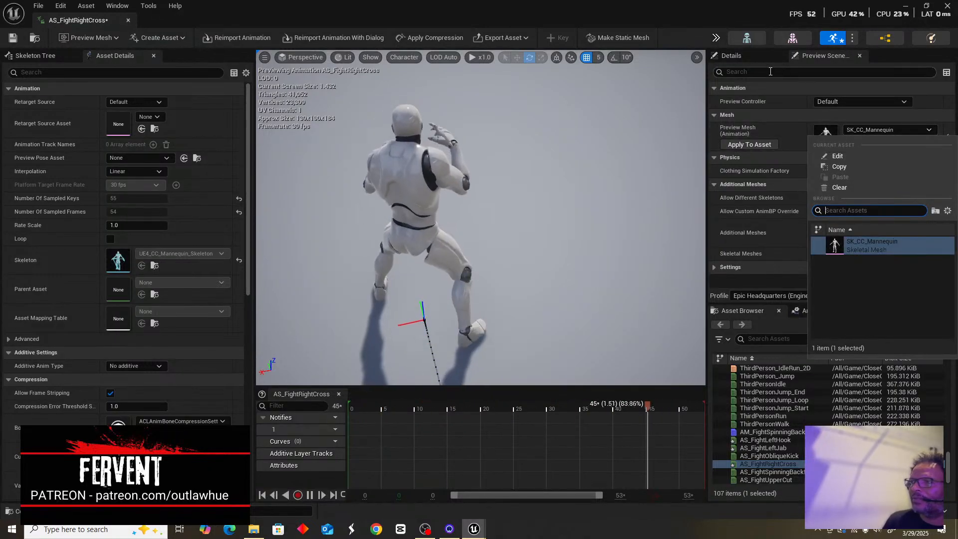
pyautogui.click(681, 32)
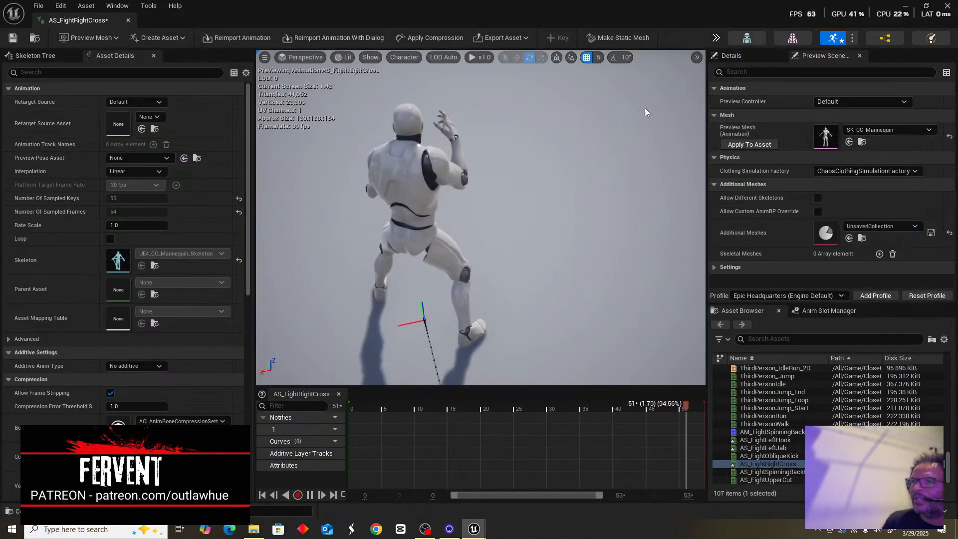
pyautogui.scroll(-6, 515, 208)
pyautogui.keyDown('alt'); pyautogui.moveTo(527, 257); pyautogui.dragTo(607, 215); pyautogui.keyUp('alt')
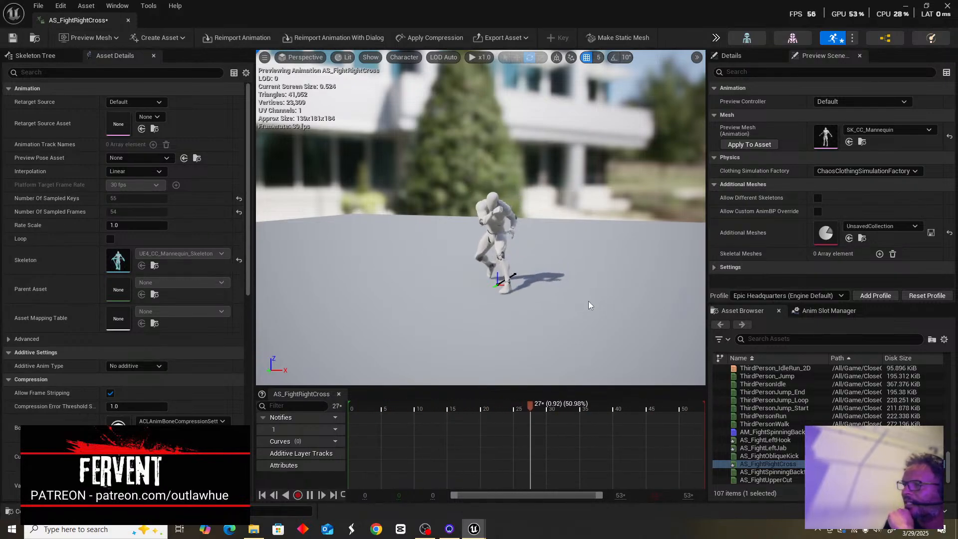
pyautogui.scroll(3, 567, 235)
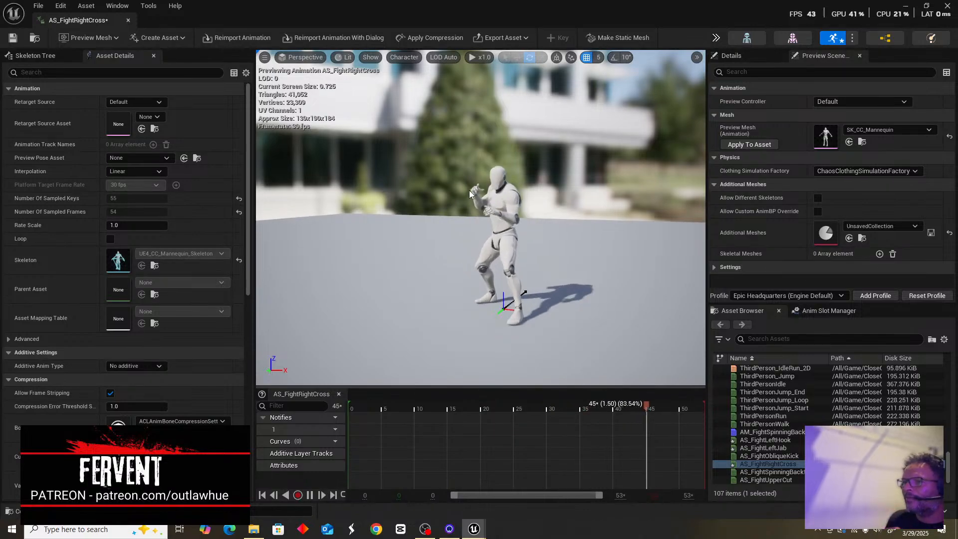
pyautogui.keyDown('alt'); pyautogui.moveTo(450, 190); pyautogui.dragTo(574, 198); pyautogui.keyUp('alt')
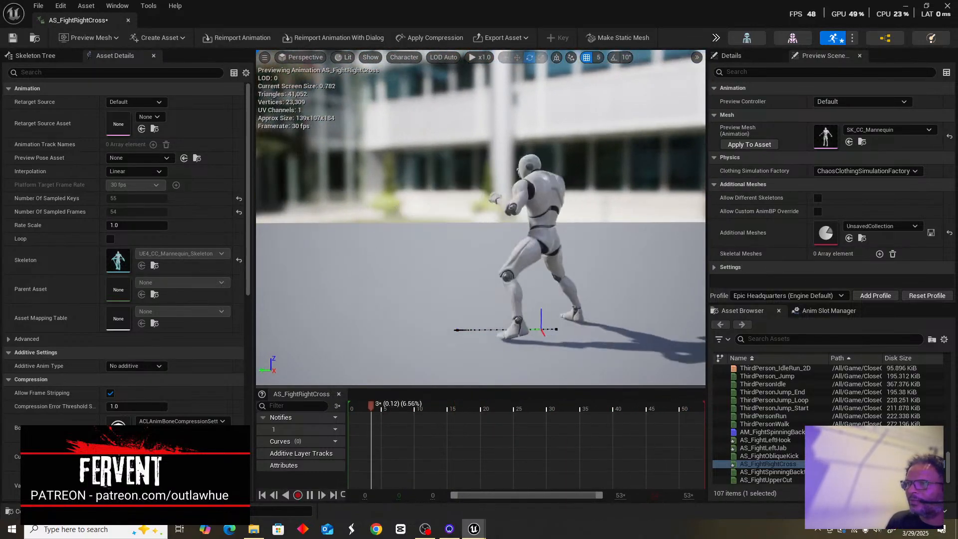
pyautogui.keyDown('alt'); pyautogui.moveTo(455, 295); pyautogui.dragTo(474, 296); pyautogui.keyUp('alt')
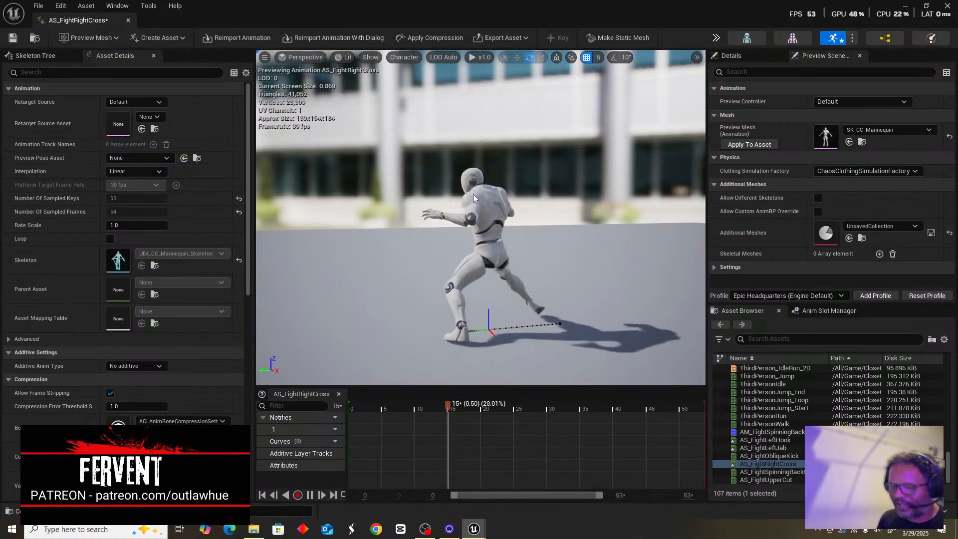
pyautogui.keyDown('alt'); pyautogui.moveTo(460, 205); pyautogui.dragTo(603, 204); pyautogui.keyUp('alt')
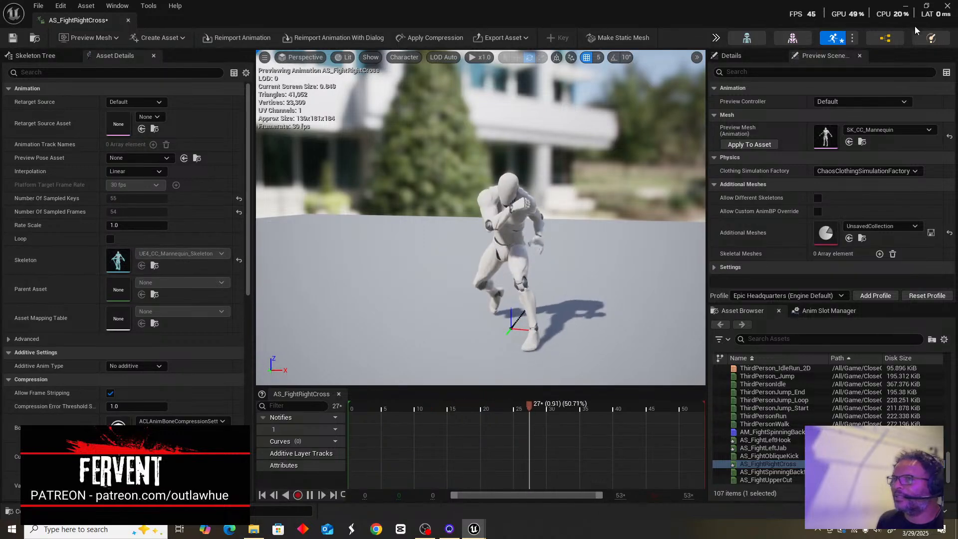
pyautogui.click(946, 6)
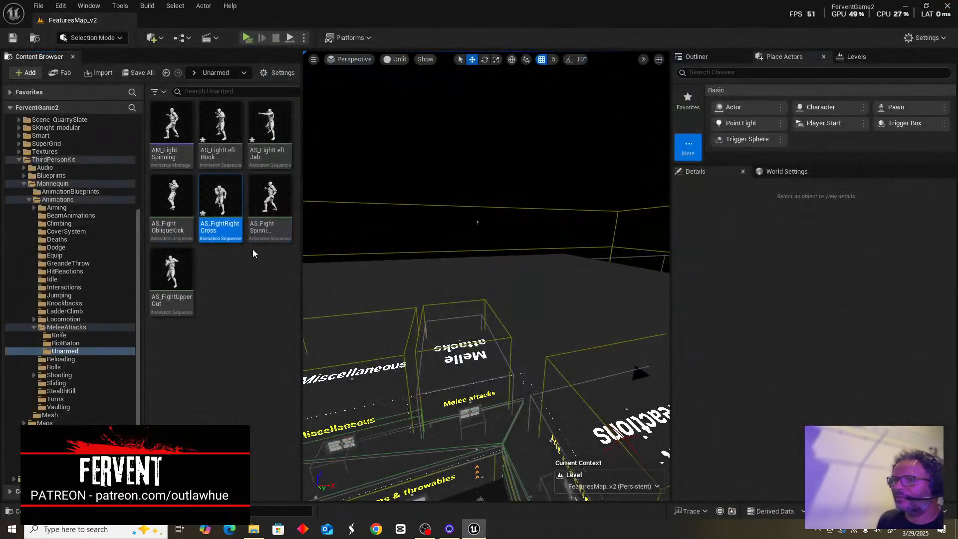
# Open the AS_FightLeftHook animation sequence, check its hook motion from above and from the front, and close the editor.
pyautogui.doubleClick(222, 125)
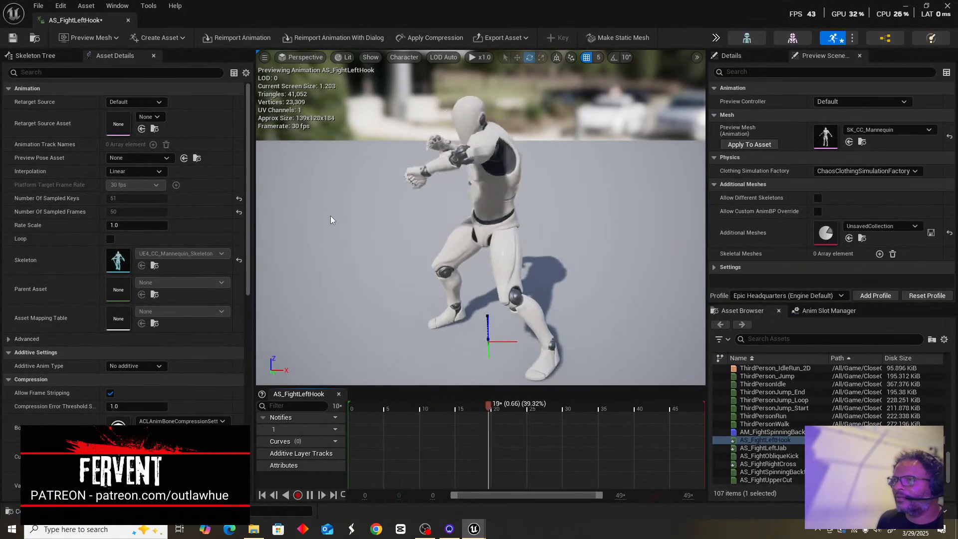
pyautogui.scroll(-4, 357, 219)
pyautogui.keyDown('alt'); pyautogui.moveTo(369, 219); pyautogui.dragTo(368, 239); pyautogui.keyUp('alt')
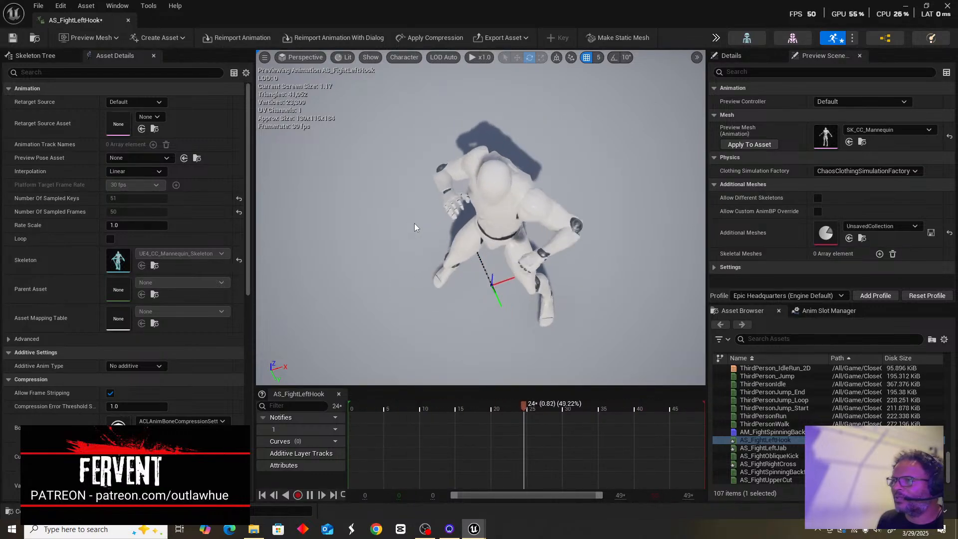
pyautogui.keyDown('alt'); pyautogui.moveTo(408, 235); pyautogui.dragTo(357, 177); pyautogui.keyUp('alt')
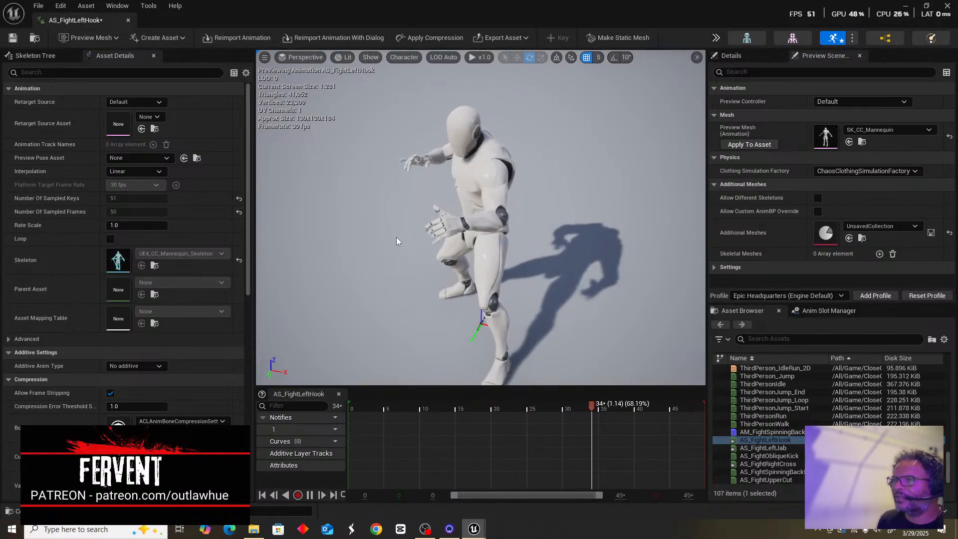
pyautogui.keyDown('alt'); pyautogui.moveTo(396, 250); pyautogui.dragTo(394, 208); pyautogui.keyUp('alt')
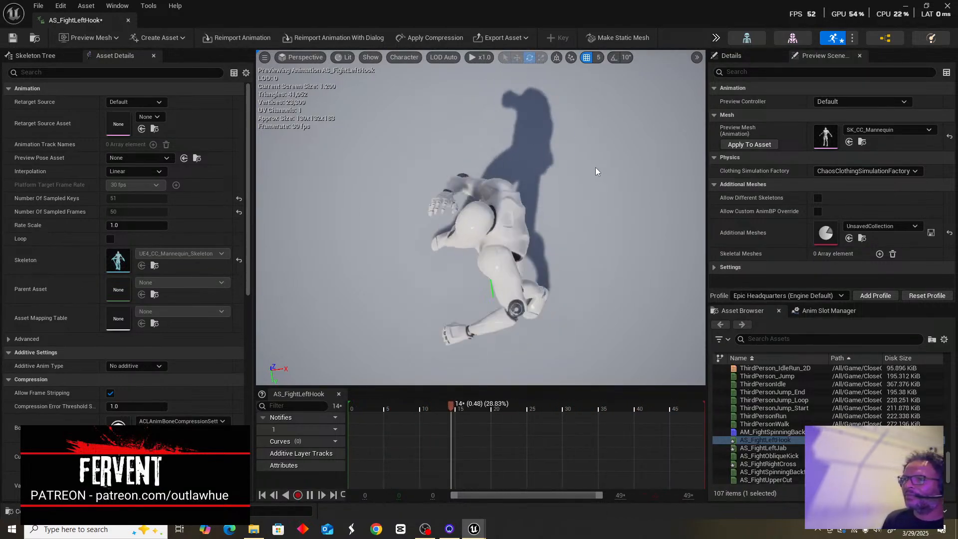
pyautogui.keyDown('alt'); pyautogui.moveTo(569, 197); pyautogui.dragTo(564, 200); pyautogui.keyUp('alt')
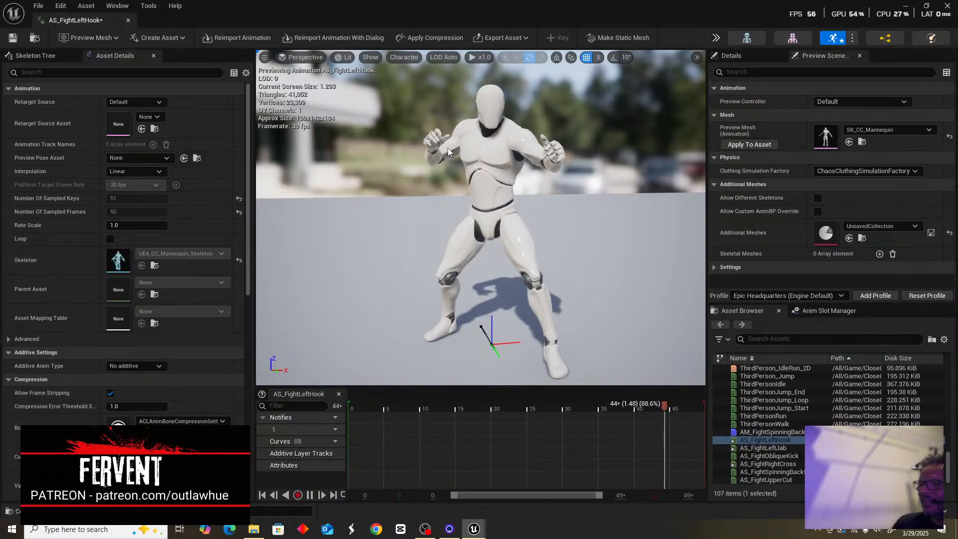
pyautogui.click(948, 6)
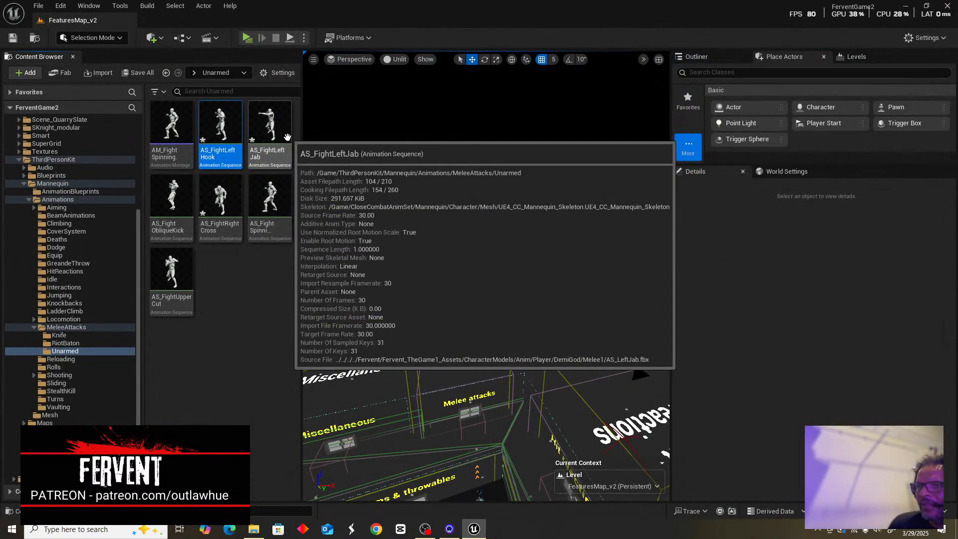
# Open the AS_FightLeftJab animation sequence and examine its jab motion from the front, both sides, behind and above.
pyautogui.click(268, 136)
pyautogui.doubleClick(268, 135)
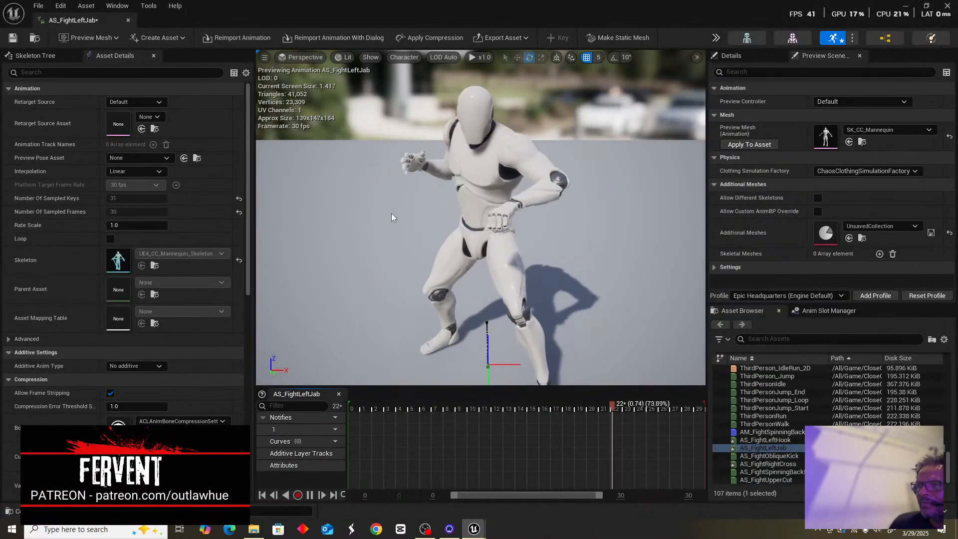
pyautogui.scroll(-5, 391, 213)
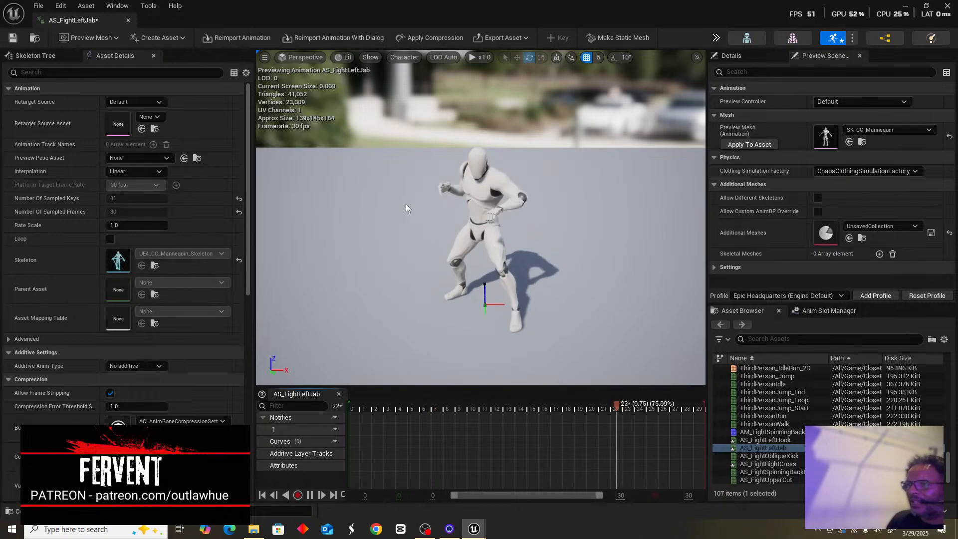
pyautogui.moveTo(400, 185); pyautogui.dragTo(424, 183)
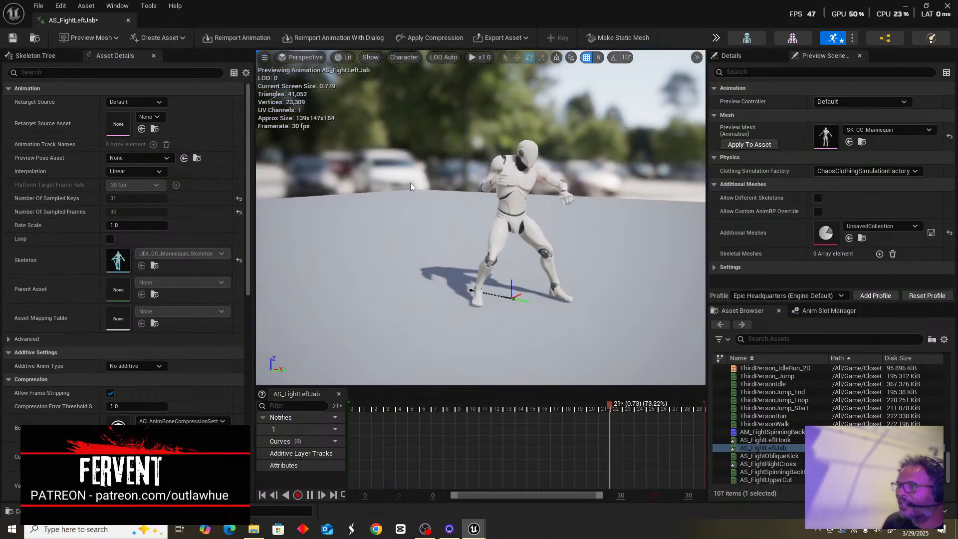
pyautogui.scroll(5, 468, 161)
pyautogui.moveTo(468, 160); pyautogui.dragTo(433, 172)
pyautogui.scroll(-3, 455, 169)
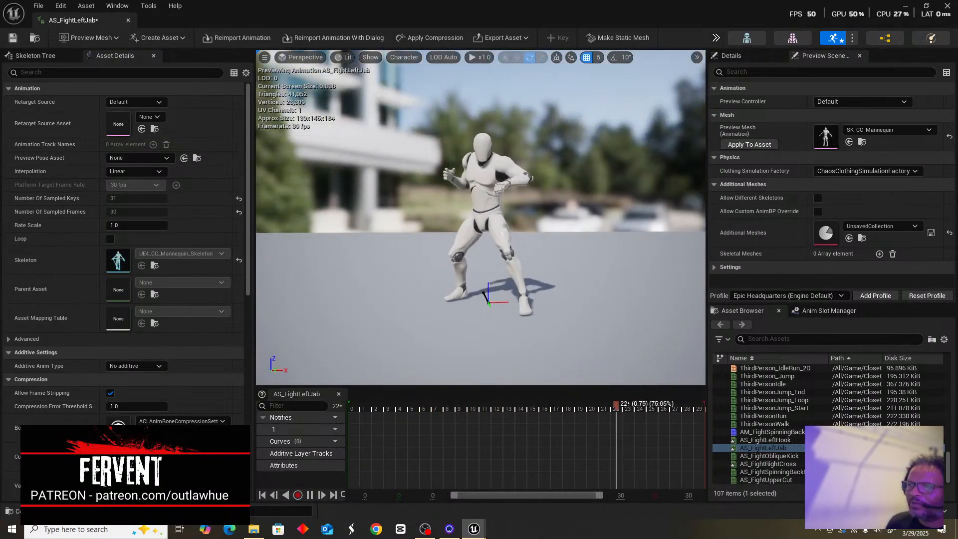
pyautogui.scroll(3, 402, 172)
pyautogui.moveTo(402, 172); pyautogui.dragTo(369, 143)
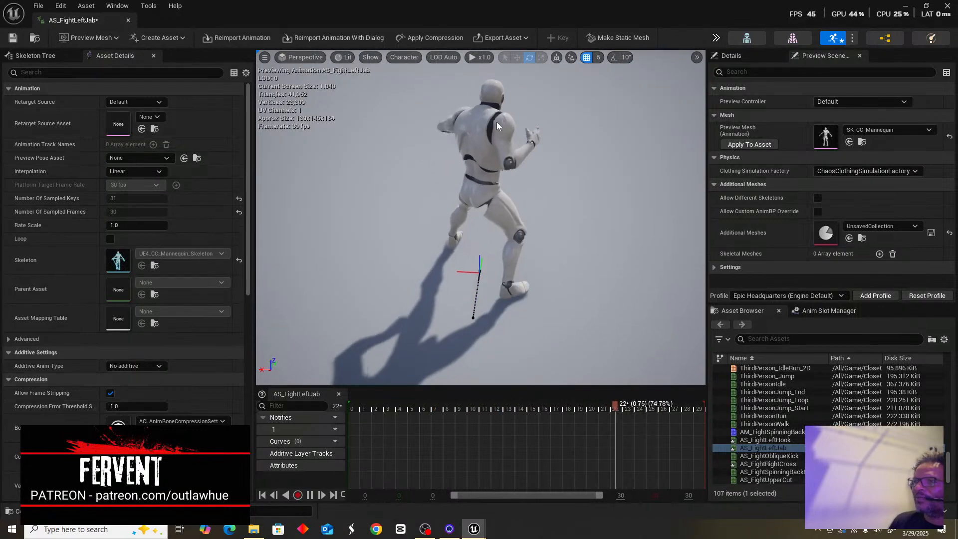
pyautogui.scroll(-3, 466, 133)
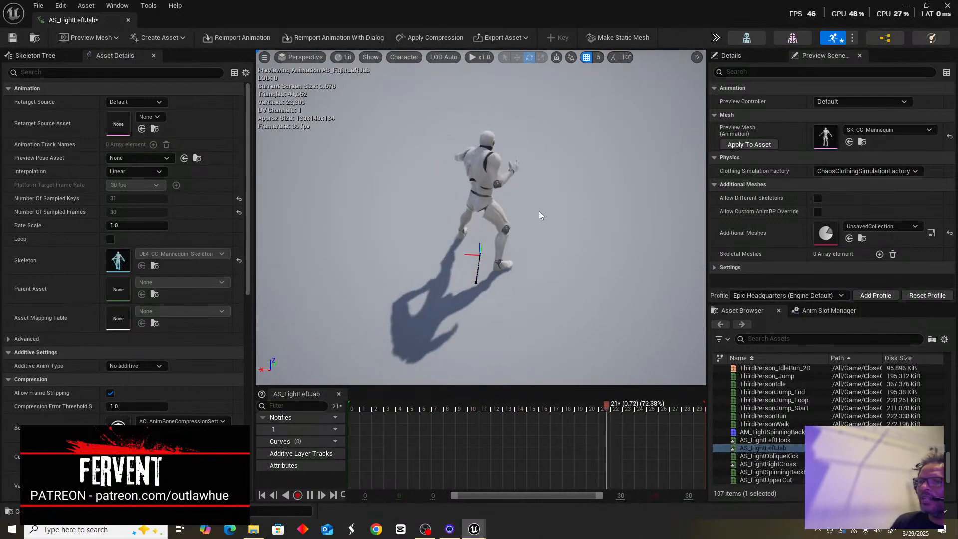
pyautogui.keyDown('alt'); pyautogui.moveTo(538, 211); pyautogui.dragTo(372, 150); pyautogui.keyUp('alt')
pyautogui.scroll(-2, 519, 148)
pyautogui.keyDown('alt'); pyautogui.moveTo(534, 169); pyautogui.dragTo(493, 165); pyautogui.keyUp('alt')
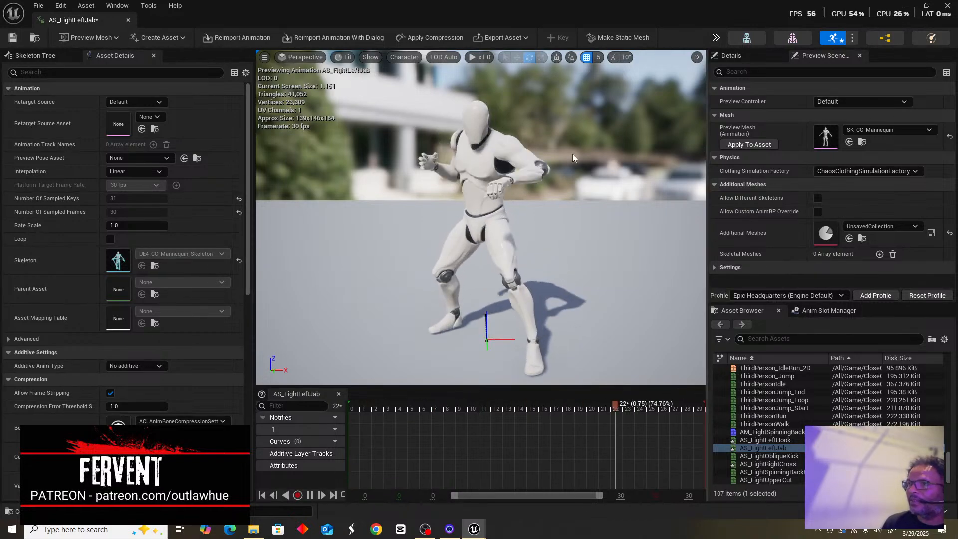
pyautogui.moveTo(584, 167); pyautogui.dragTo(693, 170)
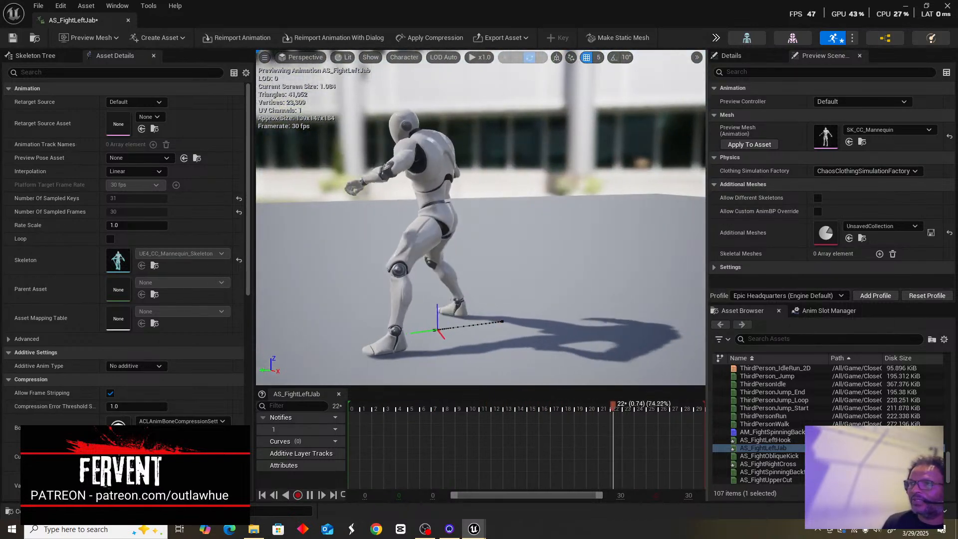
pyautogui.moveTo(555, 181); pyautogui.dragTo(516, 246)
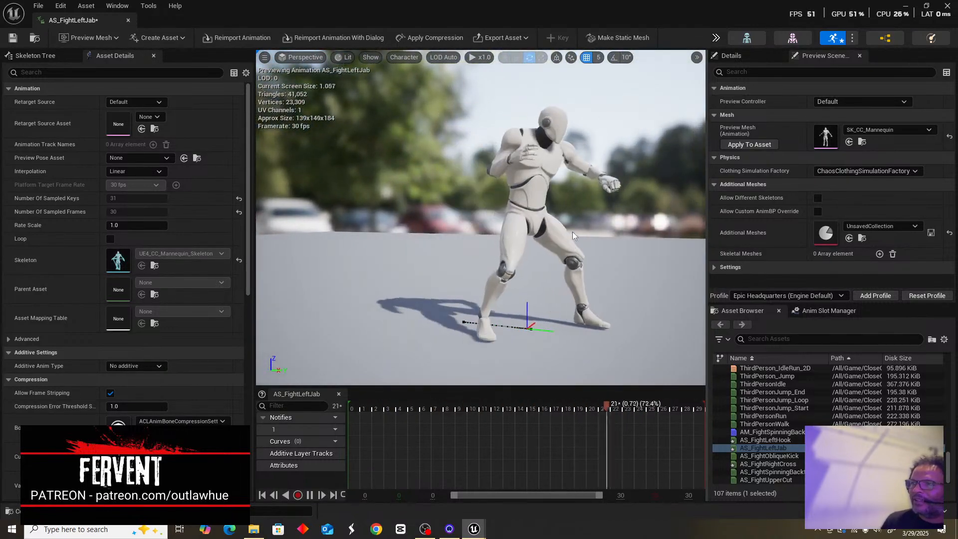
pyautogui.moveTo(573, 233); pyautogui.dragTo(553, 244, button='middle')
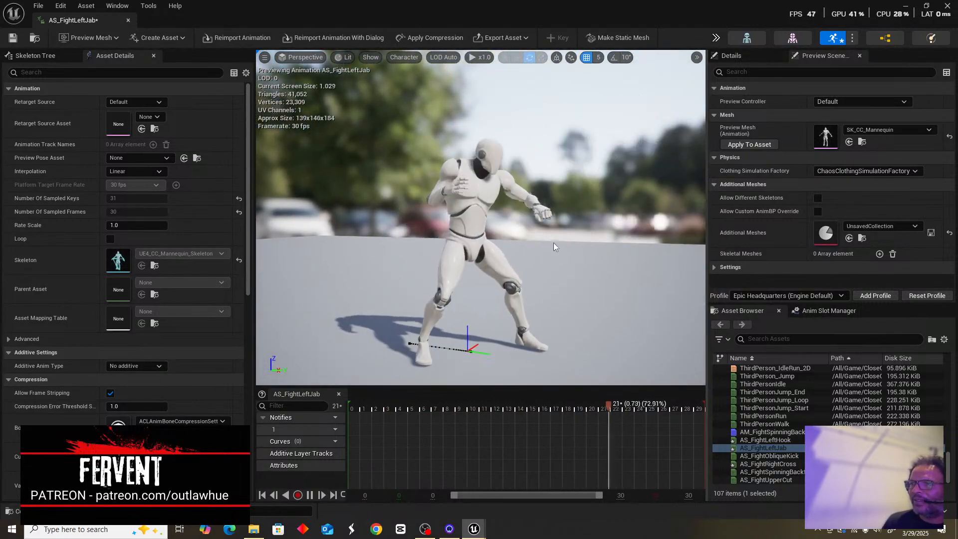
pyautogui.moveTo(348, 226)
pyautogui.keyDown('alt'); pyautogui.mouseDown()
pyautogui.moveTo(350, 301)
pyautogui.moveTo(350, 237)
pyautogui.mouseUp(); pyautogui.keyUp('alt')
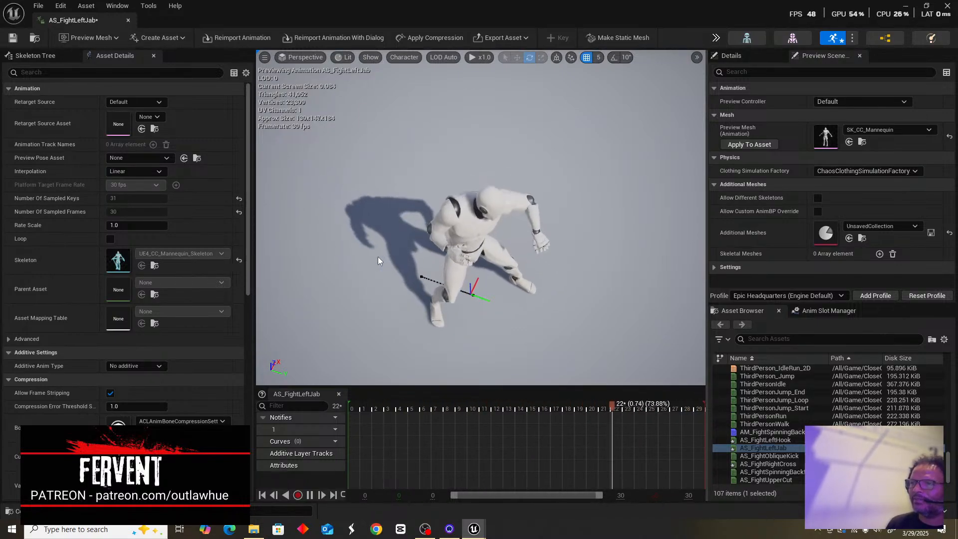
# Check the looping AS_FightLeftJab punch once more from above, a low angle and the side, and close the animation editor.
pyautogui.keyDown('alt'); pyautogui.moveTo(373, 239); pyautogui.dragTo(397, 260); pyautogui.keyUp('alt')
pyautogui.keyDown('alt'); pyautogui.moveTo(595, 299); pyautogui.dragTo(519, 299); pyautogui.keyUp('alt')
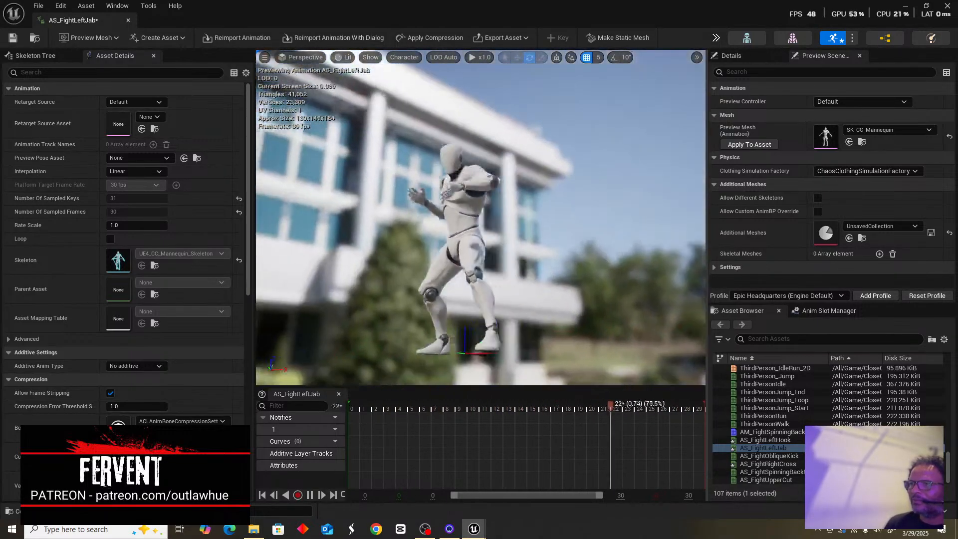
pyautogui.keyDown('alt'); pyautogui.moveTo(591, 282); pyautogui.dragTo(561, 319); pyautogui.keyUp('alt')
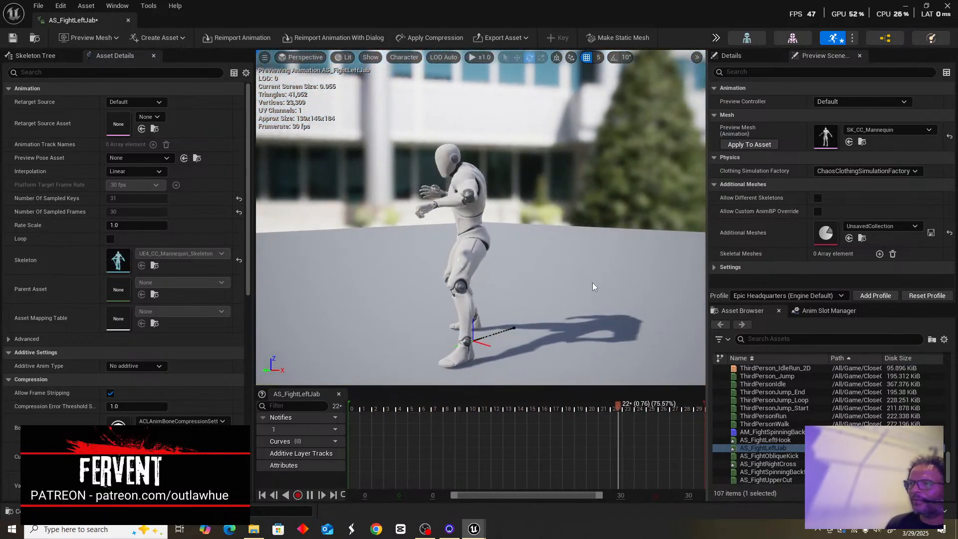
pyautogui.keyDown('alt'); pyautogui.moveTo(627, 268); pyautogui.dragTo(653, 257); pyautogui.keyUp('alt')
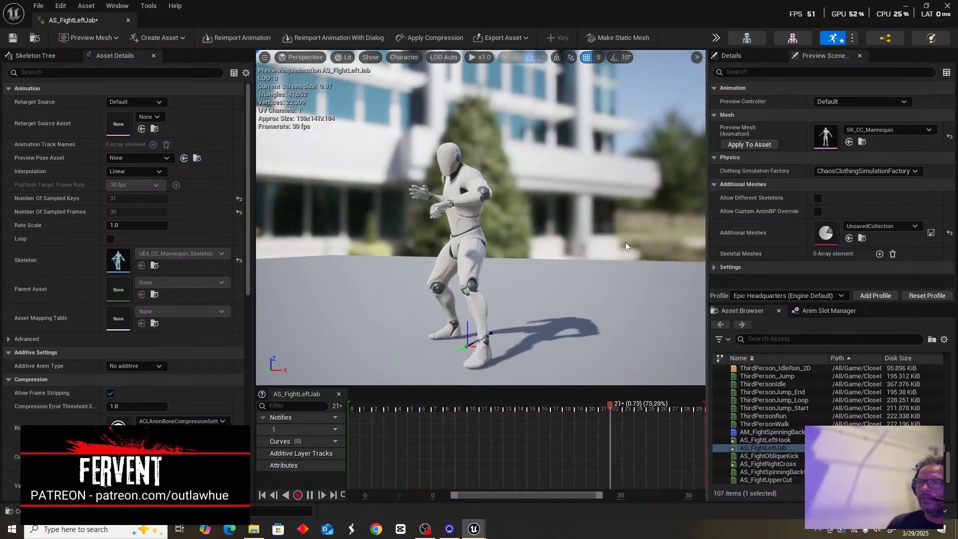
pyautogui.click(946, 6)
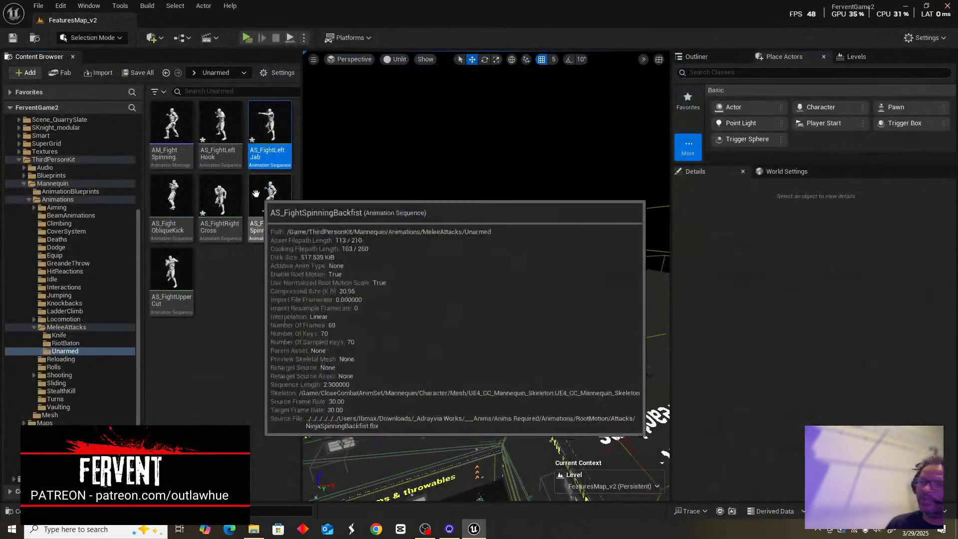
# Save all unsaved project assets, including the reimported Unarmed fight animations, and switch to OBS.
pyautogui.click(38, 7)
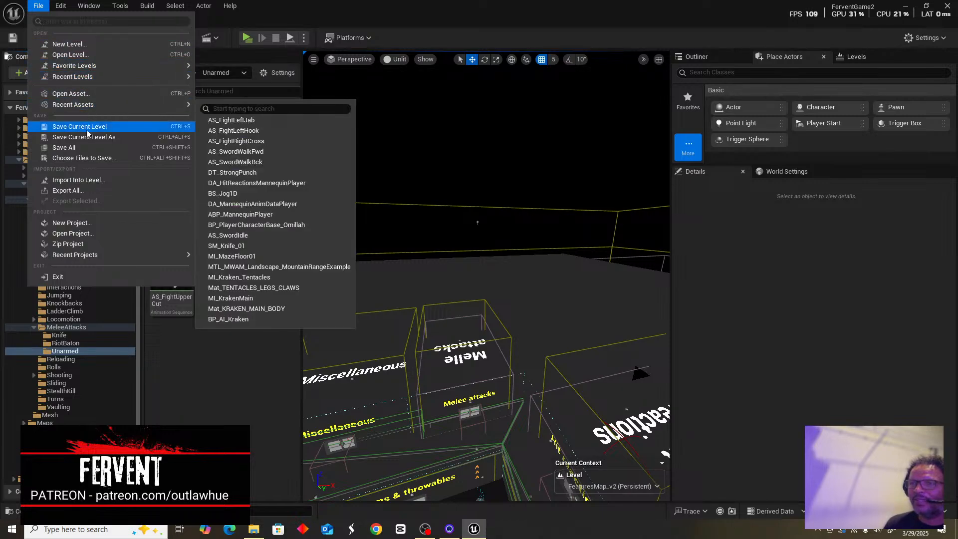
pyautogui.click(78, 148)
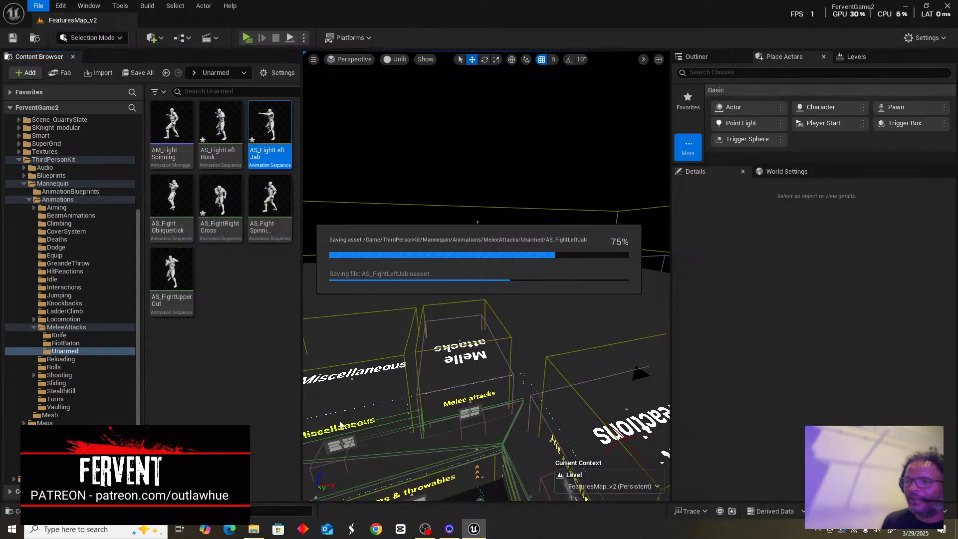
pyautogui.click(423, 531)
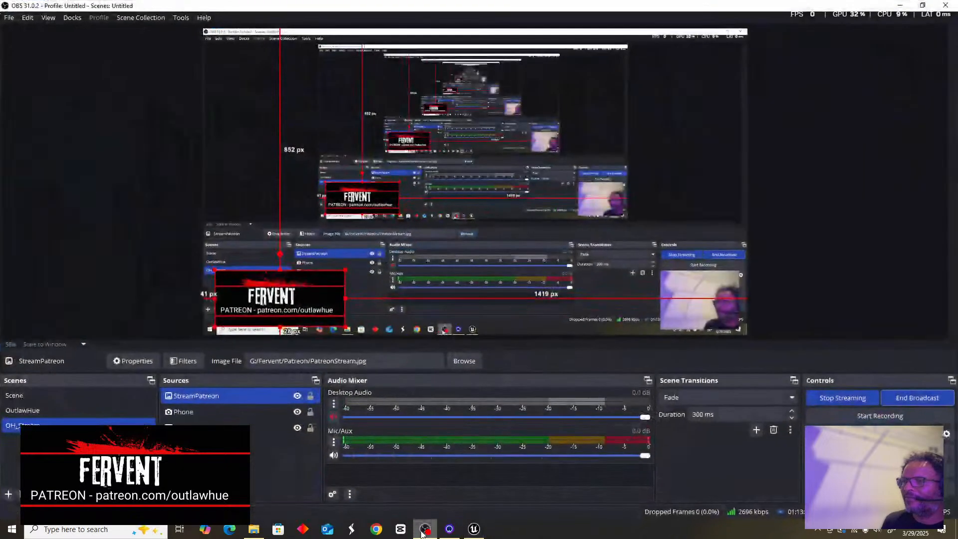